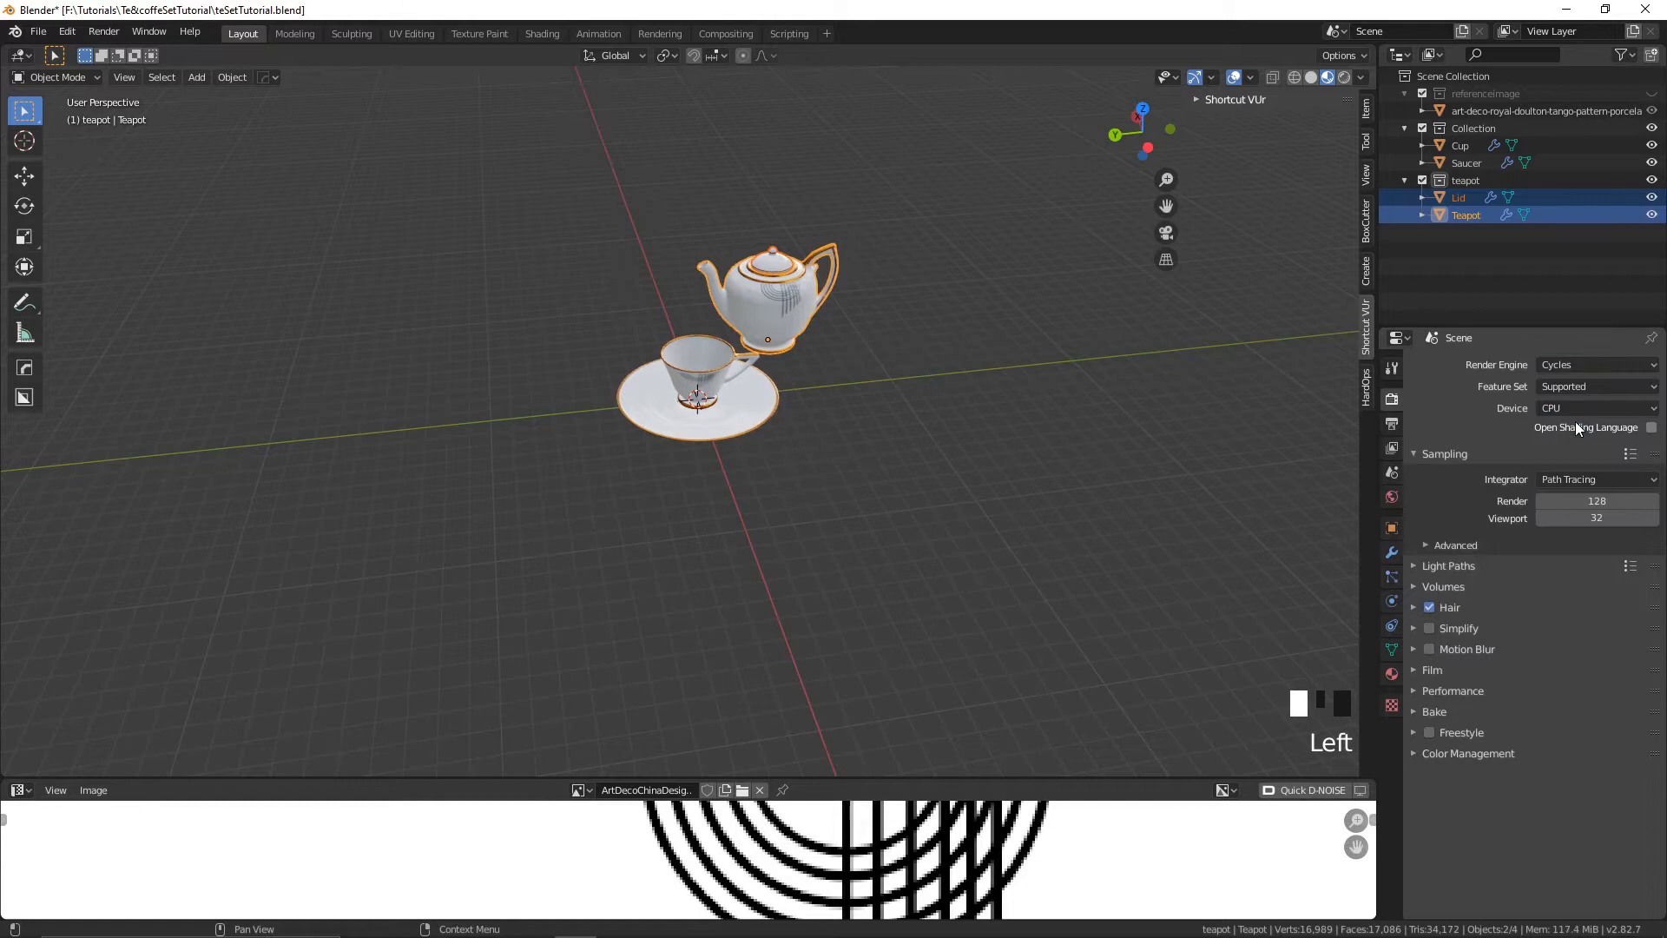
- Set the Cycles render device to GPU Compute and switch the viewport to rendered shading
click(1655, 410)
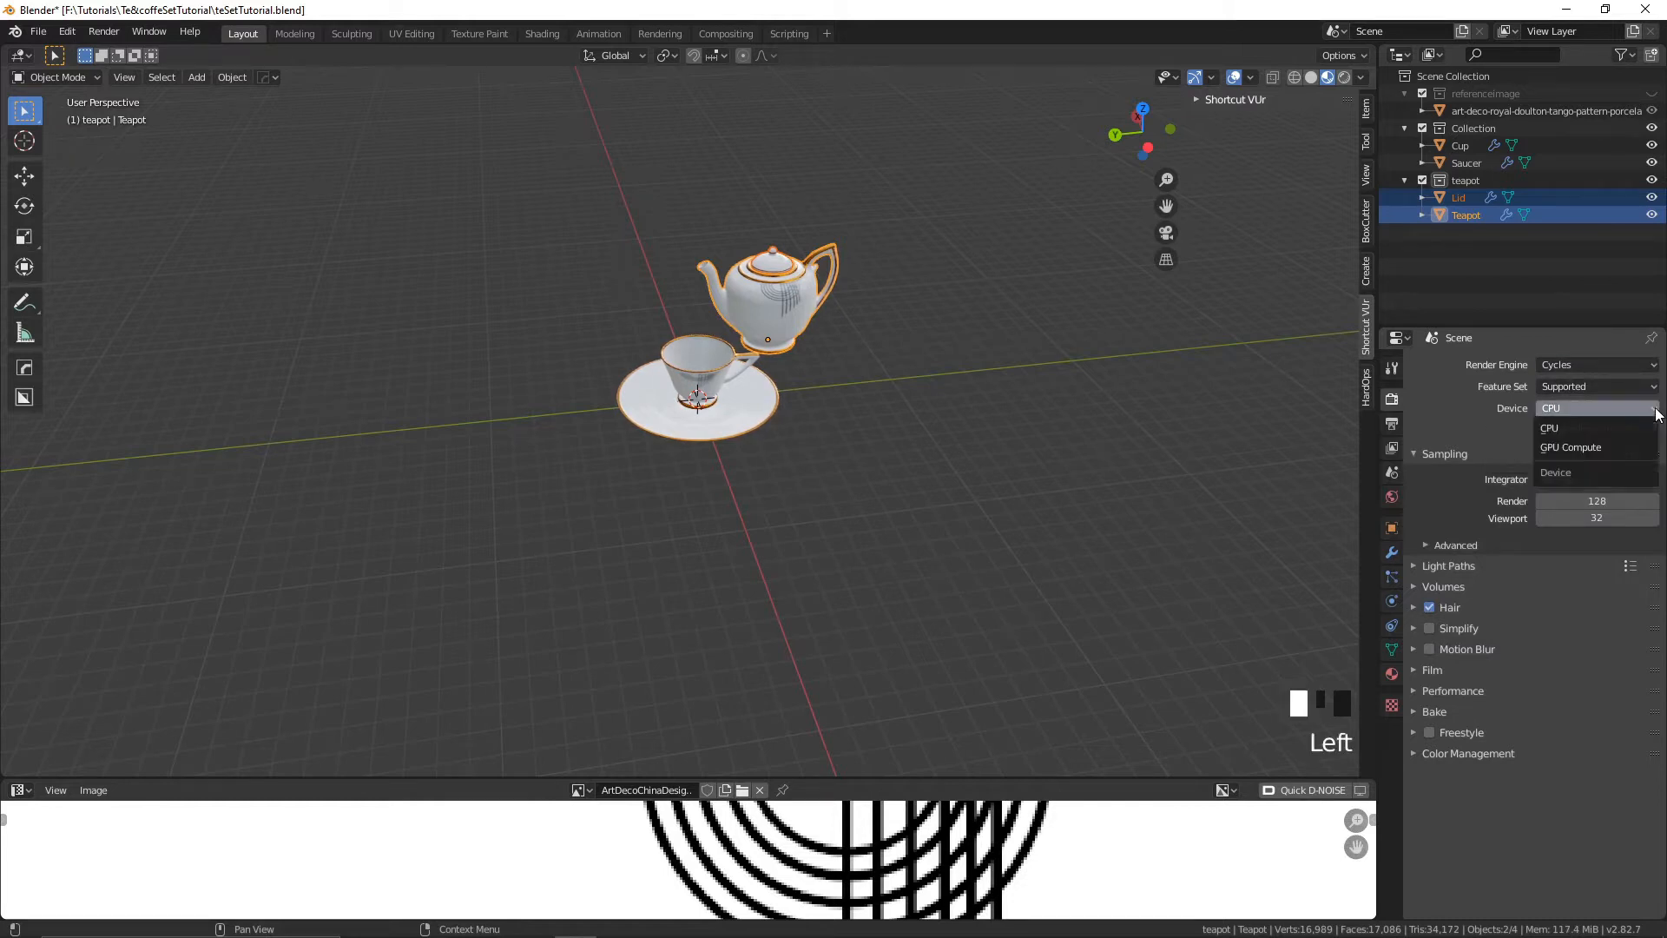
click(1586, 446)
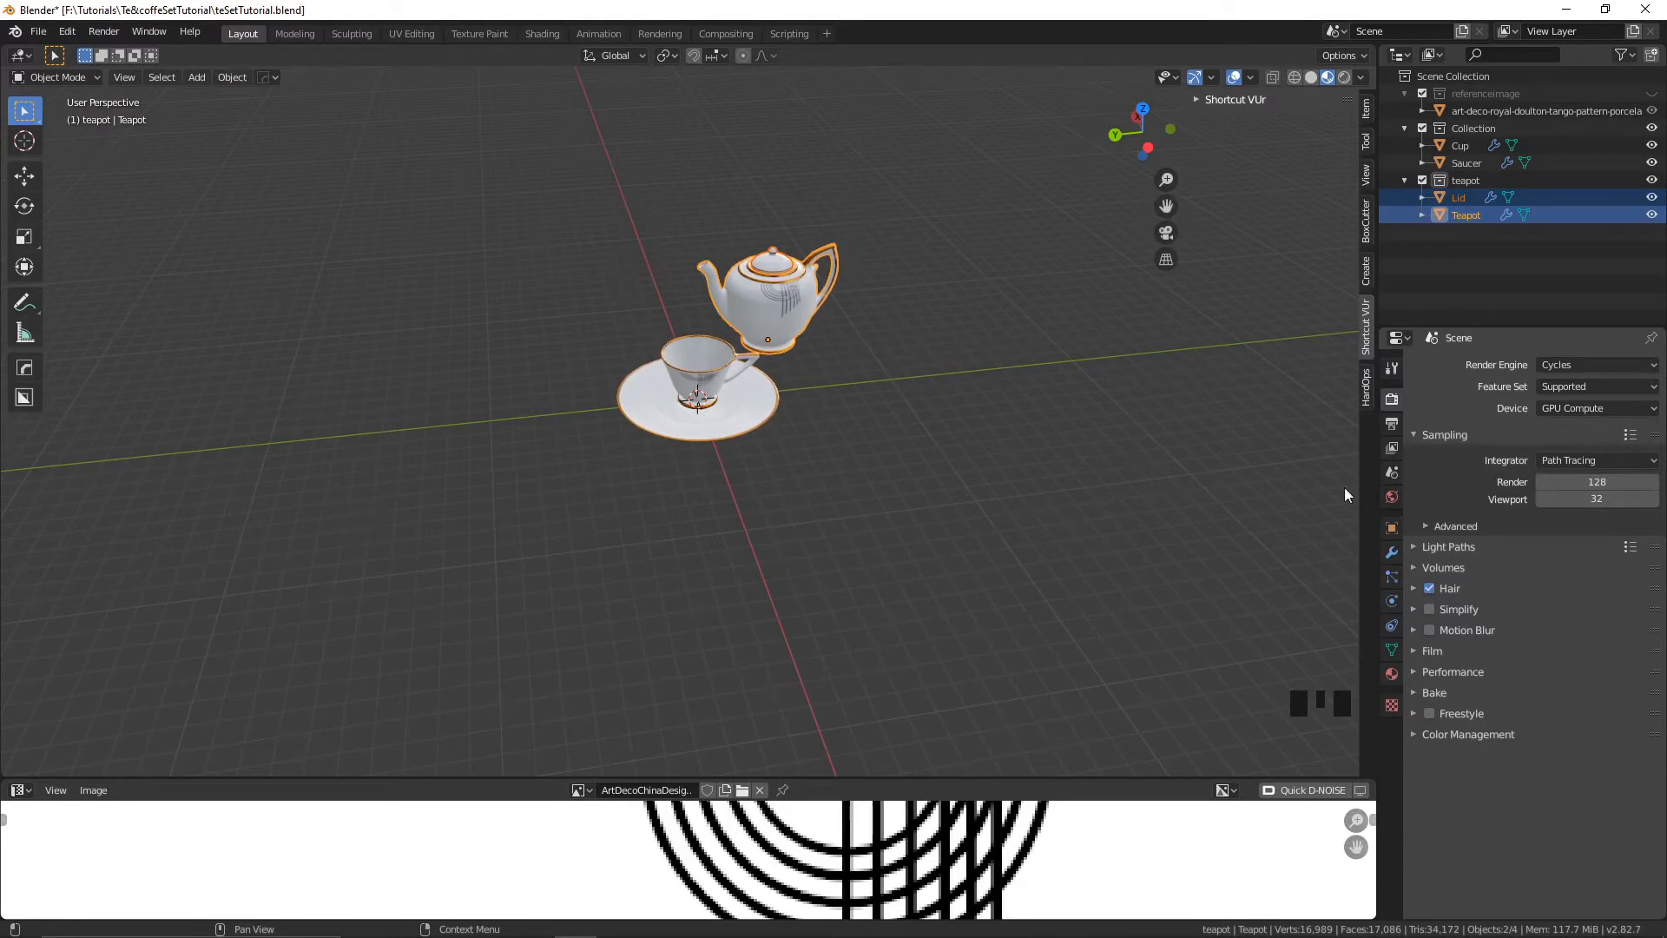
click(1345, 77)
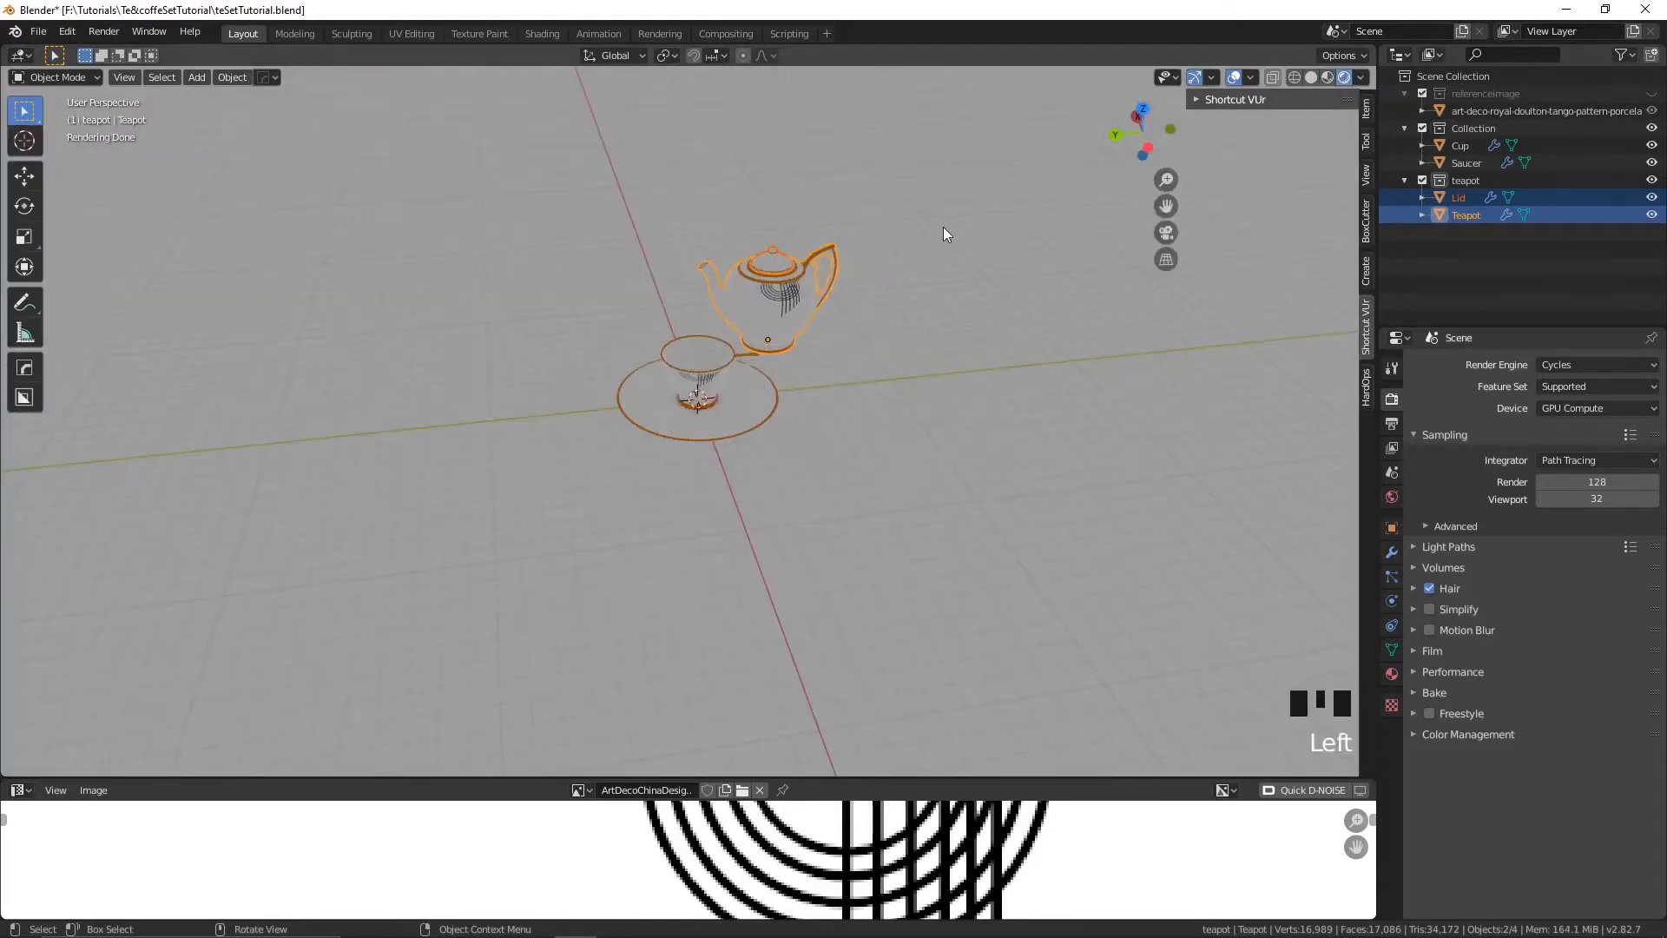
- Add a mesh plane as the ground under the tea set and scale it up by about 27.4
middle_drag(941, 231, 894, 384)
scroll(978, 305, up, 2)
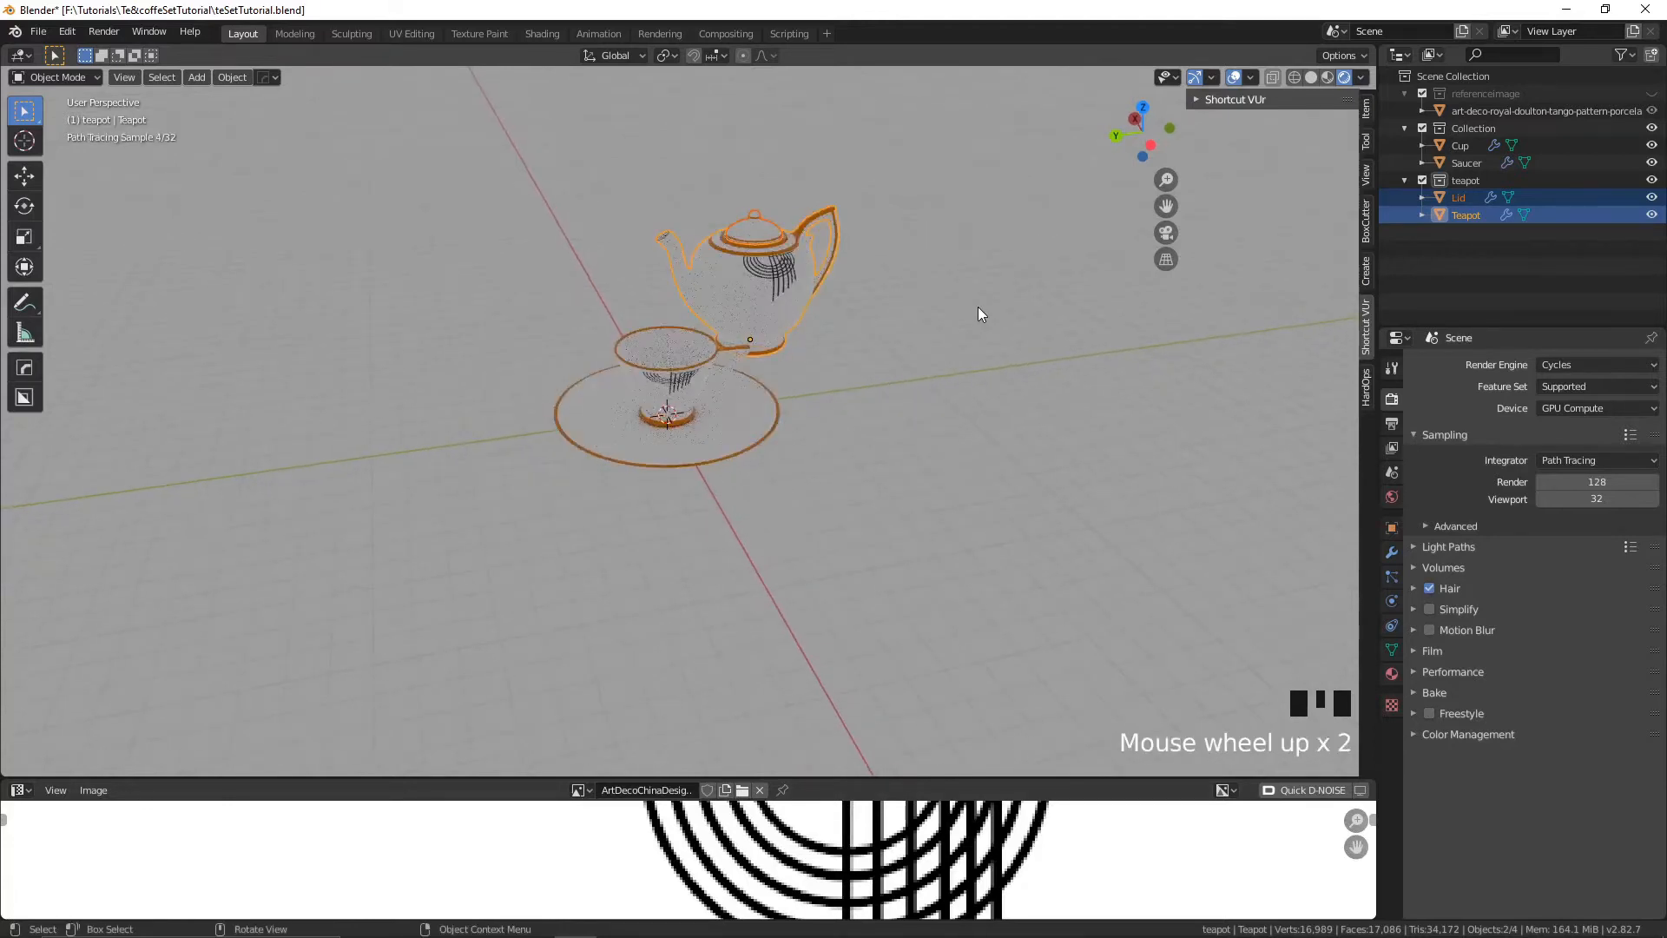
shift+middle_drag(978, 305, 818, 535)
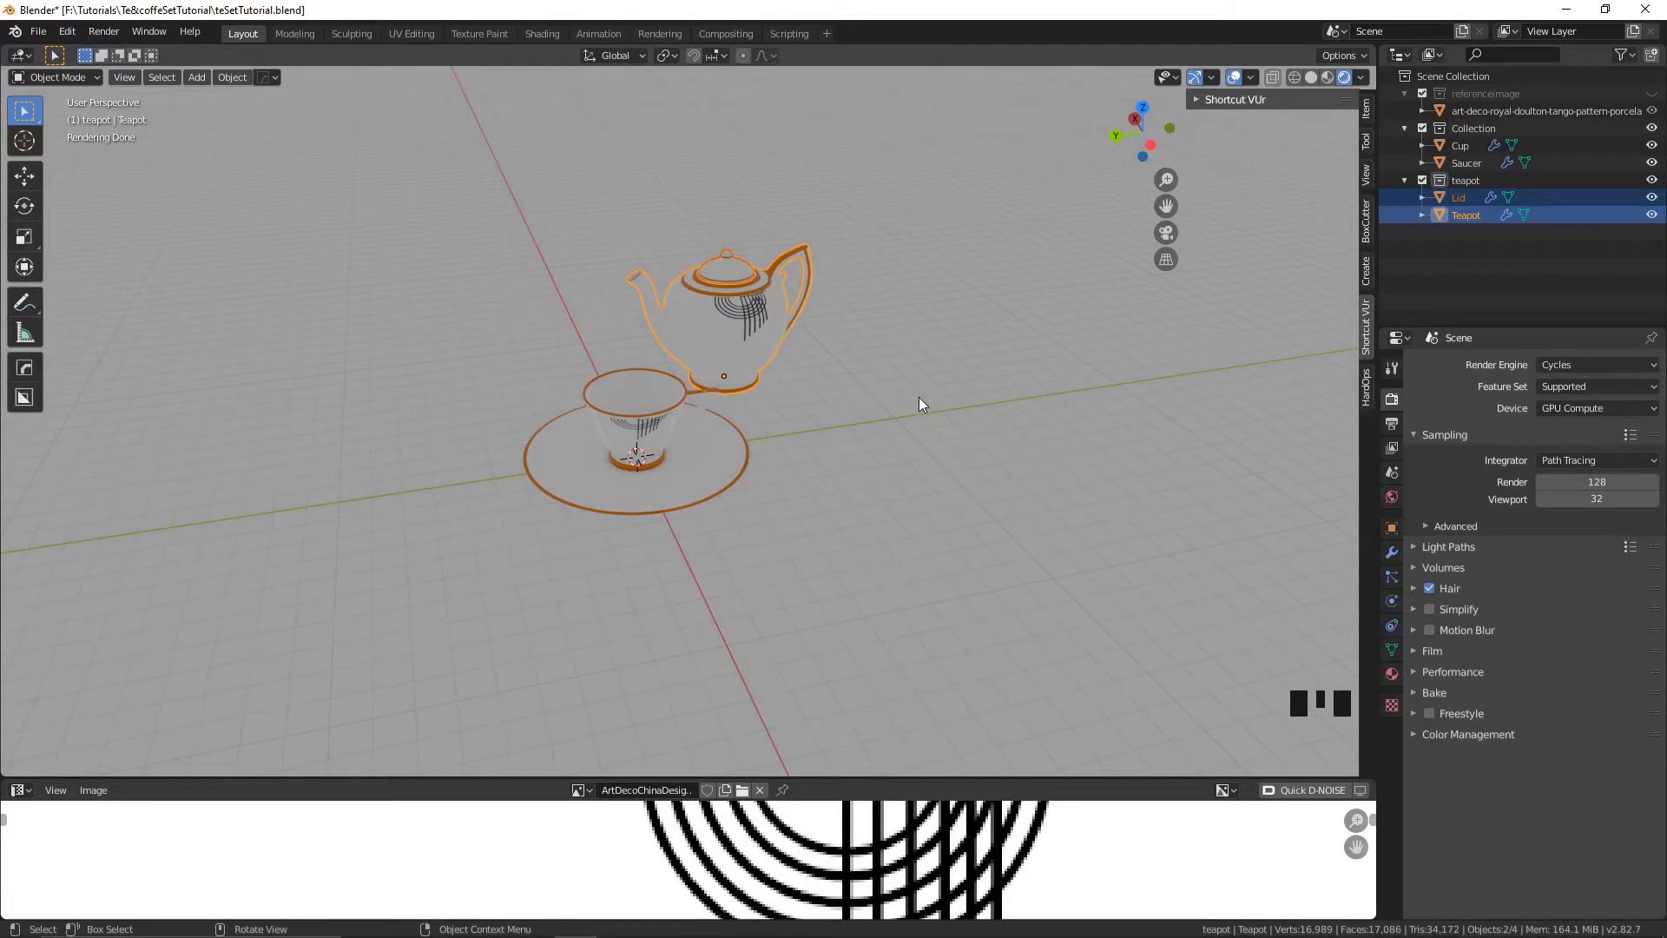
middle_drag(919, 398, 764, 315)
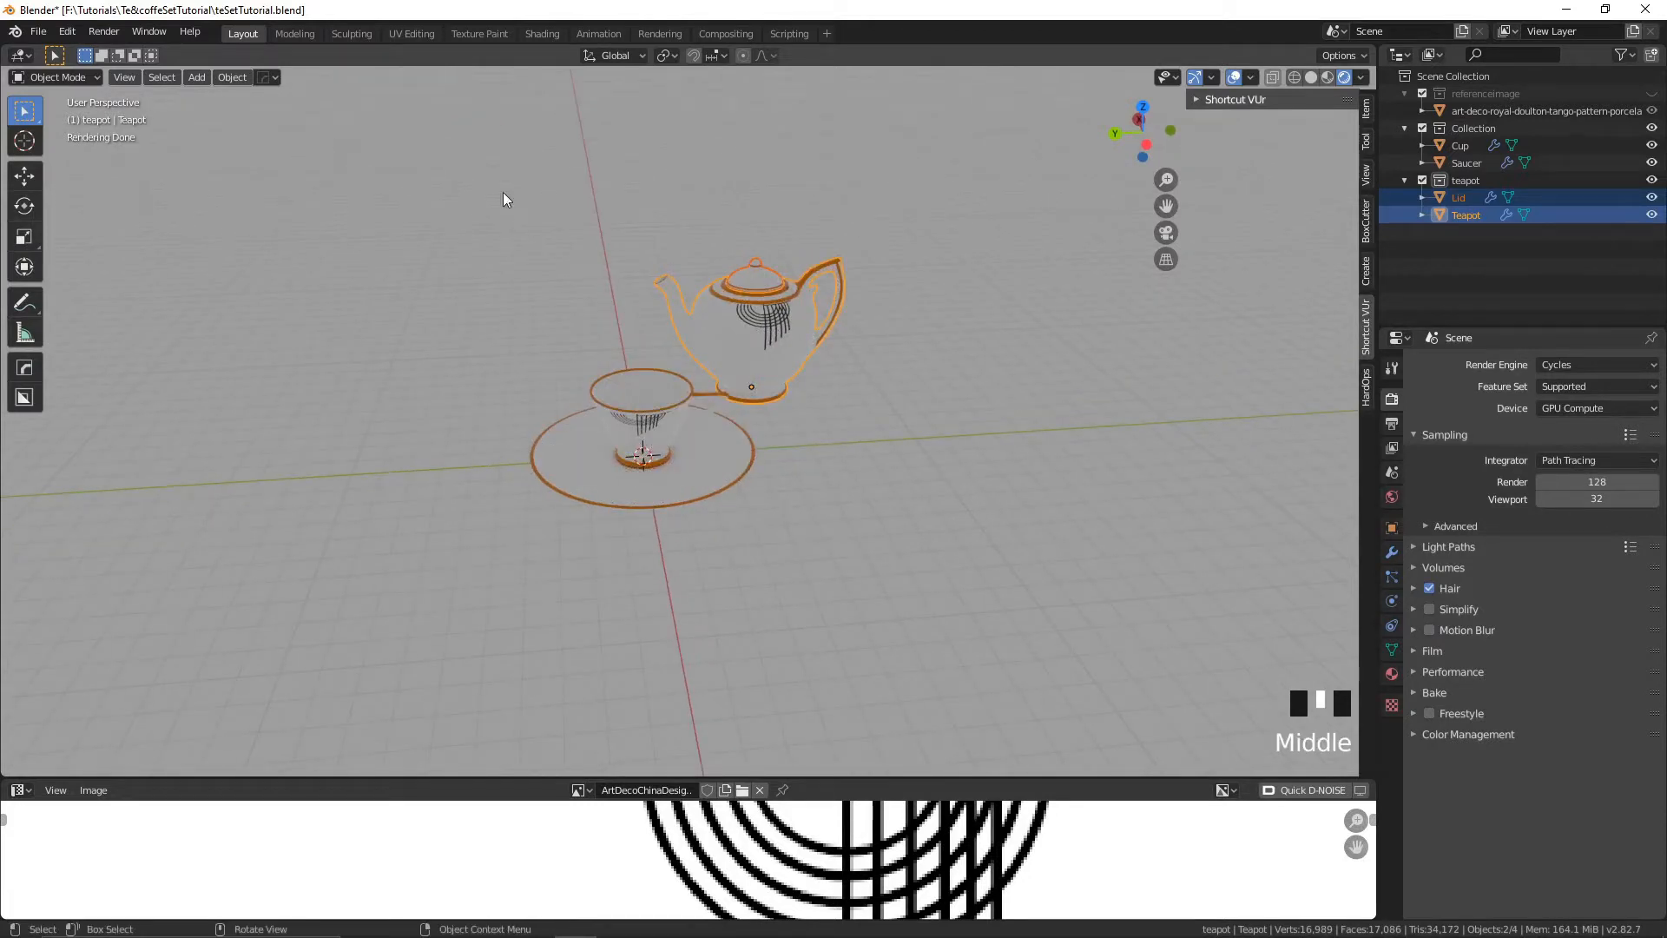
click(959, 580)
middle_drag(945, 565, 936, 397)
click(919, 429)
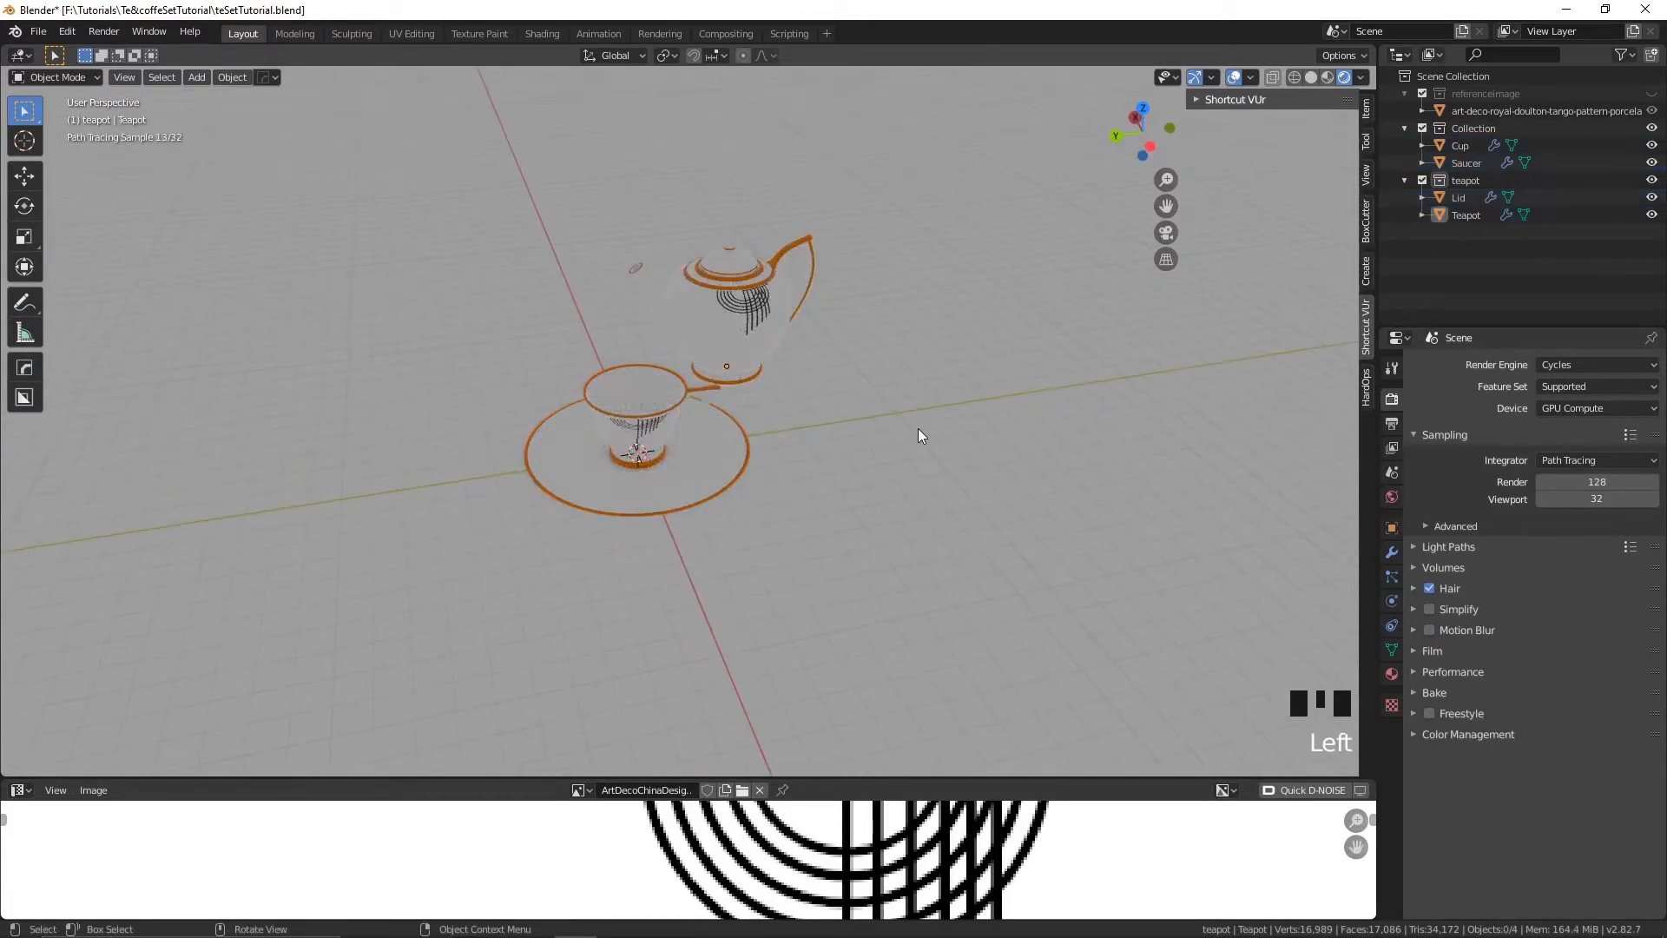
key(shift+a)
mouse_move(818, 415)
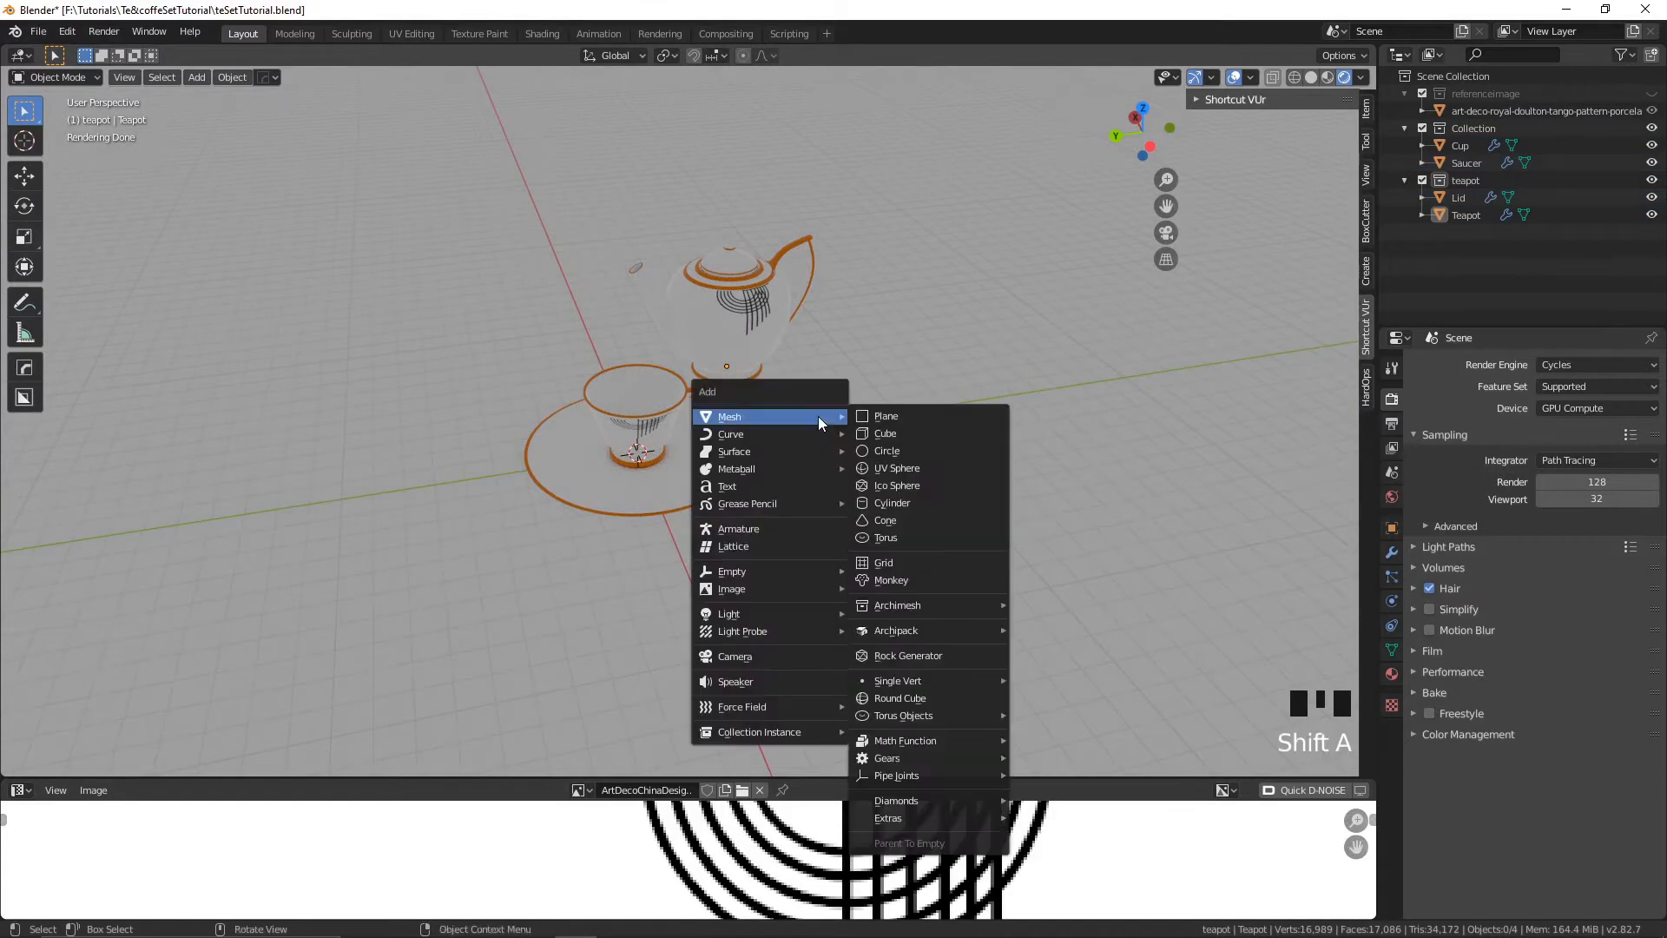
click(888, 415)
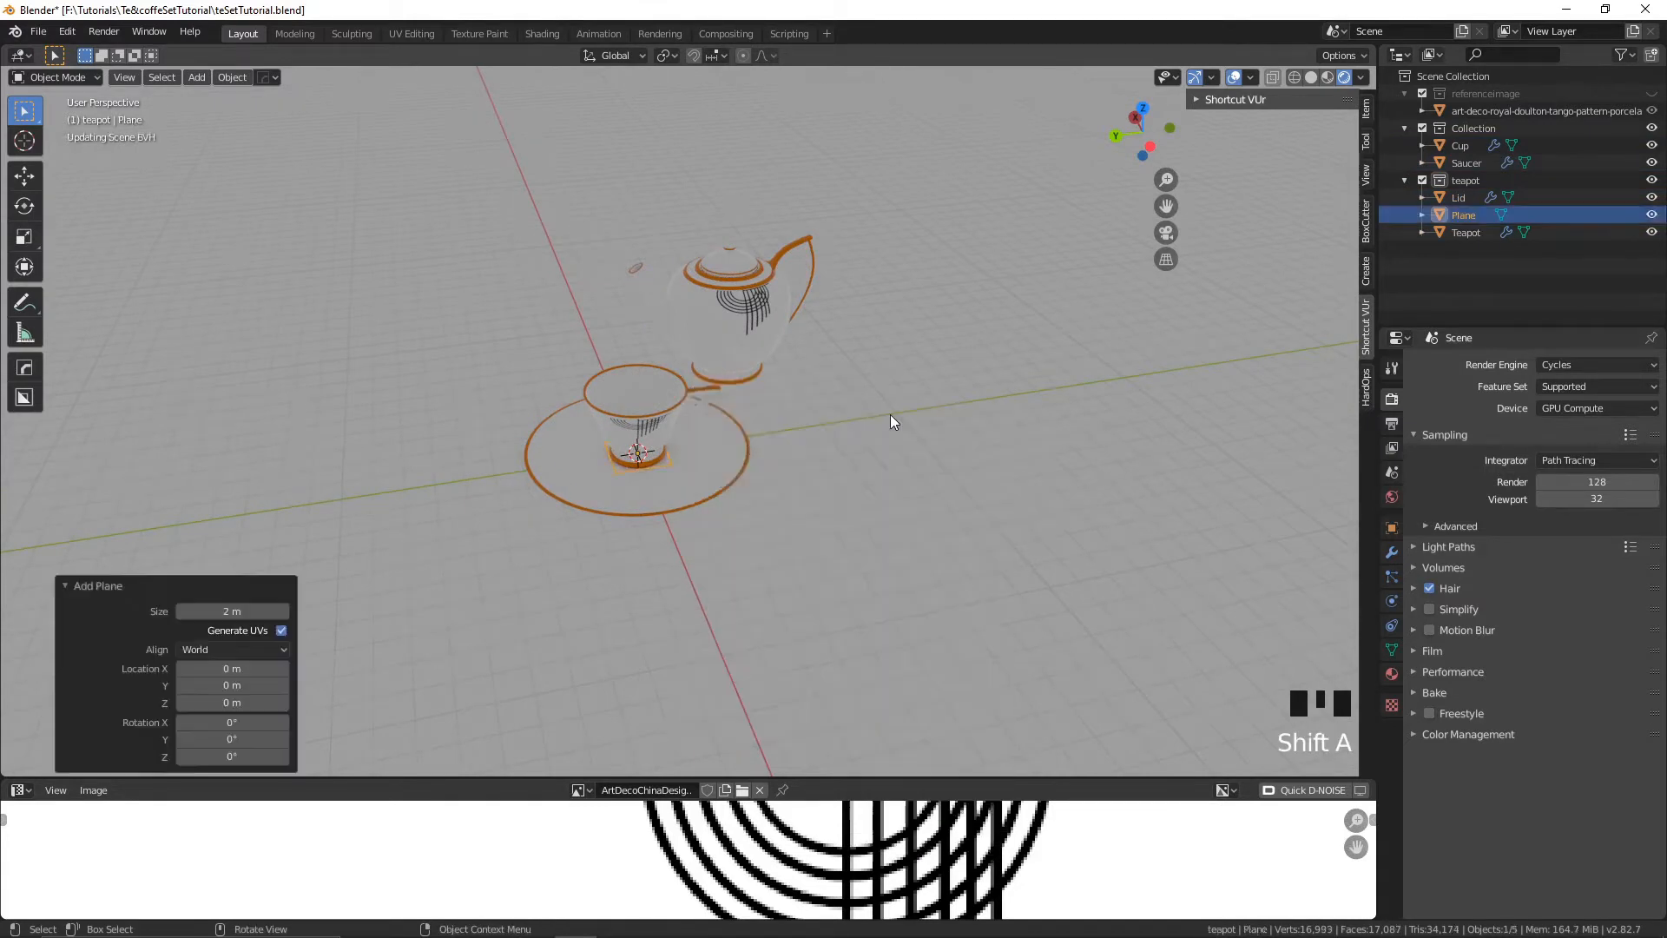
key(s)
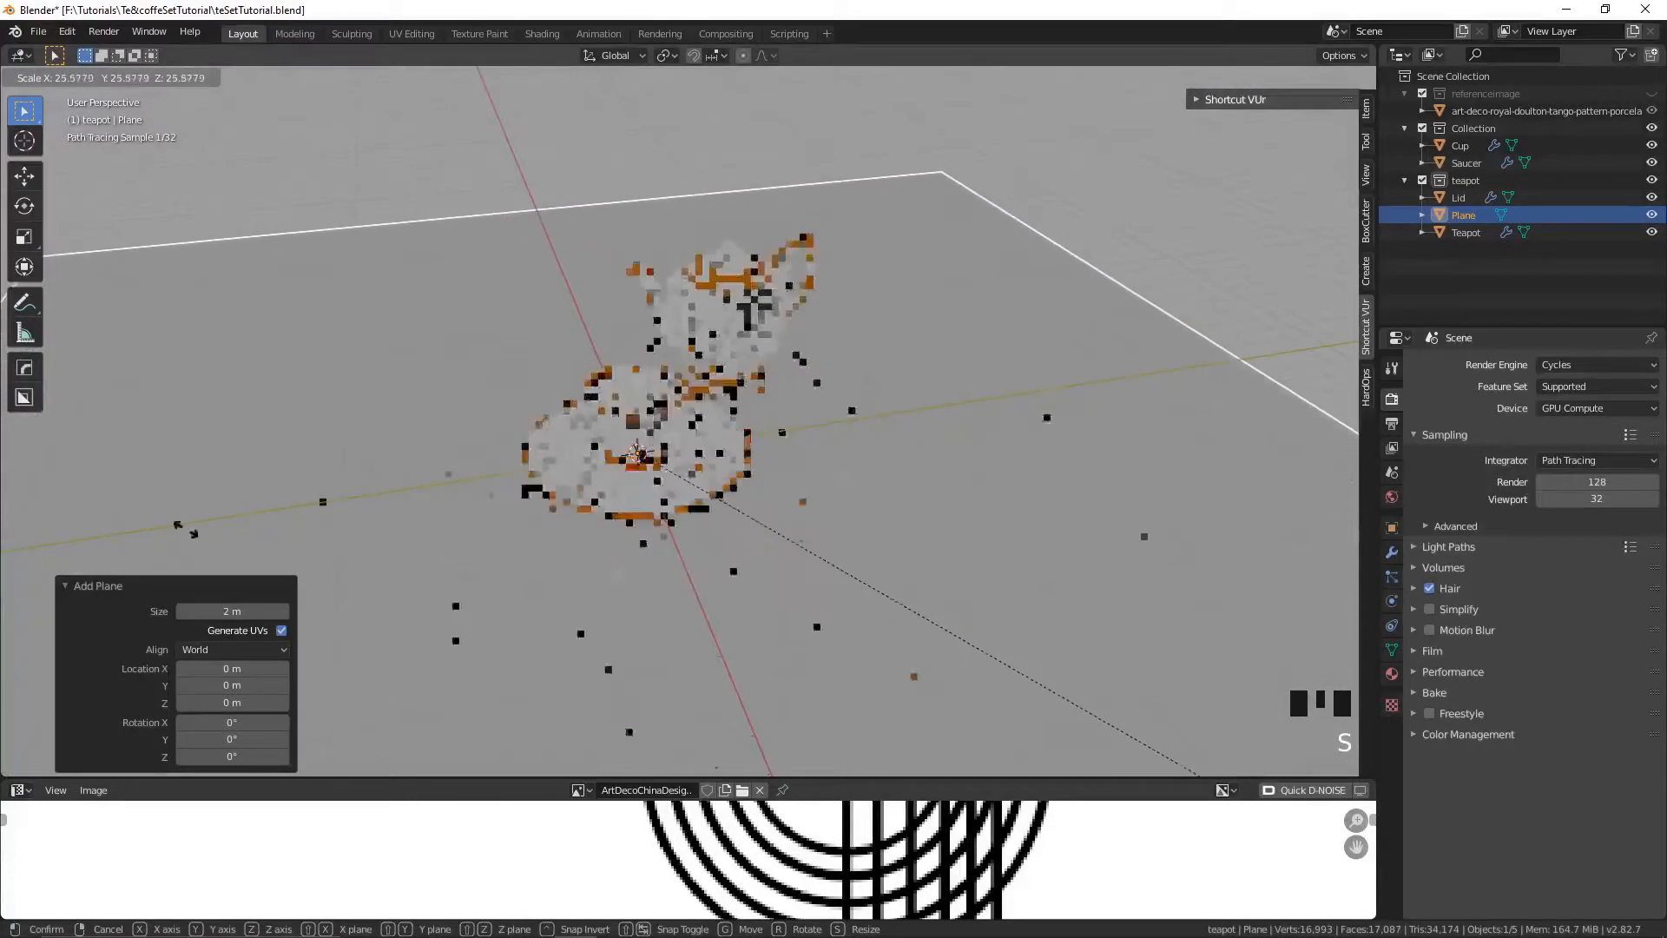
click(525, 602)
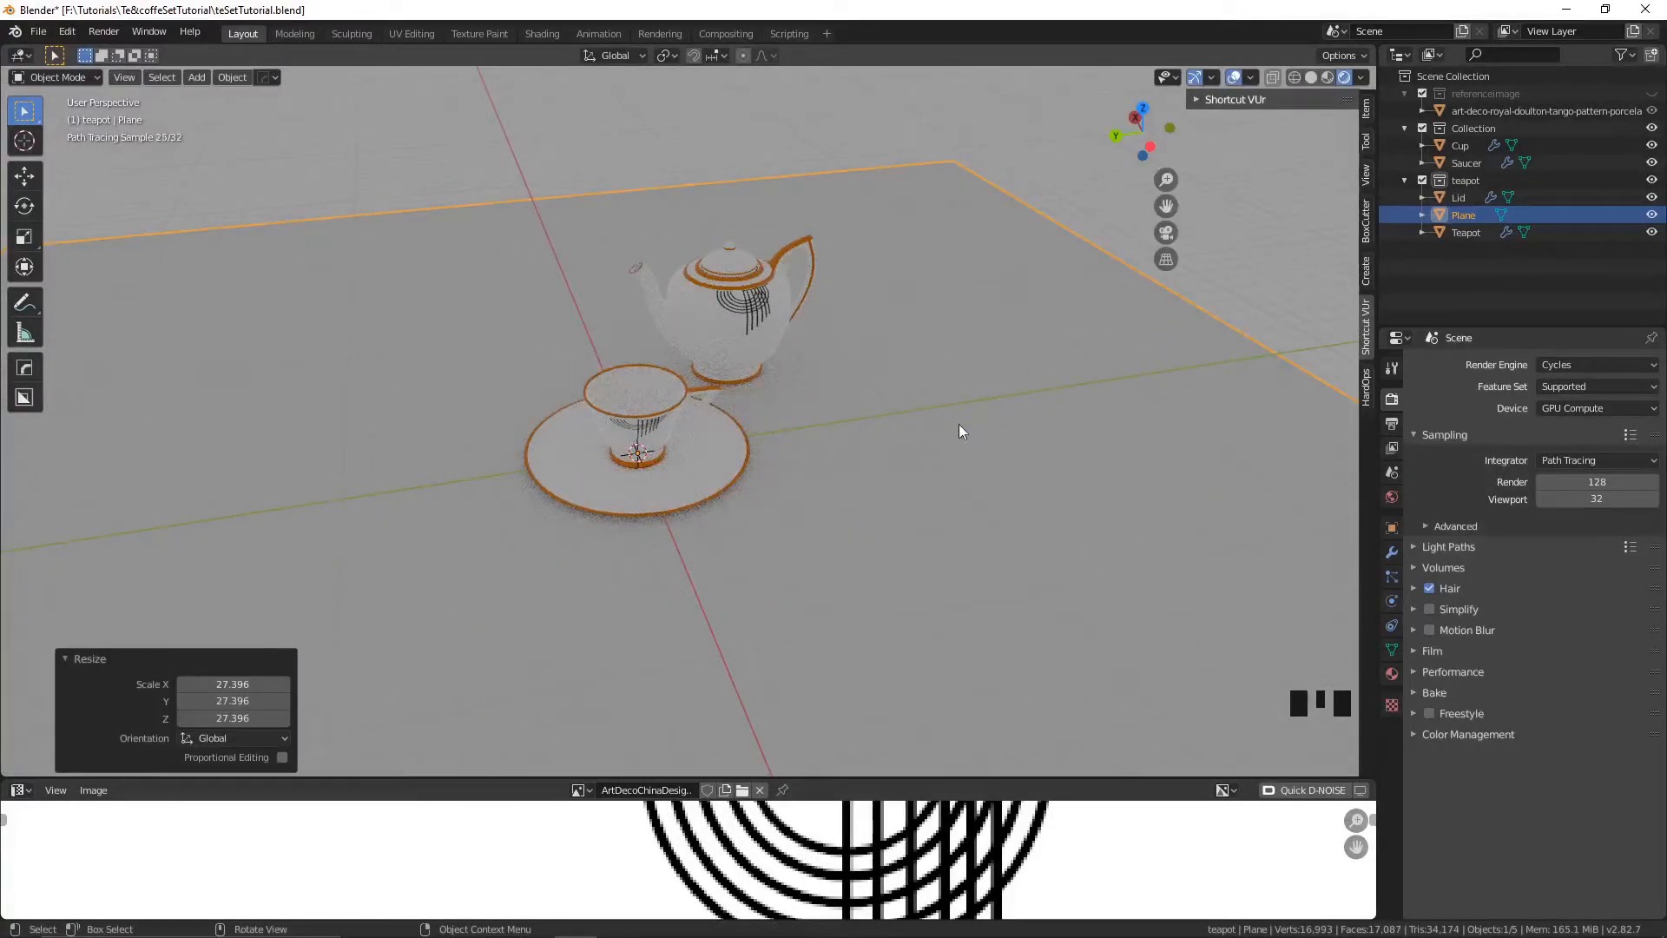
- Give the plane a new material with a dark grey base color of value about 0.187 and a roughness of 0.1
click(1391, 674)
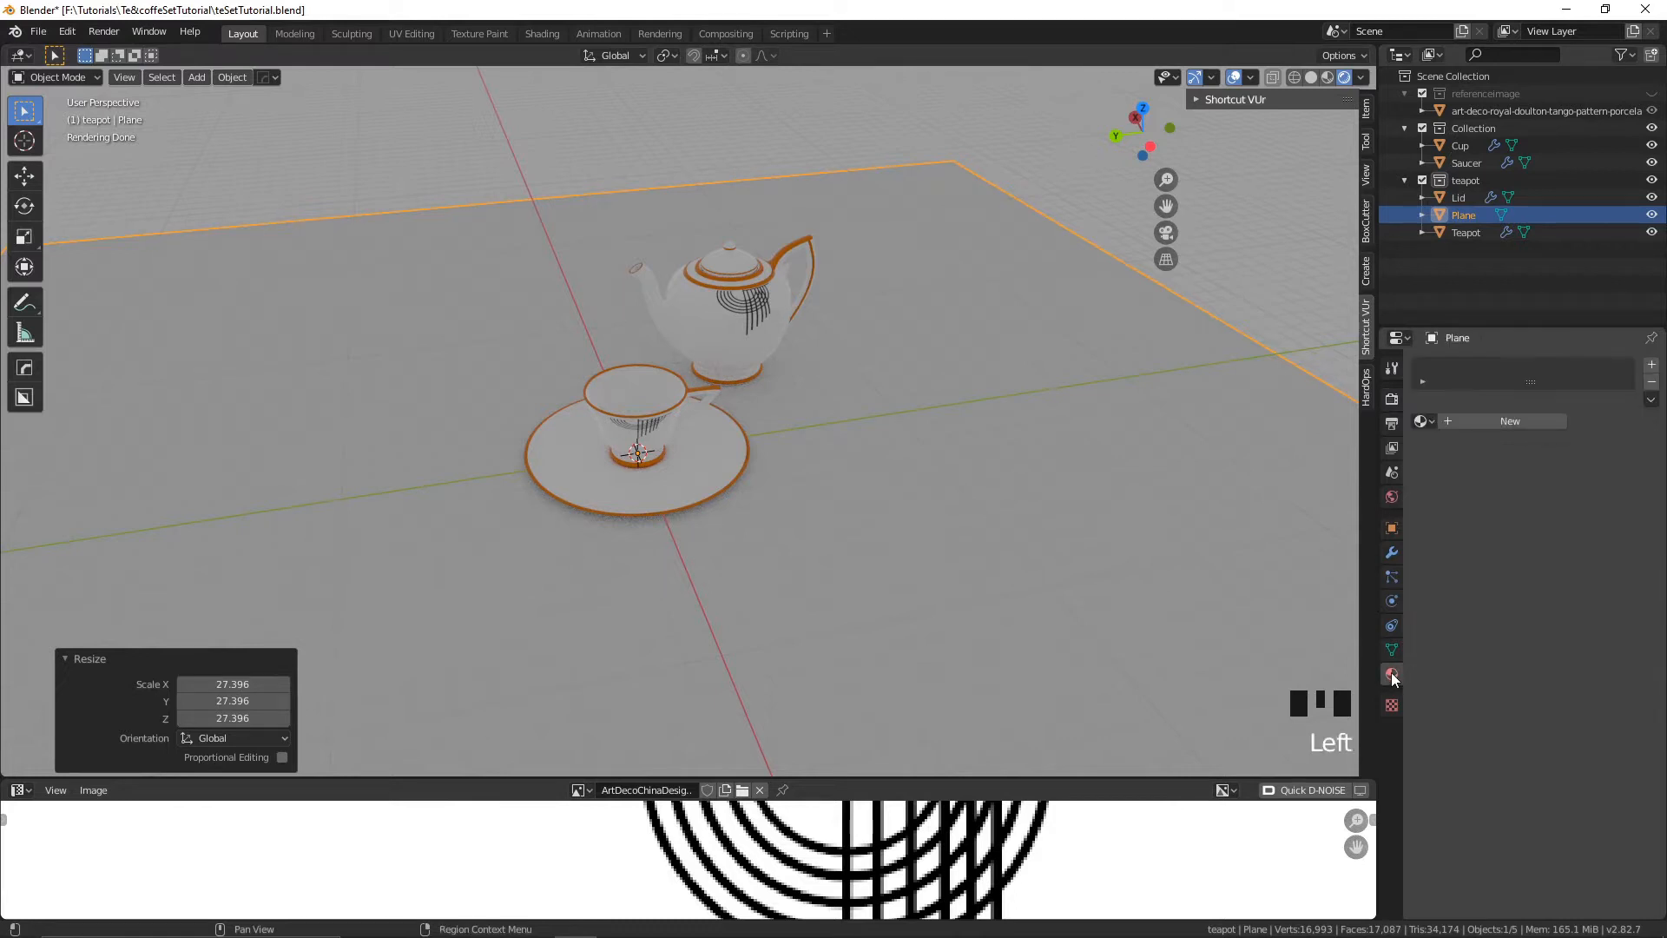
click(1466, 423)
click(1590, 566)
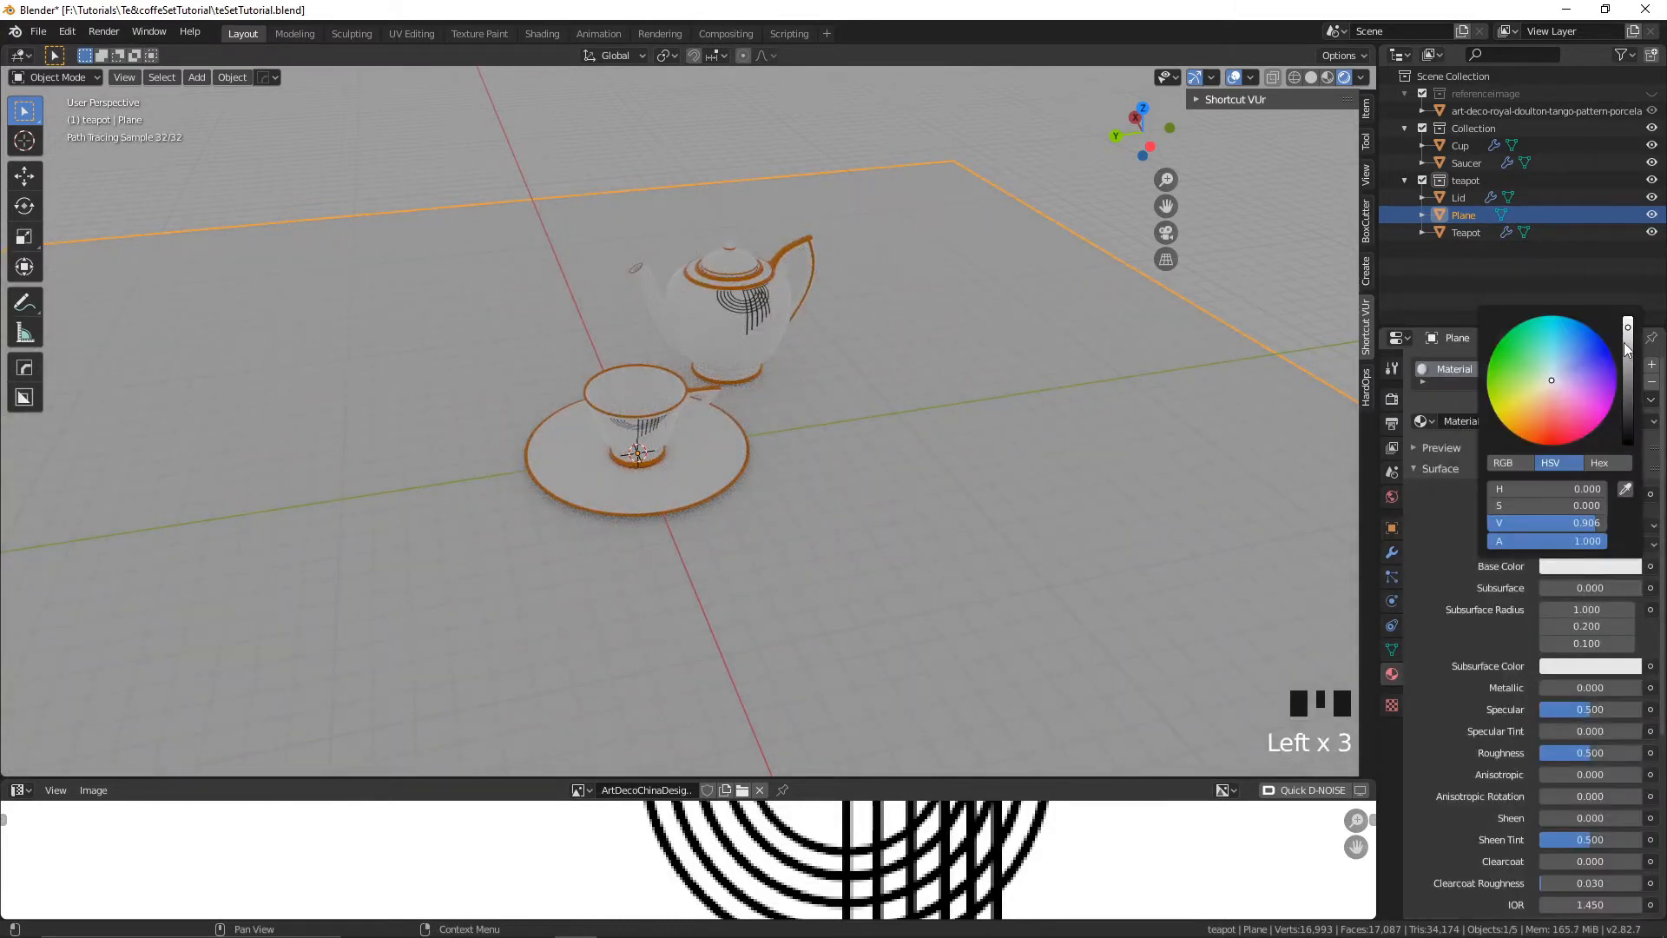
drag(1588, 522, 1529, 522)
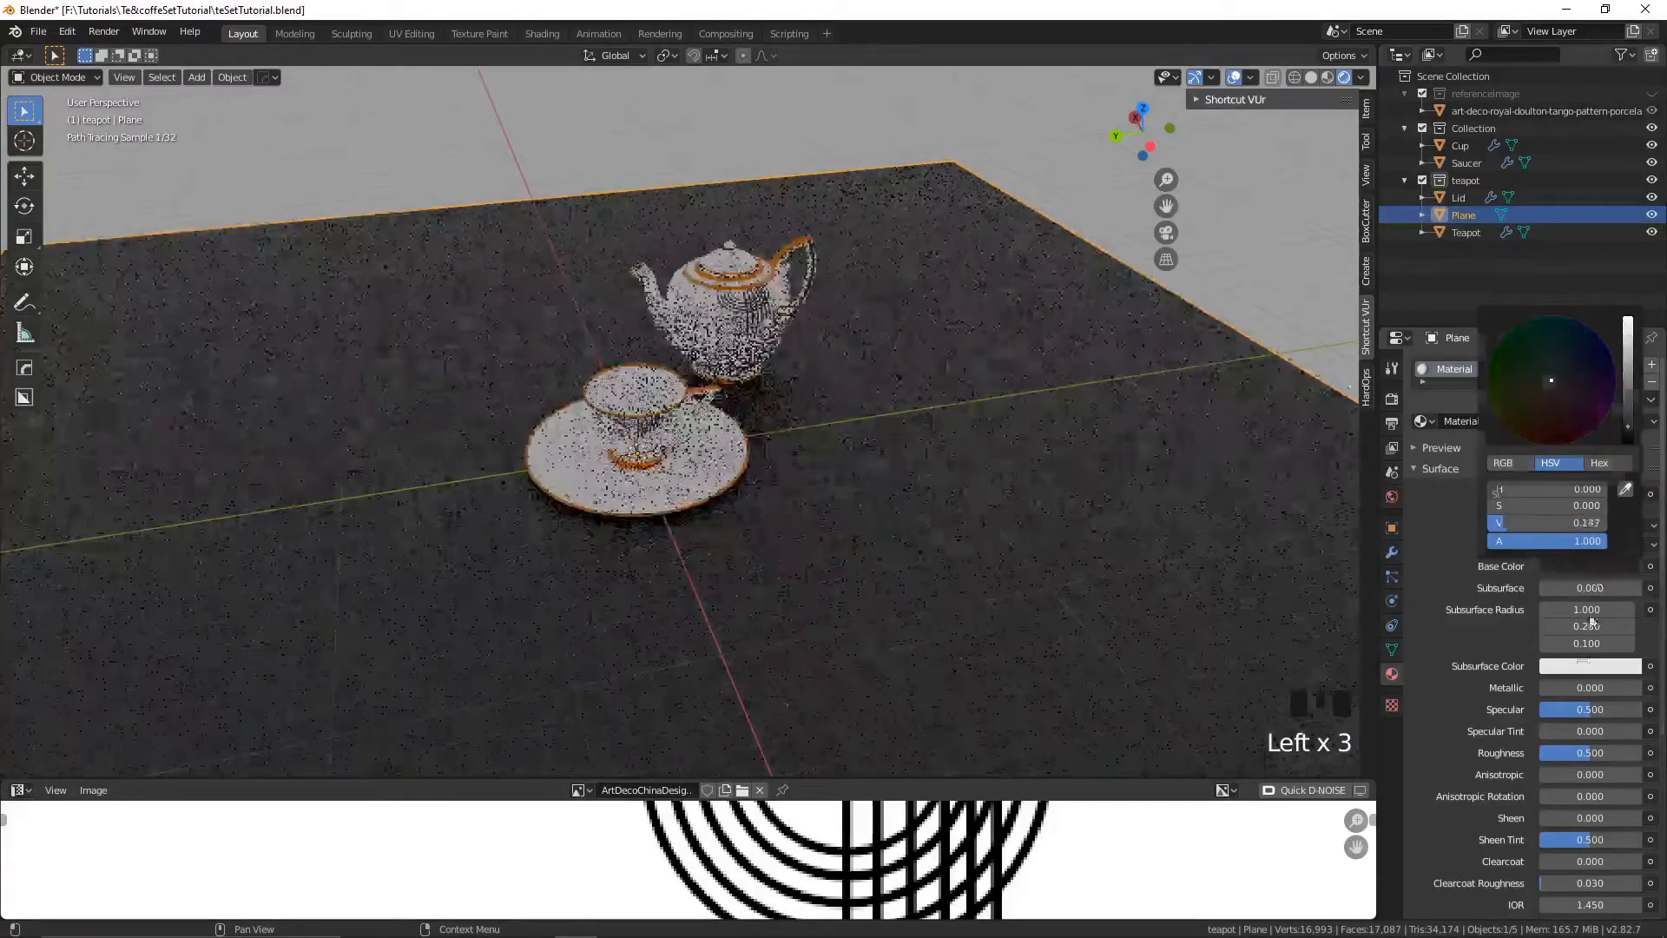
drag(1584, 749, 1543, 748)
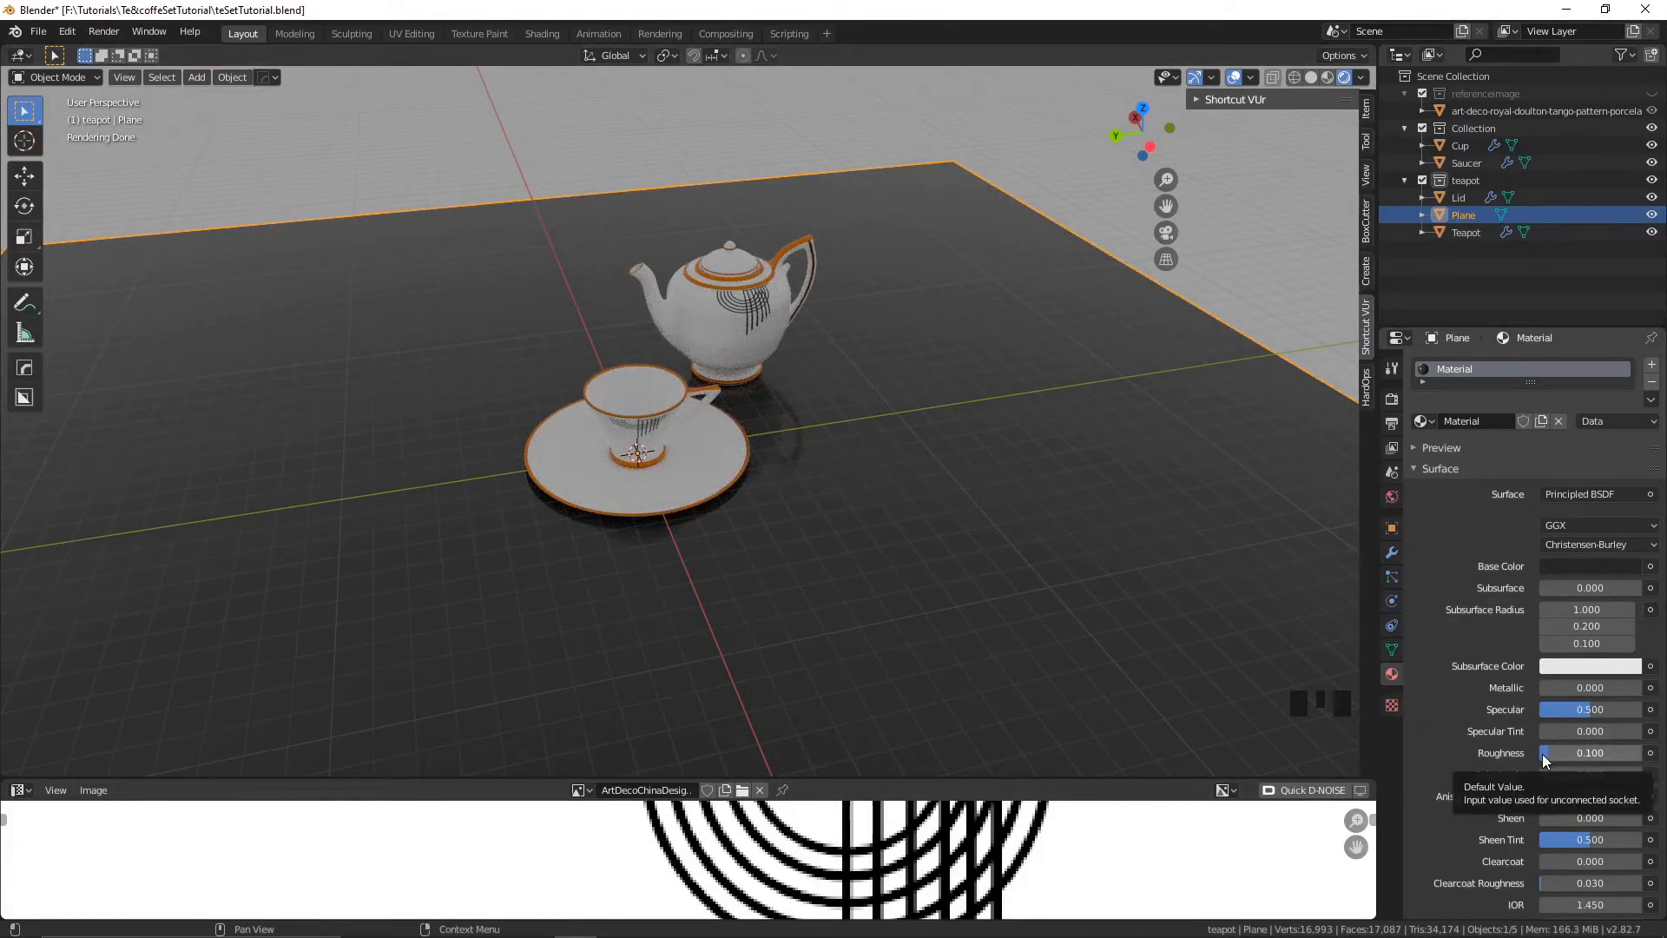
- Examine the tea set's reflections on the dark plane from several angles and look through the plane's material settings
middle_drag(832, 468, 871, 529)
shift+scroll(816, 517, up, 3)
scroll(622, 484, up, 6)
scroll(893, 456, down, 2)
scroll(896, 519, down, 3)
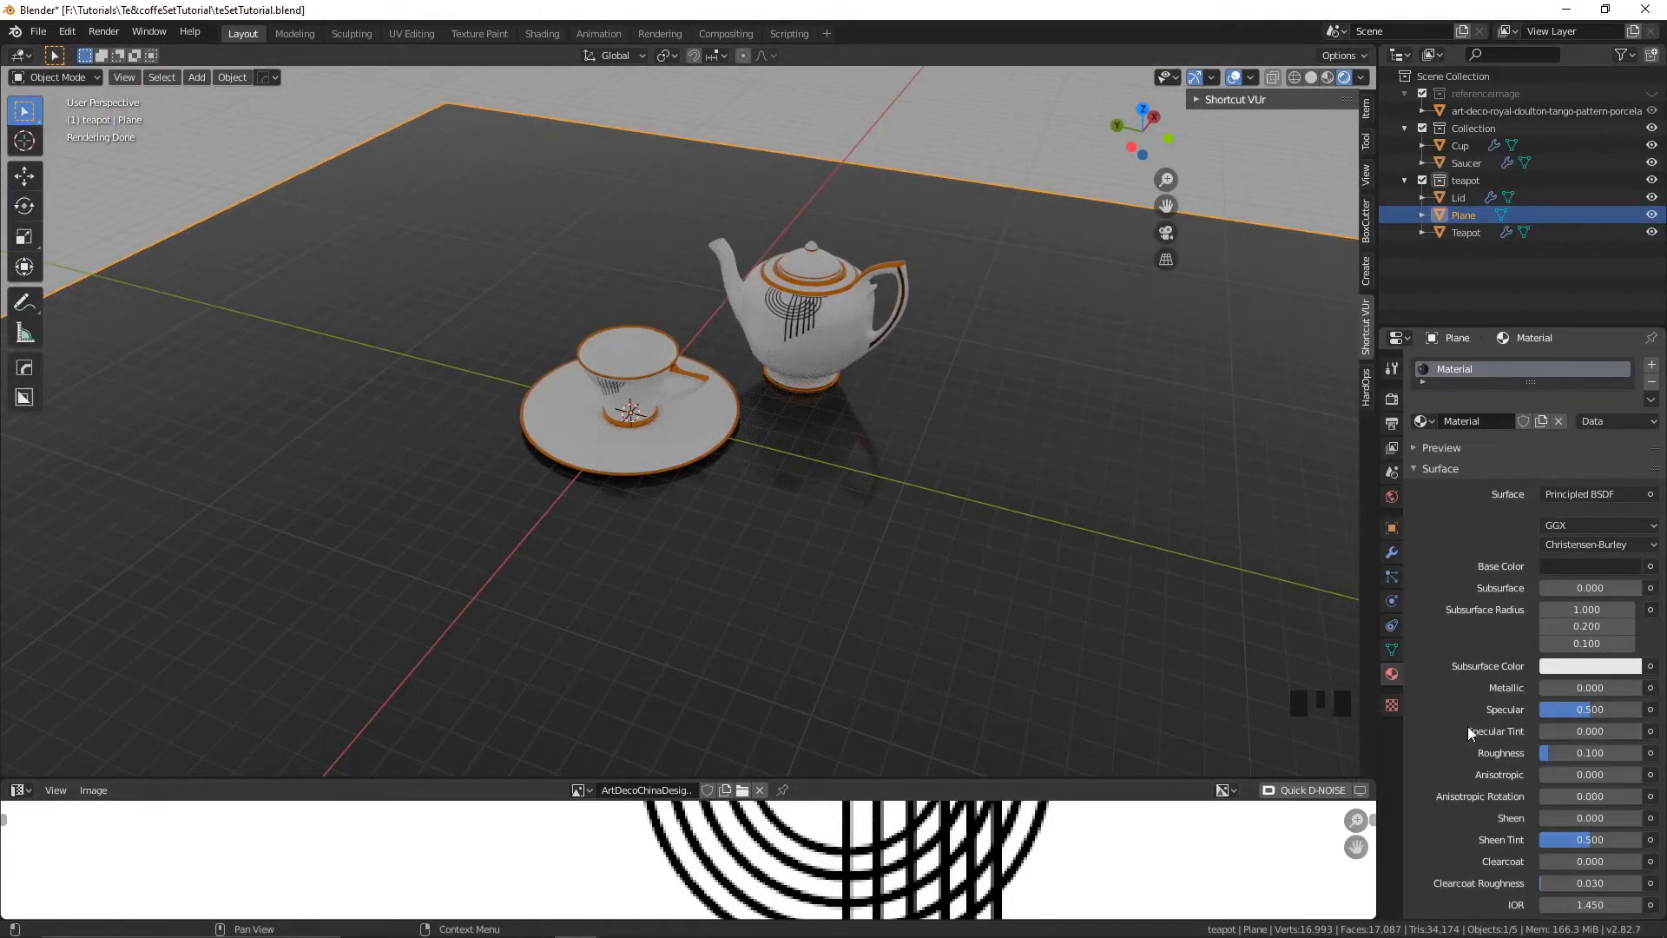
scroll(1483, 649, down, 6)
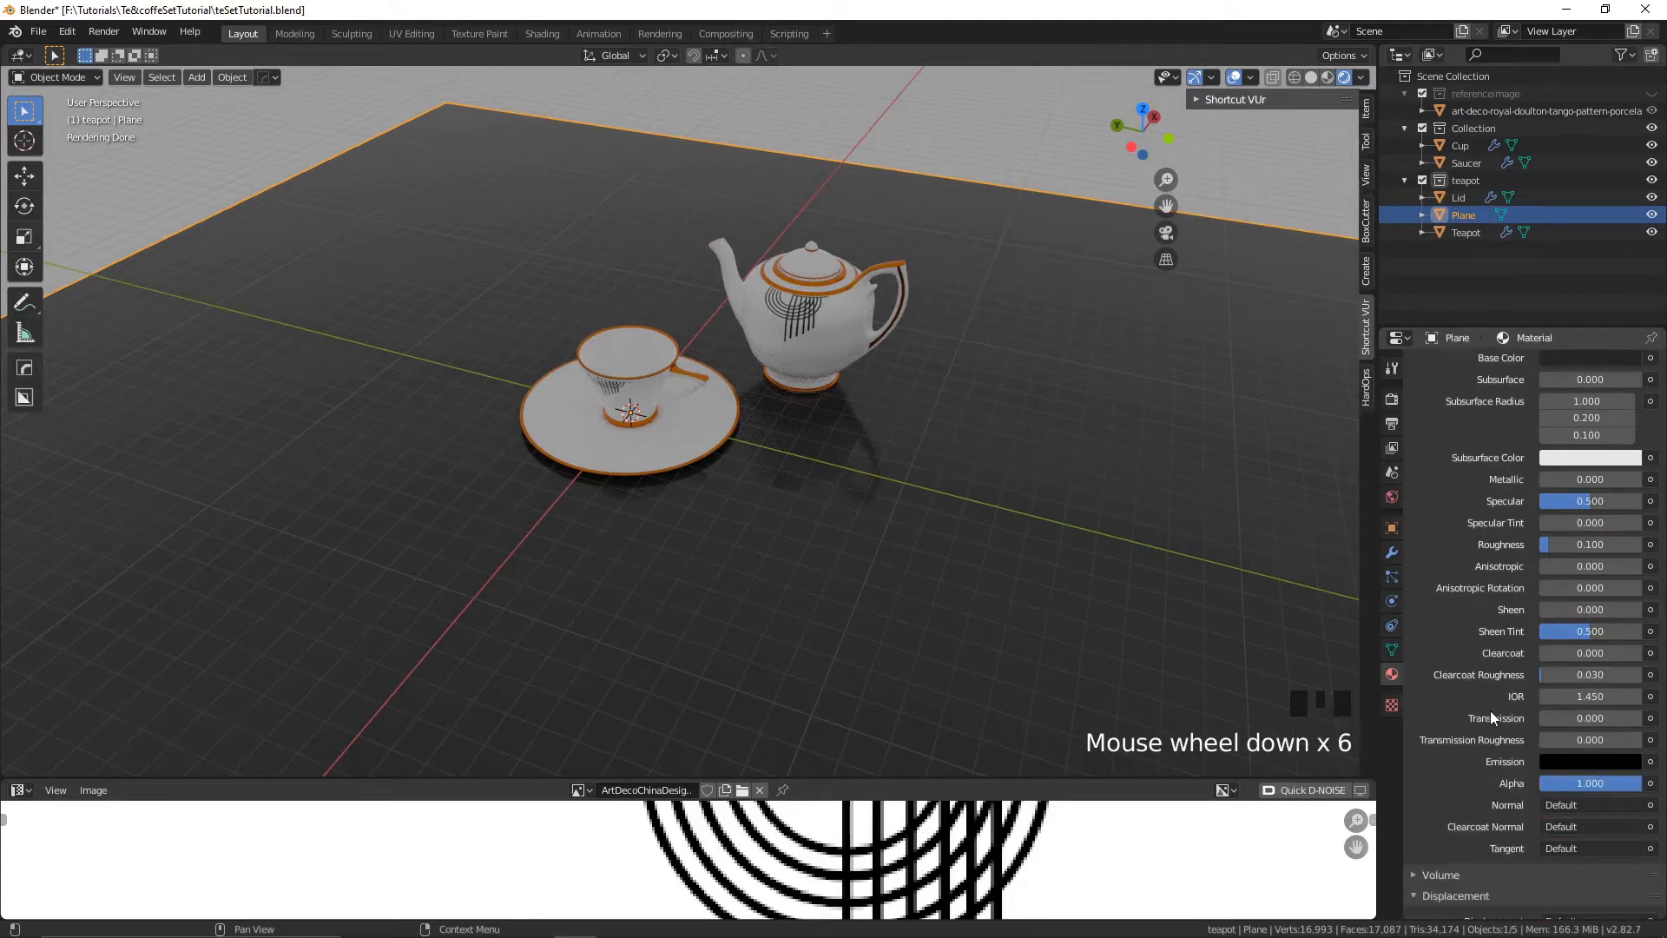
scroll(1490, 711, up, 7)
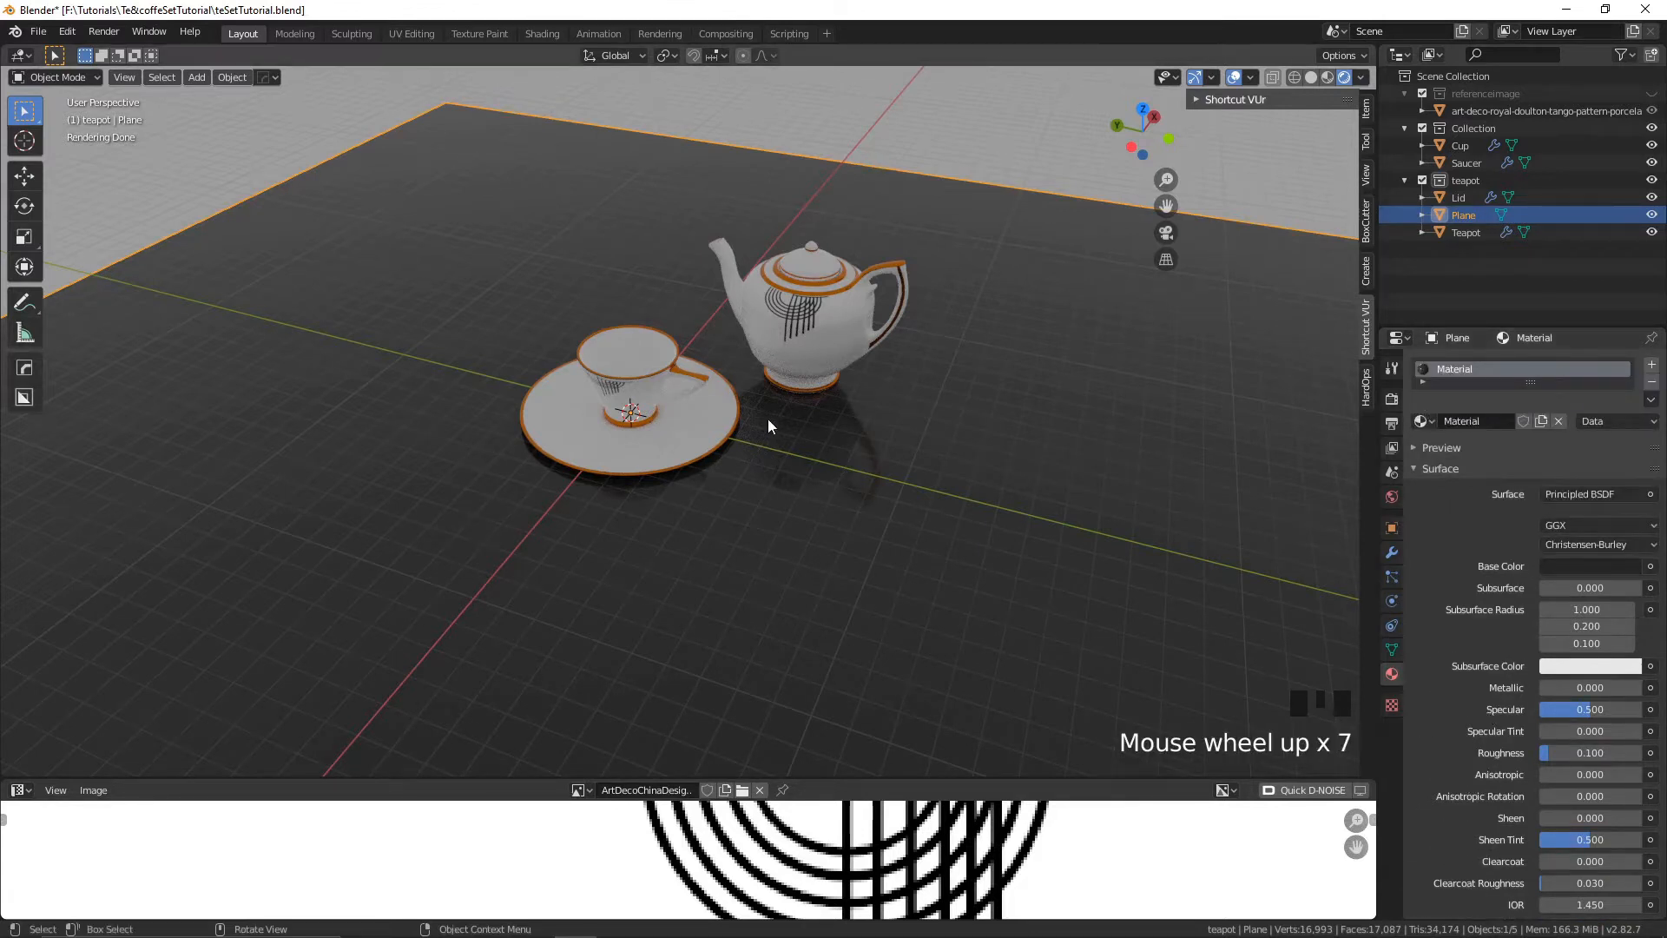
middle_drag(767, 419, 870, 429)
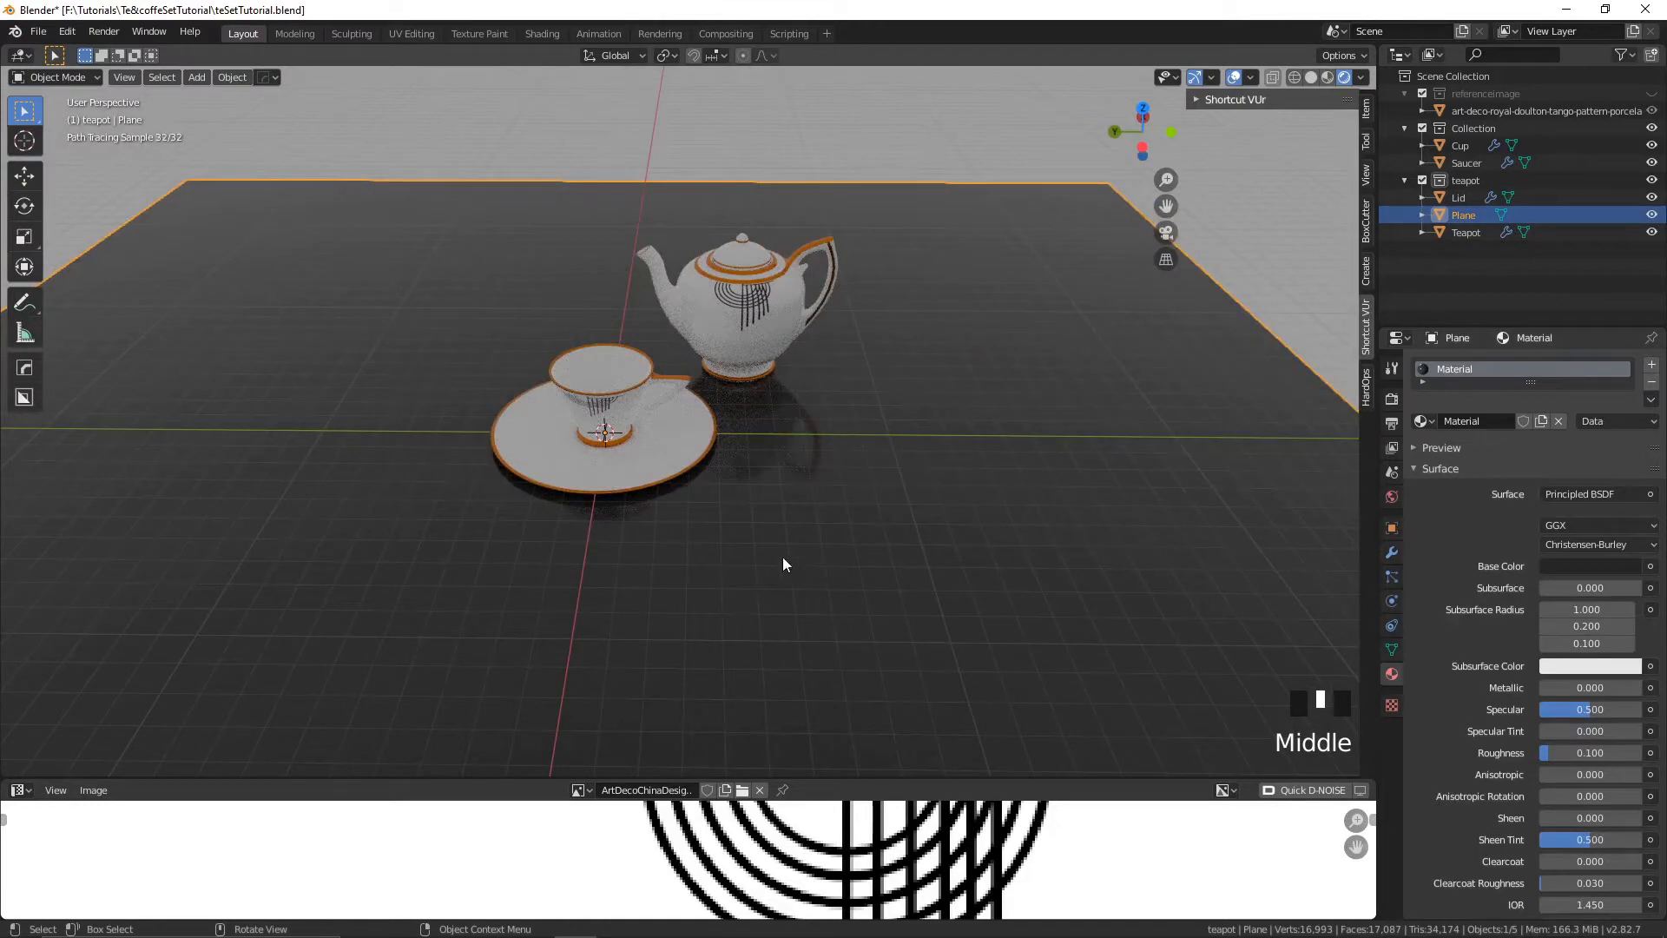
middle_drag(872, 389, 831, 363)
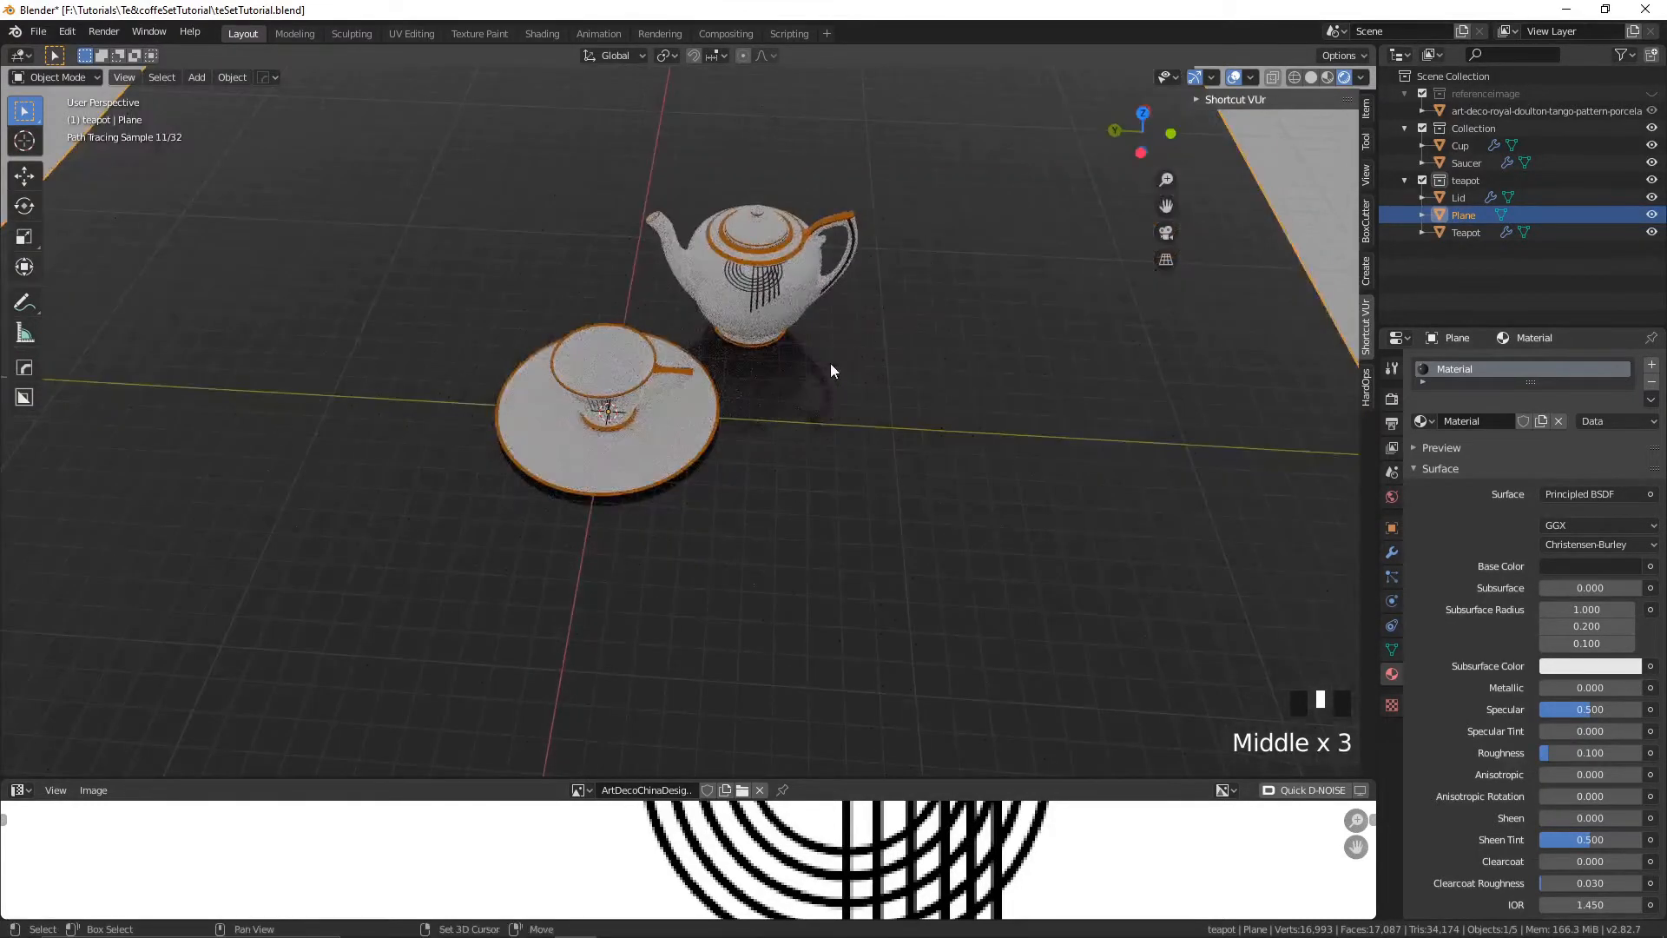
- Add a Sun light at the world origin
key(shift+a)
mouse_move(830, 363)
mouse_move(778, 560)
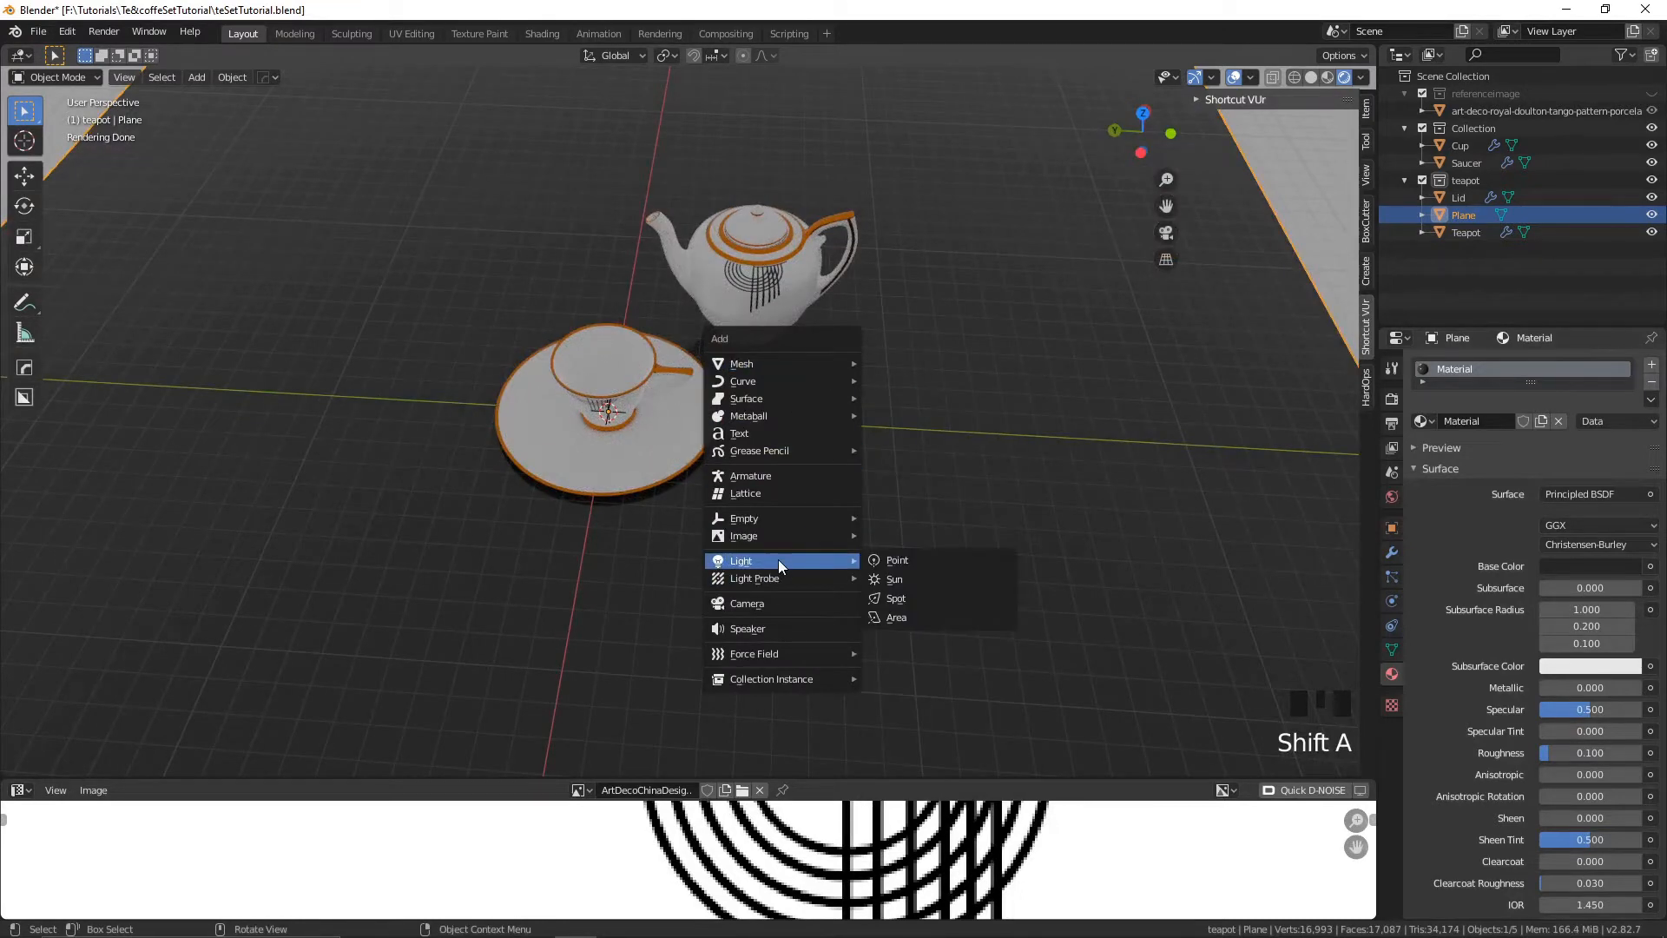
click(922, 580)
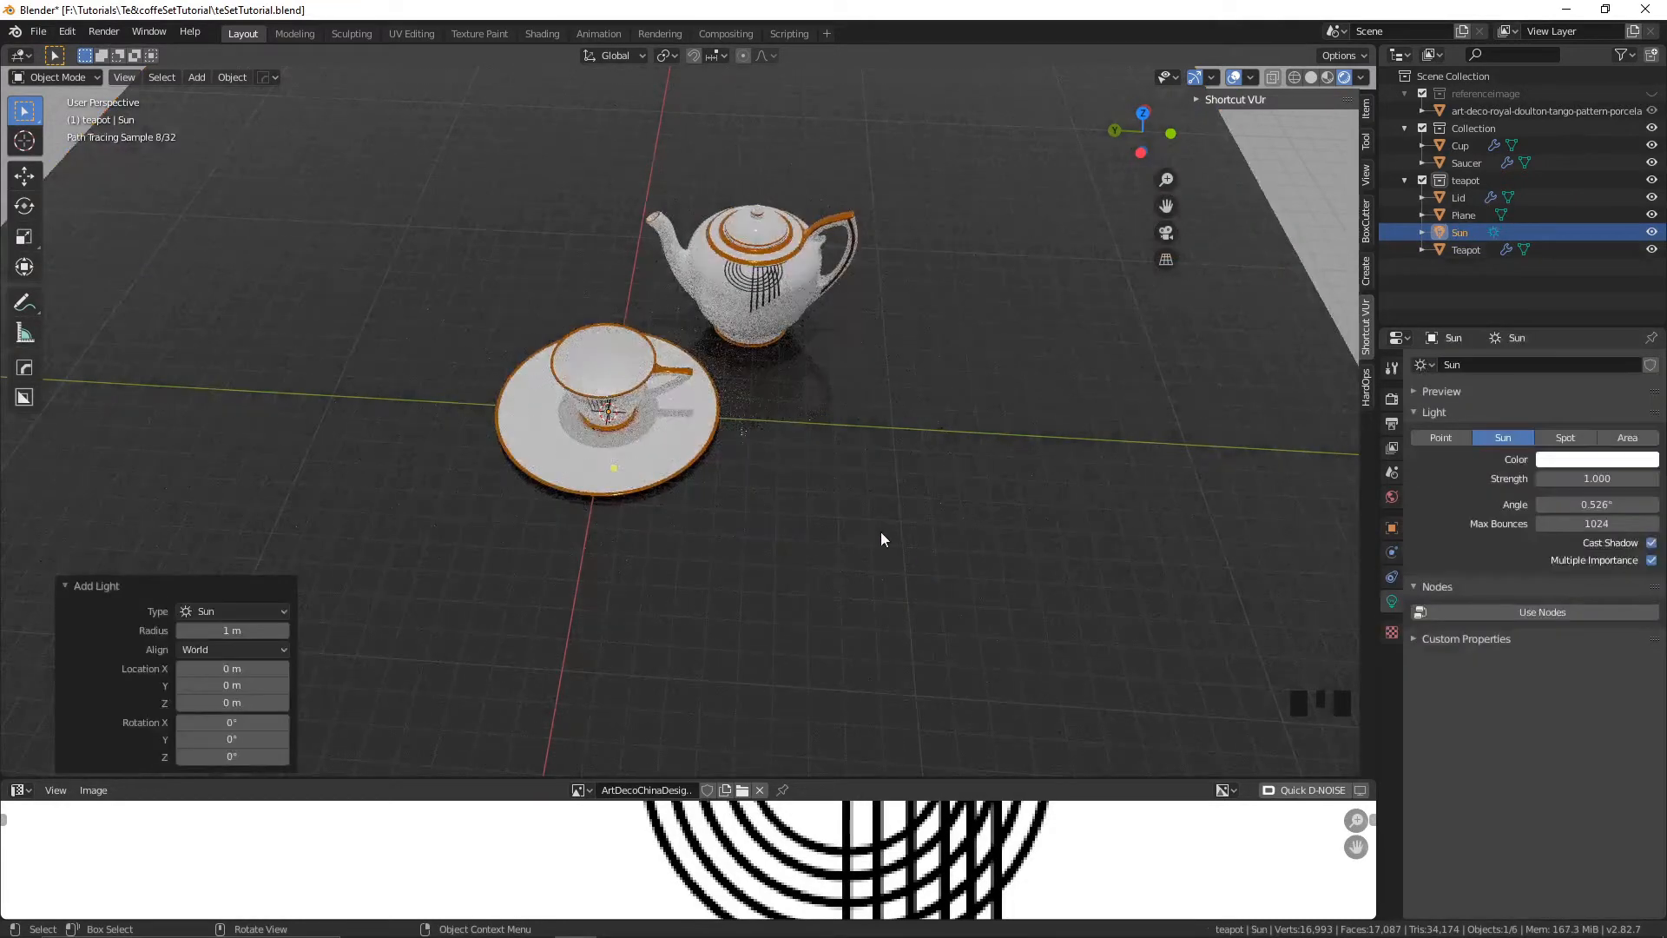
- In the front view, raise the Sun light about 9.06 m along the Z axis
middle_drag(880, 531, 816, 487)
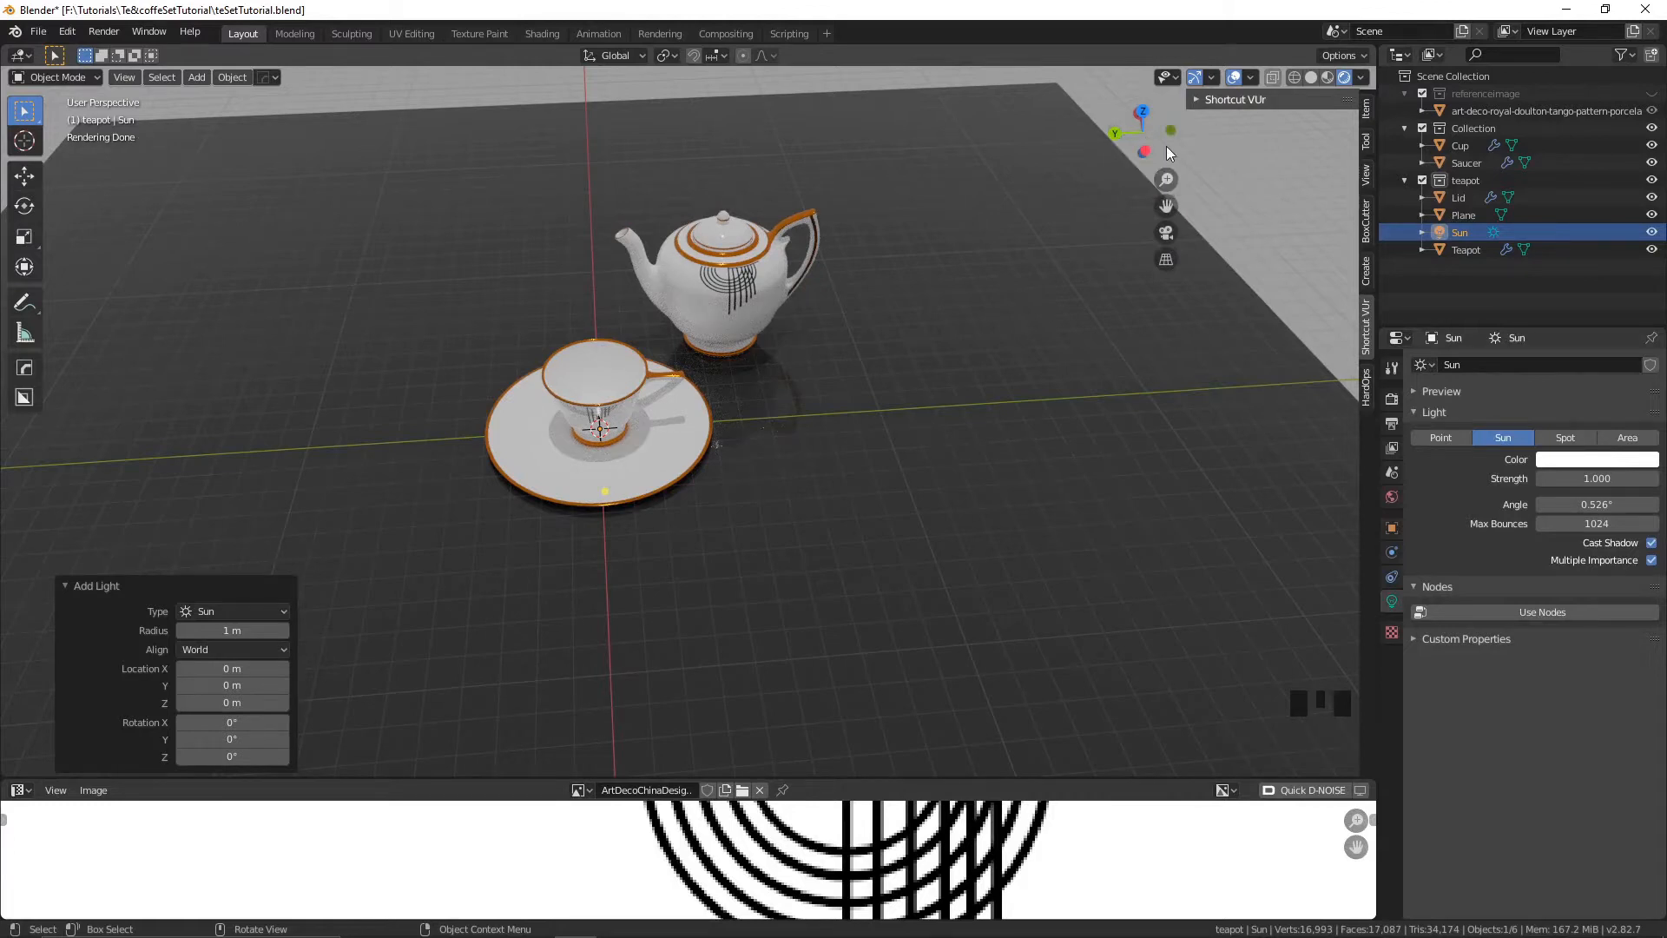
click(1170, 129)
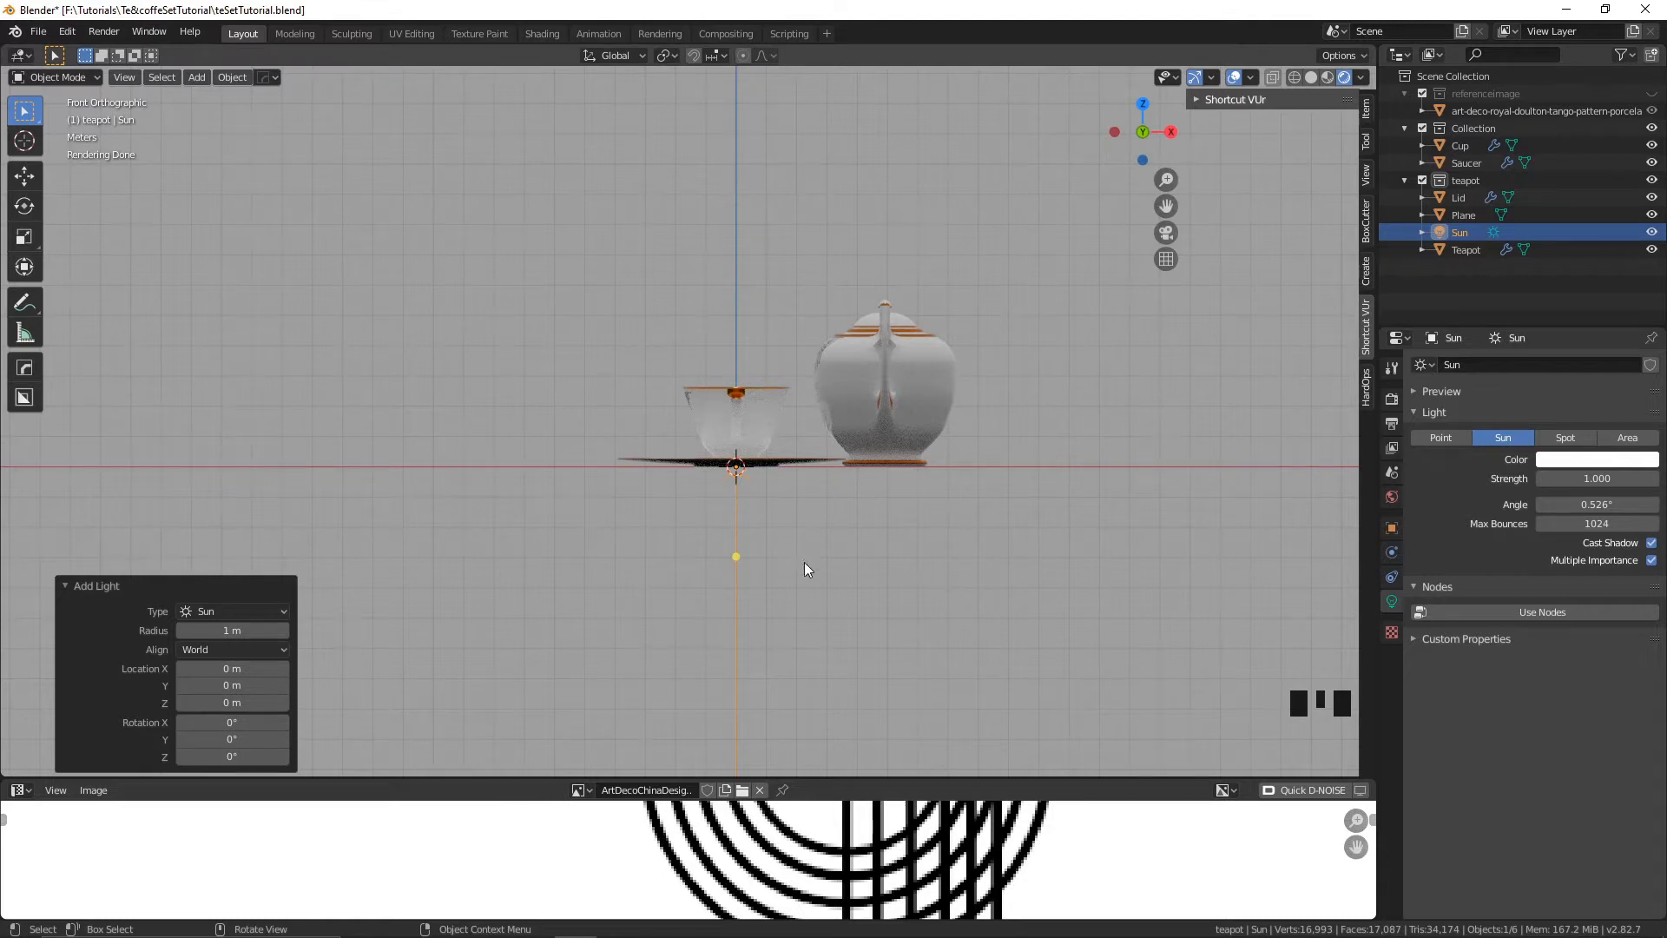
key(g)
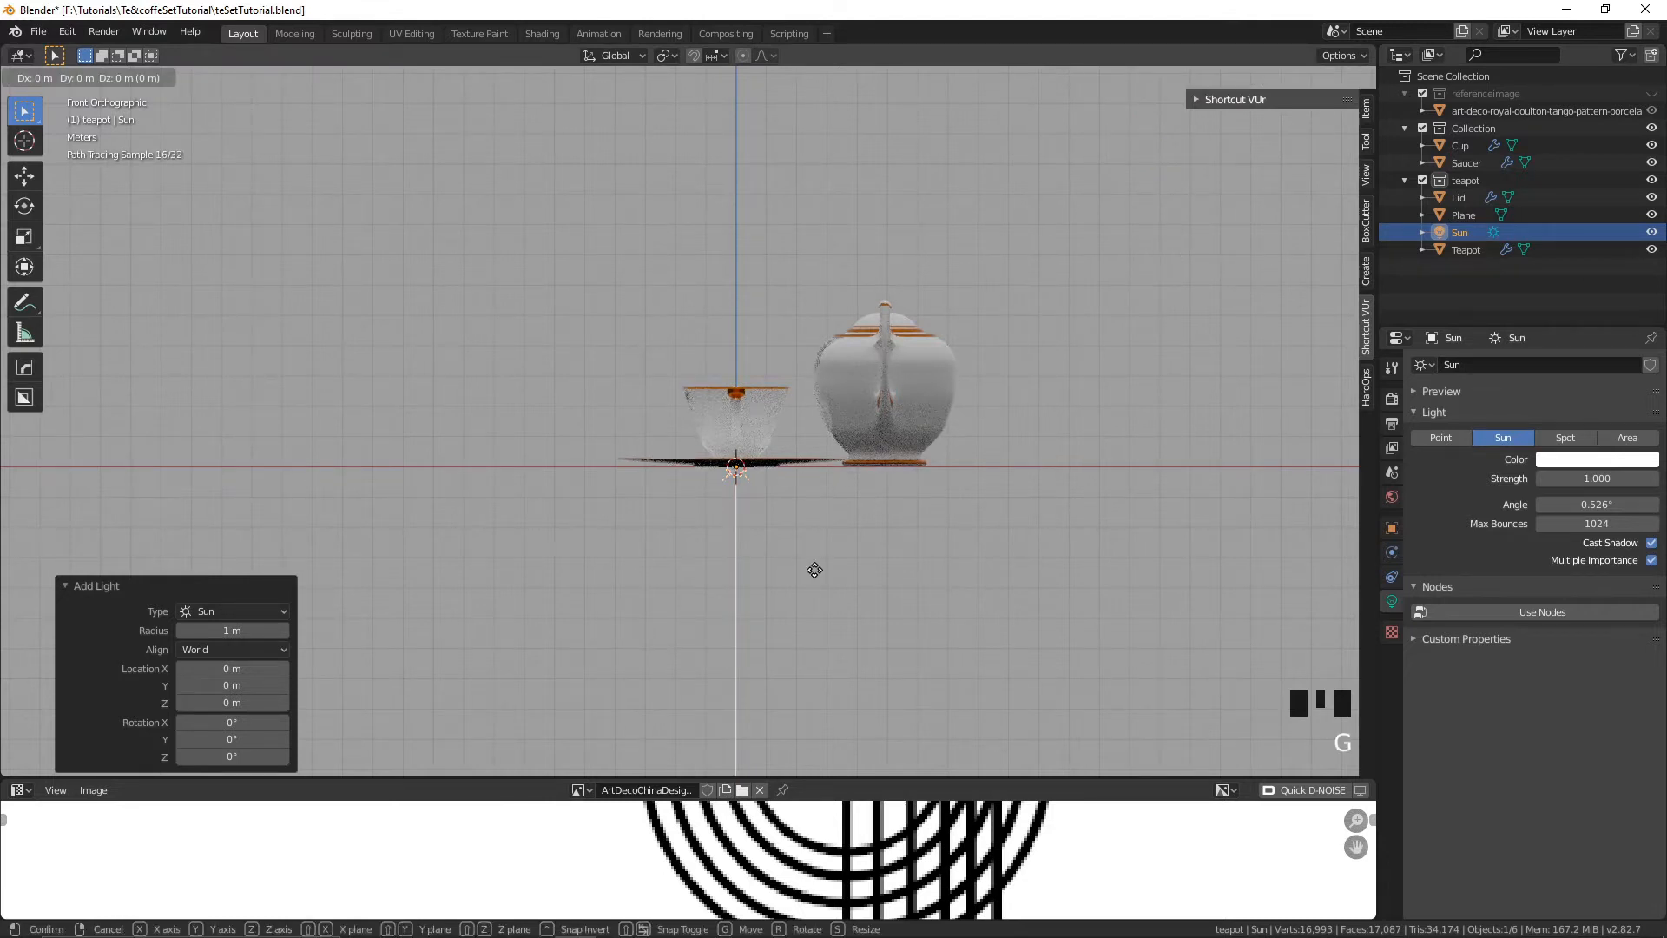
key(z)
click(803, 295)
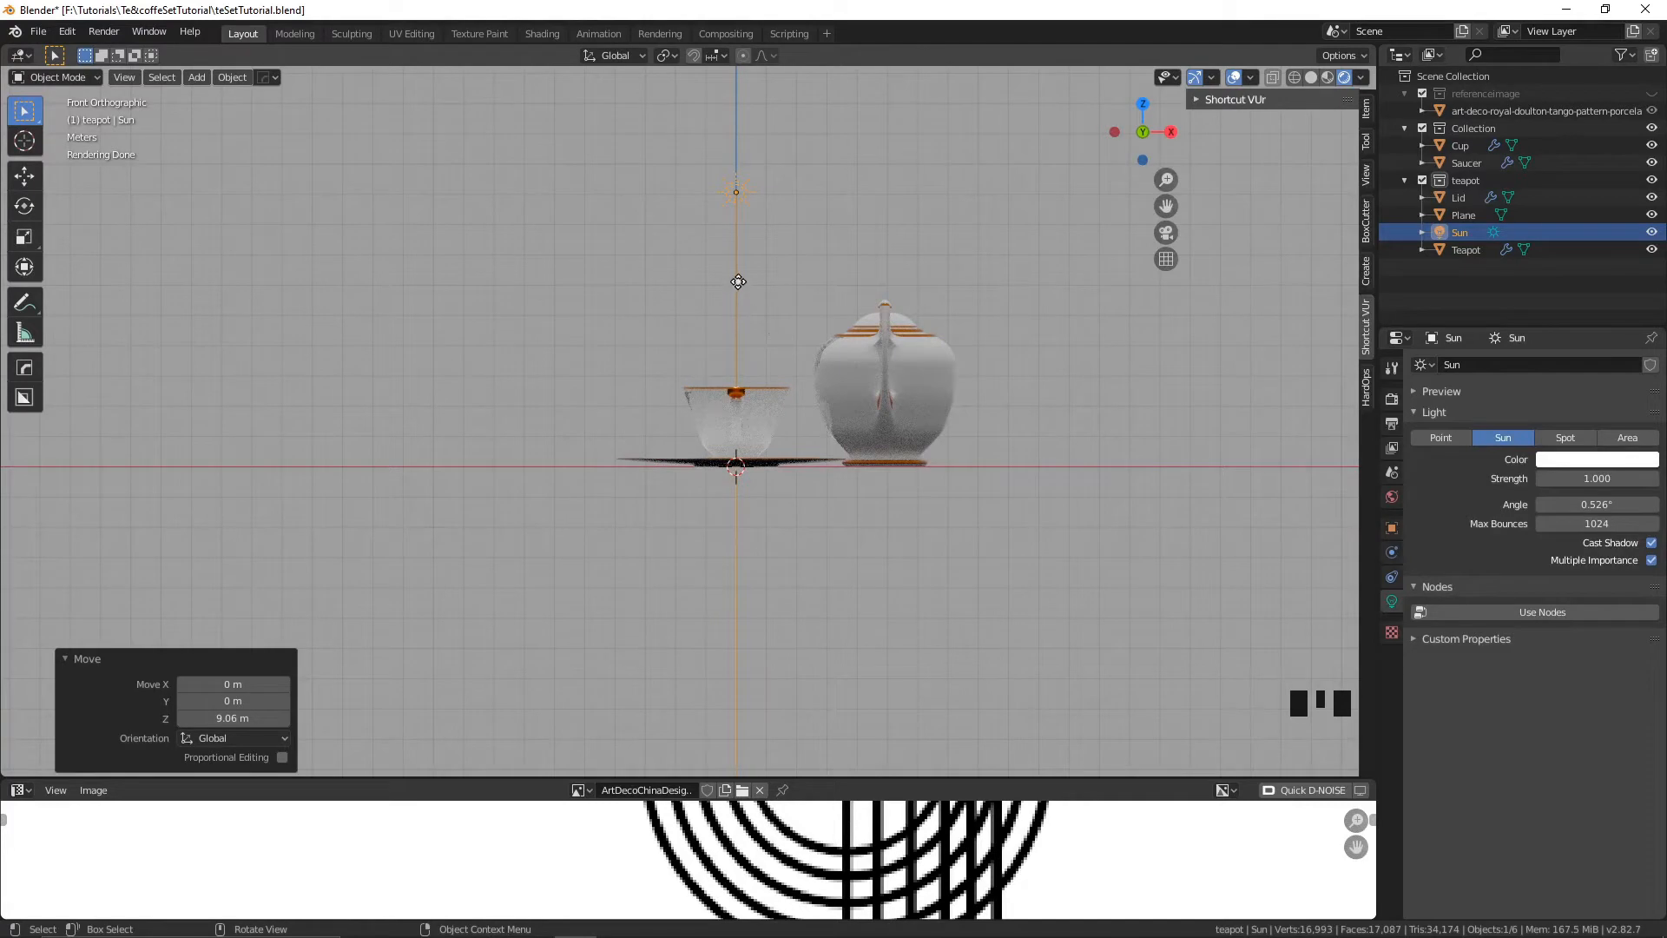
- Tilt the Sun light's direction toward the teapot in both the front view and the left side view
drag(738, 281, 781, 267)
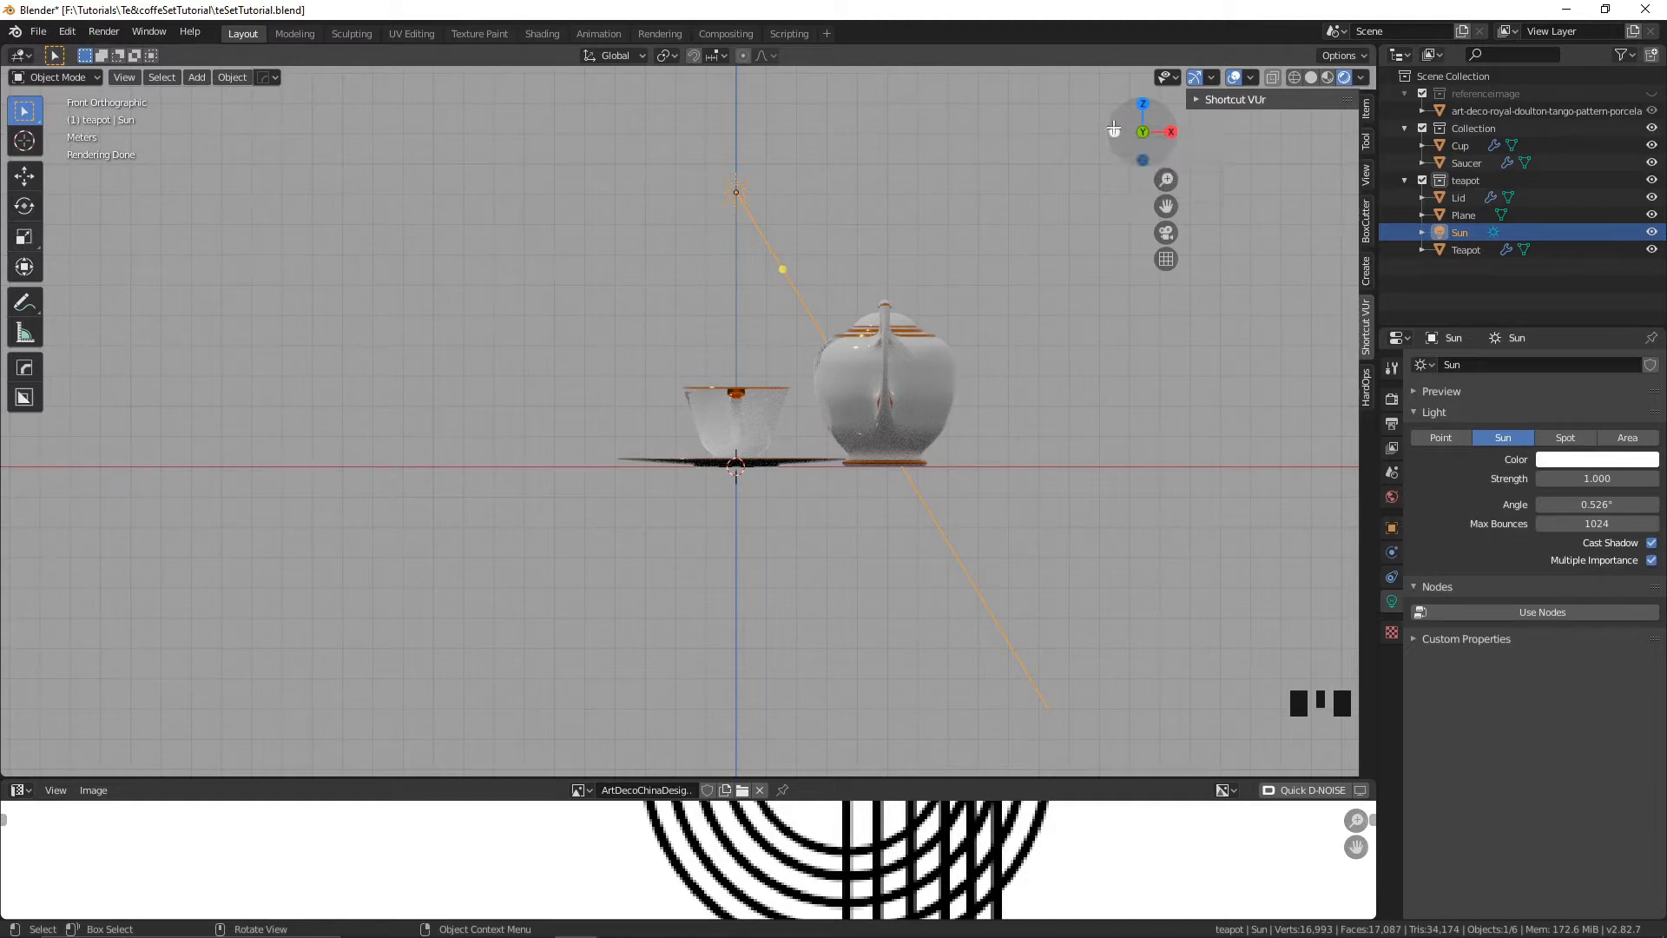
click(1114, 131)
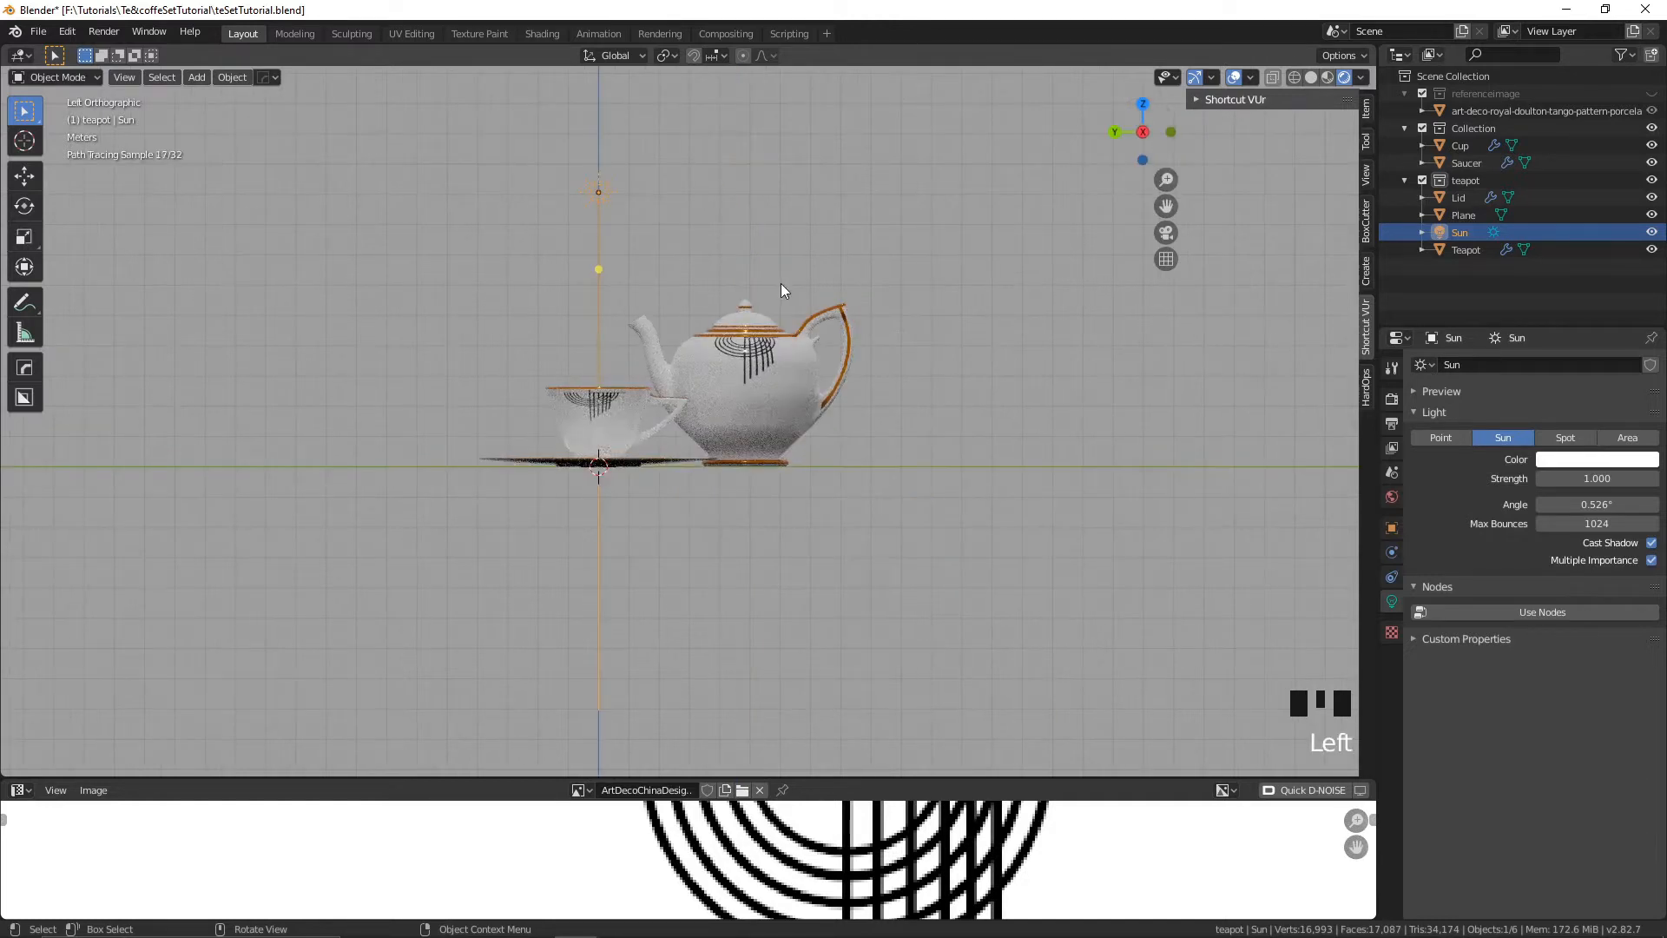
drag(599, 269, 625, 259)
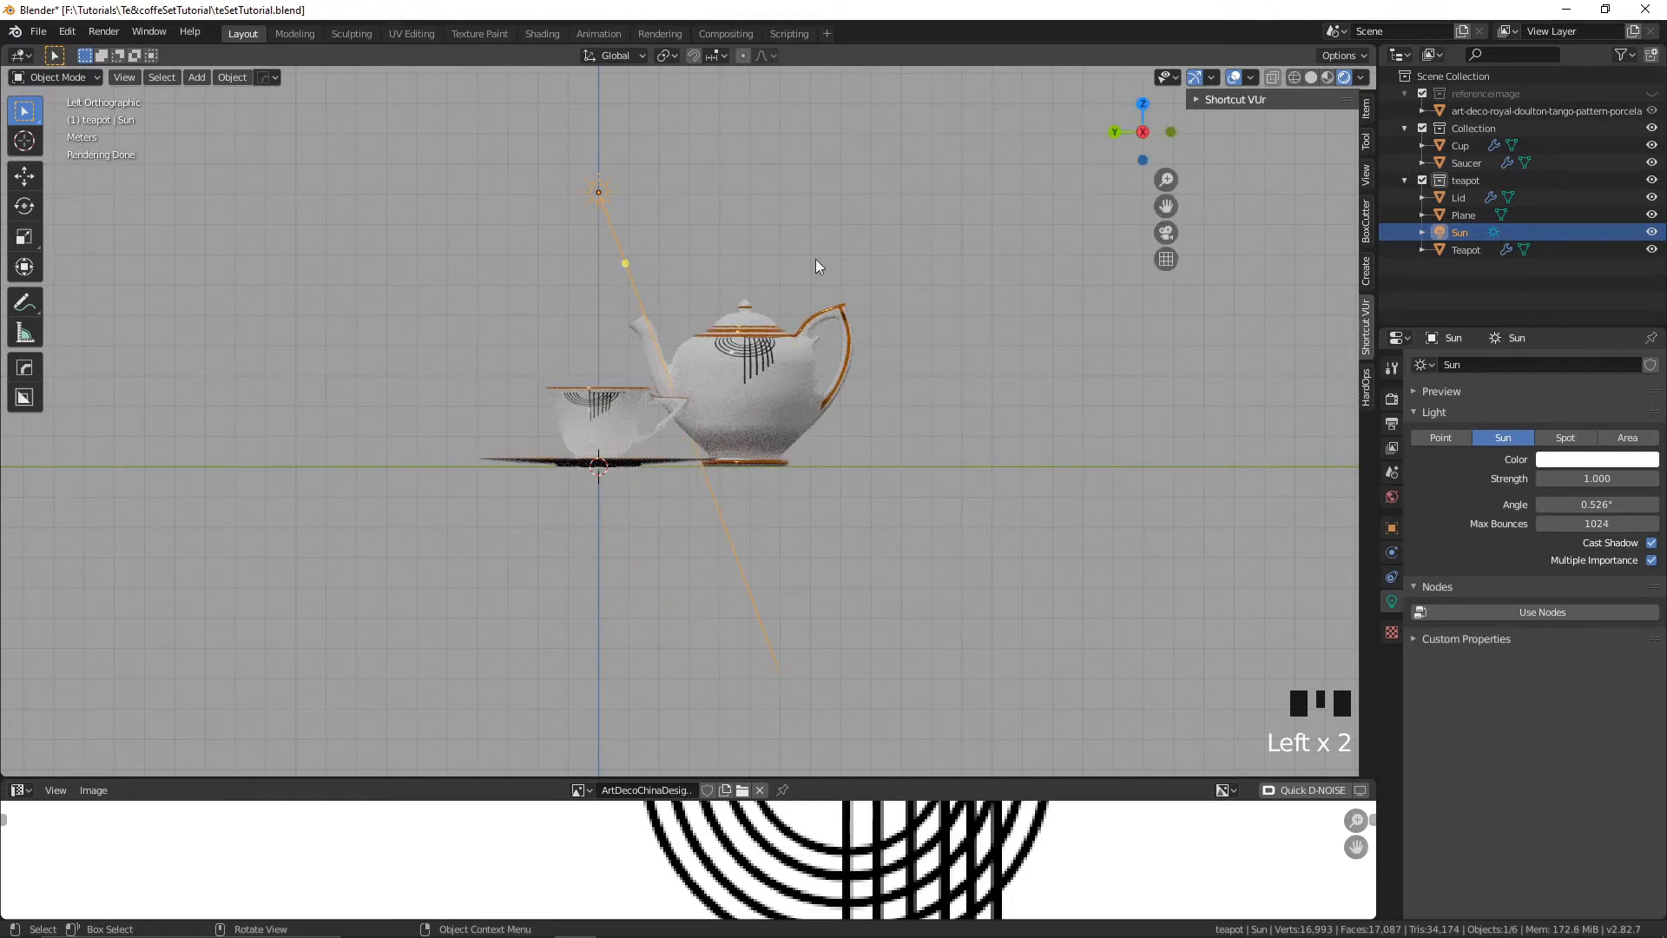
- Examine the Sun light's shadows and the reflections on the cup, saucer and teapot, close up and from different angles
middle_drag(906, 208, 826, 268)
scroll(836, 355, up, 4)
scroll(836, 354, up, 3)
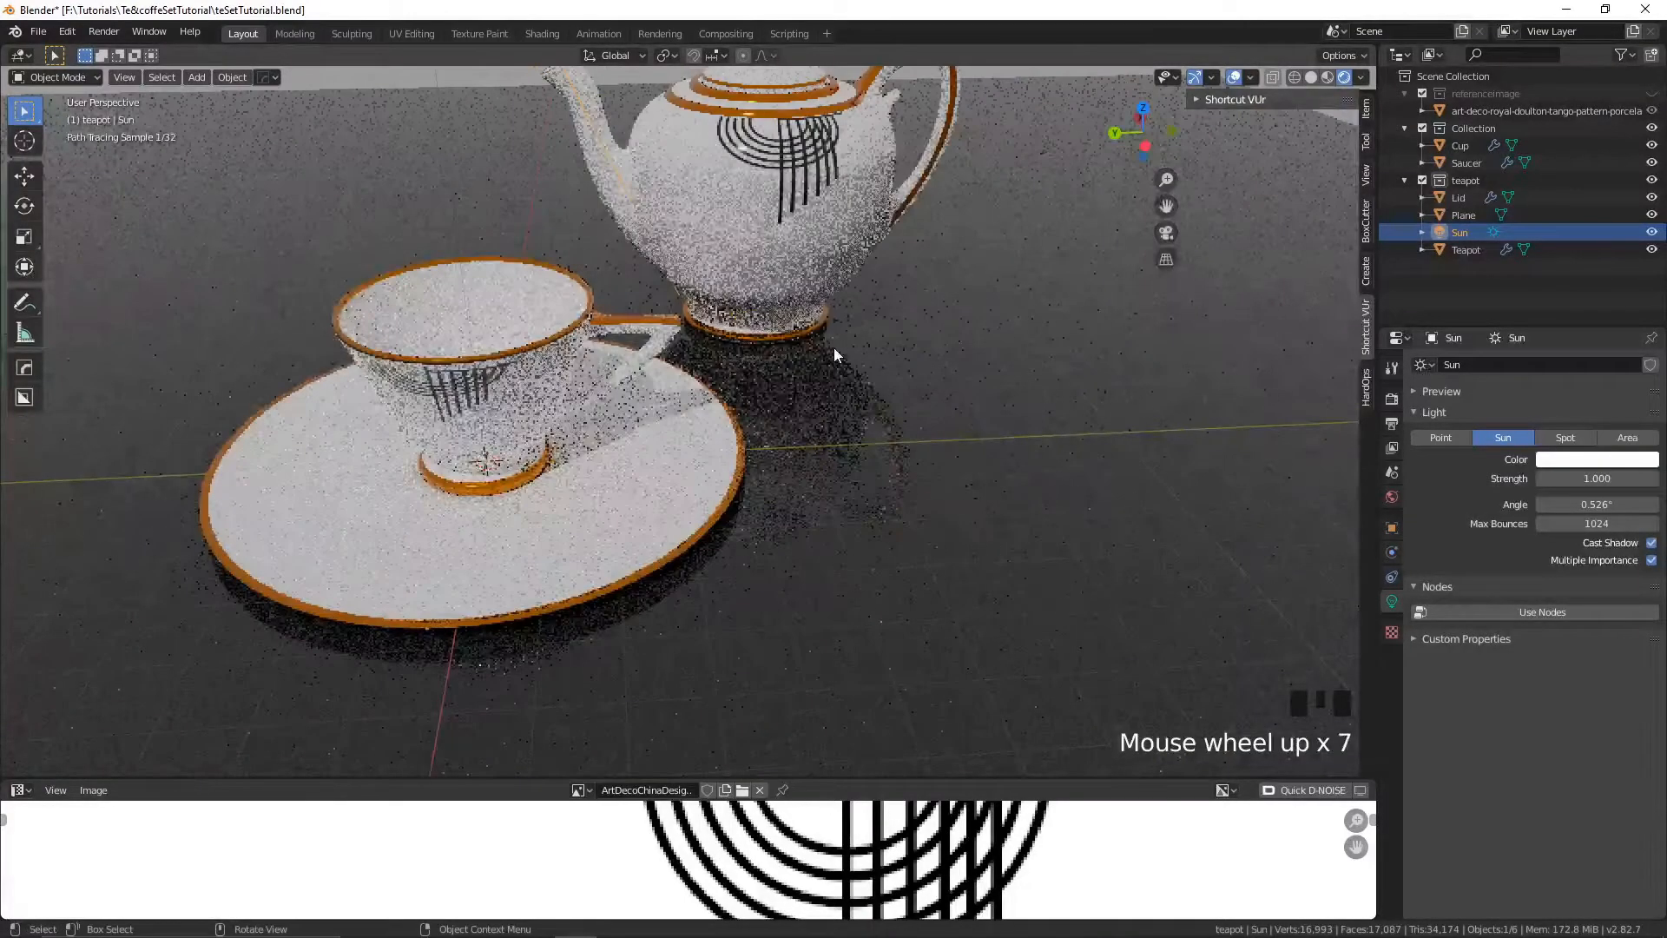
shift+middle_drag(908, 300, 935, 370)
scroll(951, 337, down, 2)
scroll(940, 336, down, 2)
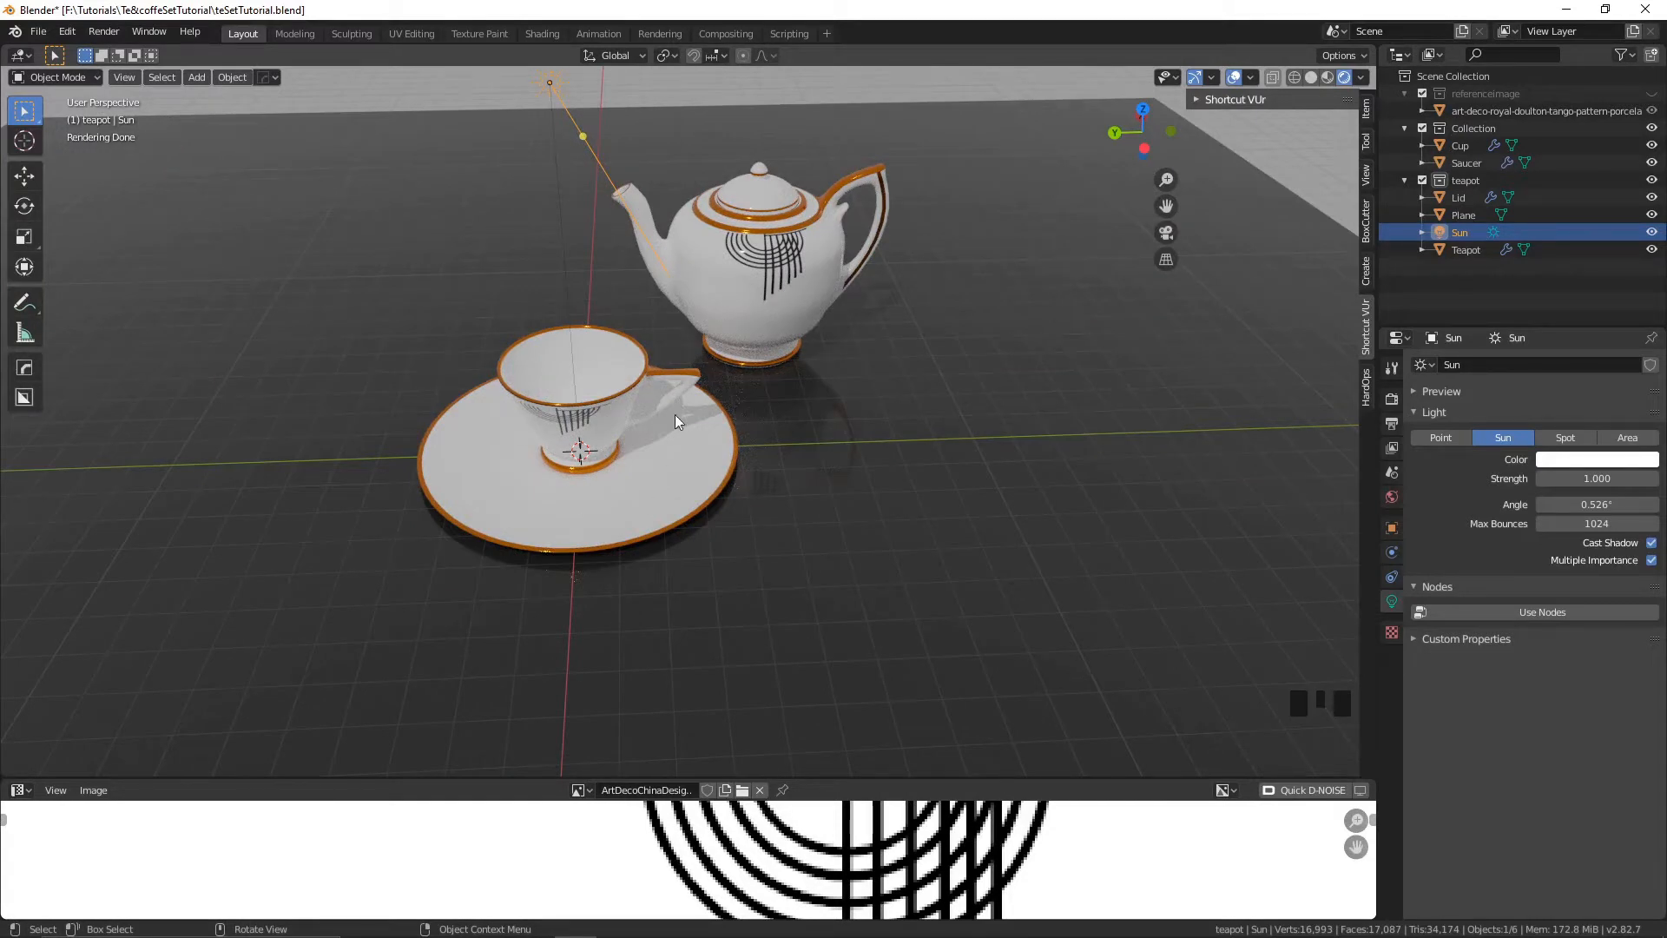
mouse_move(686, 410)
middle_down()
mouse_move(717, 398)
mouse_move(654, 398)
mouse_move(788, 430)
middle_up()
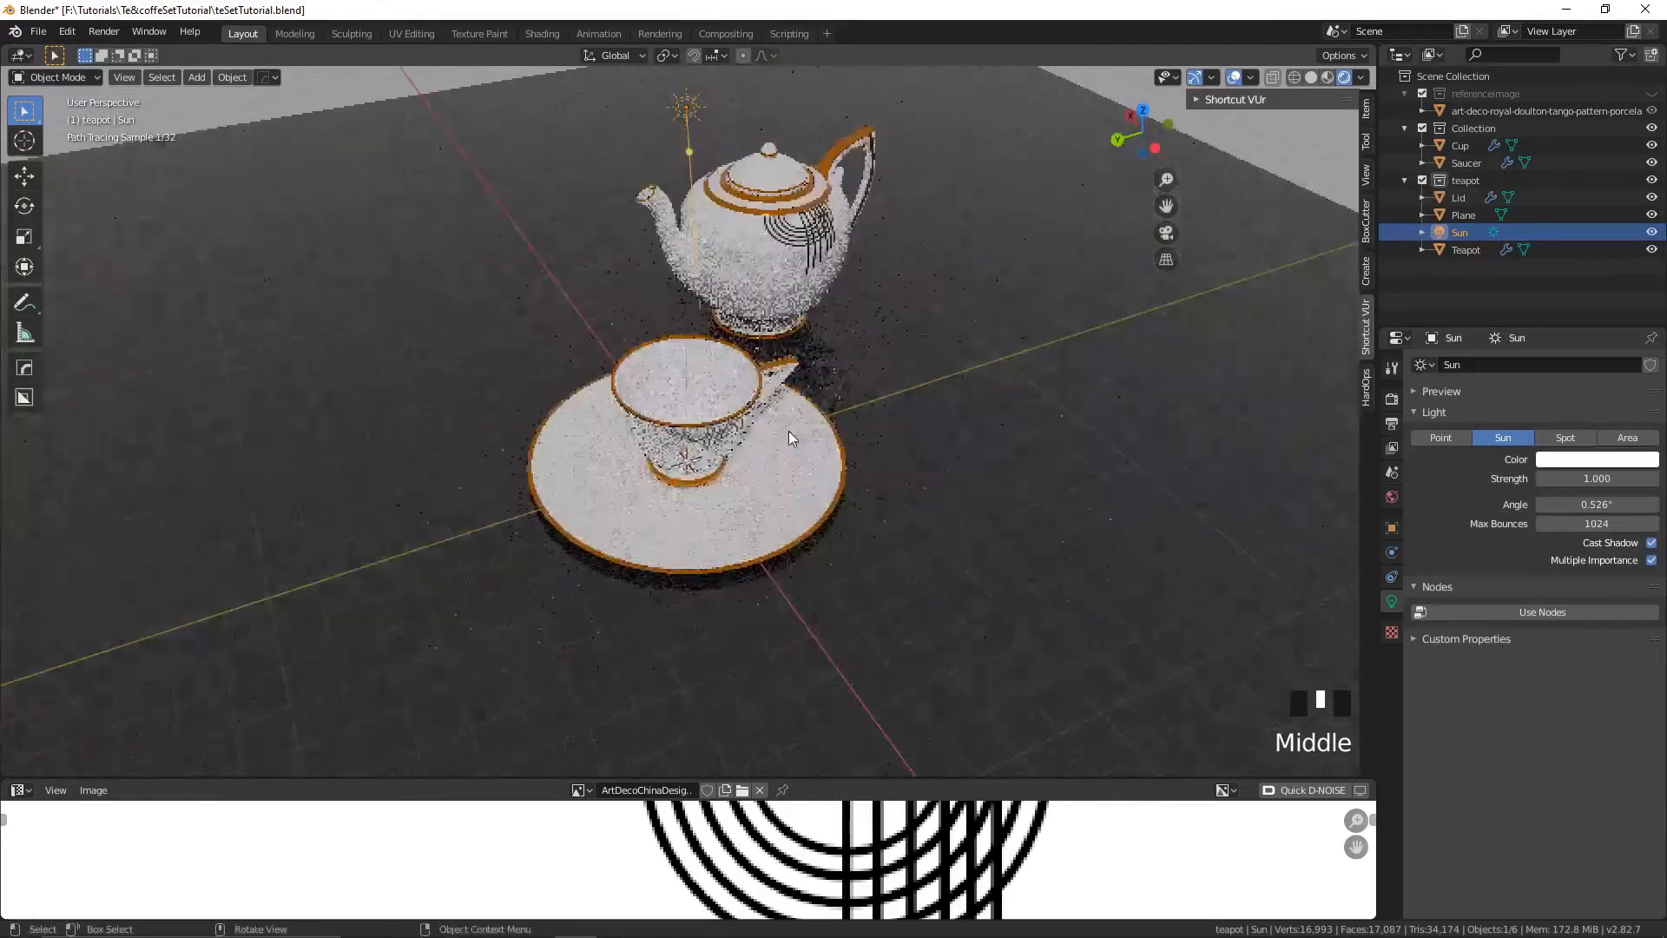
scroll(788, 434, up, 4)
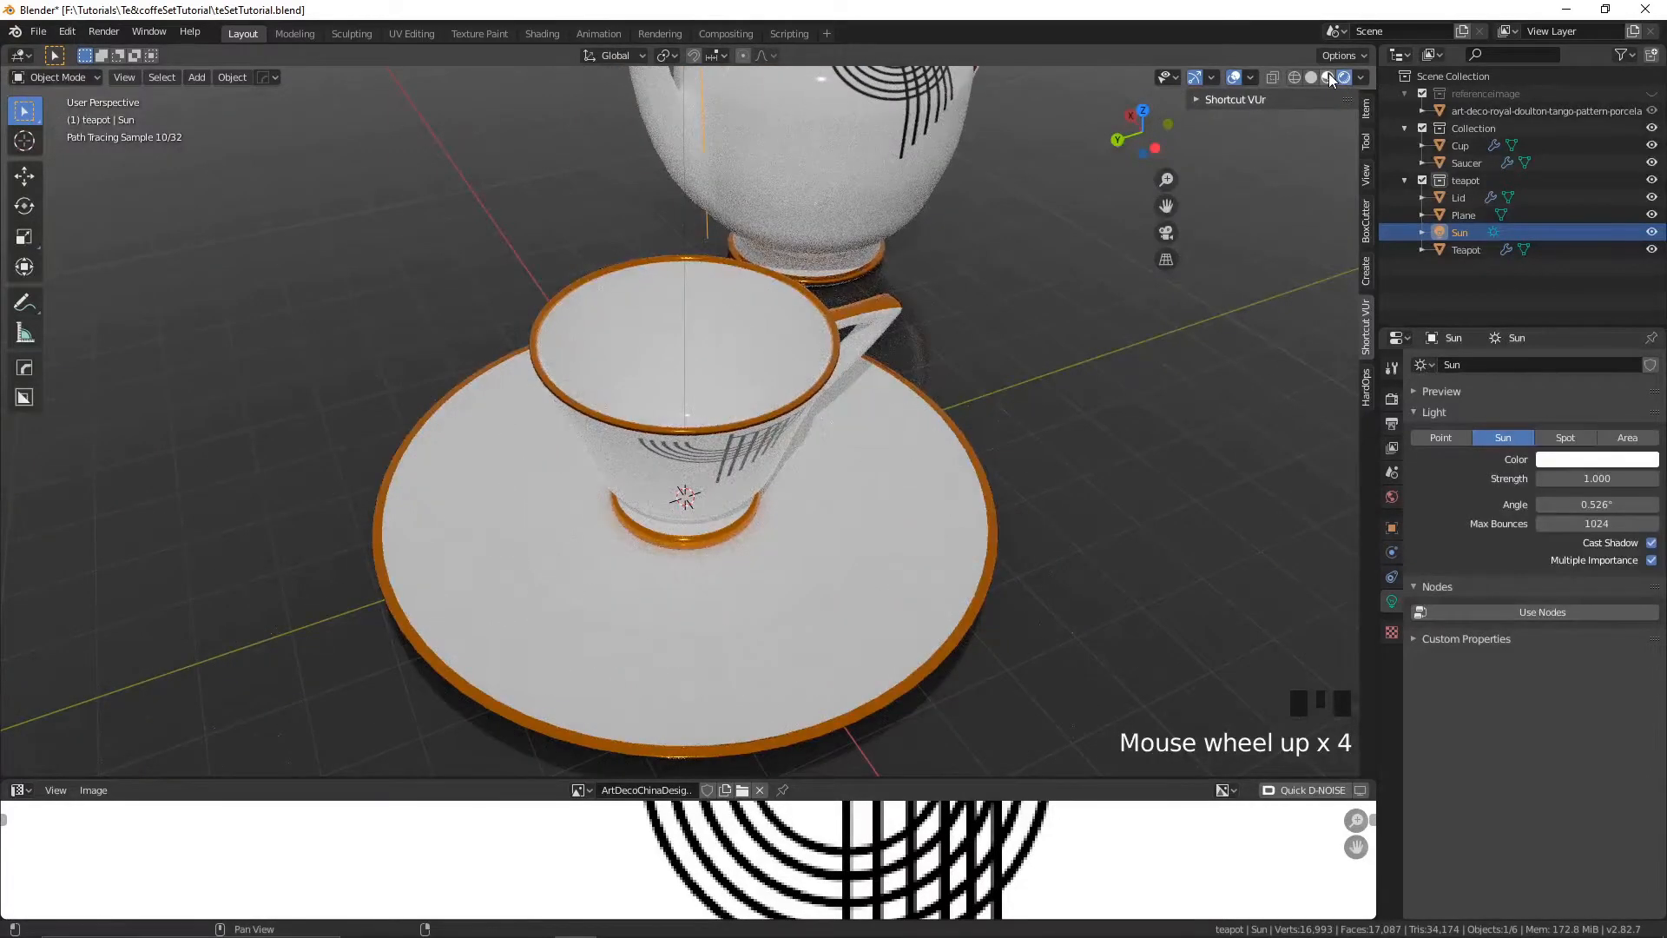
- Switch the viewport to material preview shading and select the cup
click(1331, 79)
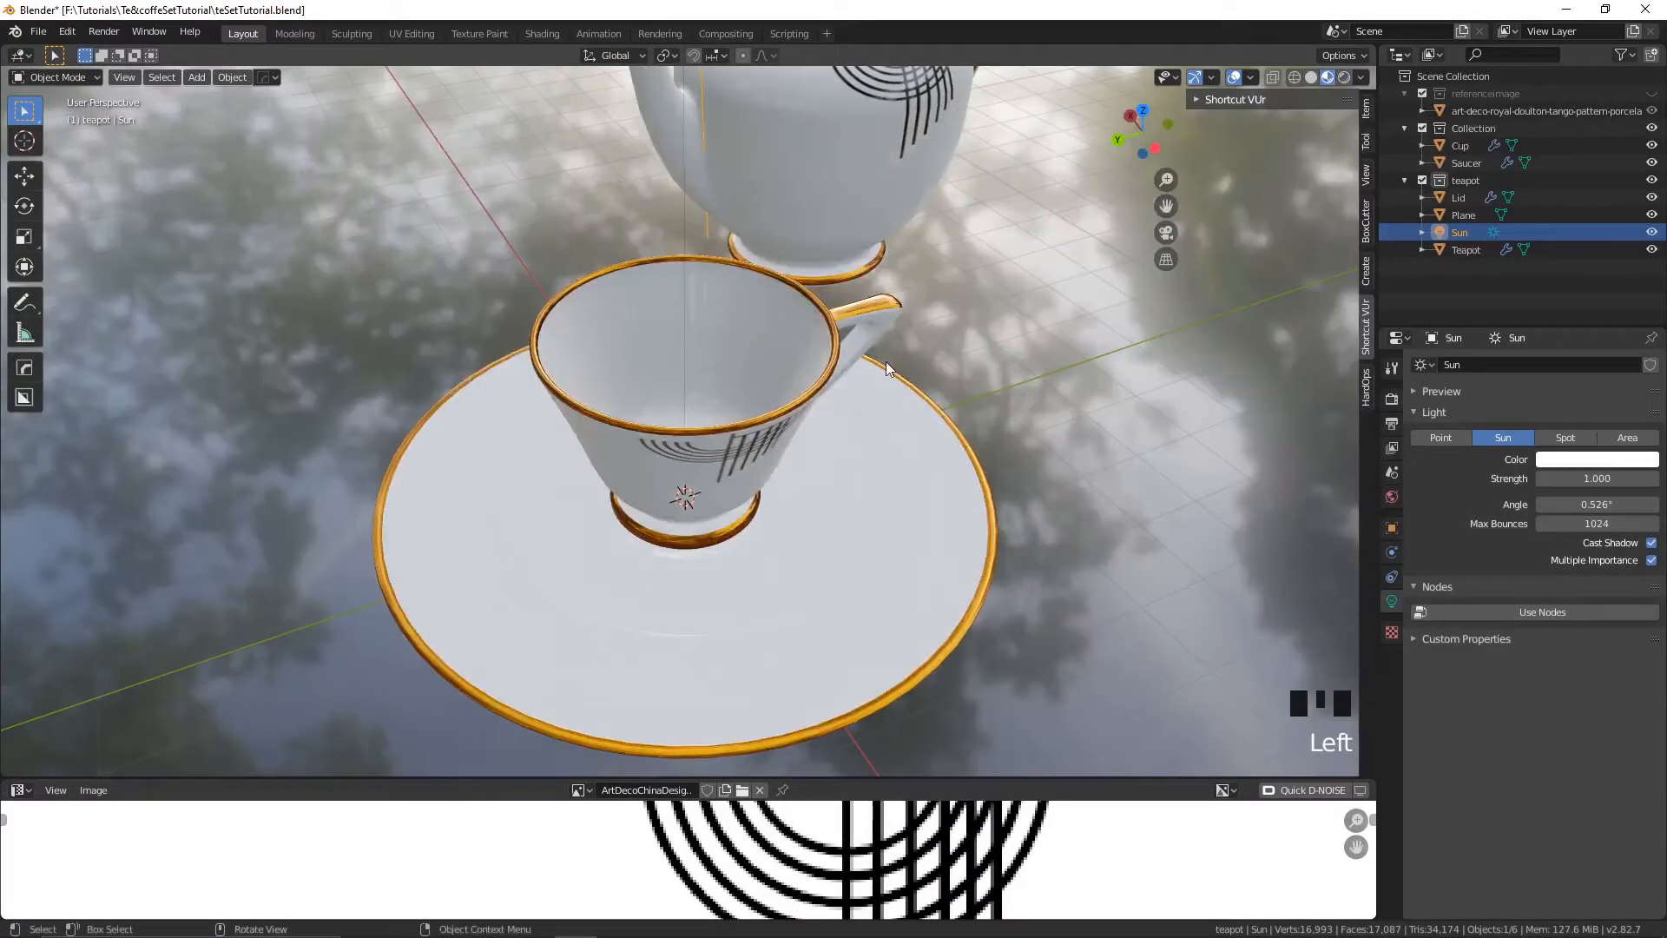
middle_drag(808, 321, 864, 387)
click(844, 368)
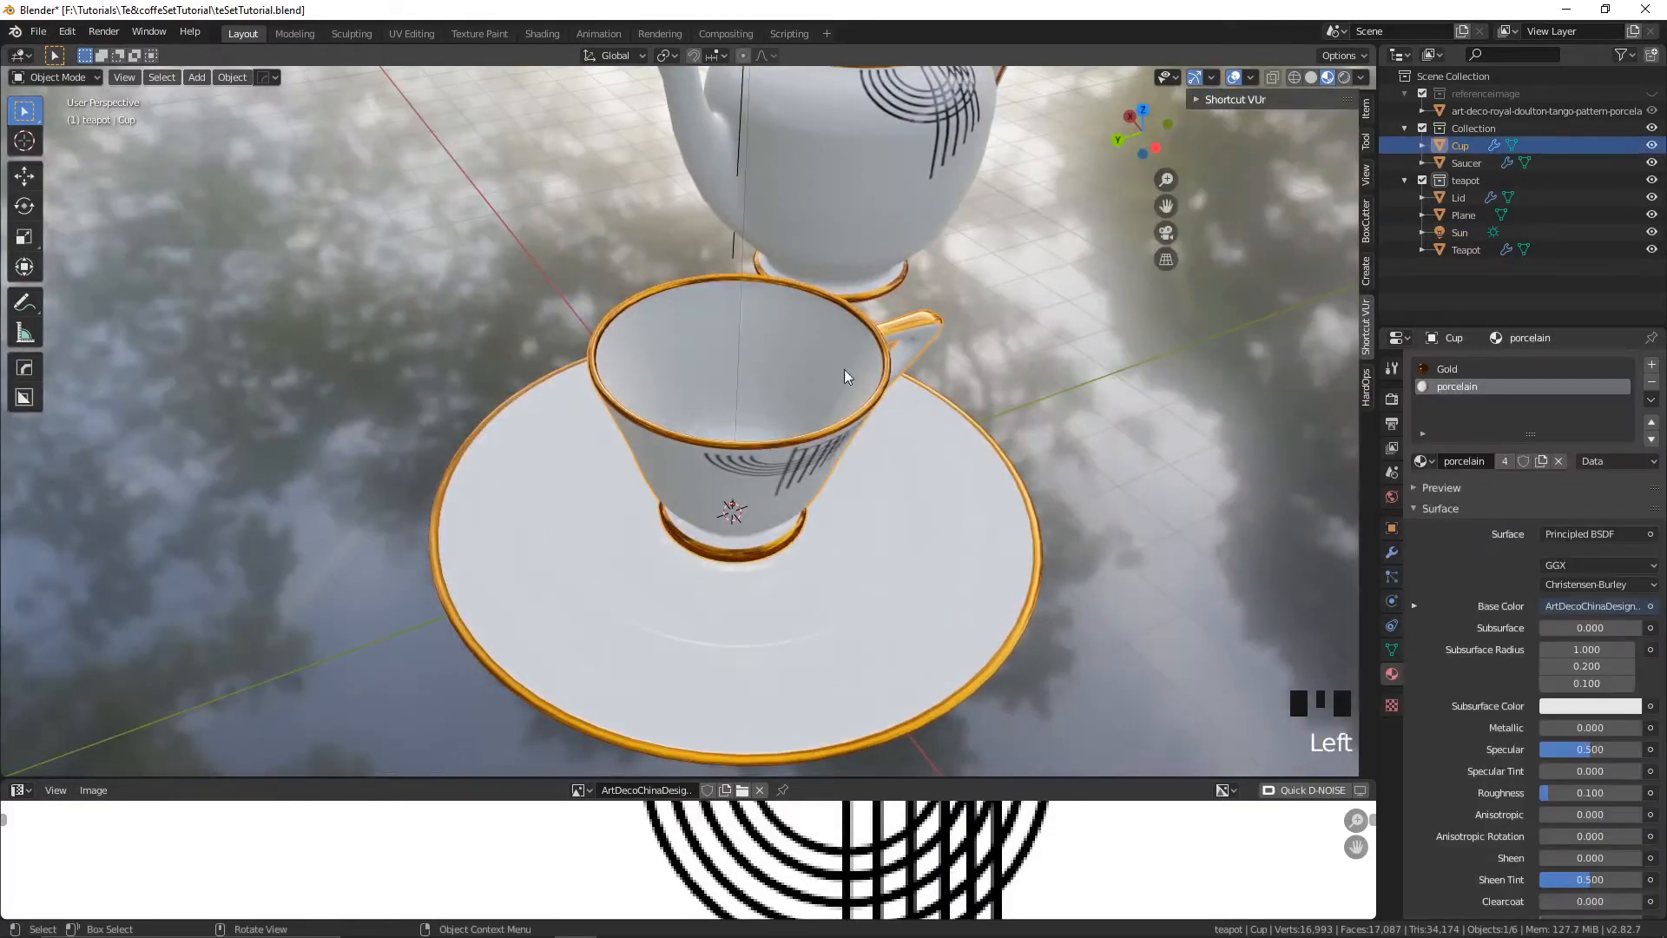
- Enter Edit Mode on the cup in solid shading and disable its Subdivision modifier's viewport display
mouse_move(1122, 450)
middle_down()
mouse_move(961, 298)
mouse_move(995, 434)
mouse_move(1020, 425)
mouse_move(920, 347)
mouse_move(973, 347)
middle_up()
key(Tab)
scroll(1051, 478, up, 3)
click(1311, 77)
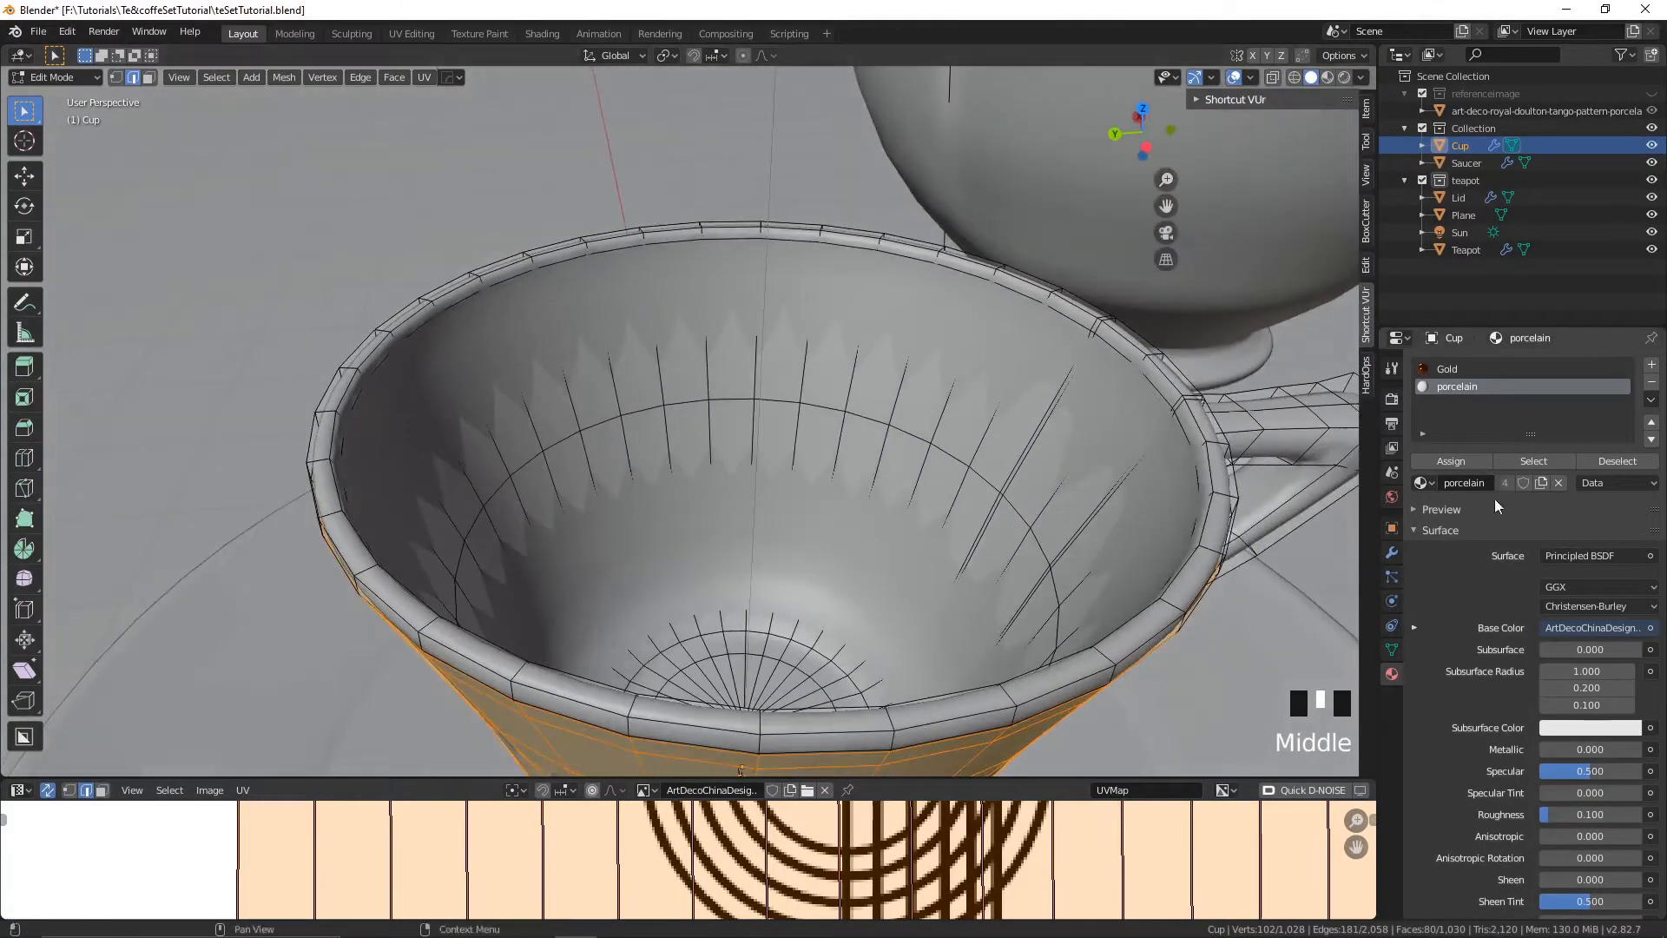
click(1392, 553)
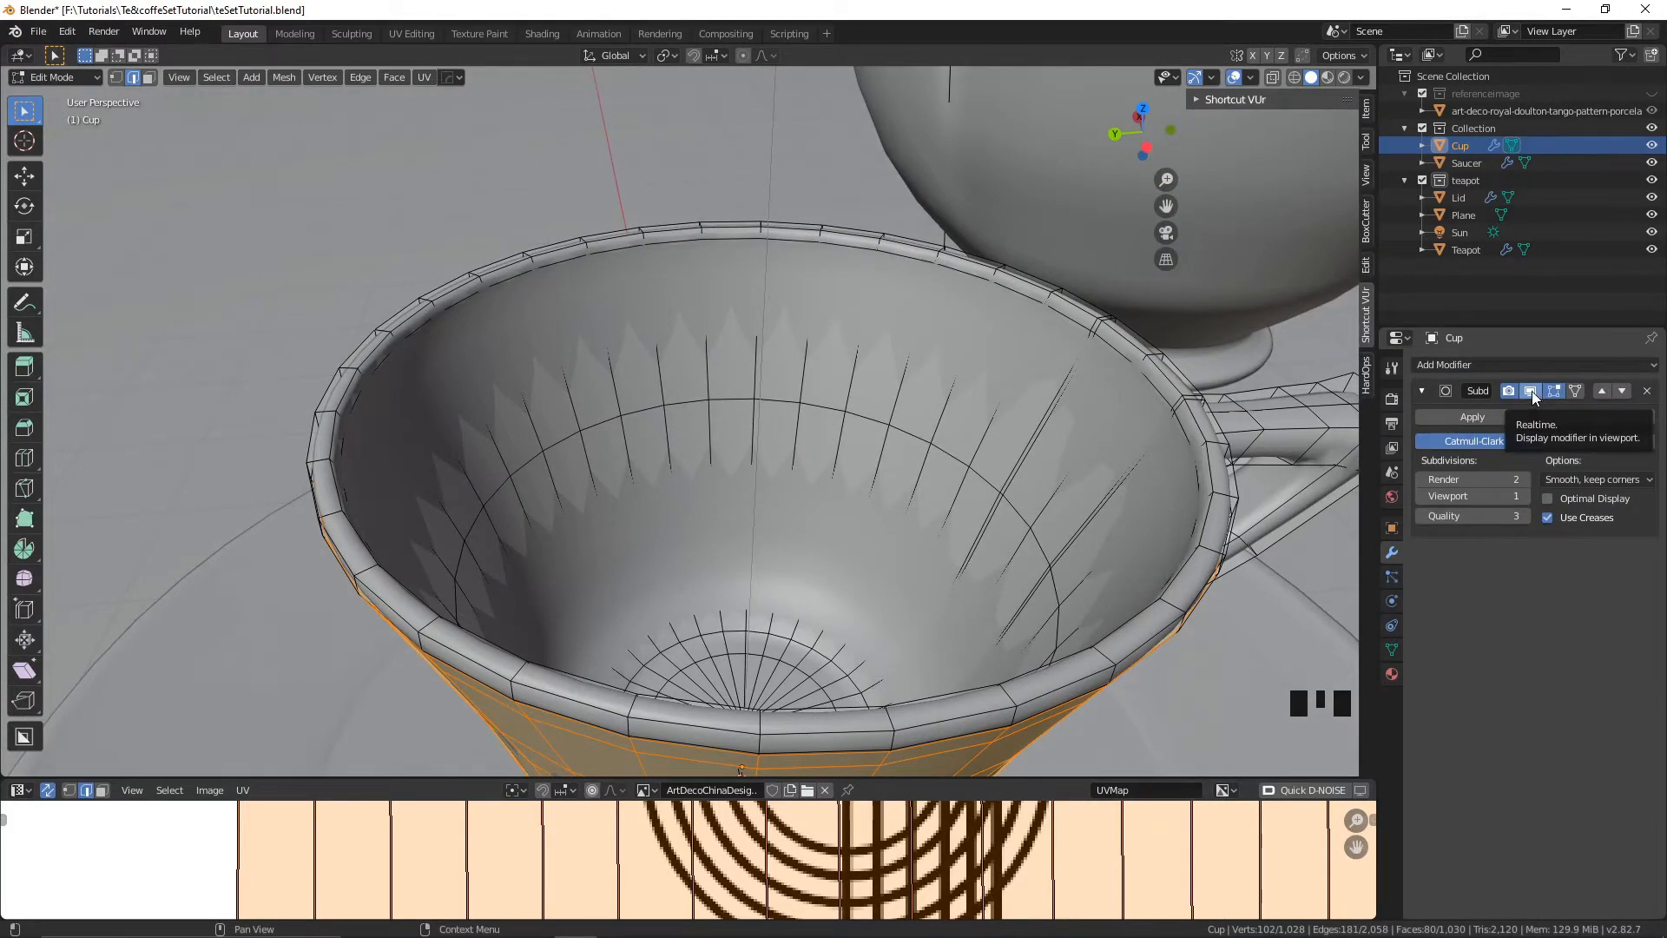
click(1532, 391)
- Add one loop cut around the cup's inner wall and slide it toward the rim with a factor of about -0.547
middle_drag(946, 358, 988, 392)
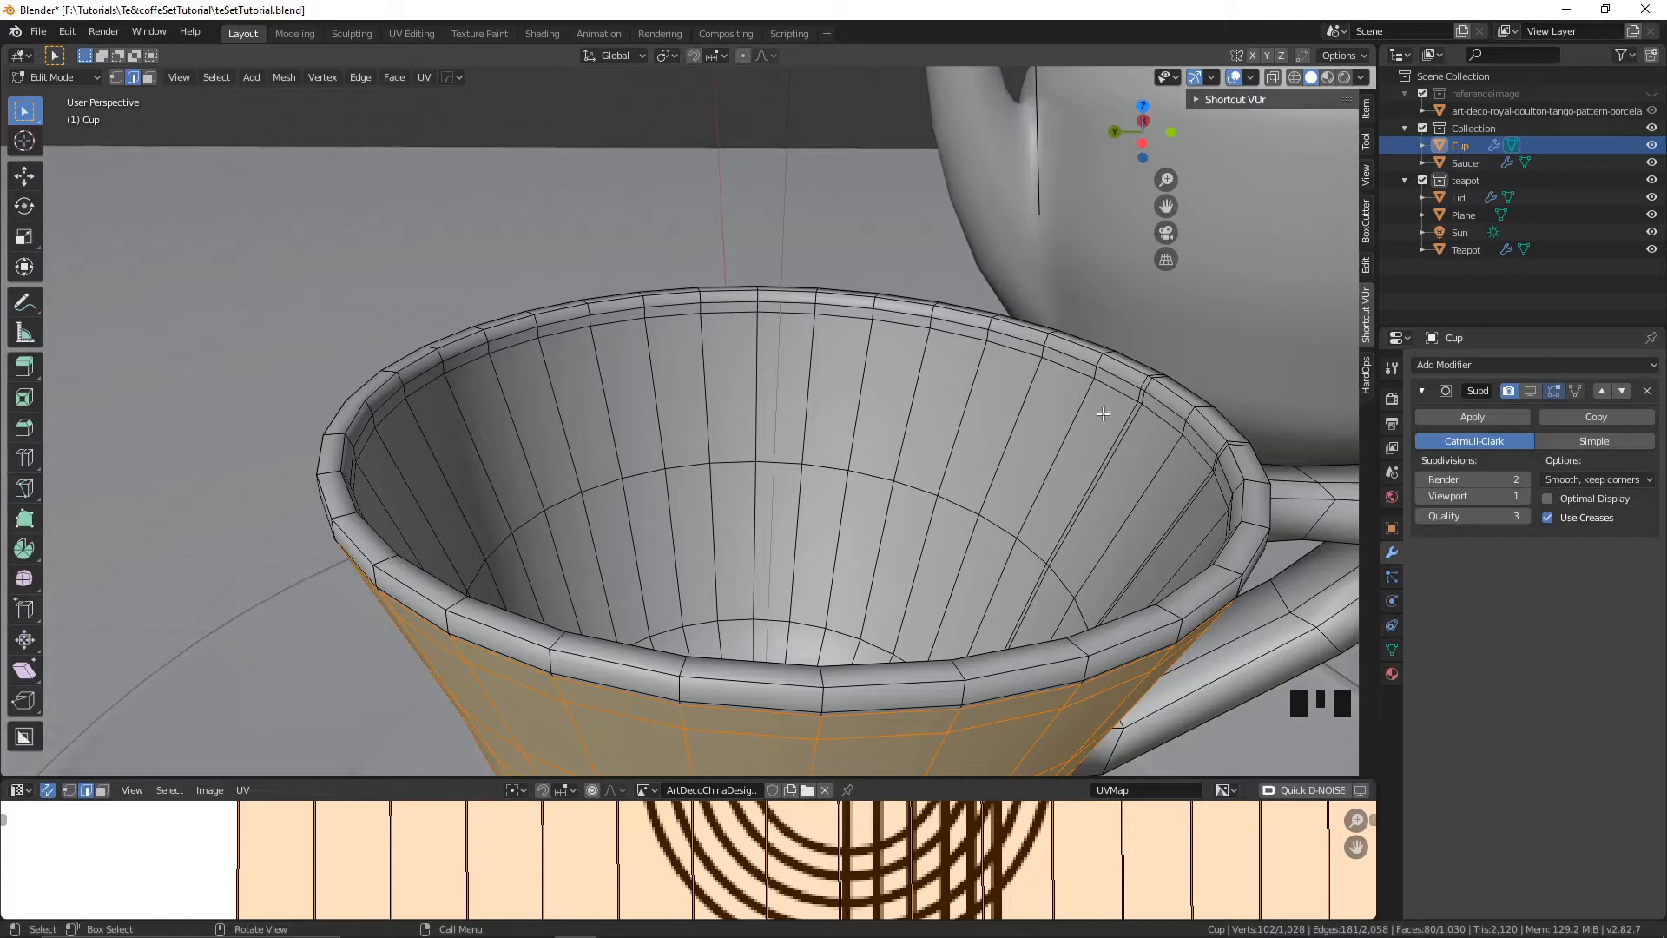
key(ctrl)
key(ctrl+r)
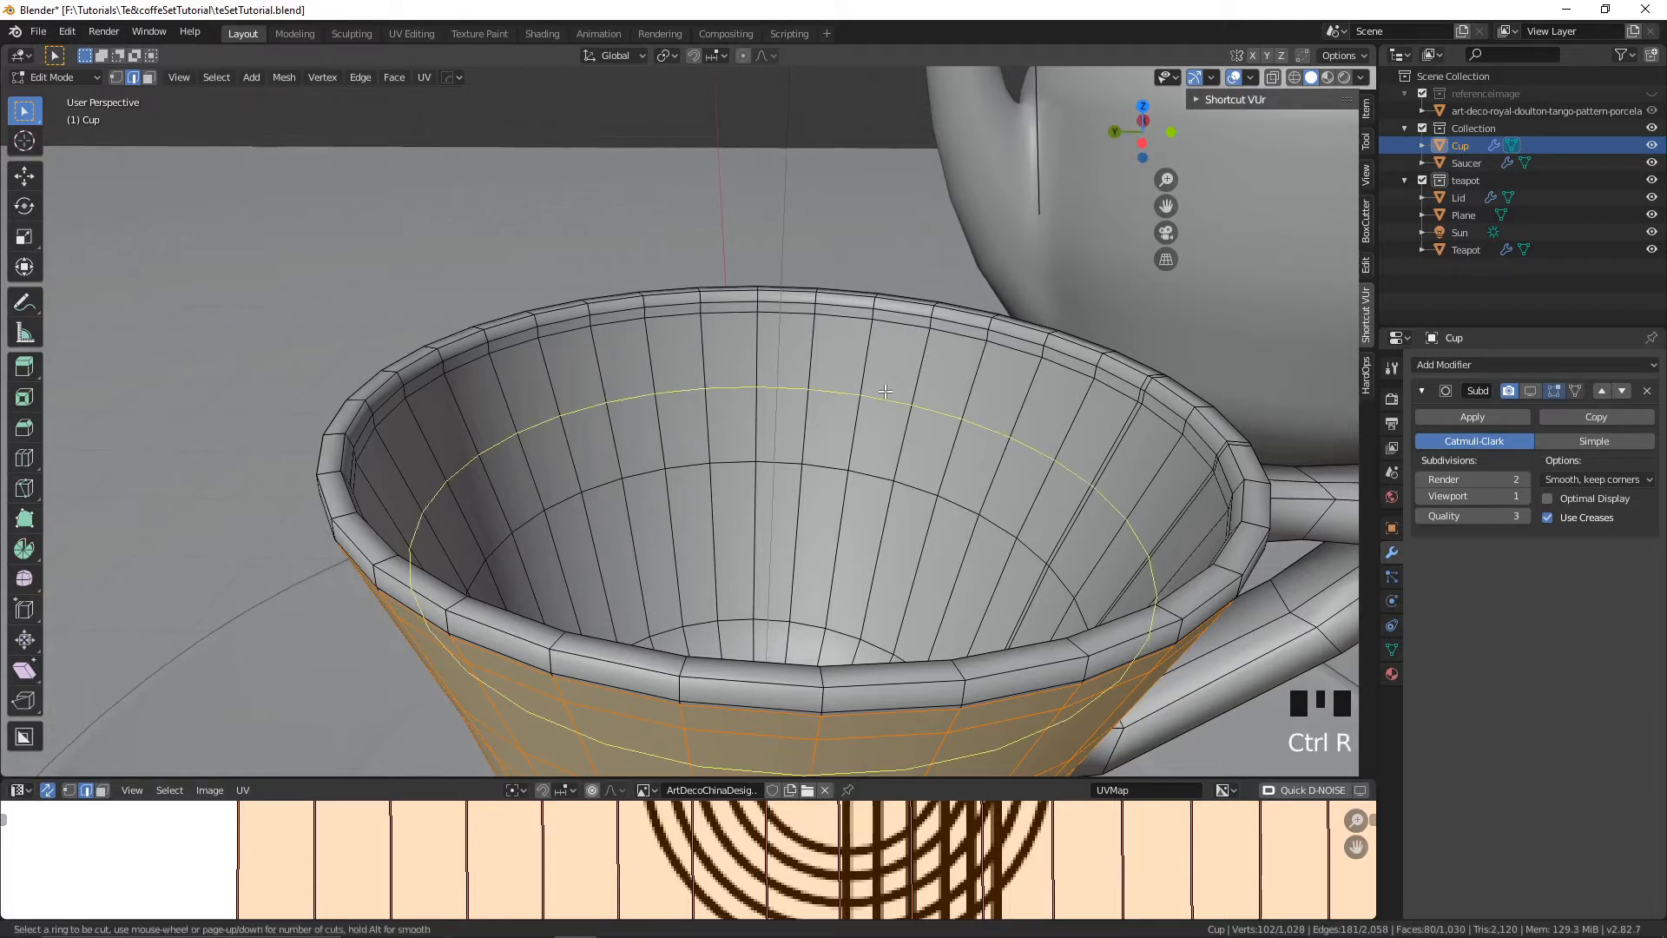
click(885, 392)
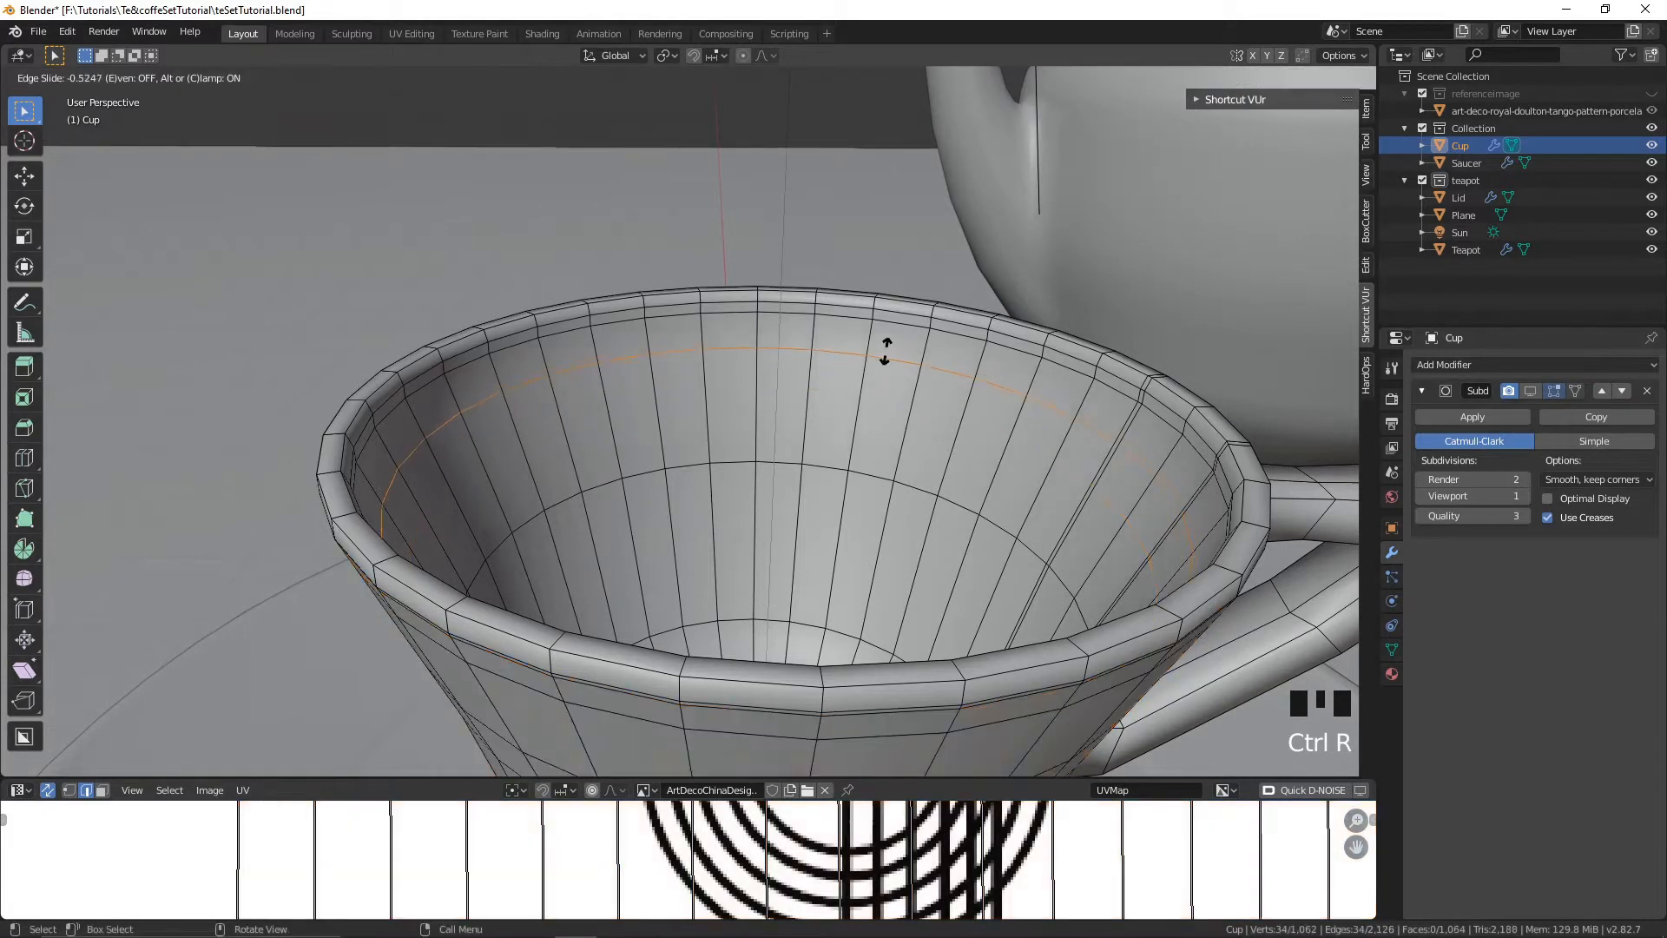
click(885, 348)
middle_drag(885, 348, 925, 354)
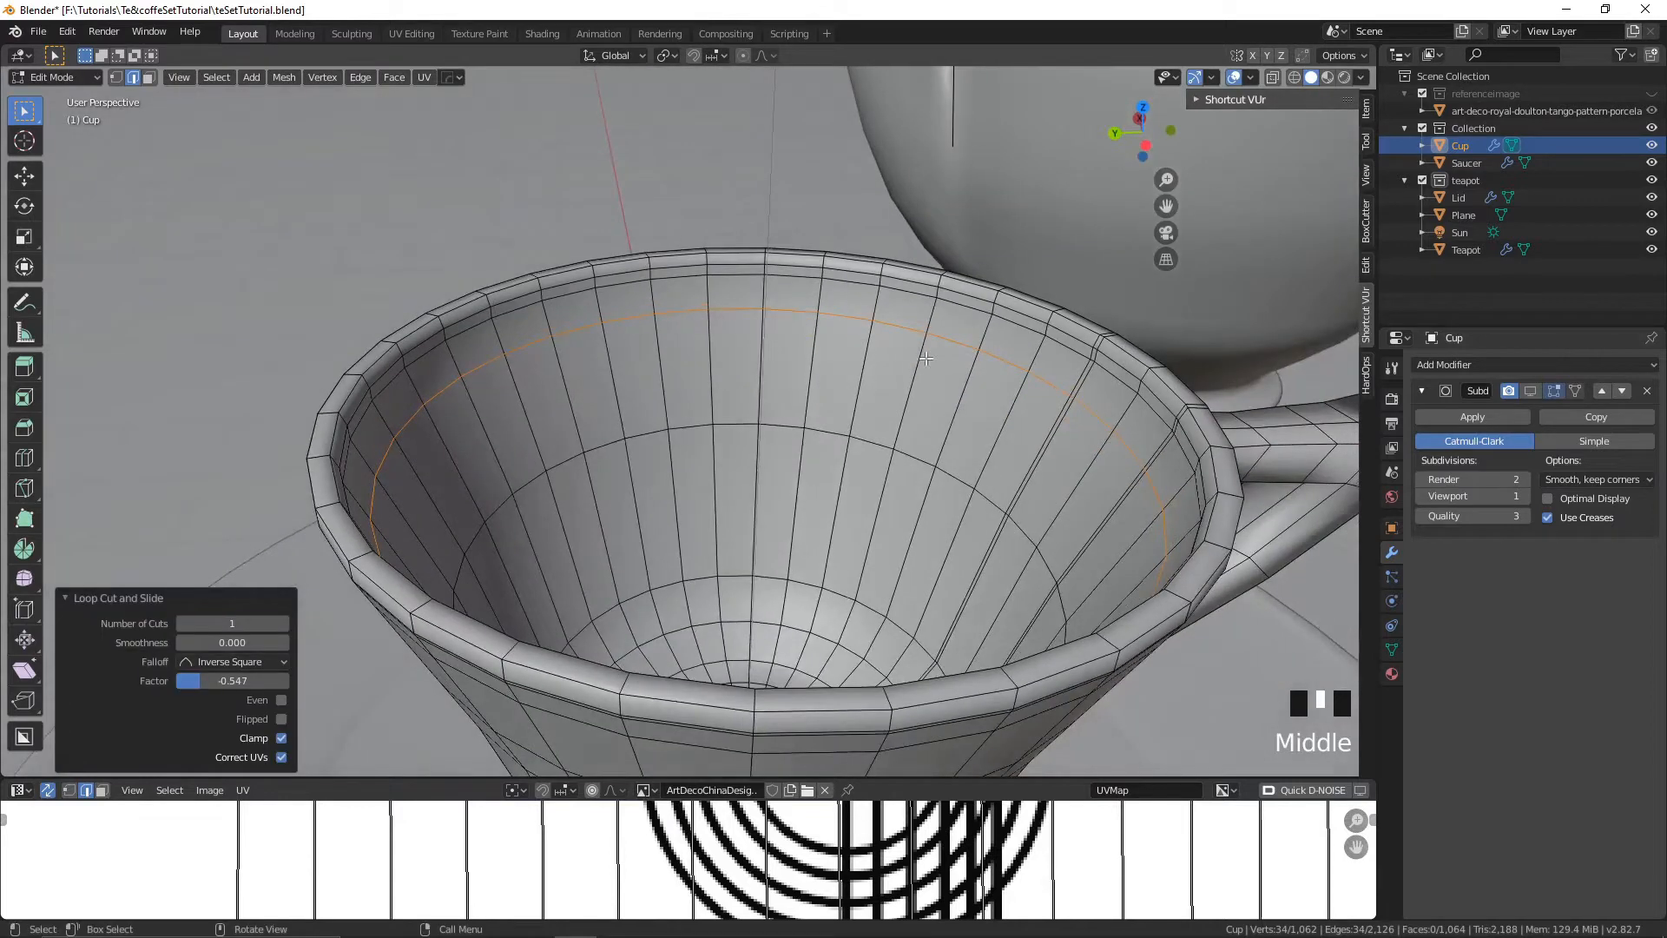
- From the top view, circle-select all interior faces of the cup below the new edge loop in face select mode
click(1144, 106)
scroll(1024, 508, down, 1)
shift+middle_drag(1025, 508, 924, 325)
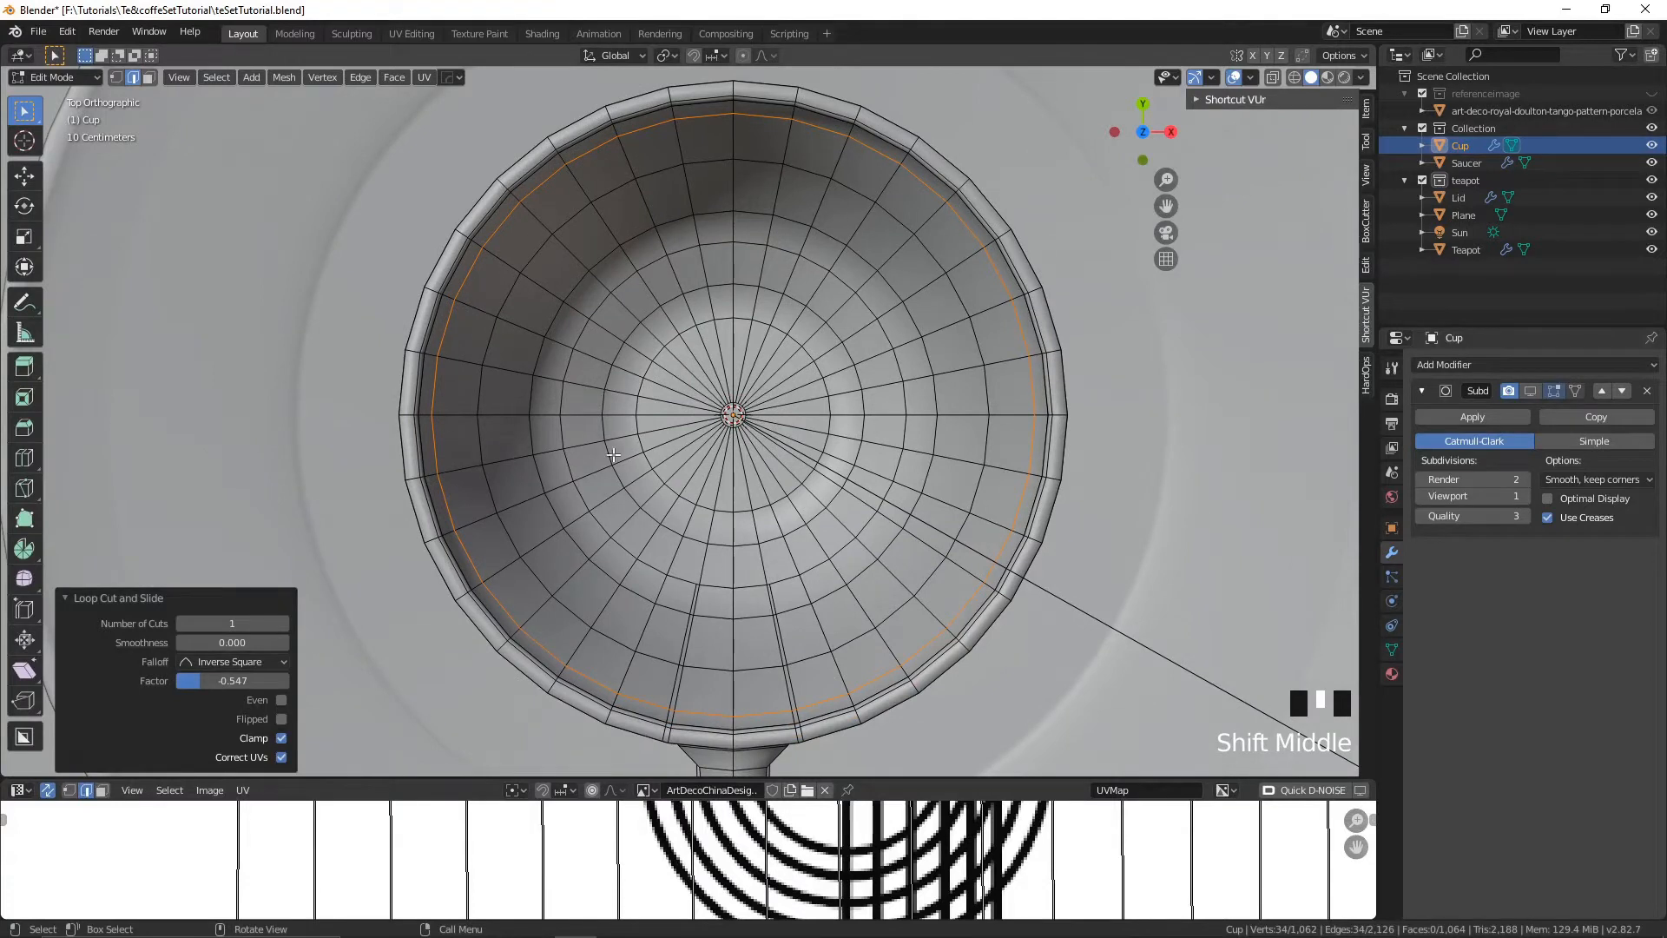
key(c)
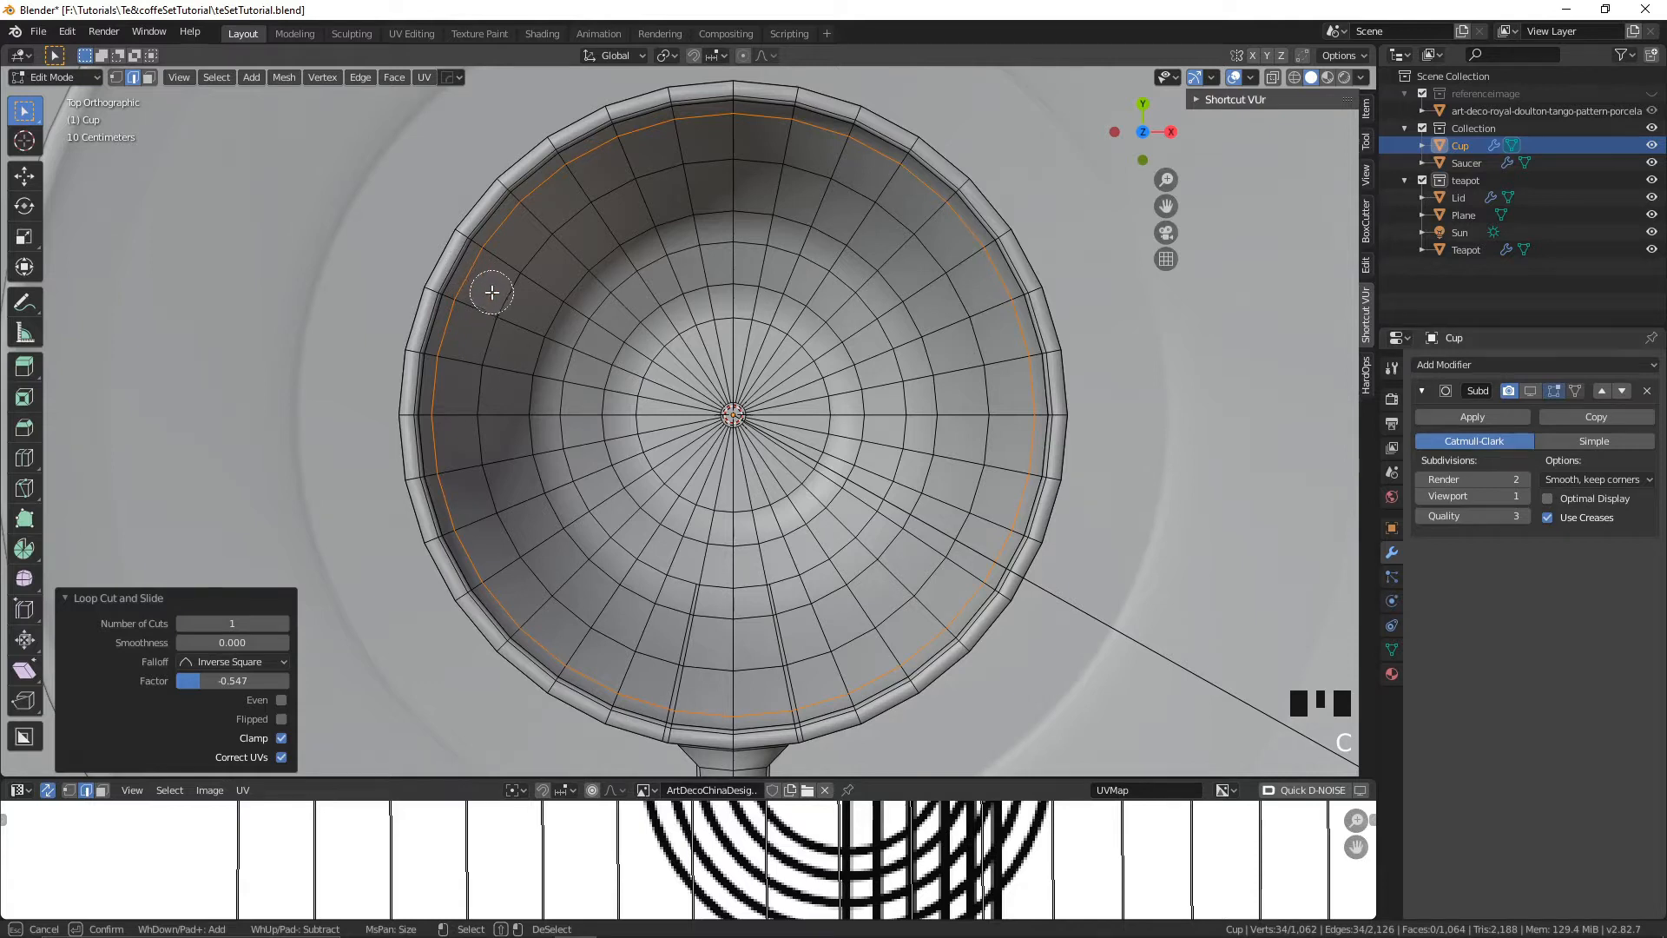
mouse_move(482, 287)
mouse_down()
mouse_move(745, 185)
mouse_move(598, 197)
mouse_move(819, 167)
mouse_up()
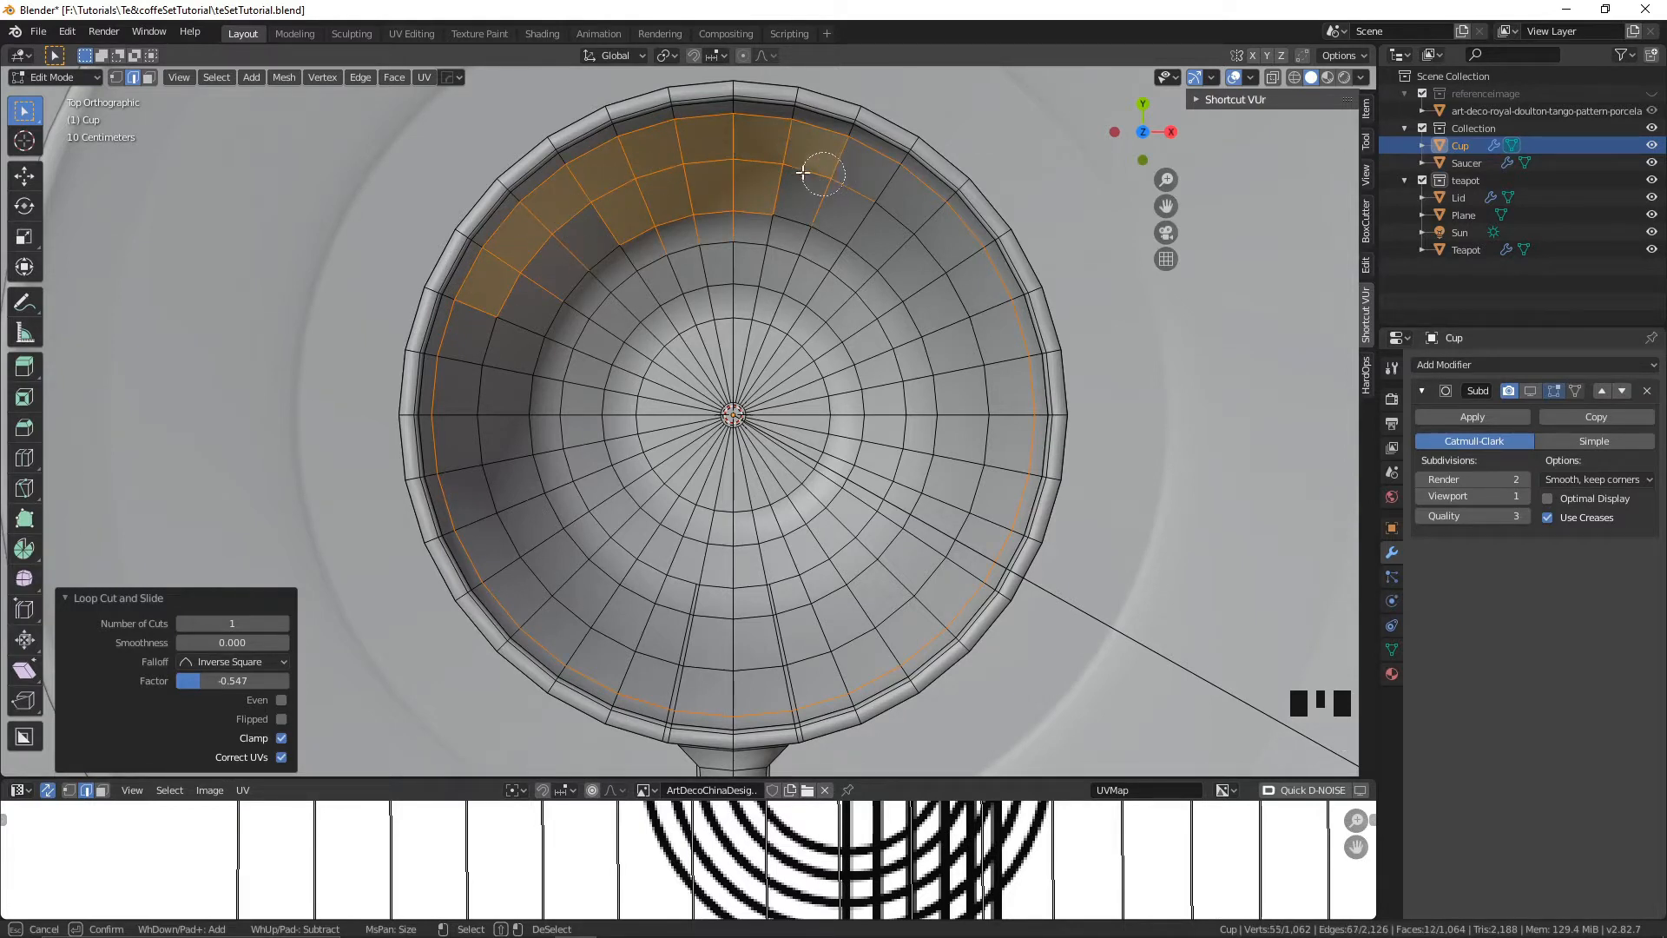
right_click(264, 146)
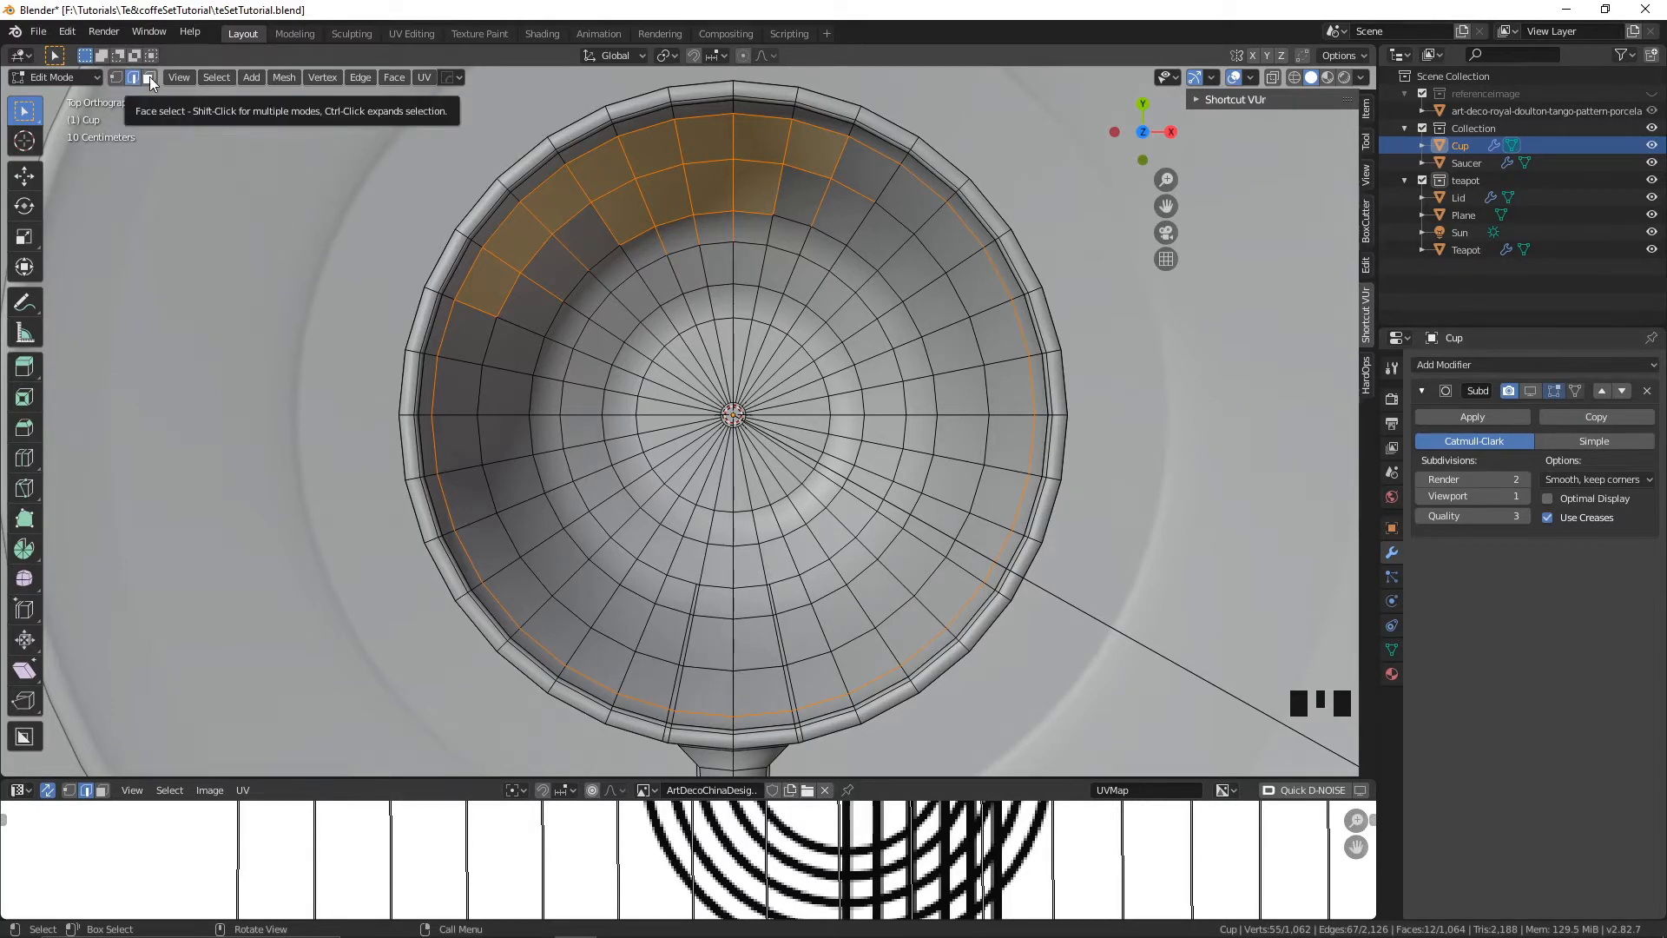
key(3)
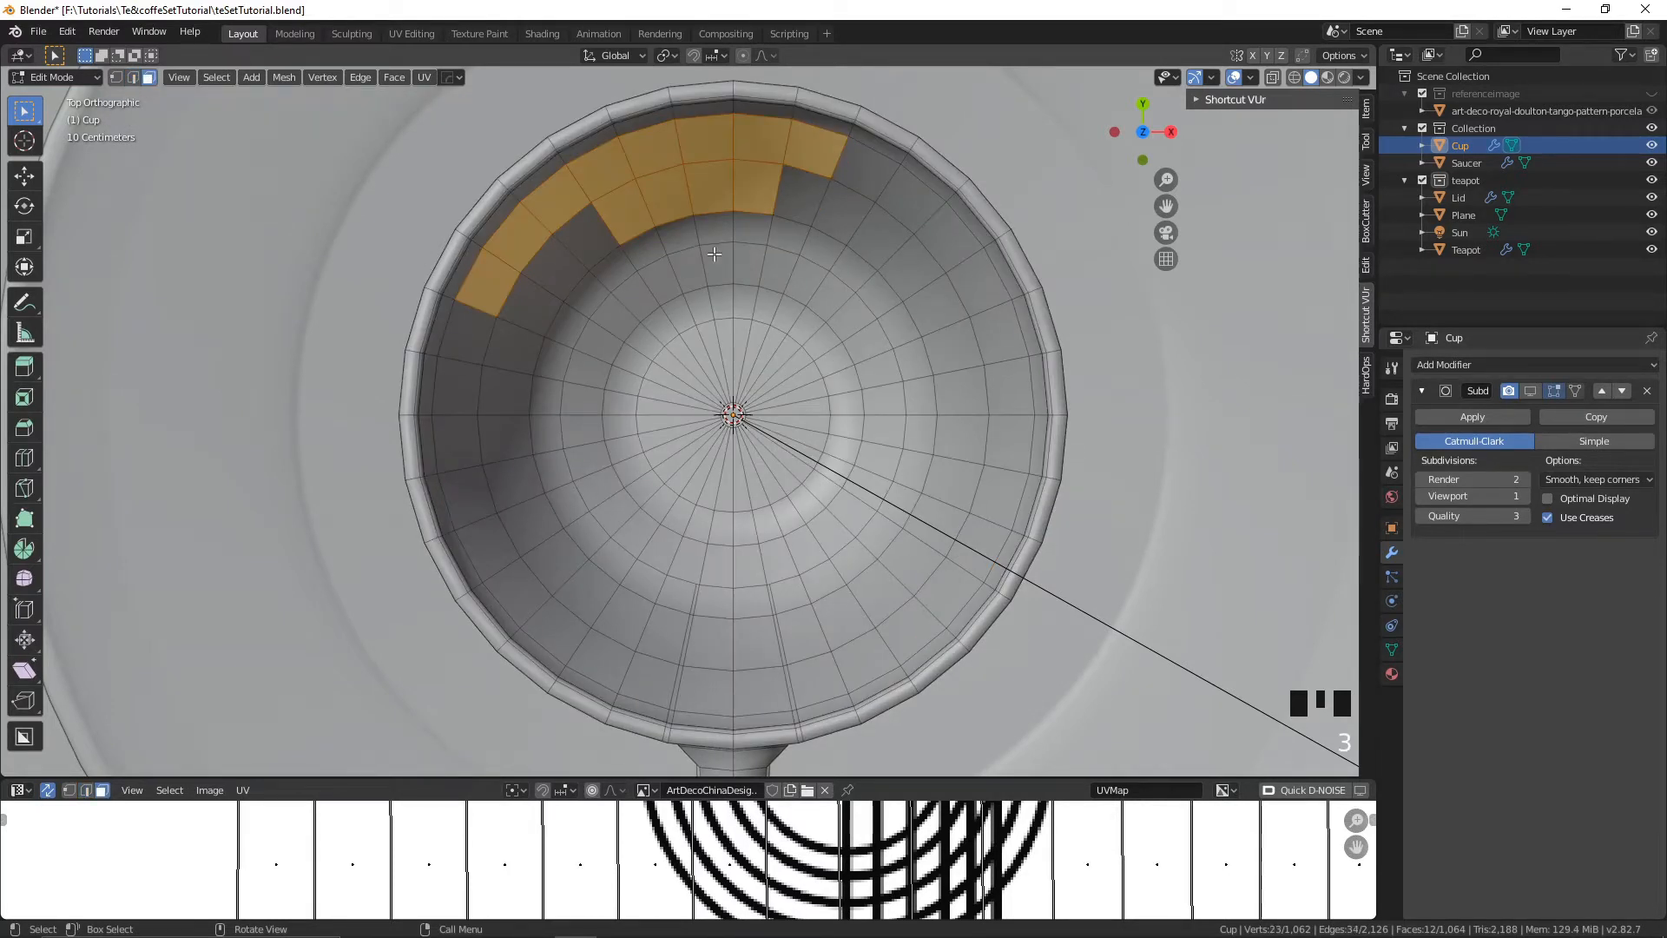
key(c)
mouse_move(558, 267)
mouse_down()
mouse_move(860, 187)
mouse_move(775, 186)
mouse_move(476, 315)
mouse_up()
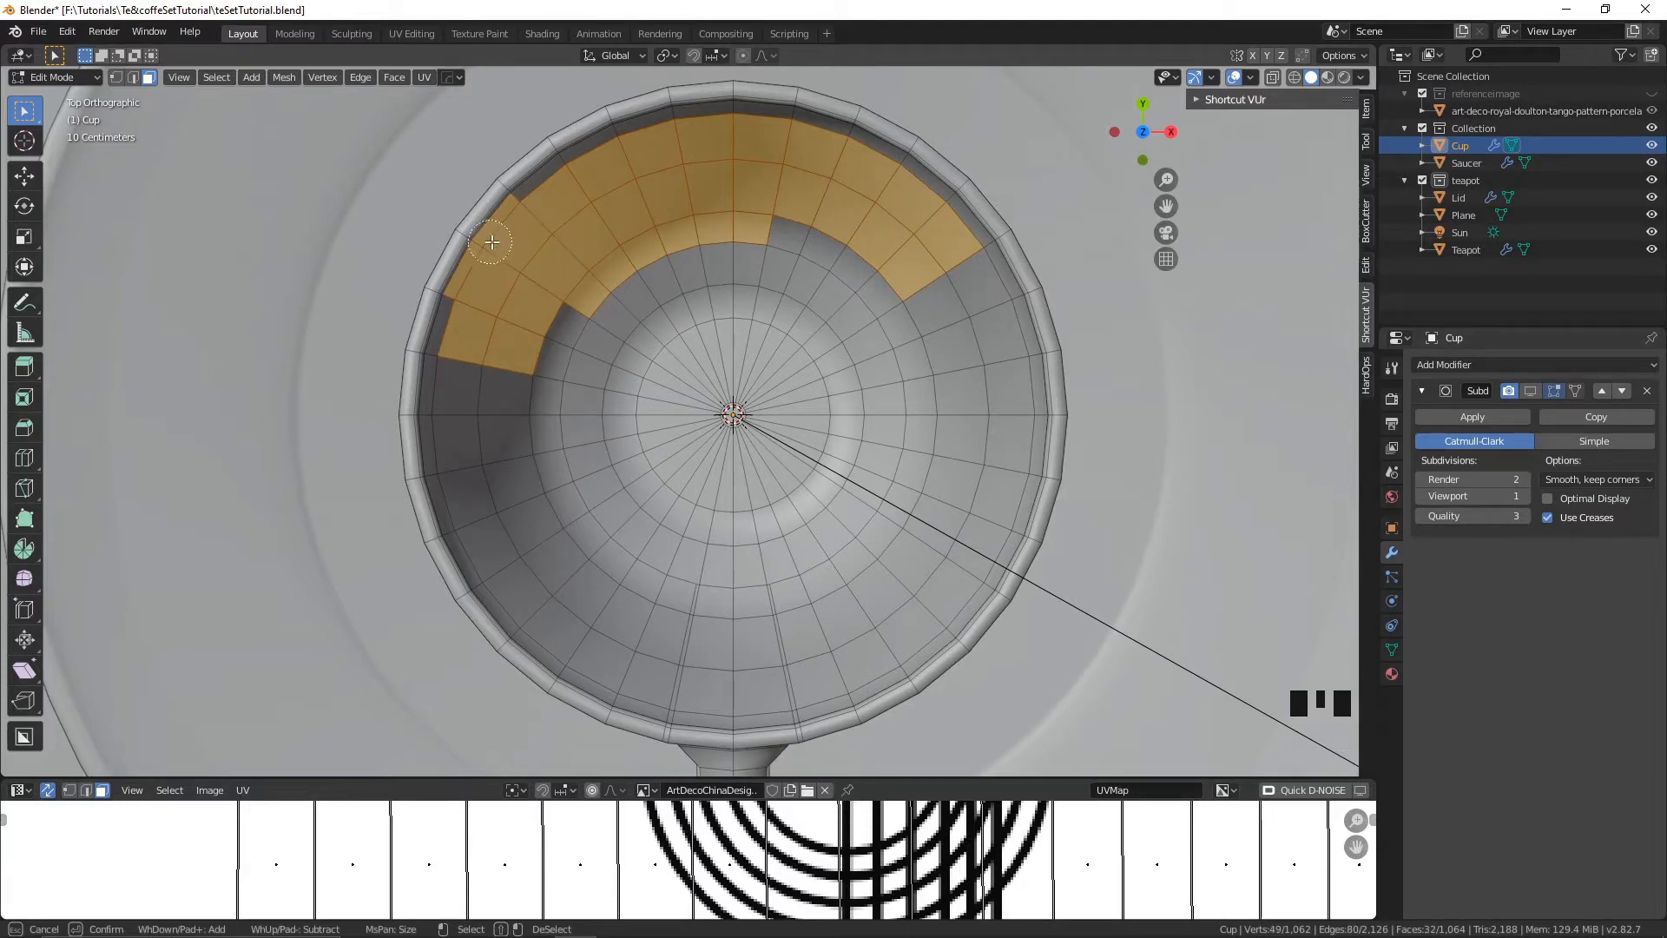
middle_drag(499, 211, 455, 261)
mouse_move(558, 217)
mouse_down()
mouse_move(487, 334)
mouse_move(513, 543)
mouse_move(608, 621)
mouse_move(782, 660)
mouse_move(914, 595)
mouse_move(990, 435)
mouse_move(921, 277)
mouse_move(625, 330)
mouse_move(868, 517)
mouse_move(747, 330)
mouse_move(573, 521)
mouse_move(807, 391)
mouse_move(673, 435)
mouse_up()
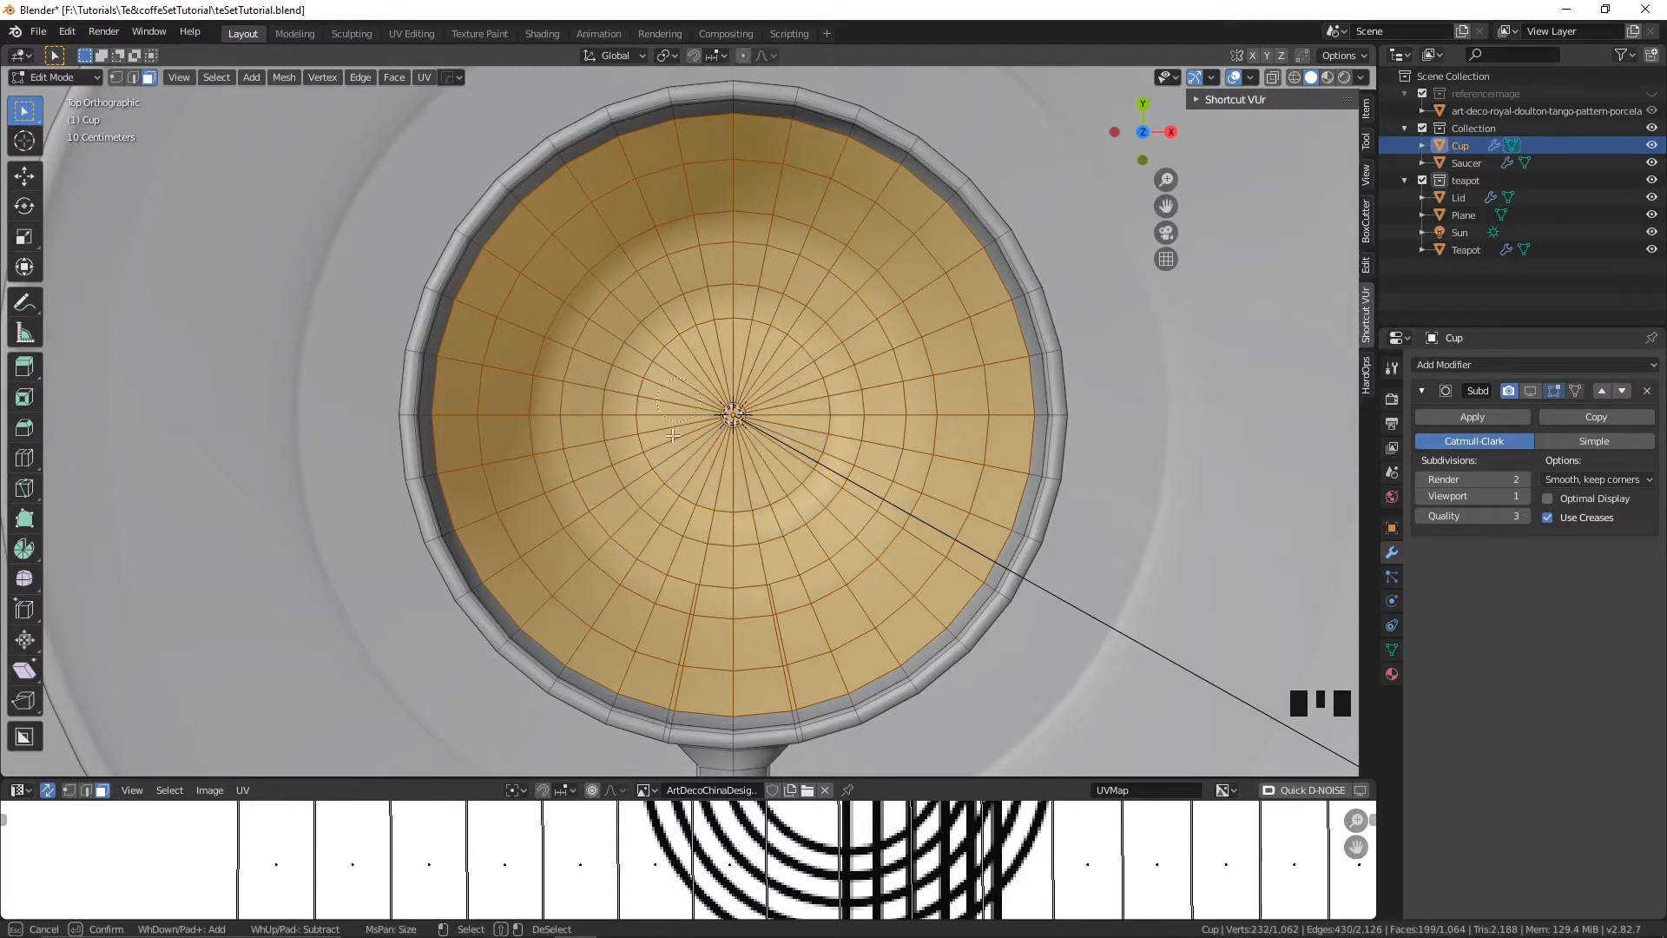
right_click(808, 423)
- Duplicate the selected interior faces in place and separate the copy into its own object
mouse_move(809, 423)
middle_down()
mouse_move(922, 292)
mouse_move(976, 293)
middle_up()
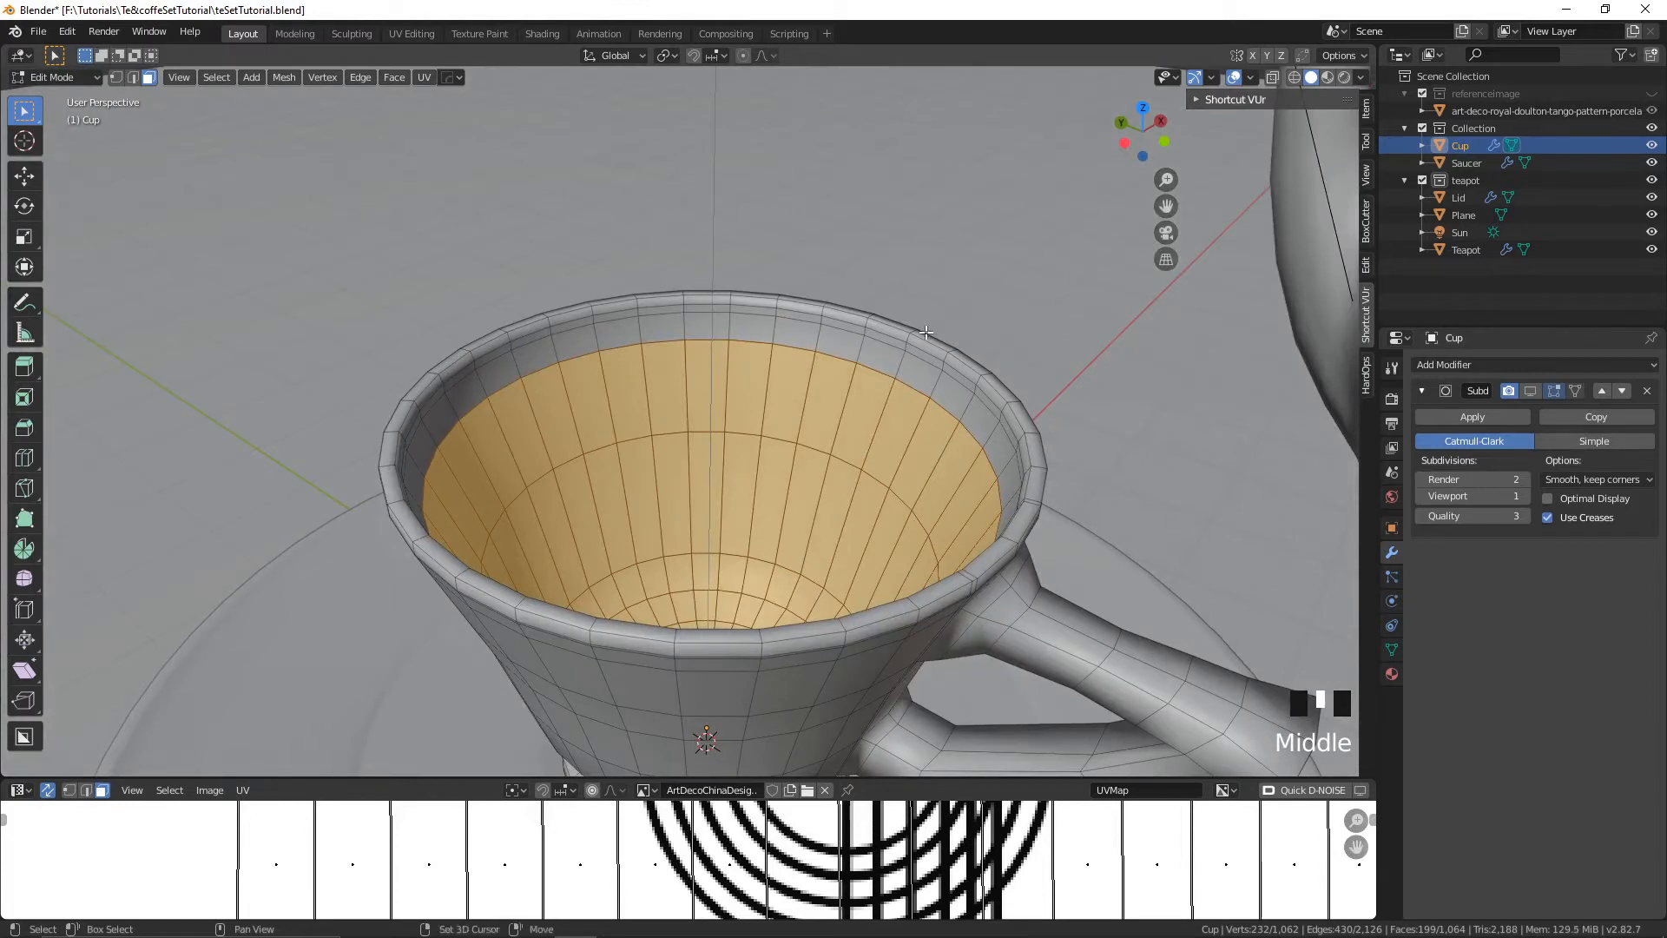
key(shift+d)
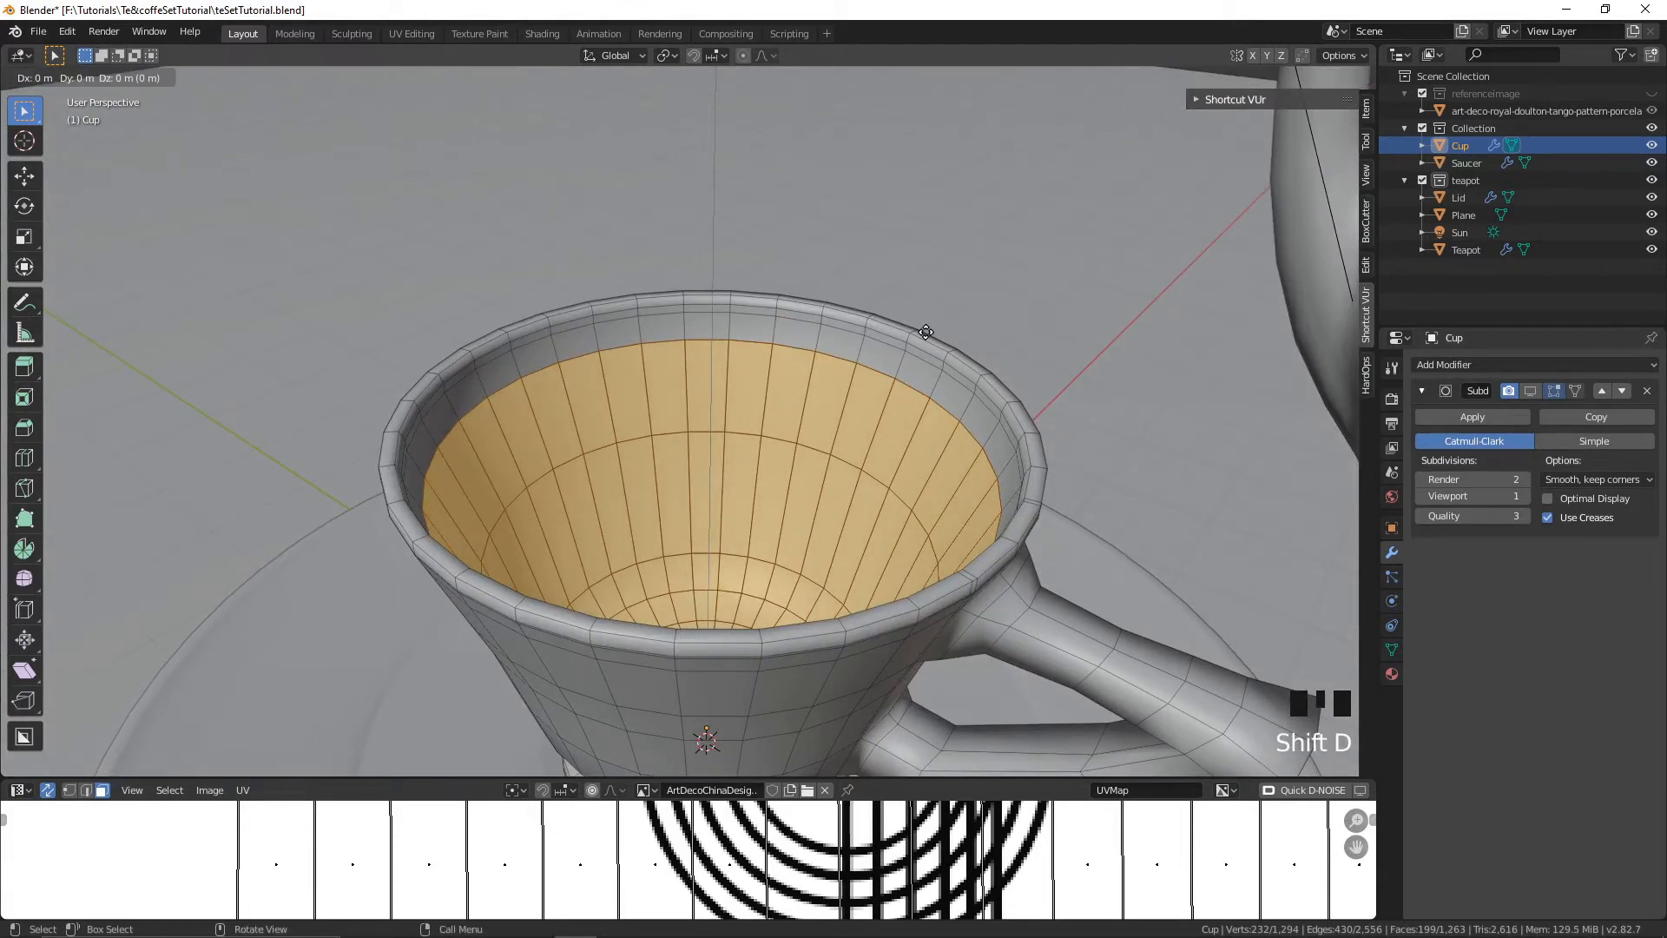
right_click(925, 331)
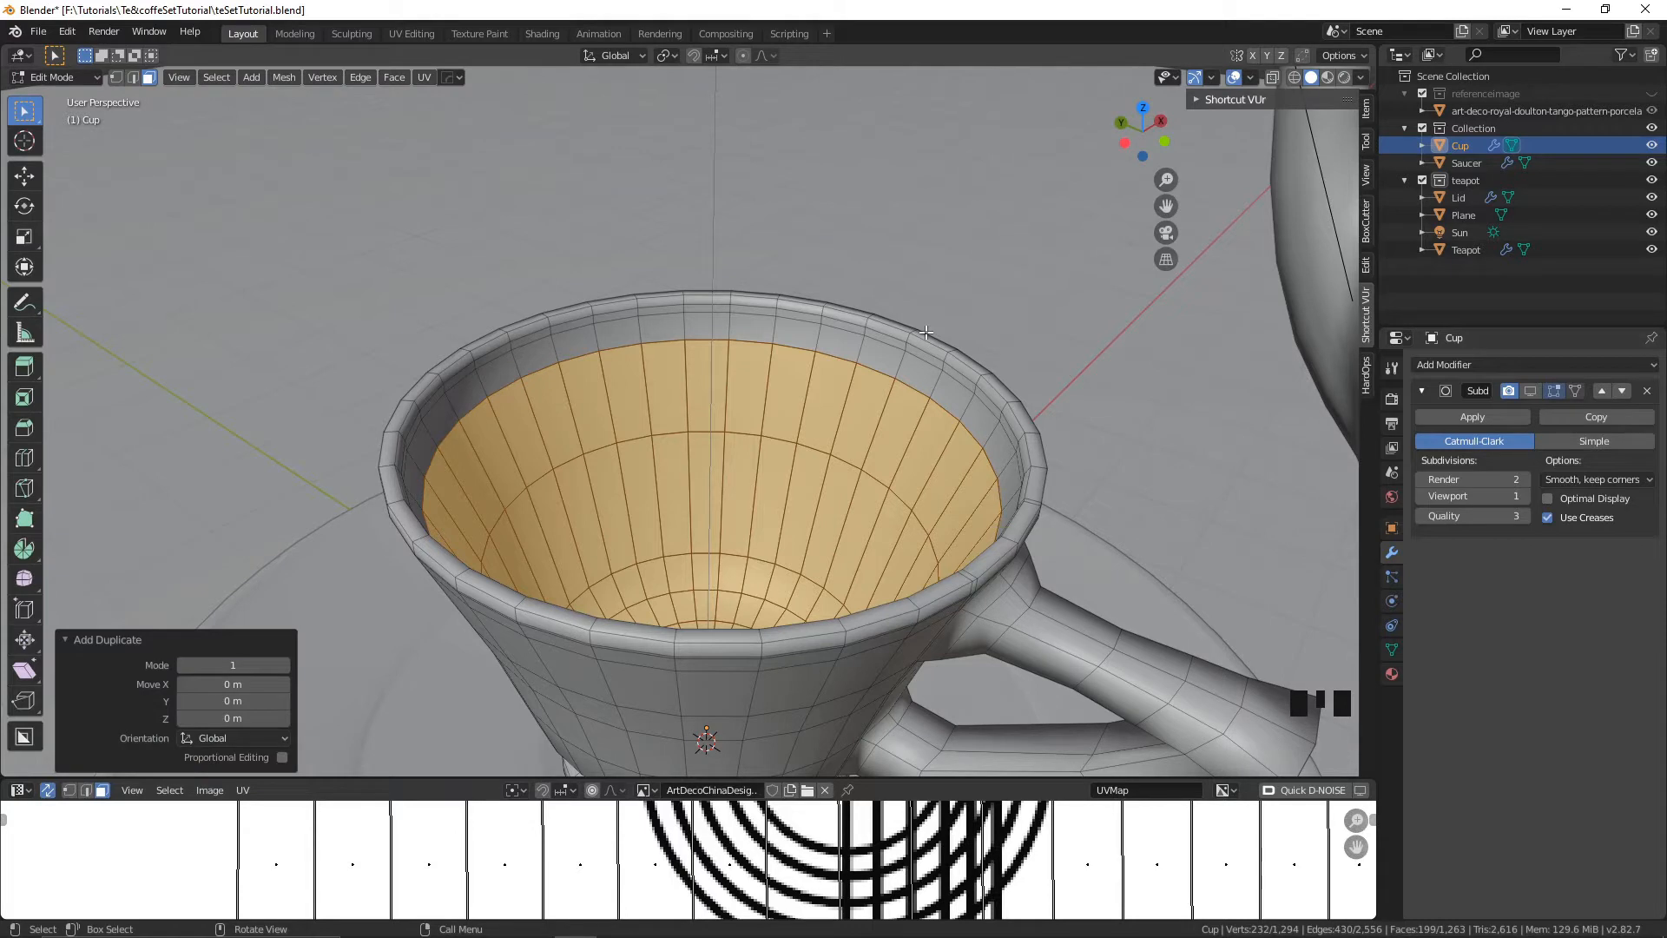
key(p)
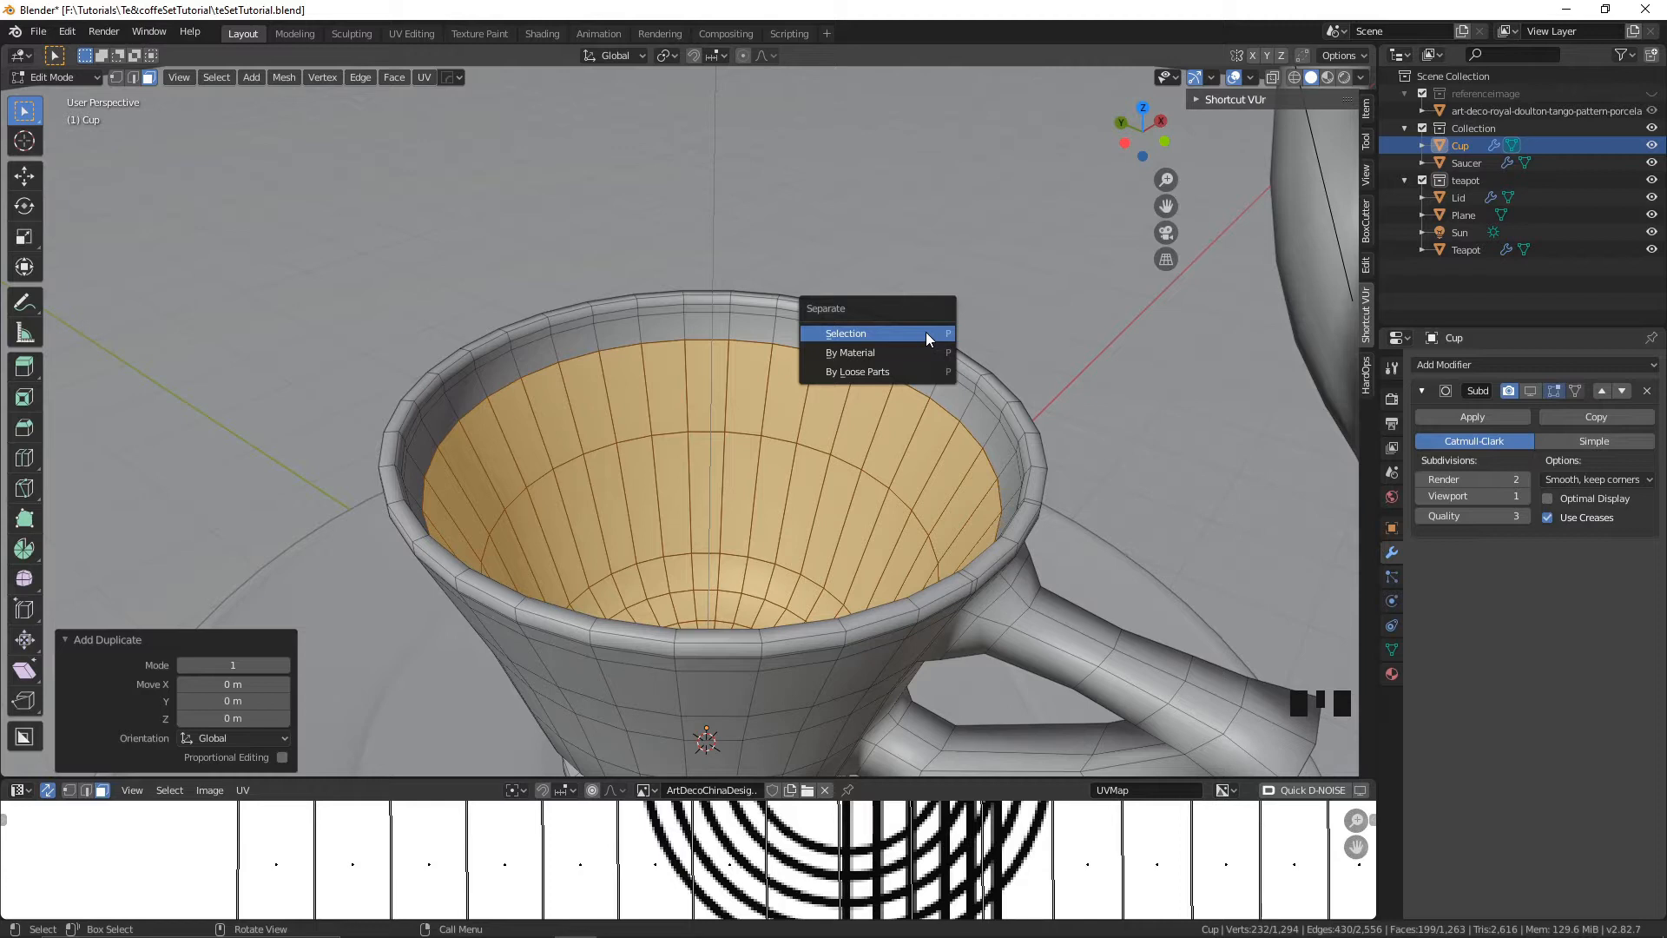
click(882, 335)
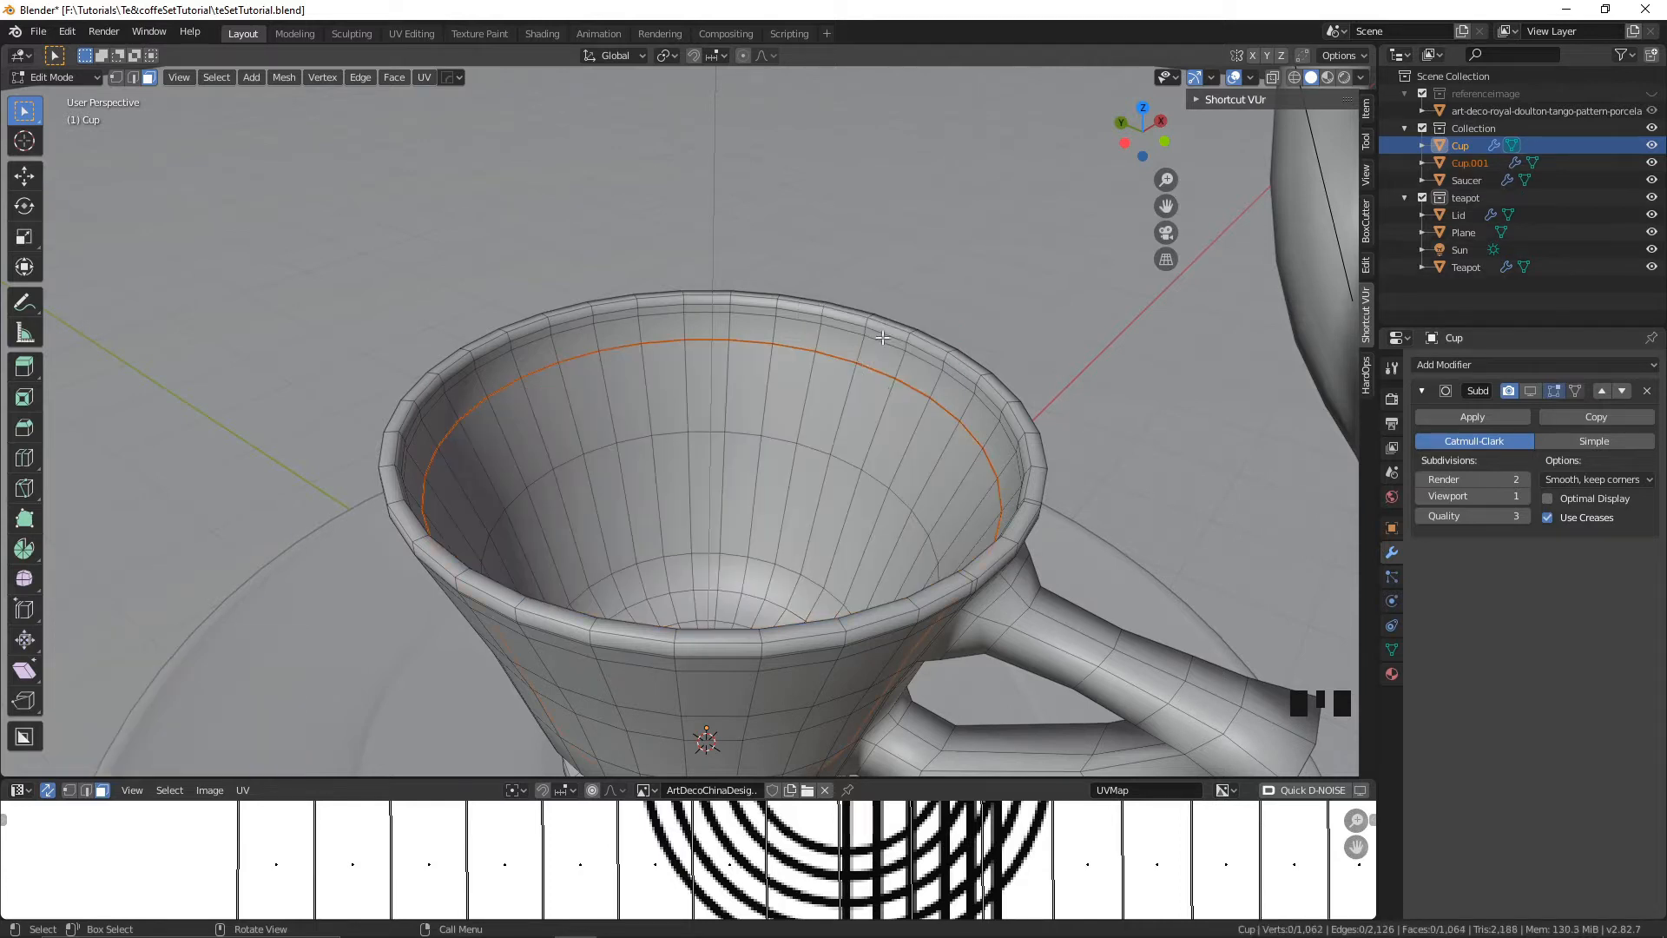
- Leave Edit Mode, select only the separated inner shell object and rename it Tea
middle_drag(882, 335, 886, 205)
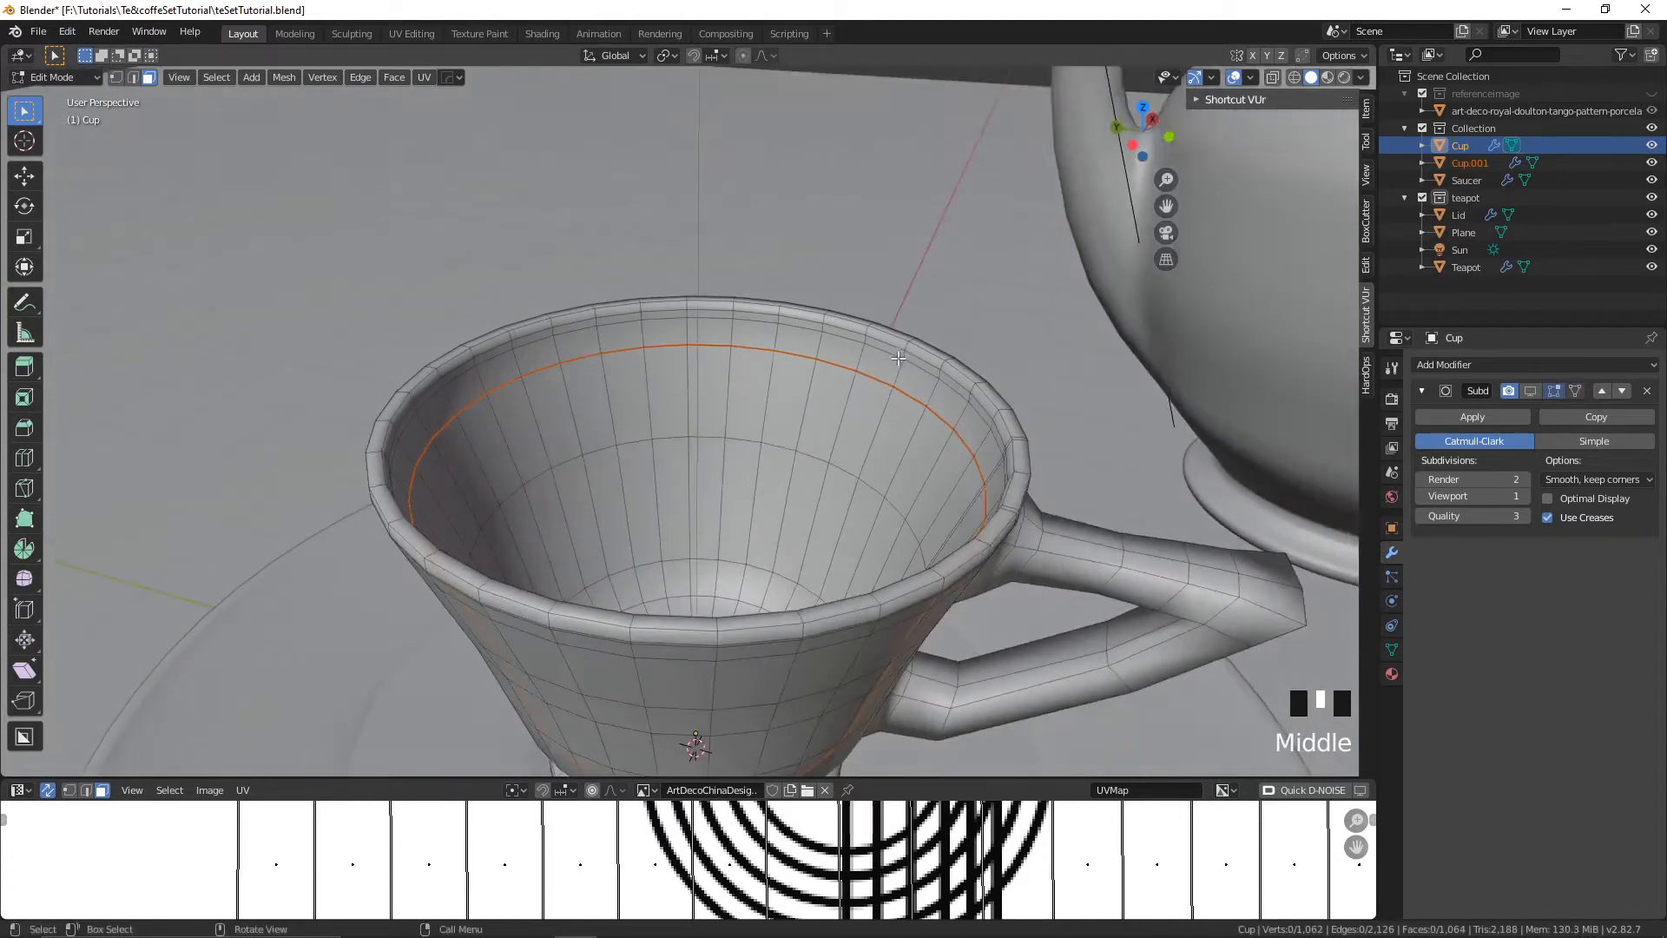
click(985, 83)
key(Tab)
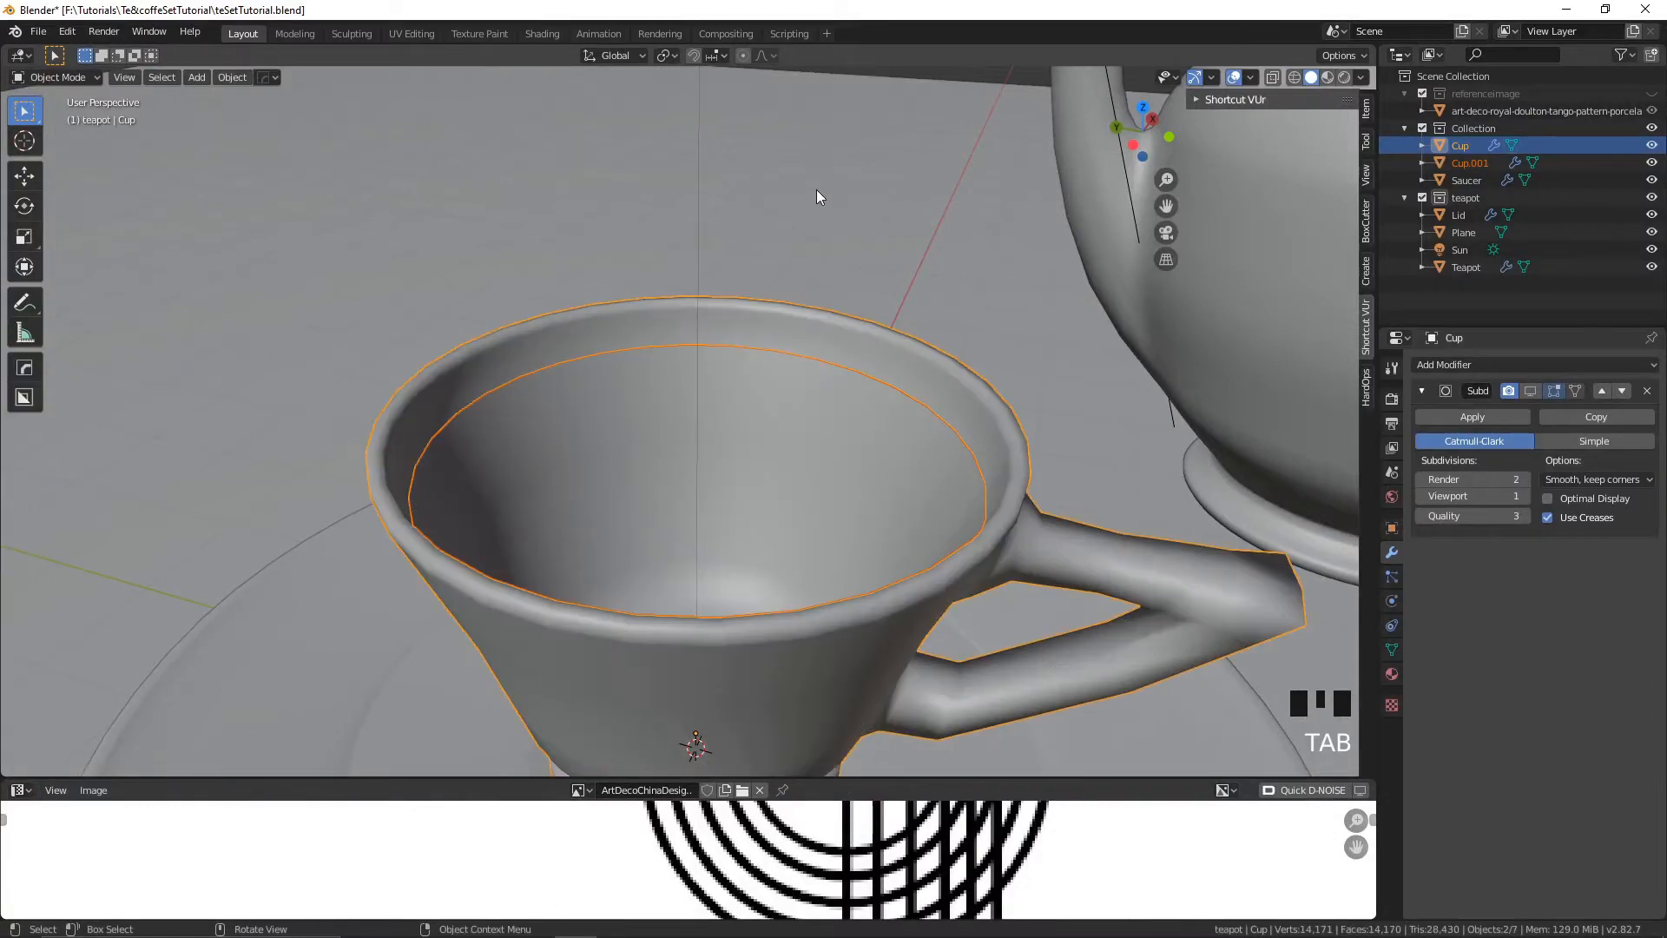
middle_drag(816, 190, 896, 374)
click(890, 99)
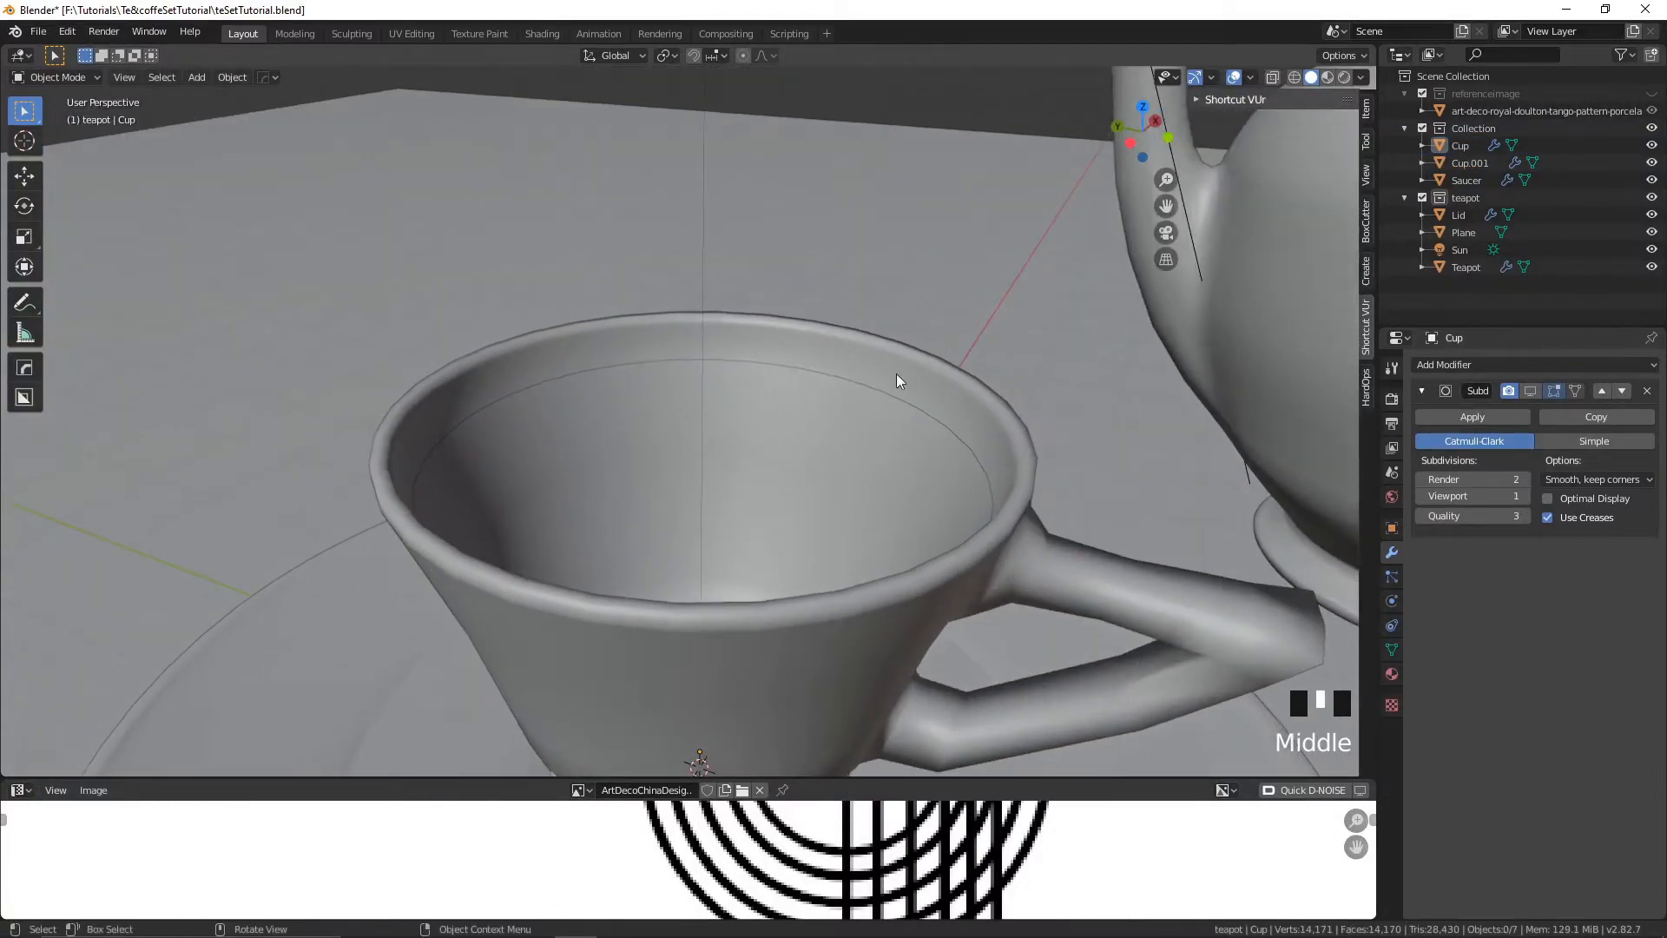
click(860, 391)
click(862, 392)
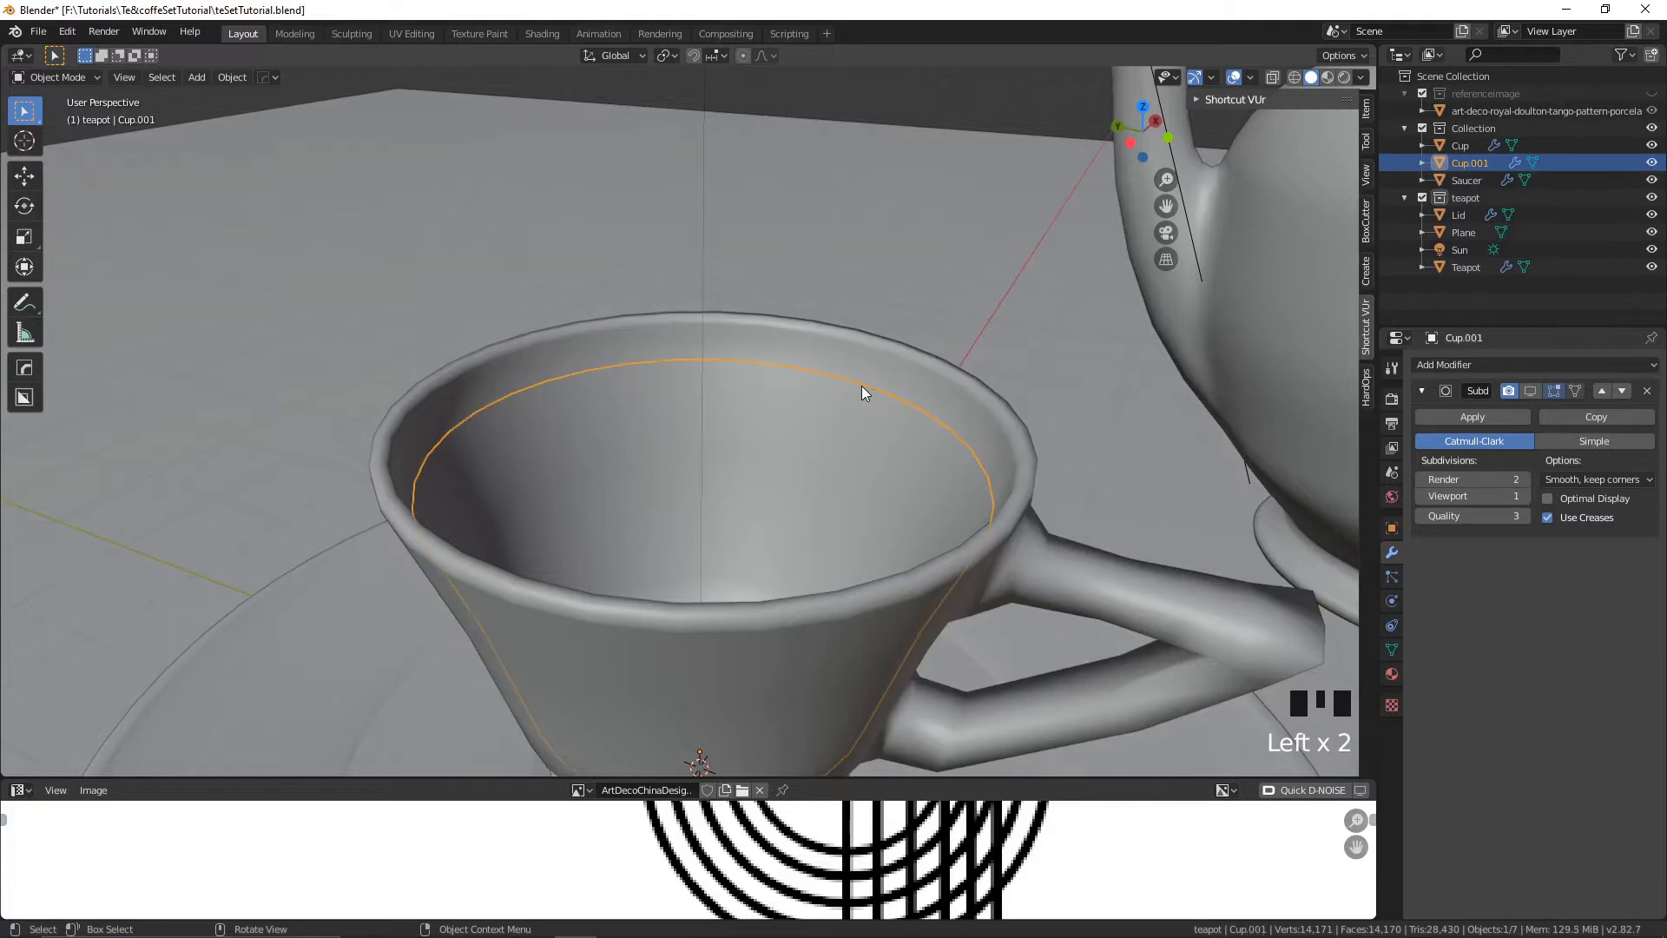
double_click(1485, 164)
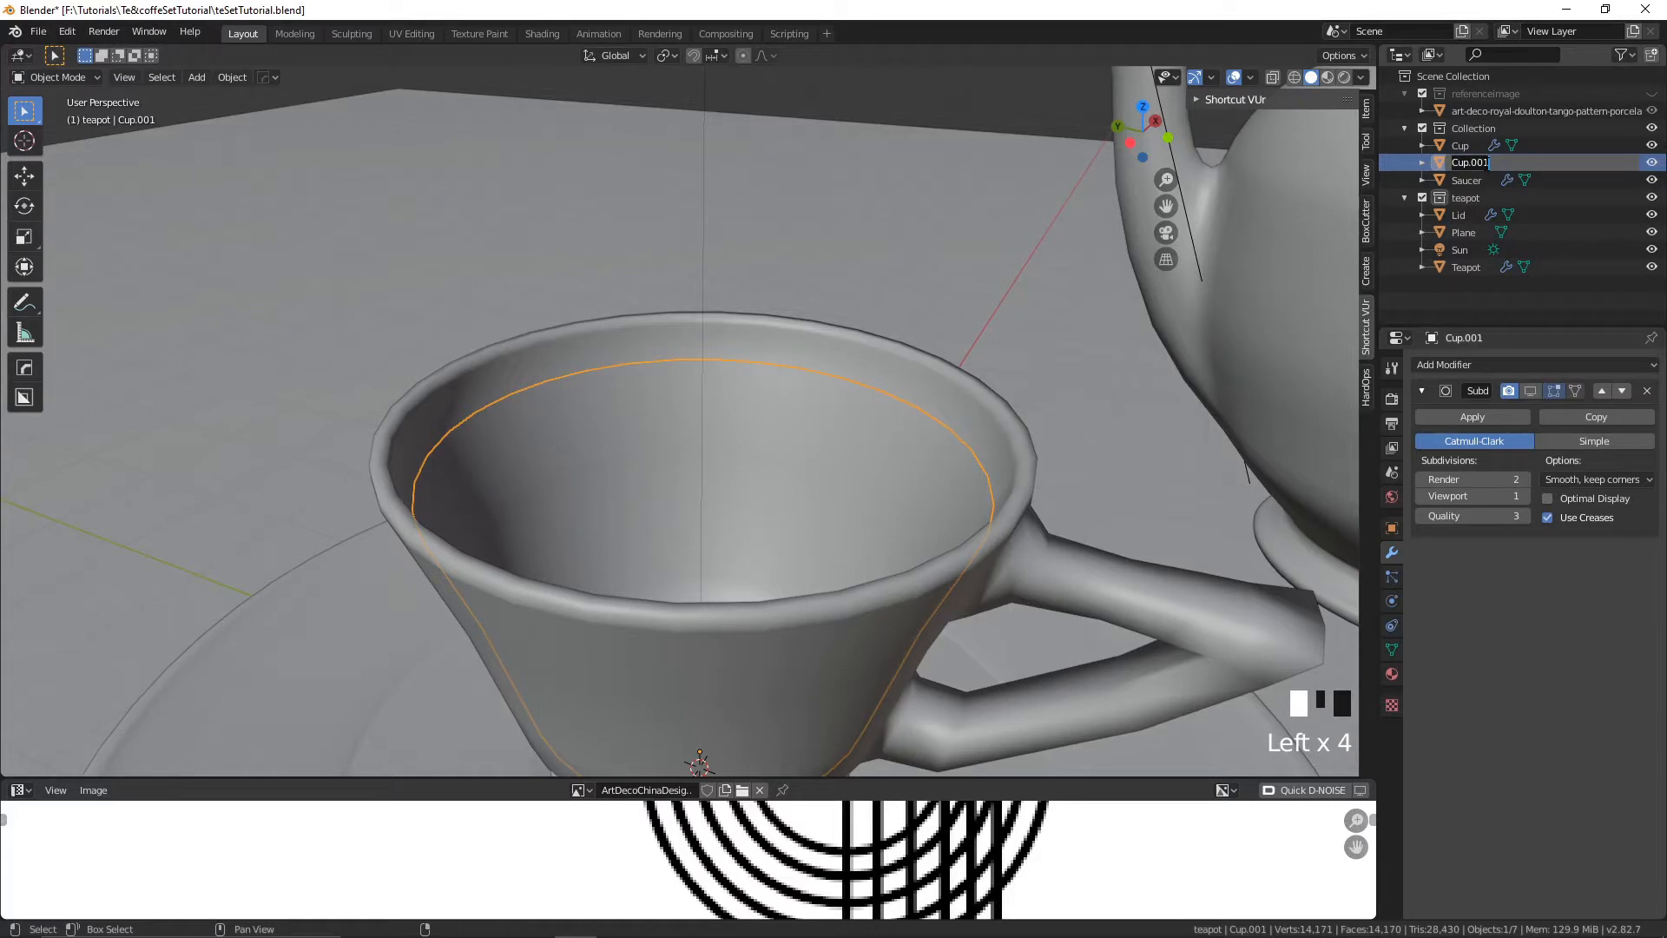
text(Tea)
key(Return)
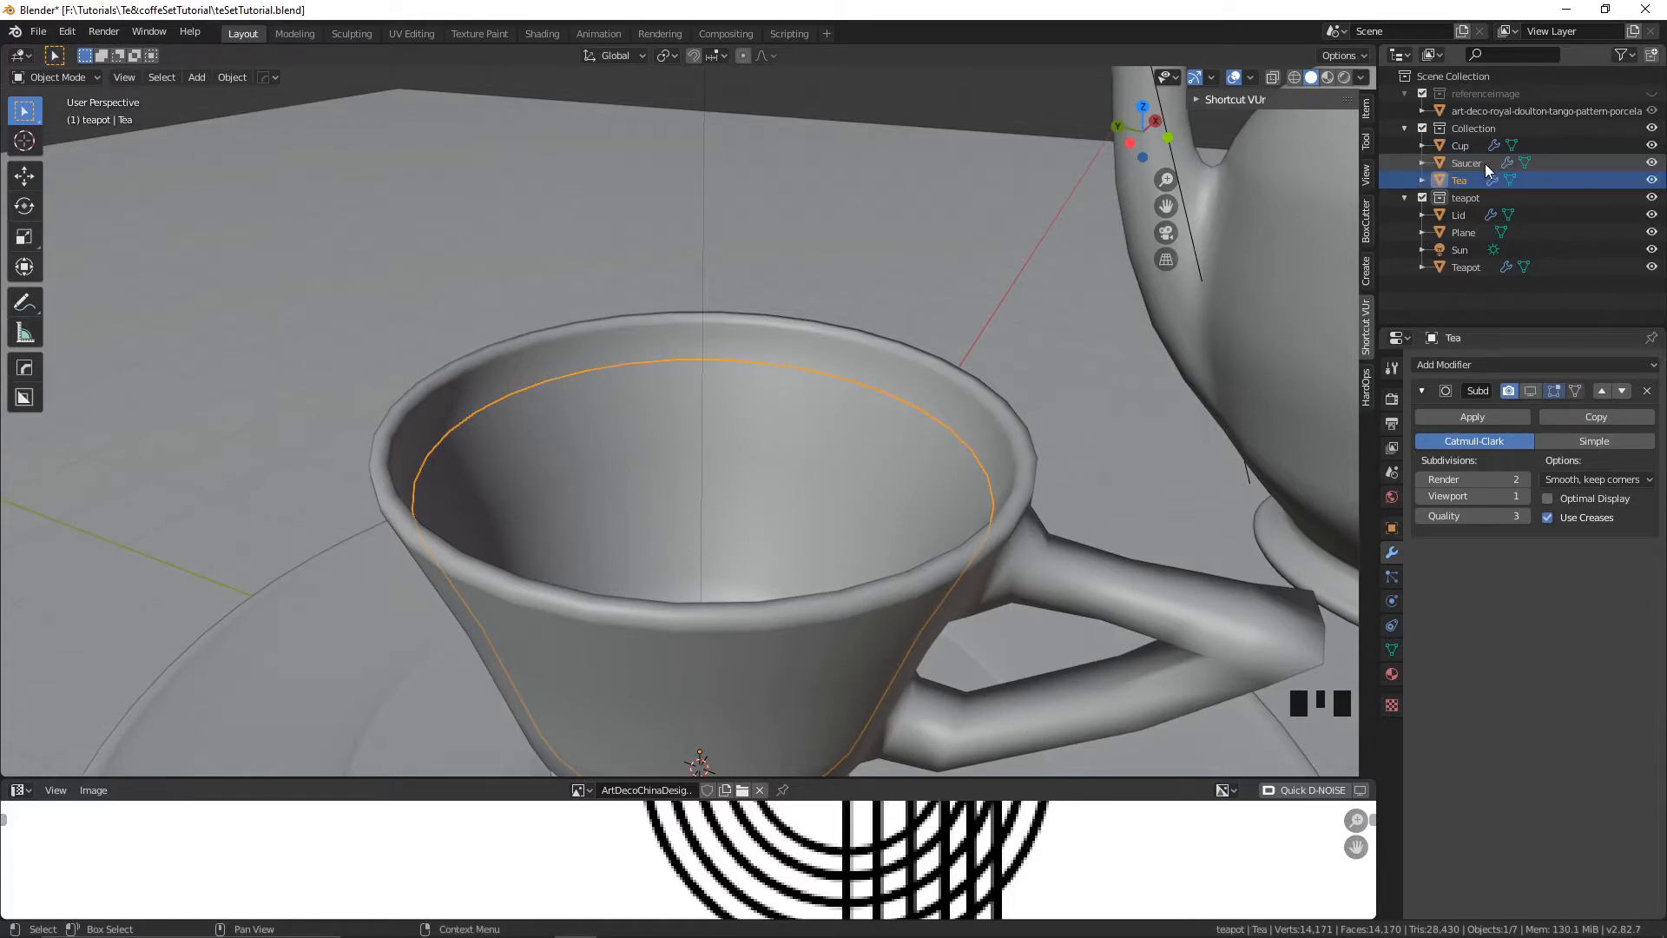
- Edit the Tea mesh and select its open upper edge loop in edge select mode
middle_drag(660, 235, 762, 412)
key(Tab)
scroll(777, 416, up, 2)
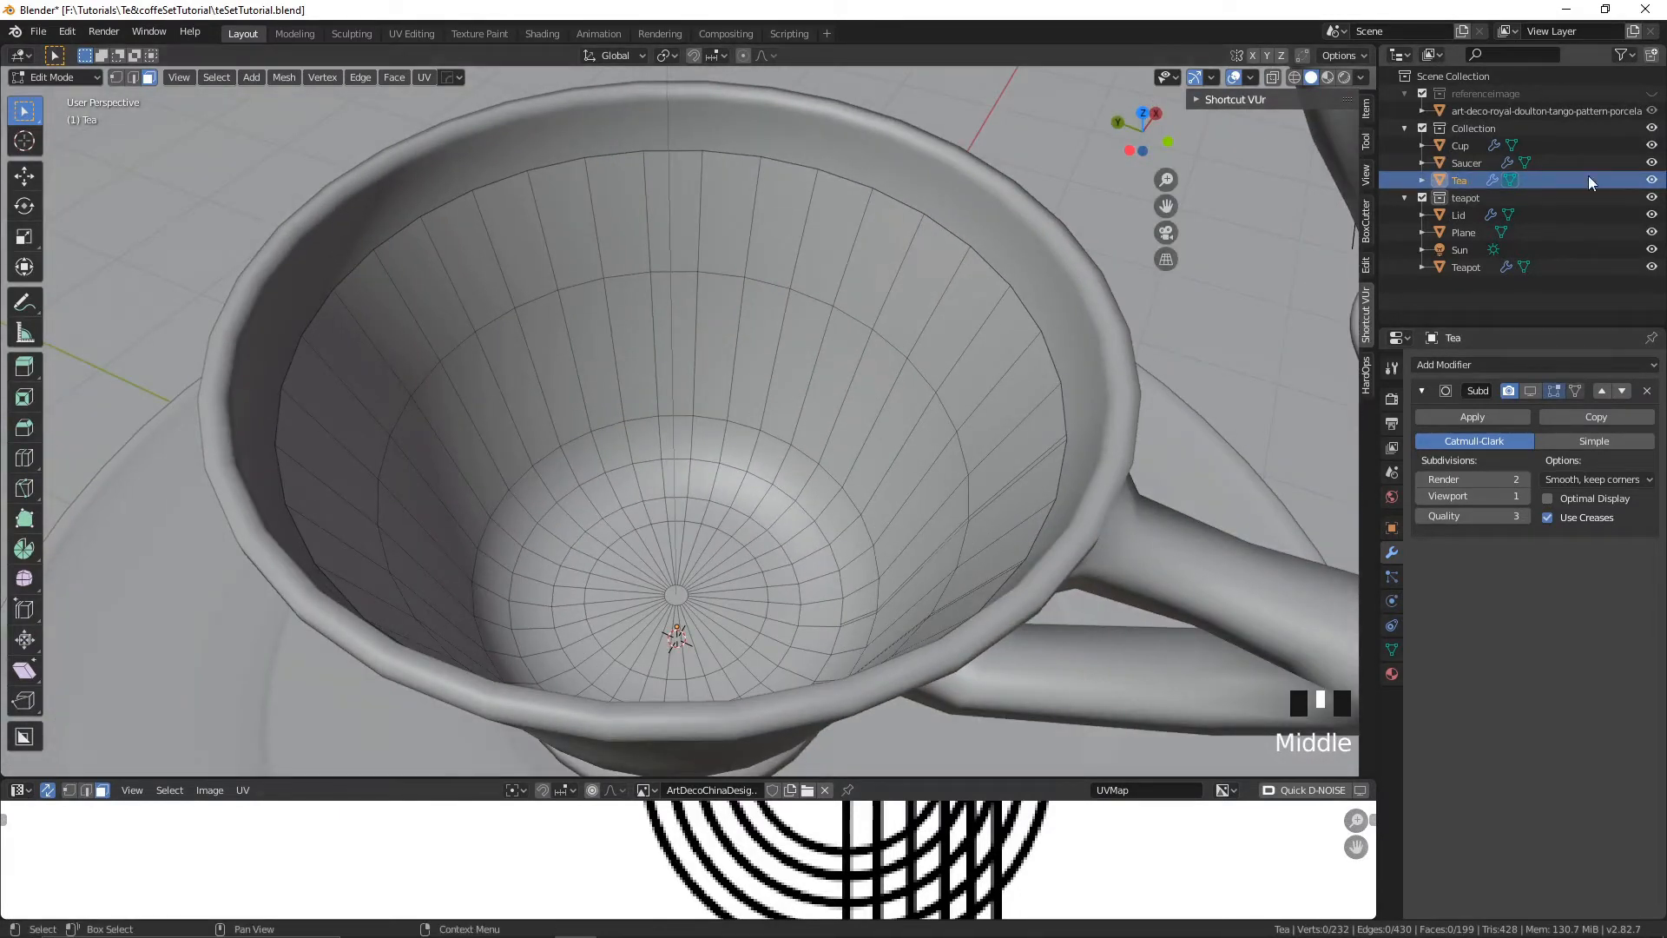
click(133, 77)
click(846, 178)
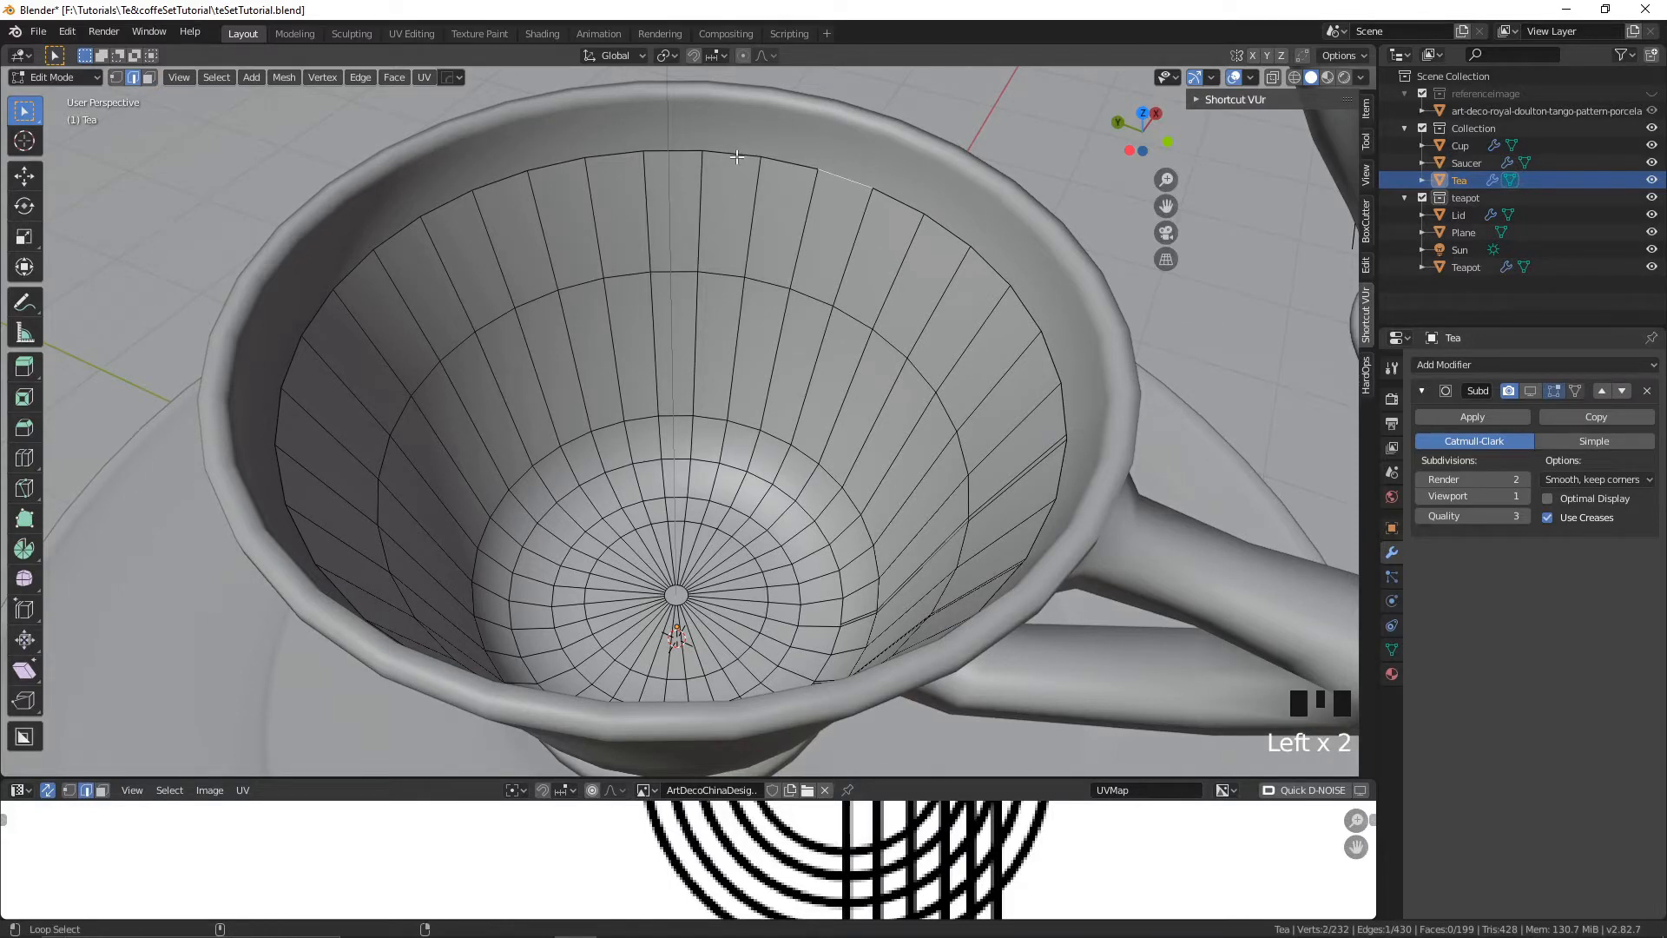
alt+shift+click(737, 157)
middle_drag(771, 171, 743, 175)
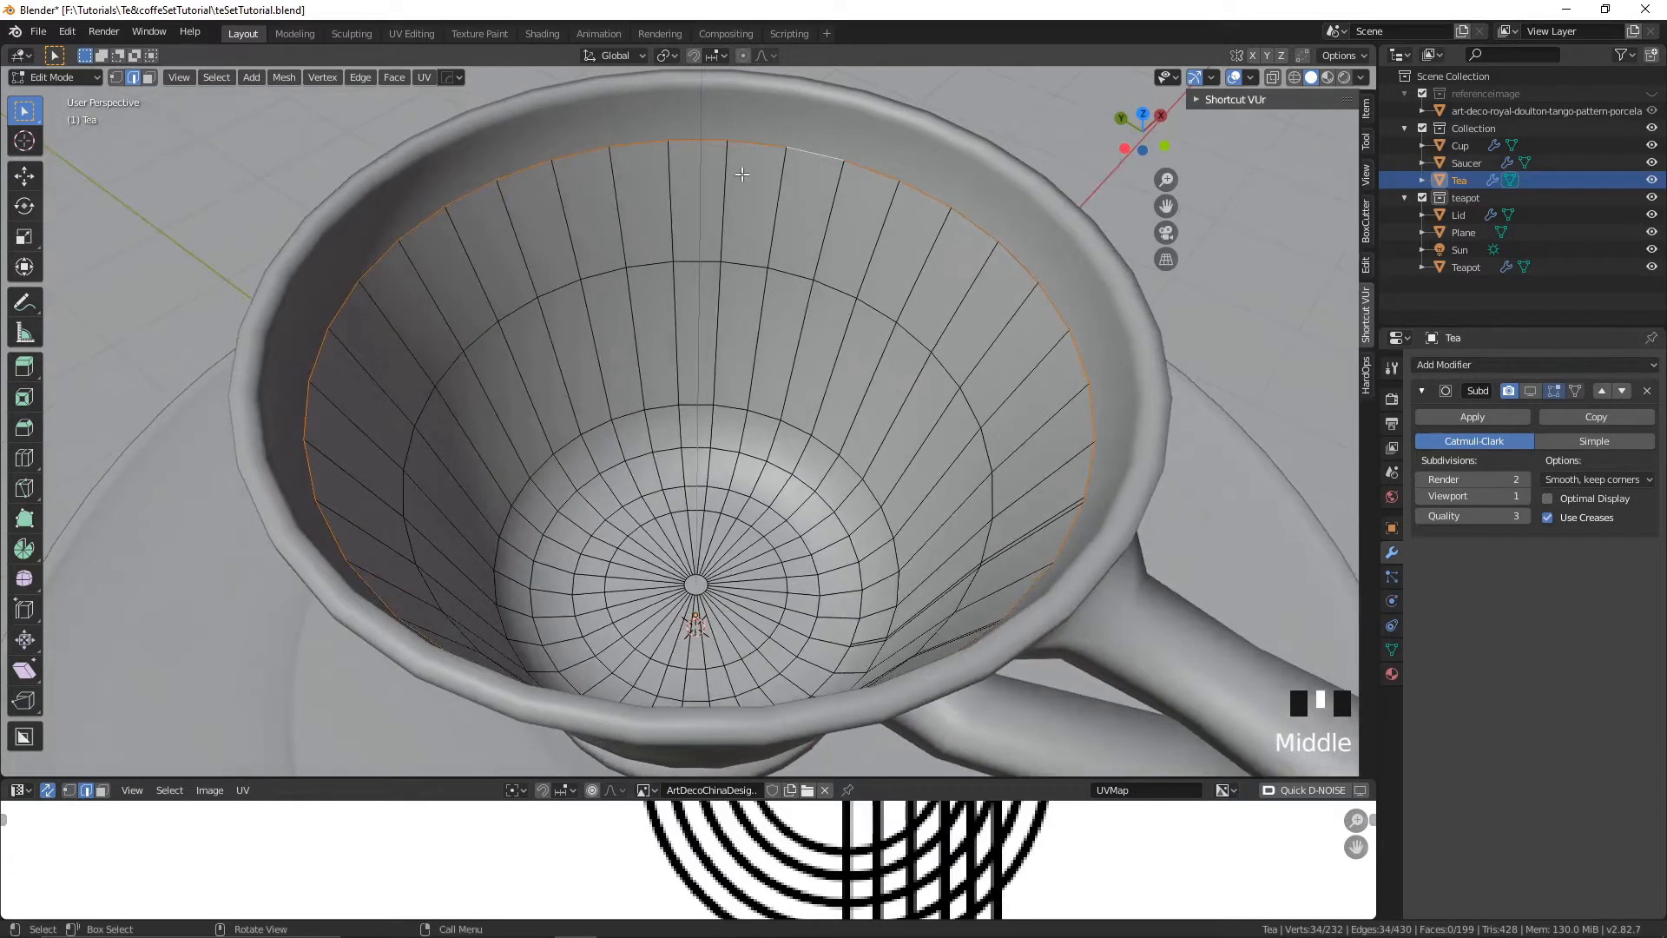
- Extrude the Tea's upper edge loop inward, scaling it to about 0.873
middle_drag(933, 247, 989, 324)
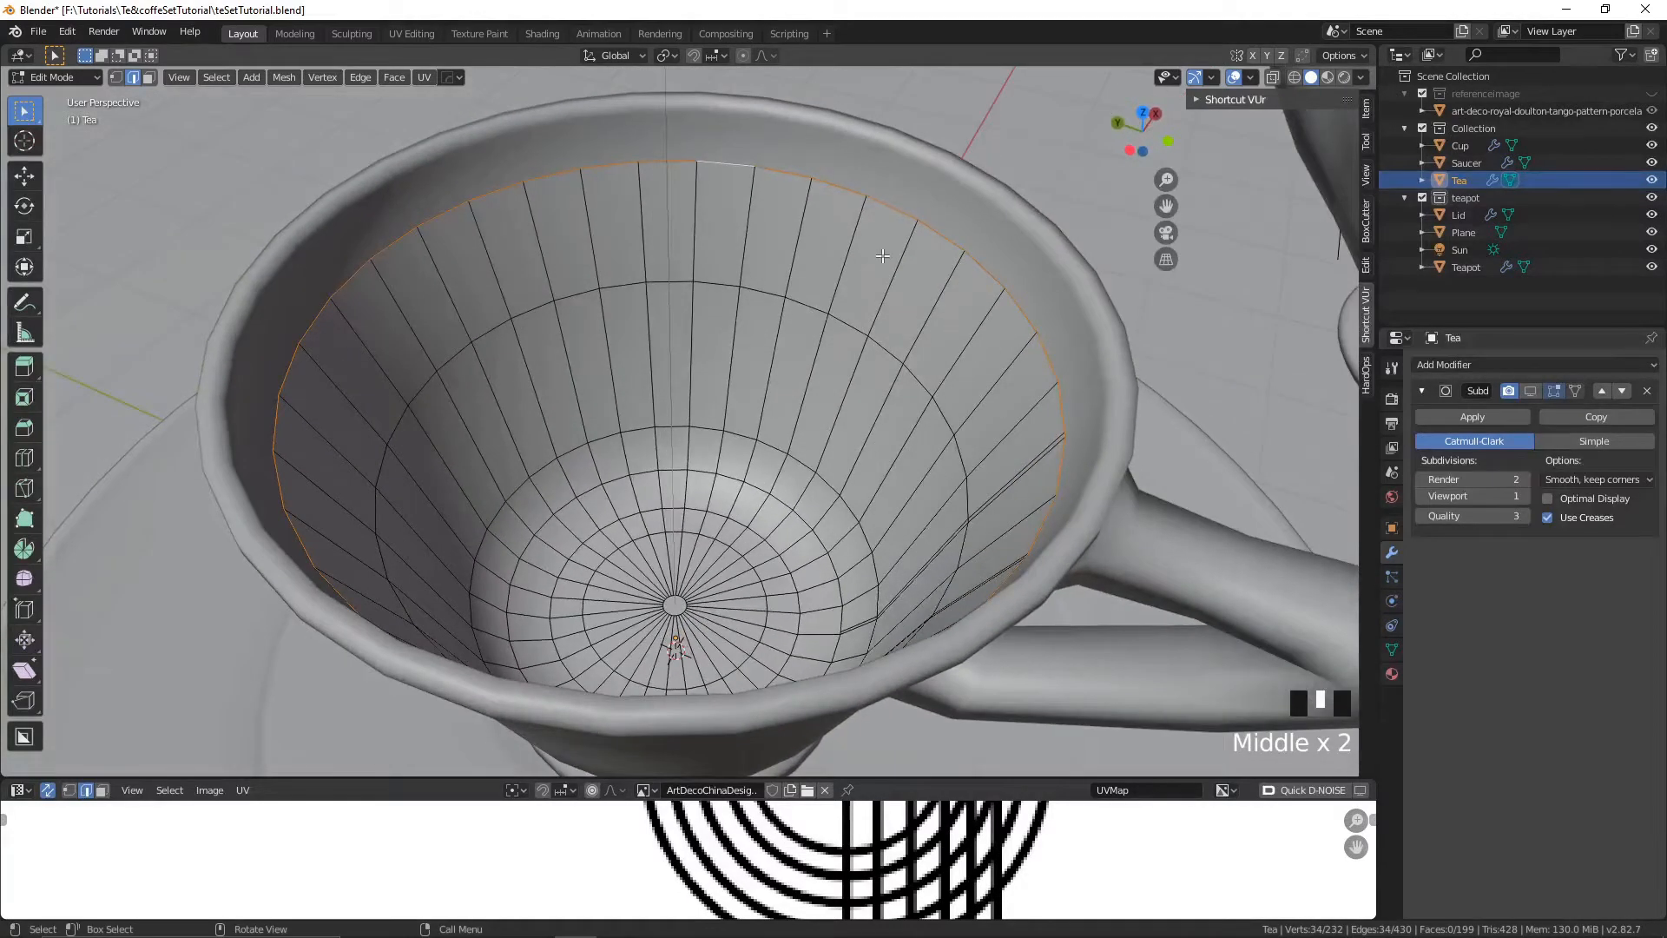
key(e)
key(s)
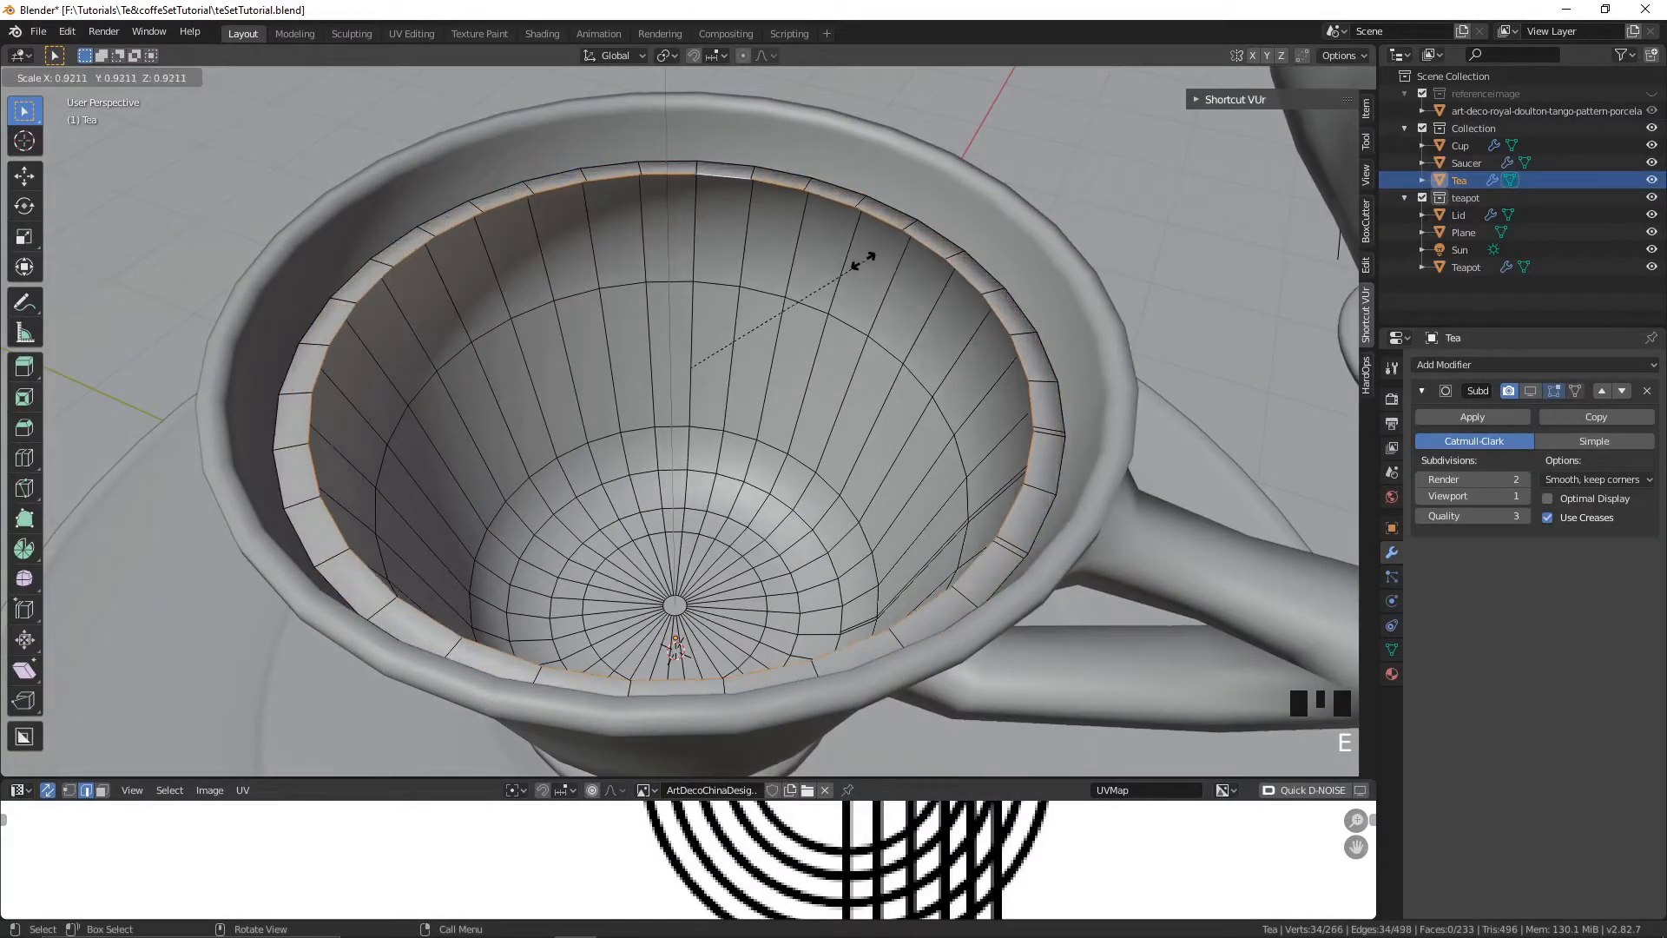
click(871, 275)
- Extrude the Tea's inner edge loop farther toward the centre and fill the remaining opening with a face
key(e)
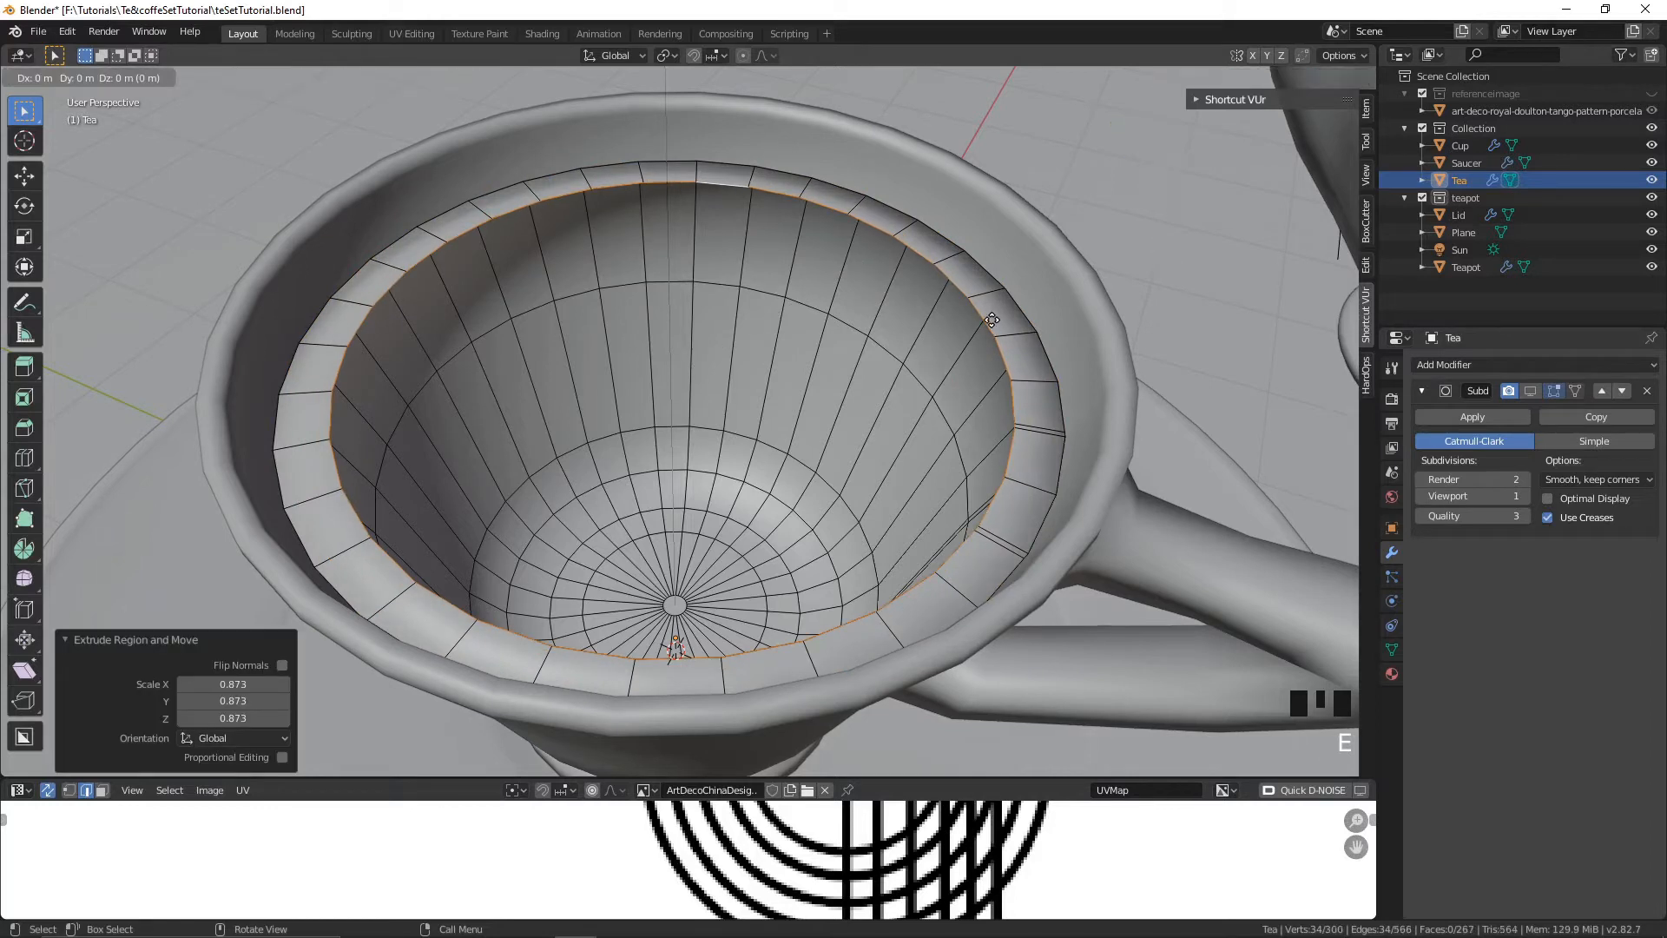
key(s)
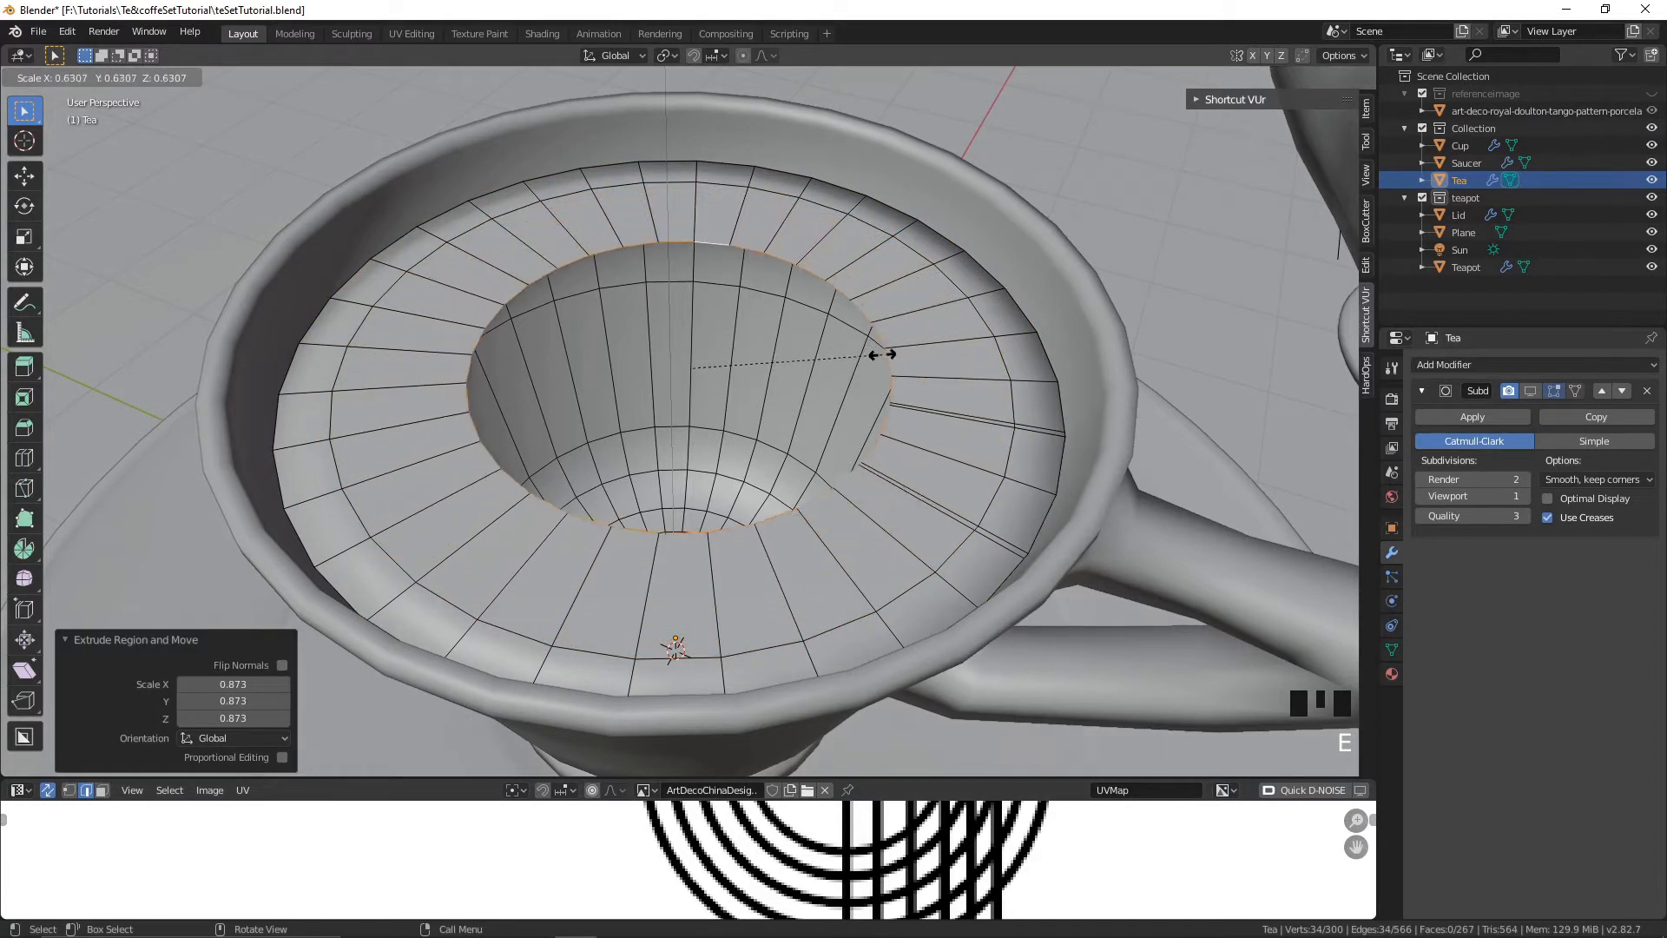
click(899, 382)
key(f)
middle_drag(901, 385, 858, 426)
scroll(738, 365, down, 2)
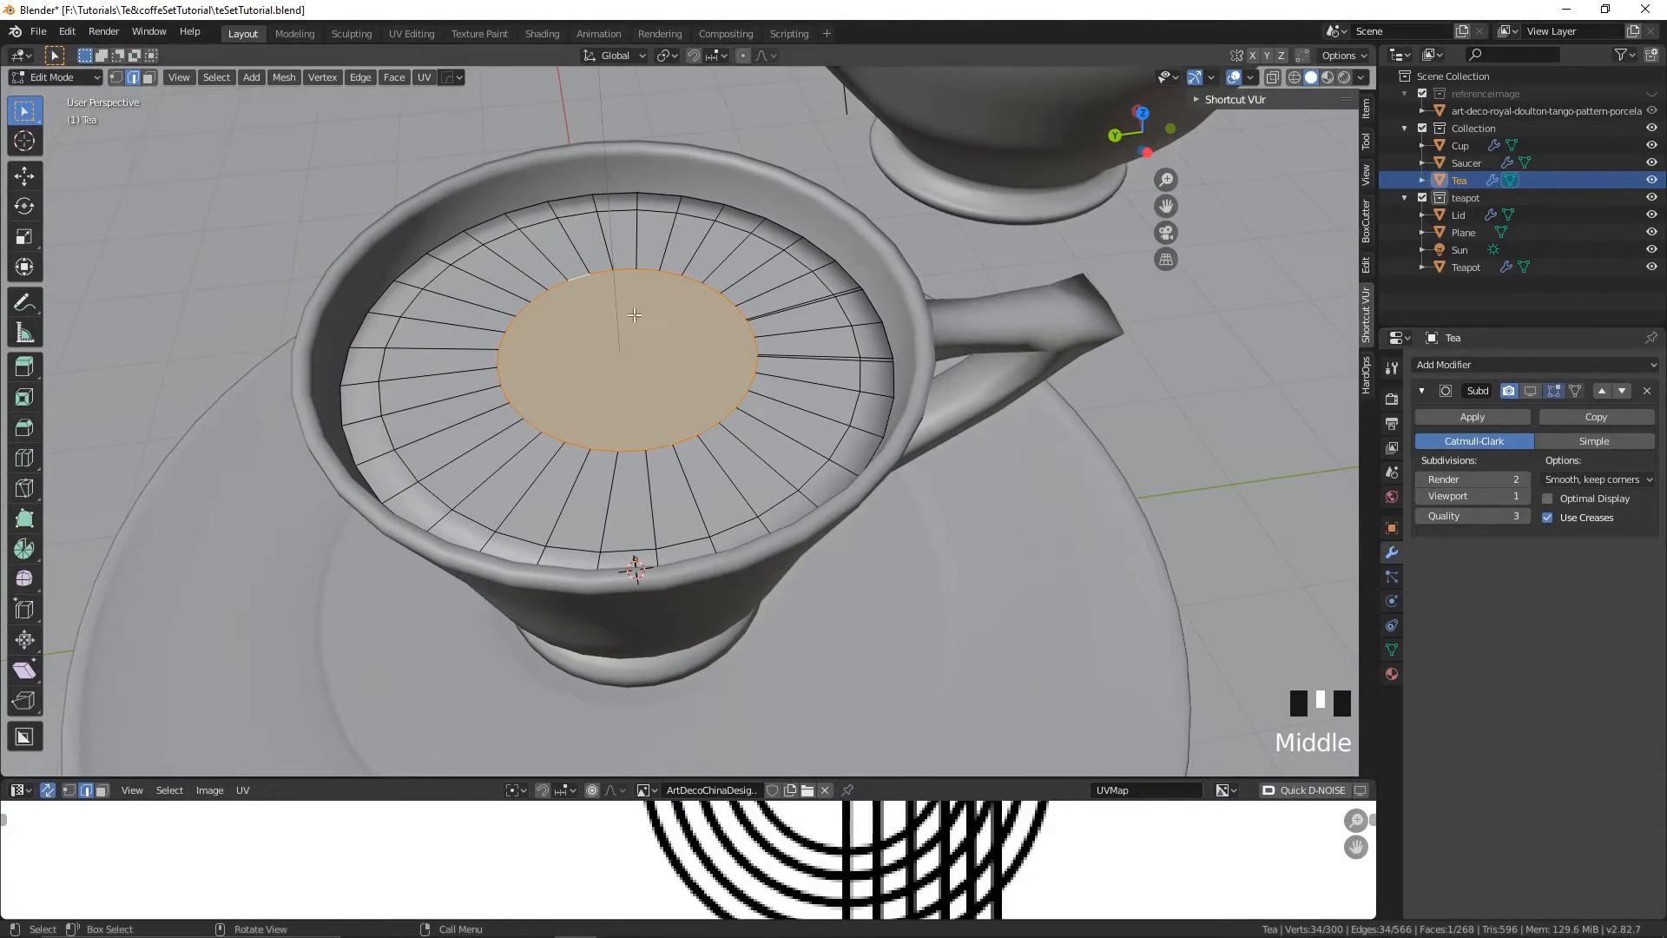
middle_drag(635, 314, 608, 323)
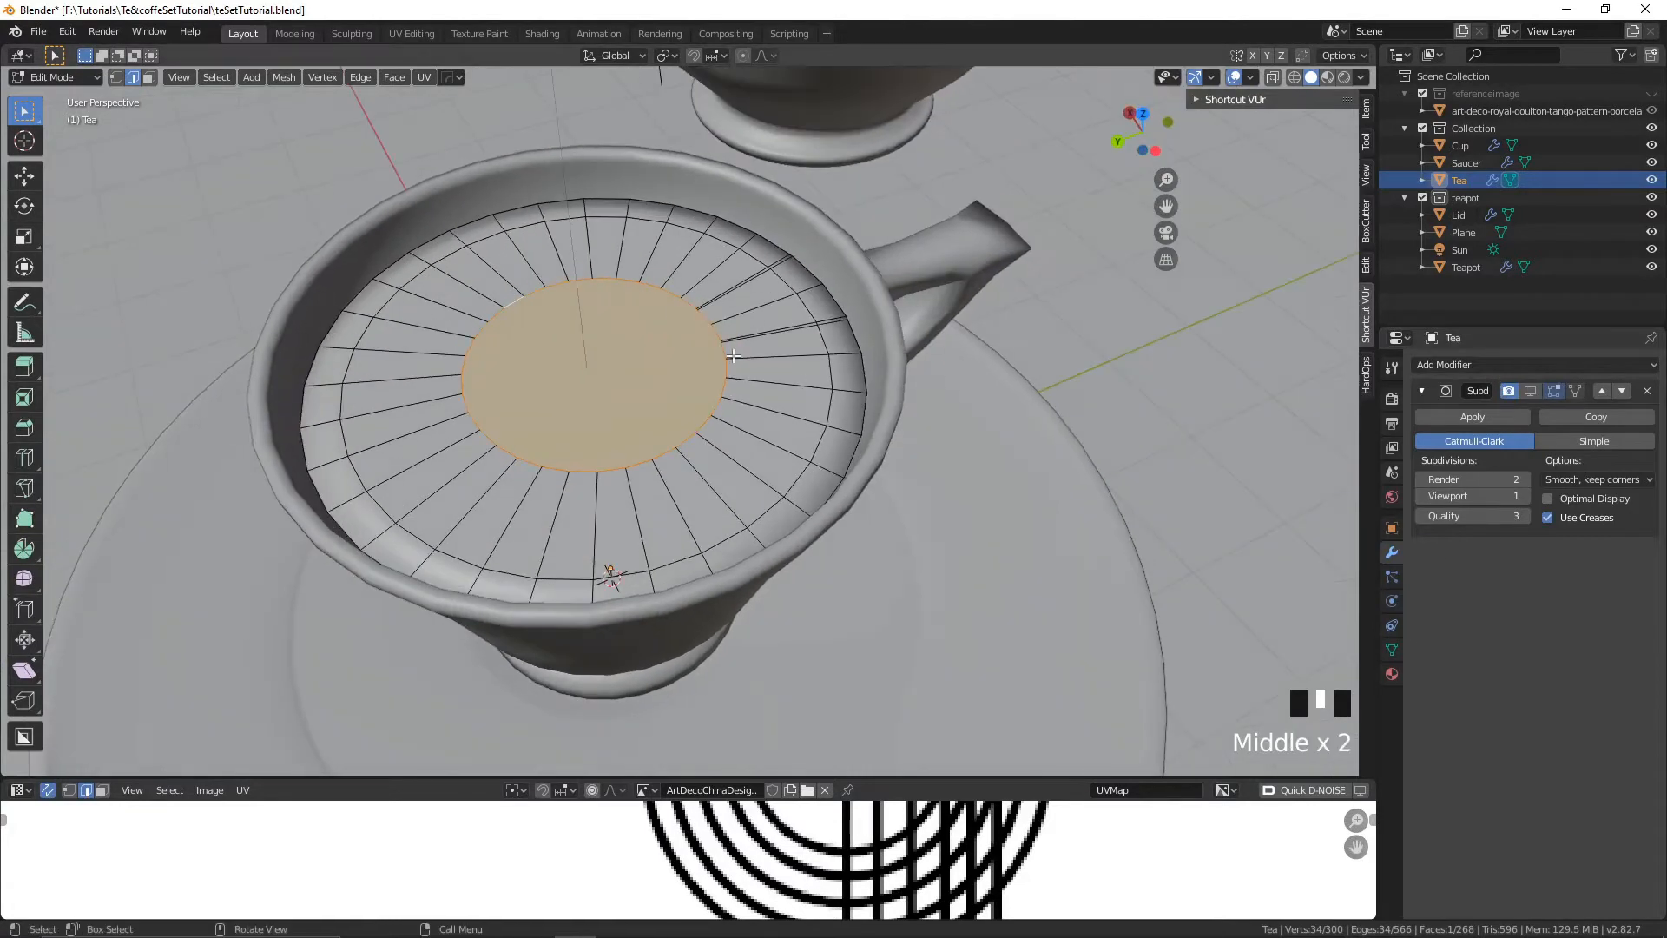
- Leave Edit Mode and remove both the porcelain and Gold material slots from the Tea object
click(1393, 674)
click(1653, 382)
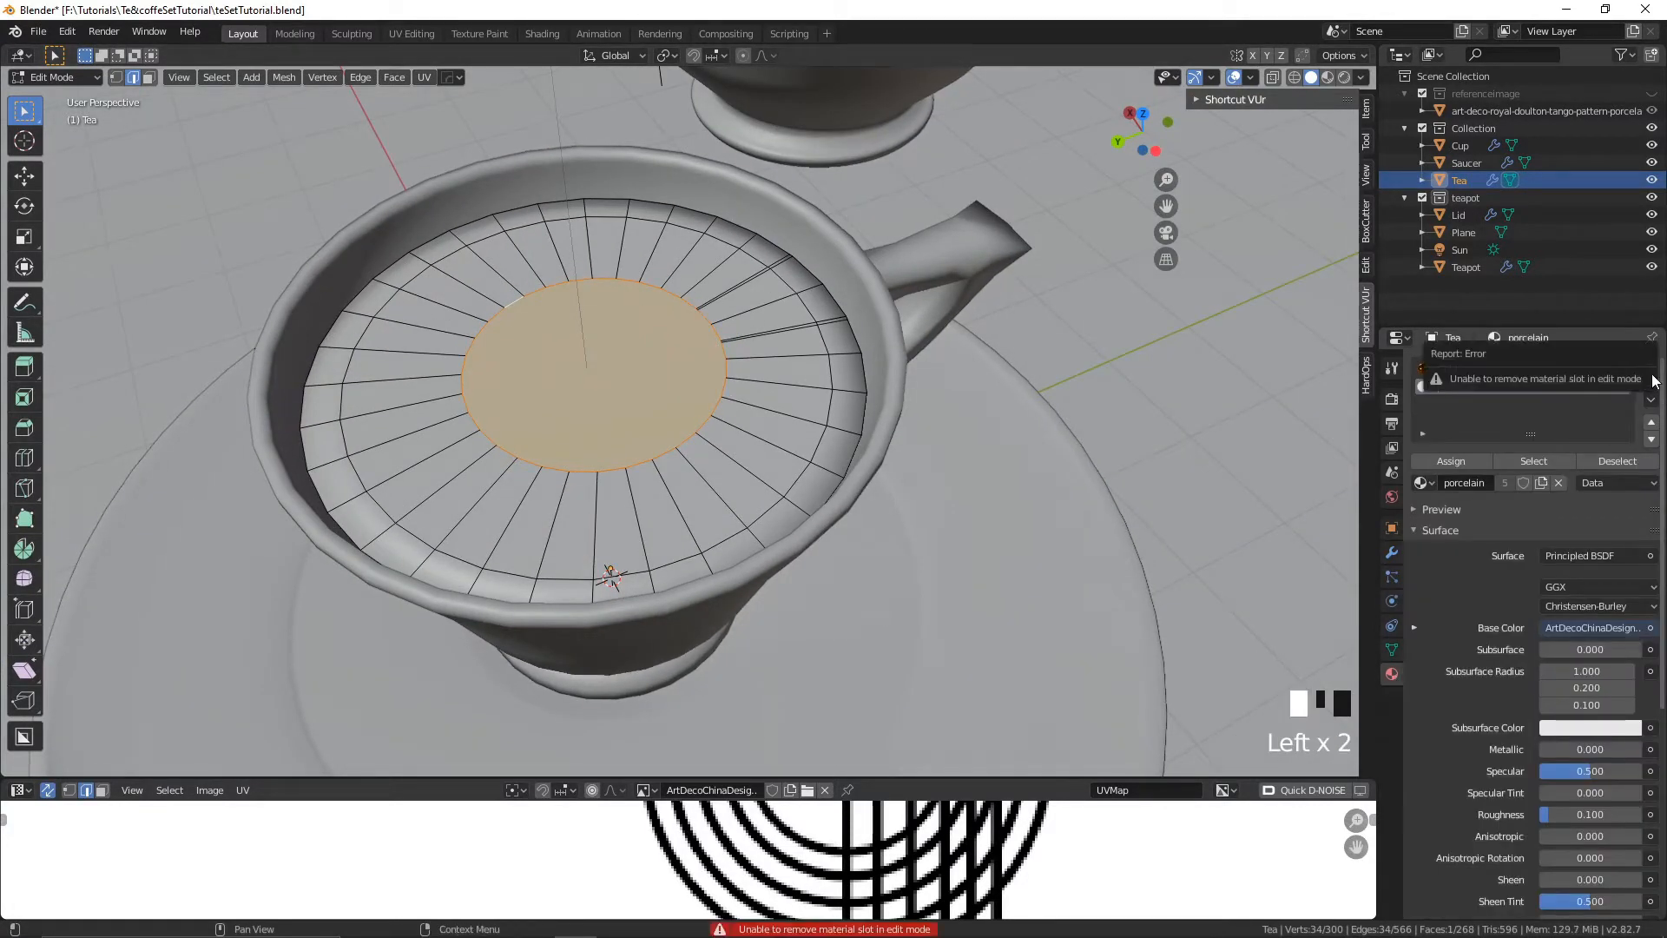
key(Tab)
key(Tab)
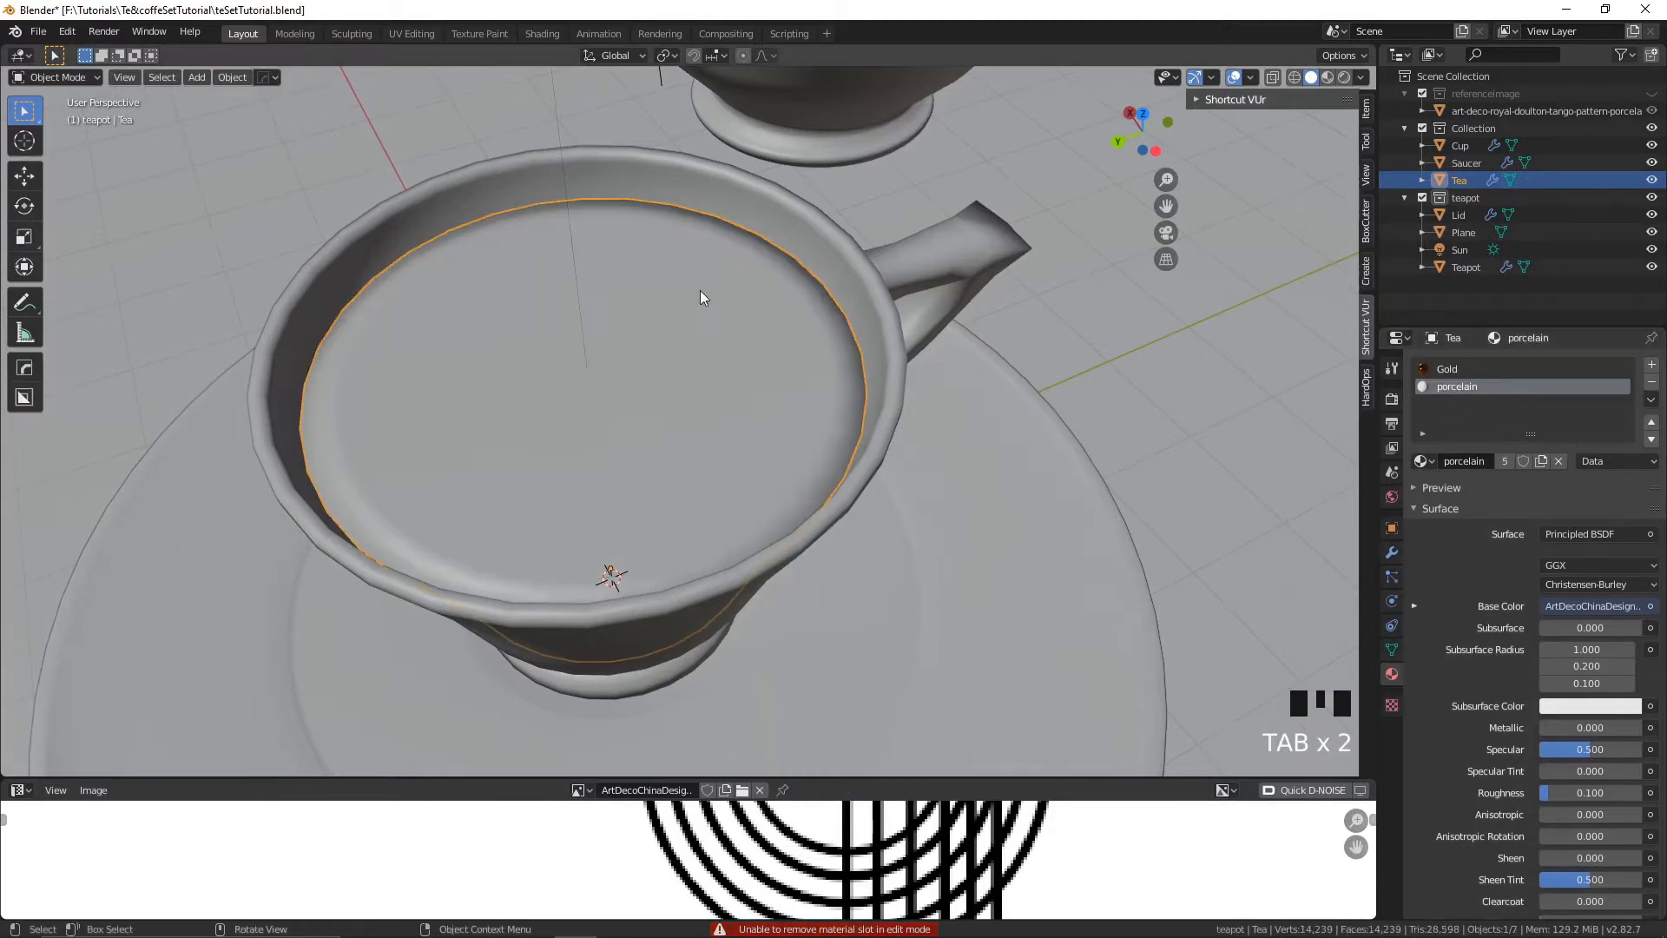
click(1653, 383)
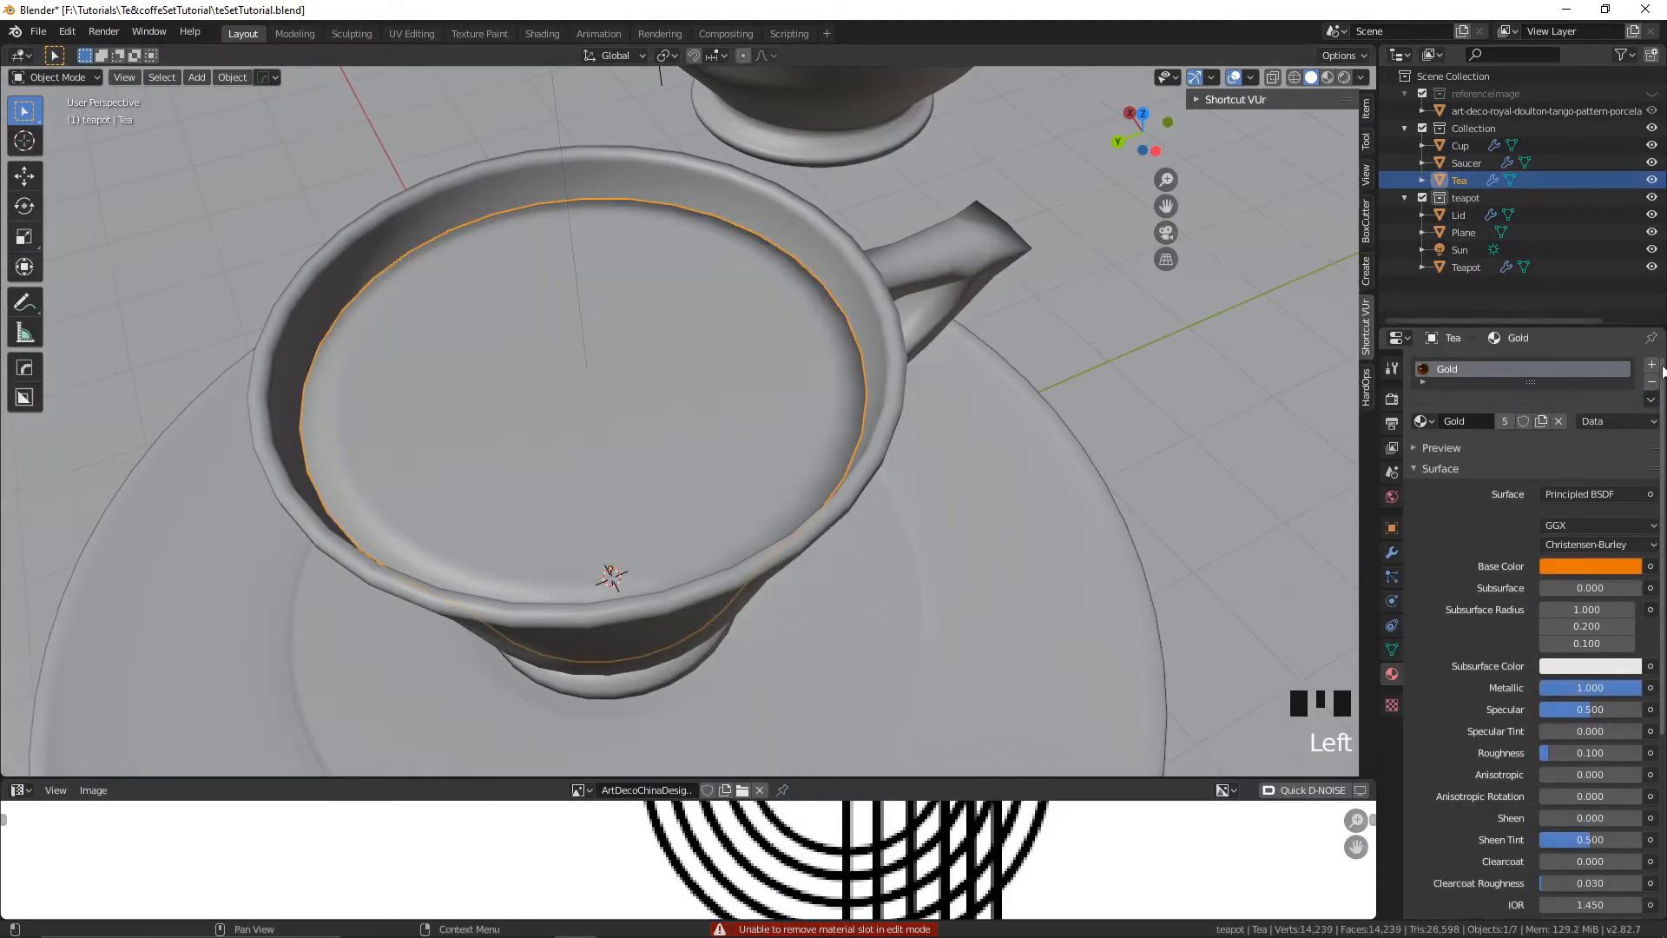
click(1654, 383)
- Create a new material on the Tea object and name it Tea
click(1525, 421)
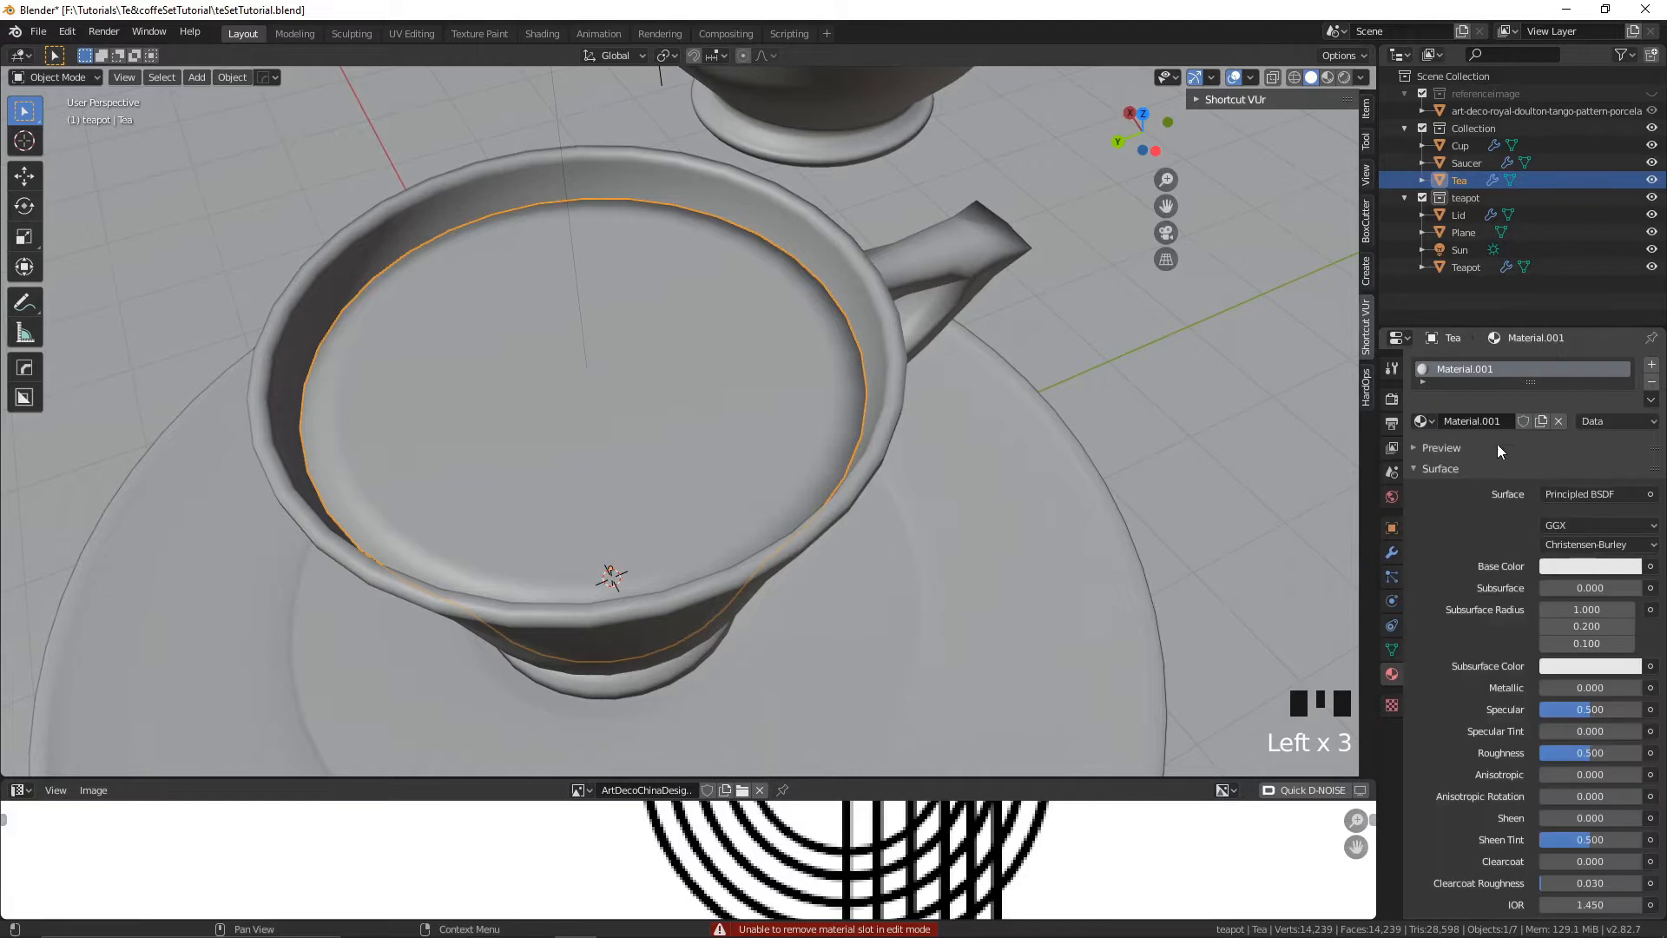
double_click(1511, 368)
click(1511, 368)
text(Tea)
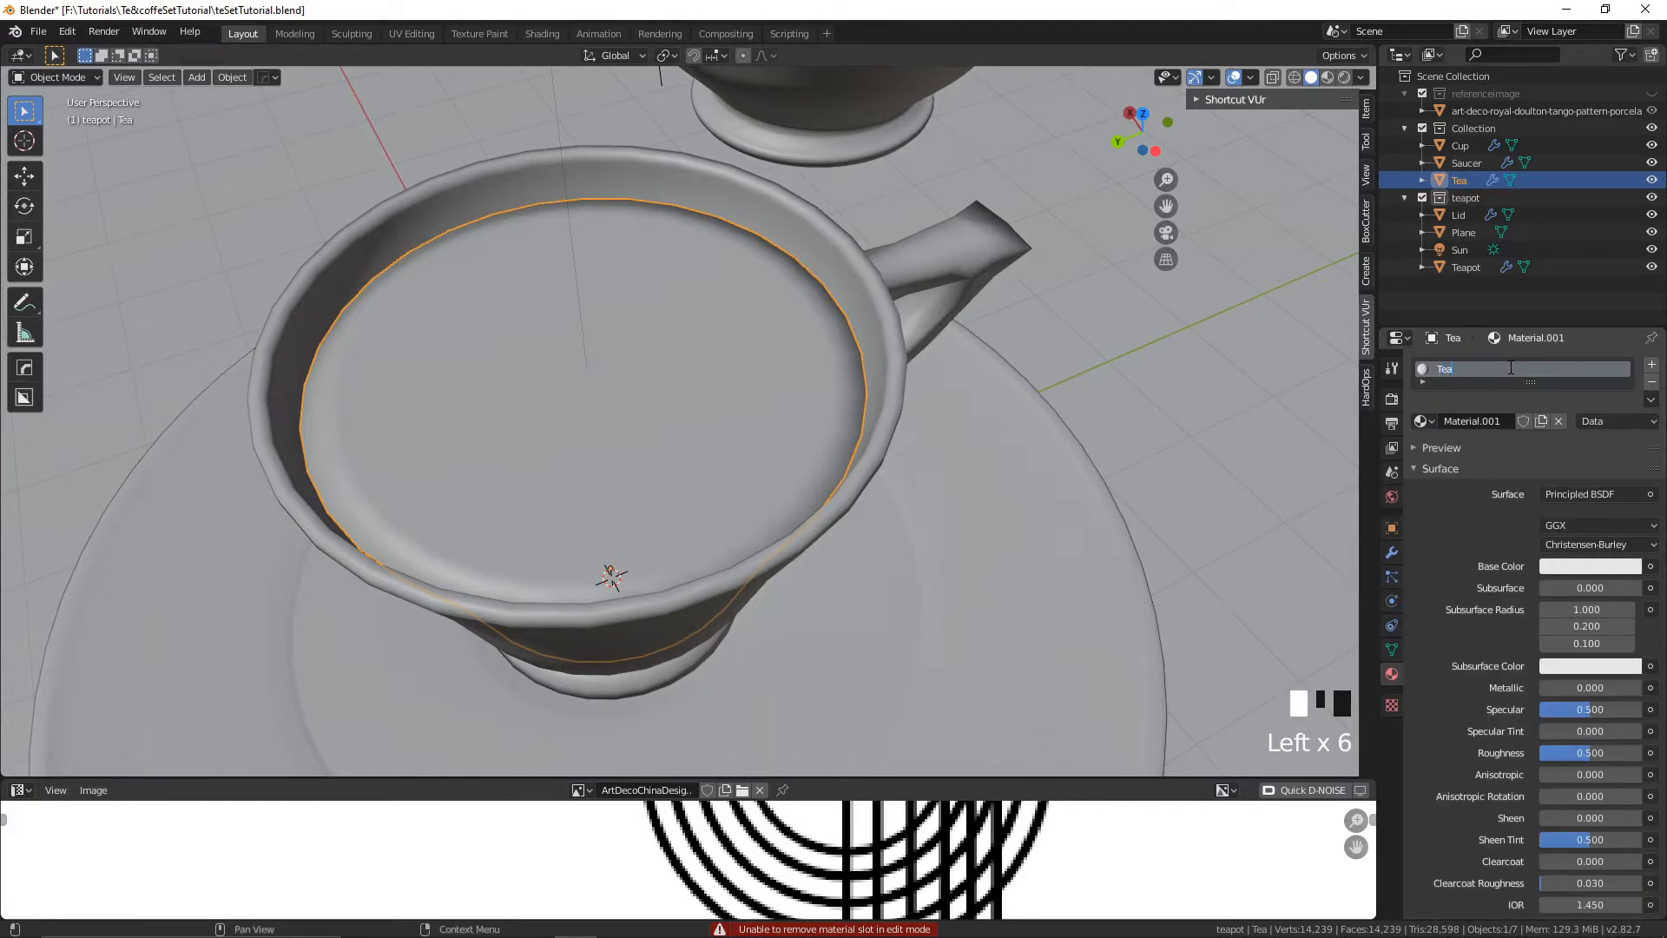
key(Return)
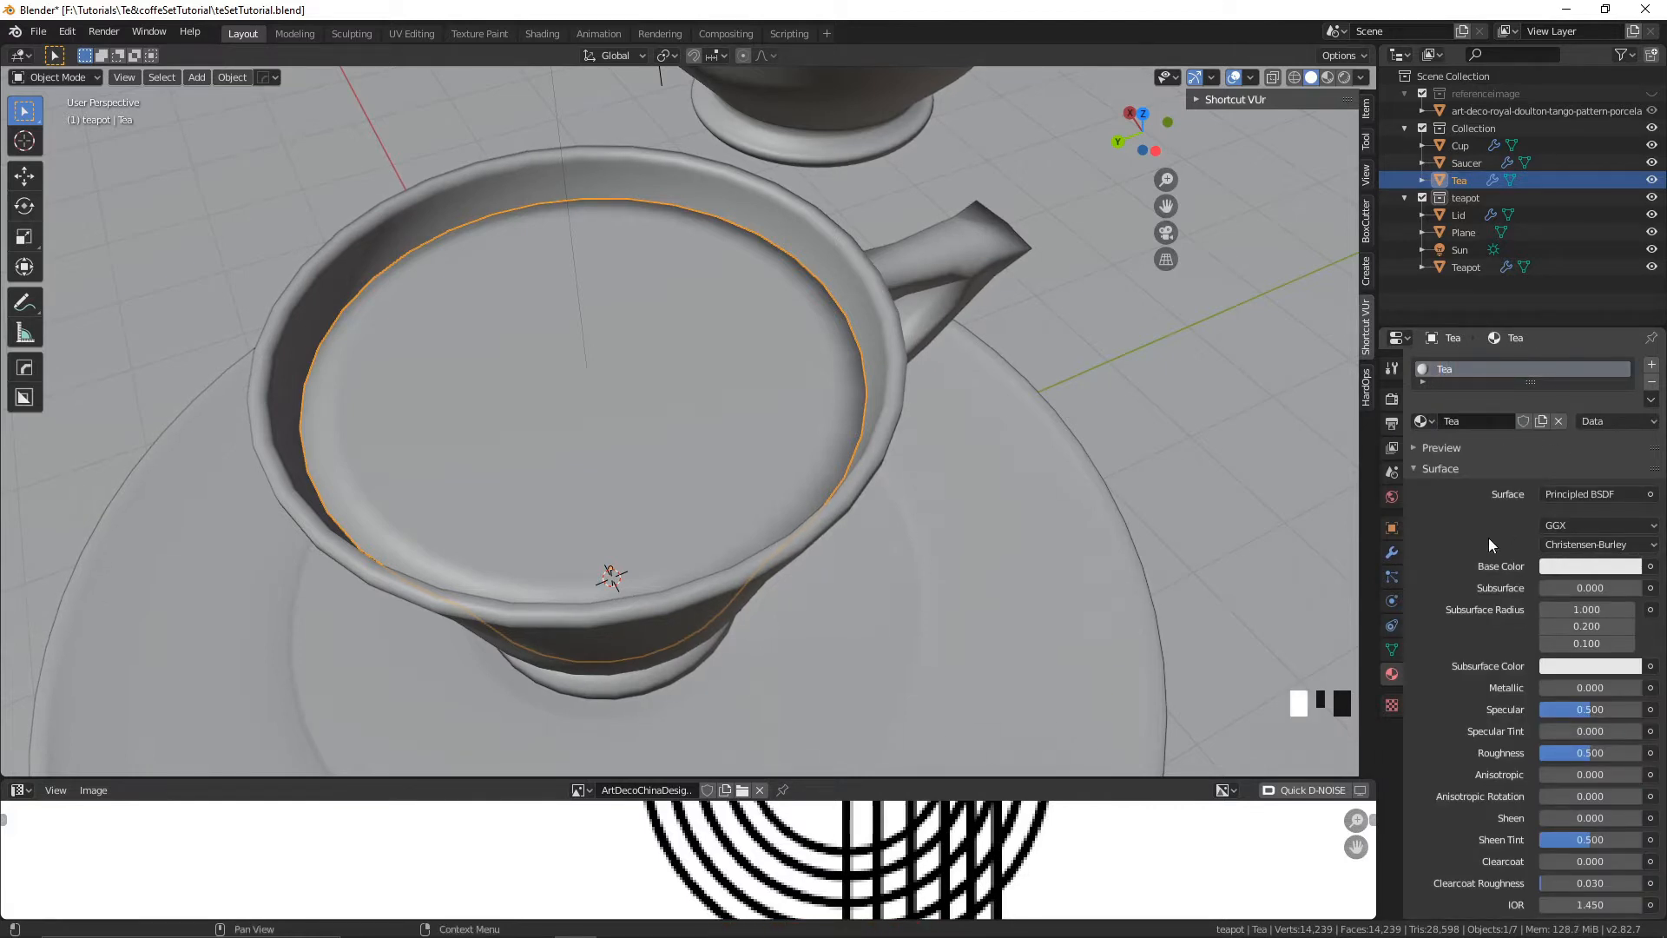
- Set the Tea material's transmission to 1.000
scroll(1492, 521, down, 2)
scroll(1500, 601, down, 7)
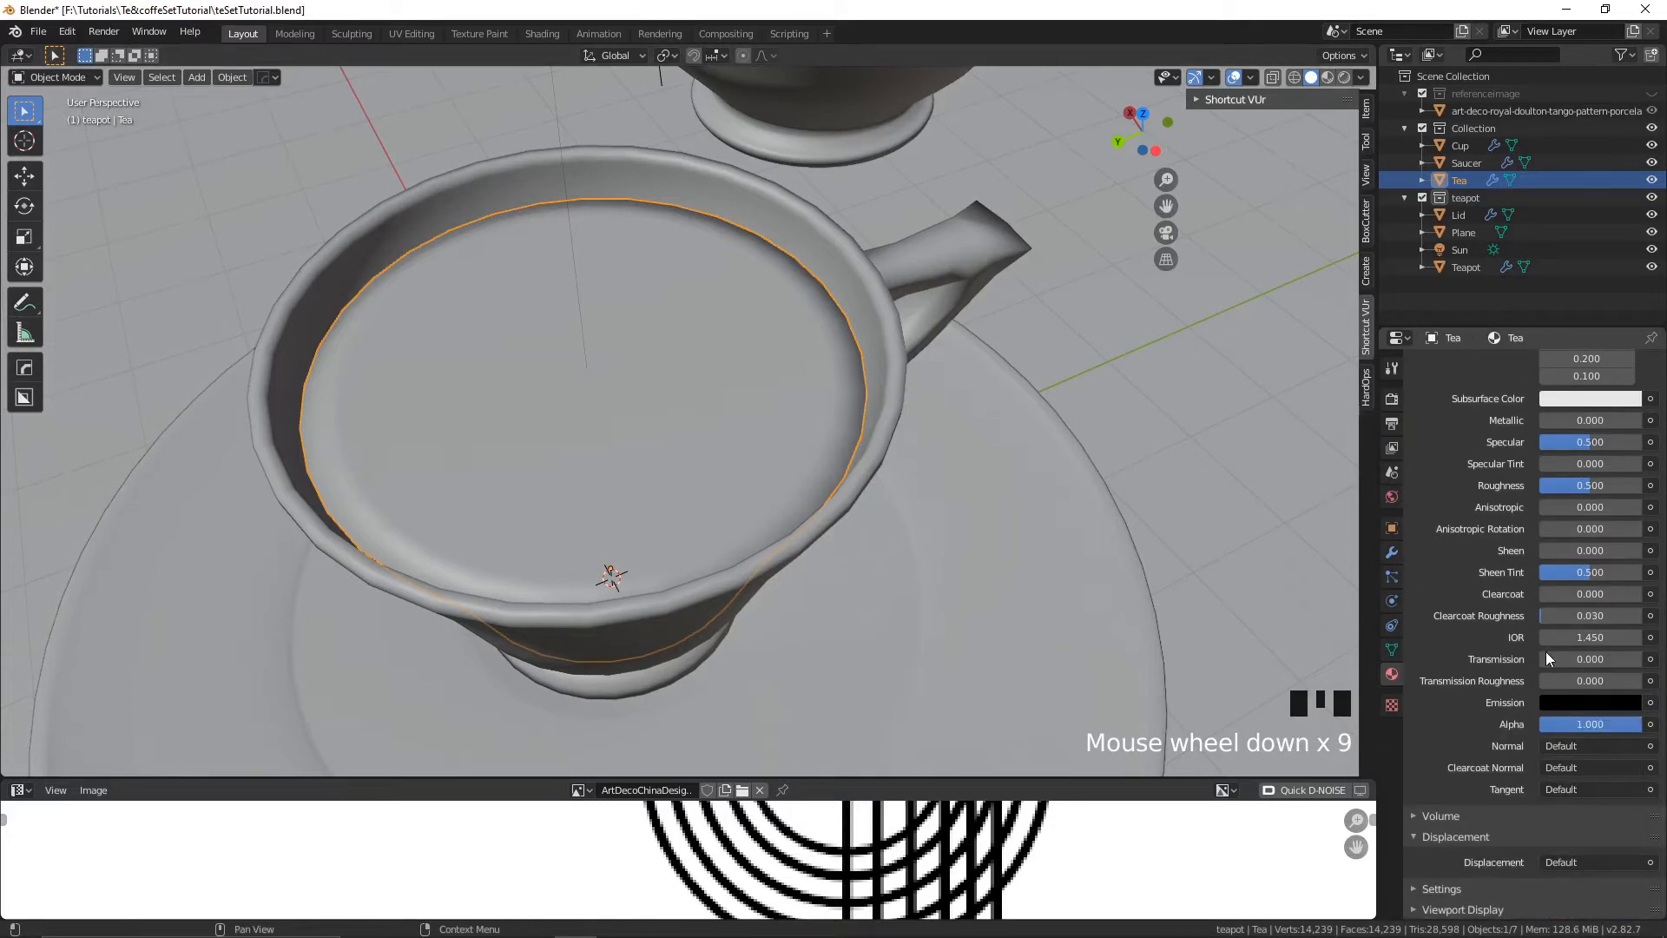
drag(1556, 660, 1632, 660)
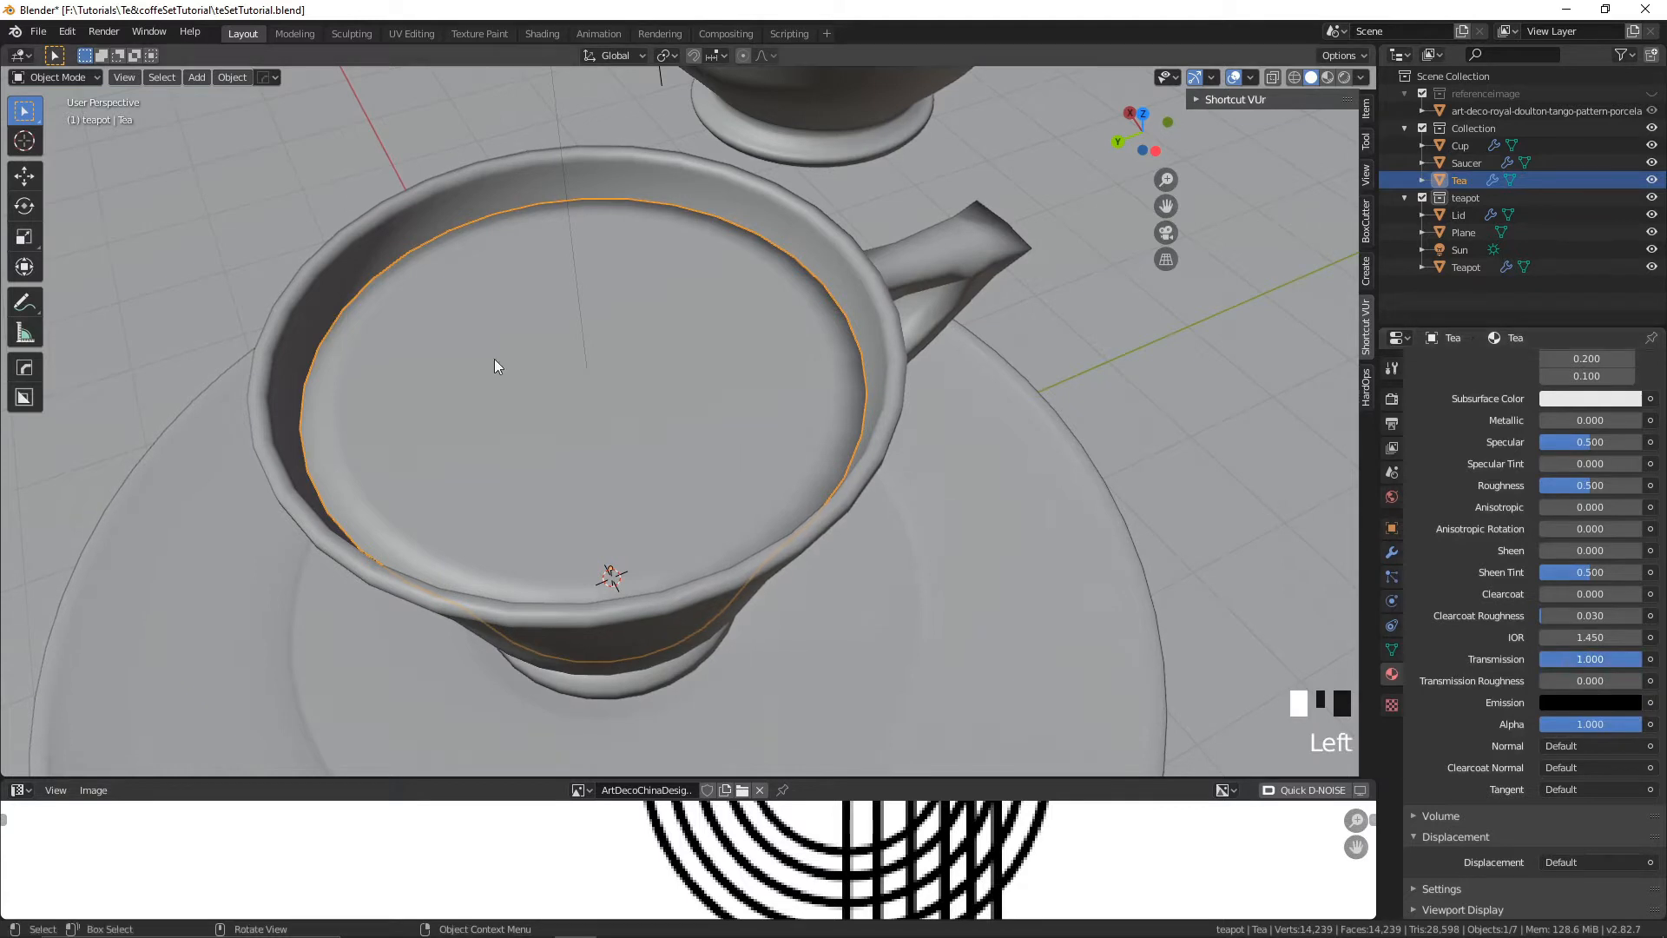
- Give the Tea material a Volume Absorption shader with a saturated yellow colour
middle_drag(895, 454, 955, 368)
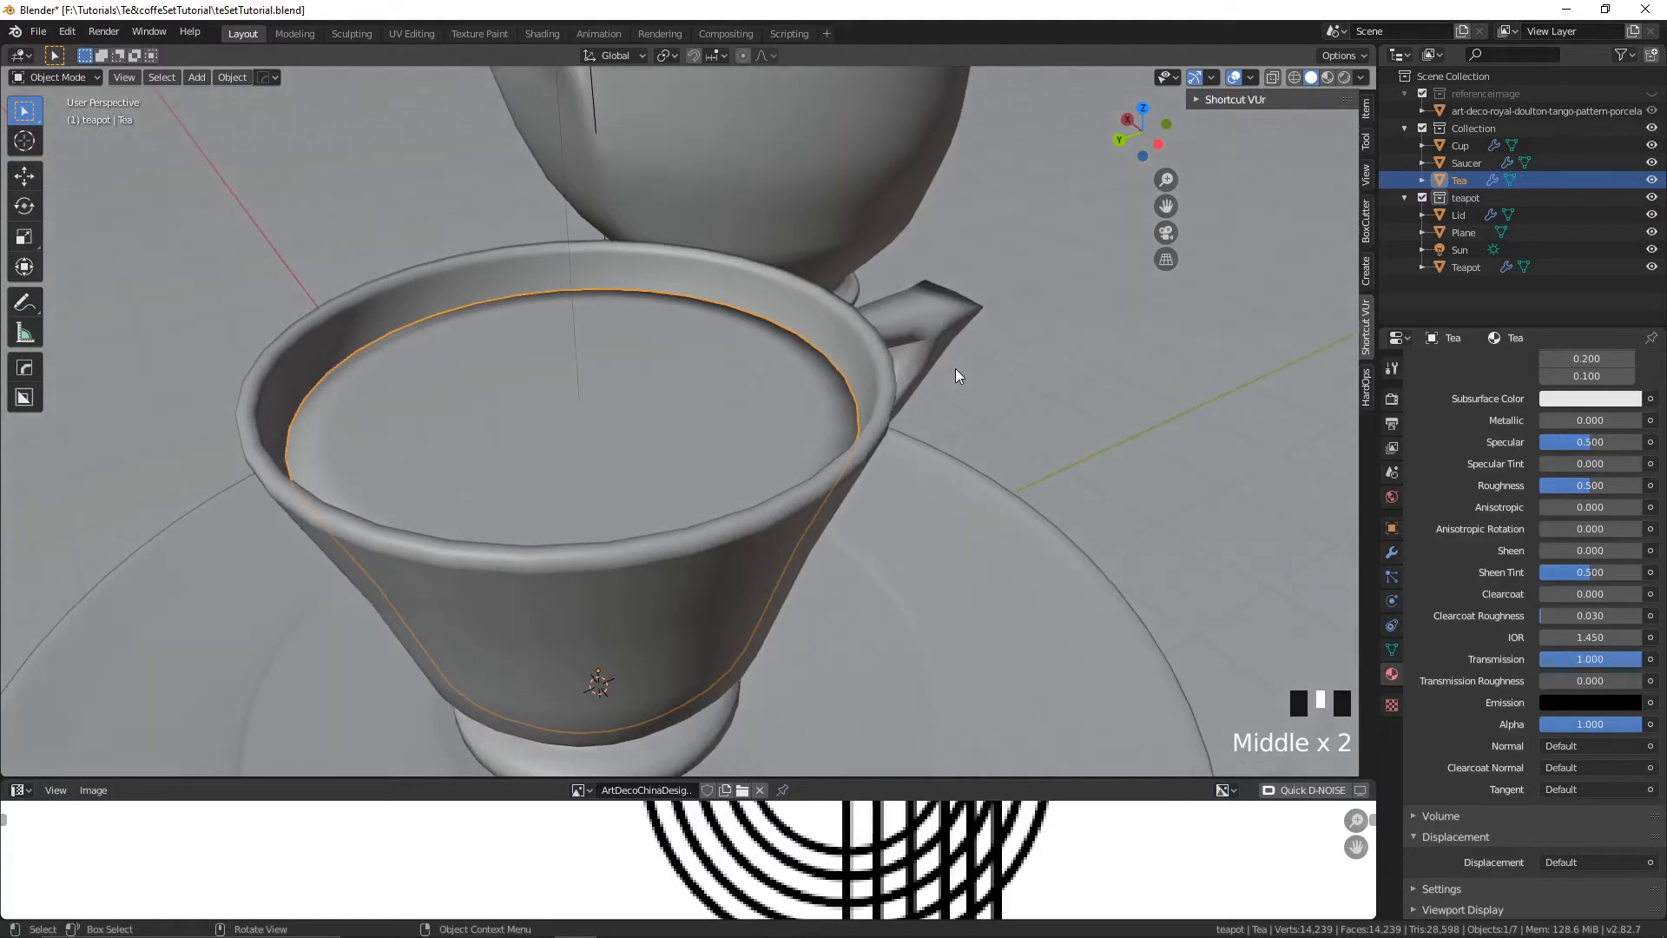
scroll(961, 372, down, 2)
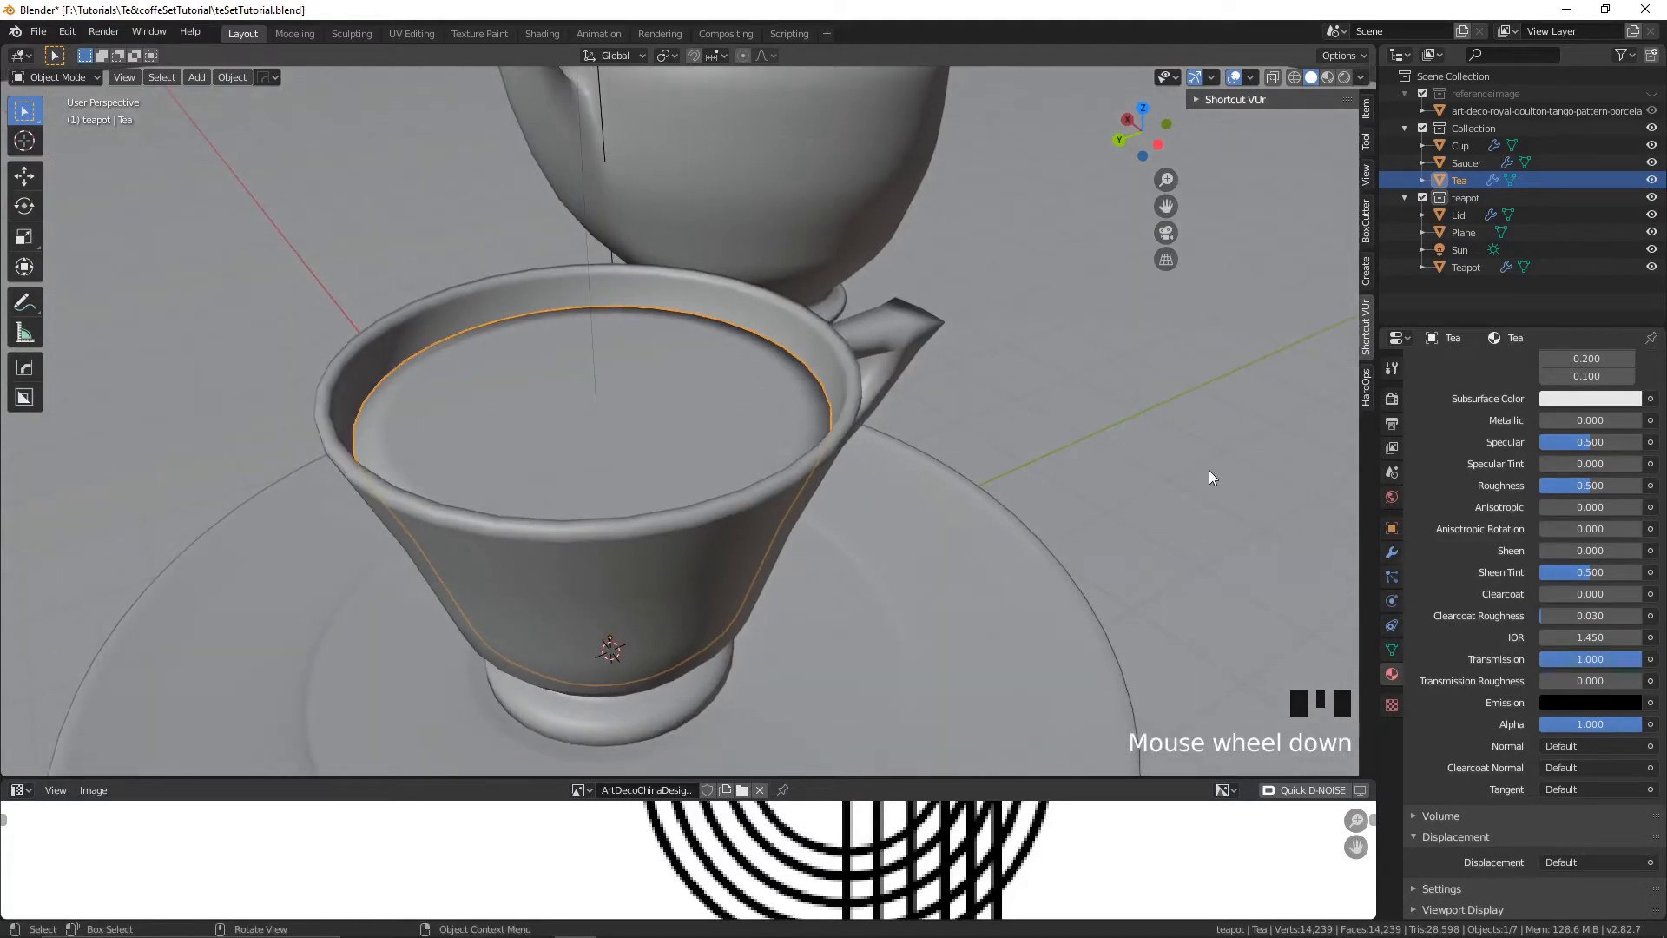
scroll(1492, 675, down, 3)
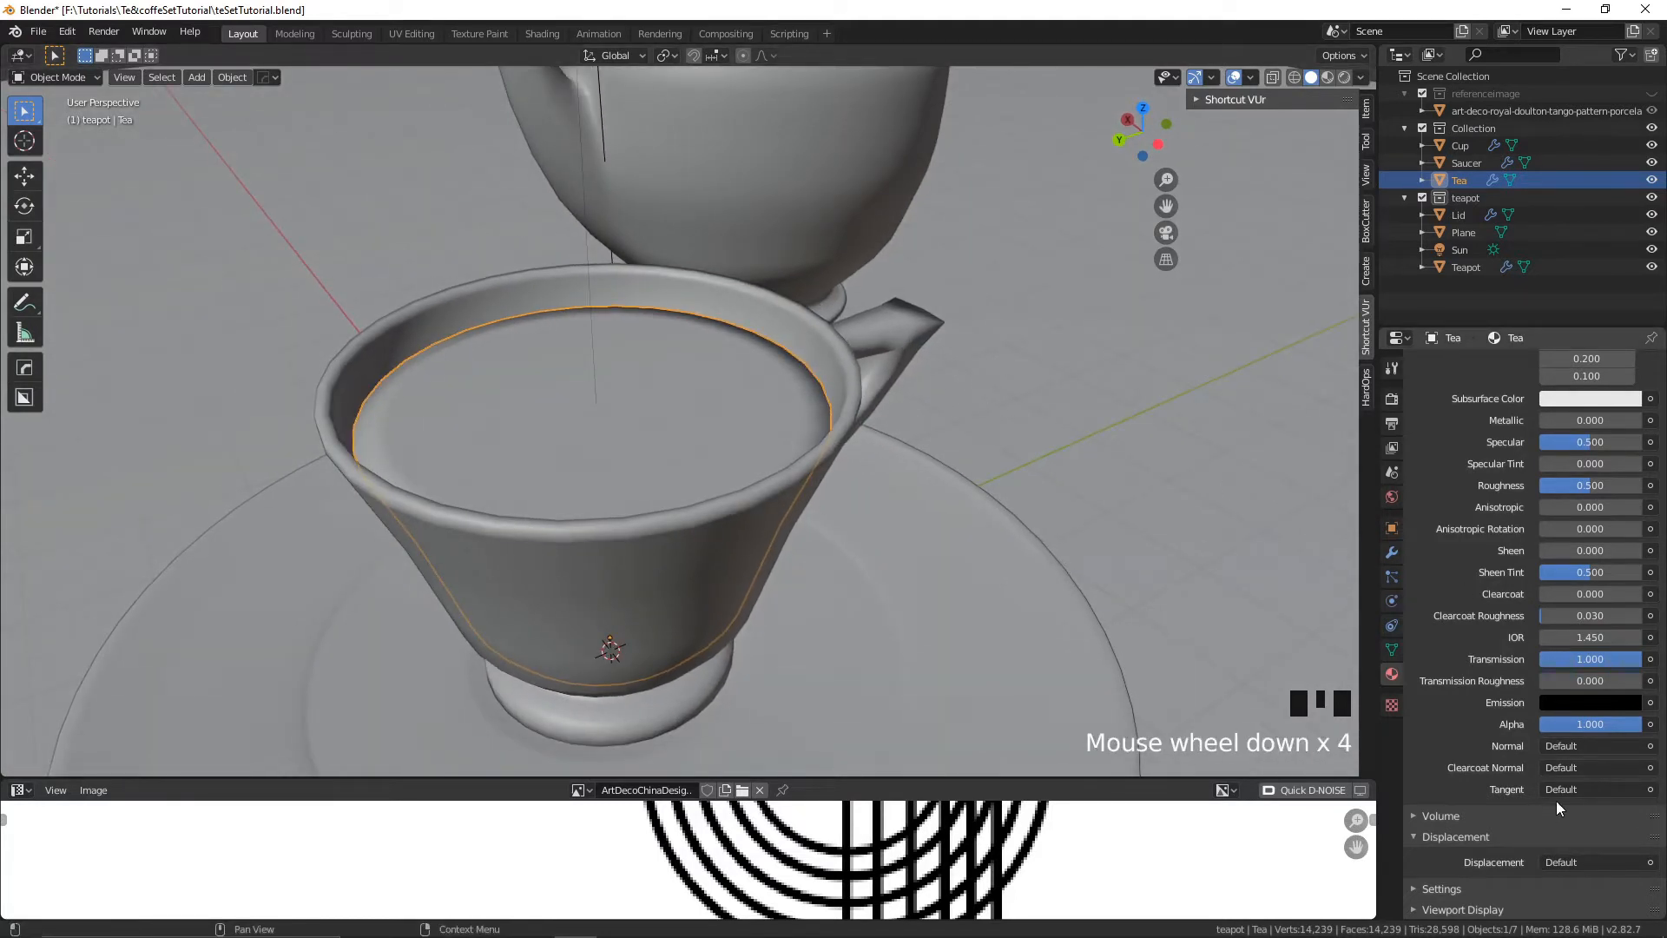
click(1414, 816)
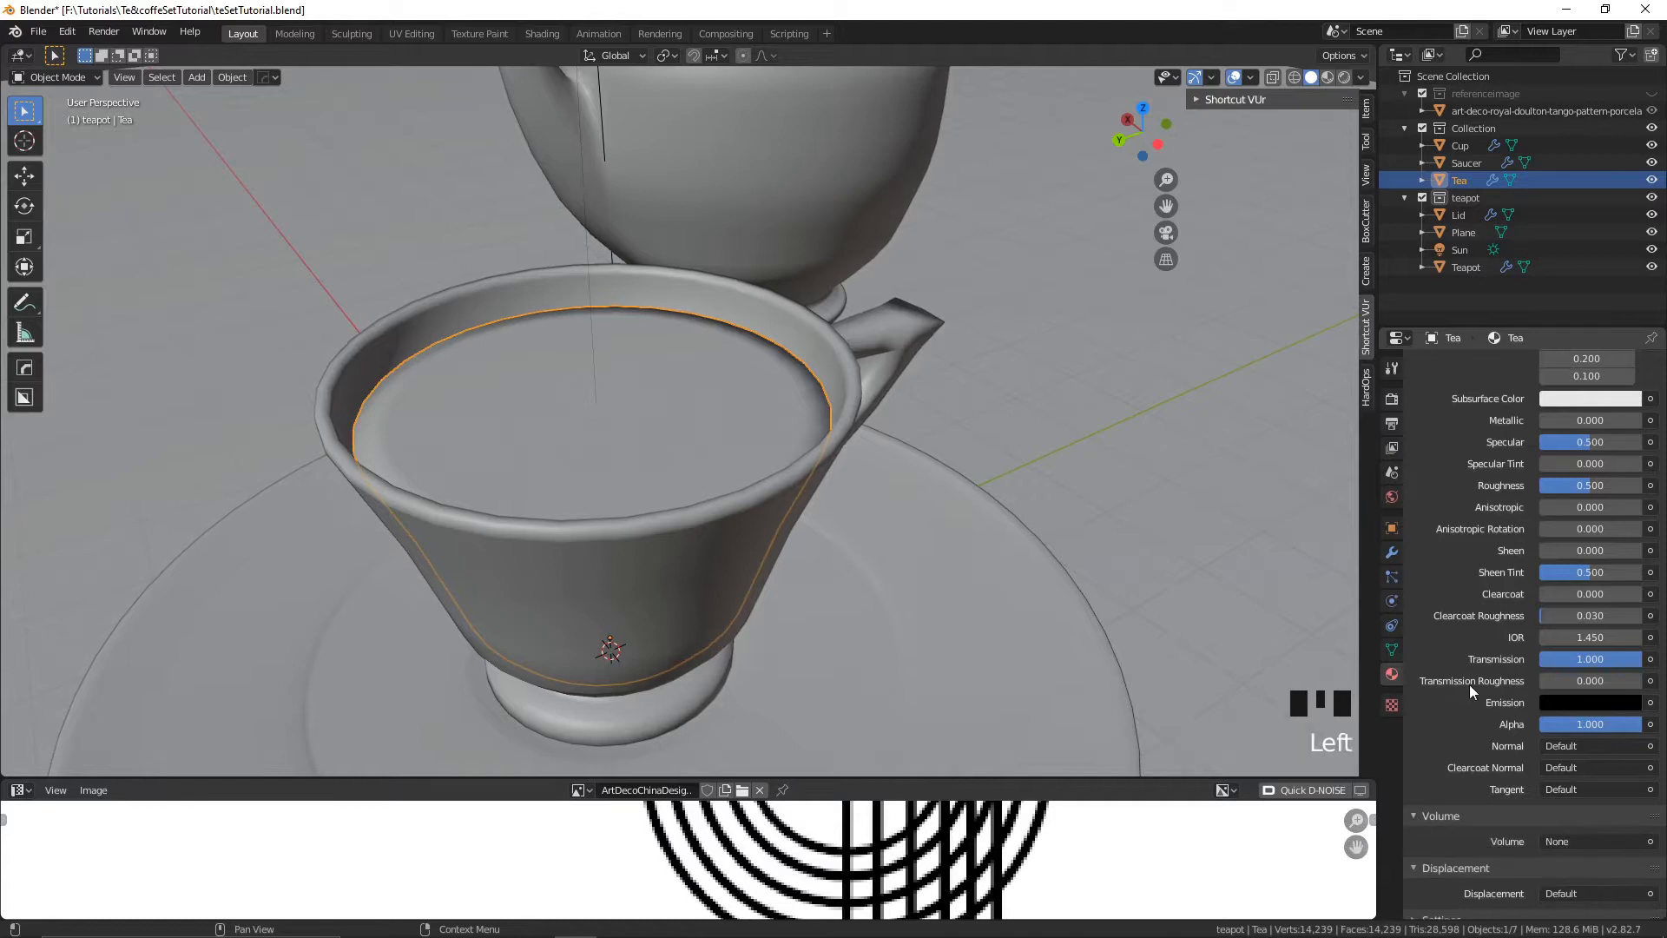
scroll(1474, 764, down, 3)
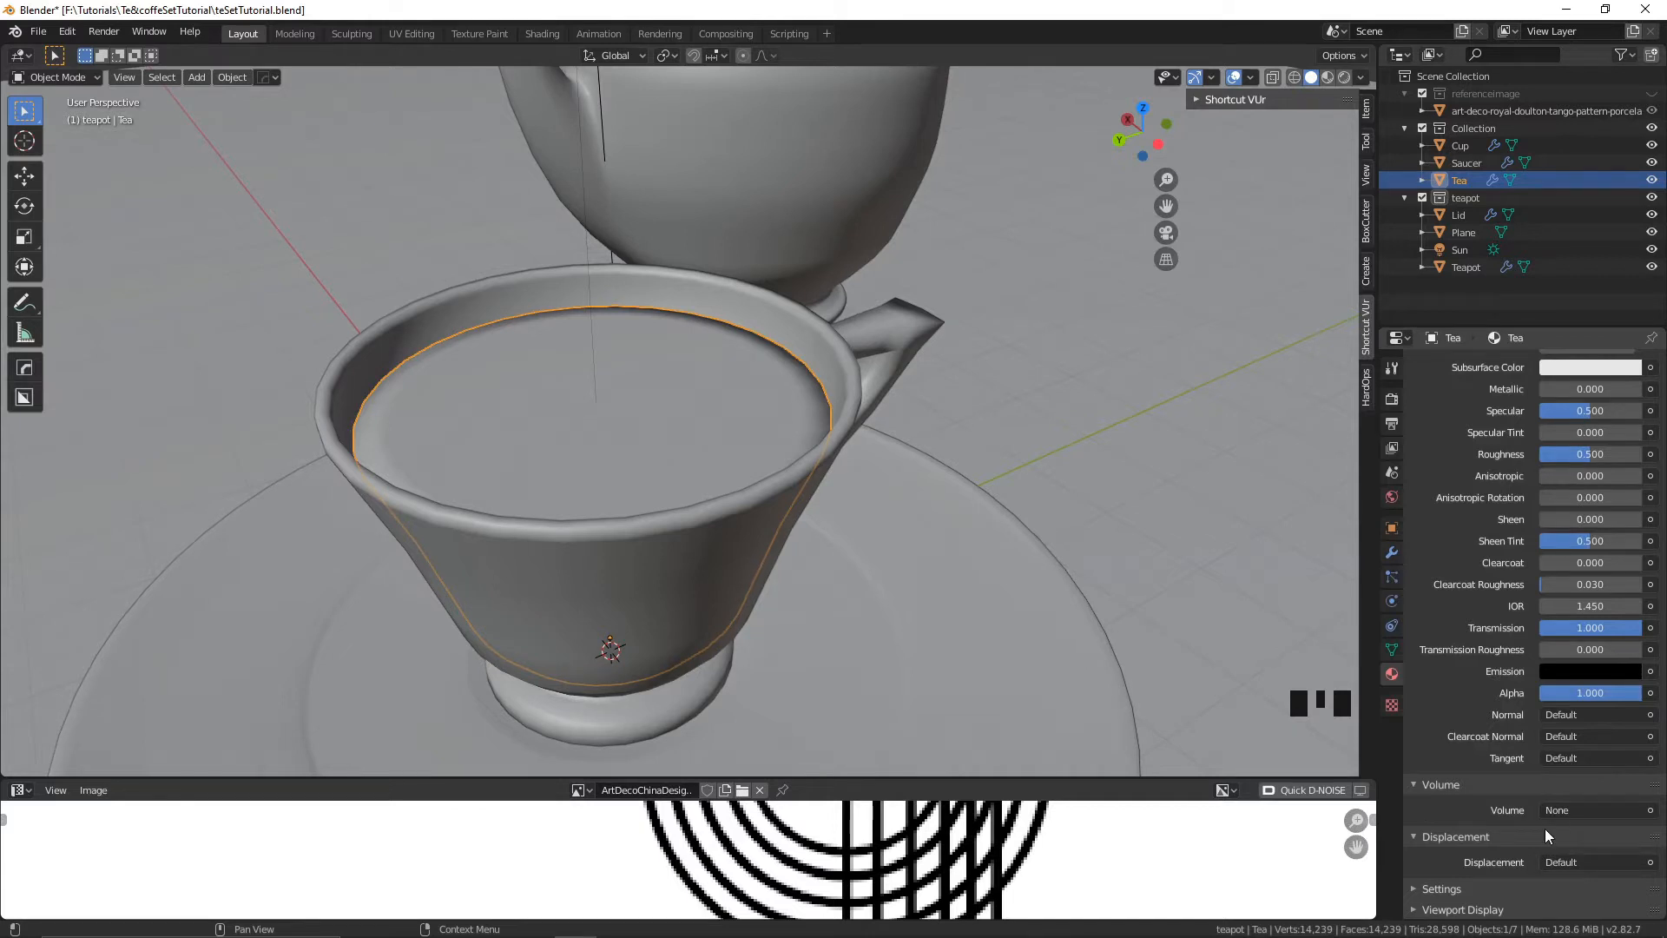
click(1586, 809)
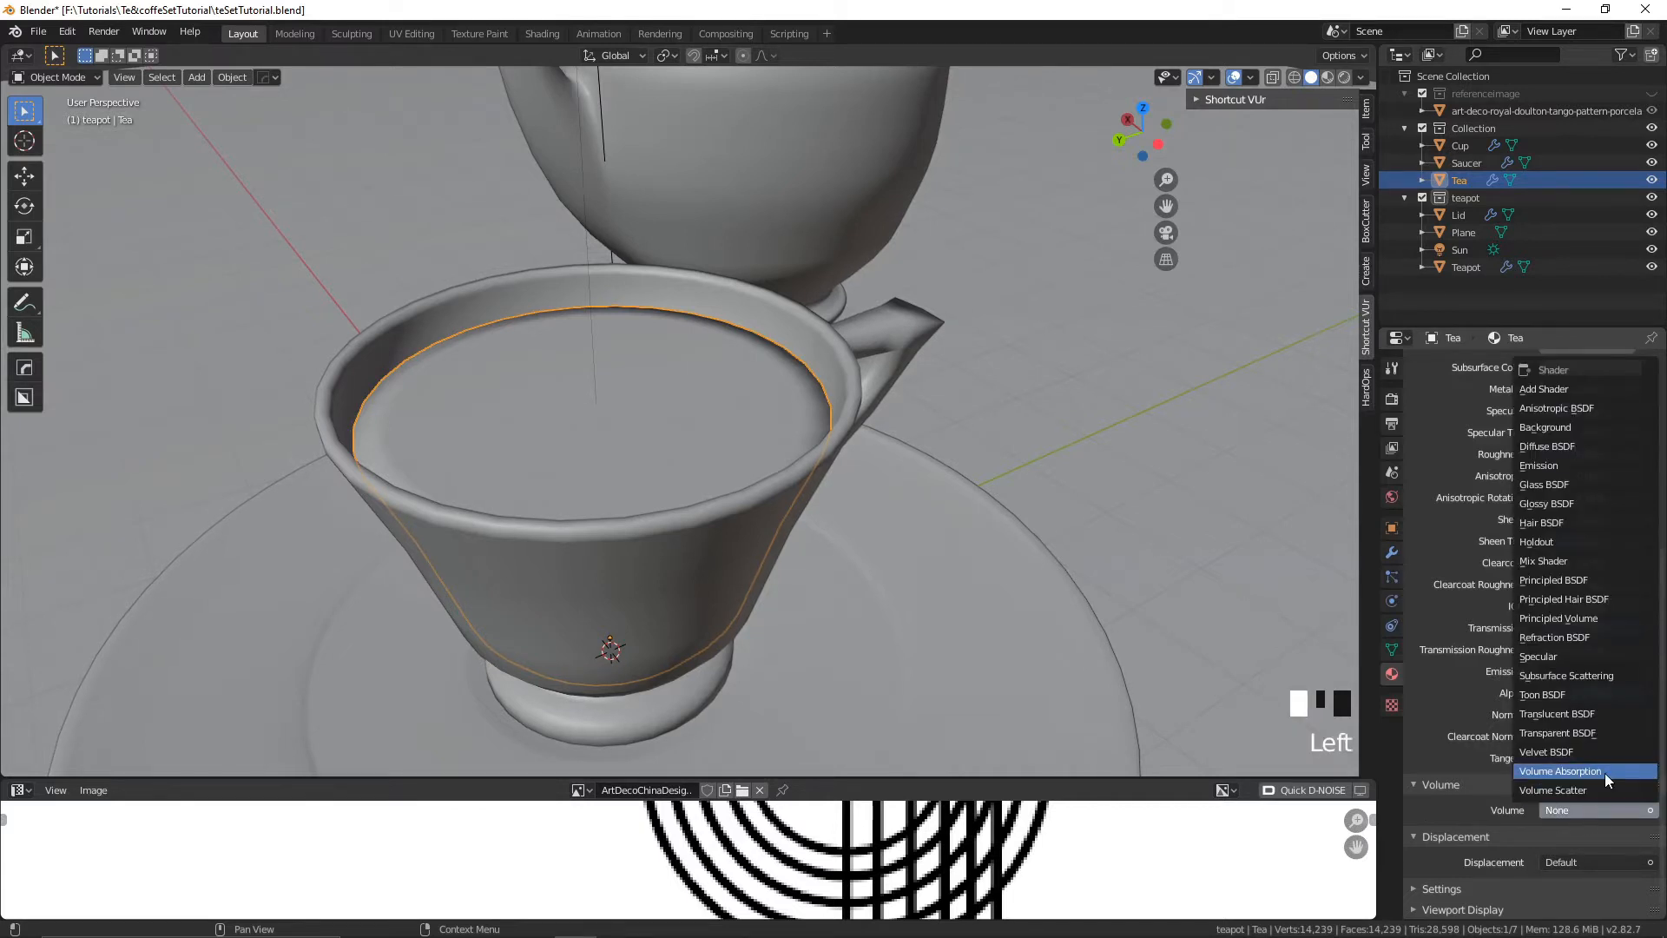
click(1605, 773)
scroll(1528, 765, down, 1)
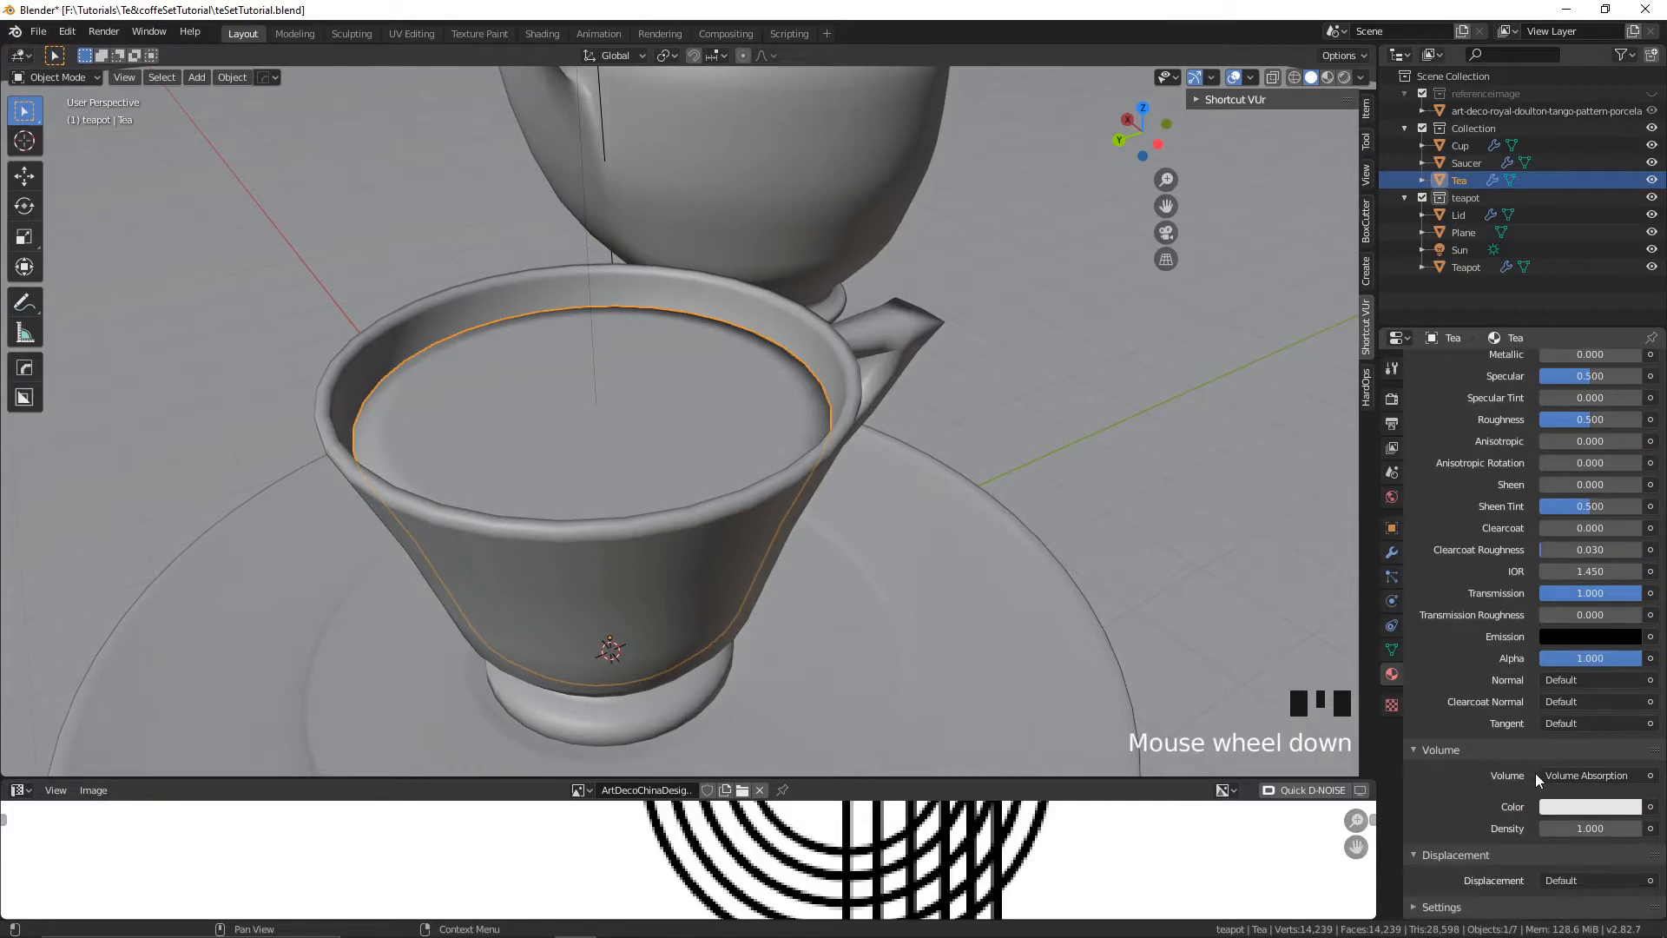
click(1588, 813)
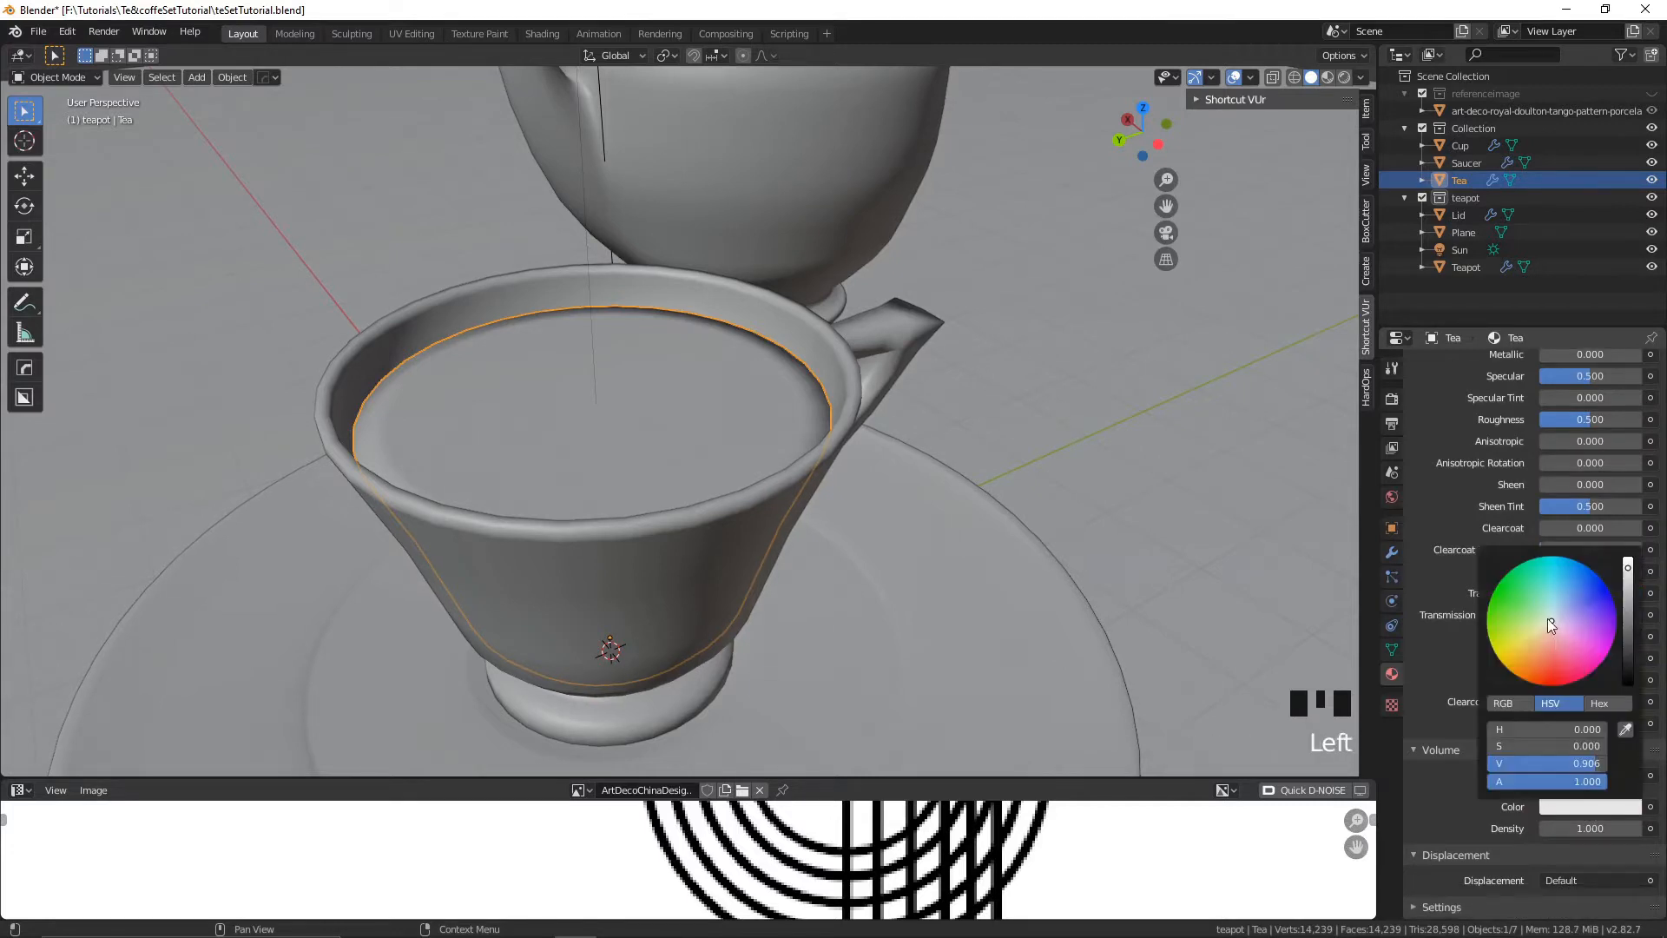
drag(1548, 618, 1501, 663)
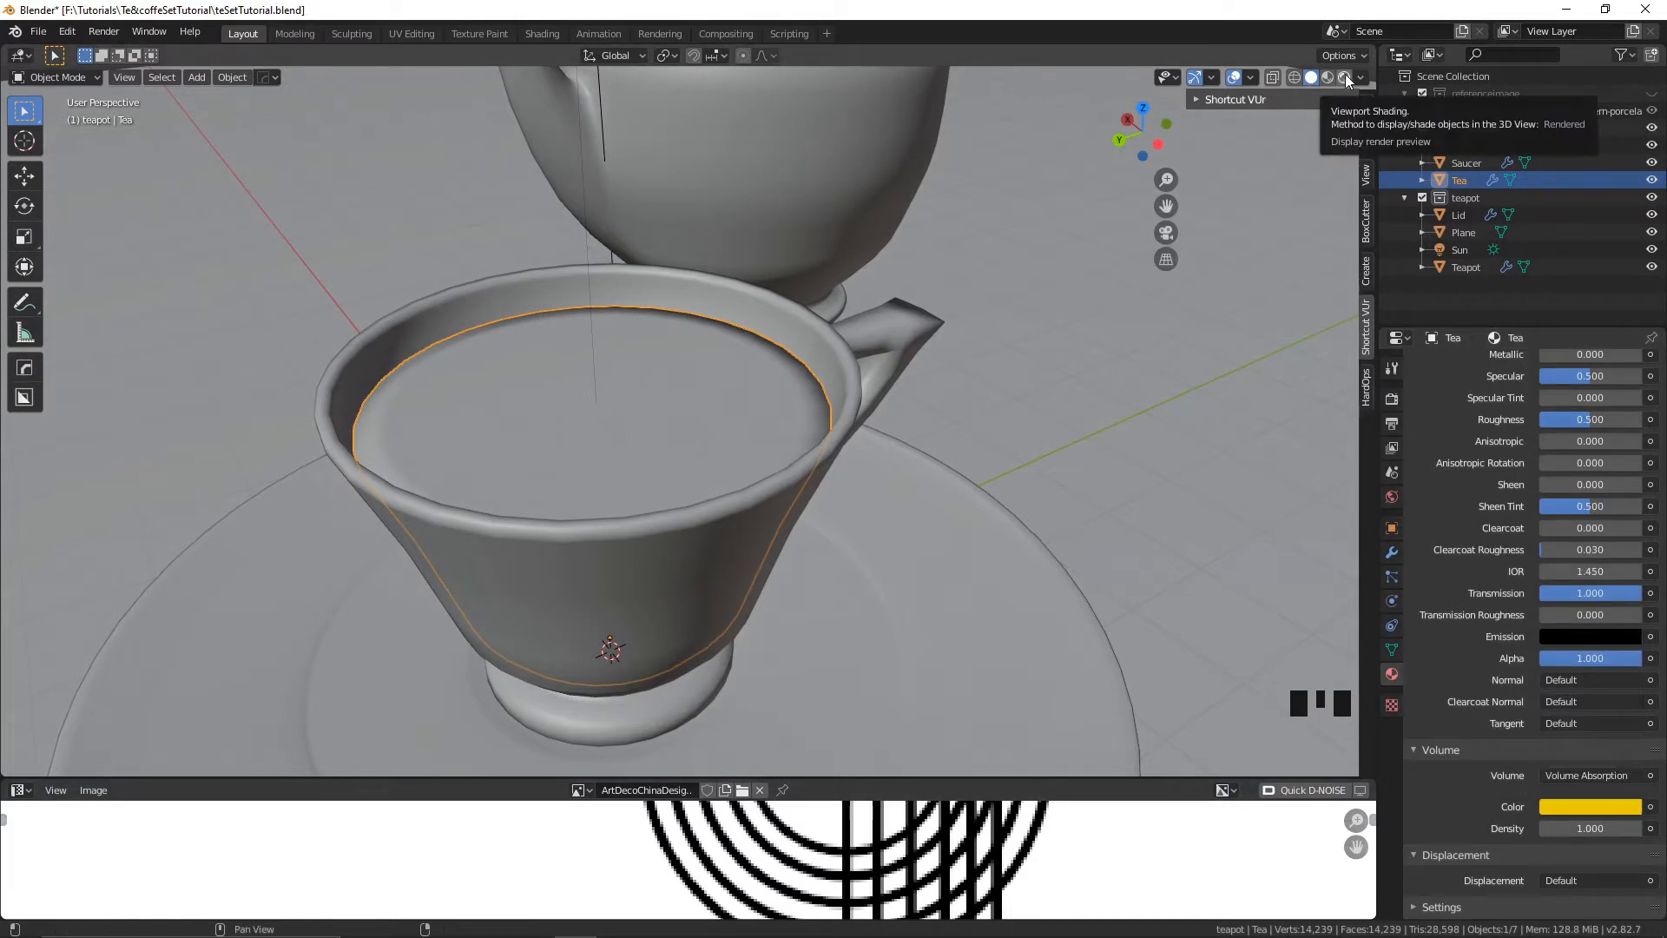
- Preview the cup in rendered shading and examine how the tea surface looks
click(1347, 80)
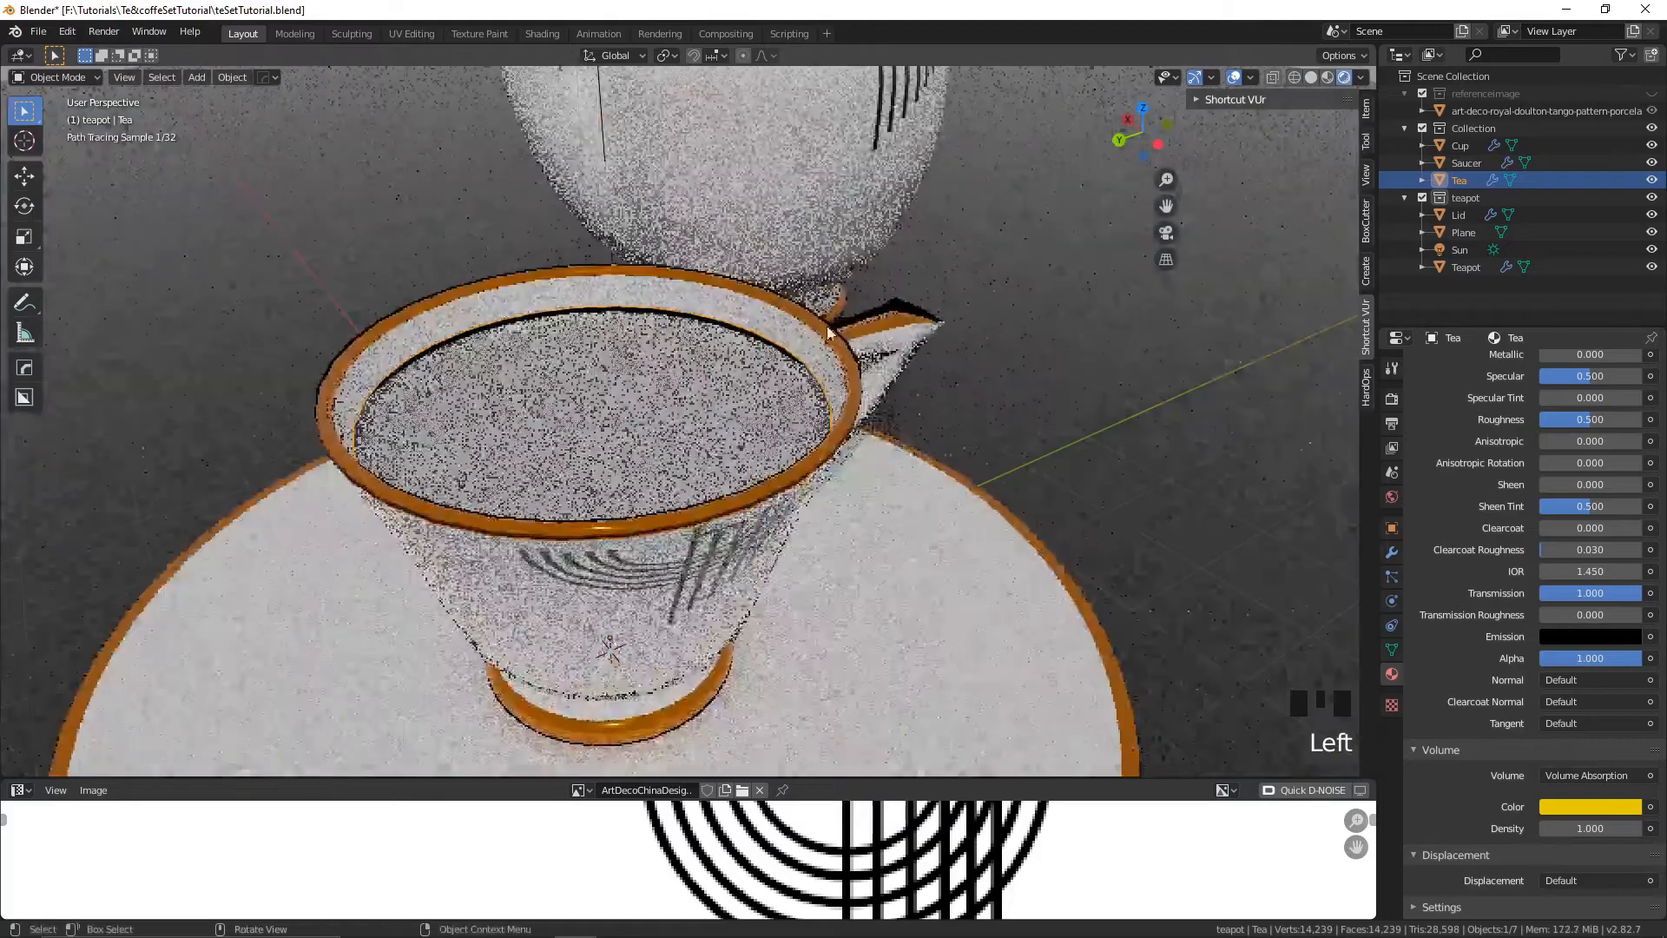
mouse_move(872, 357)
middle_down()
mouse_move(793, 391)
mouse_move(808, 330)
middle_up()
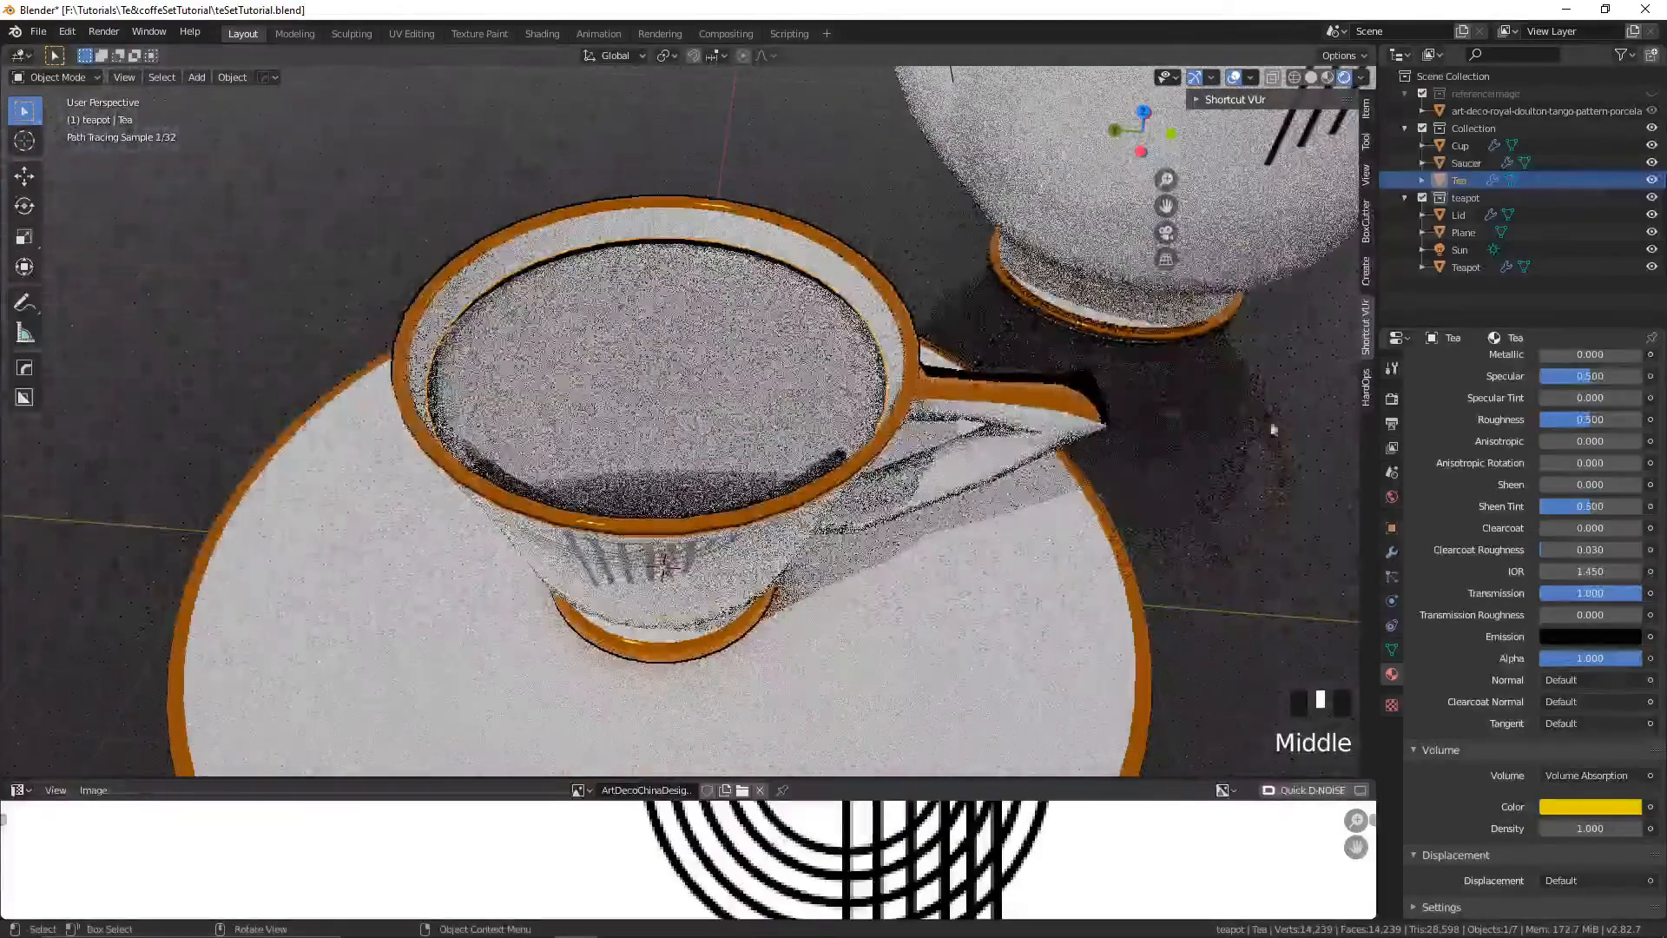
scroll(1461, 434, up, 2)
middle_drag(663, 362, 964, 348)
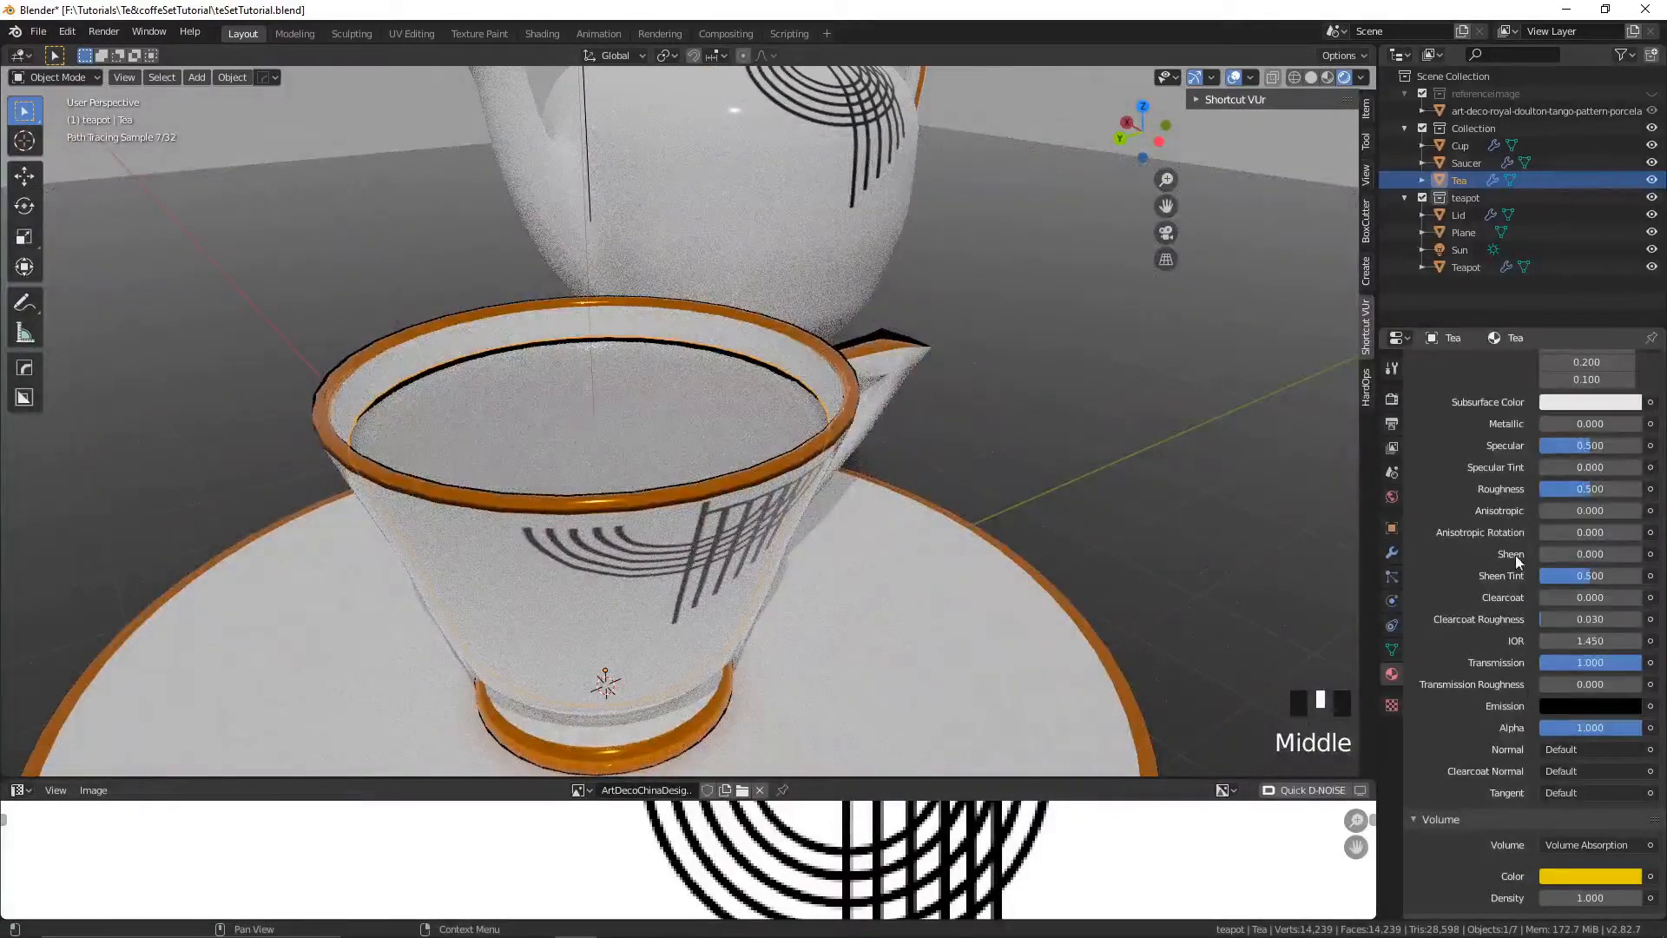
- Set the Tea material's roughness to 0.000
scroll(1515, 555, up, 1)
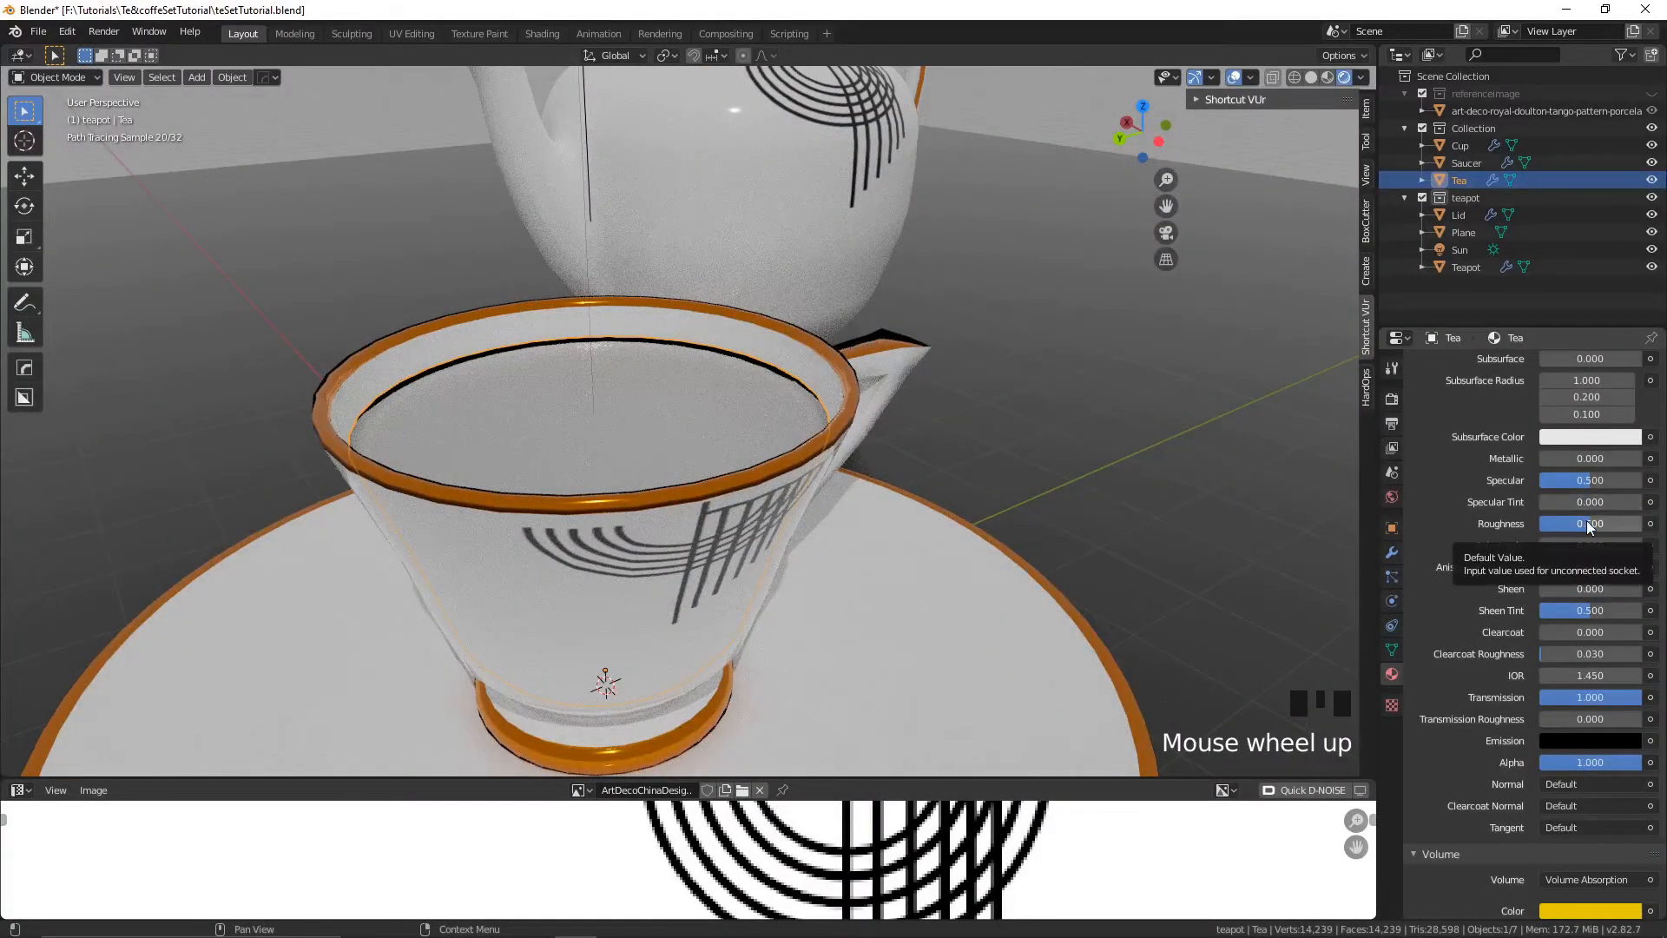
drag(1590, 524, 1537, 525)
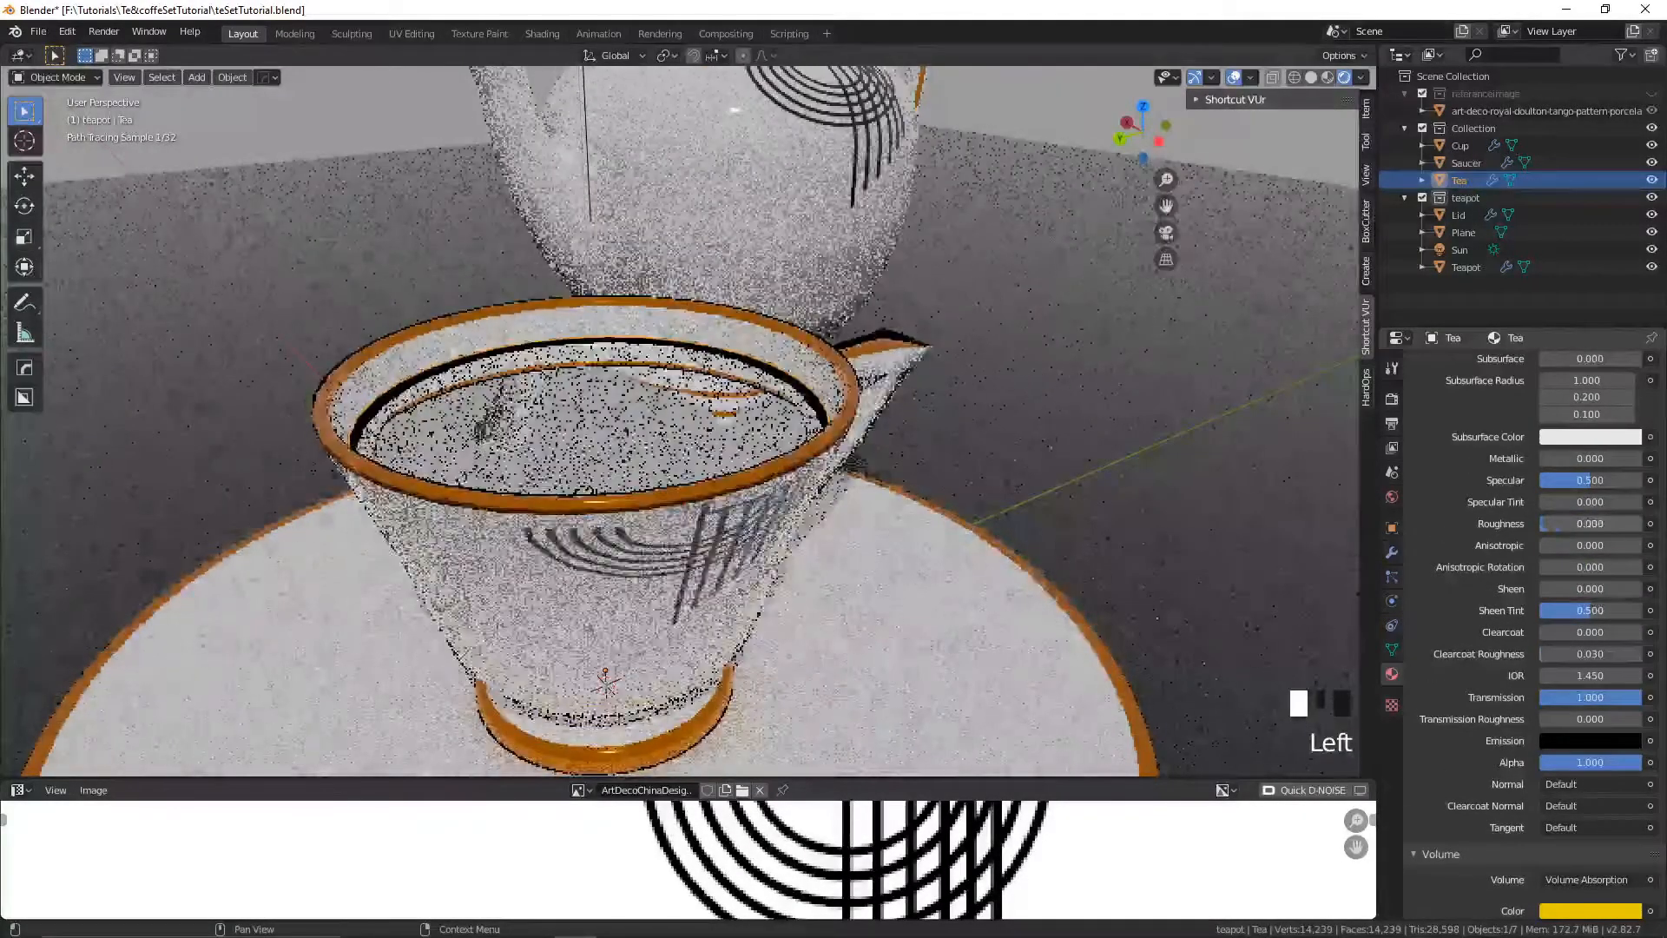
middle_drag(830, 335, 823, 408)
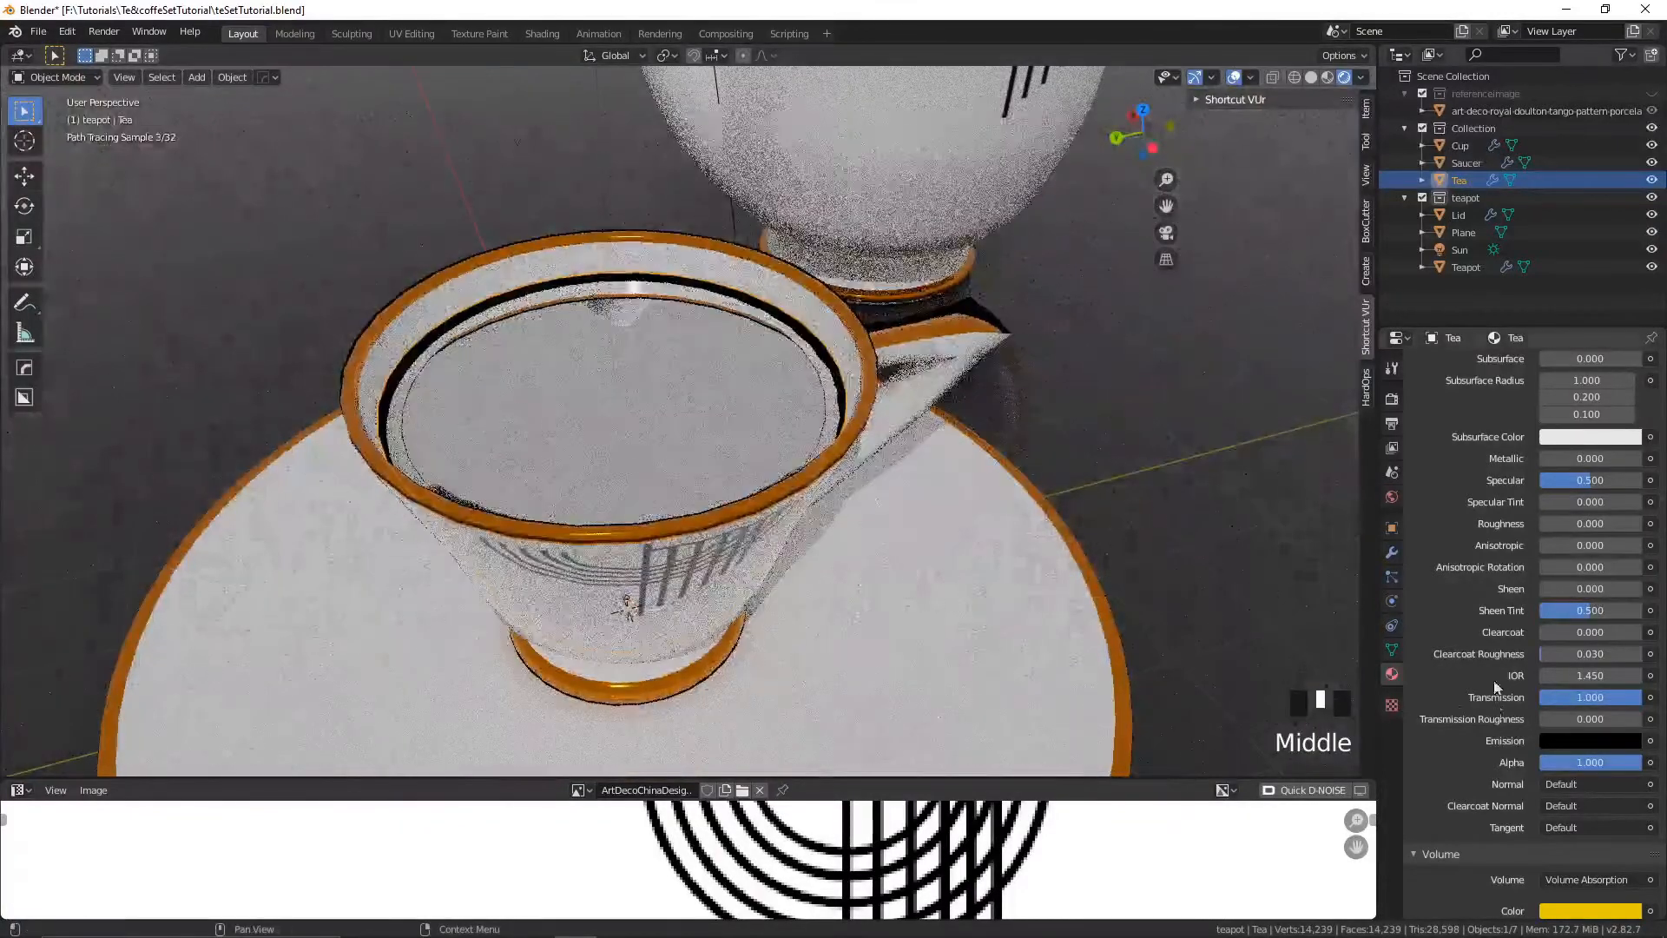
- Set the density of the Tea material's volume absorption to 7.600
scroll(1546, 676, down, 5)
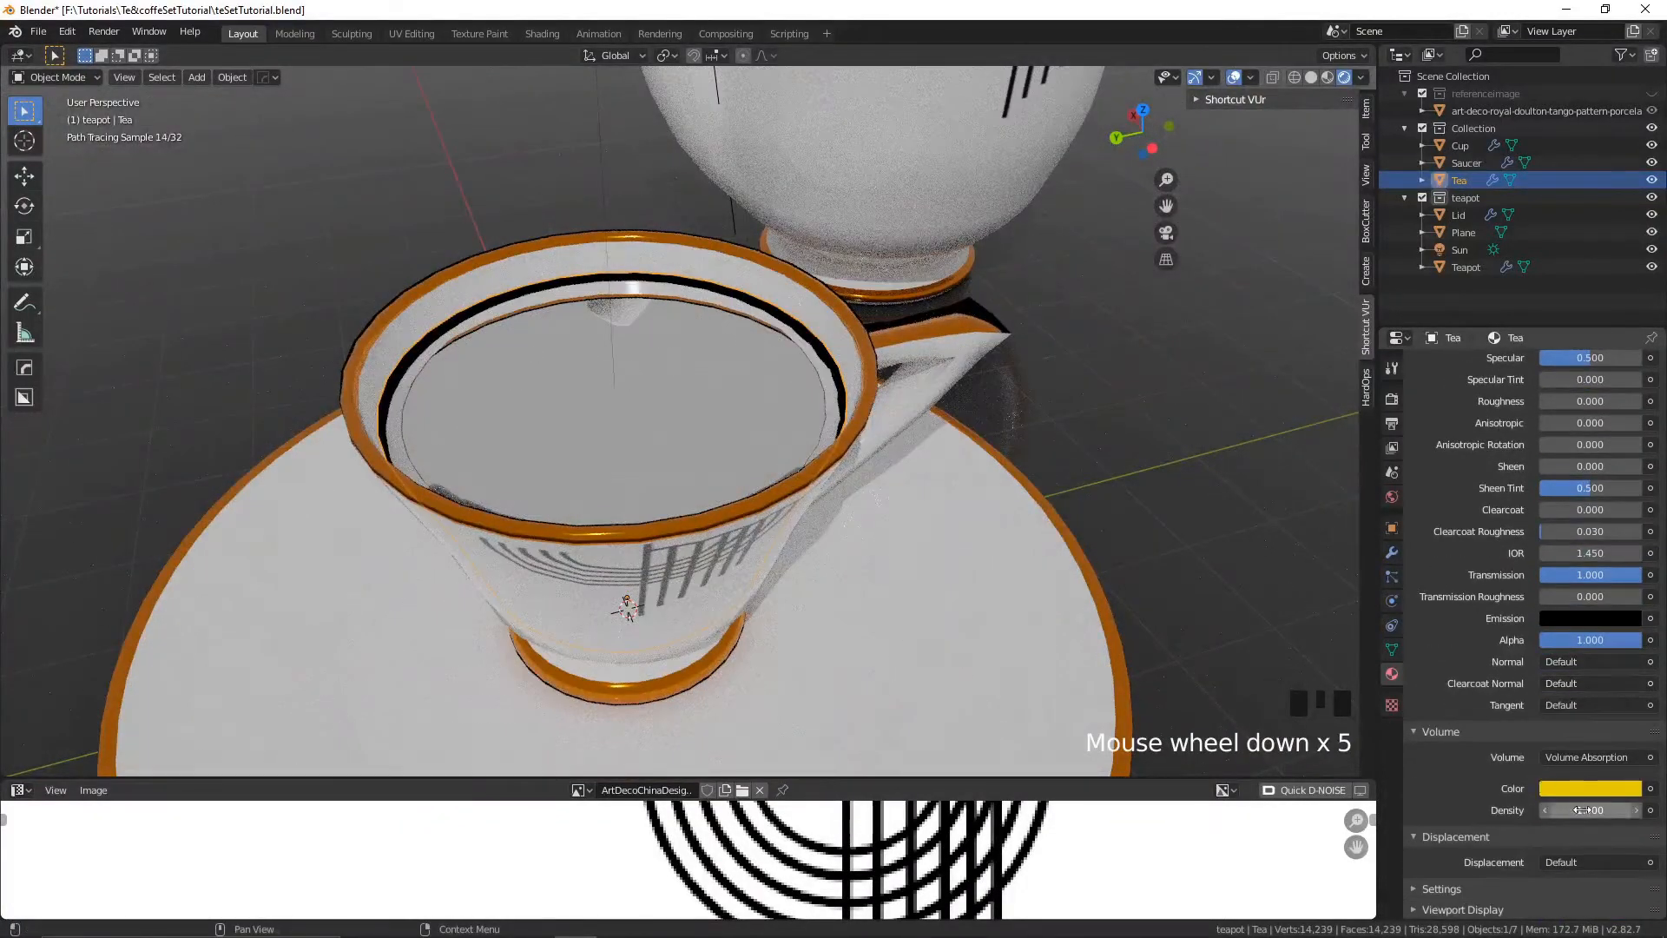
drag(1582, 810, 1636, 810)
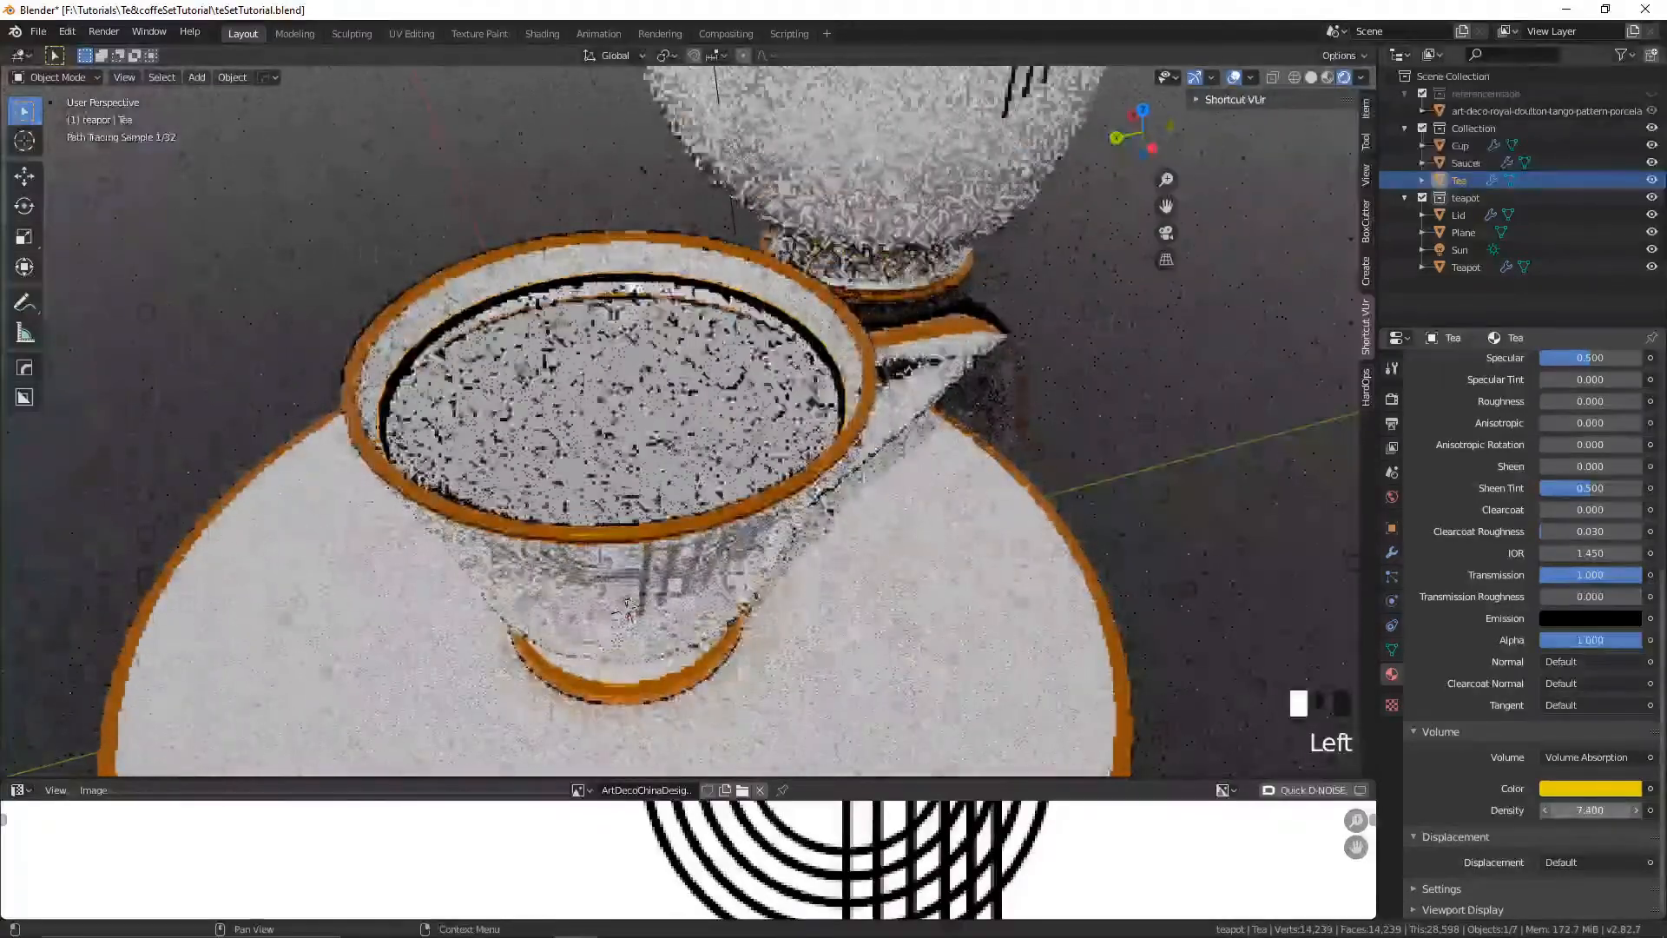
middle_drag(733, 487, 669, 536)
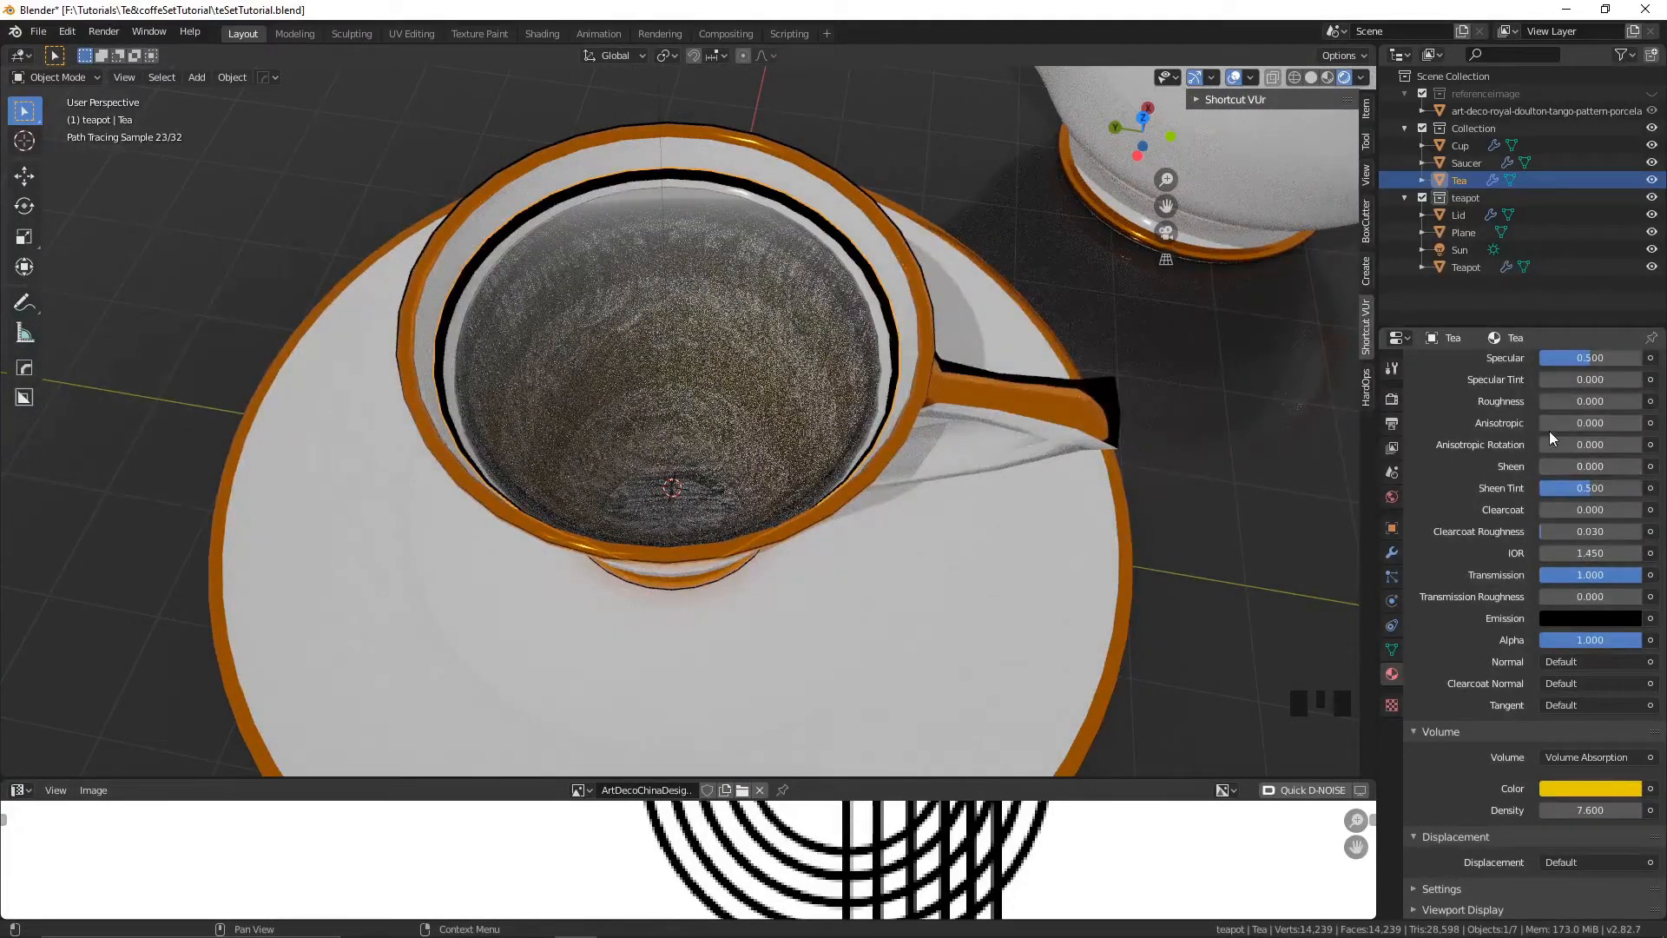
- Set the Tea material's roughness to 0.050 and examine the rendered tea from several angles
drag(1555, 401, 1569, 401)
middle_drag(662, 399, 745, 346)
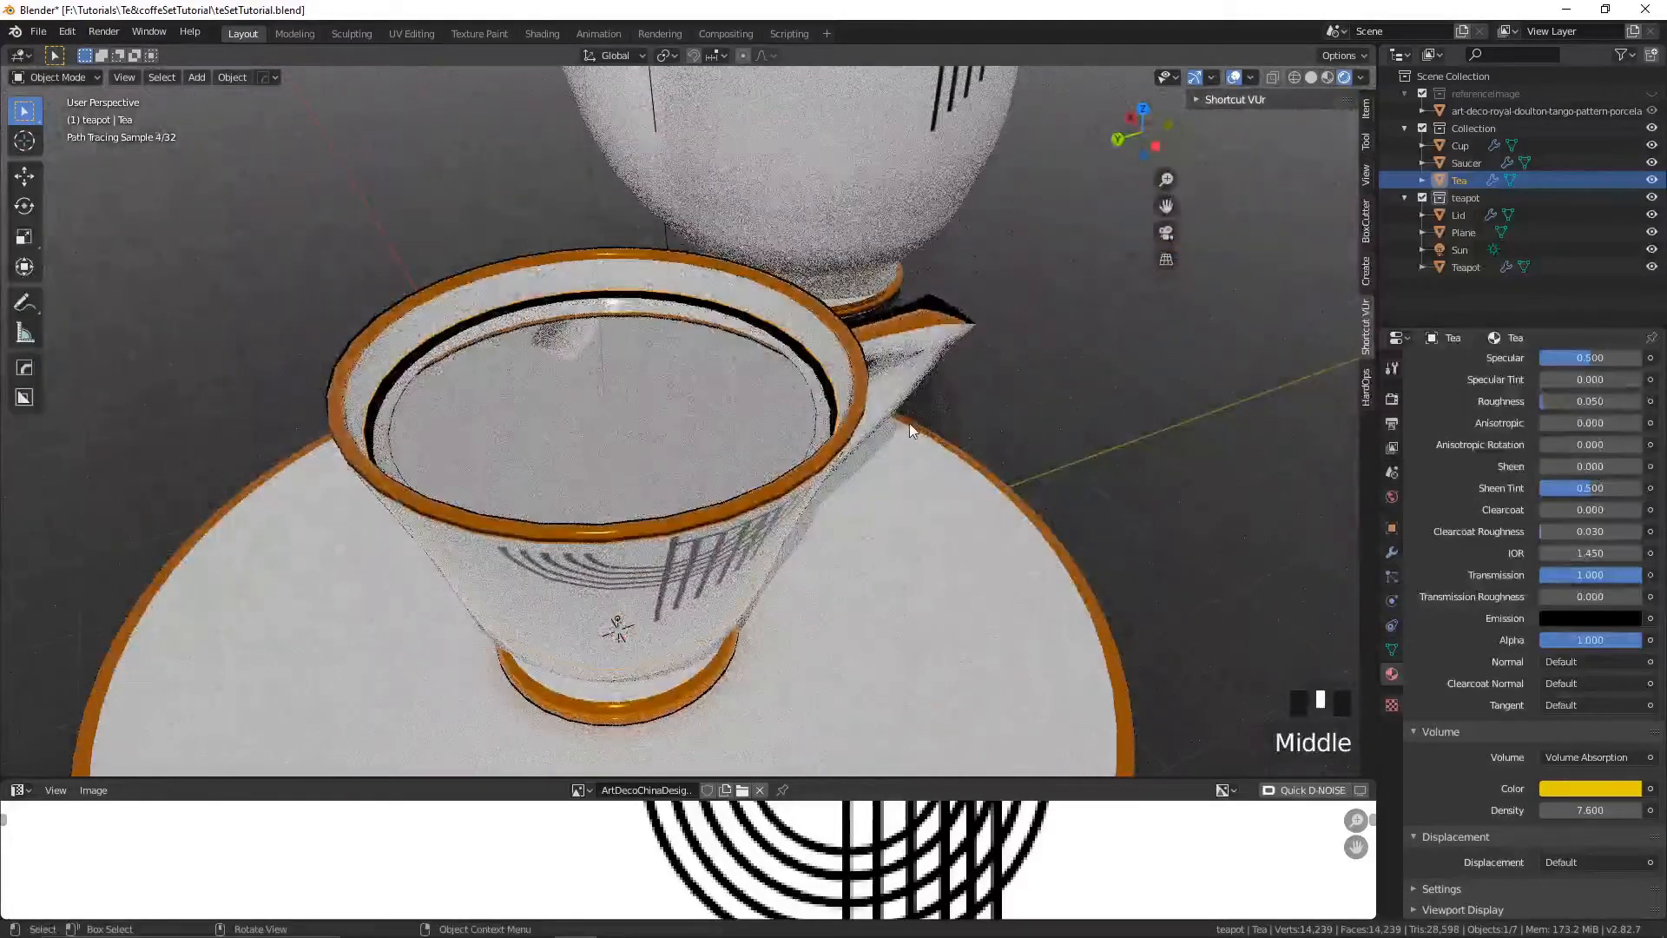
middle_drag(910, 424, 644, 476)
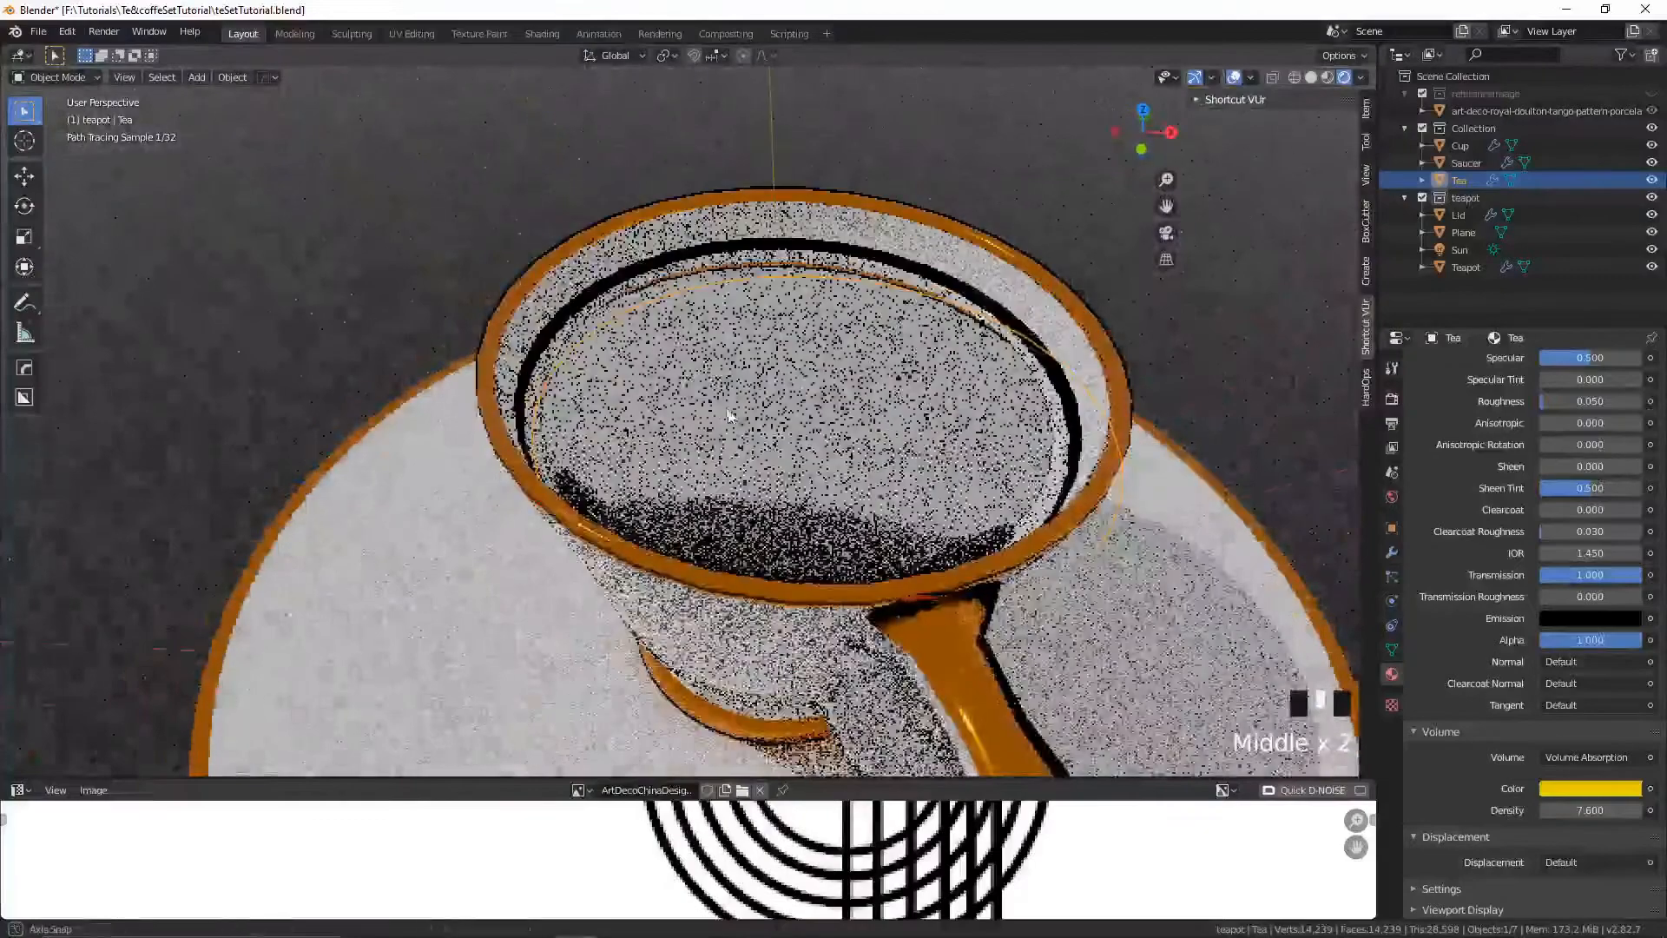
middle_drag(768, 426, 559, 471)
scroll(837, 424, up, 2)
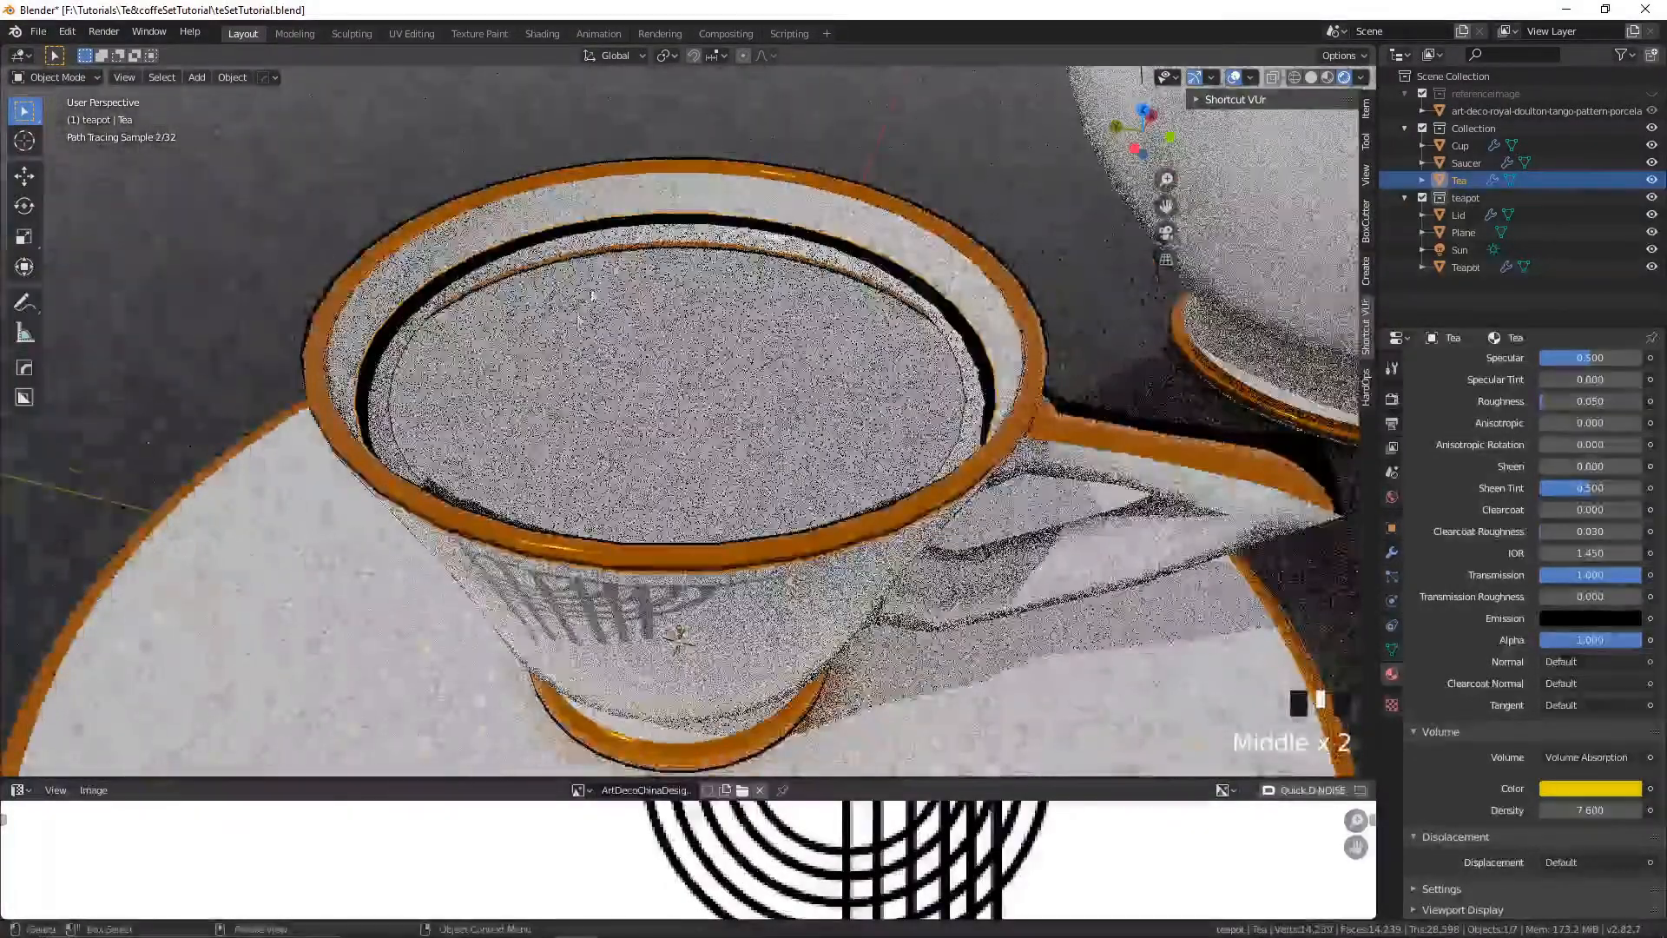
middle_drag(819, 293, 701, 382)
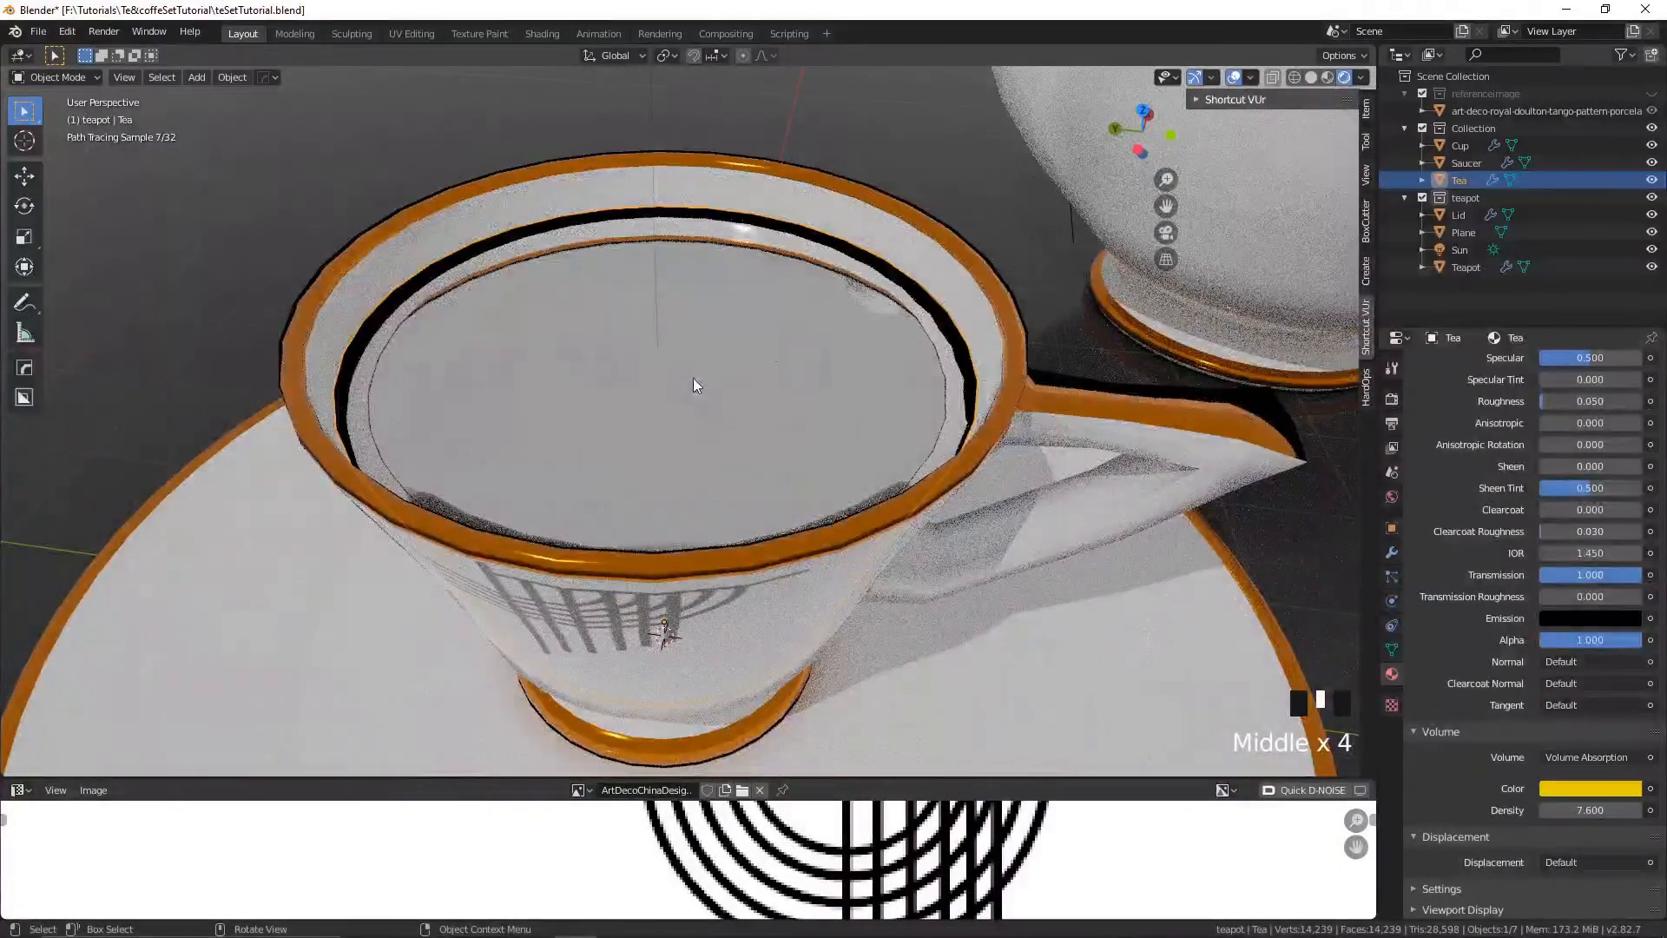
- Return to solid shading and check the Tea mesh's normals with the face orientation overlay, turning it off again
click(1310, 78)
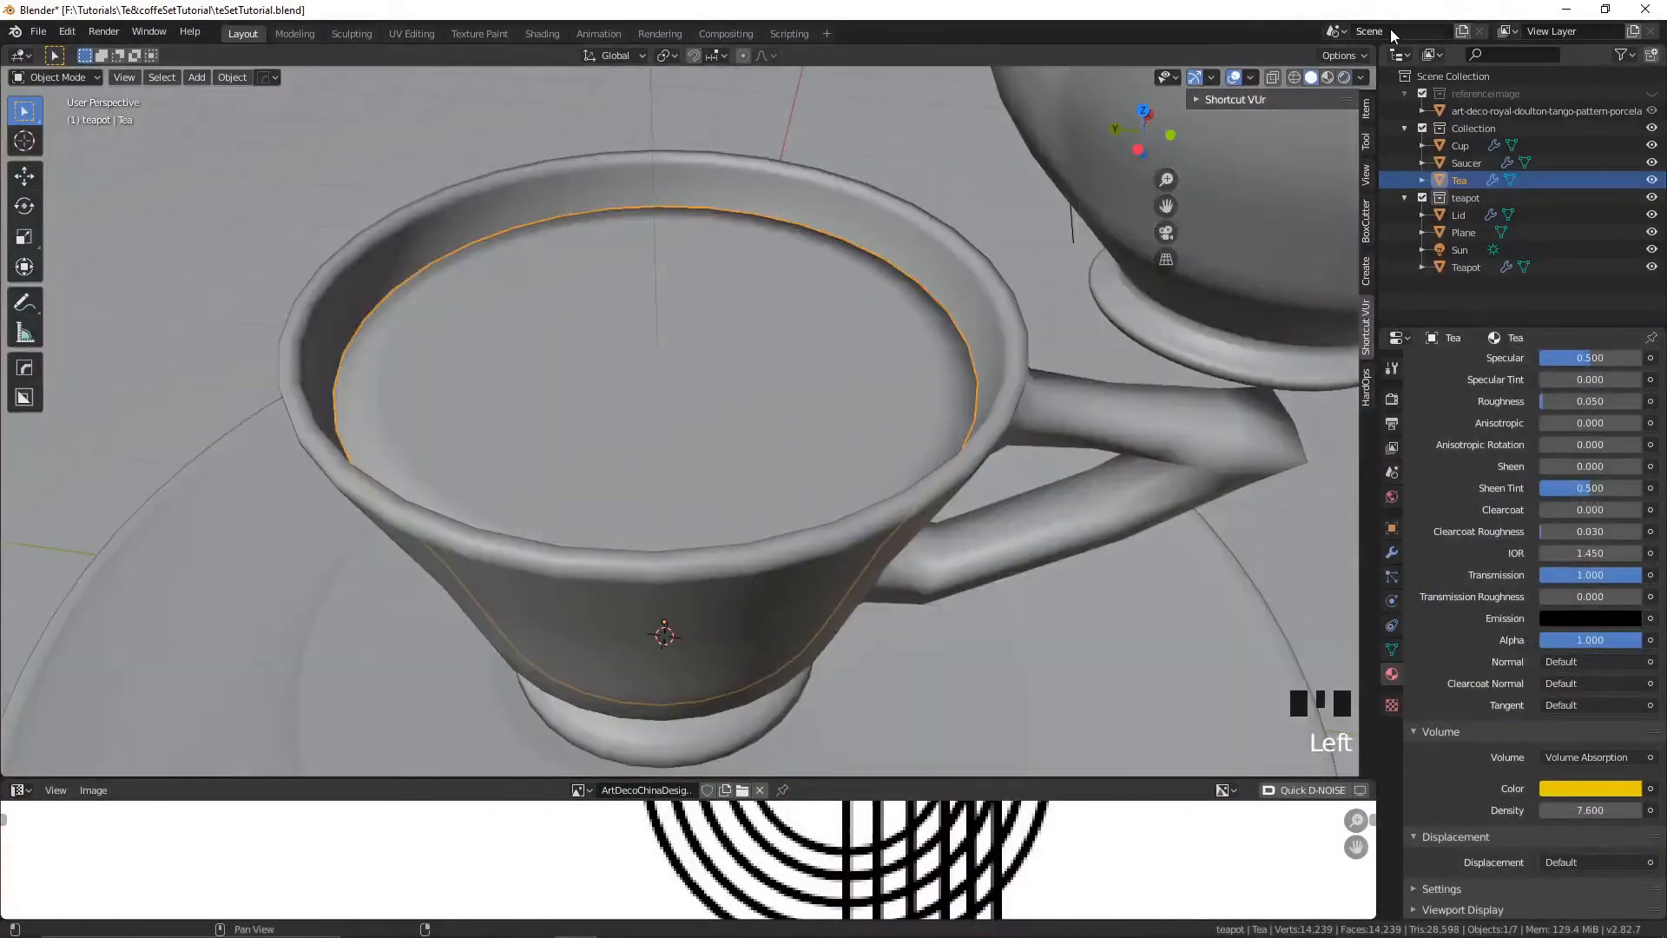
click(1250, 78)
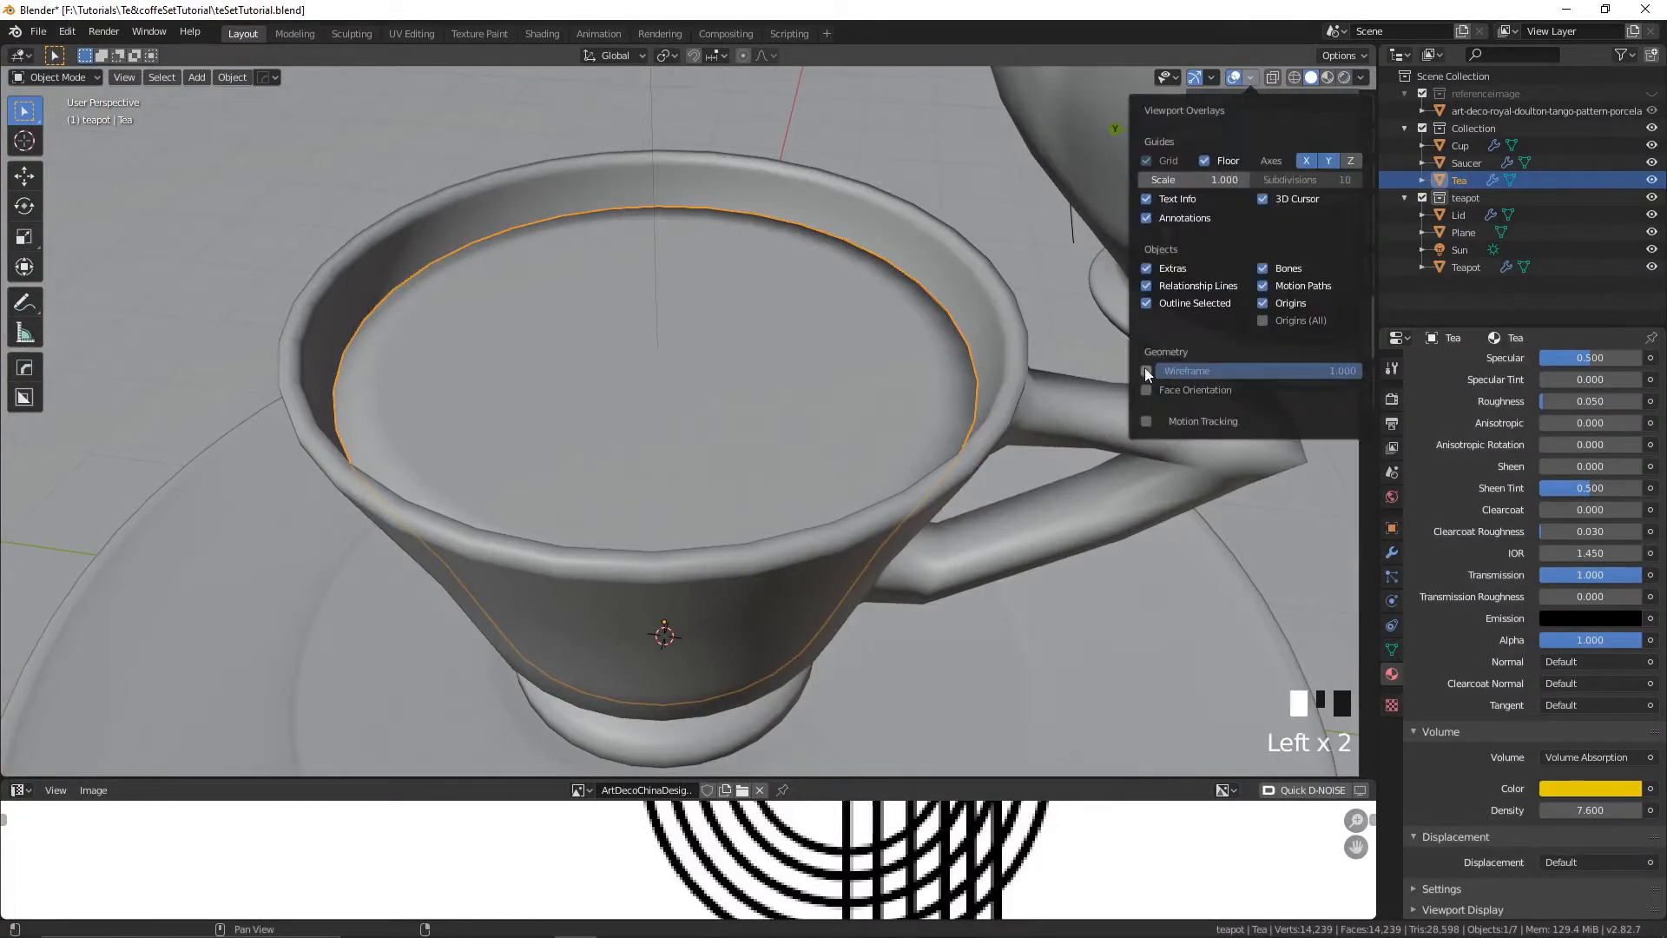
click(1146, 390)
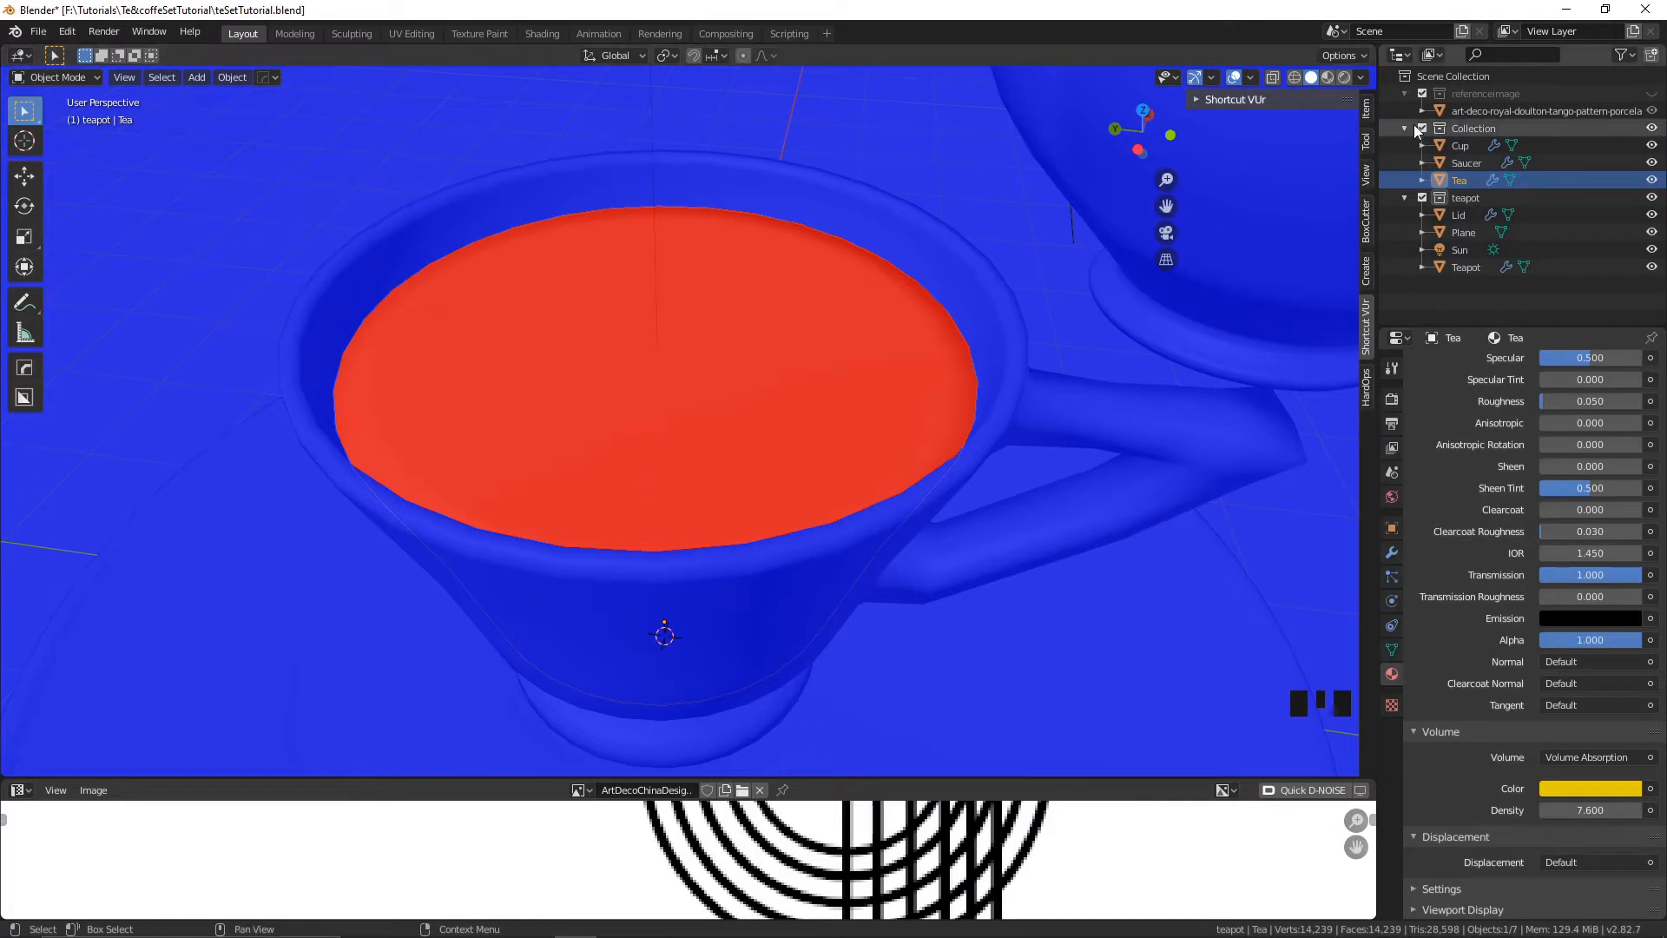
click(1250, 77)
click(1147, 390)
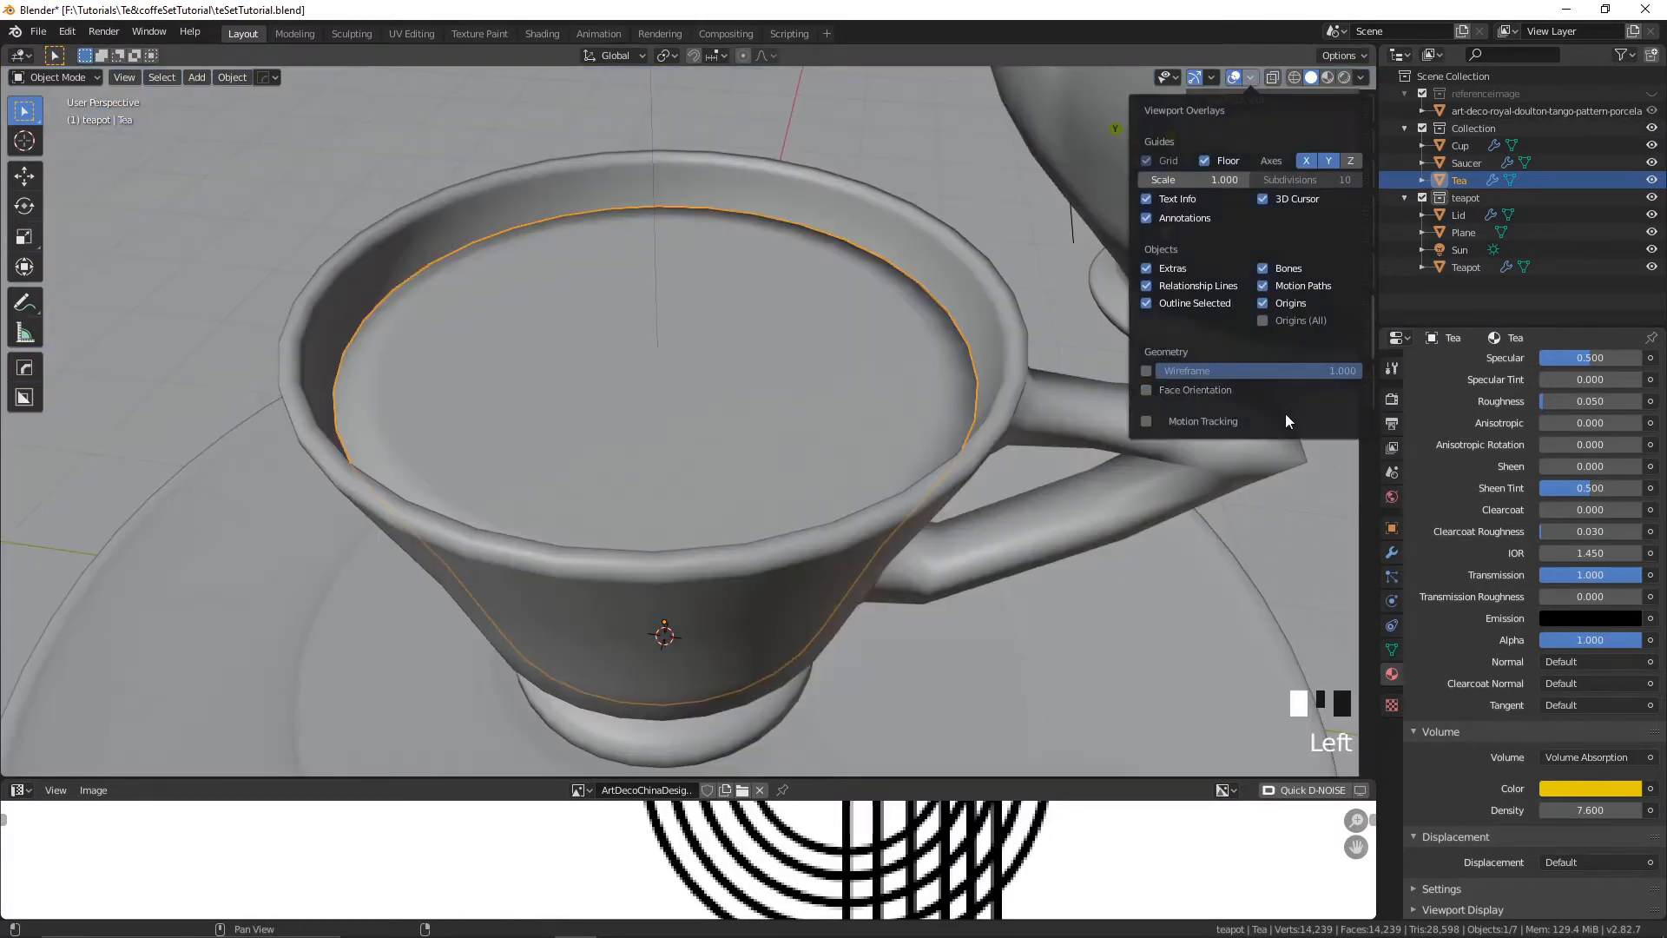
- Recalculate all normals of the Tea mesh to the outside and return to object mode
key(Tab)
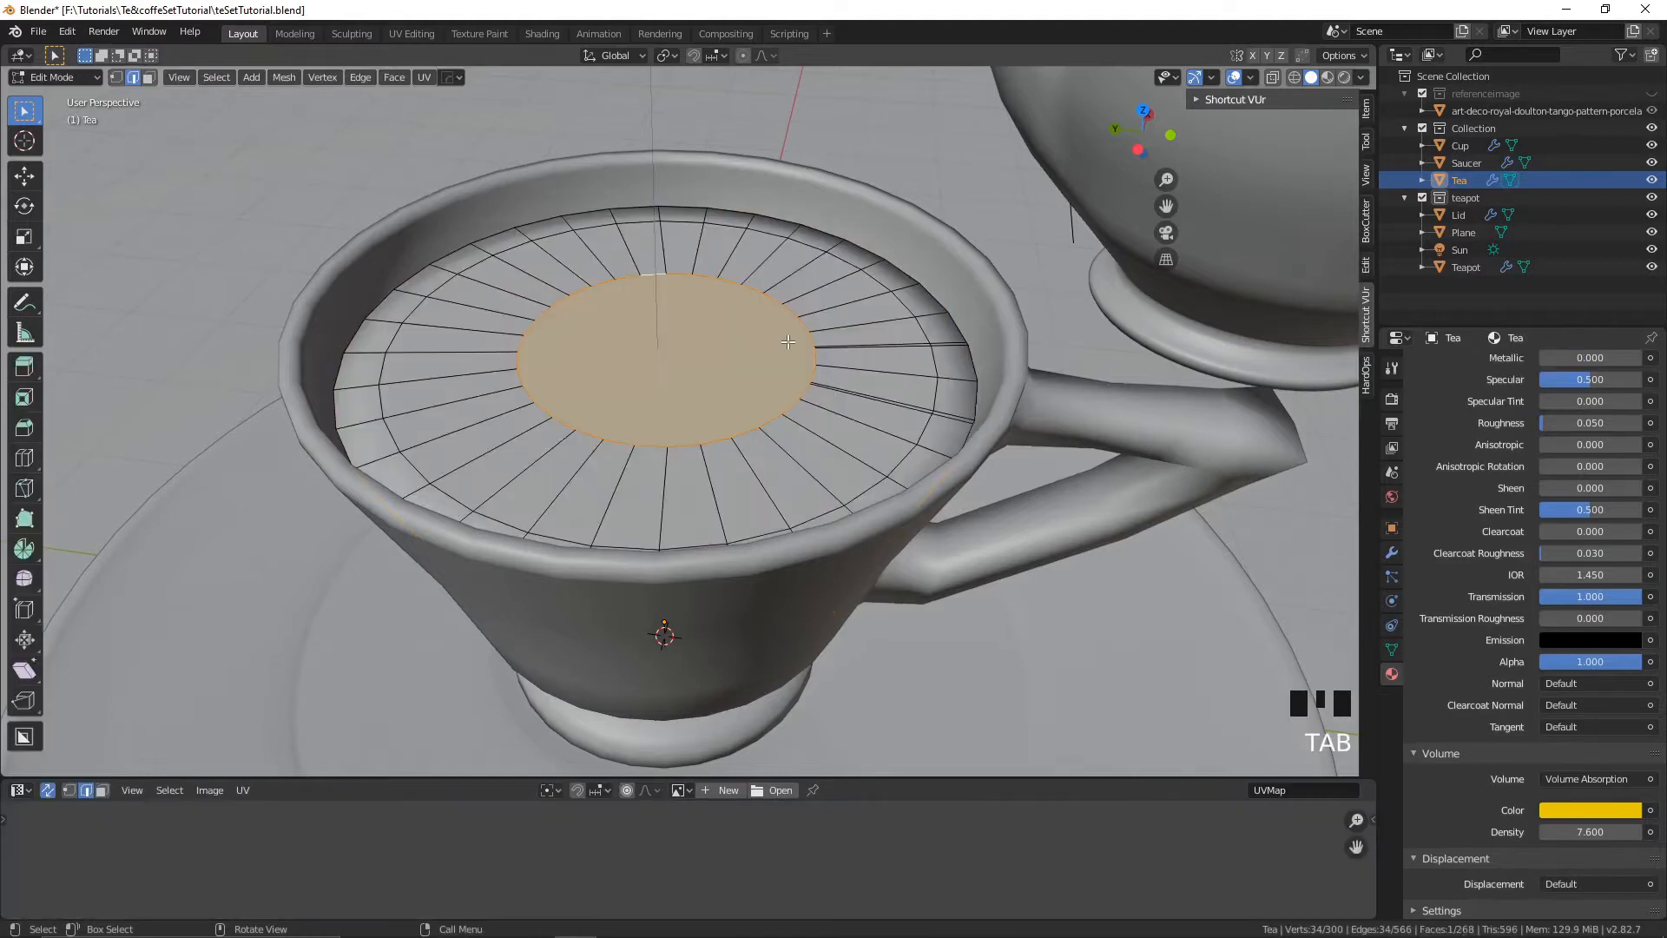
key(a)
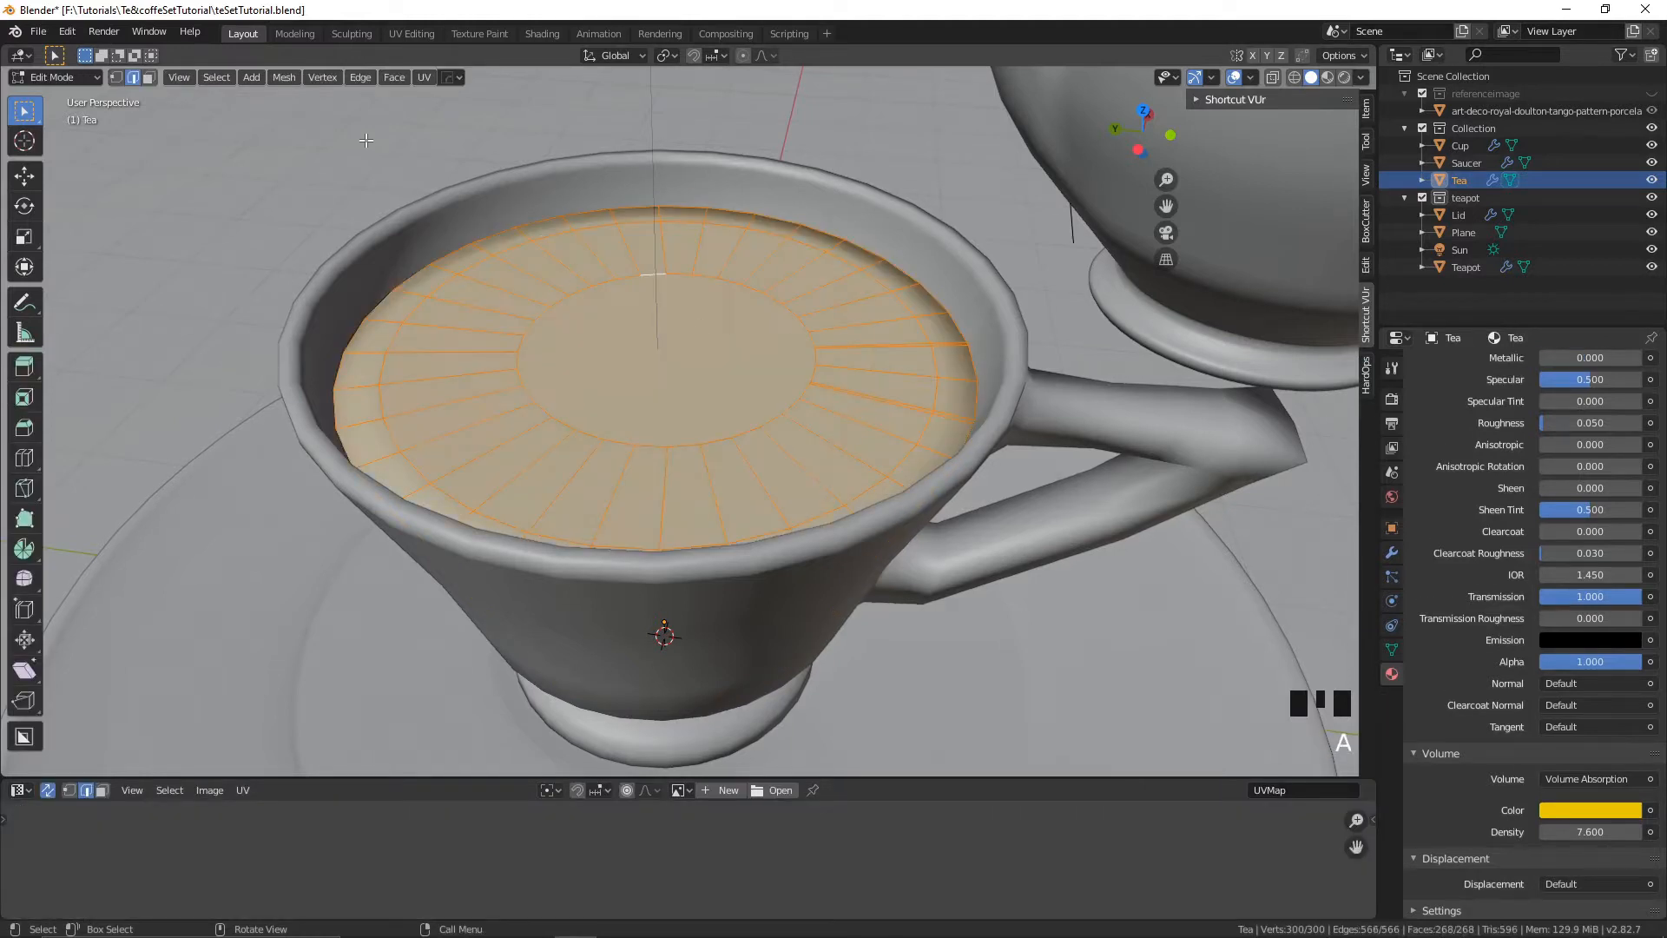
click(287, 77)
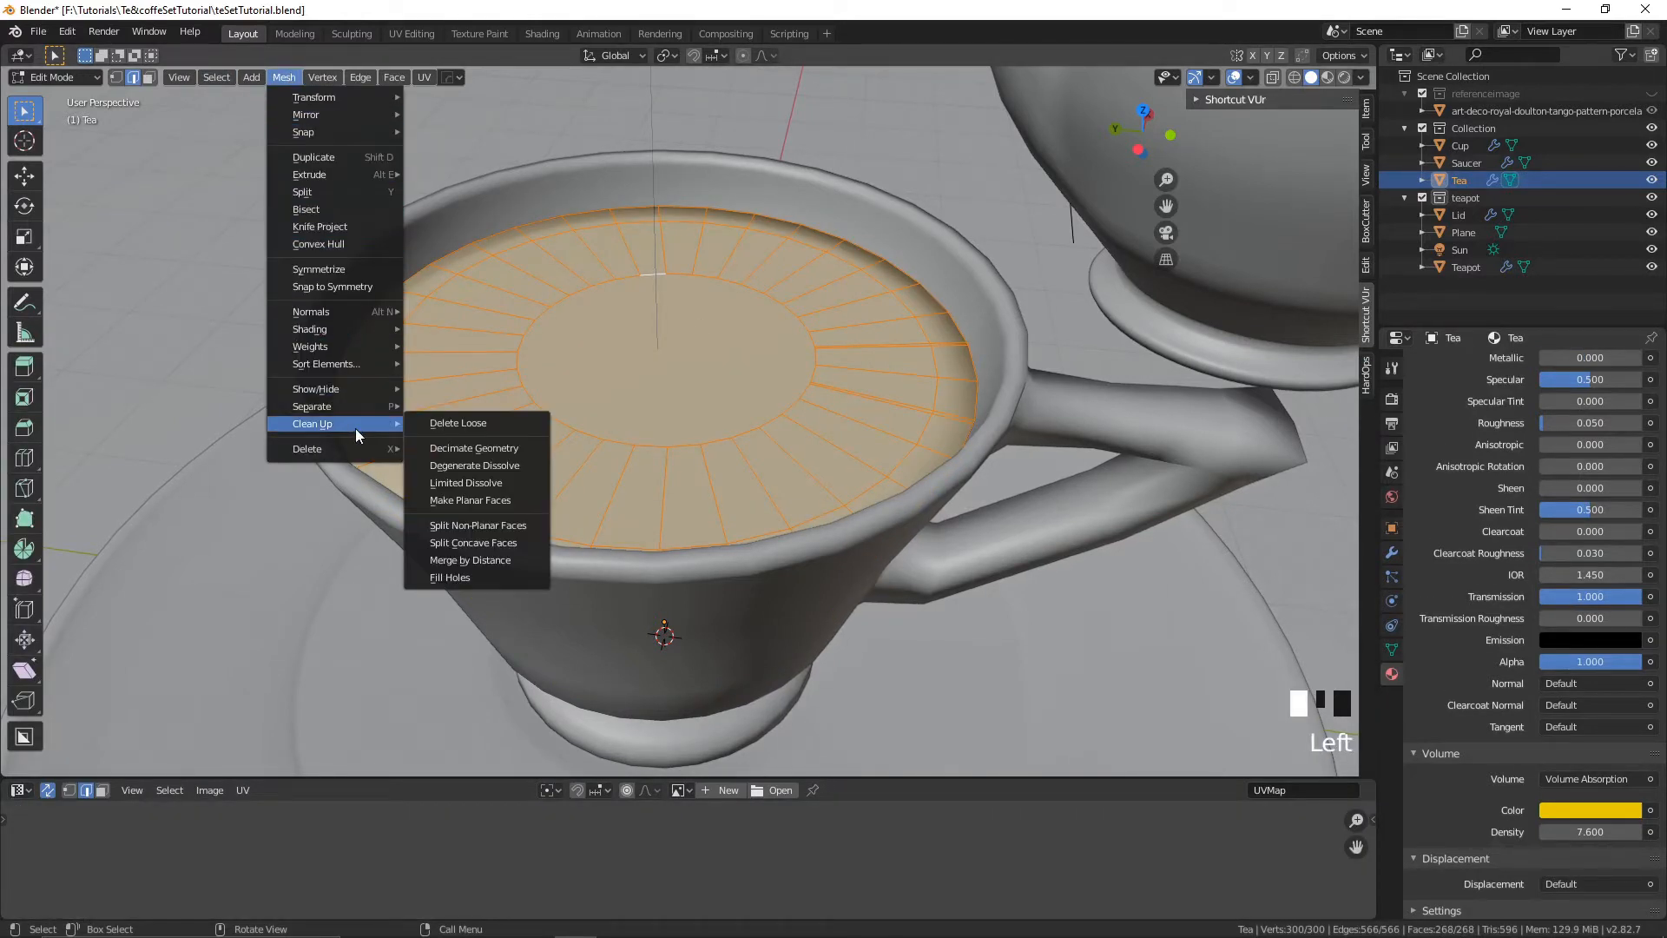
mouse_move(345, 311)
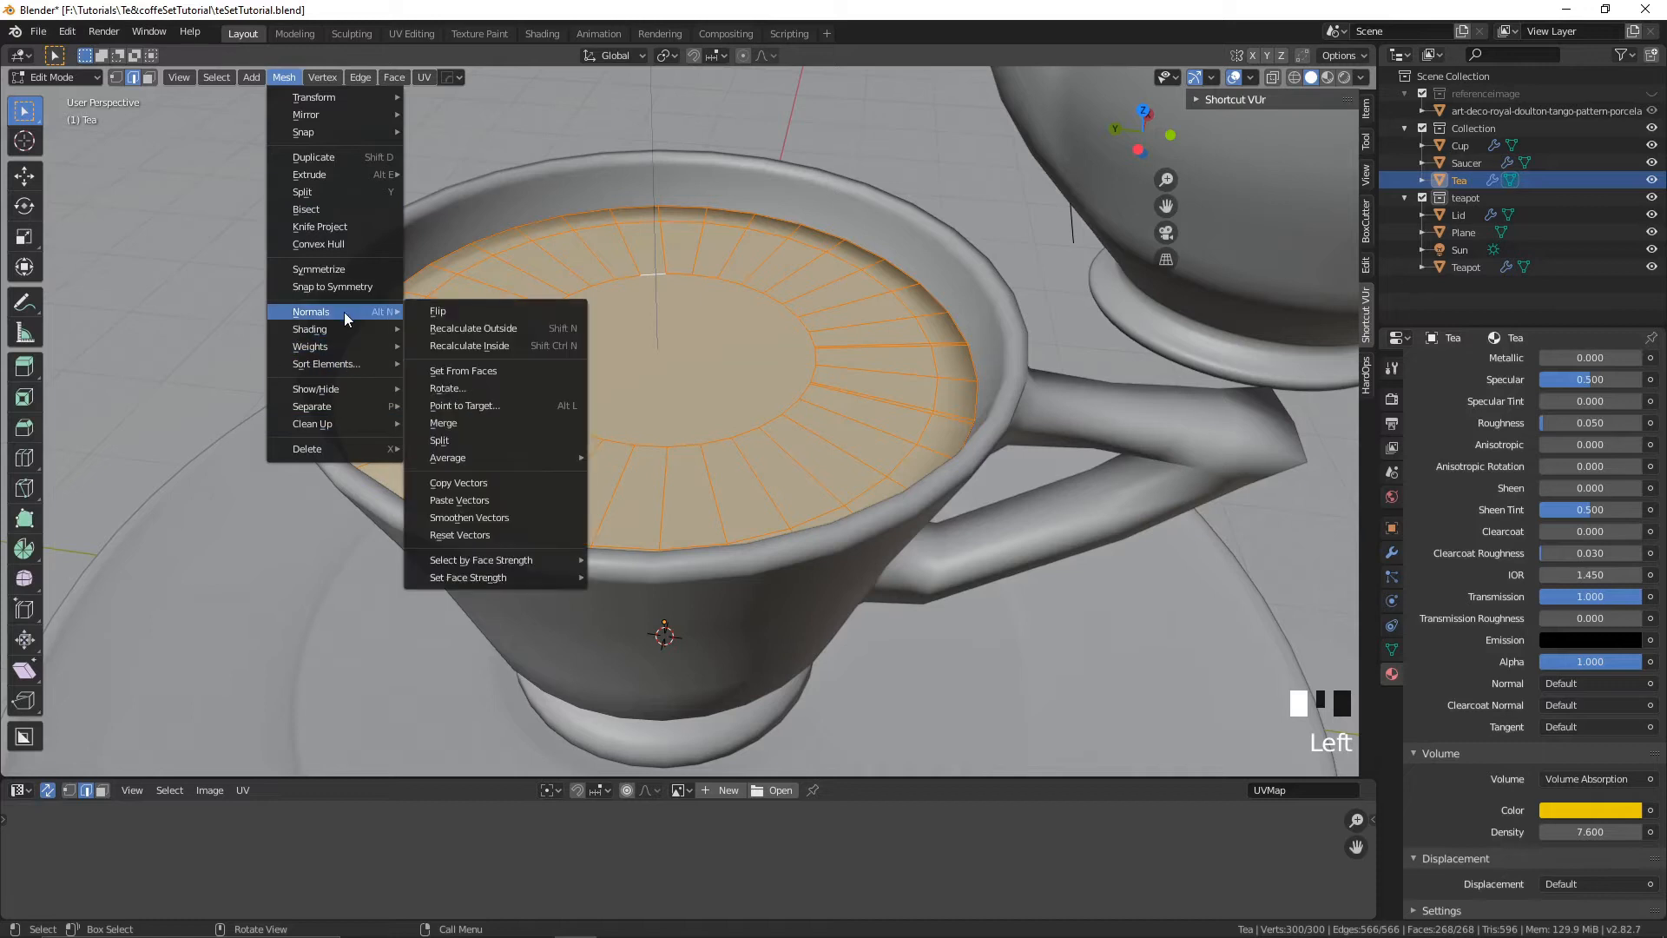
click(514, 326)
key(Tab)
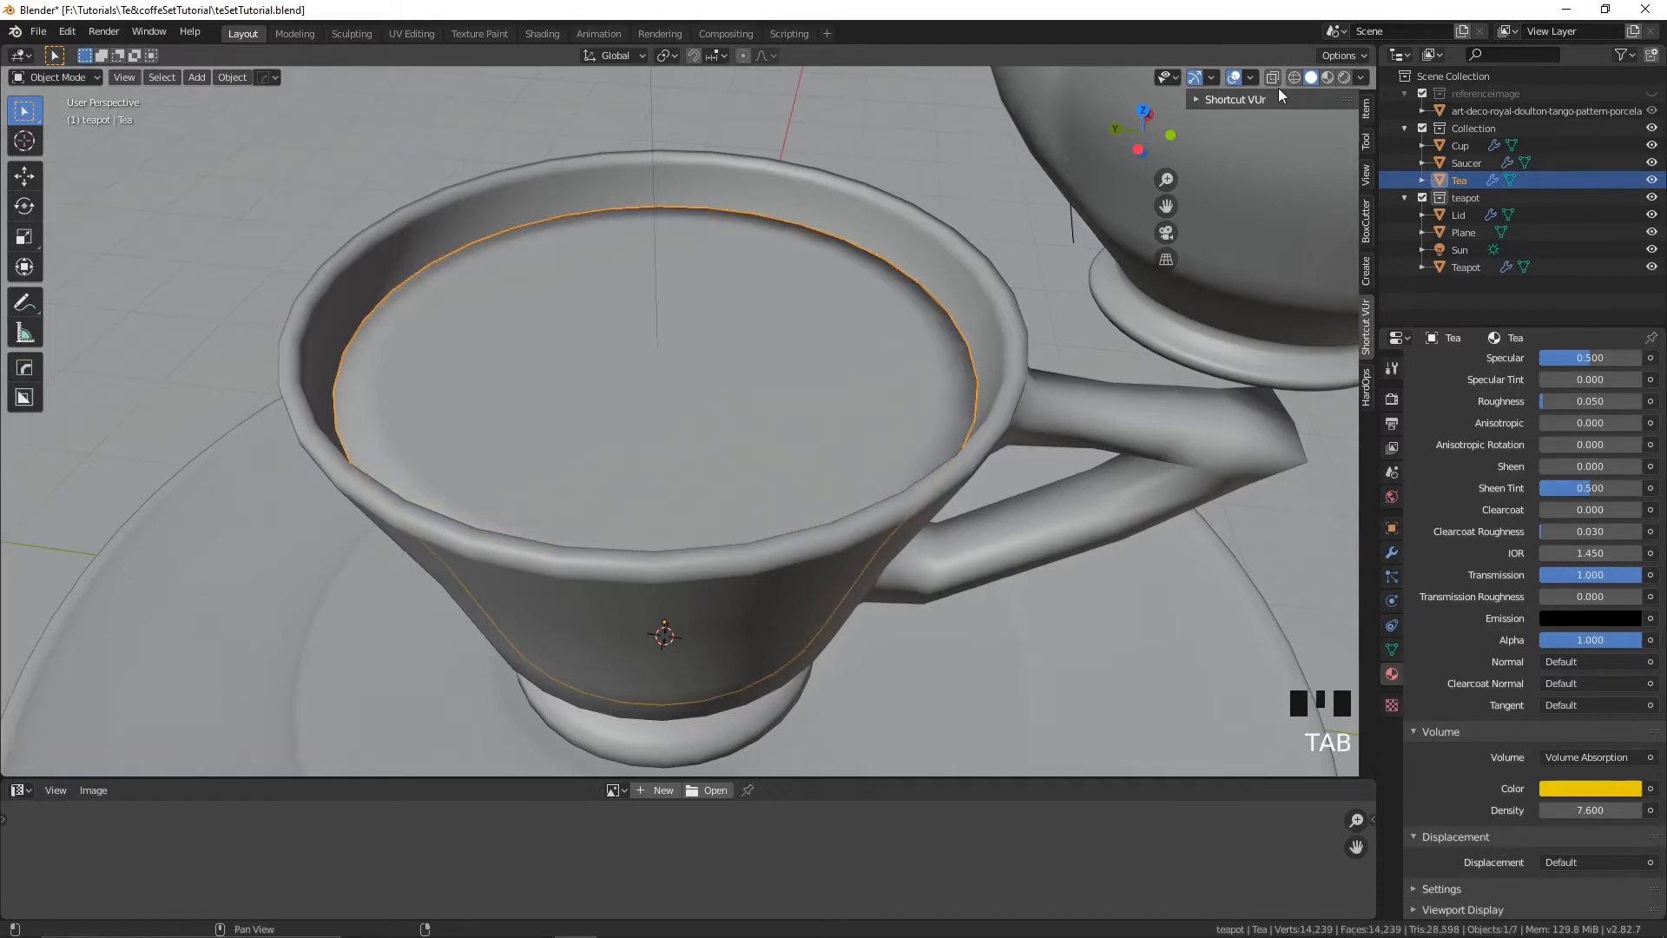
- Check the normals of the tea and cup with the face orientation overlay, turning it off again
click(1255, 77)
click(1146, 390)
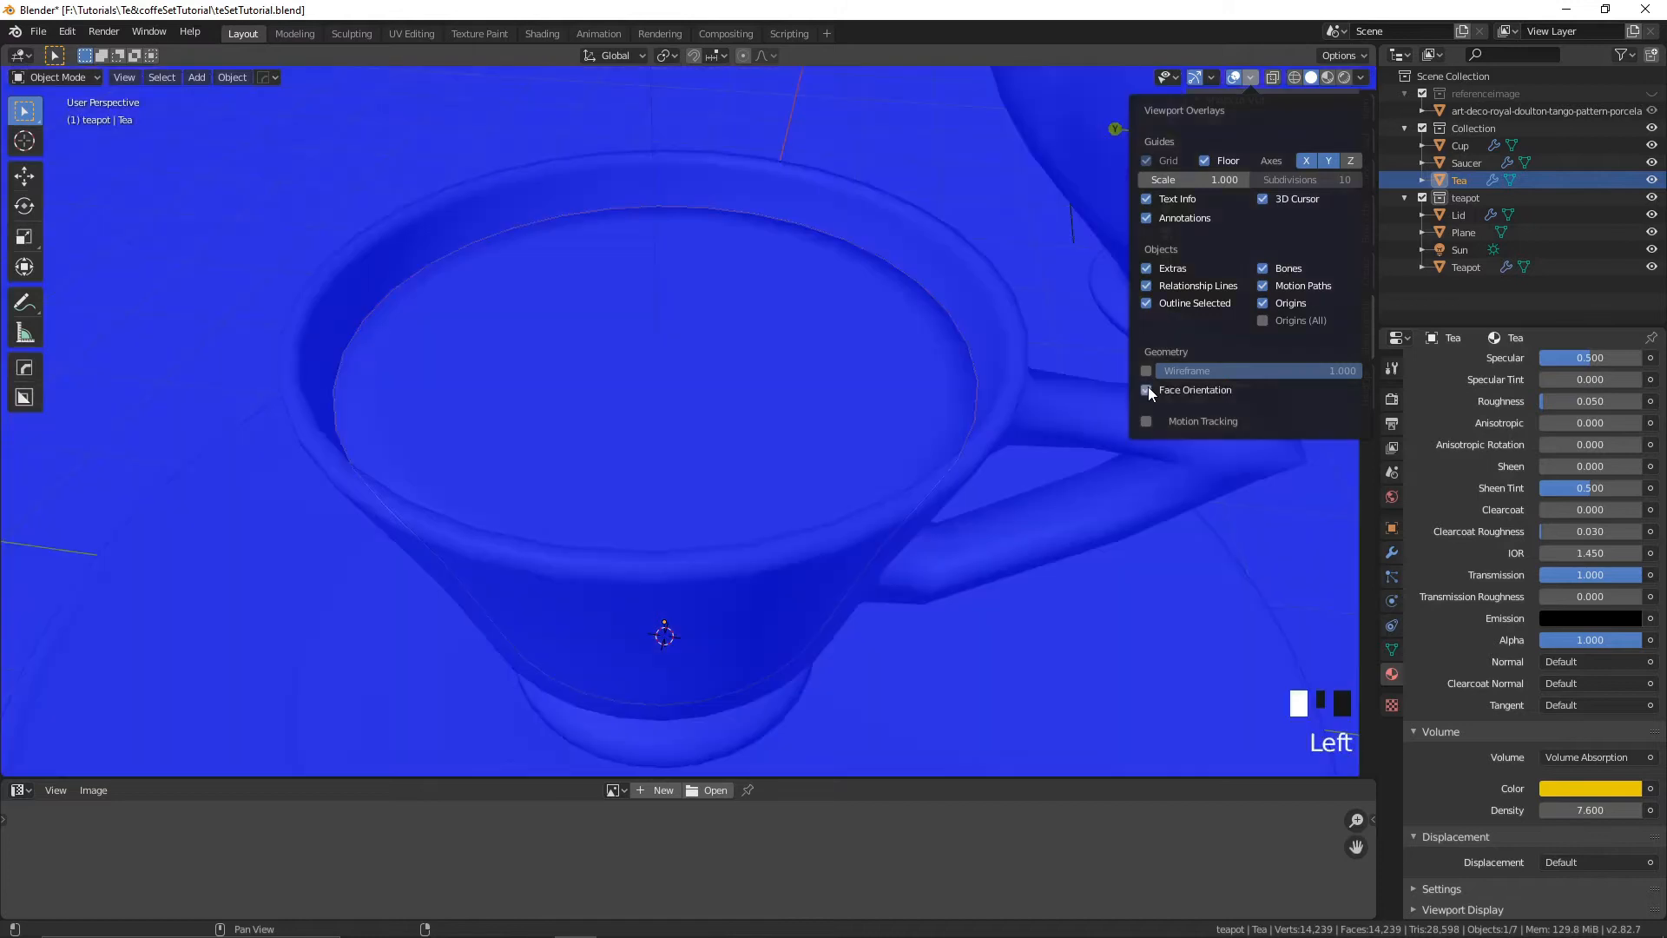
click(1146, 390)
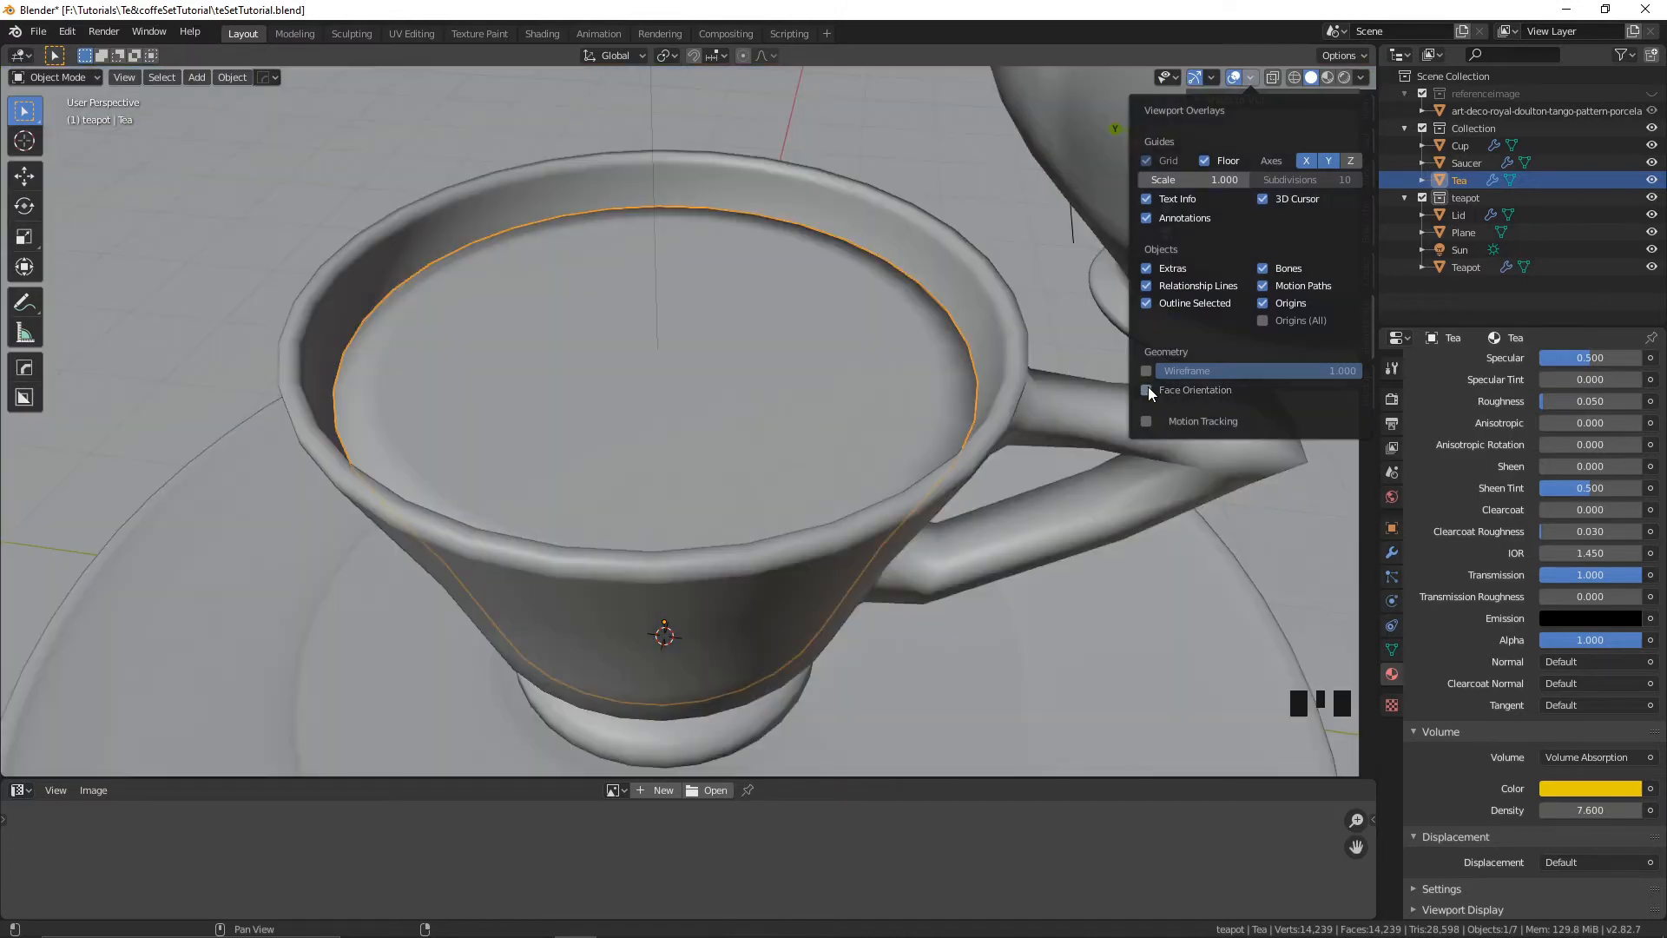
- Switch the viewport back to rendered shading and set the Tea material's volume absorption density to 7.000
click(1348, 76)
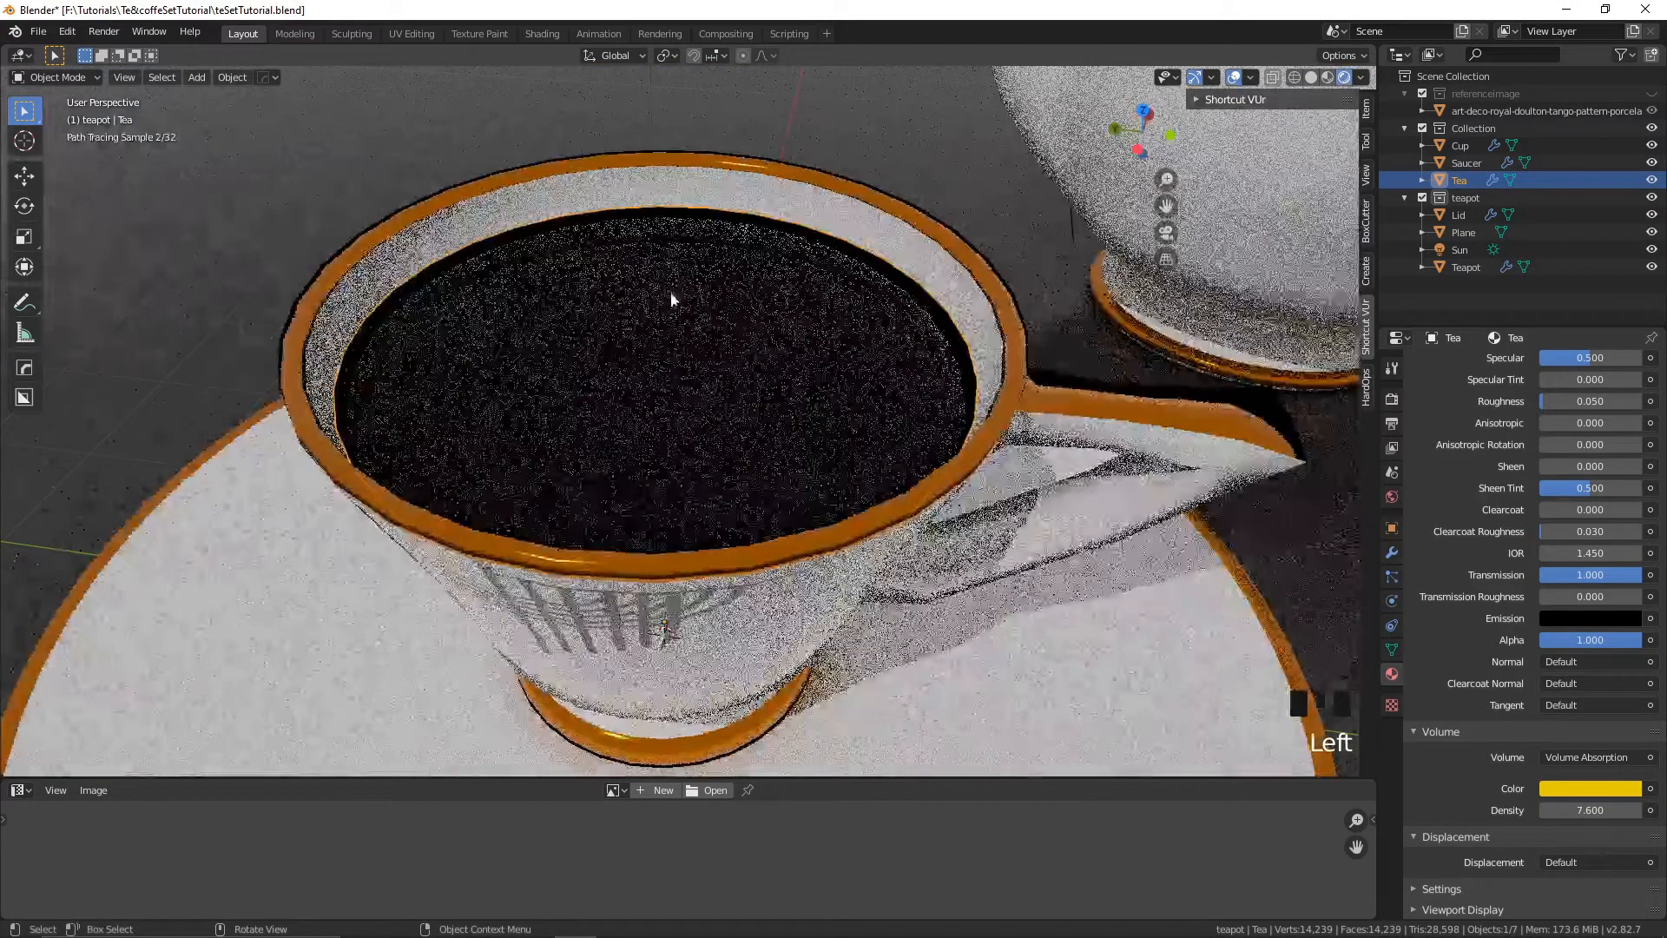
middle_drag(752, 278, 674, 231)
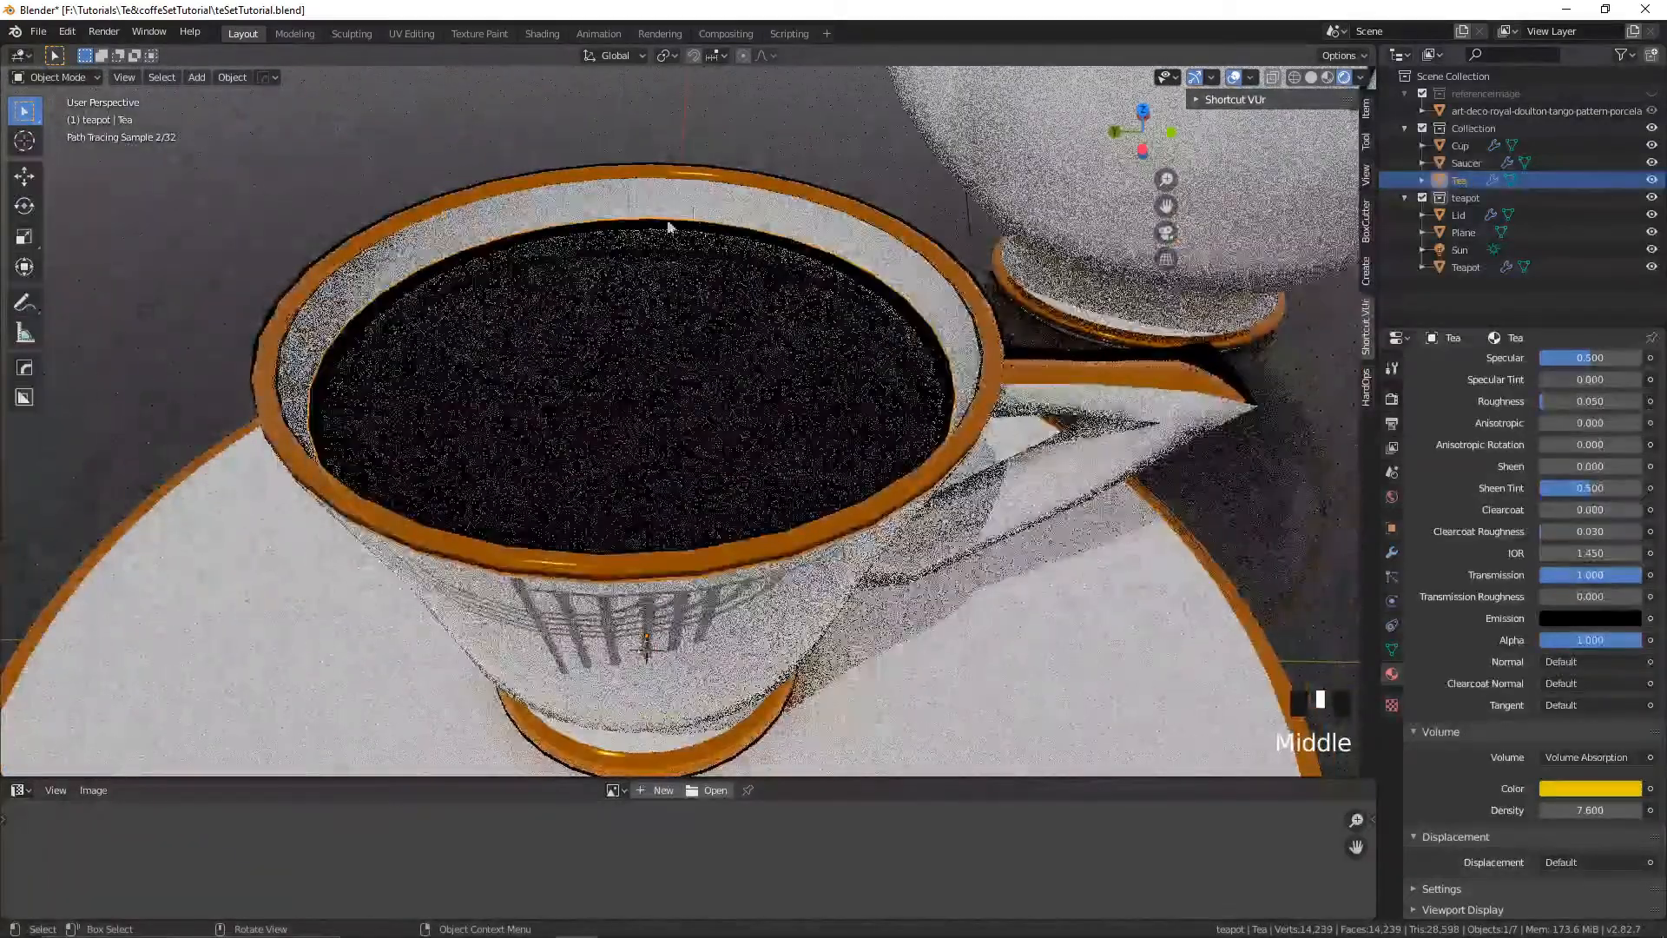
middle_drag(1013, 420, 1007, 415)
scroll(862, 366, down, 3)
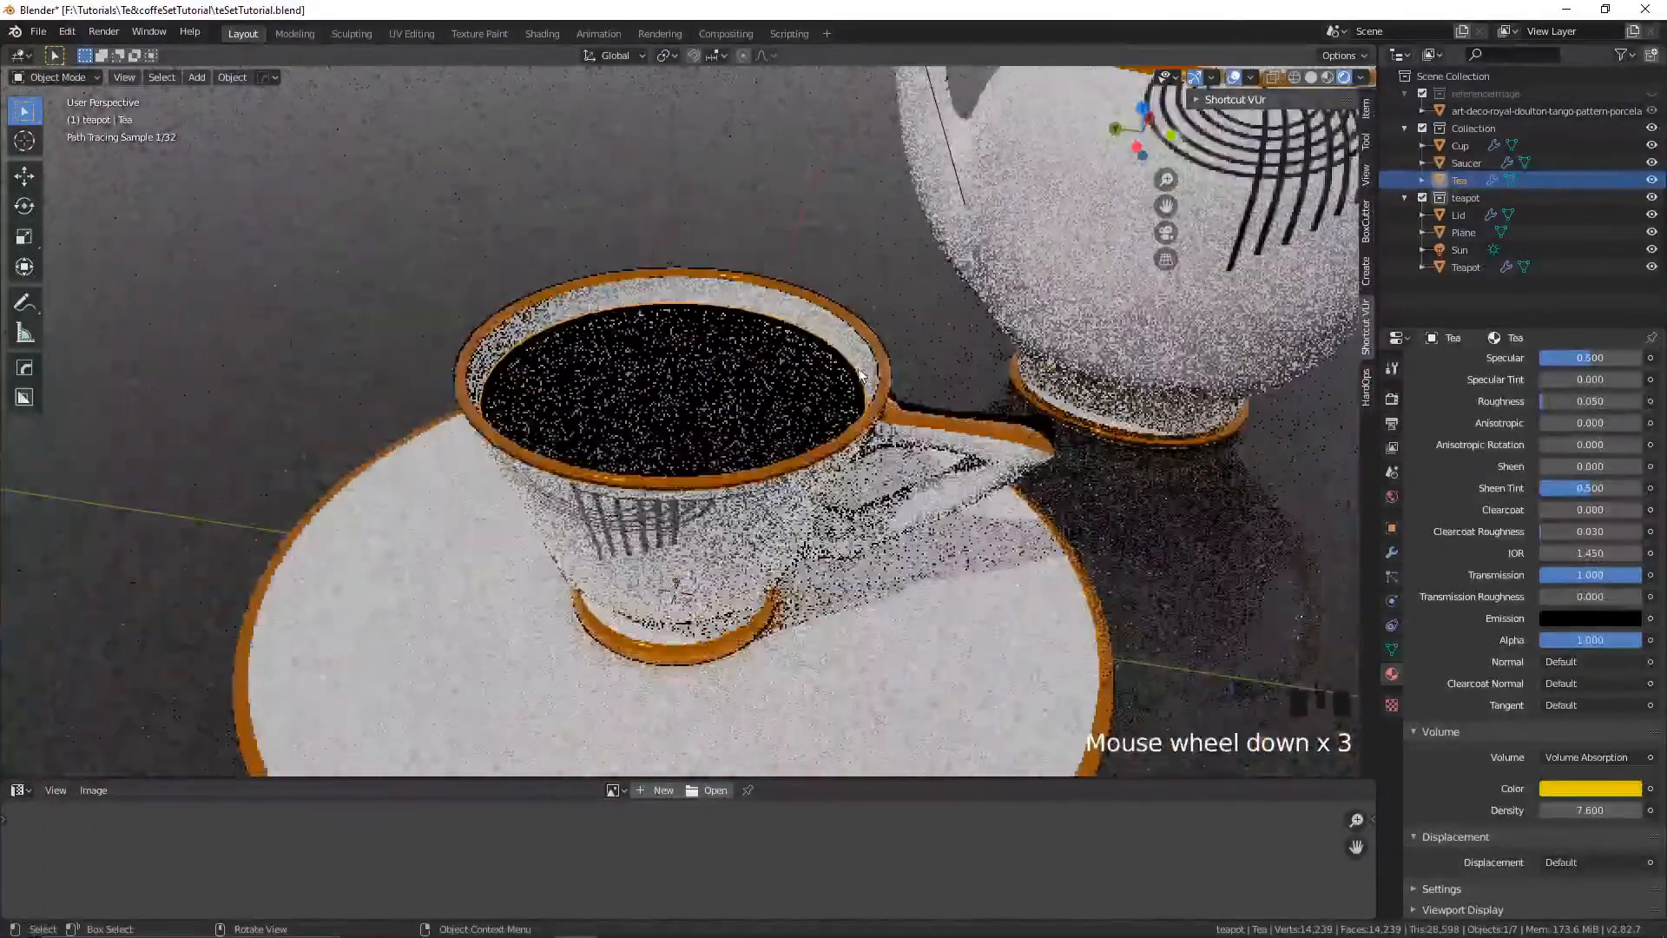
middle_drag(862, 367, 929, 382)
drag(1580, 810, 1624, 809)
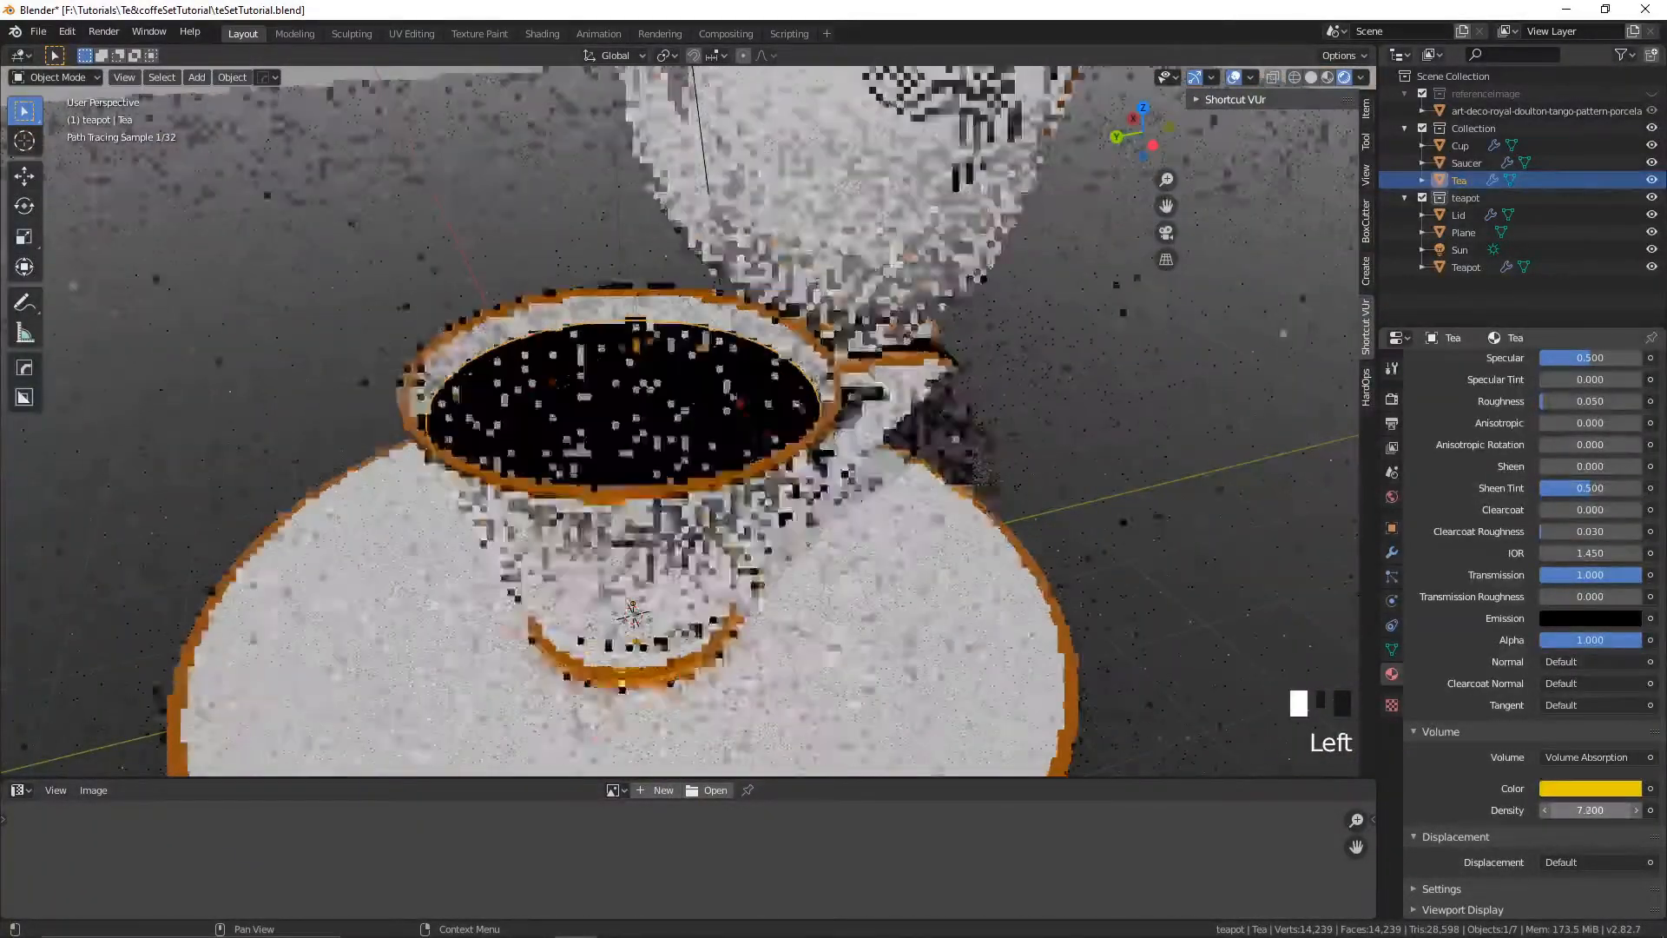
- Set the Tea material's roughness to 0.000 and its volume absorption density to 3.400
drag(1589, 400, 1555, 400)
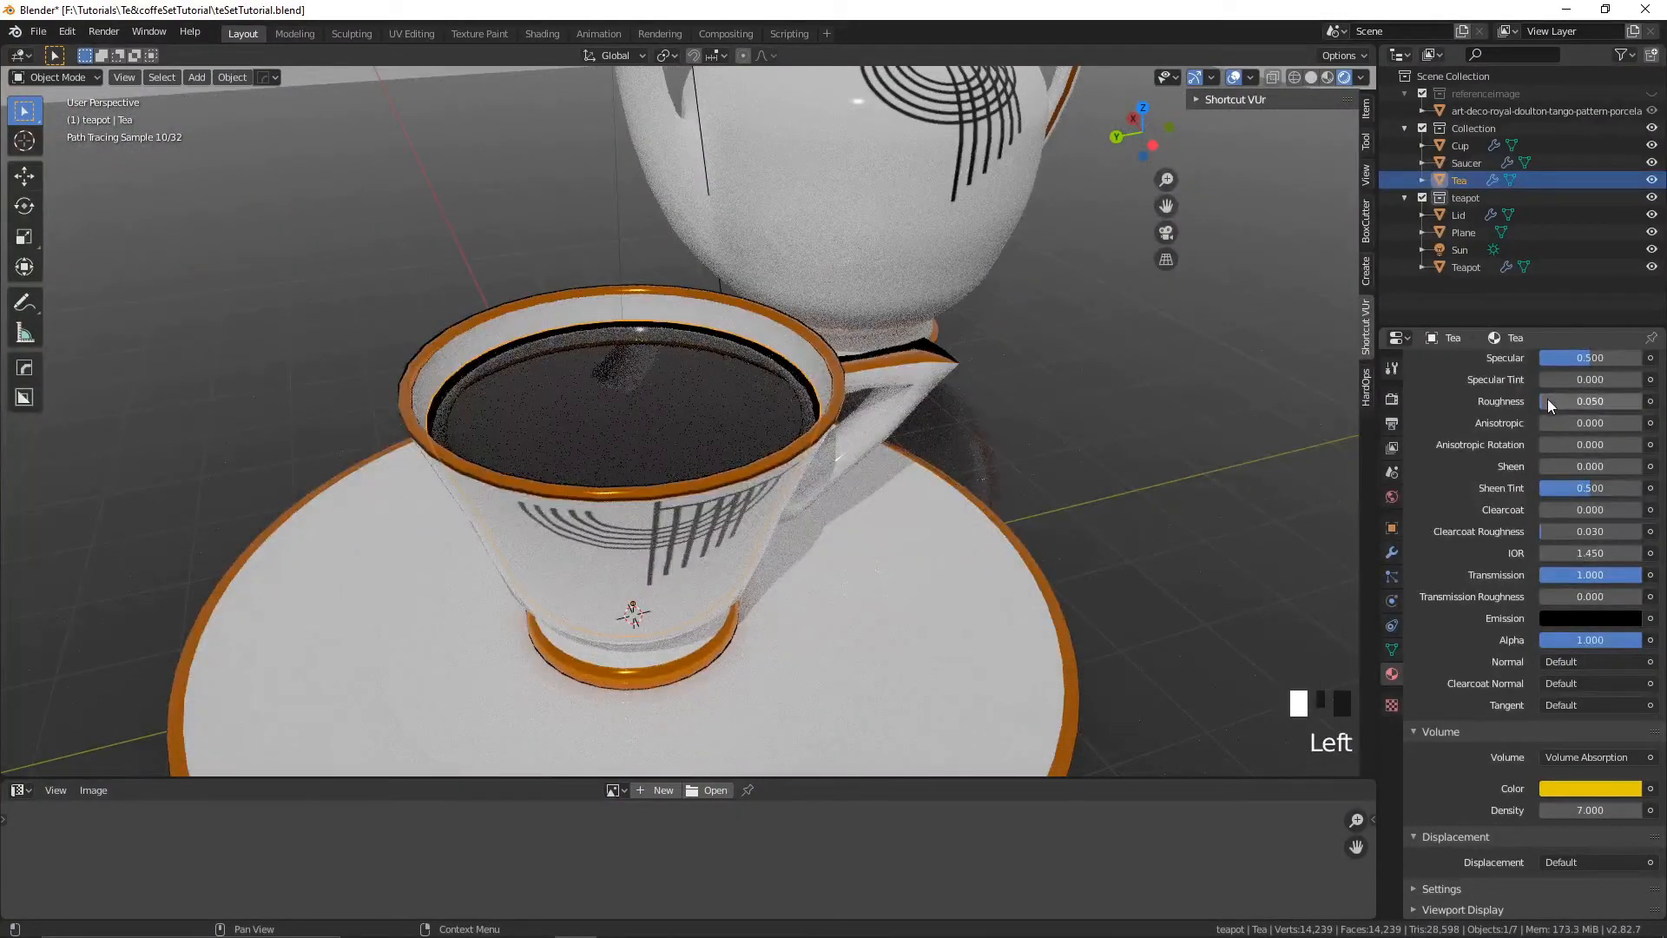
middle_drag(894, 420, 905, 422)
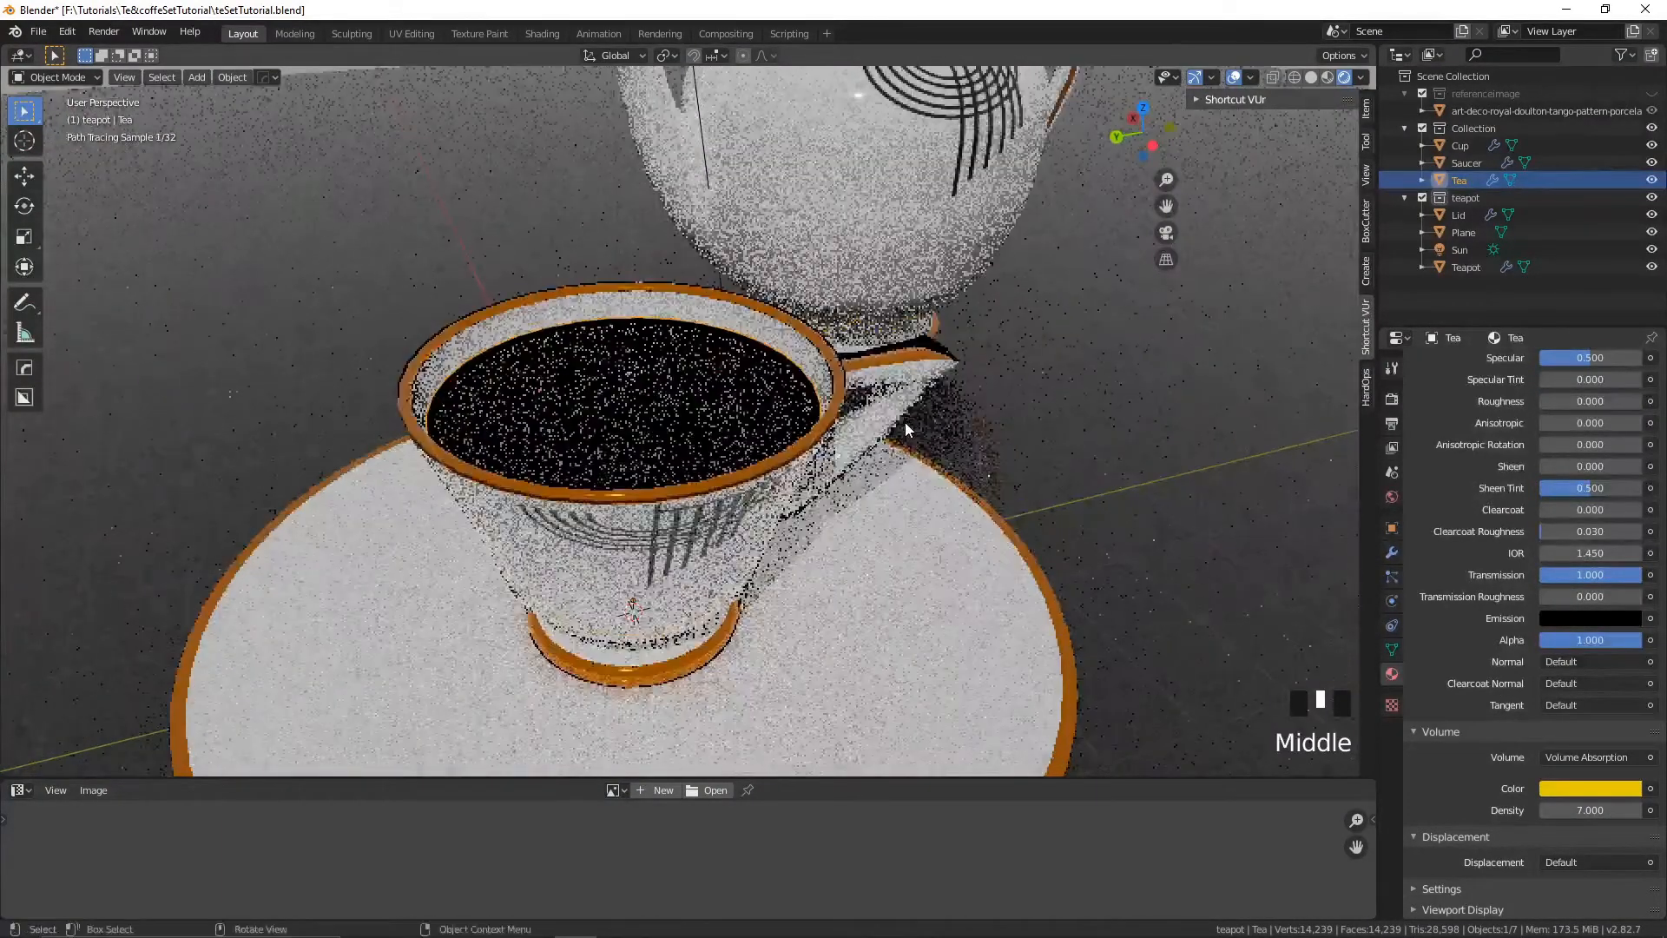
click(1577, 786)
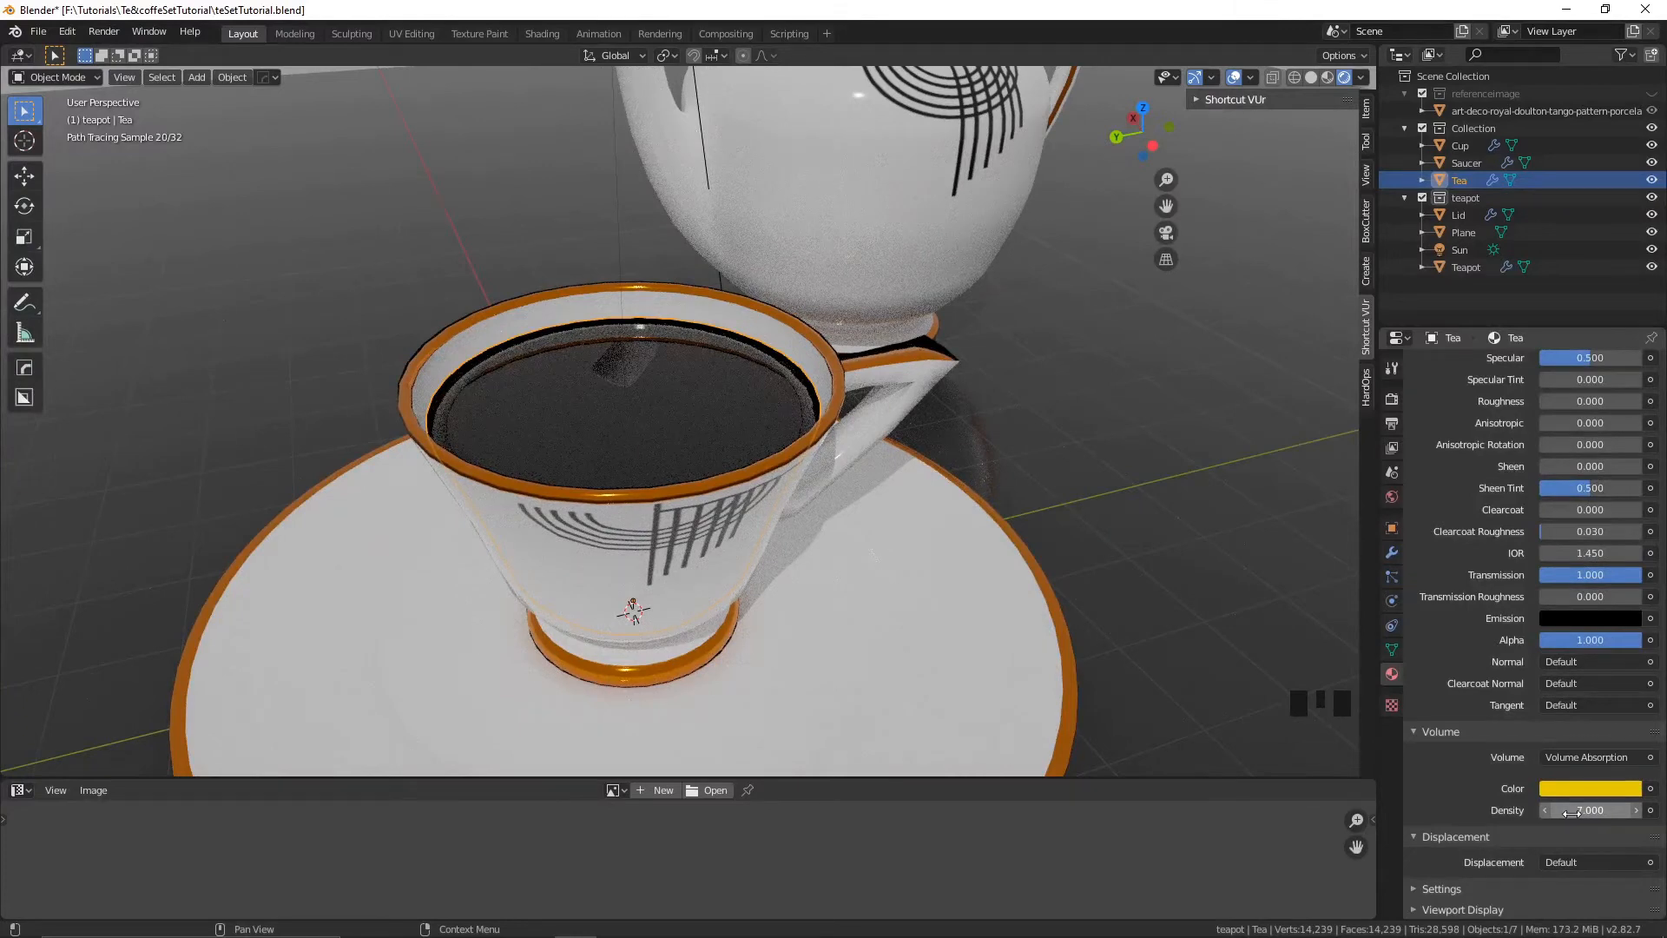
drag(1572, 813, 1468, 813)
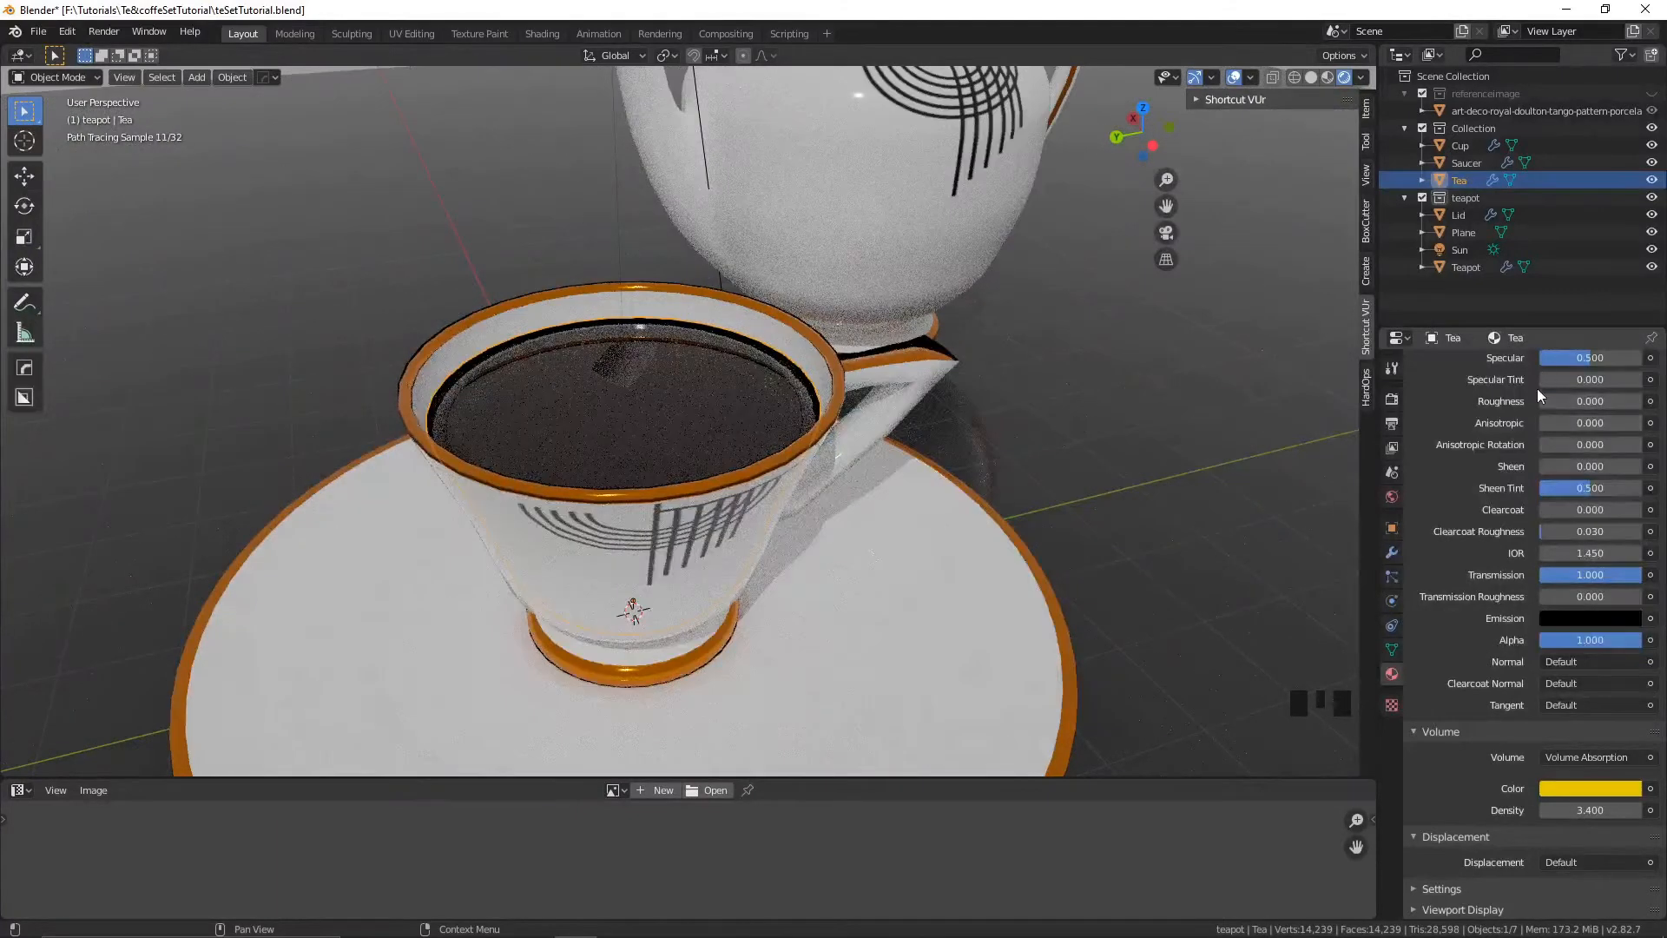
- Set the Tea material's roughness to 0.017 and examine the tea surface in the cup up close
drag(1590, 401, 1597, 401)
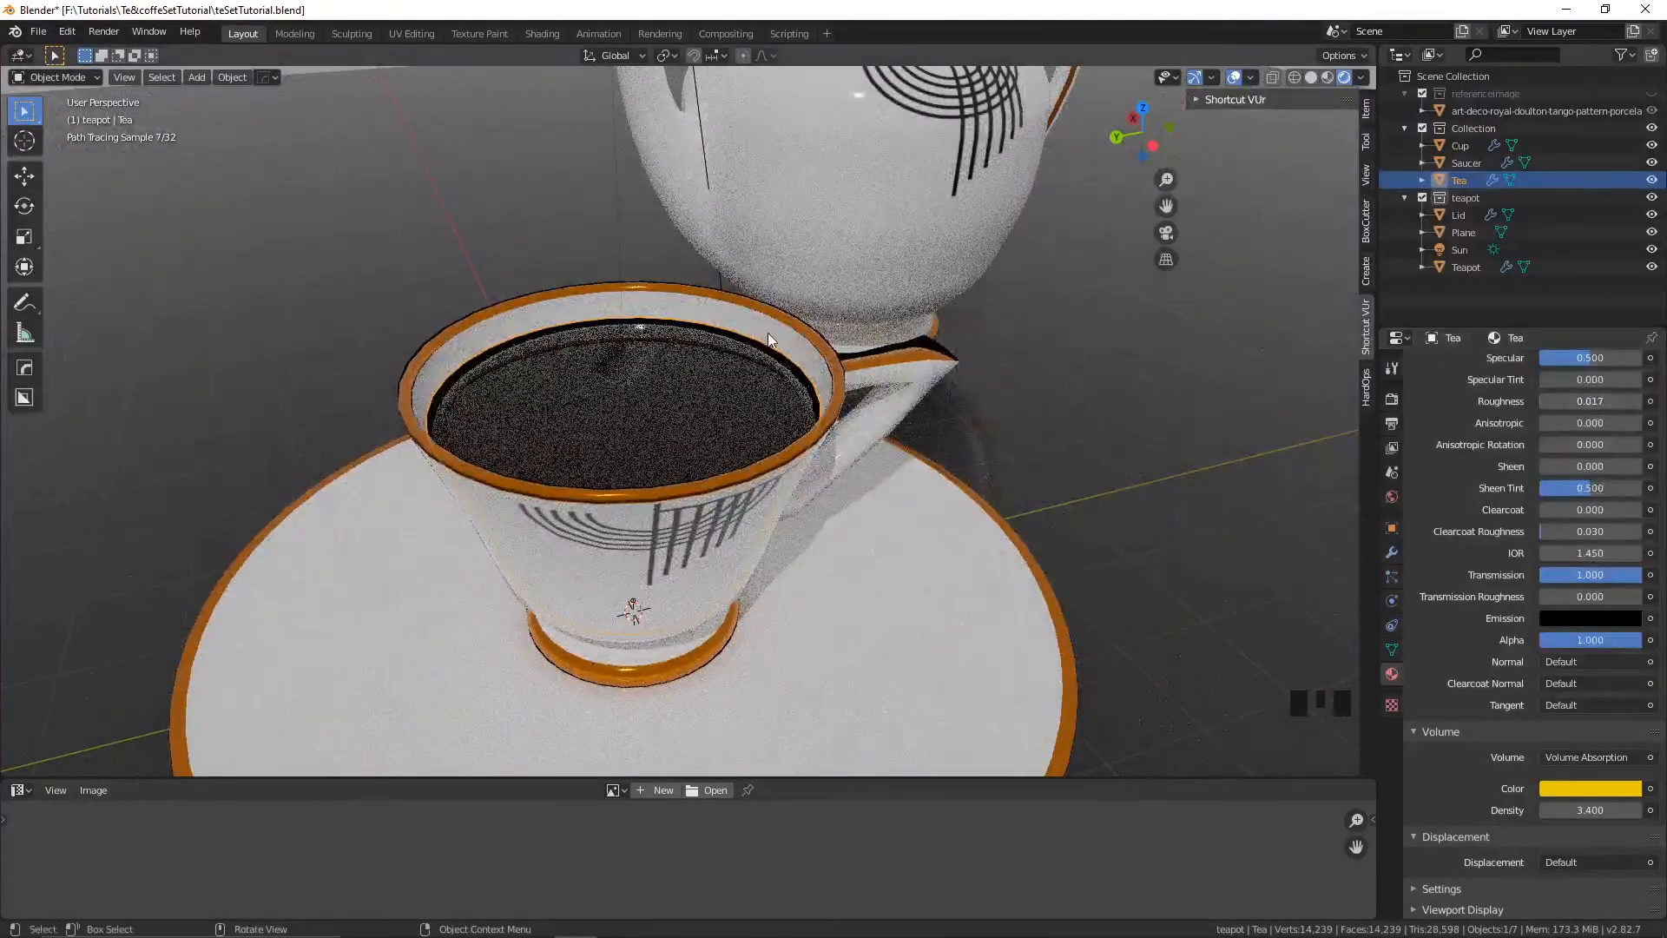
middle_drag(768, 332, 771, 362)
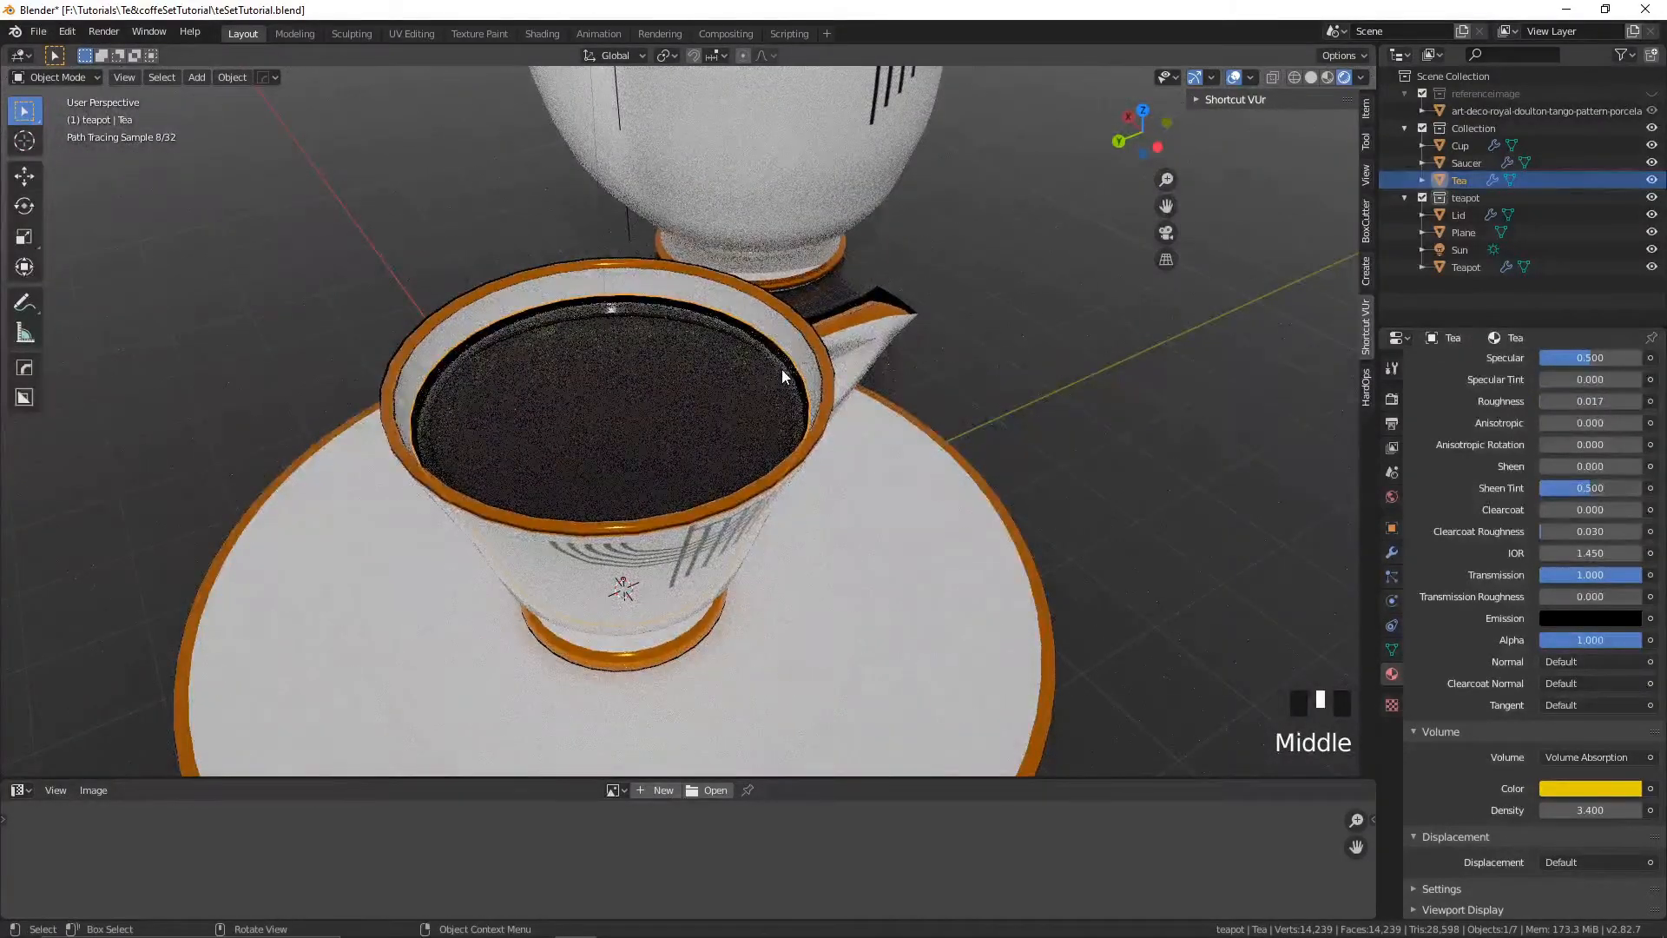
scroll(718, 383, up, 2)
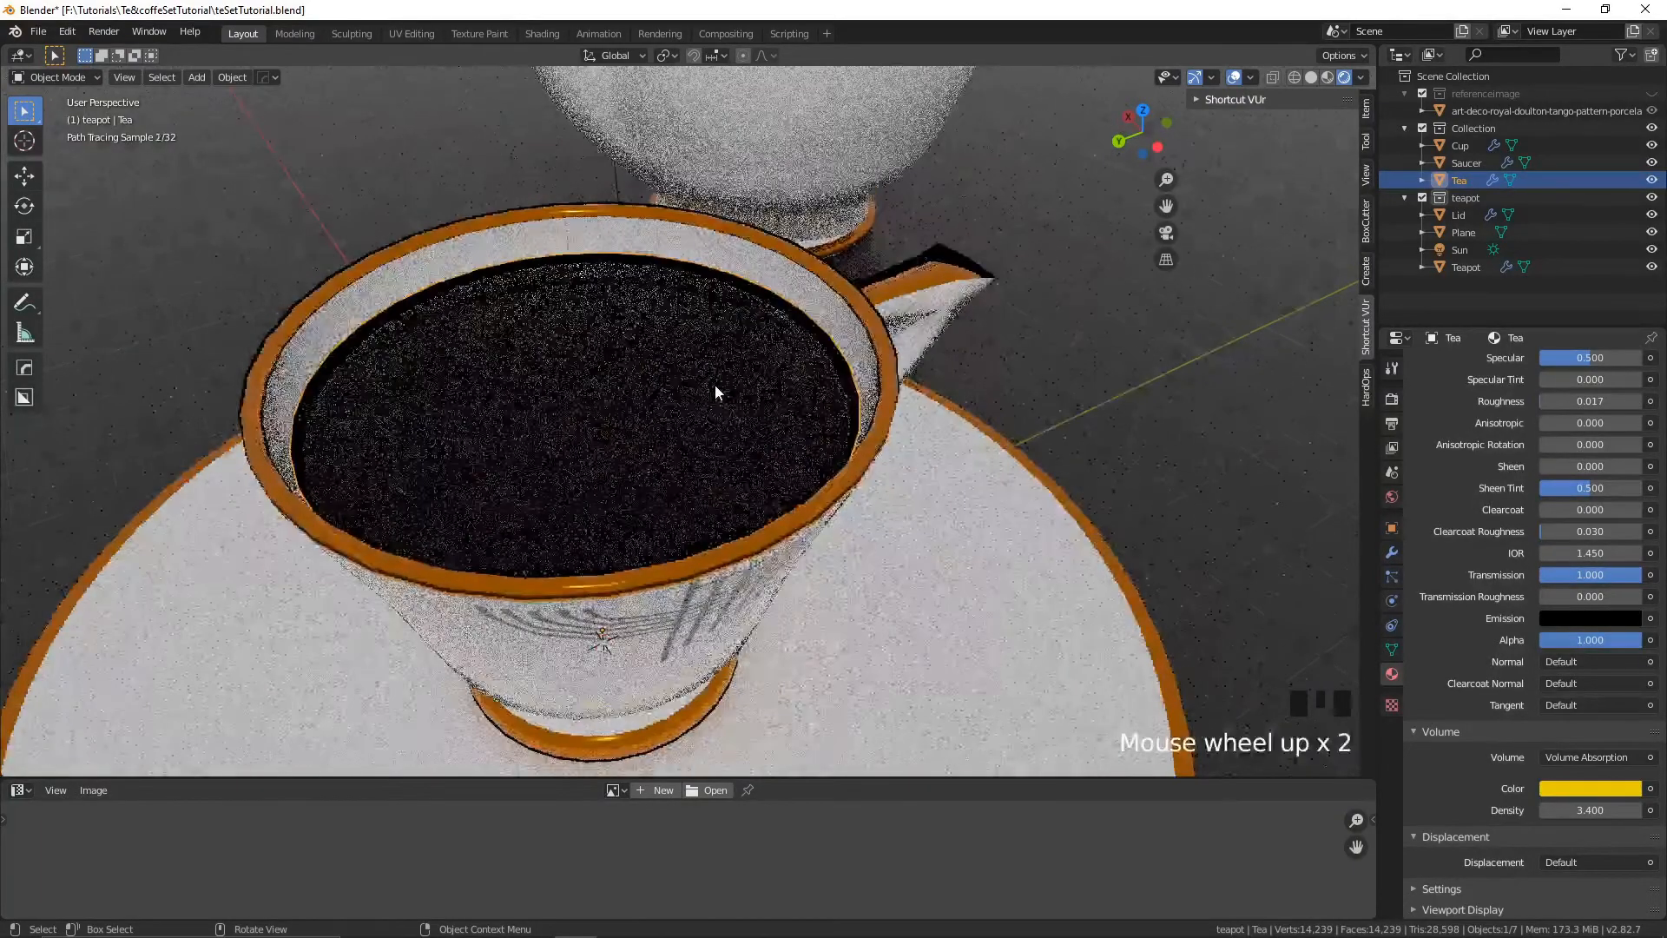
scroll(599, 330, up, 1)
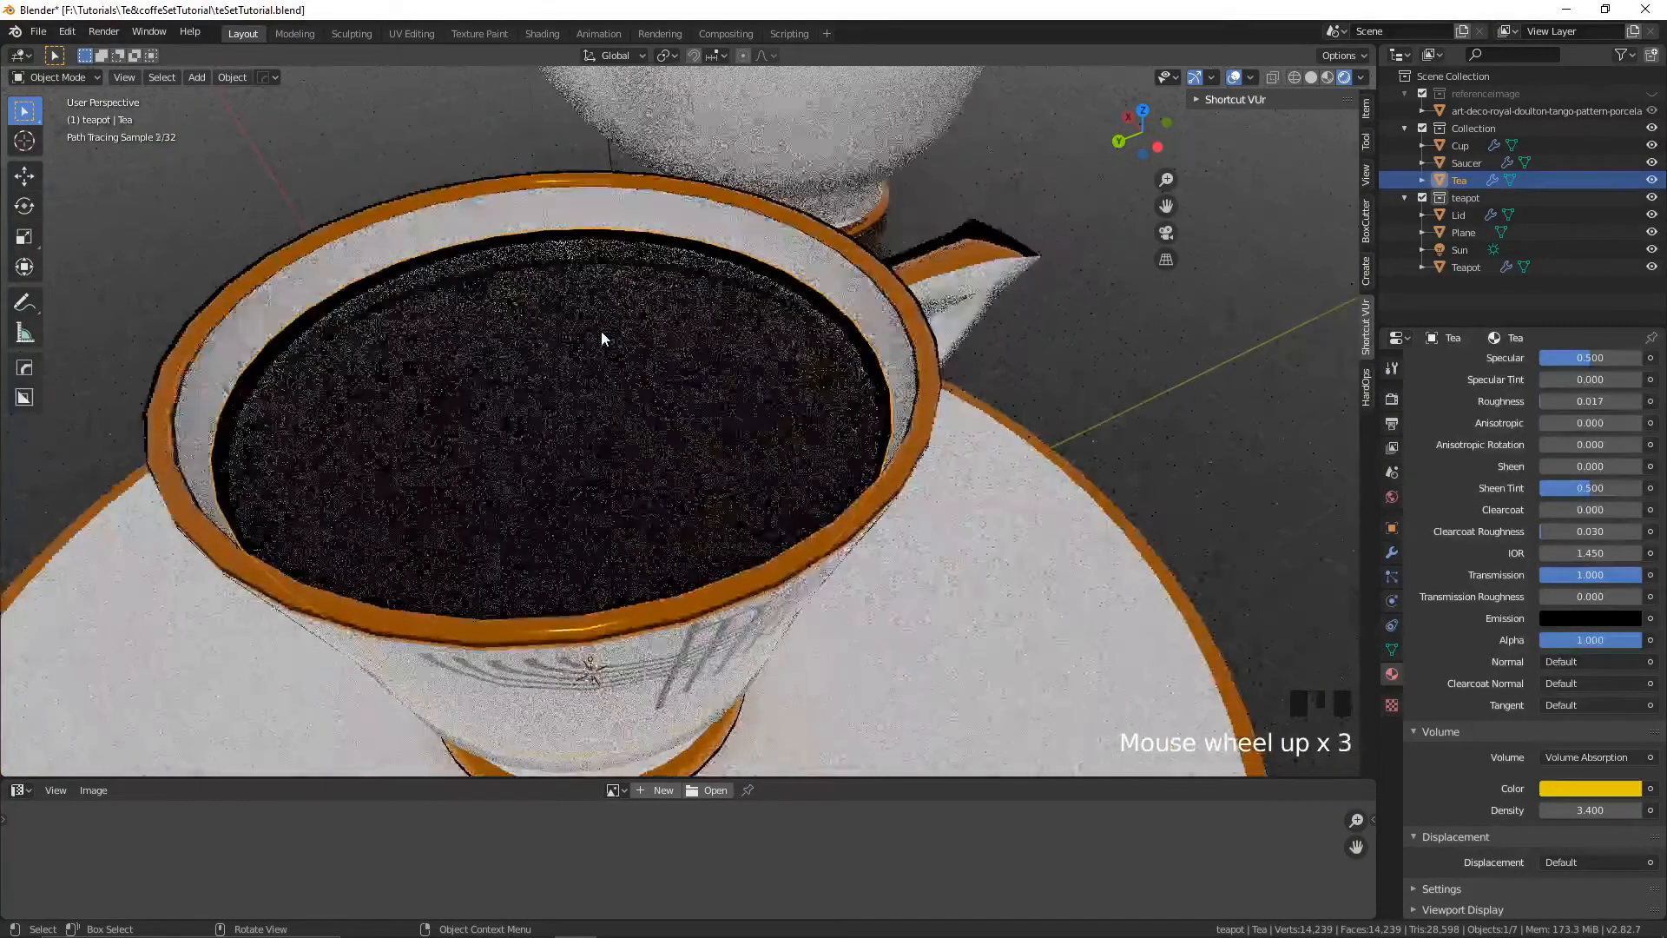
shift+middle_drag(606, 330, 682, 346)
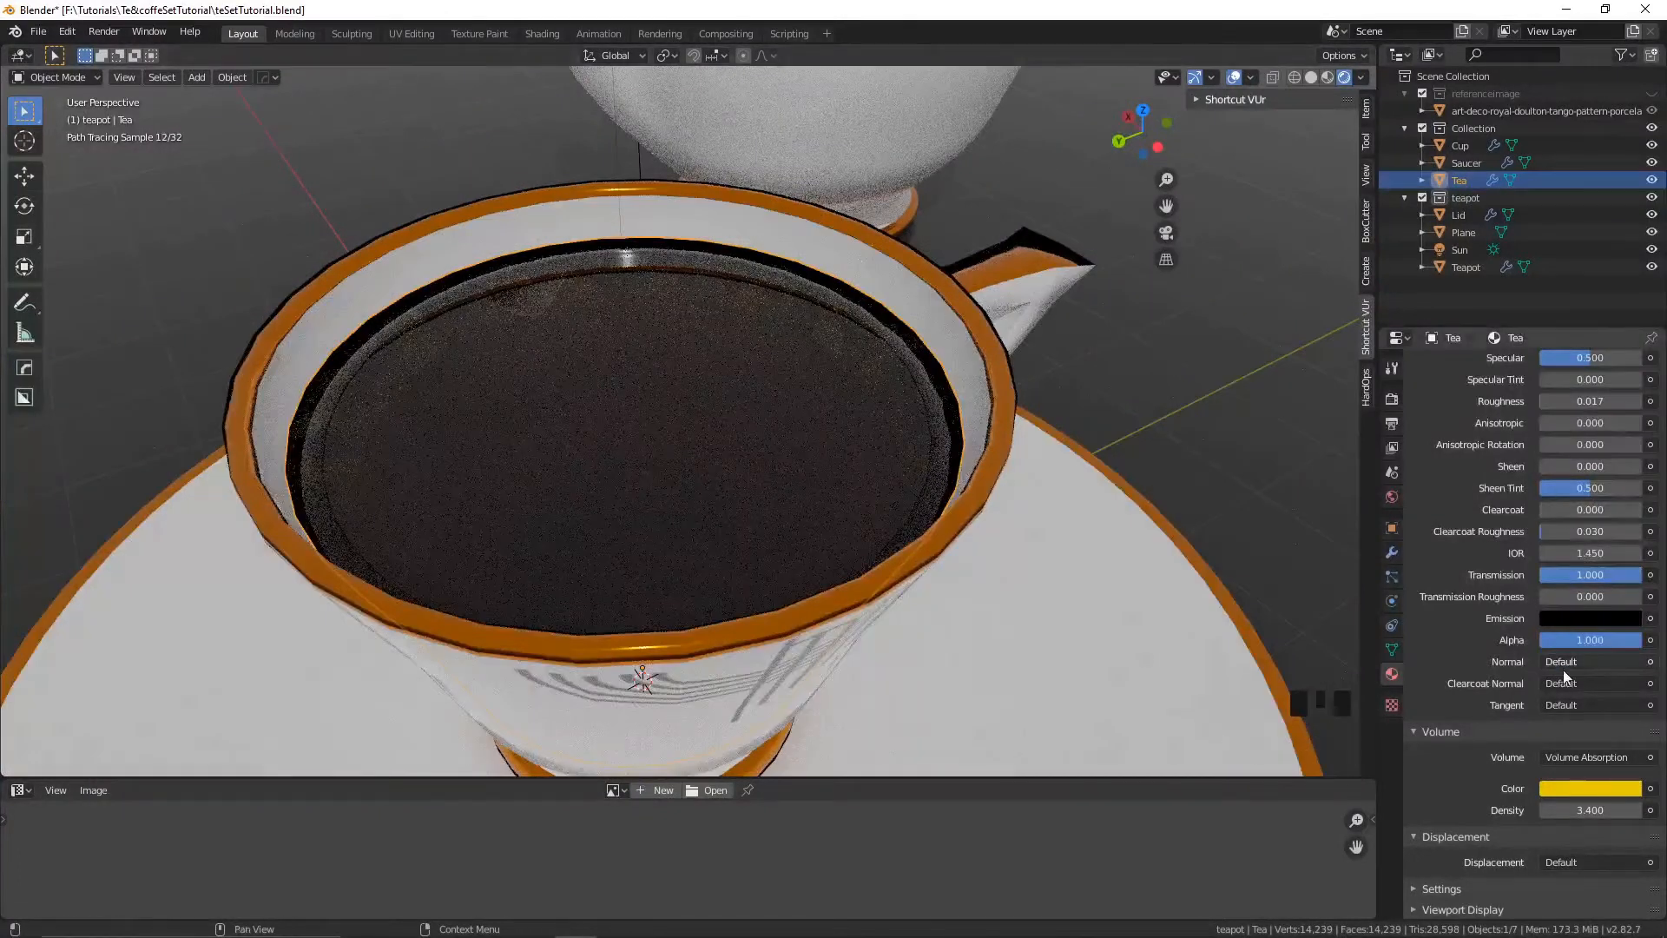
- Set the Tea material's IOR to 1.356 and examine the rendered tea
click(1588, 552)
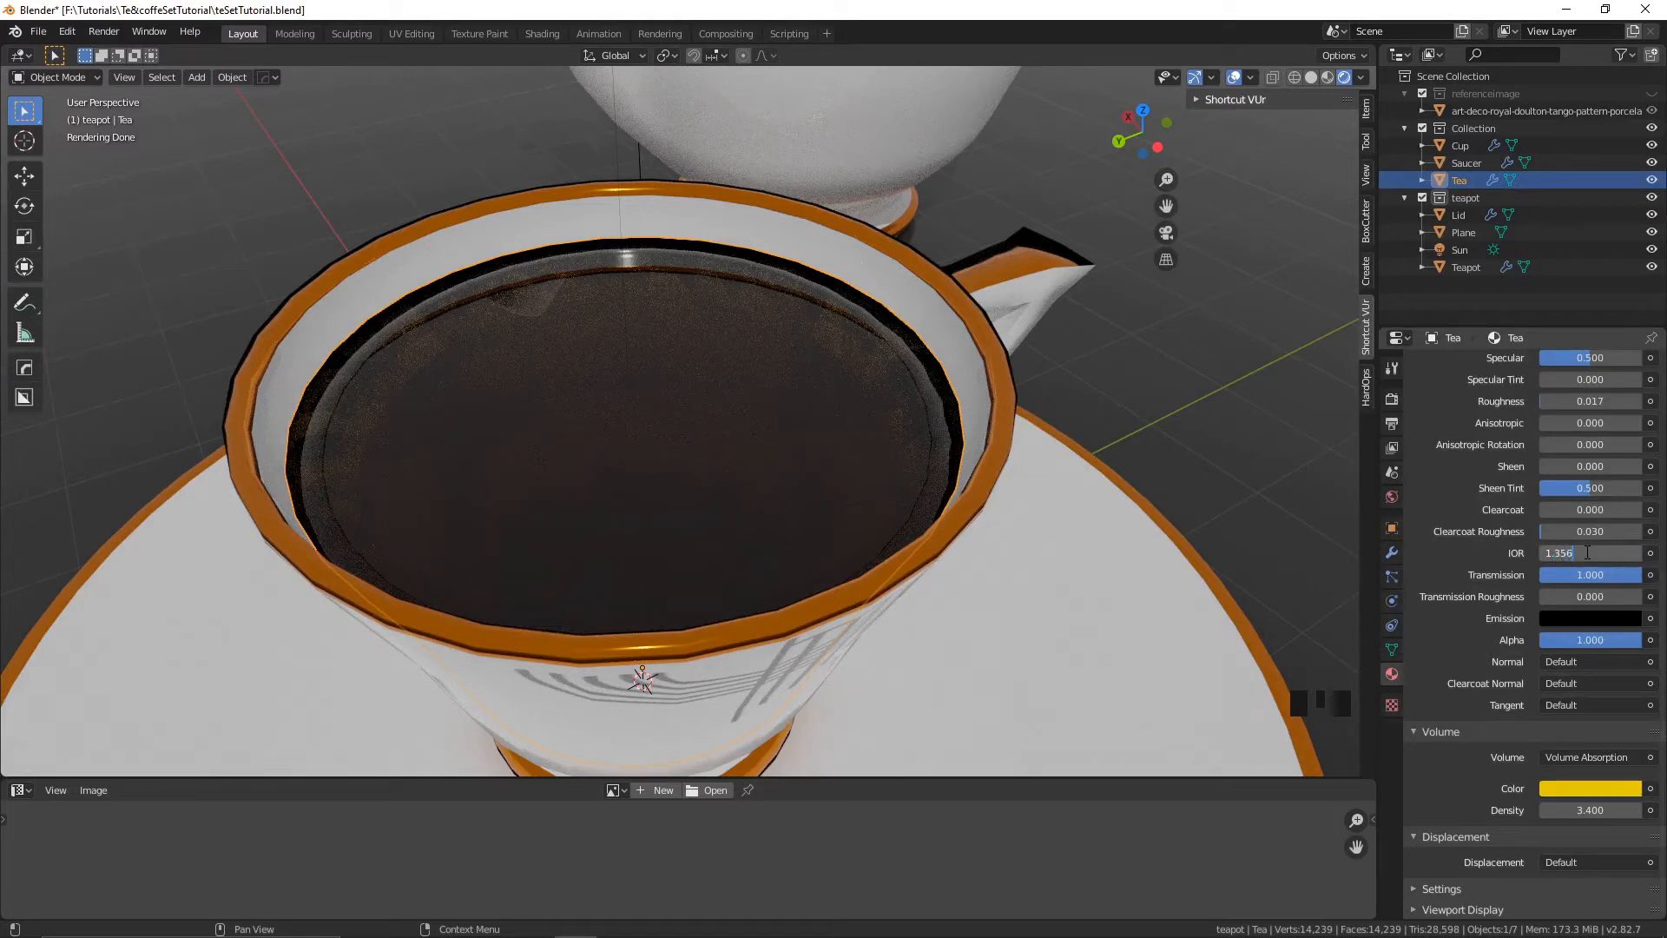
key(Return)
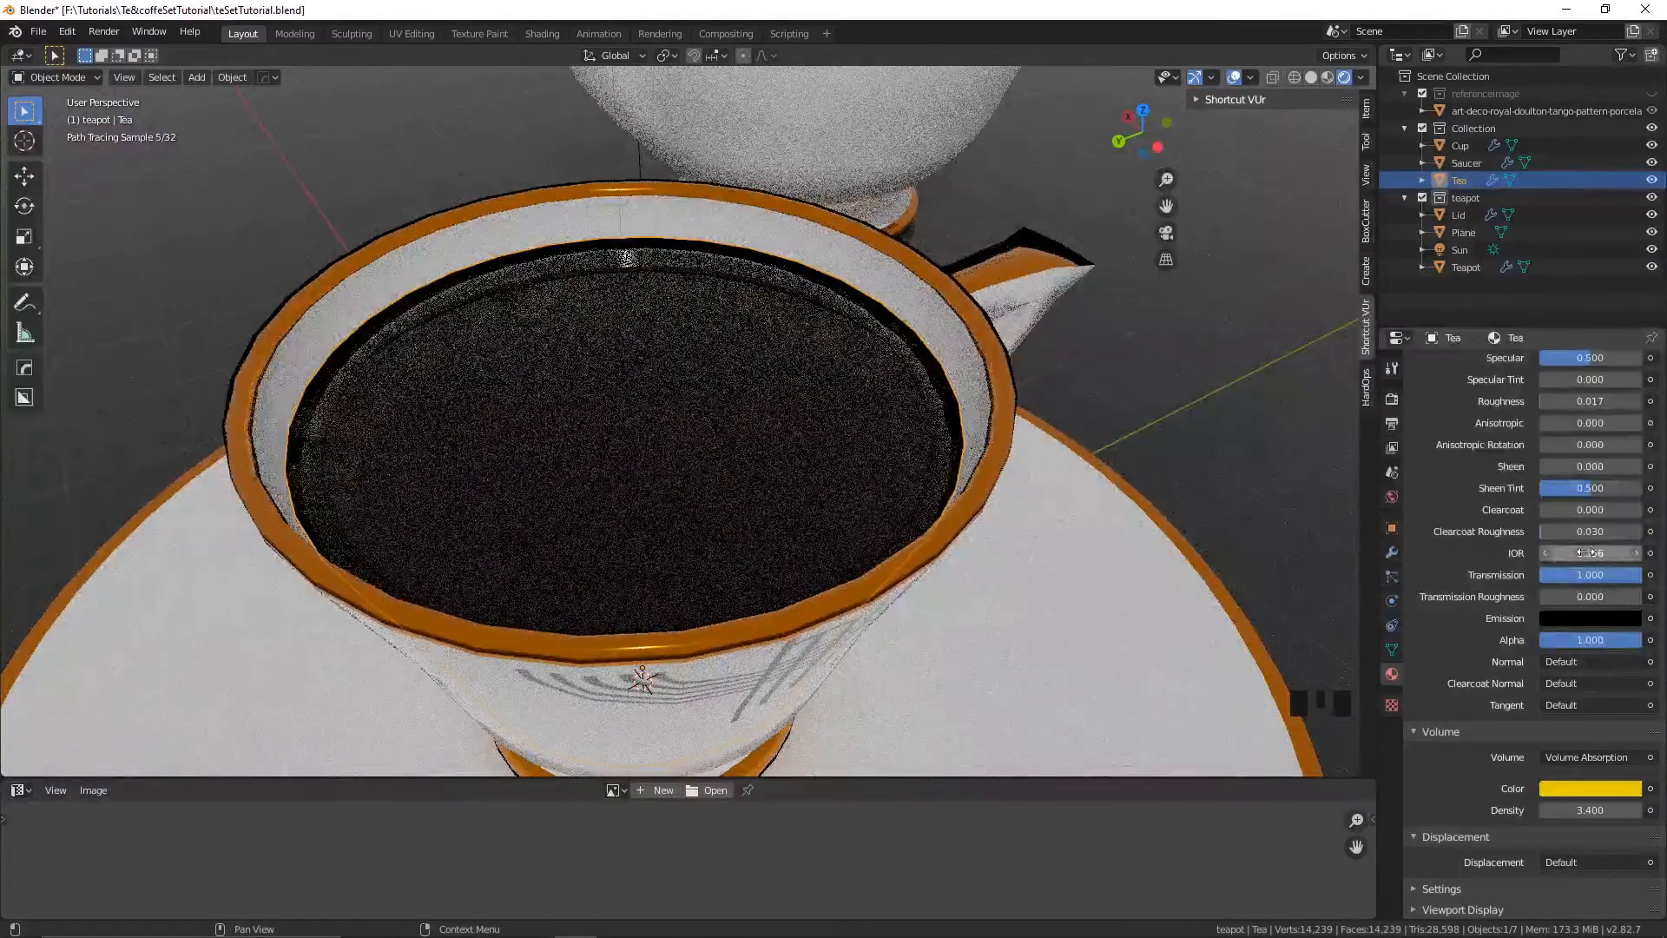
scroll(670, 389, down, 2)
mouse_move(670, 389)
middle_down()
mouse_move(652, 387)
mouse_move(672, 399)
middle_up()
scroll(659, 384, up, 3)
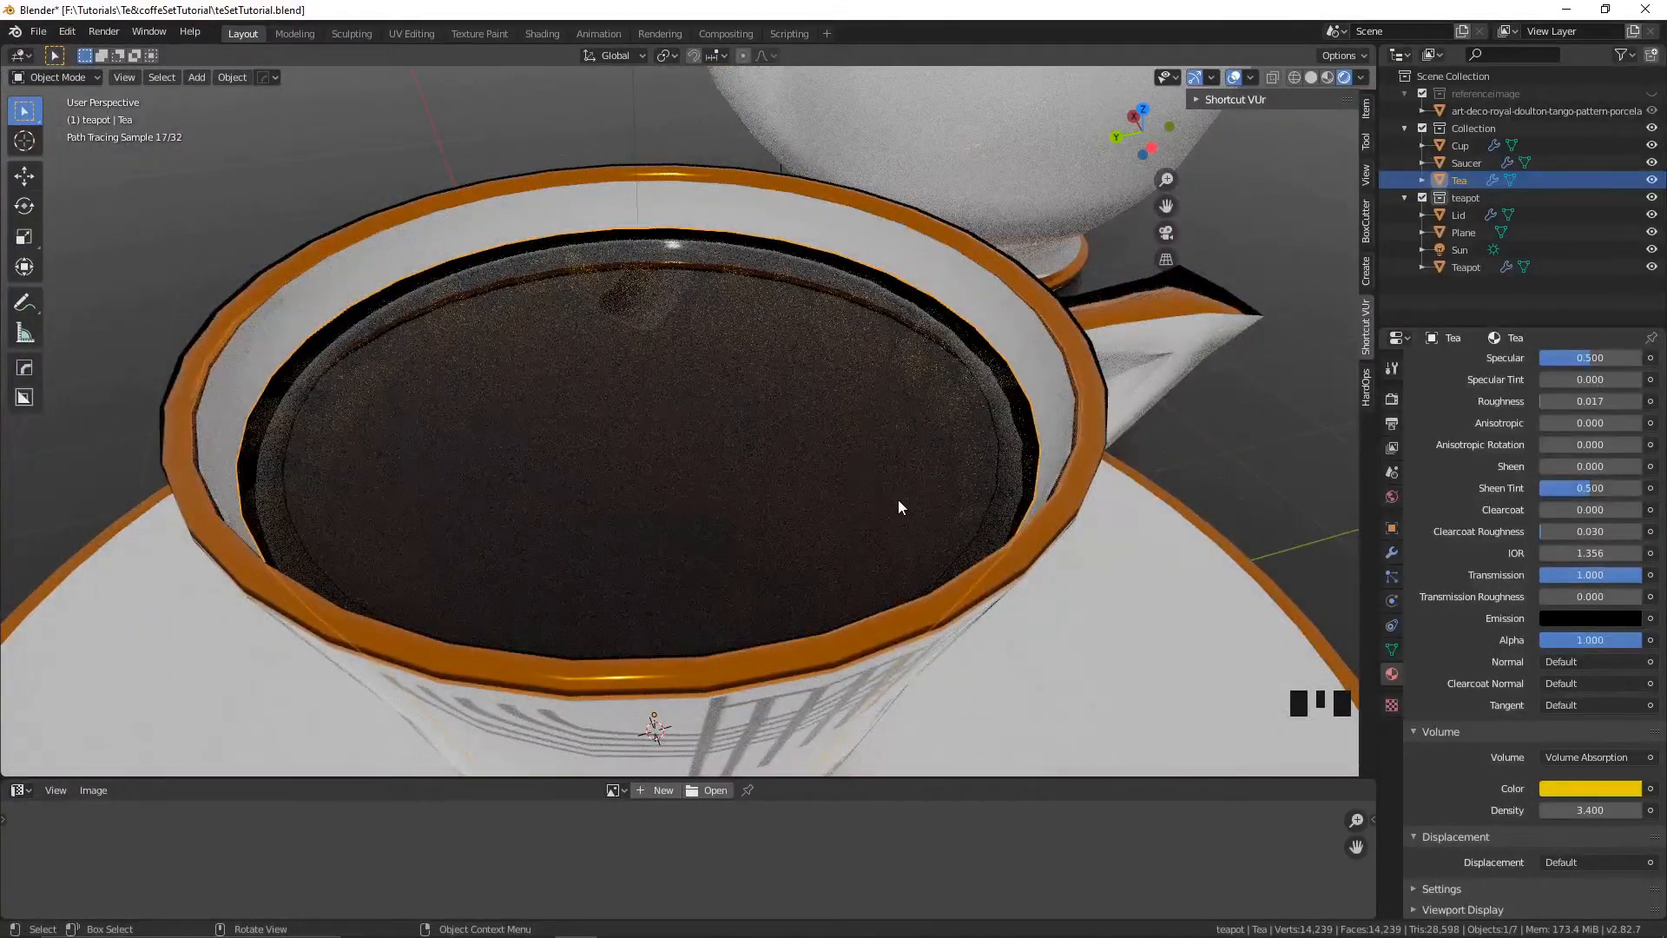
- Shade the Tea object smooth and enable viewport display of the Subdivision modifiers on both the Tea and the Cup
click(231, 78)
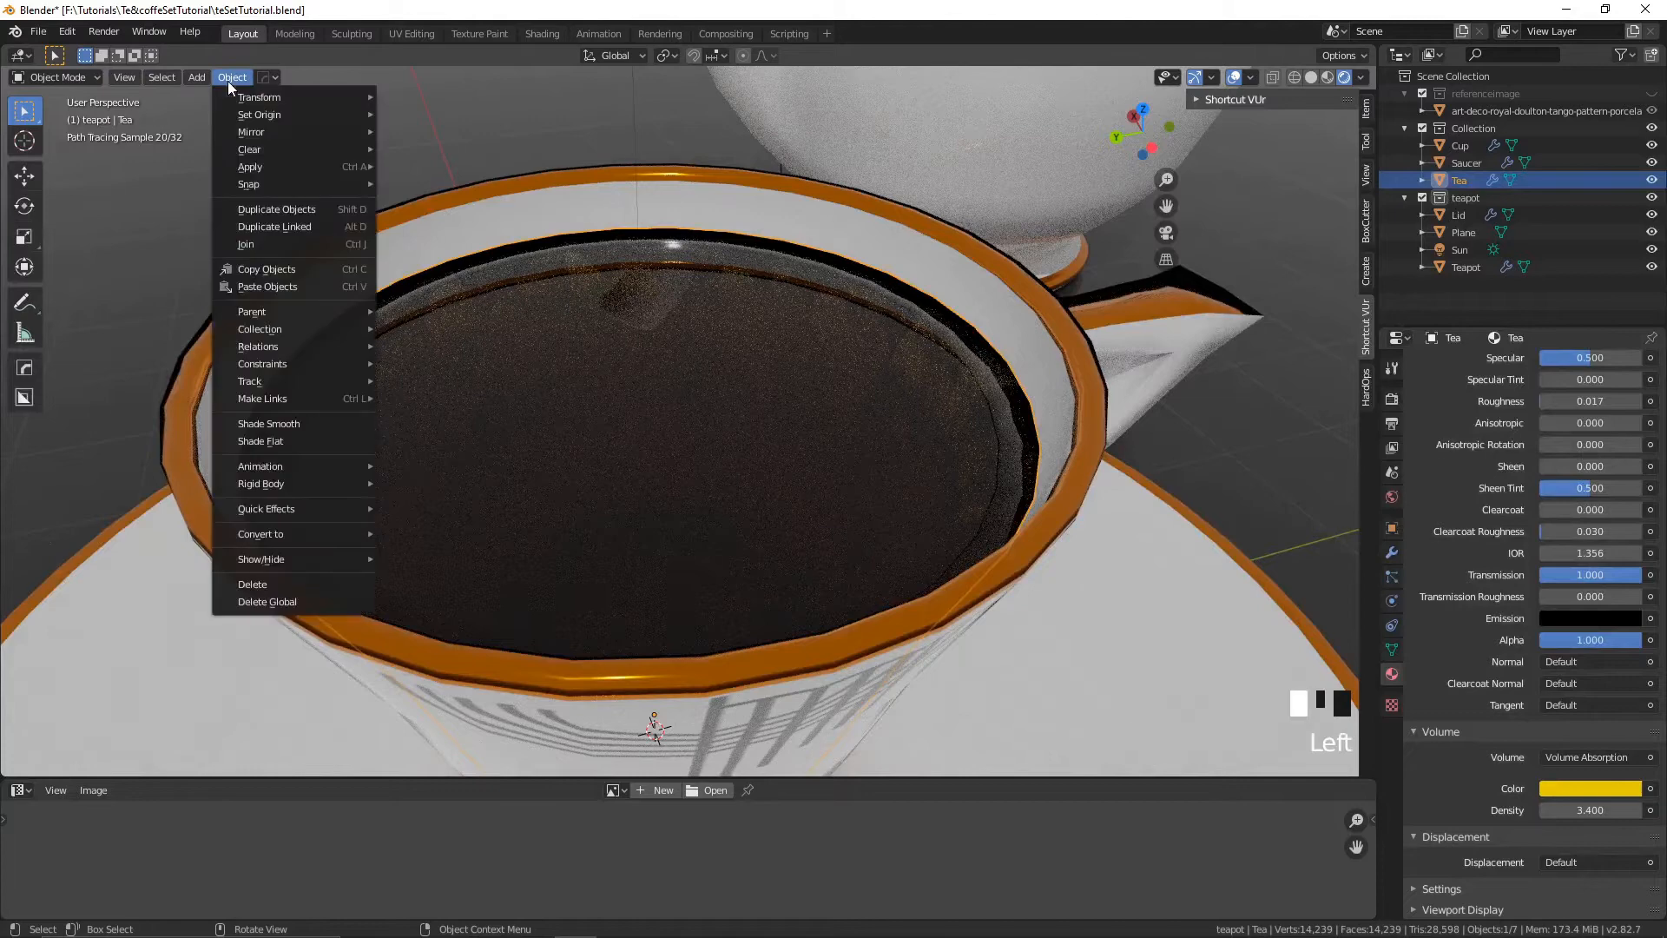
click(319, 422)
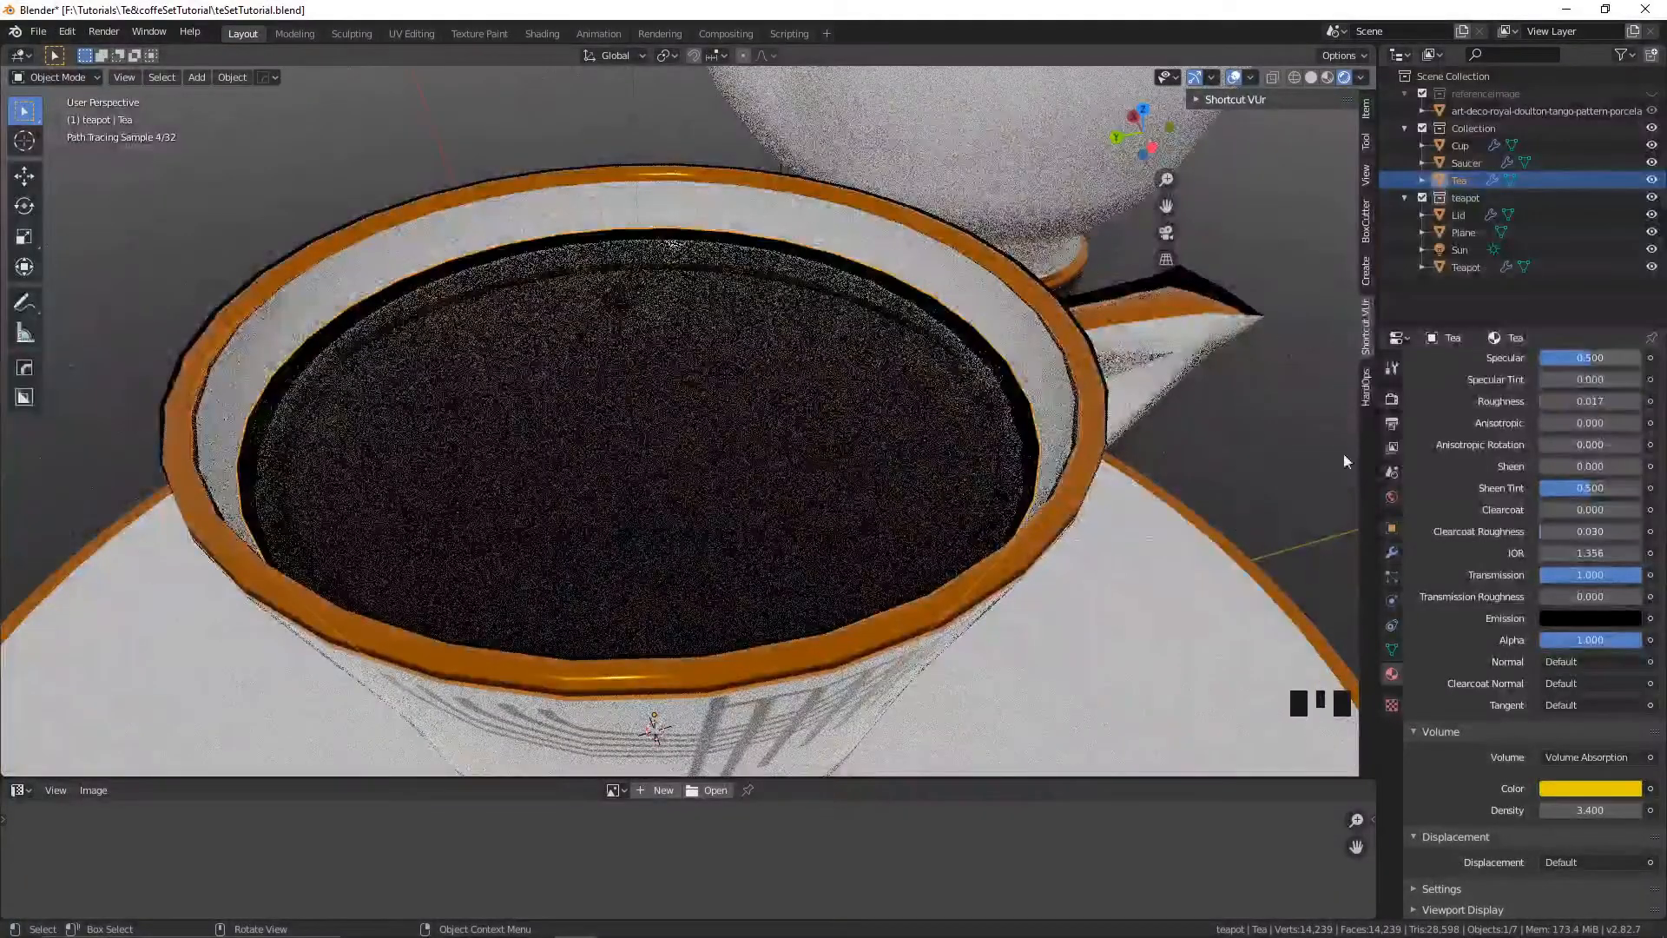
click(1392, 552)
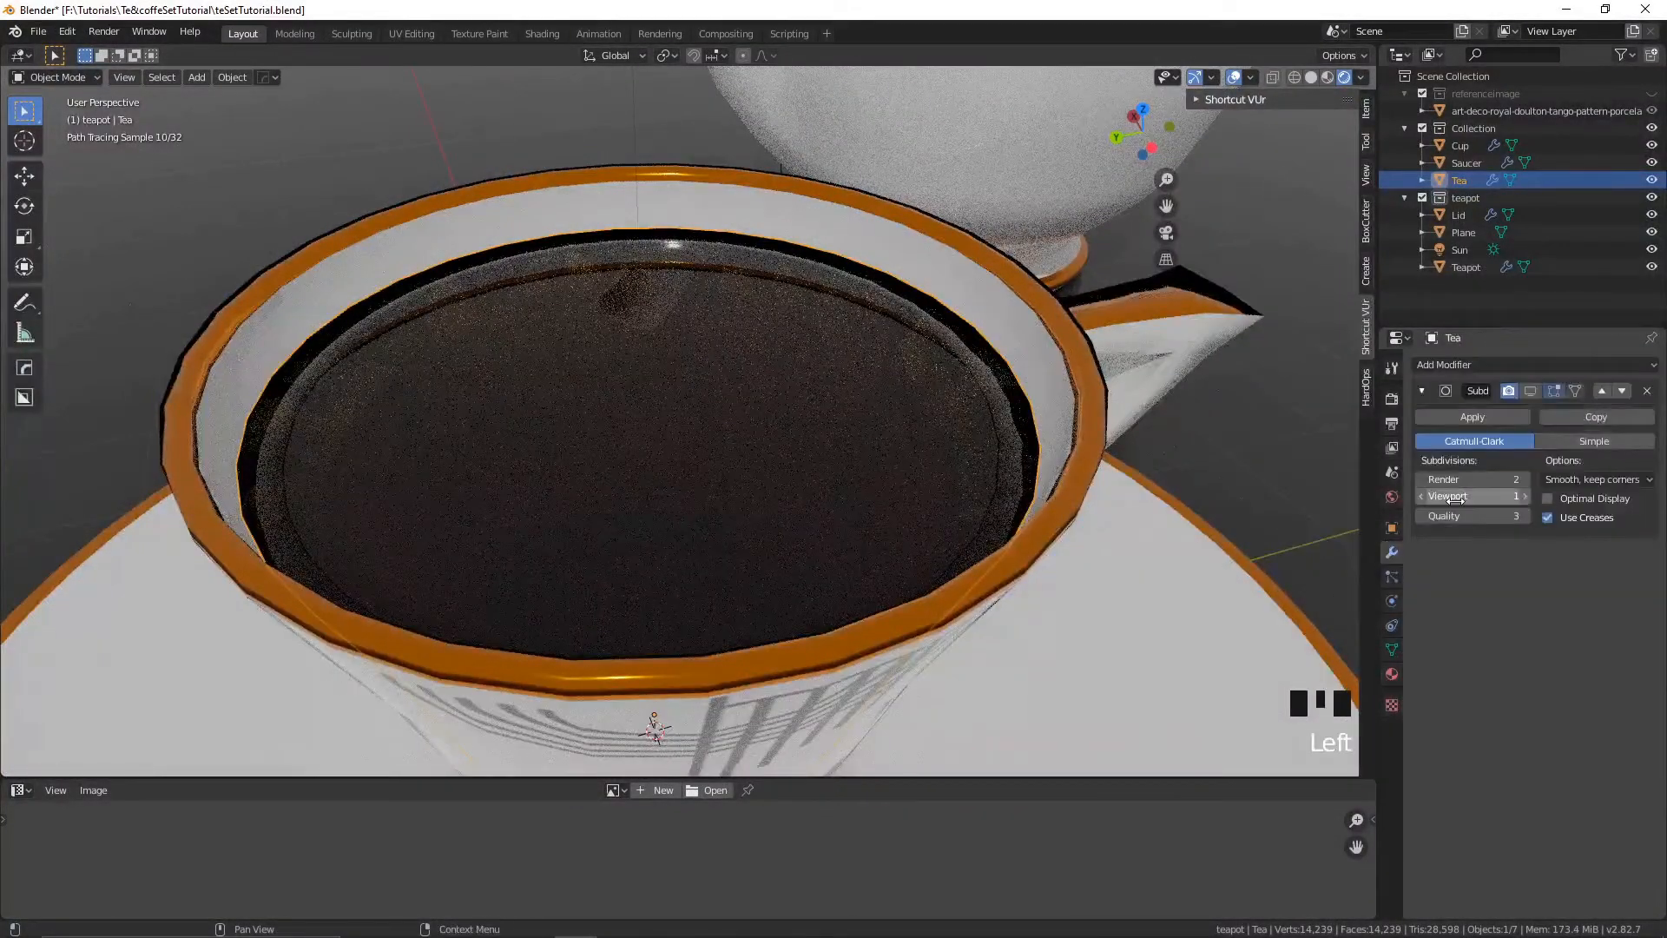
click(1532, 393)
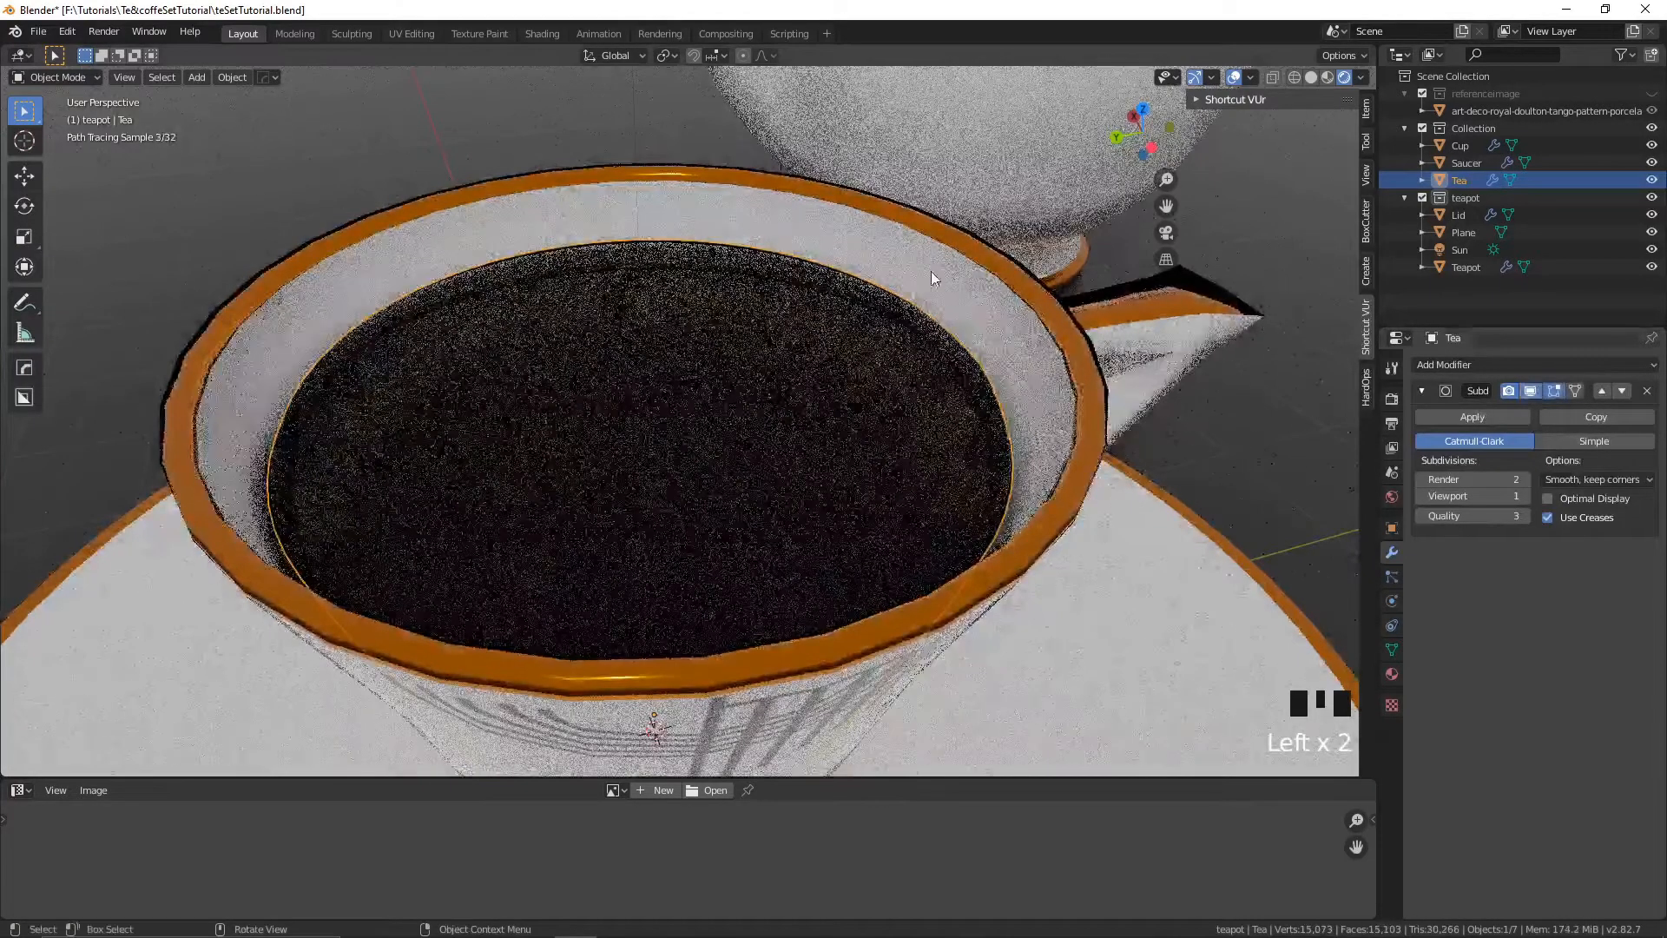
click(950, 262)
click(1530, 392)
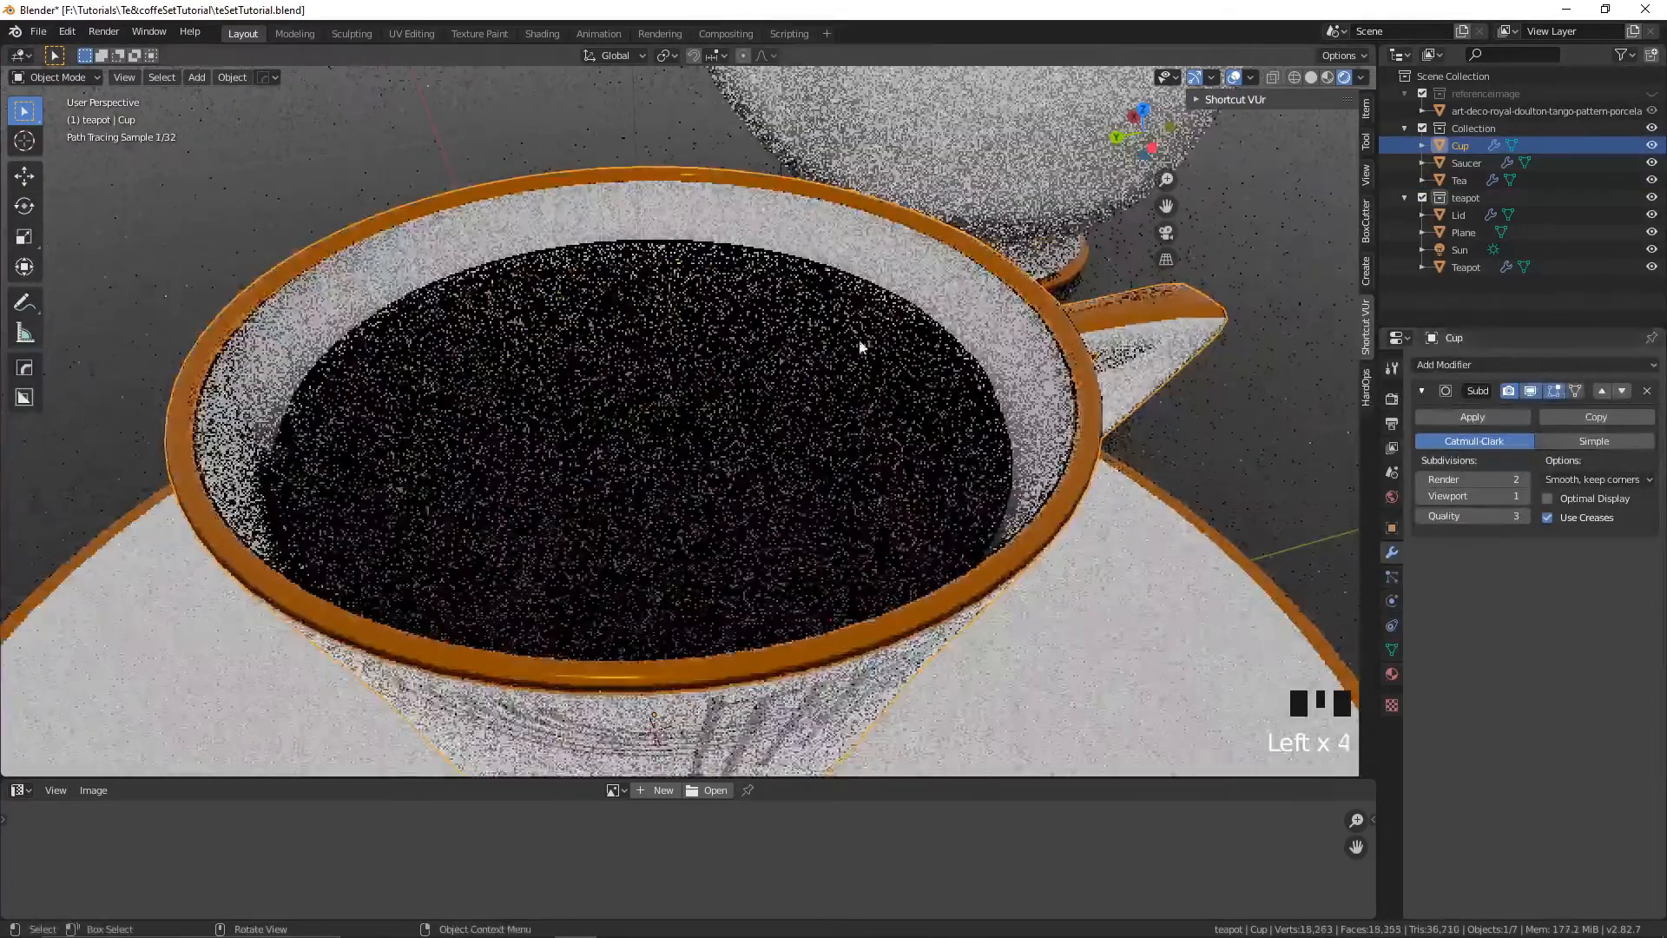
- Reselect the Tea object and set its material's volume absorption density to 3.000
click(832, 502)
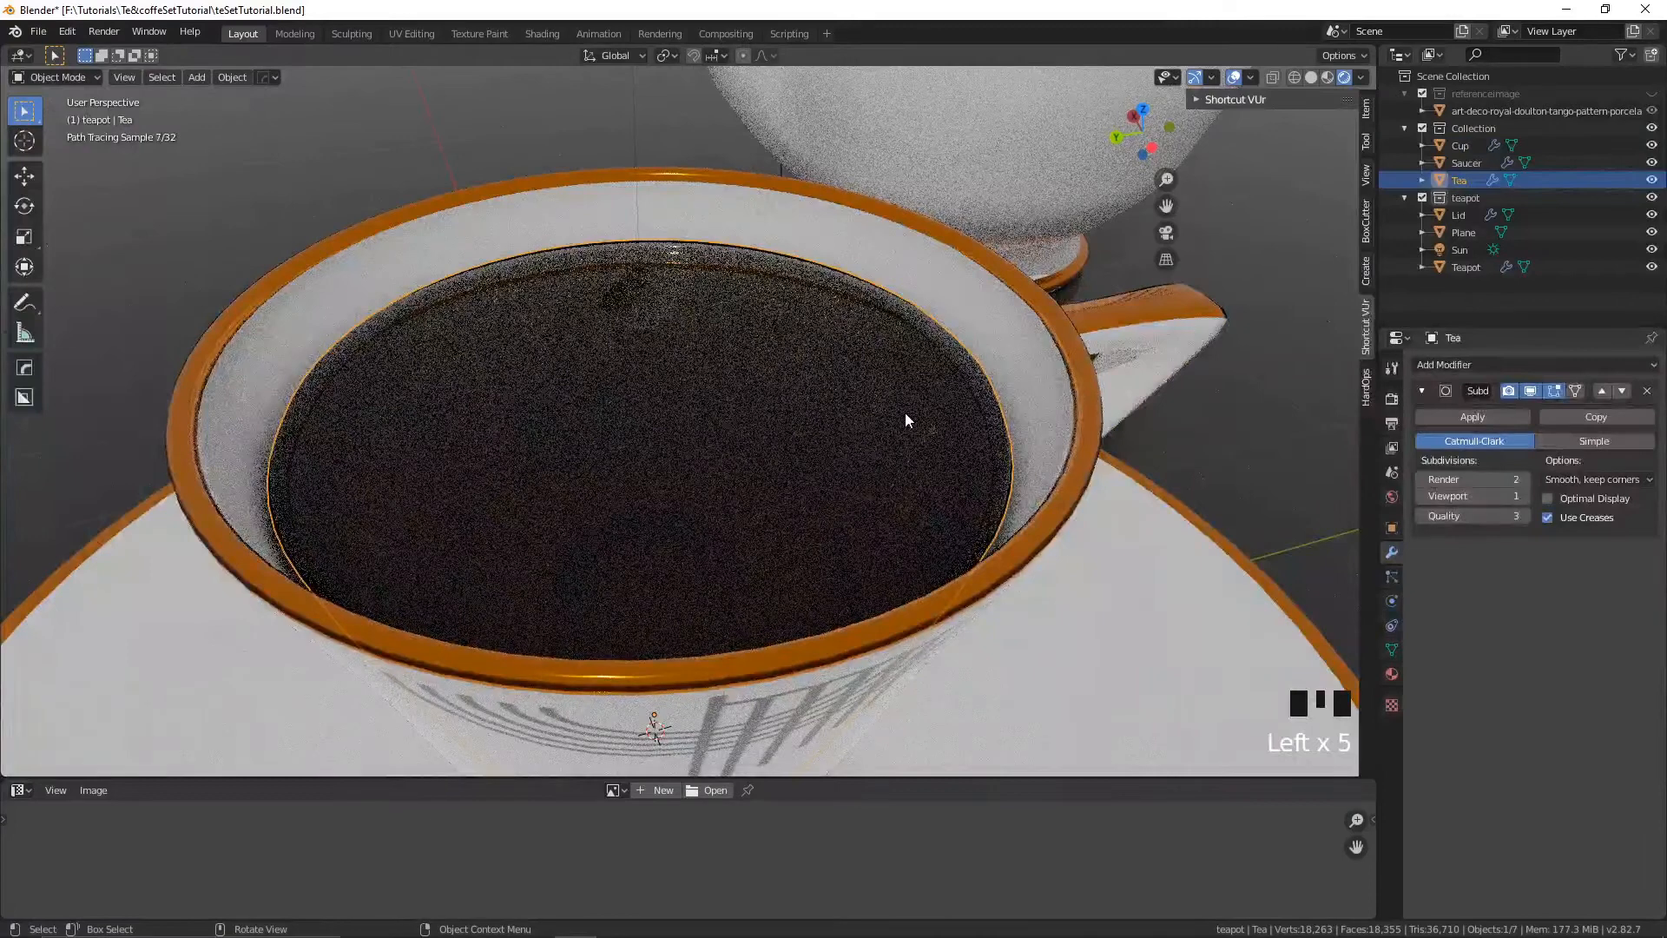
scroll(905, 417, down, 3)
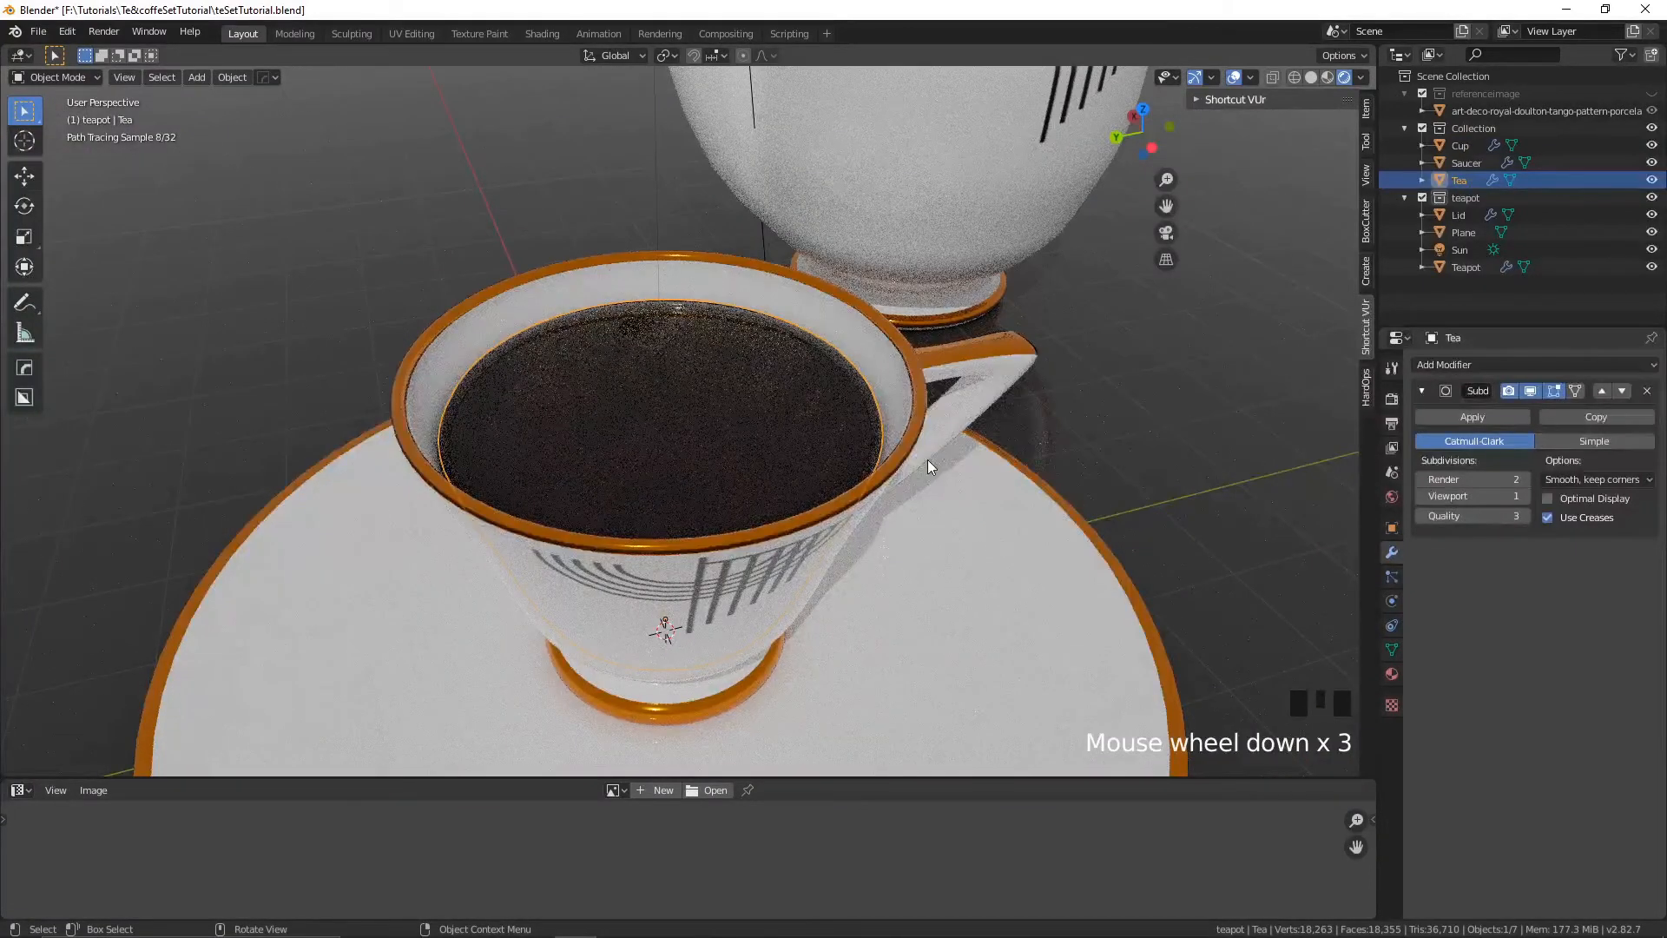
scroll(928, 465, down, 2)
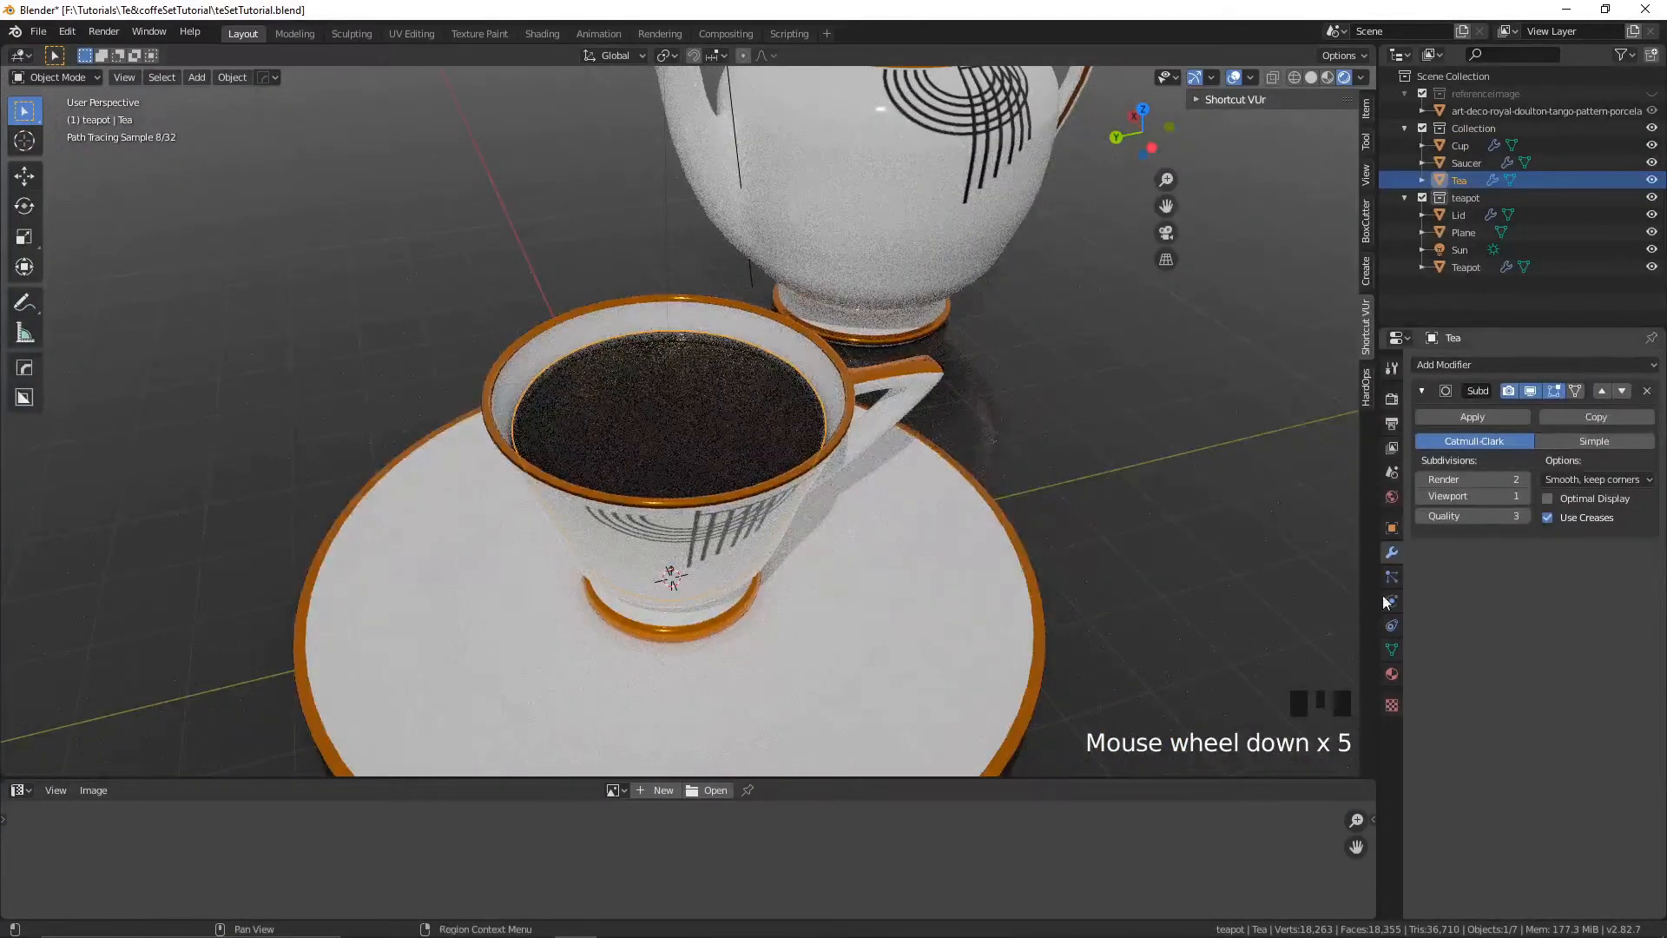
click(1393, 674)
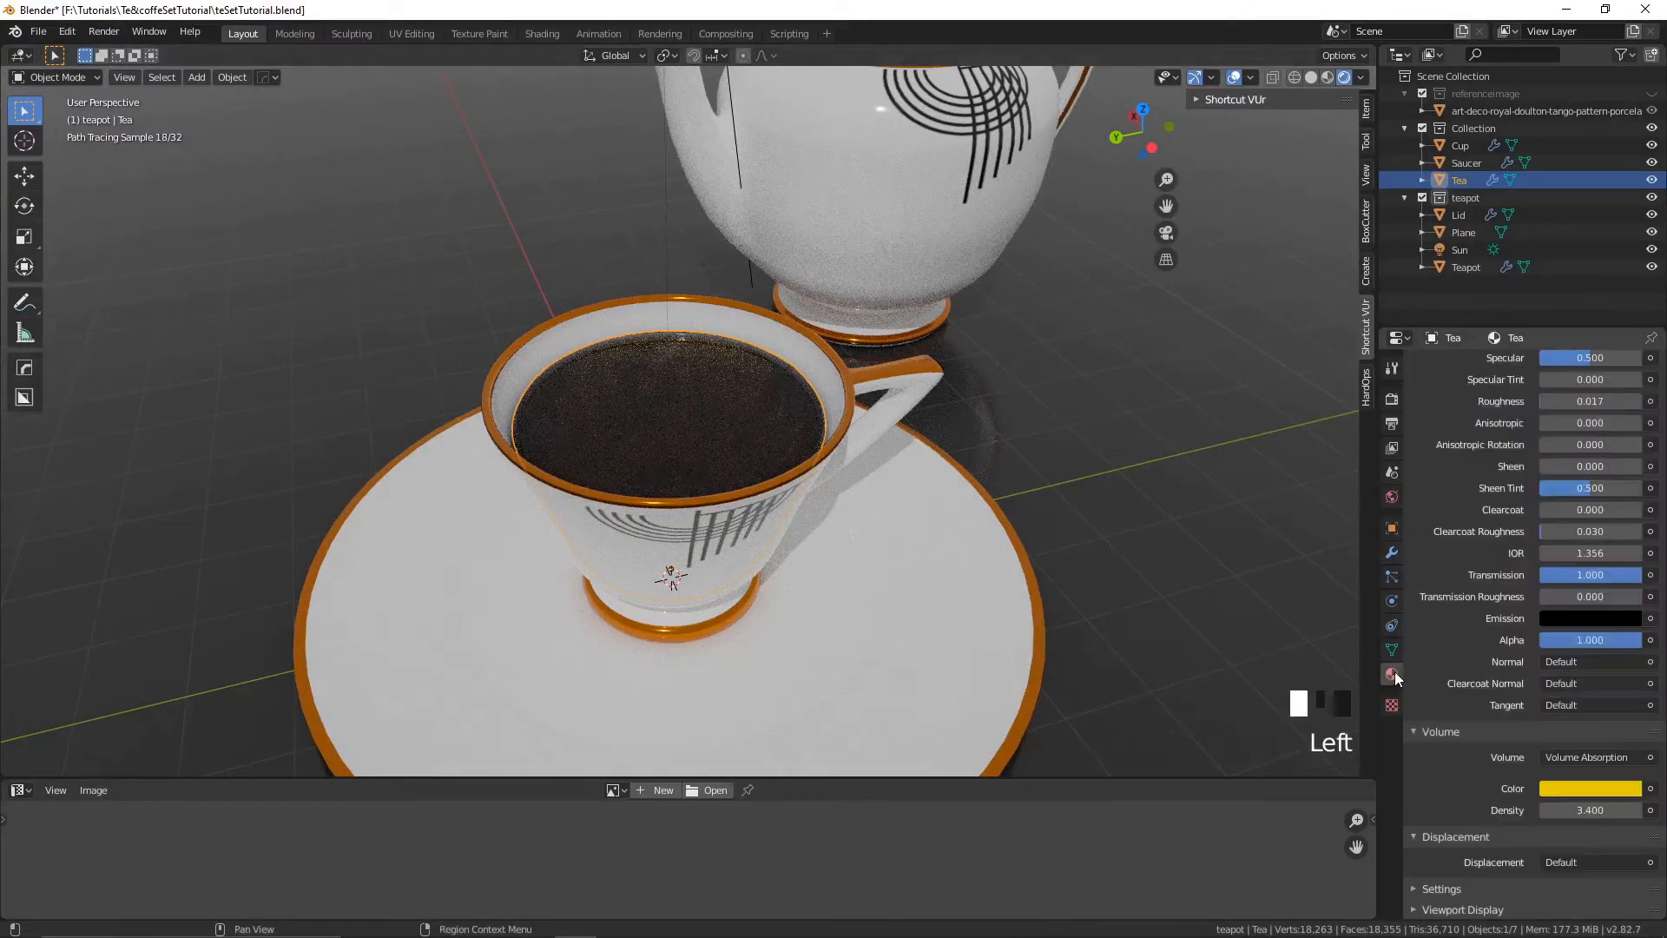
scroll(1577, 717, down, 2)
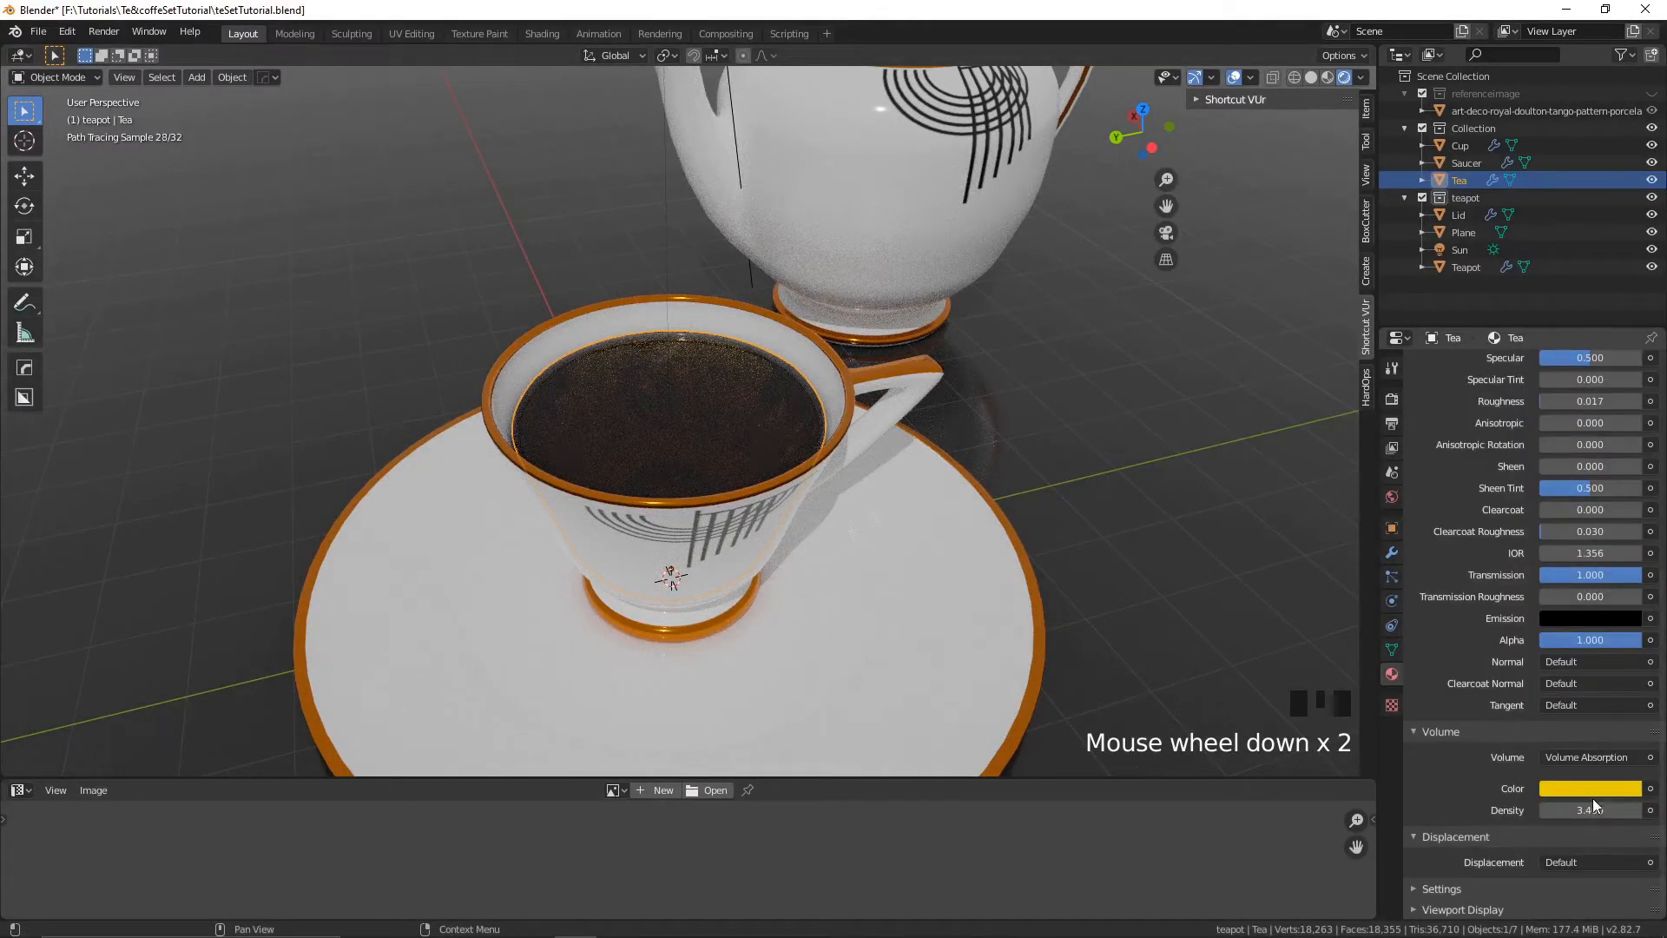
drag(1588, 810, 1563, 809)
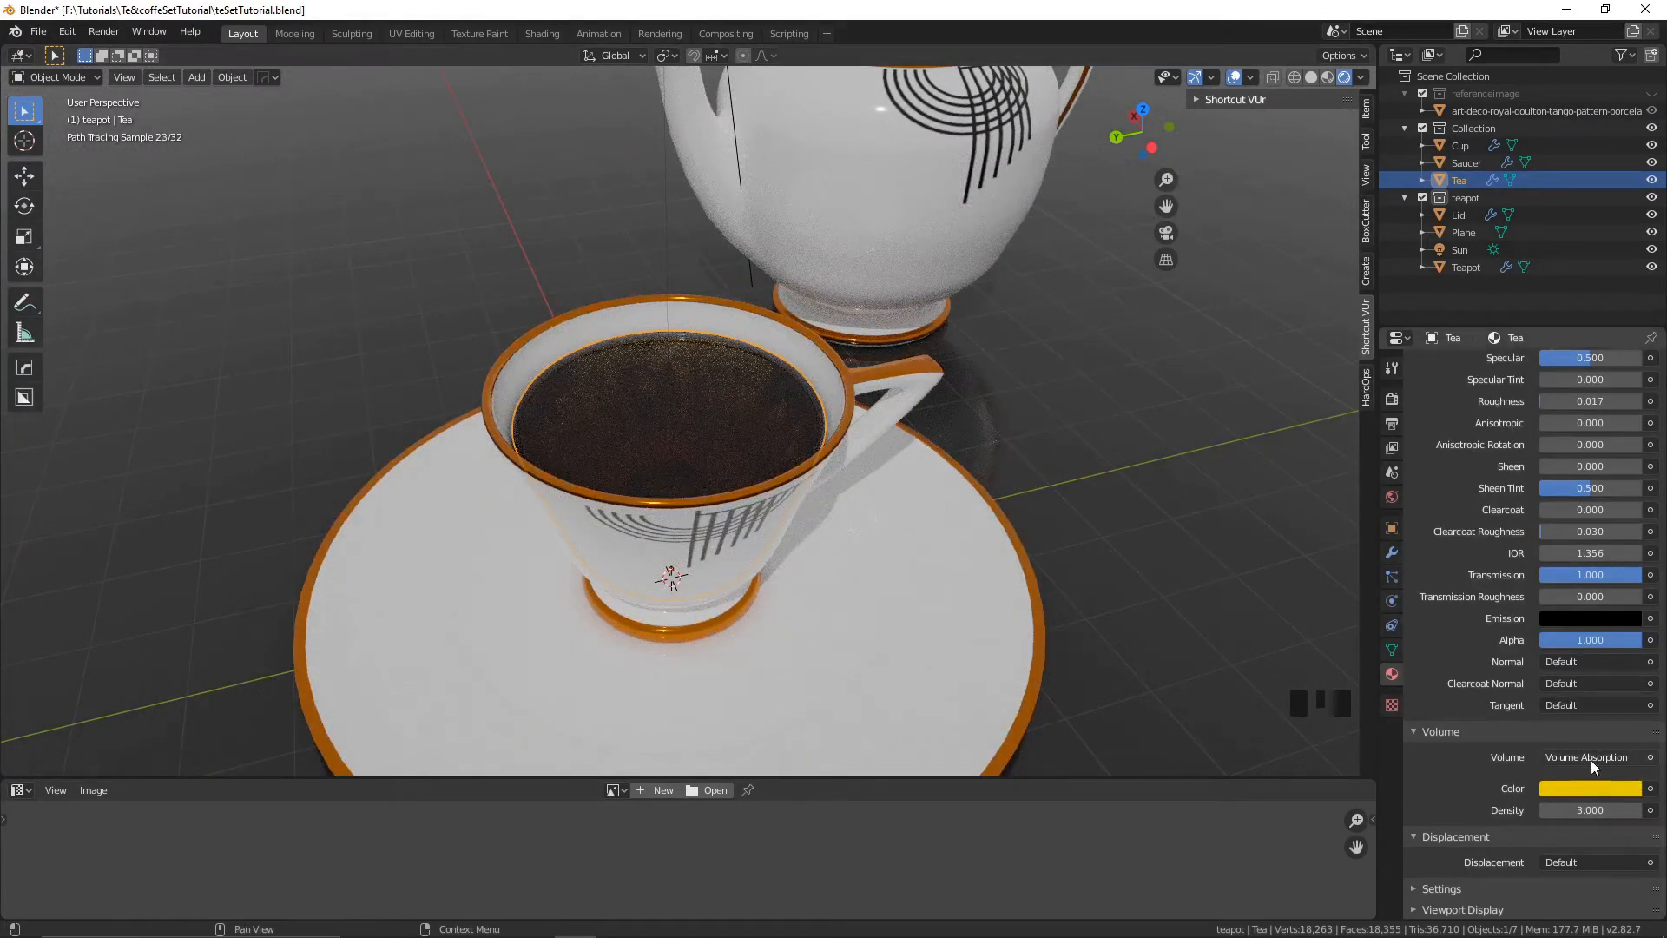
- Set the colour of the Tea material's volume absorption to orange and examine the rendered tea
click(1601, 789)
click(1563, 790)
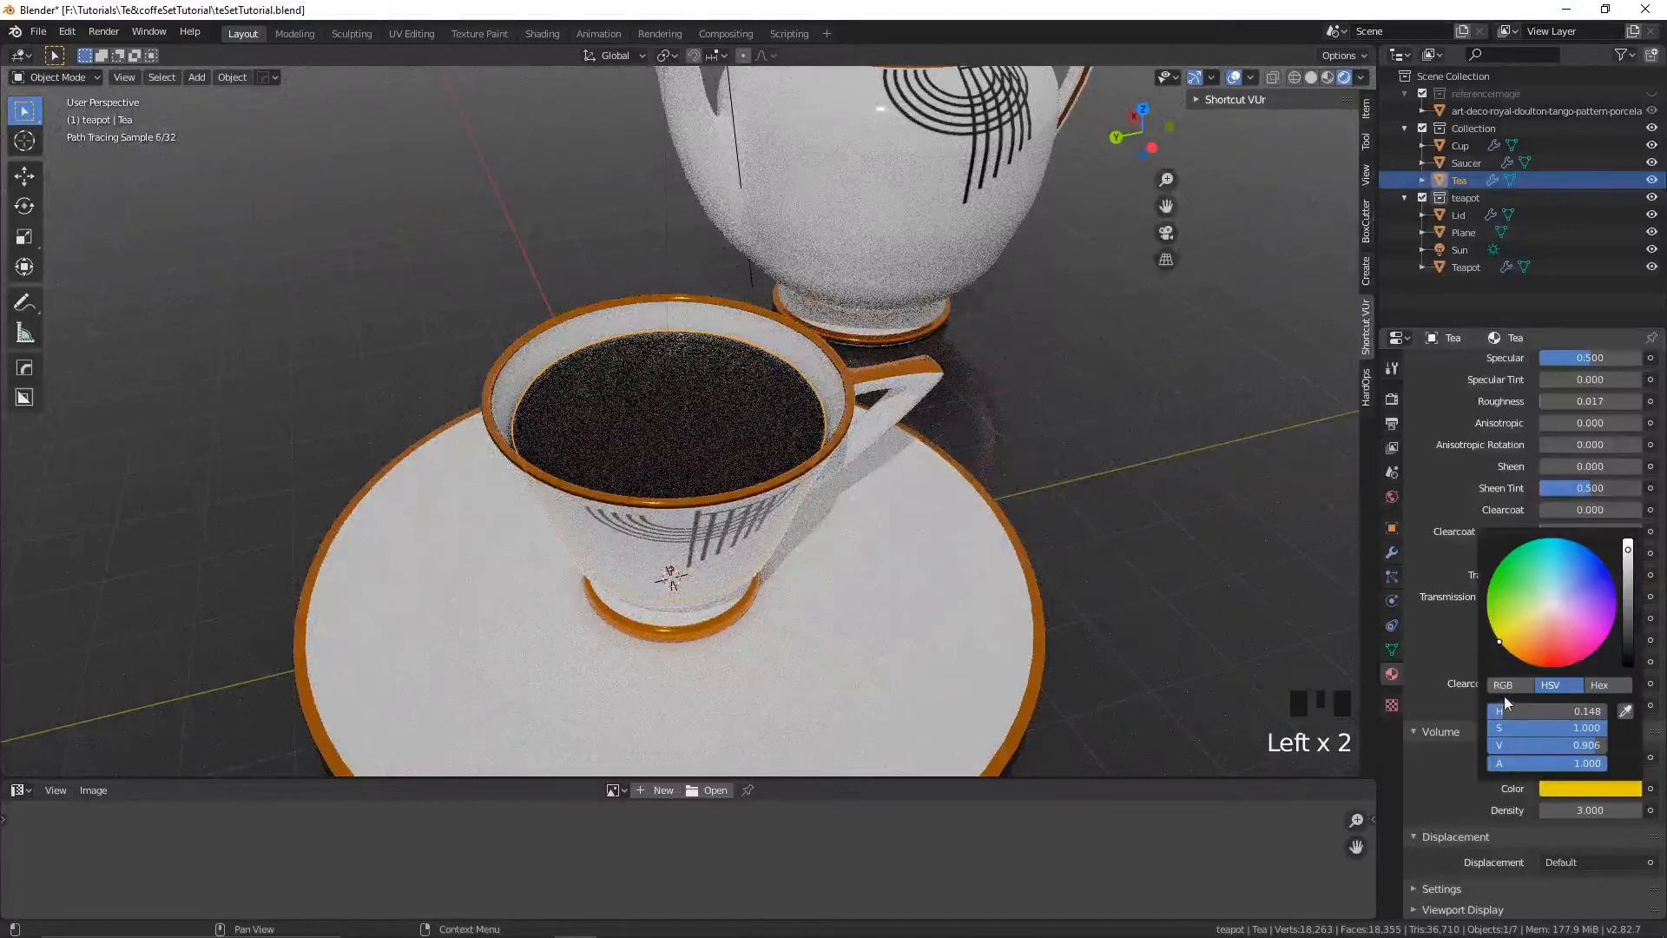
click(1512, 648)
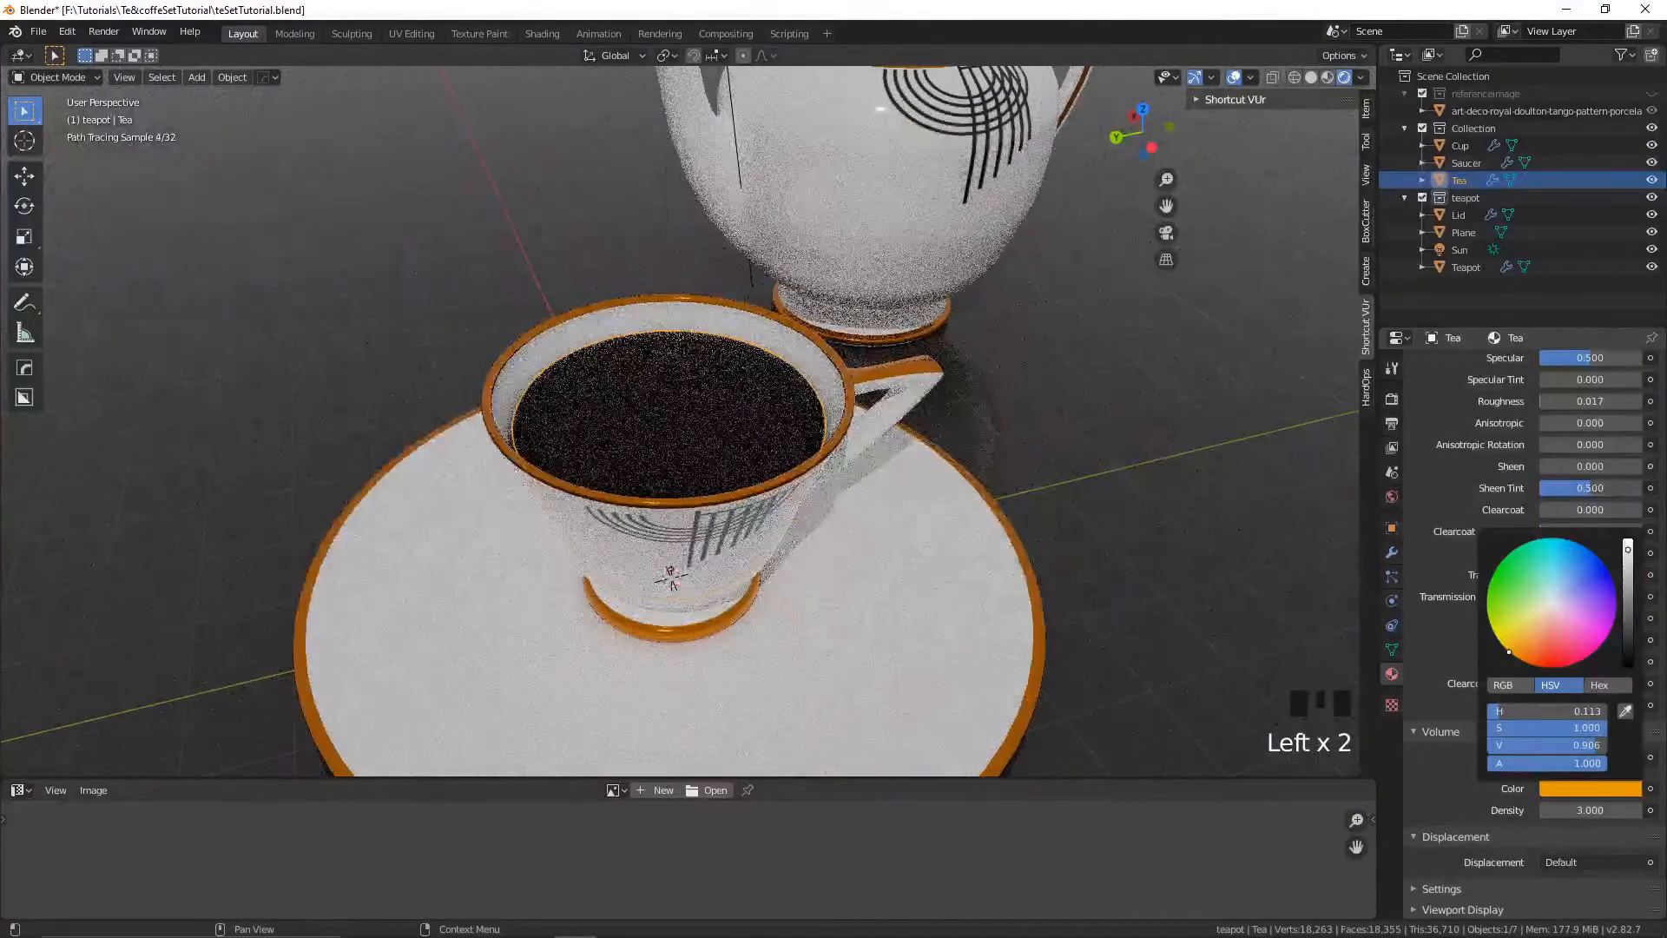
click(1509, 656)
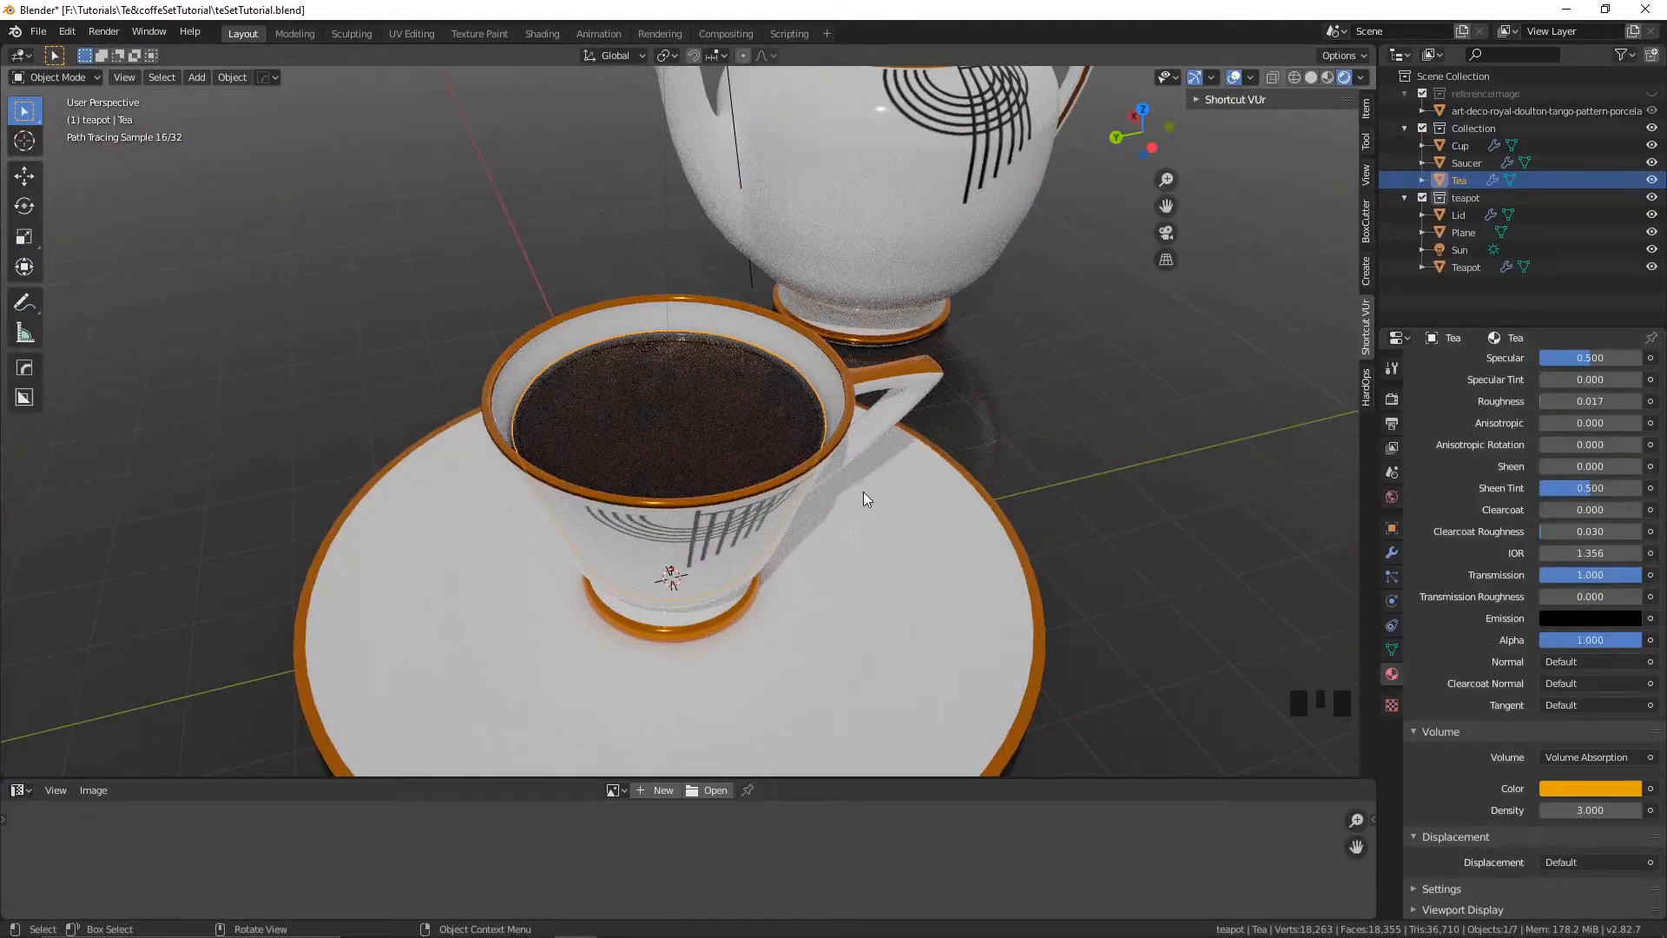
middle_drag(855, 485, 836, 492)
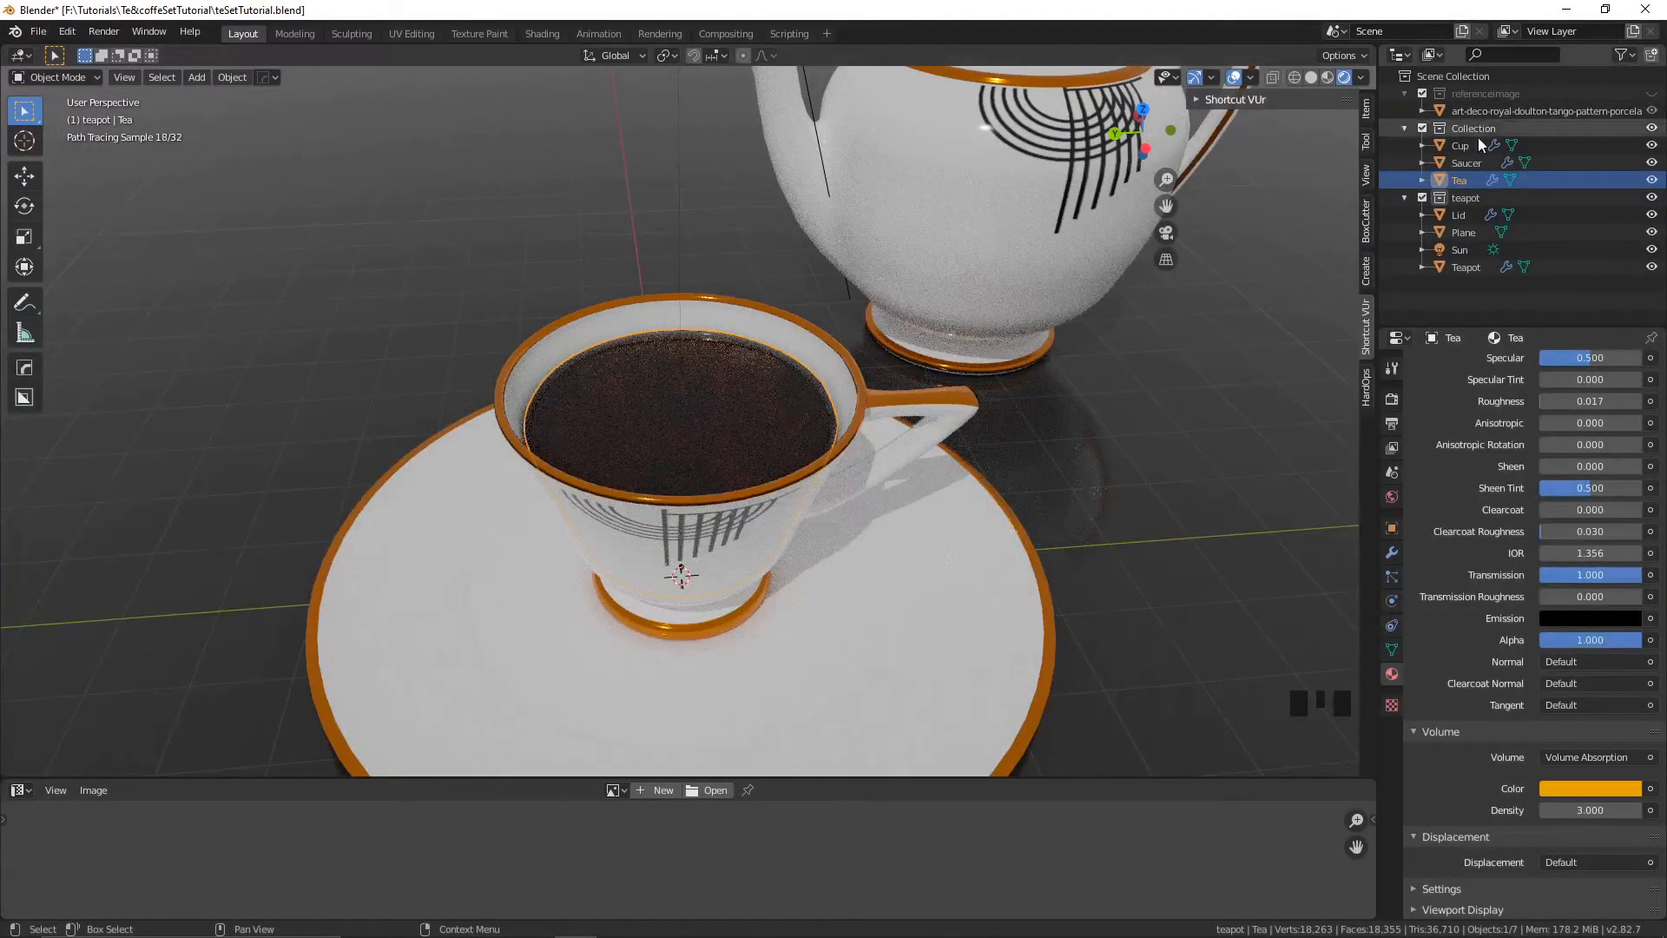
- Hide the Cup object and switch the viewport to solid shading to expose the Tea mesh
click(1652, 162)
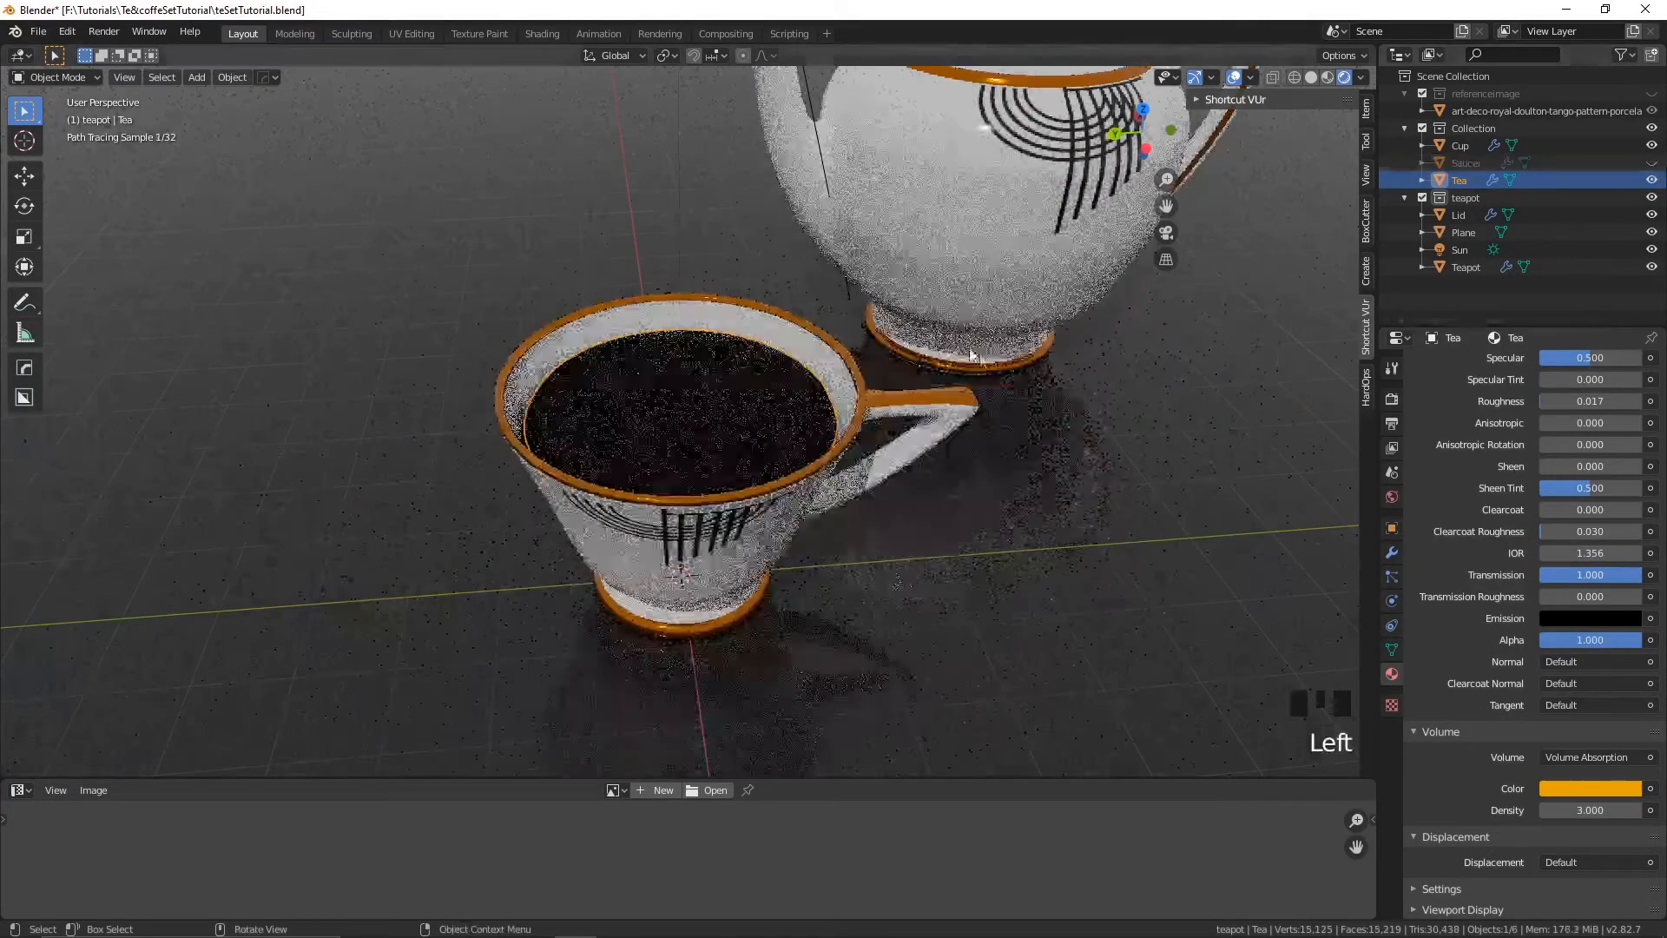
click(1653, 162)
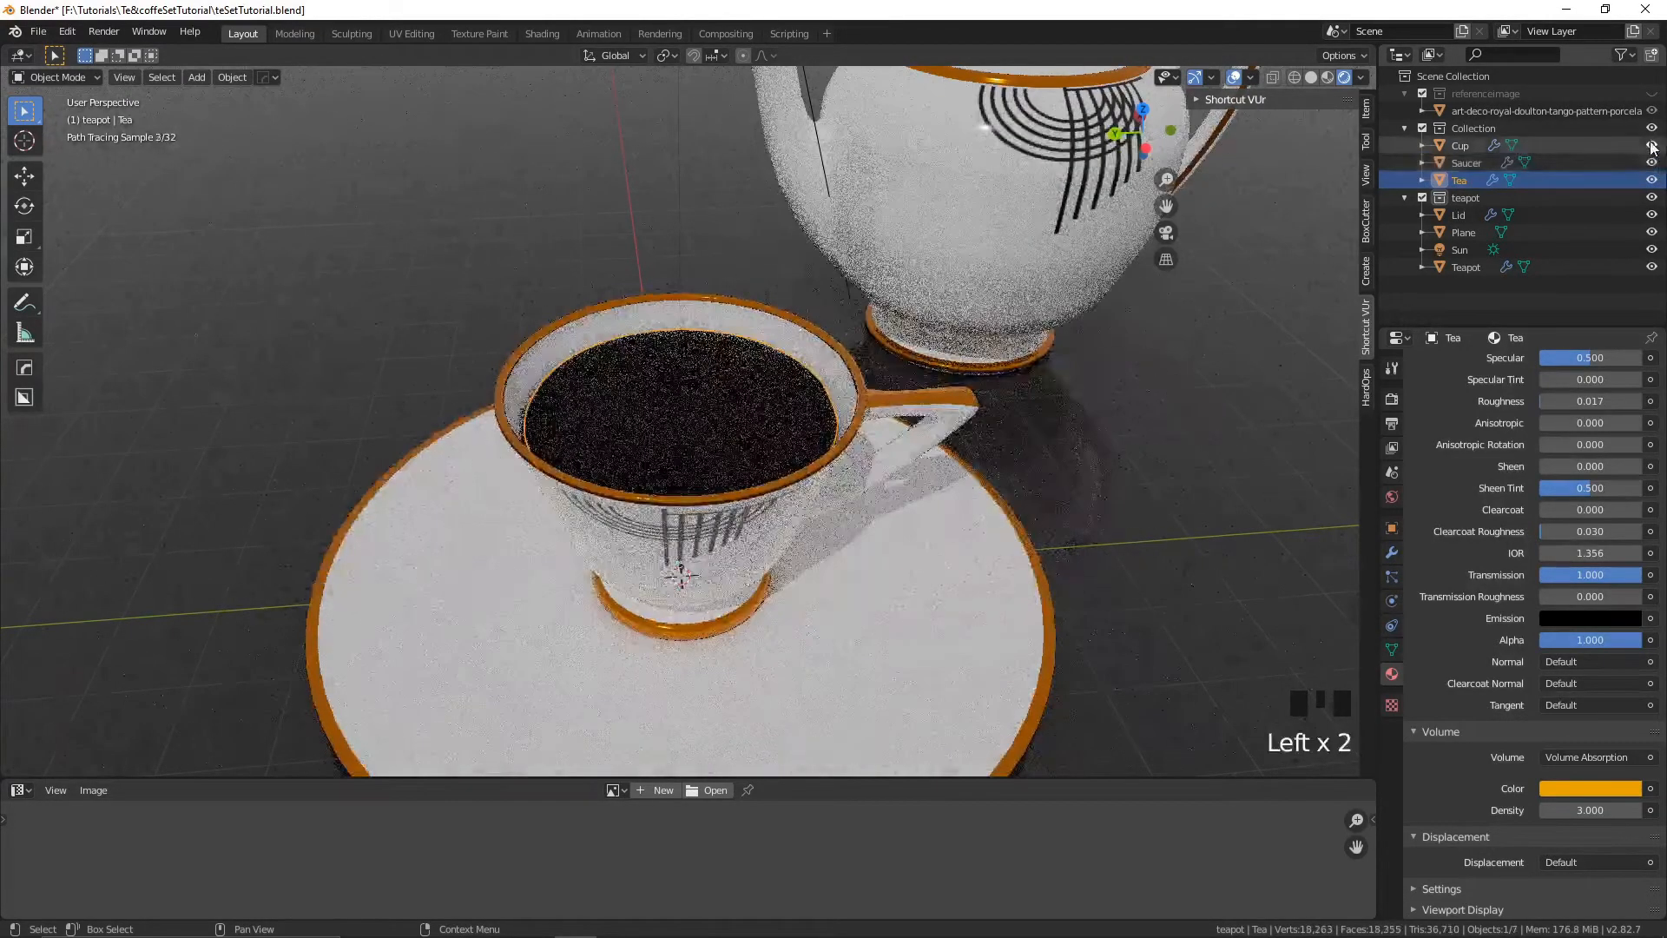
click(1653, 145)
scroll(1009, 388, up, 3)
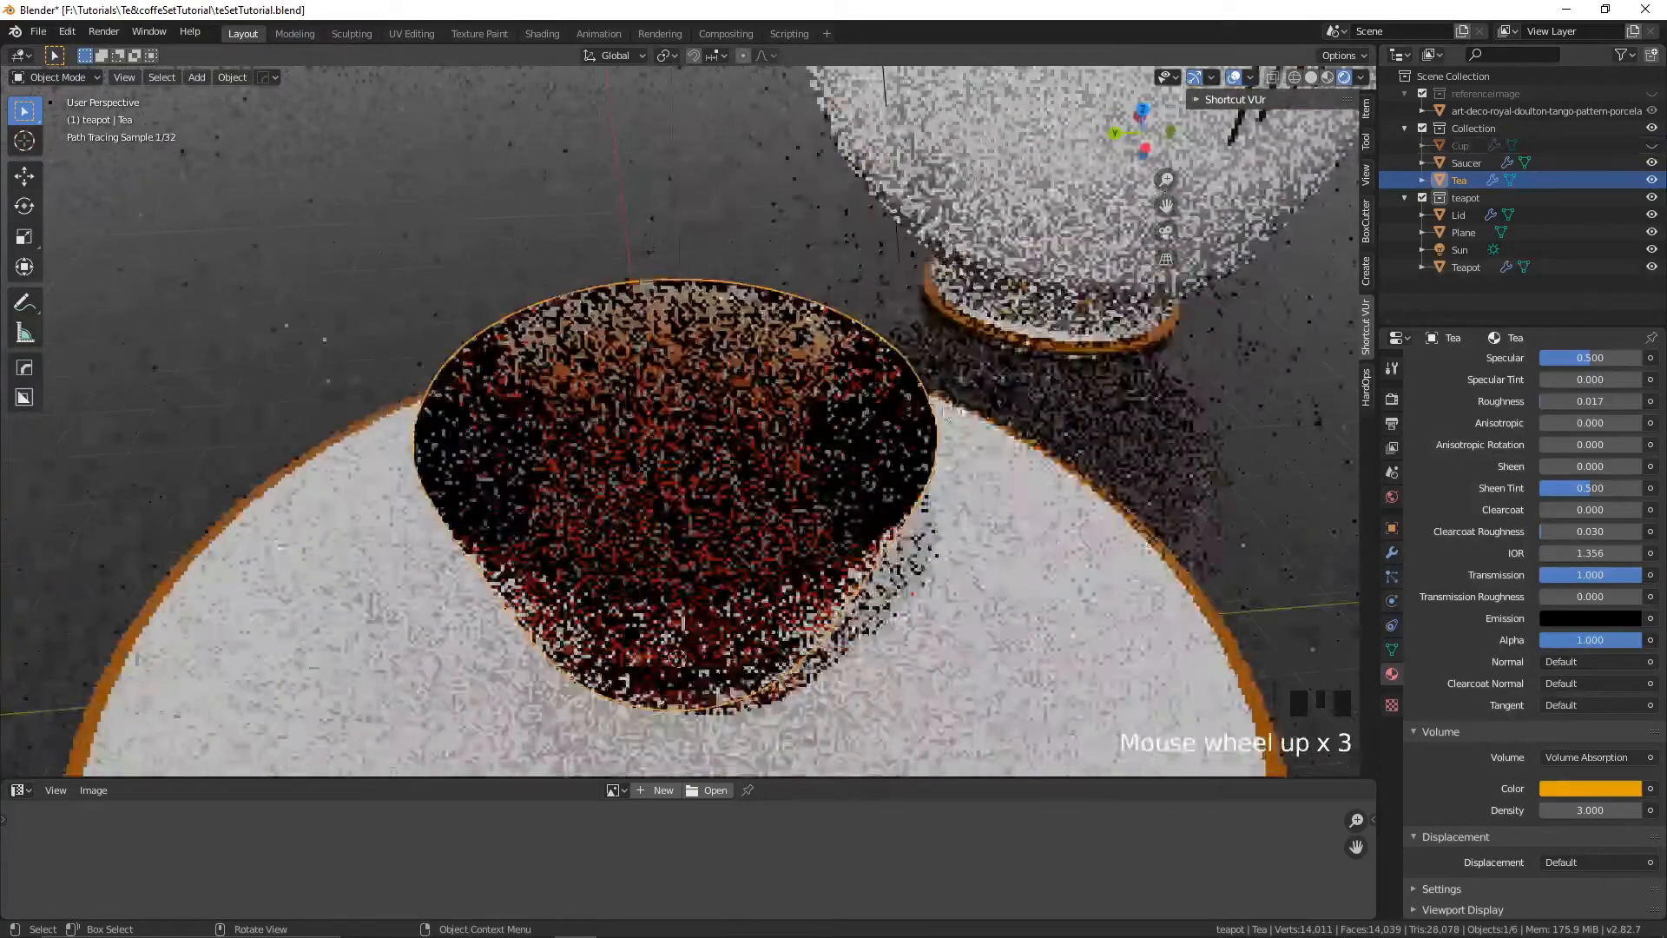
shift+middle_drag(1009, 388, 1314, 81)
click(1311, 78)
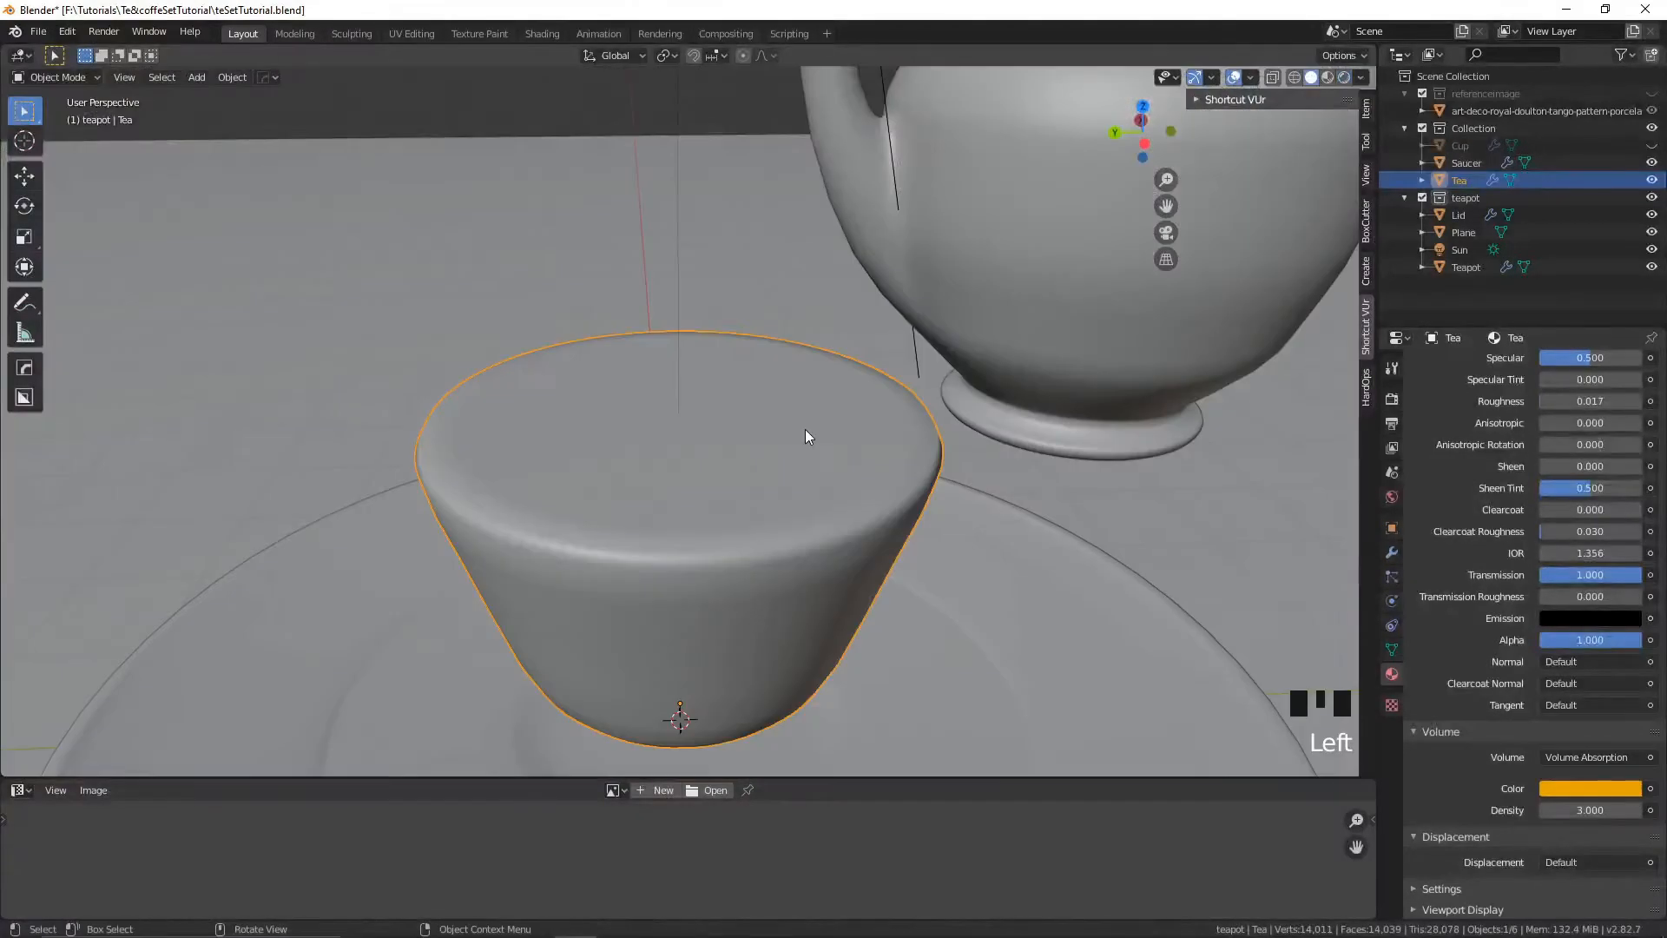
scroll(806, 426, down, 2)
middle_drag(826, 425, 831, 497)
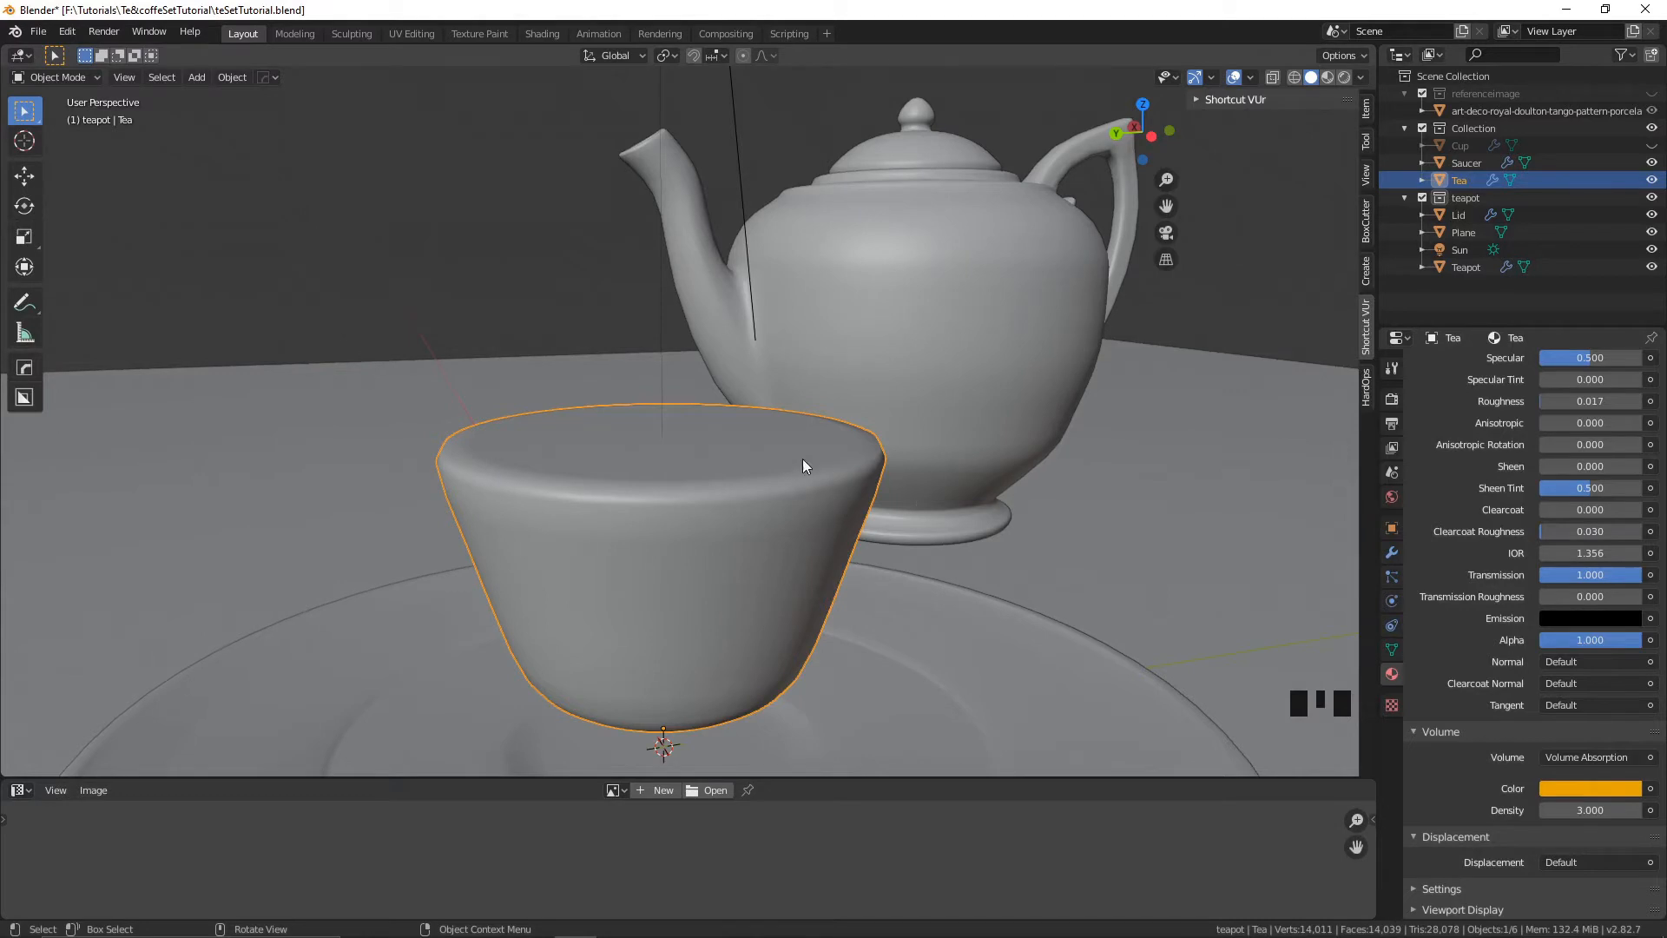
- In Edit Mode, add a loop cut on the Tea's top surface close to the rim, with a slide factor of about 0.8
key(Tab)
middle_drag(837, 526, 1032, 451)
scroll(1061, 540, up, 4)
key(ctrl+r)
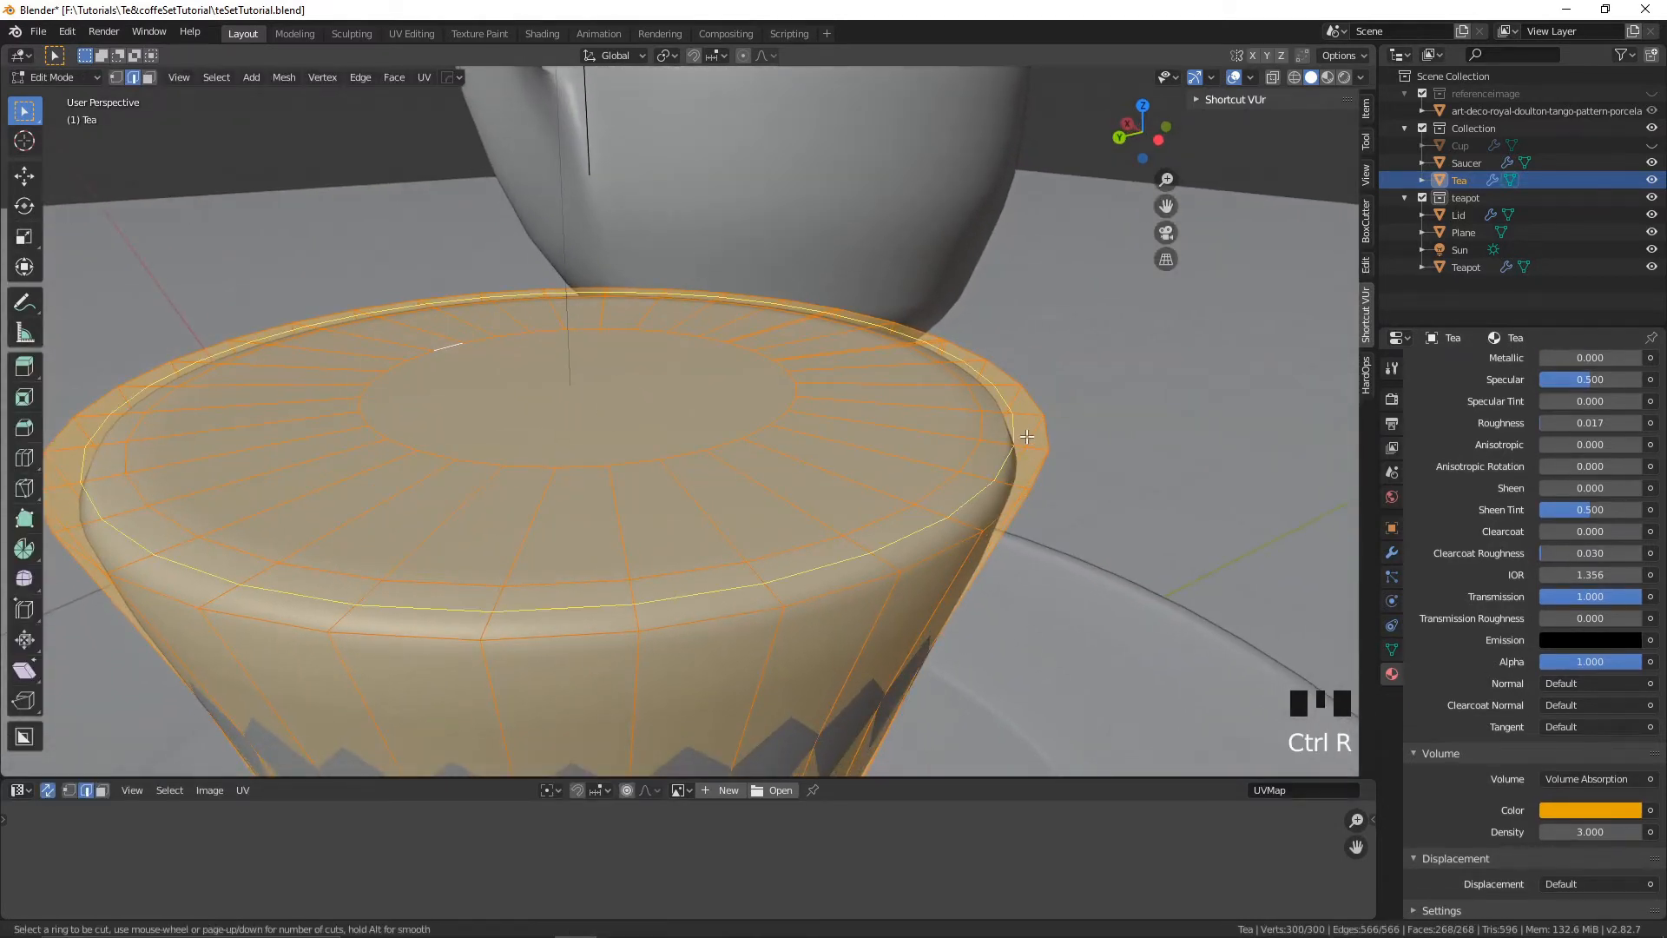
click(998, 480)
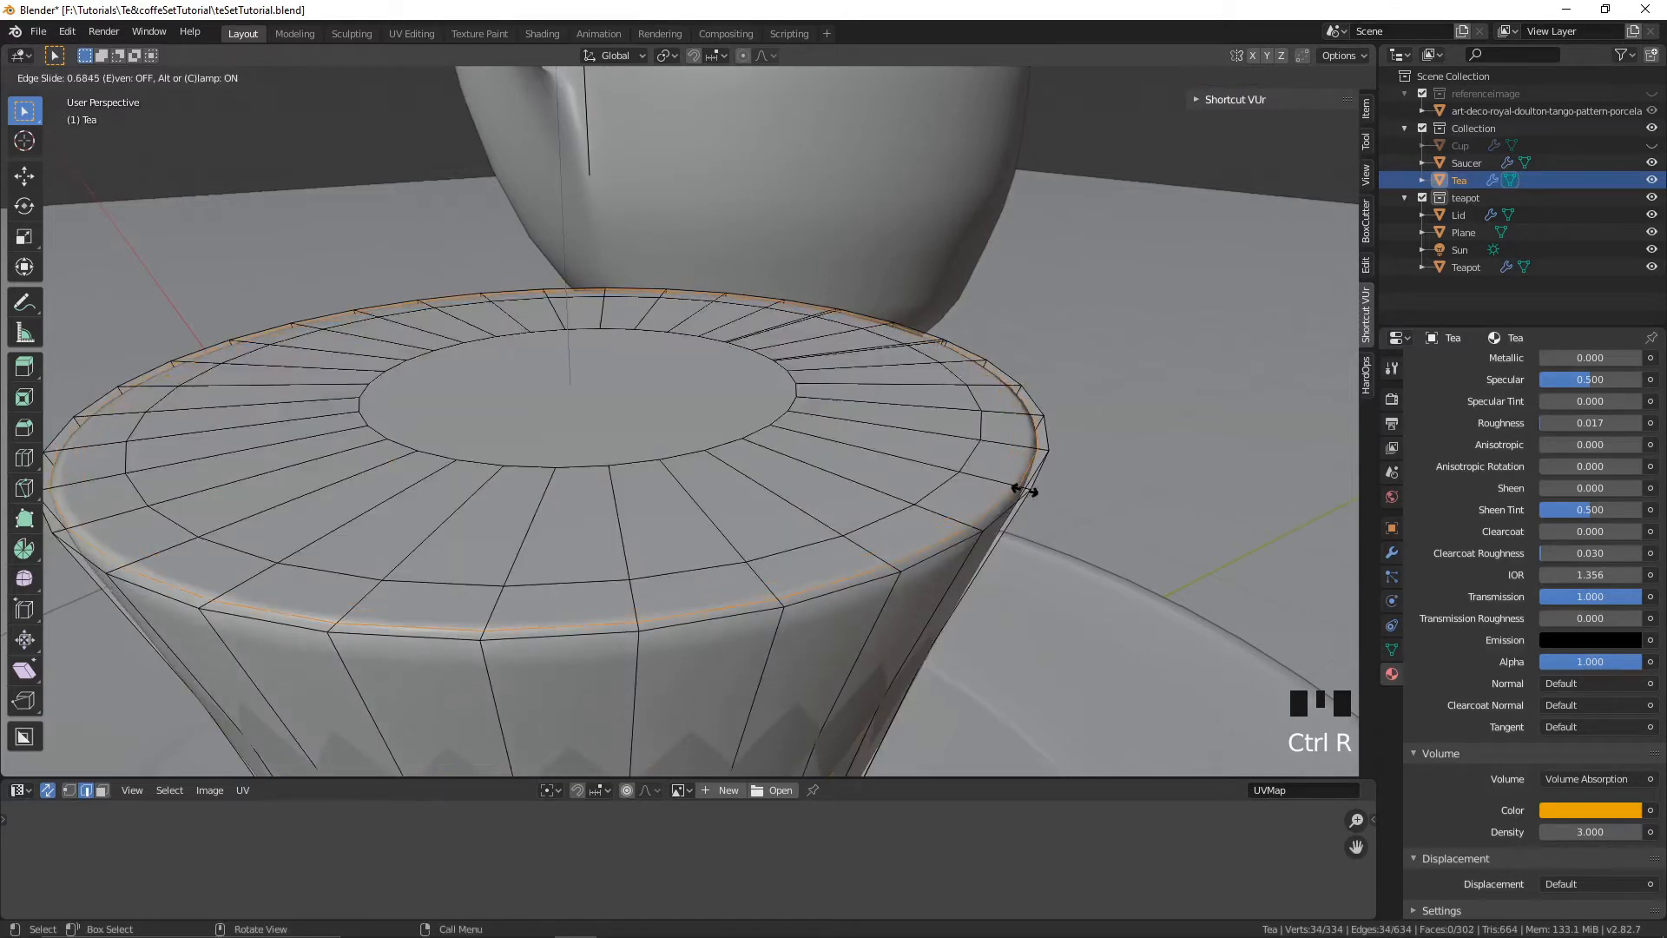
click(1023, 486)
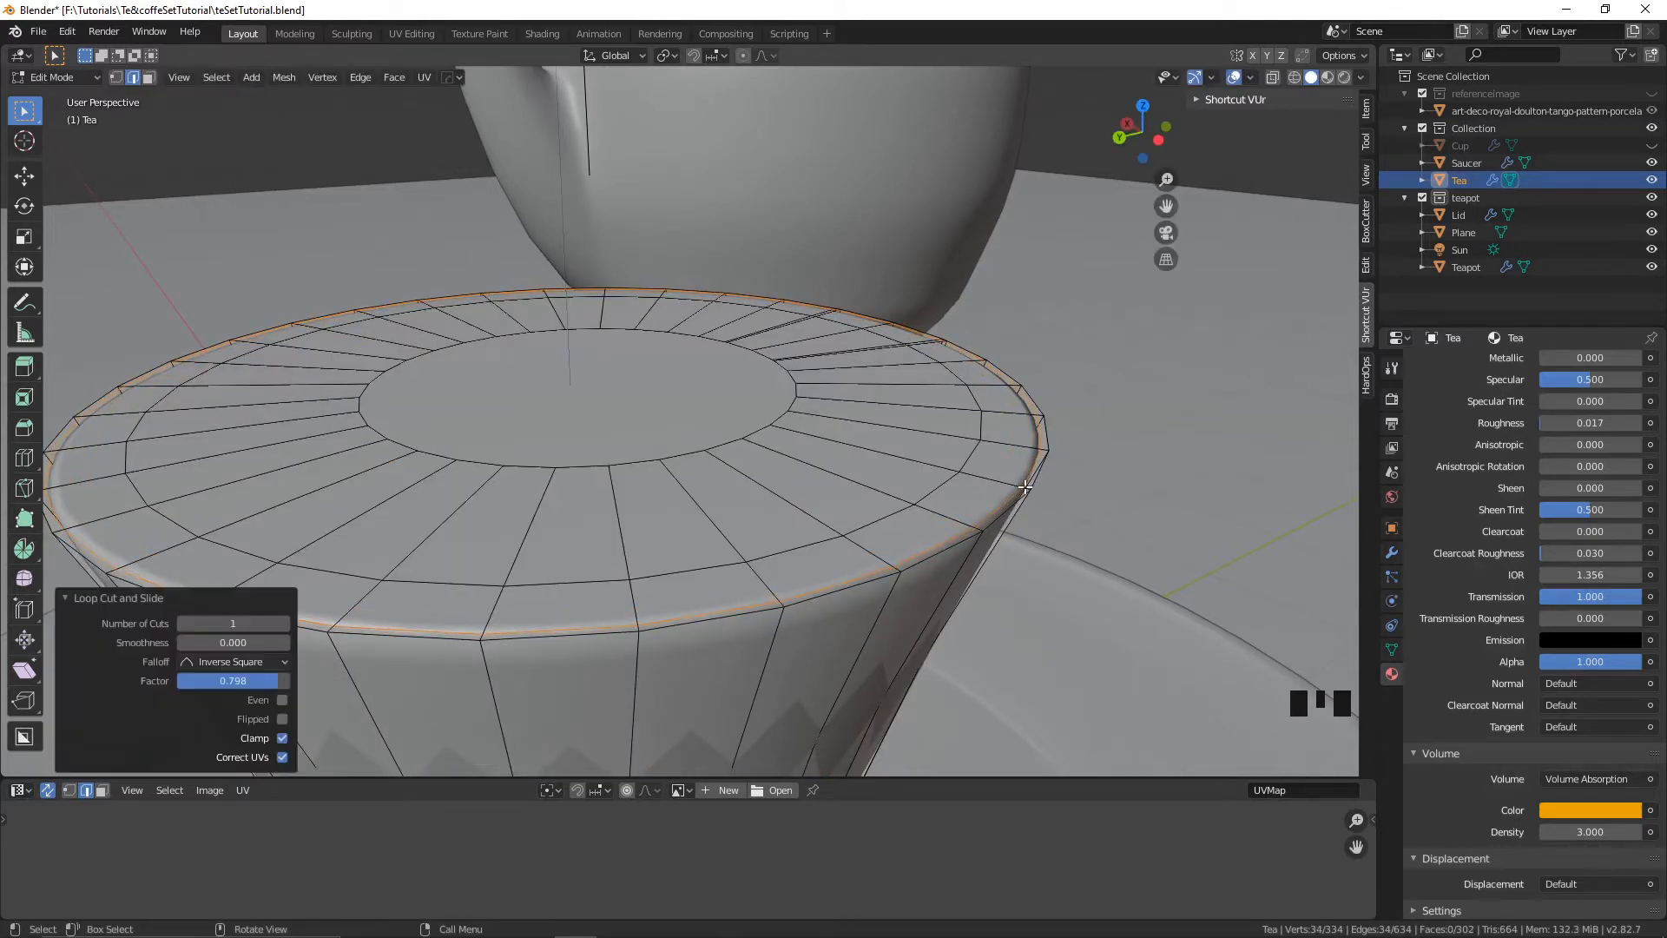
- Add a loop cut around the Tea's side wall just below the rim, with a slide factor of about -0.74
middle_drag(1048, 522, 922, 542)
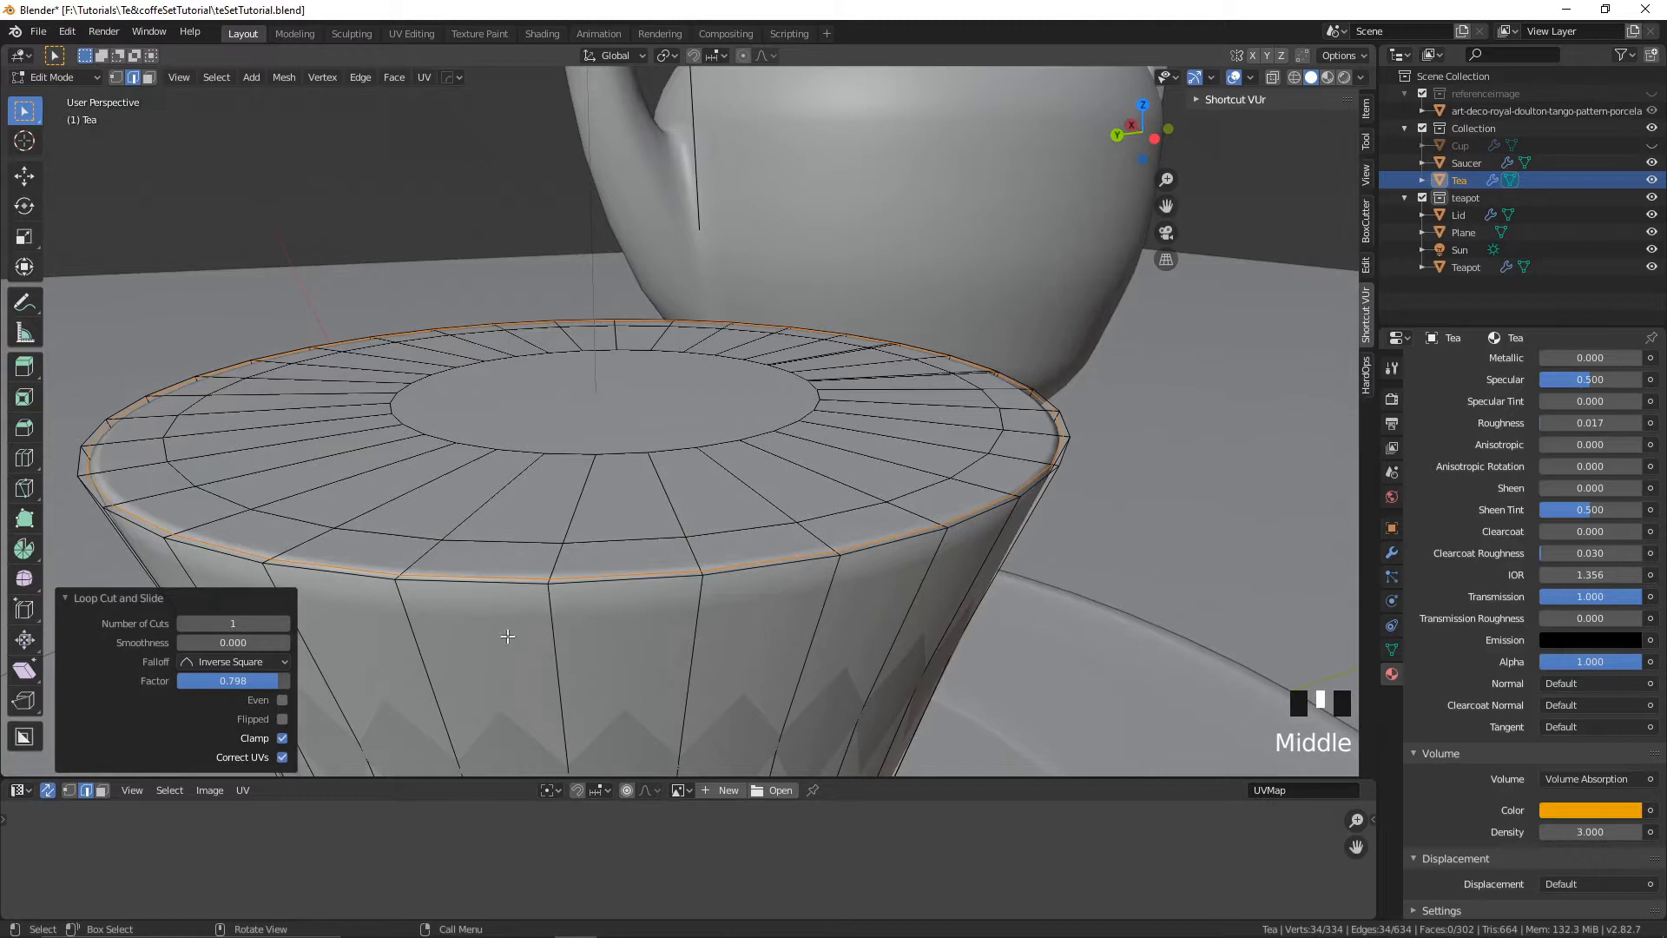
key(ctrl+r)
click(786, 612)
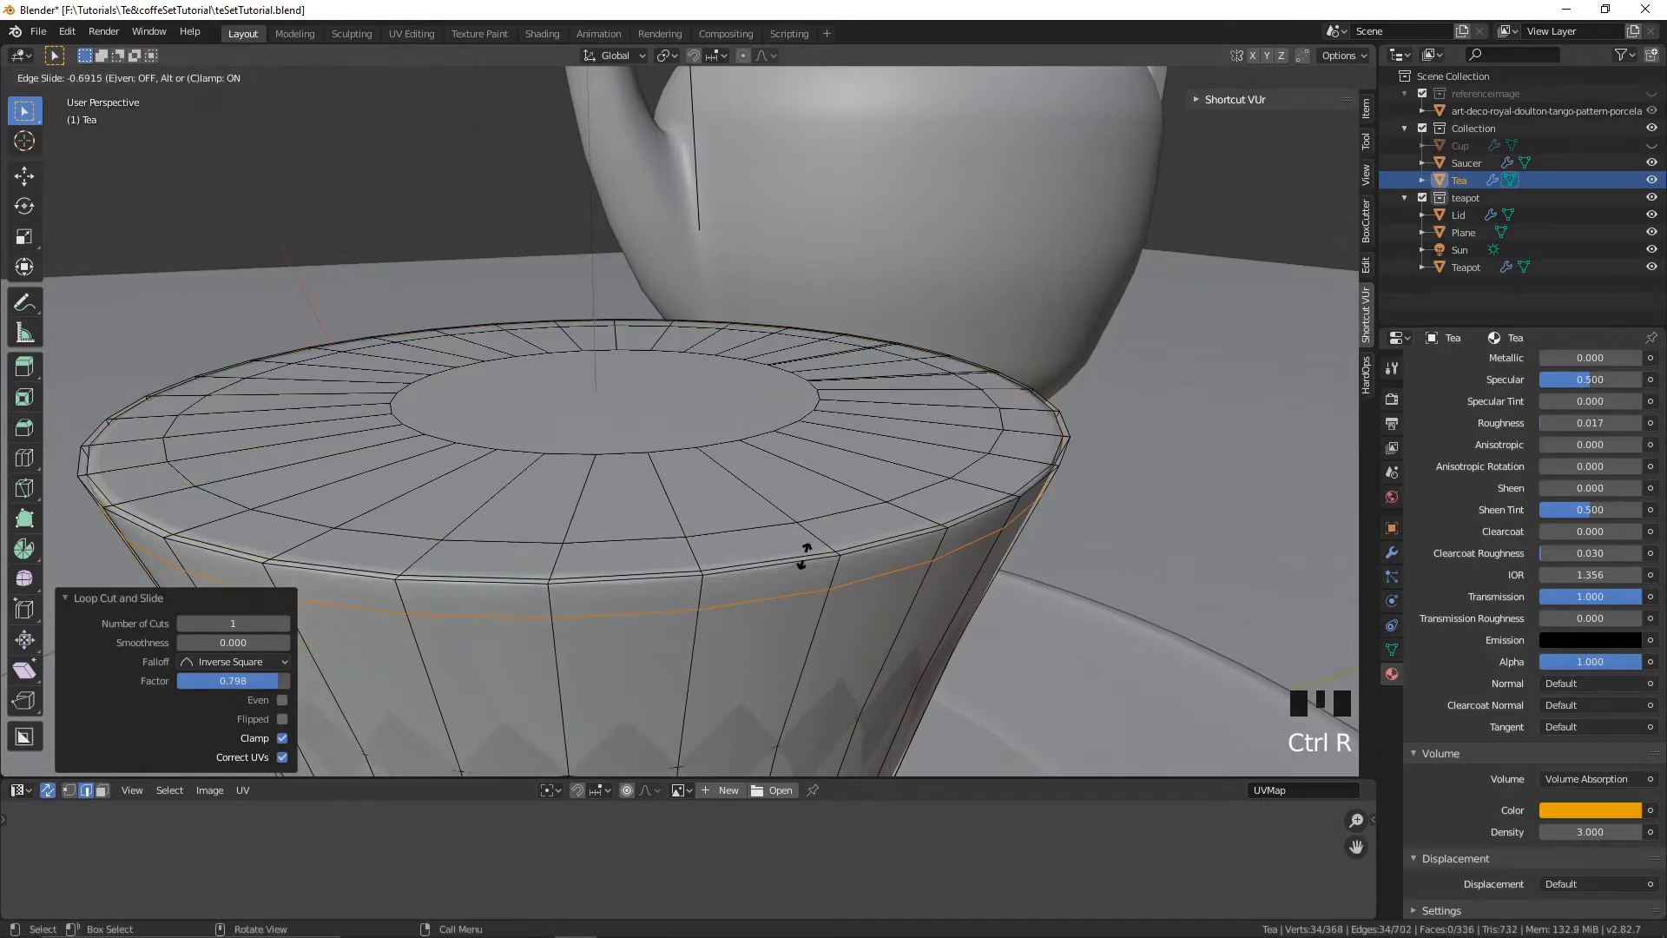
click(804, 556)
- Add another loop cut on the Tea's top surface in the ring inside the rim, with a slide factor of about 0.49
middle_drag(803, 556, 849, 452)
scroll(846, 462, up, 2)
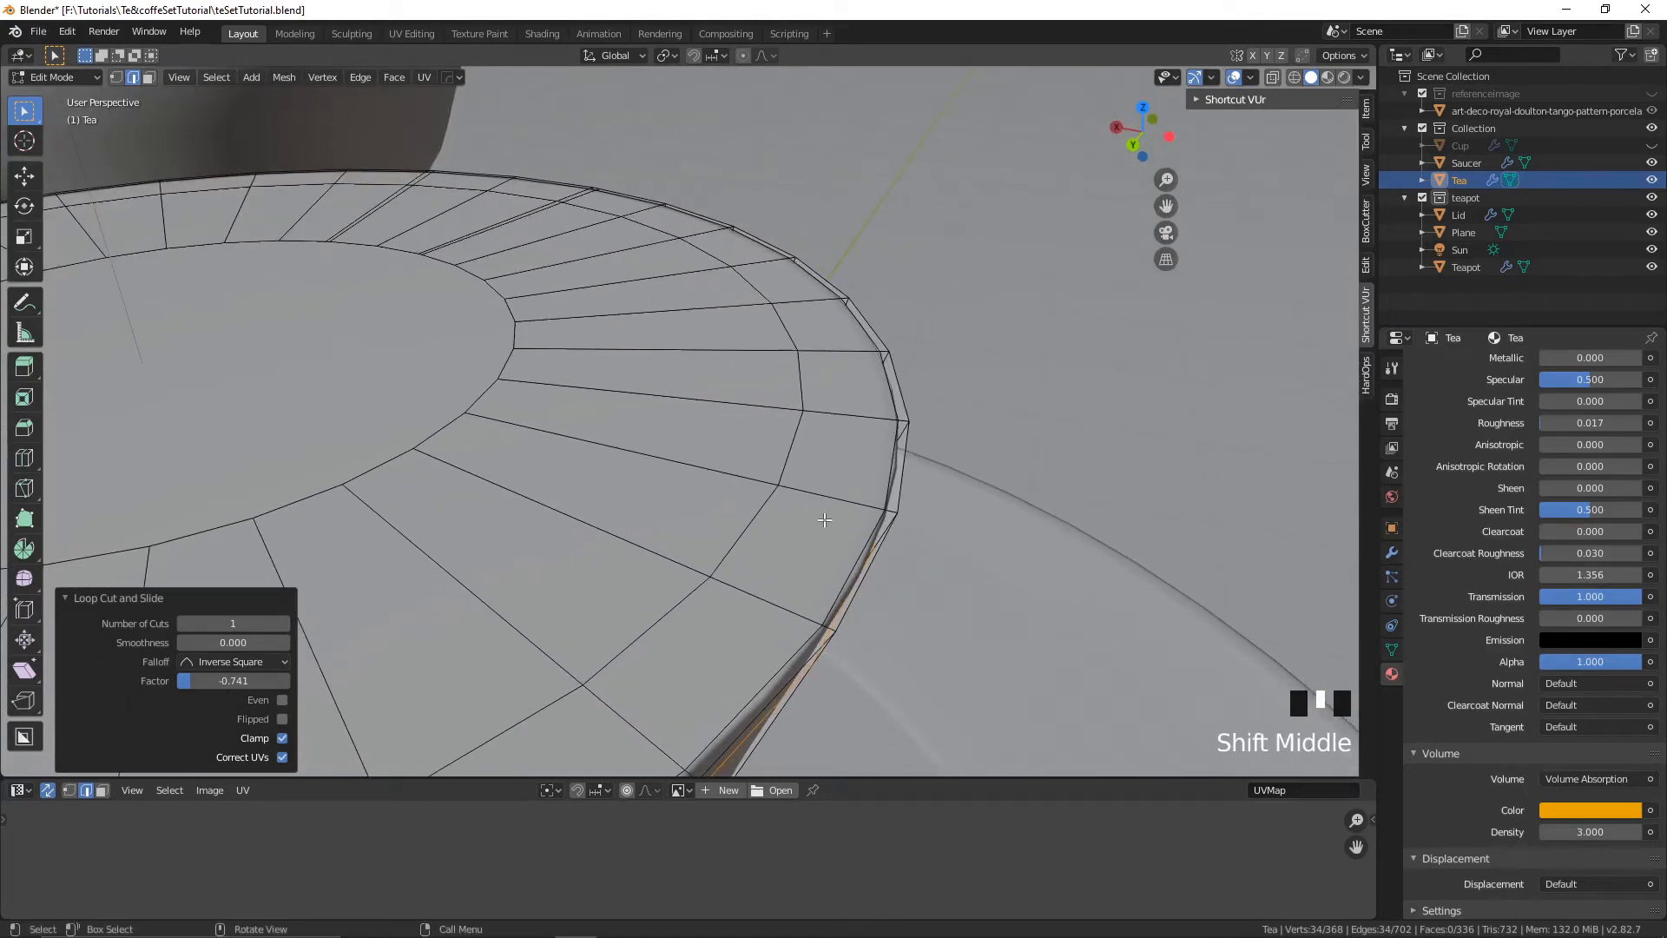
key(ctrl+r)
click(871, 490)
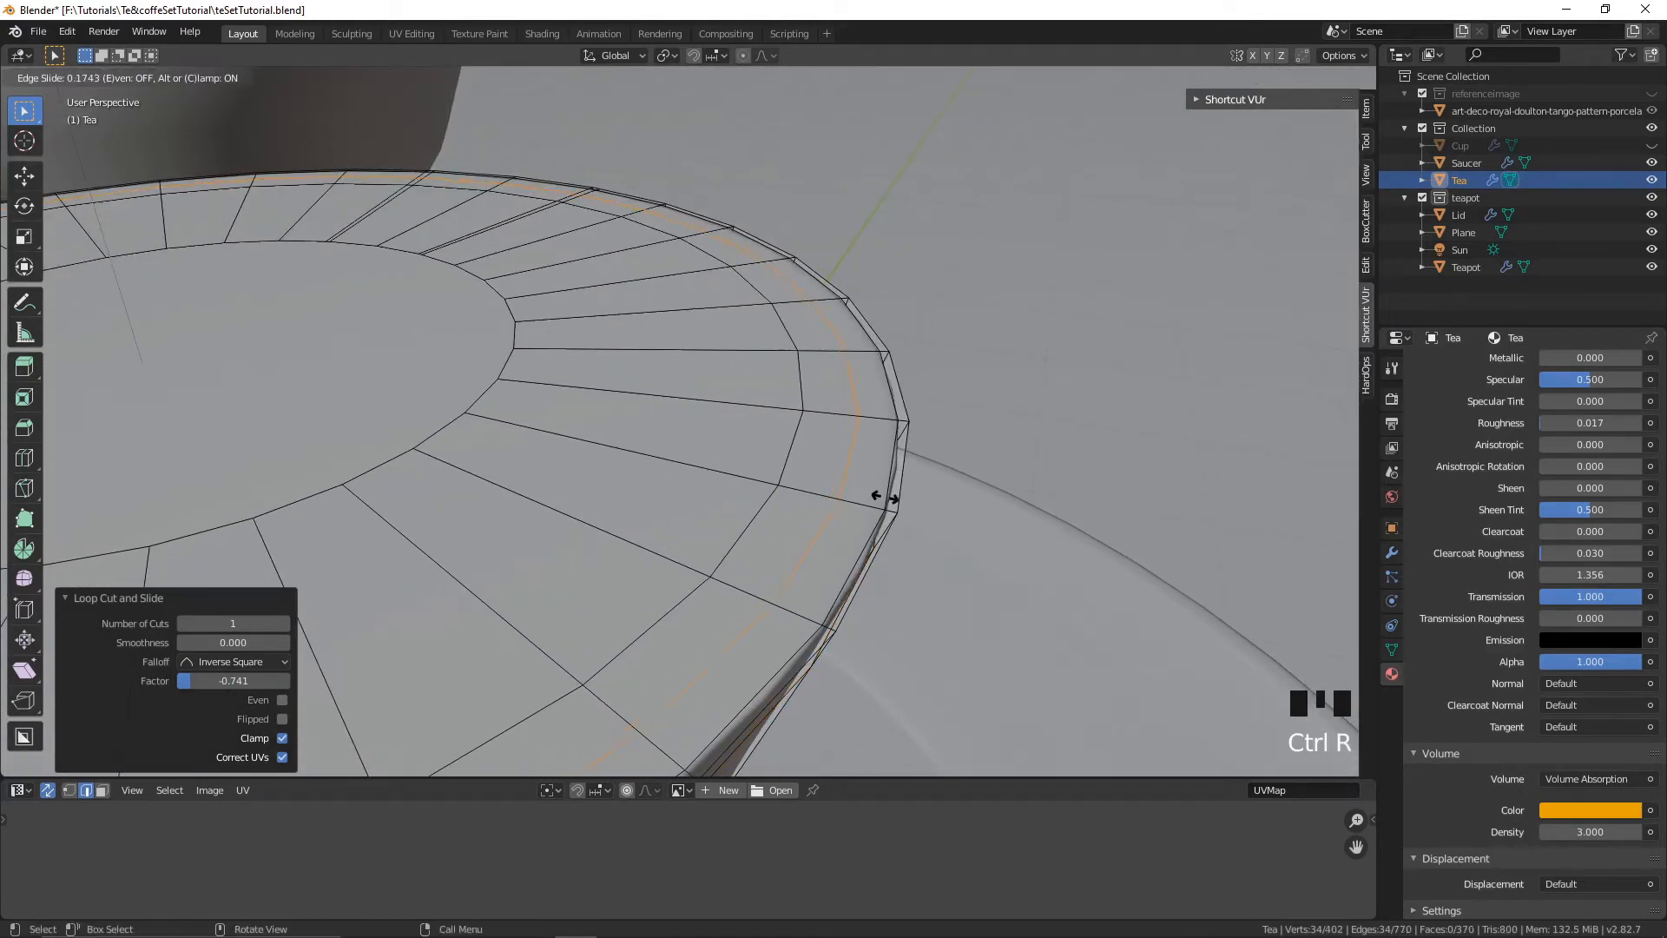
click(897, 498)
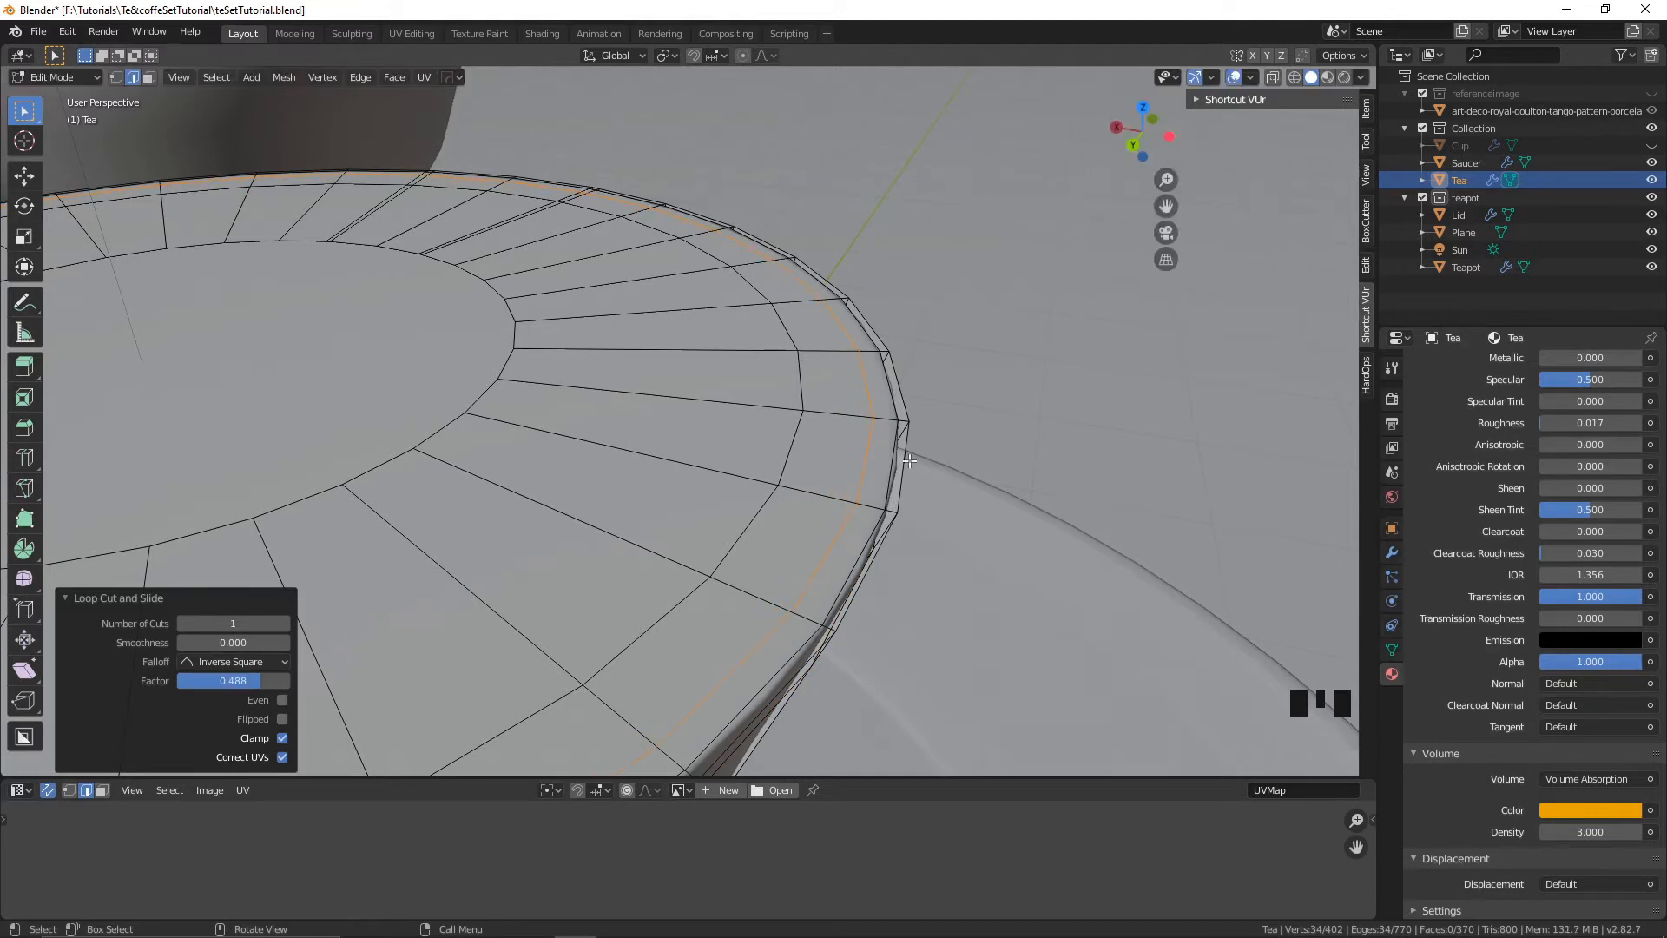
- Select the Tea's outermost rim edge loop and raise it about 0.0106 m along Z
middle_drag(909, 462, 931, 432)
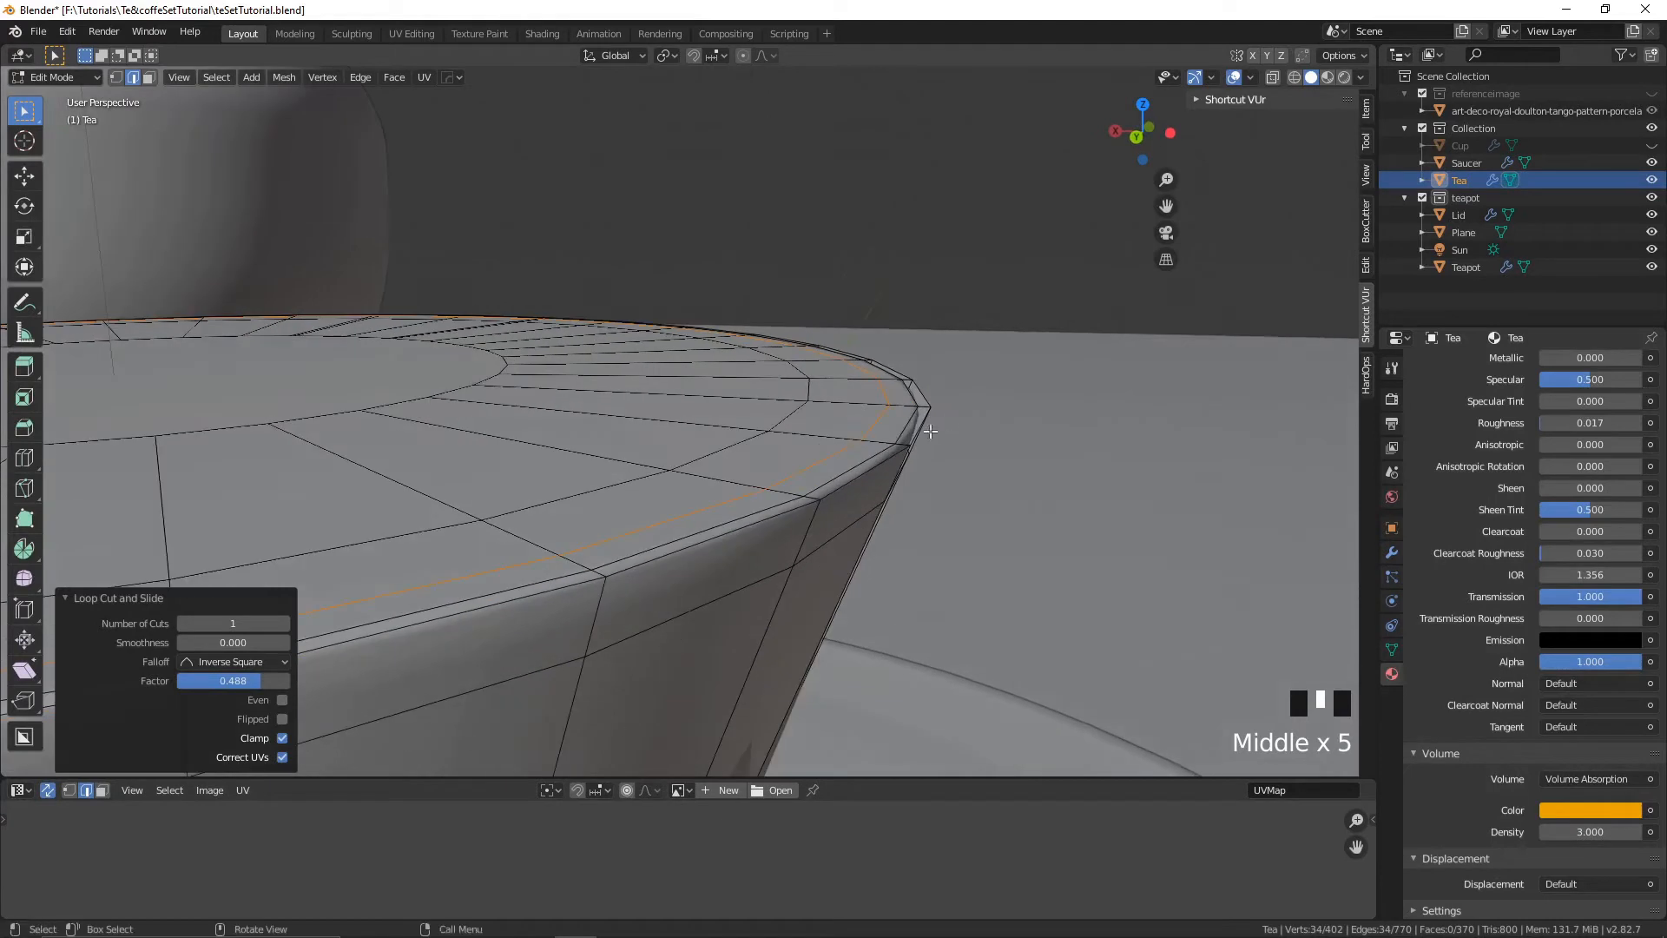
click(918, 425)
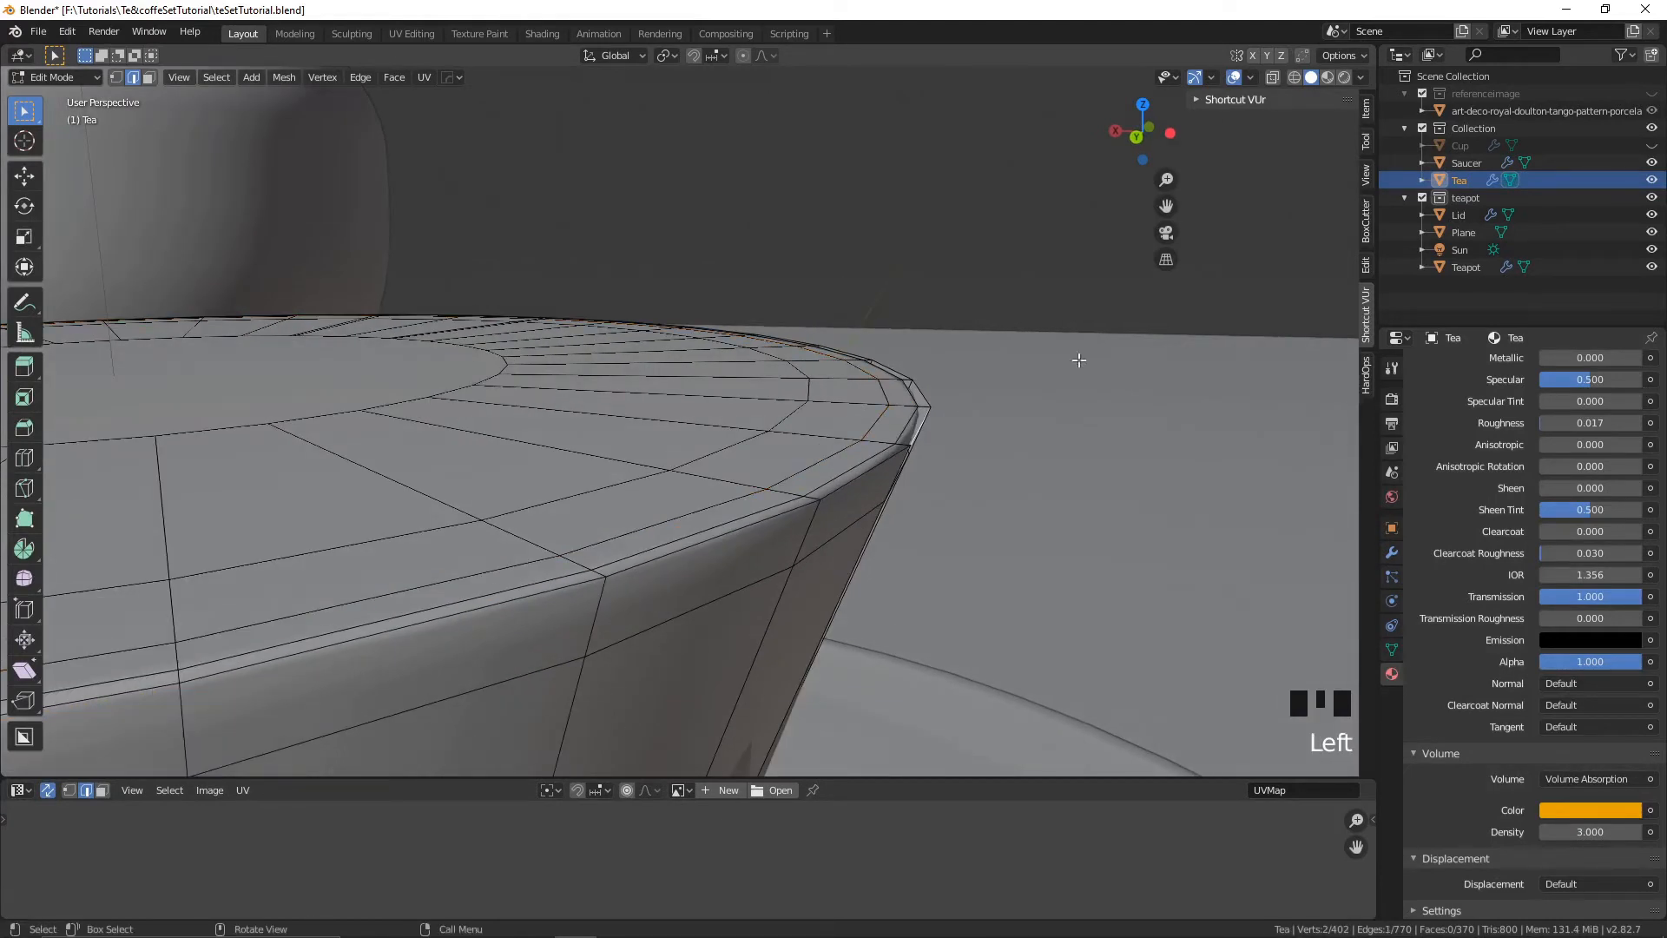
middle_drag(1079, 360, 1093, 351)
middle_drag(923, 421, 944, 418)
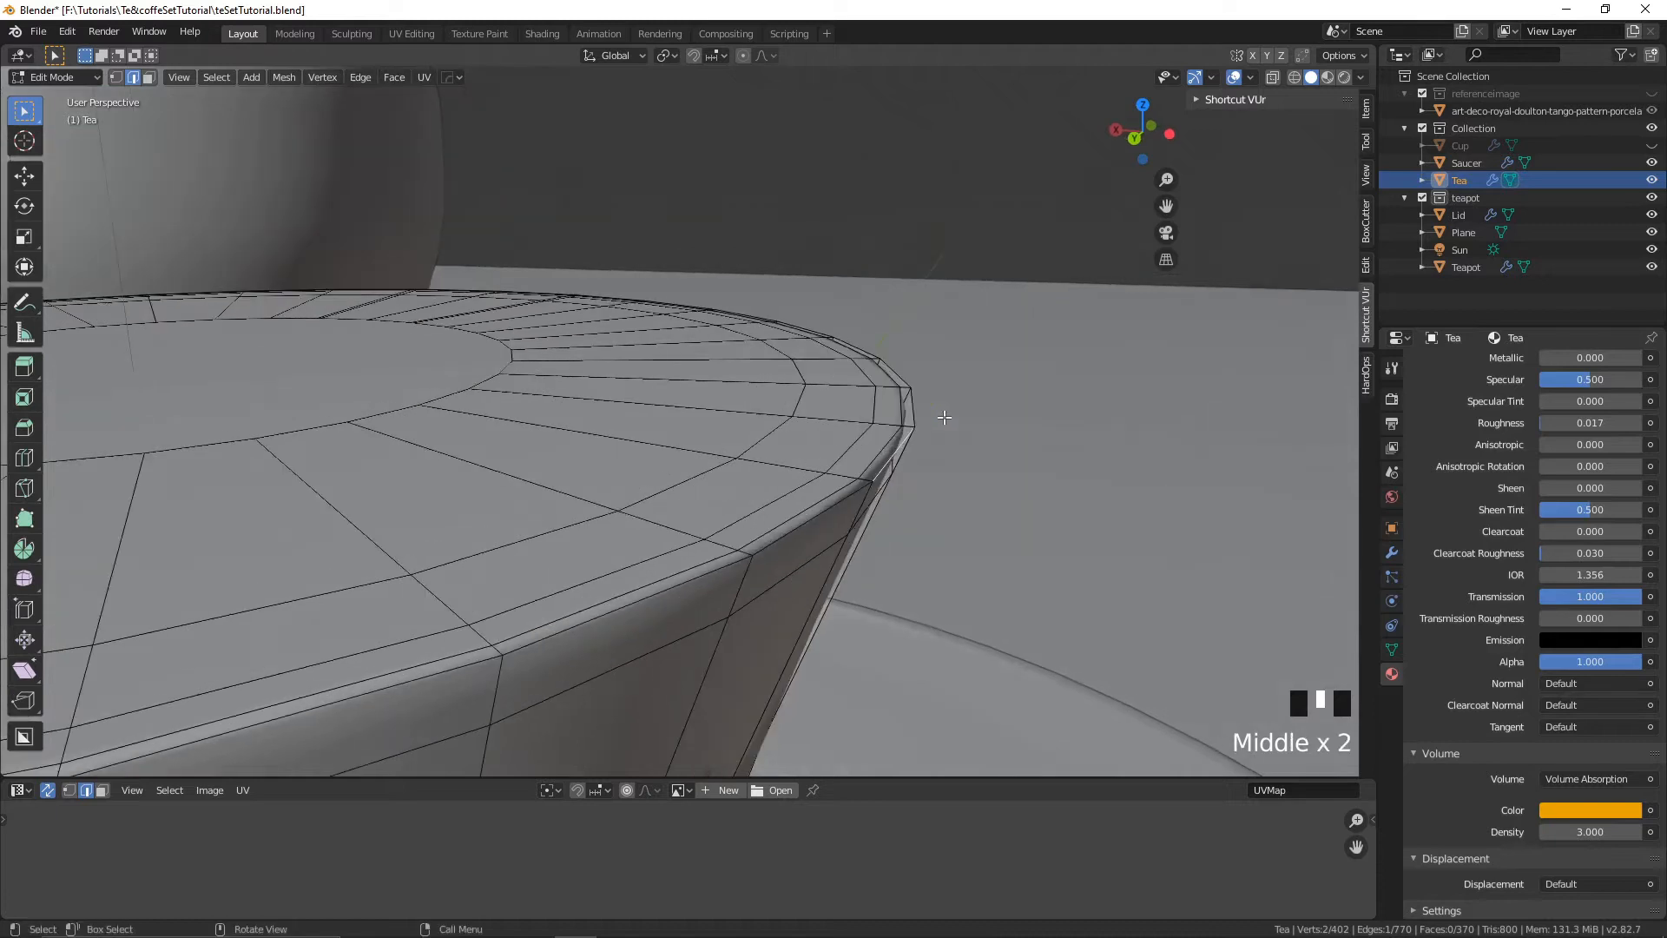
alt+shift+click(830, 508)
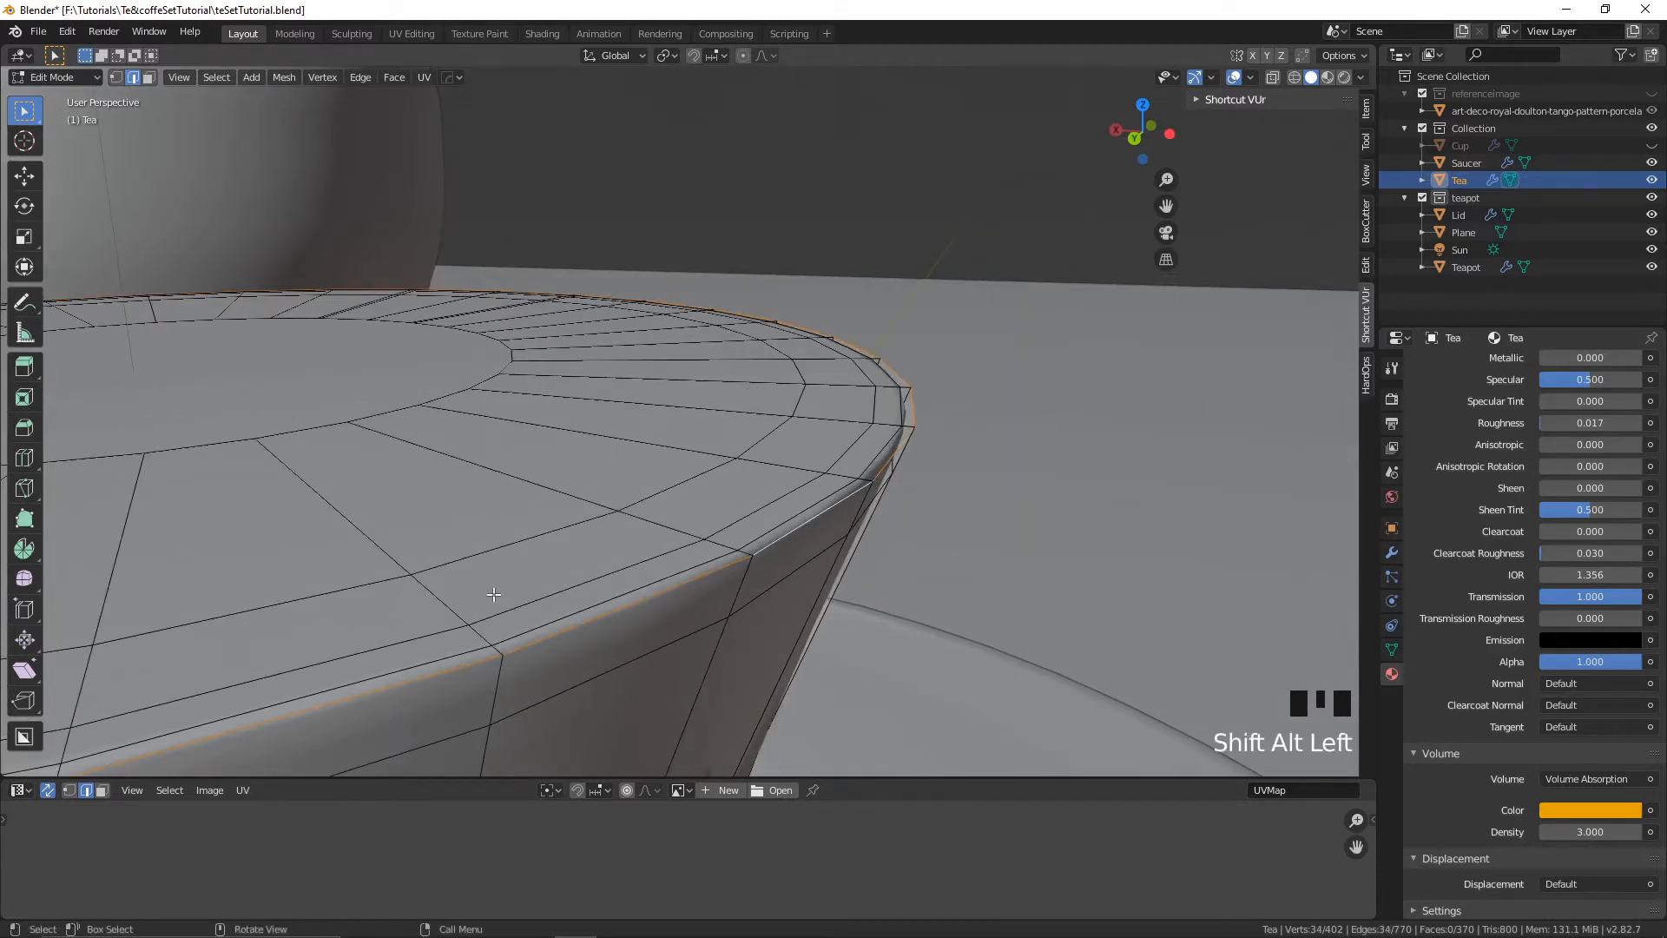
scroll(921, 504, down, 2)
middle_drag(920, 504, 912, 521)
key(g)
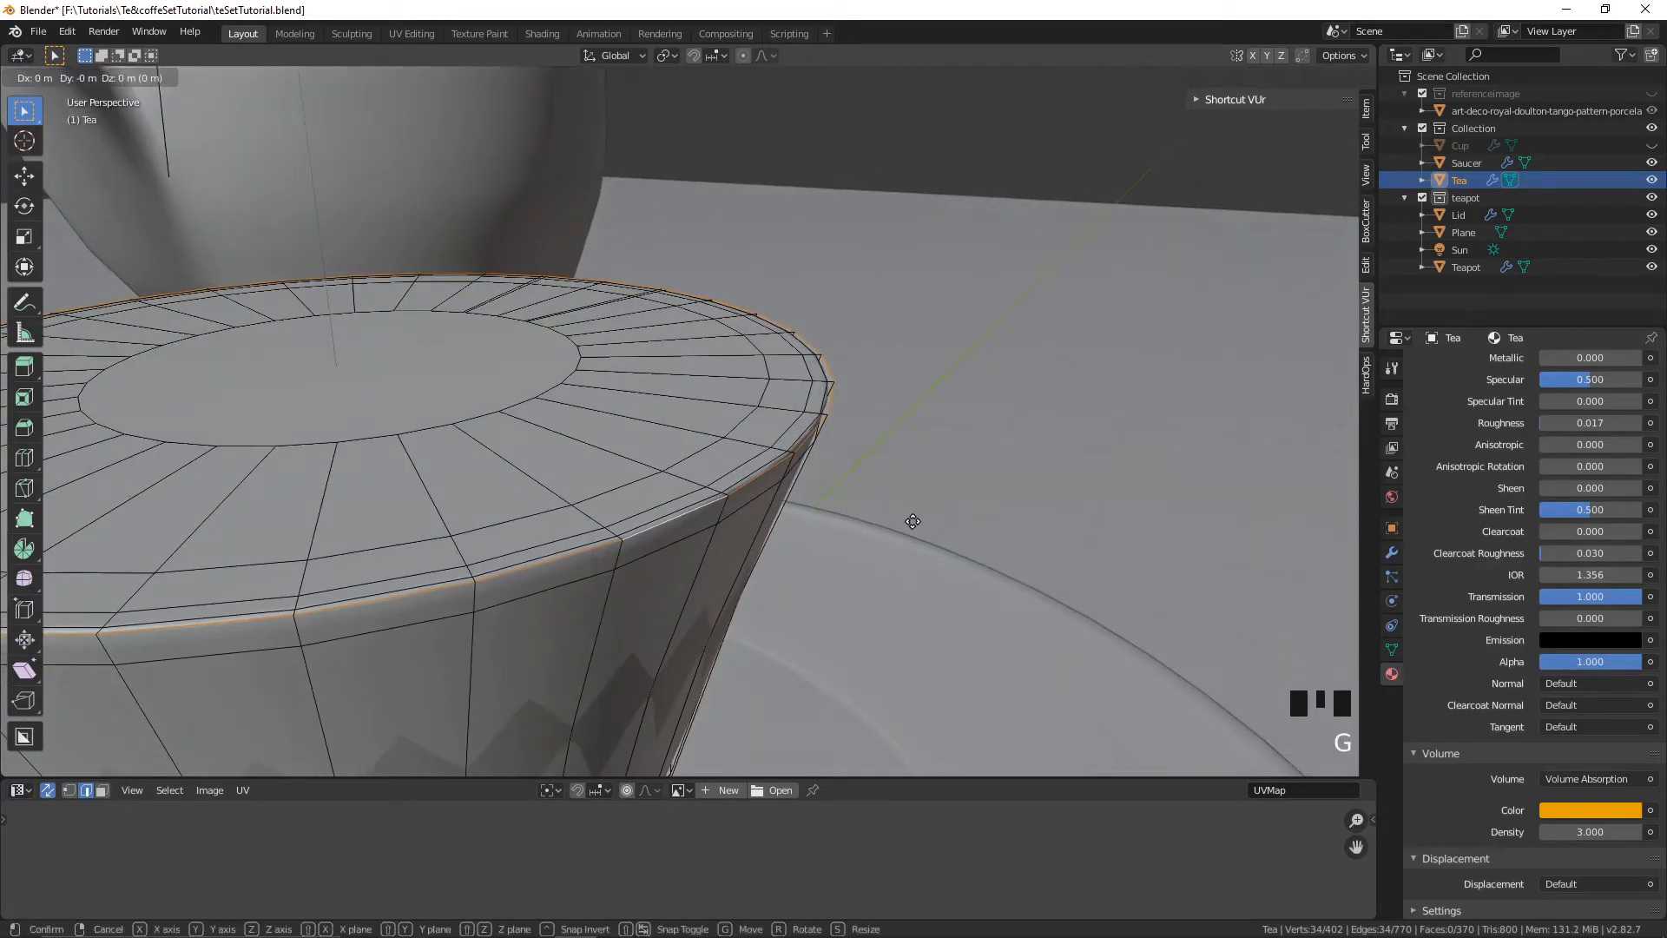
key(z)
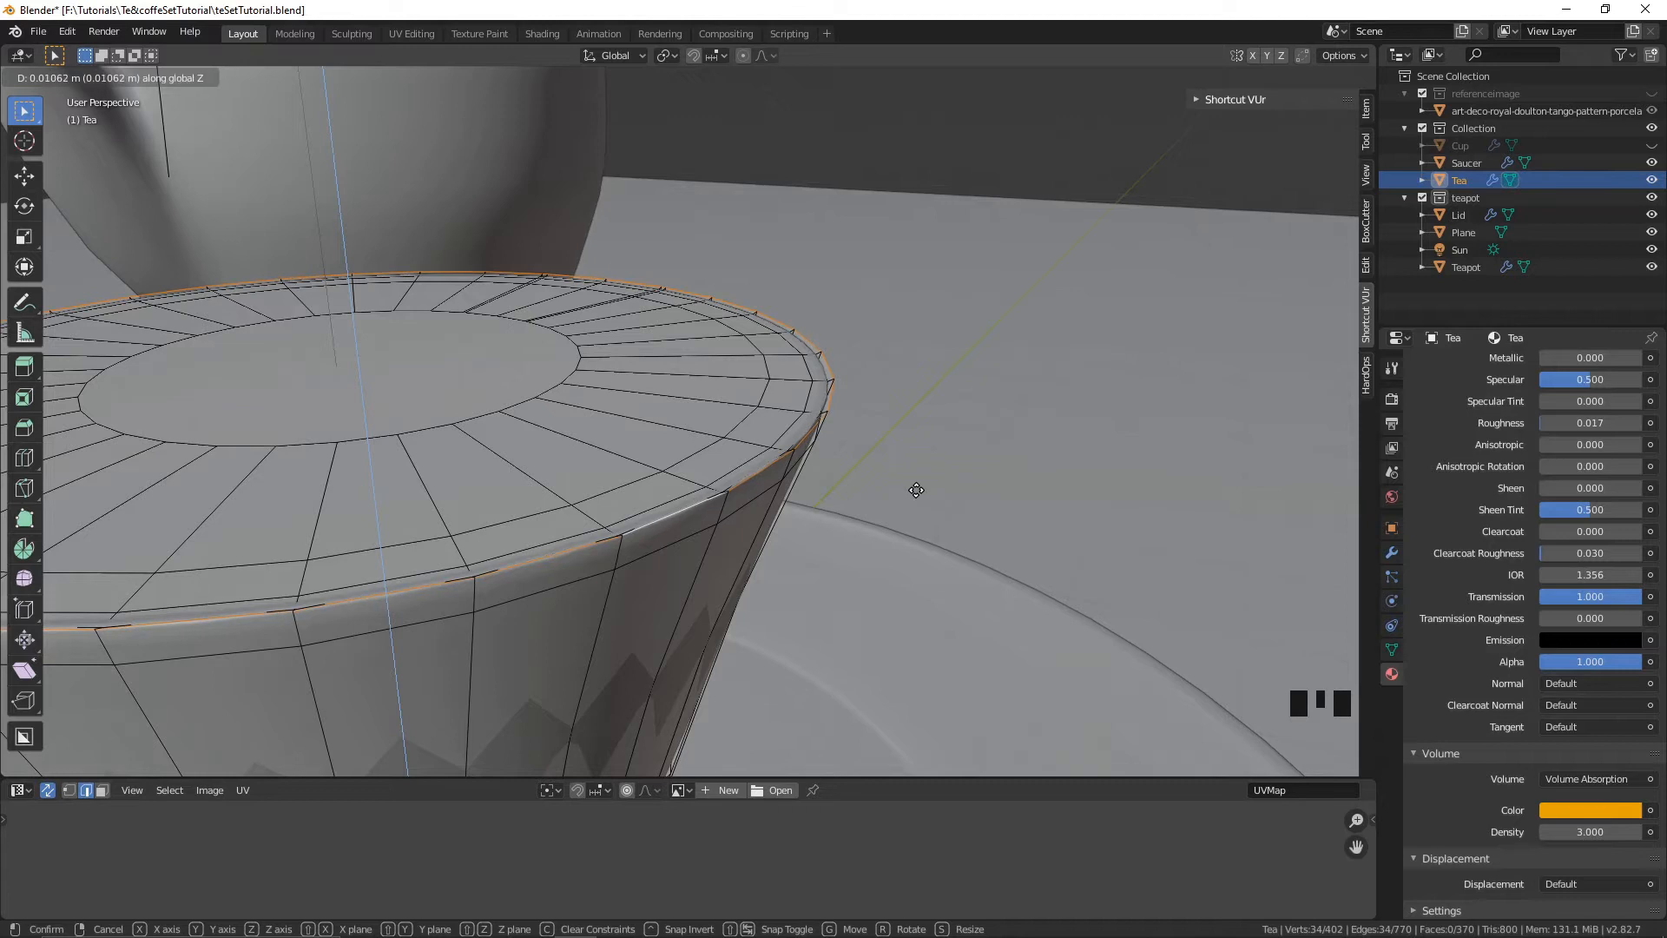
click(916, 490)
- Raise the Tea's outer rim edge loop by about a further 0.0064 m along Z
scroll(916, 482, up, 2)
shift+middle_drag(916, 482, 922, 455)
key(g)
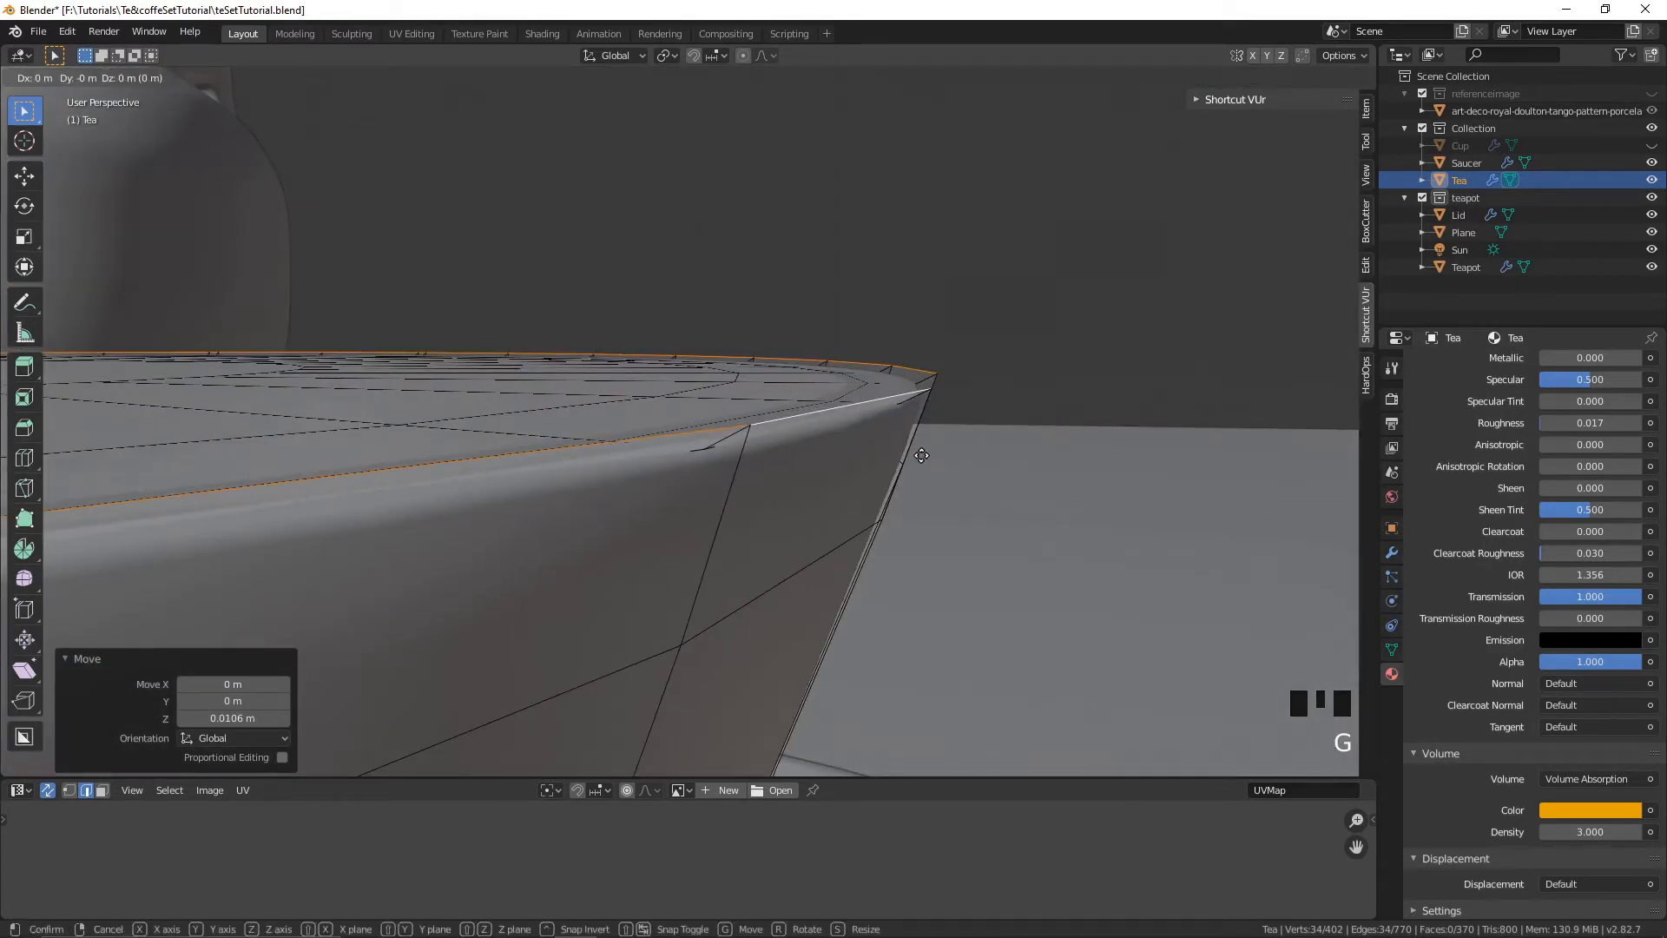
key(z)
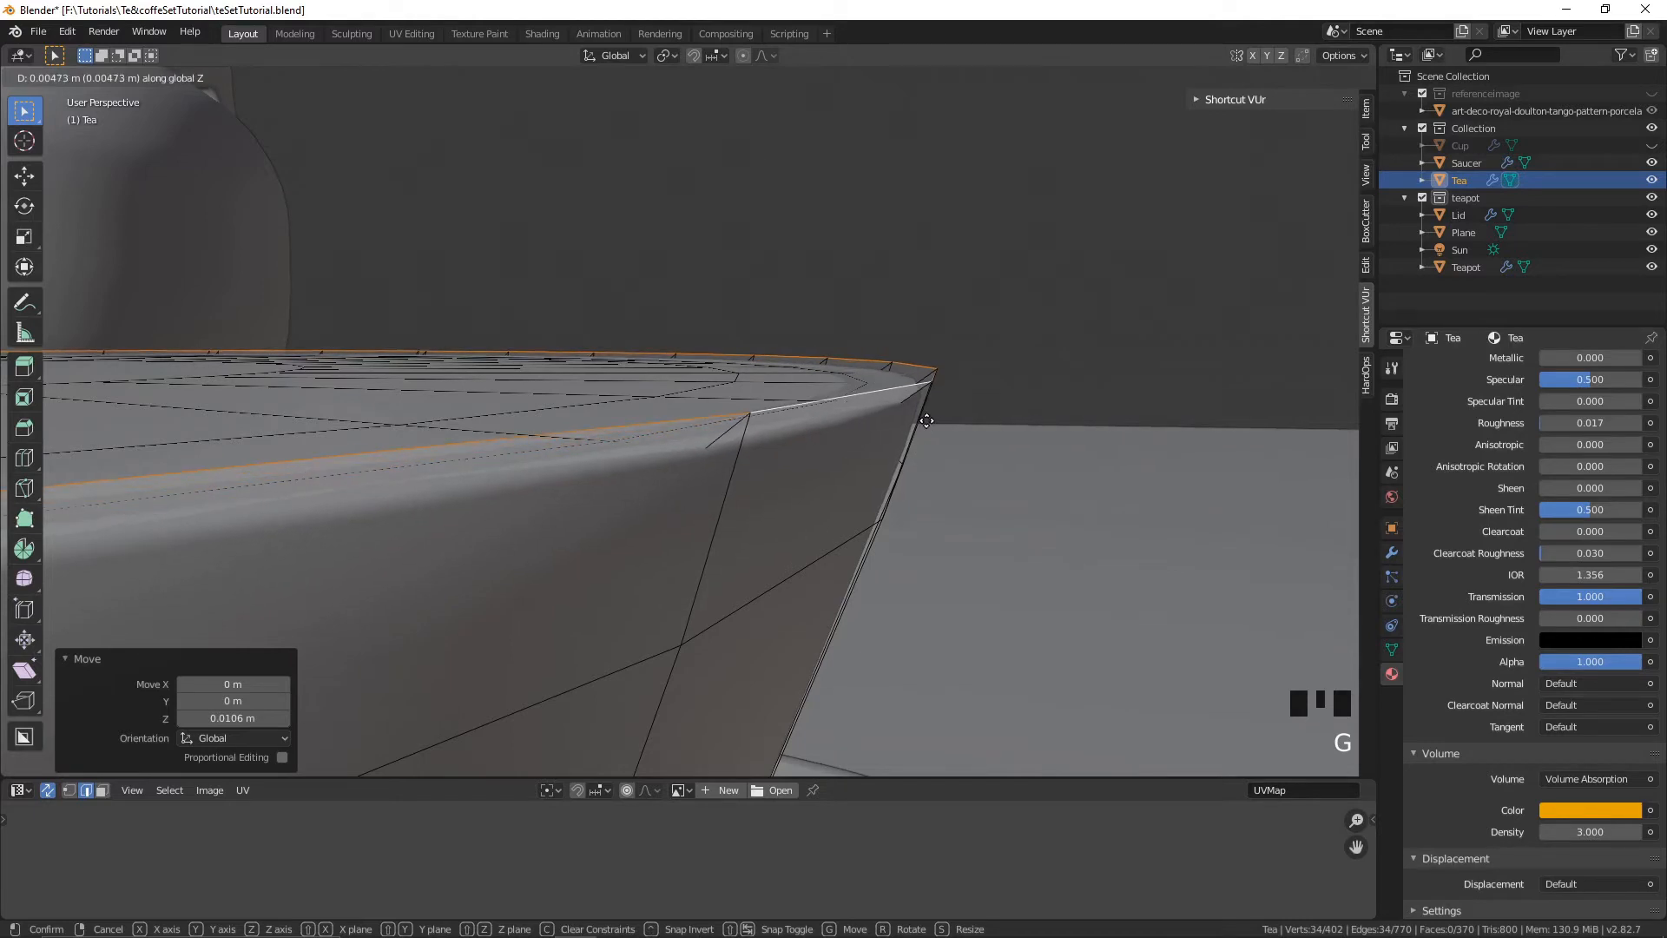
click(927, 408)
- Select the edge loop just inside the rim and scale it inward to about 0.99 with the Subdivision modifier's viewport display turned off
middle_drag(926, 408, 987, 421)
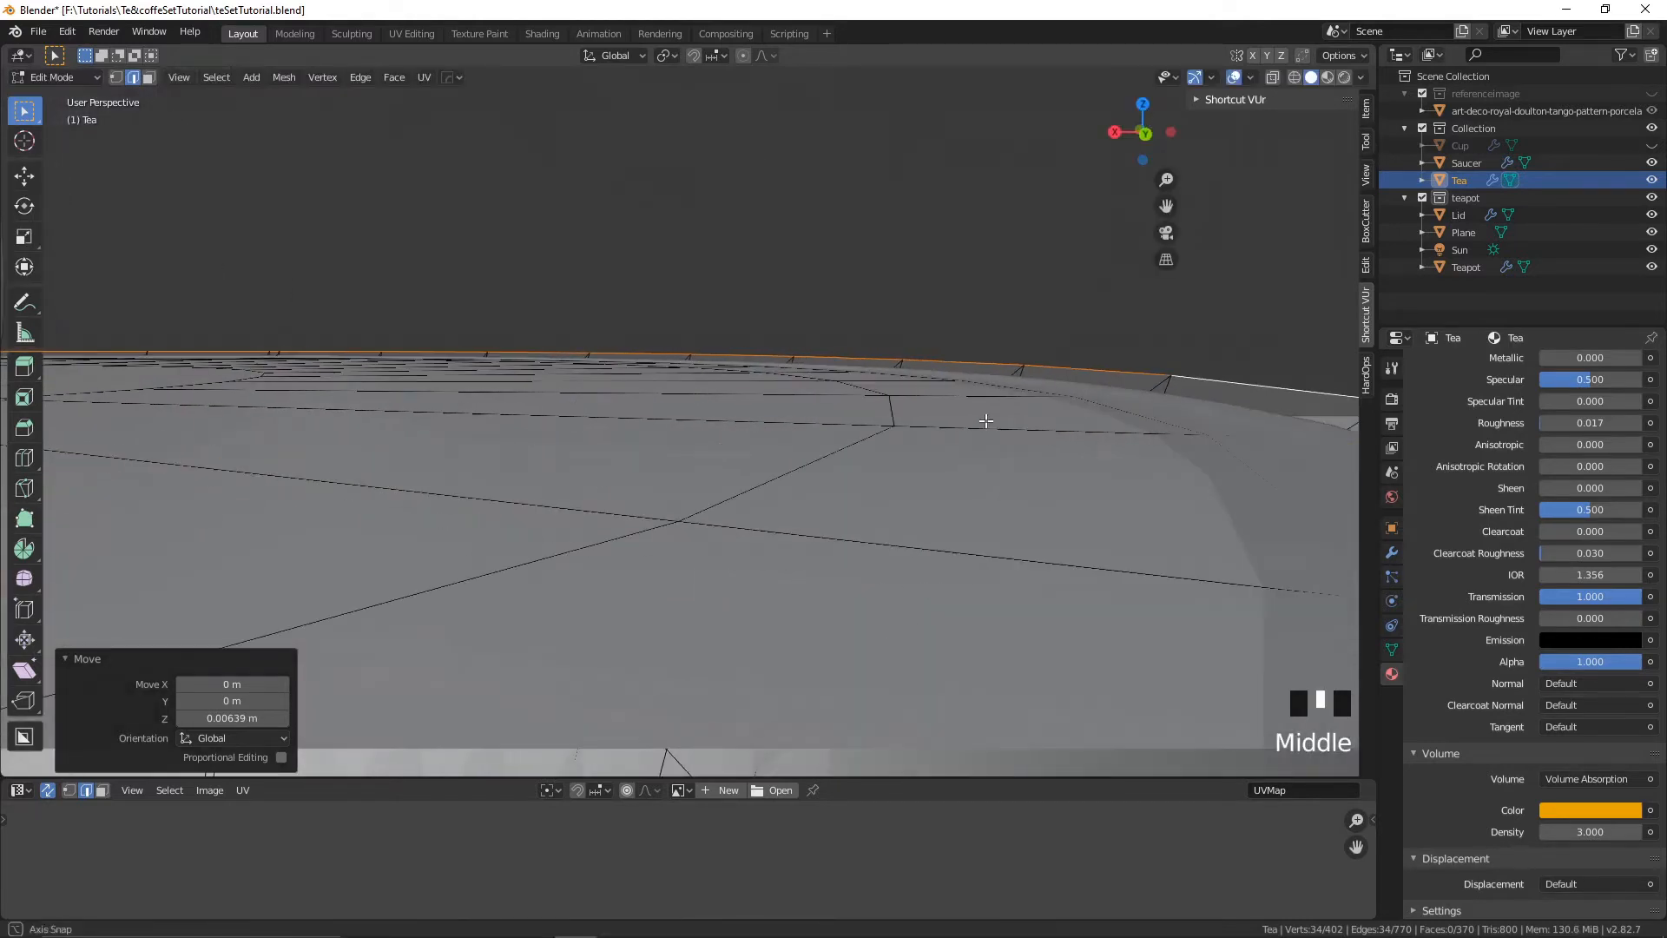
middle_drag(1079, 446, 986, 483)
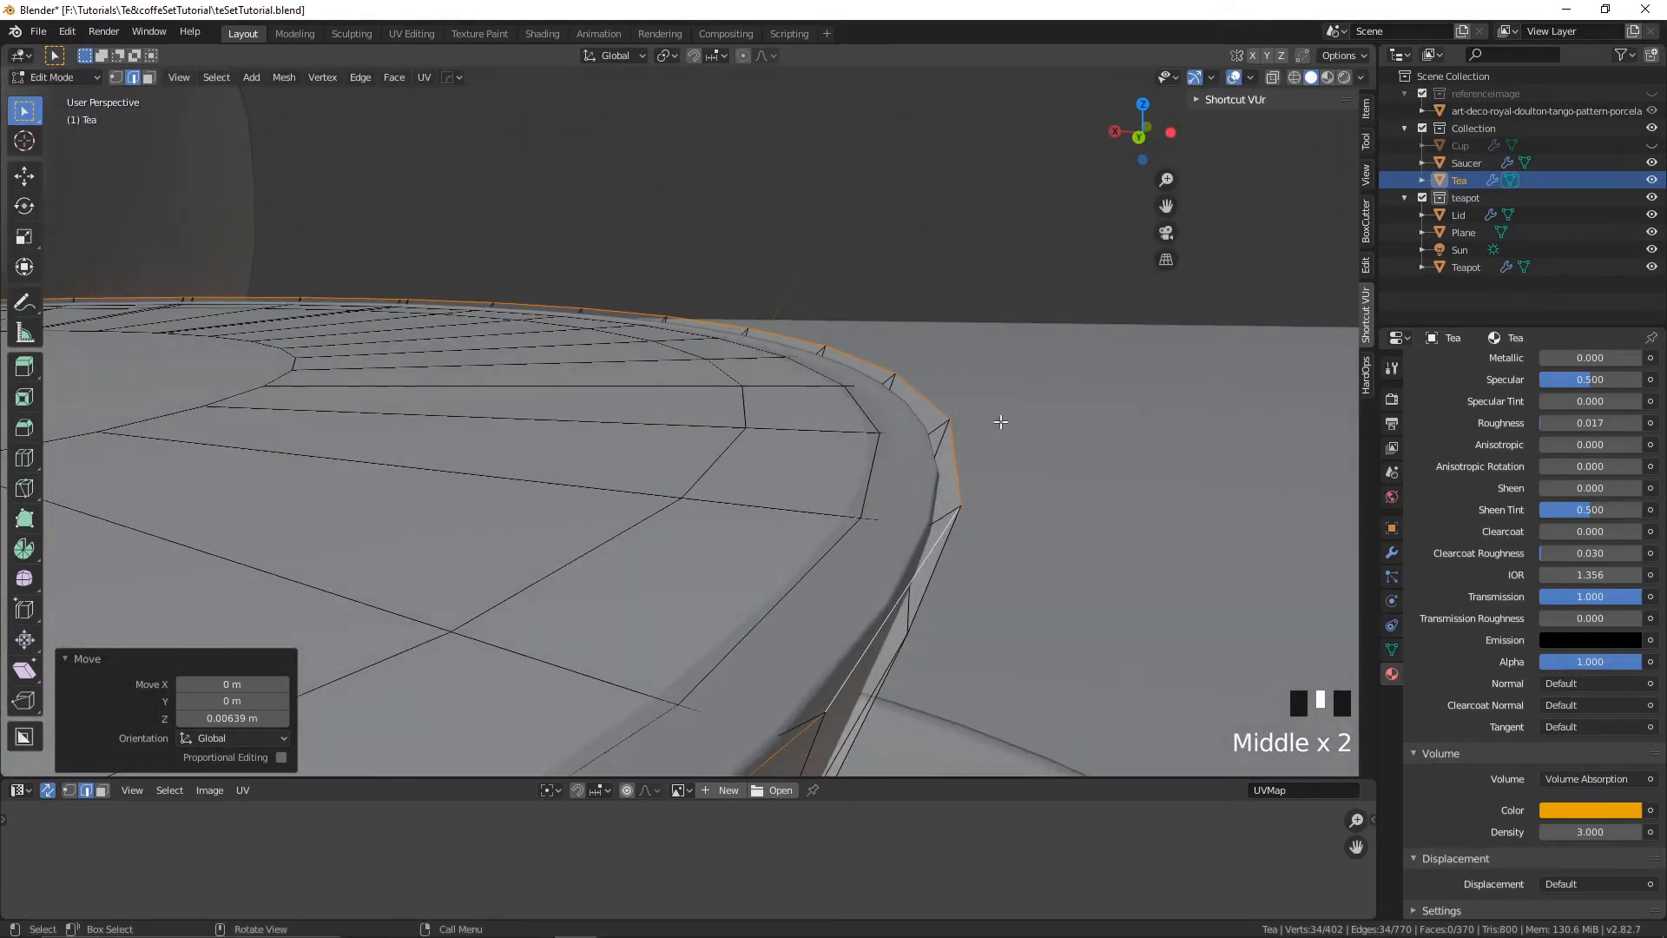
alt+shift+click(911, 487)
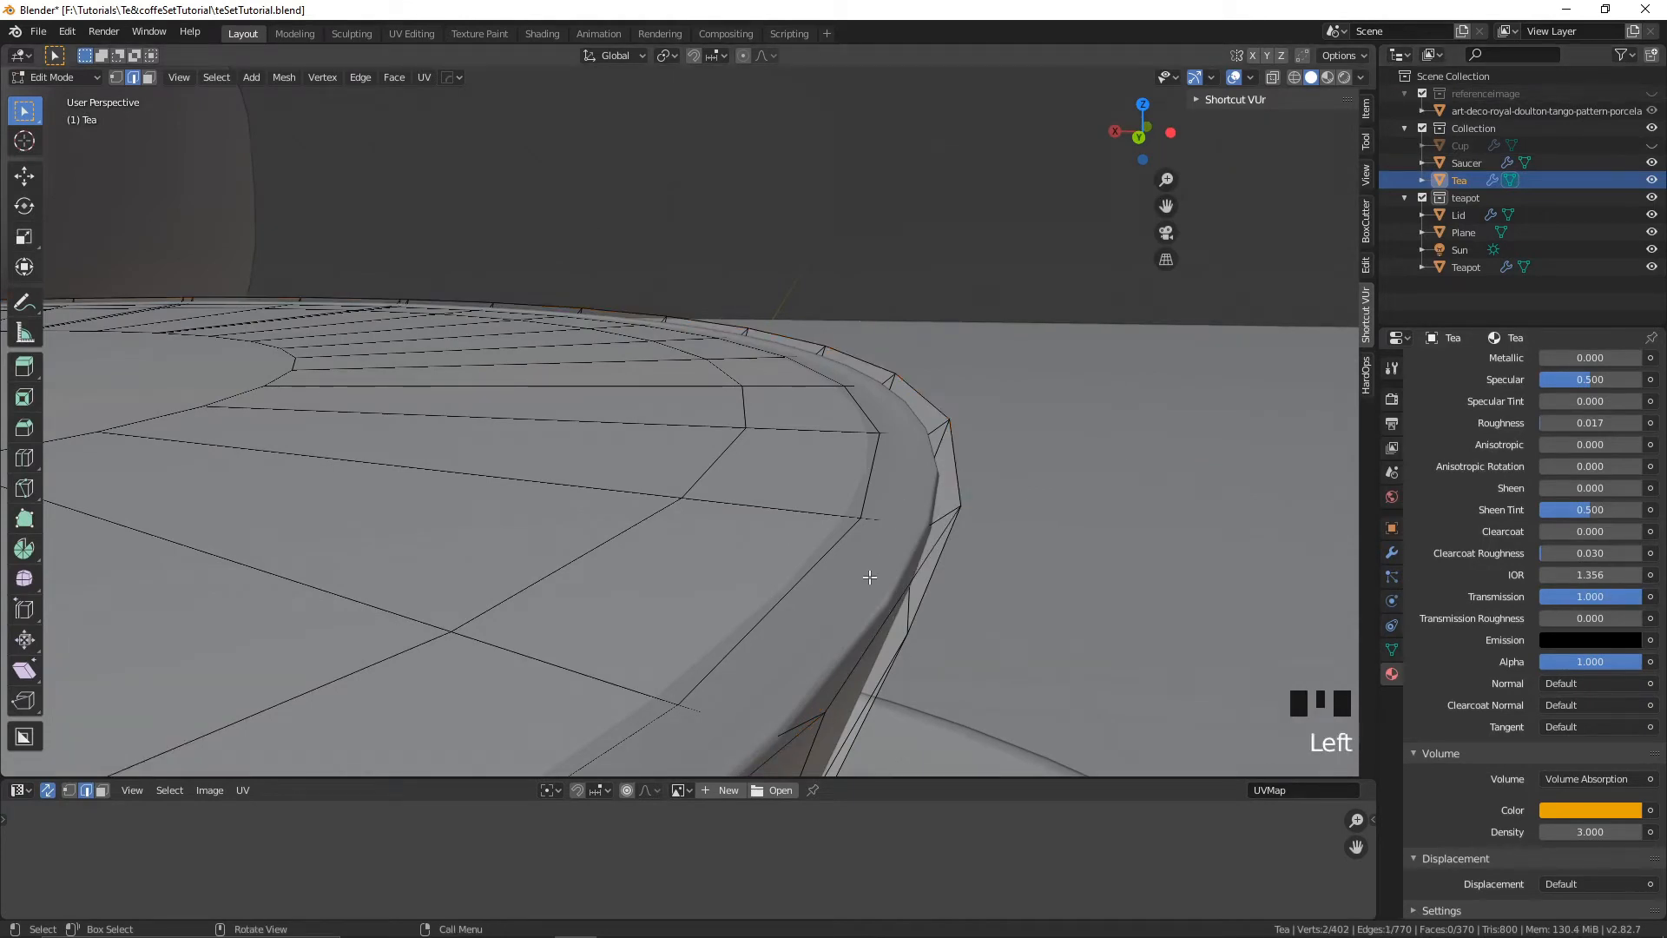
middle_drag(1078, 518, 1120, 503)
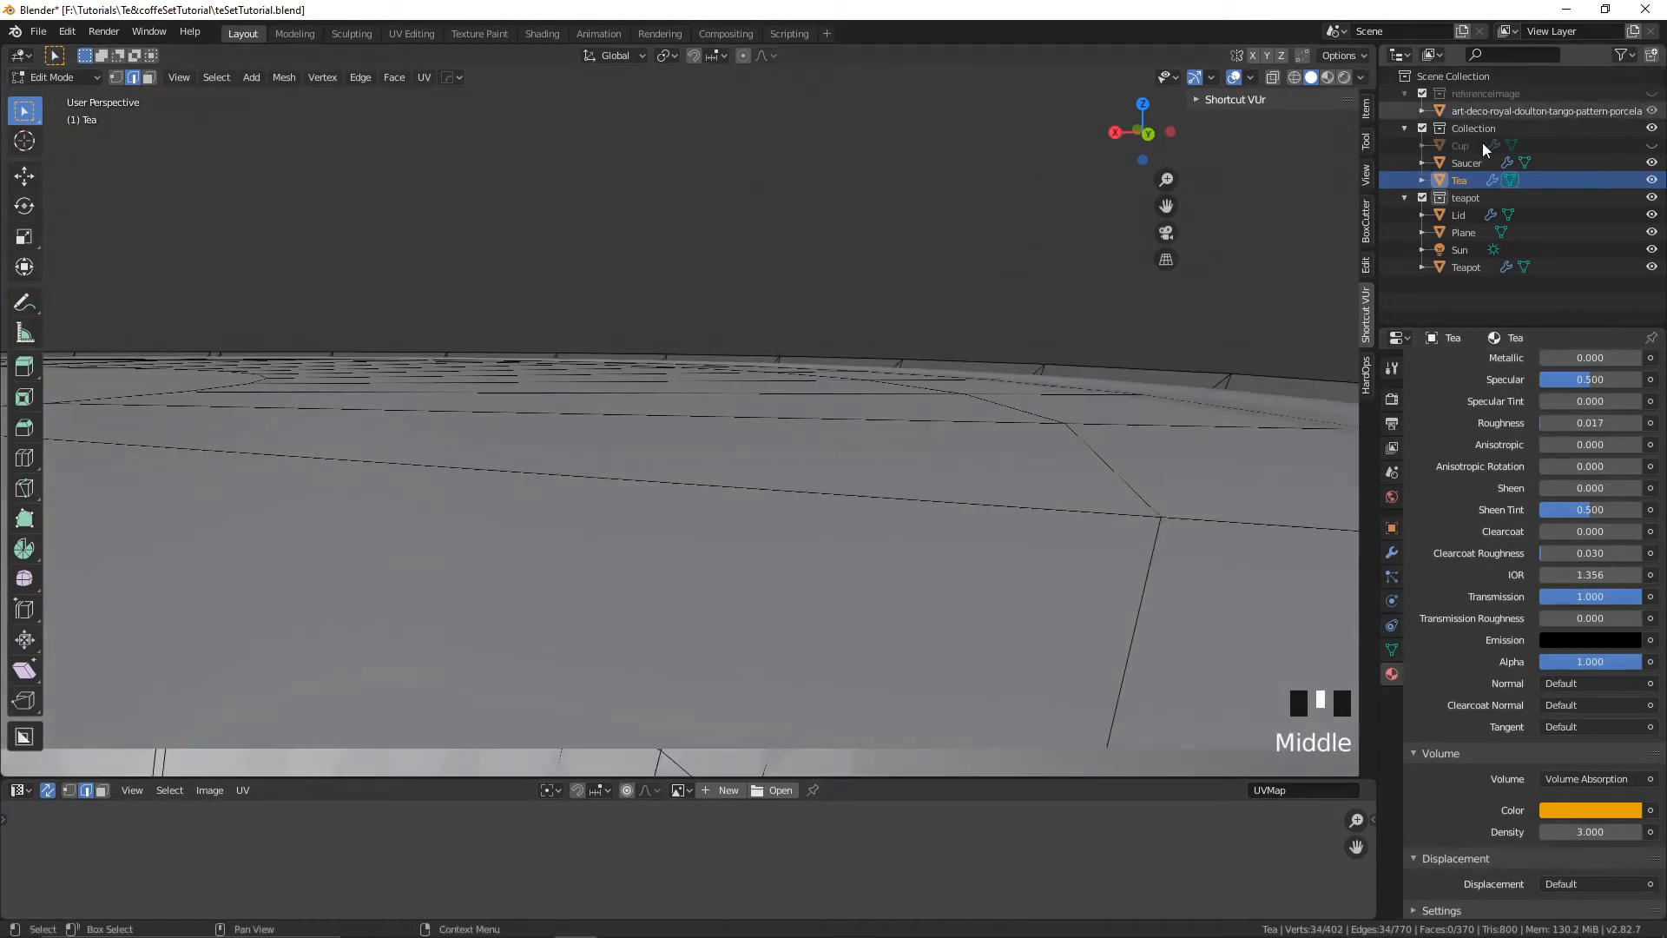
click(1391, 553)
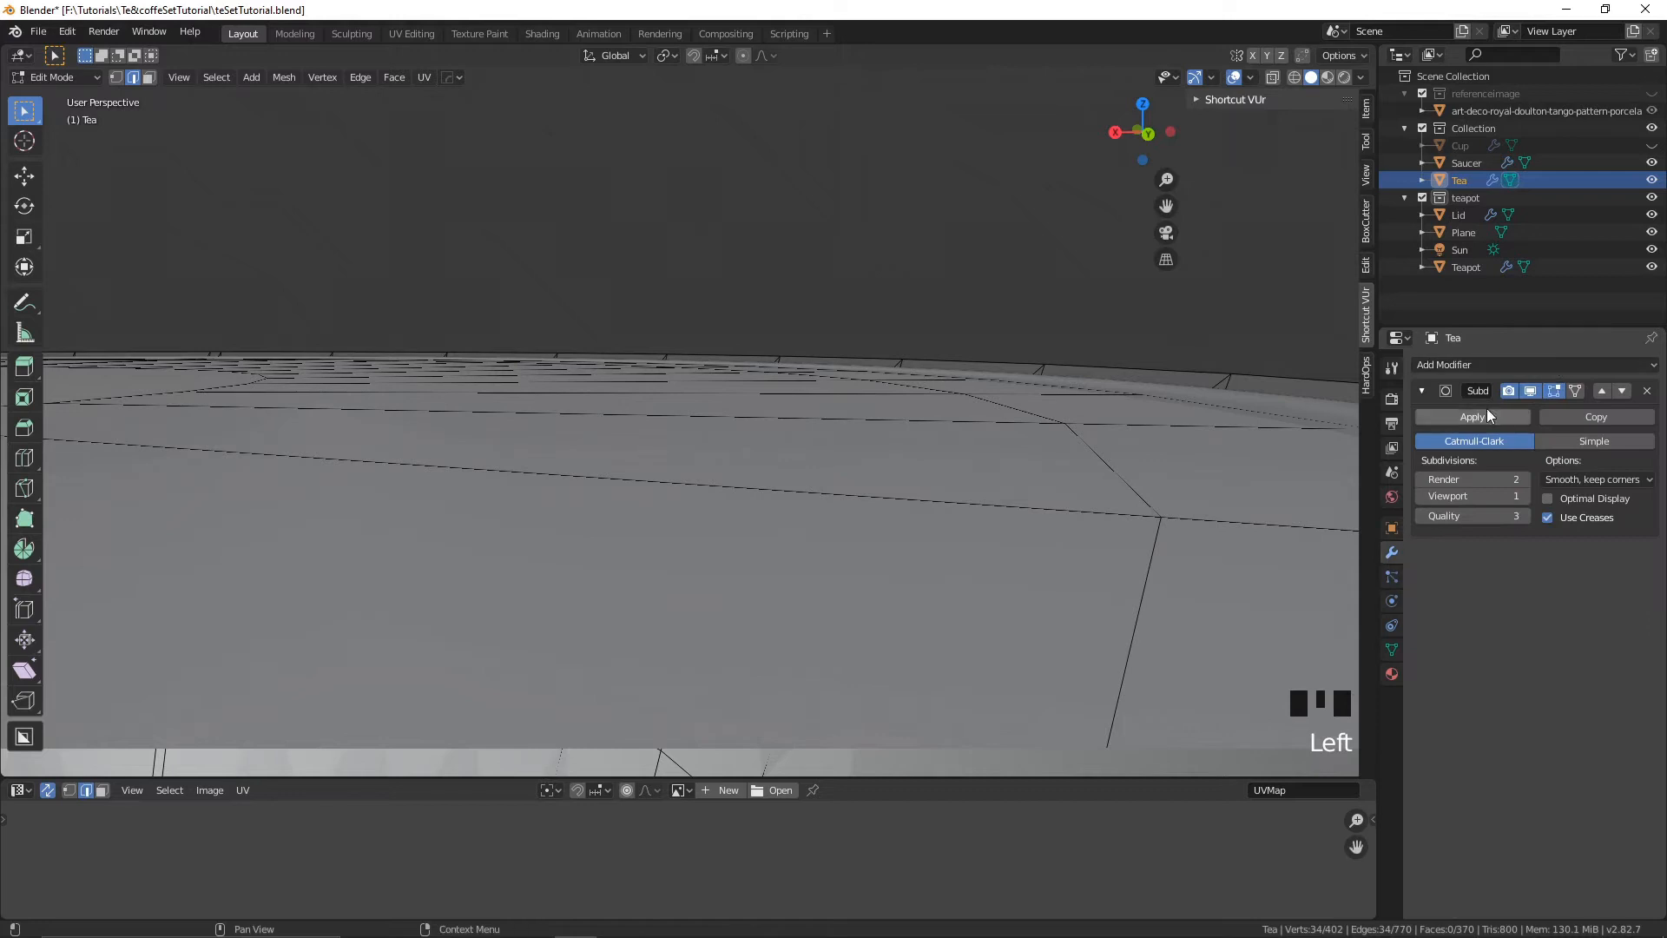
click(1532, 391)
middle_drag(1127, 451, 1038, 469)
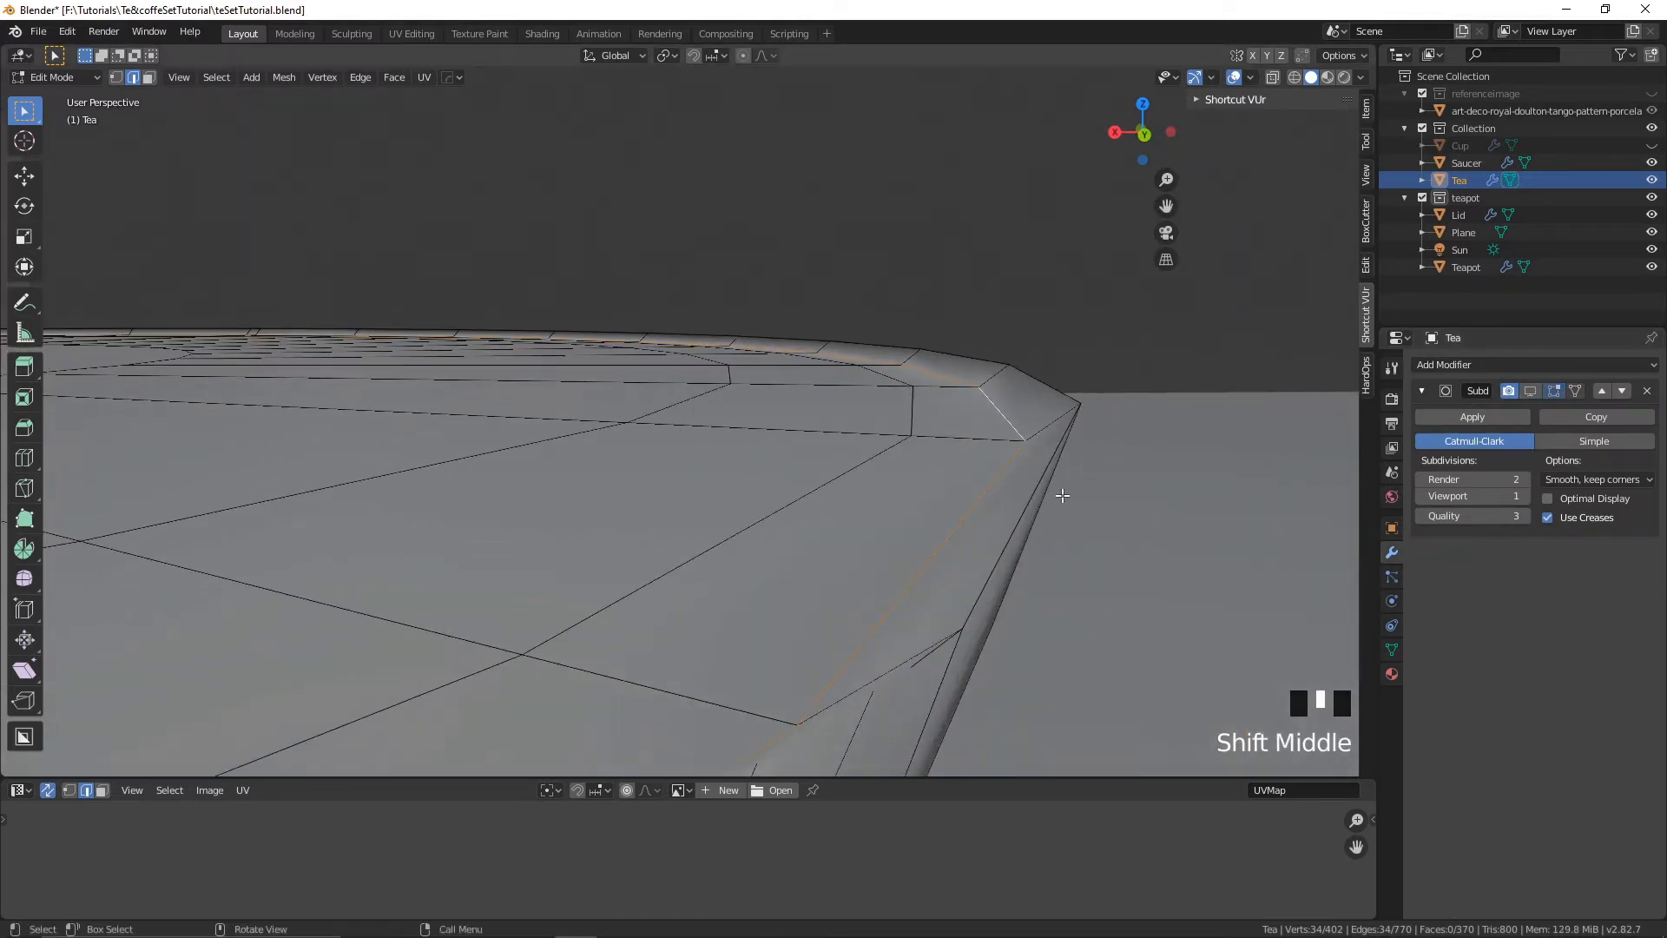
key(s)
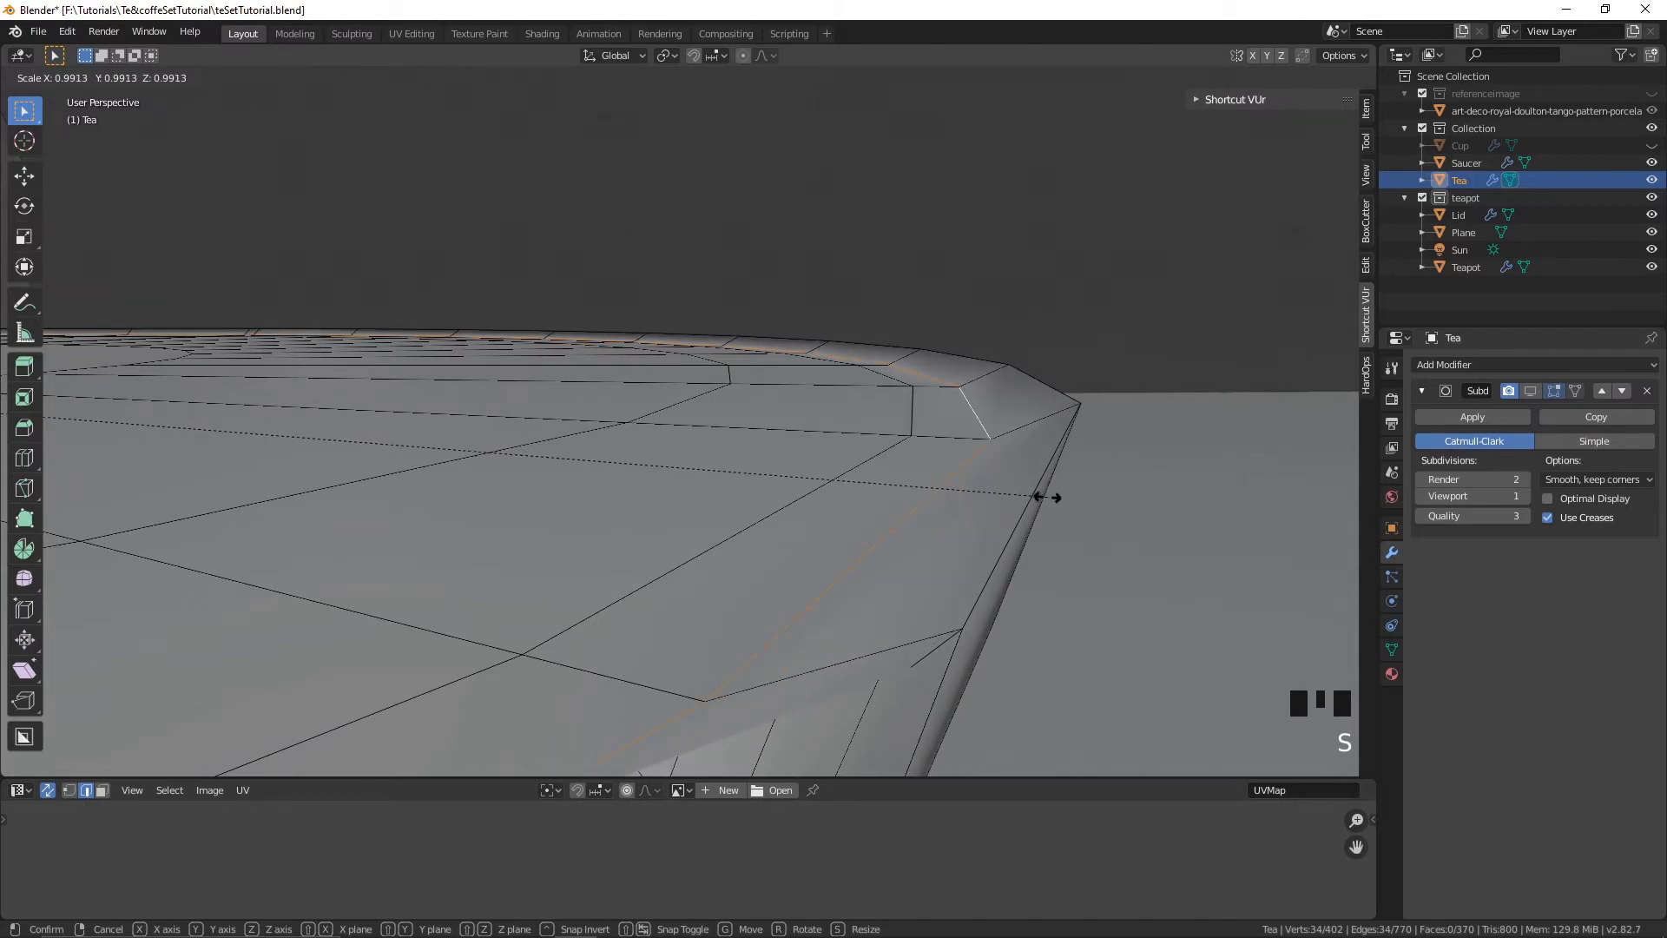
click(1054, 495)
- Return to Object Mode, re-enable the Tea's Subdivision modifier in the viewport and inspect the raised rim
key(Tab)
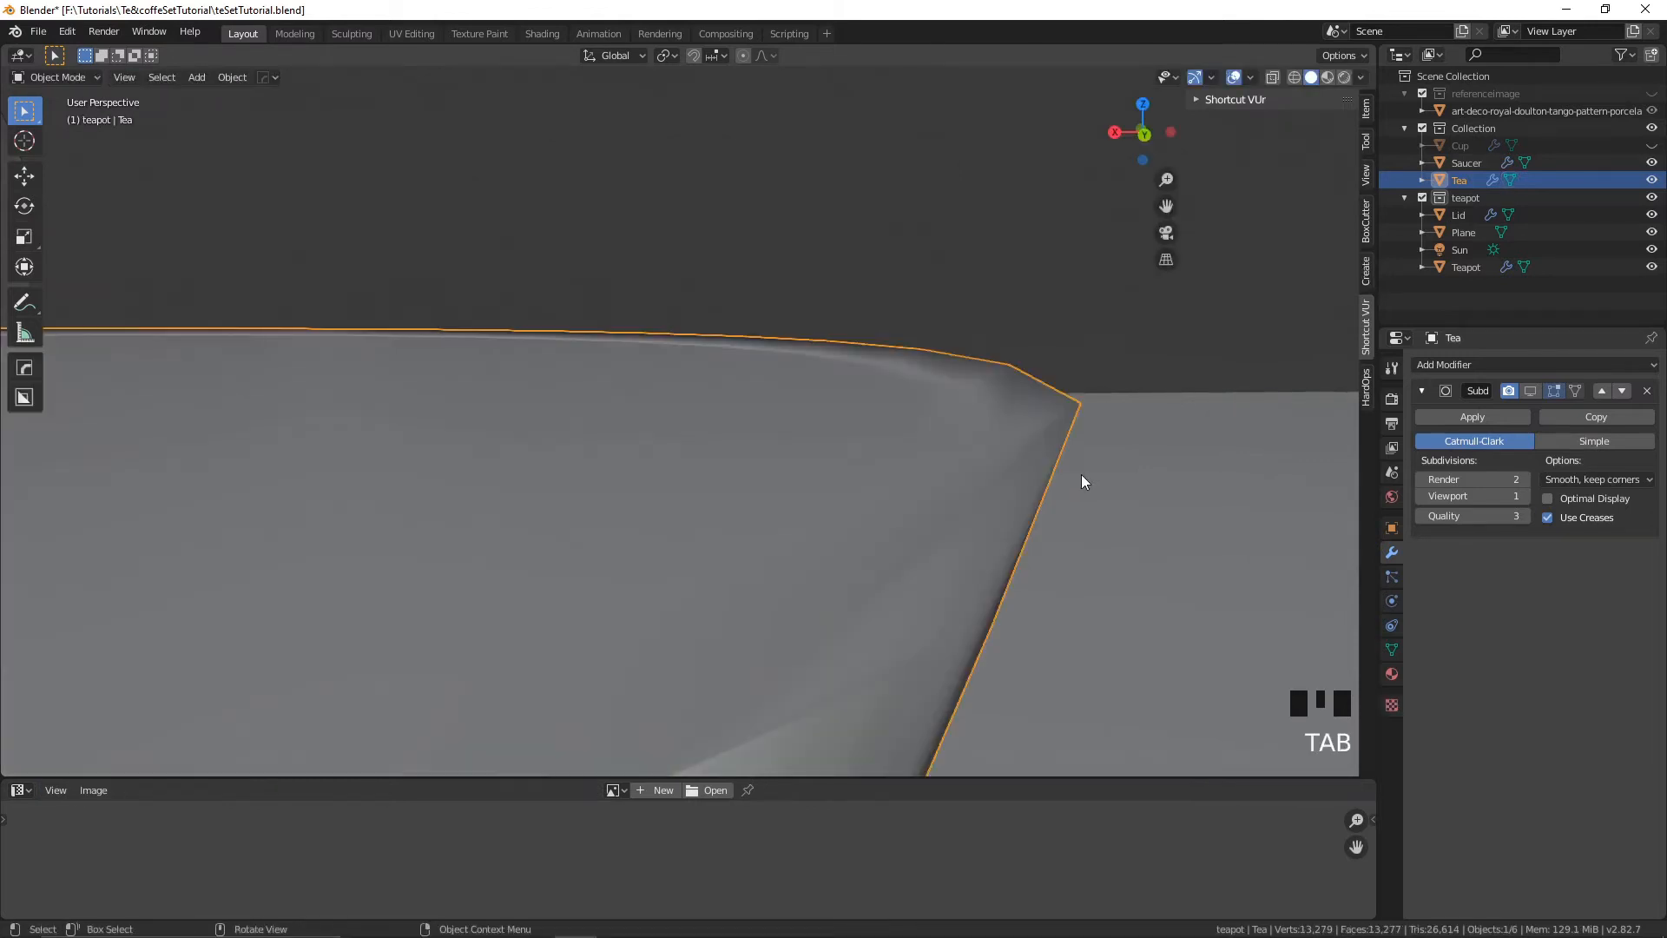
middle_drag(1081, 475, 1124, 469)
scroll(1122, 469, down, 2)
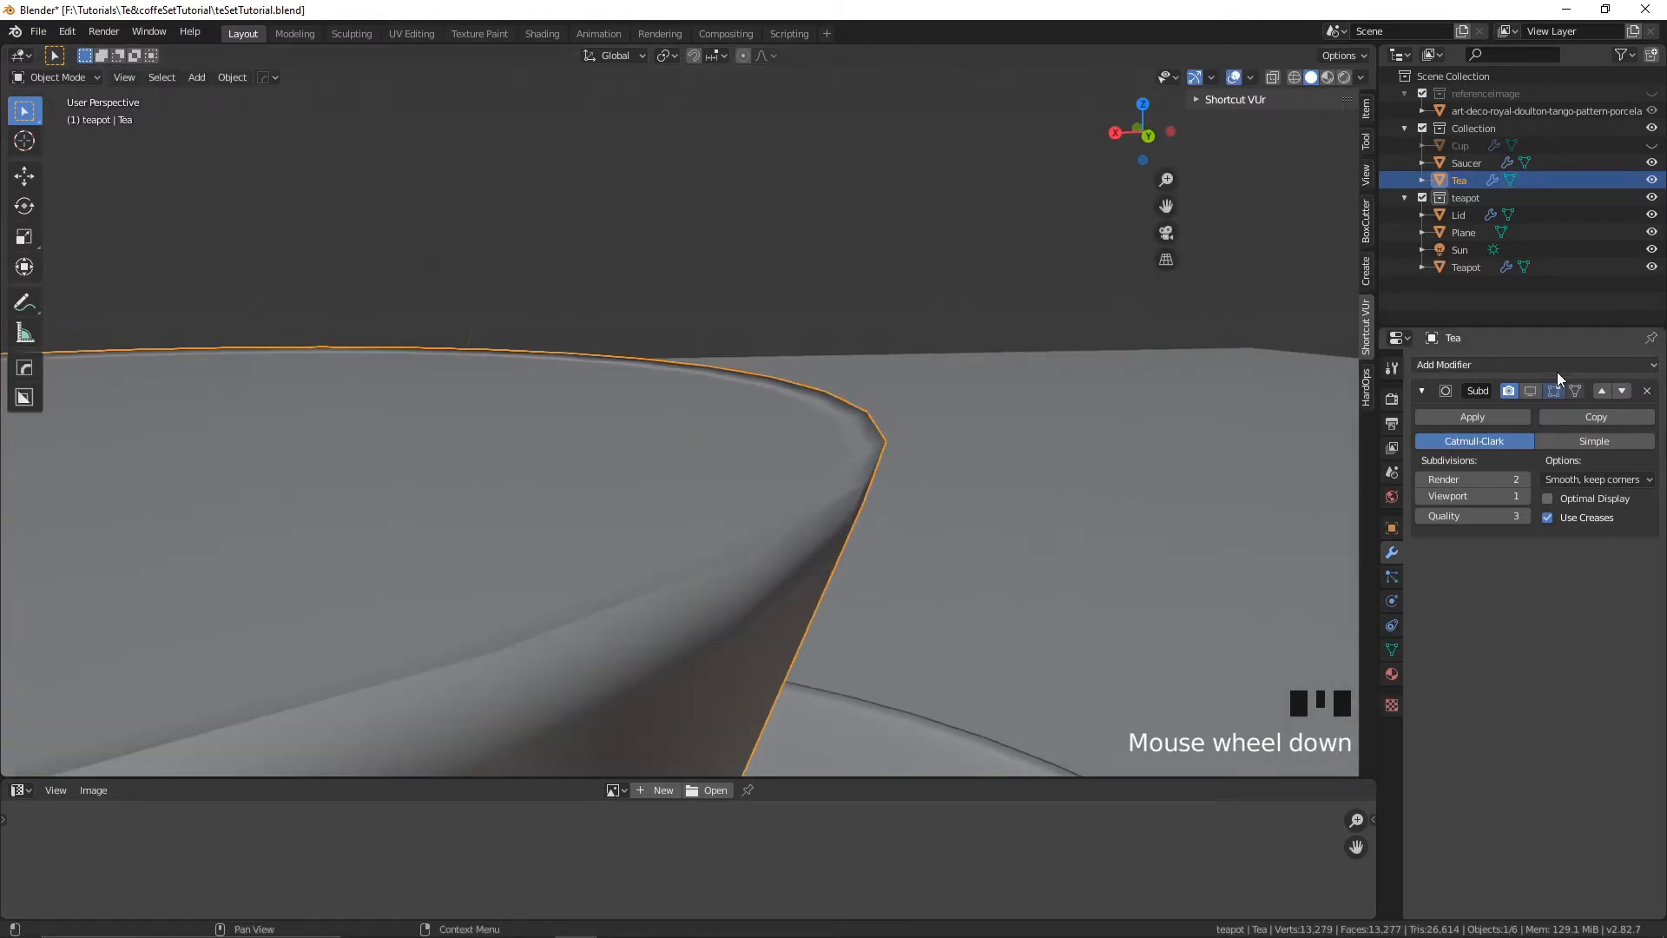
click(1528, 391)
scroll(871, 408, down, 1)
middle_drag(872, 408, 967, 385)
scroll(1052, 439, up, 2)
middle_drag(1051, 440, 1171, 501)
scroll(1208, 487, down, 5)
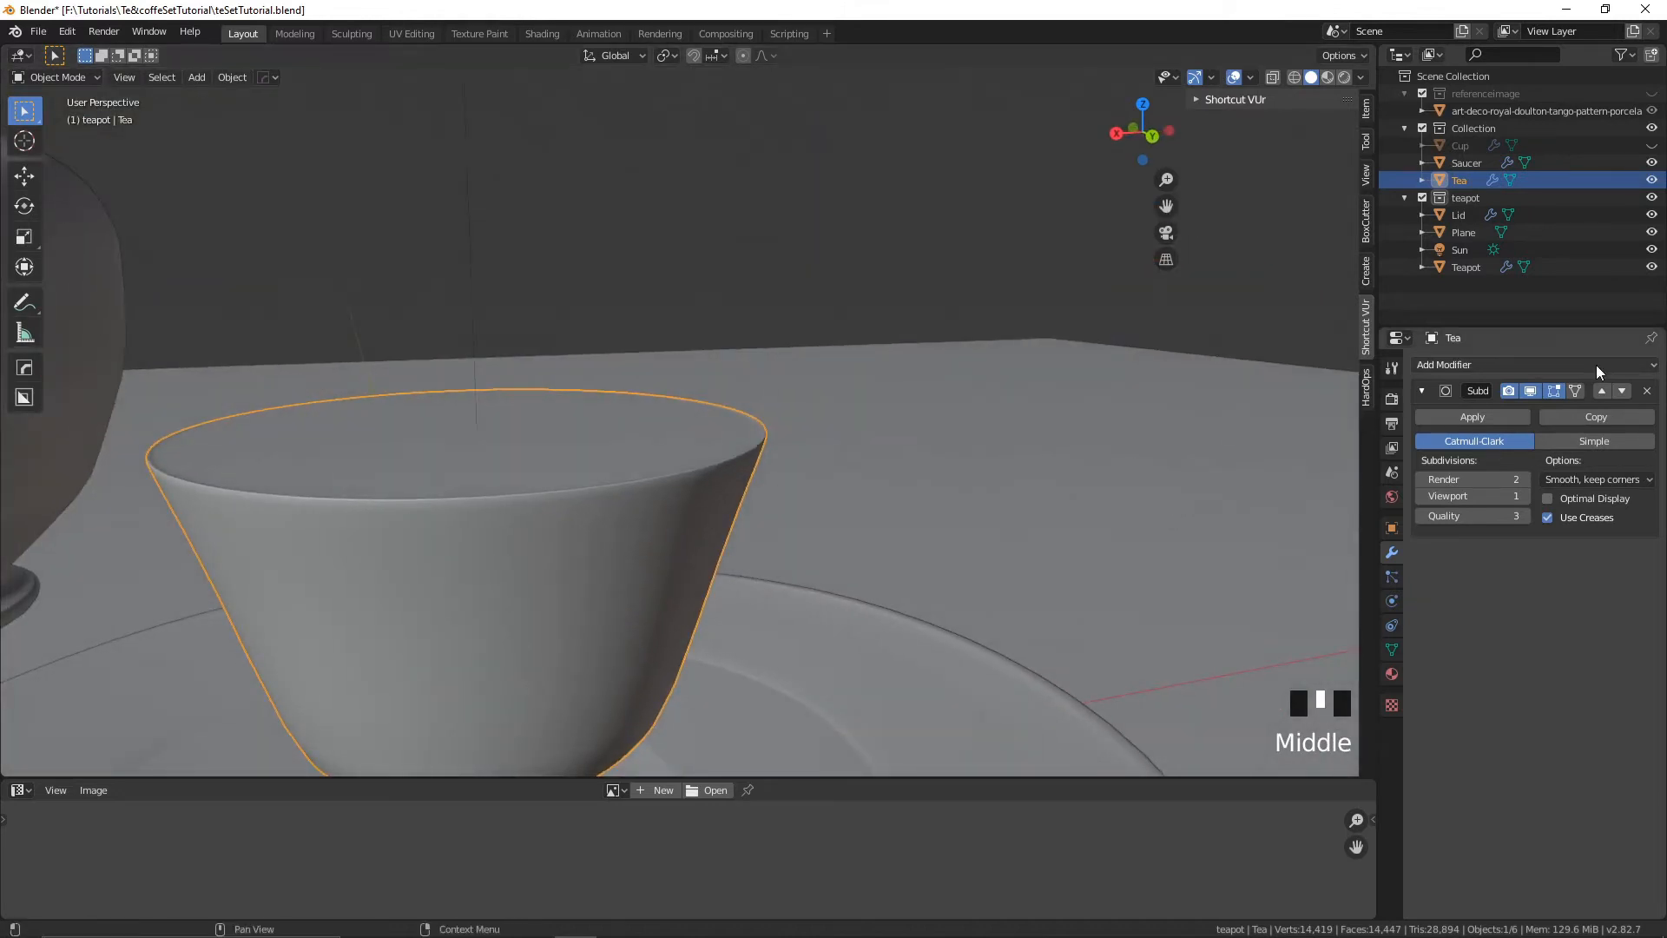
- Unhide the Cup and enter Edit Mode on the Tea, close to where its rim meets the cup wall
click(1652, 145)
middle_drag(831, 275, 894, 350)
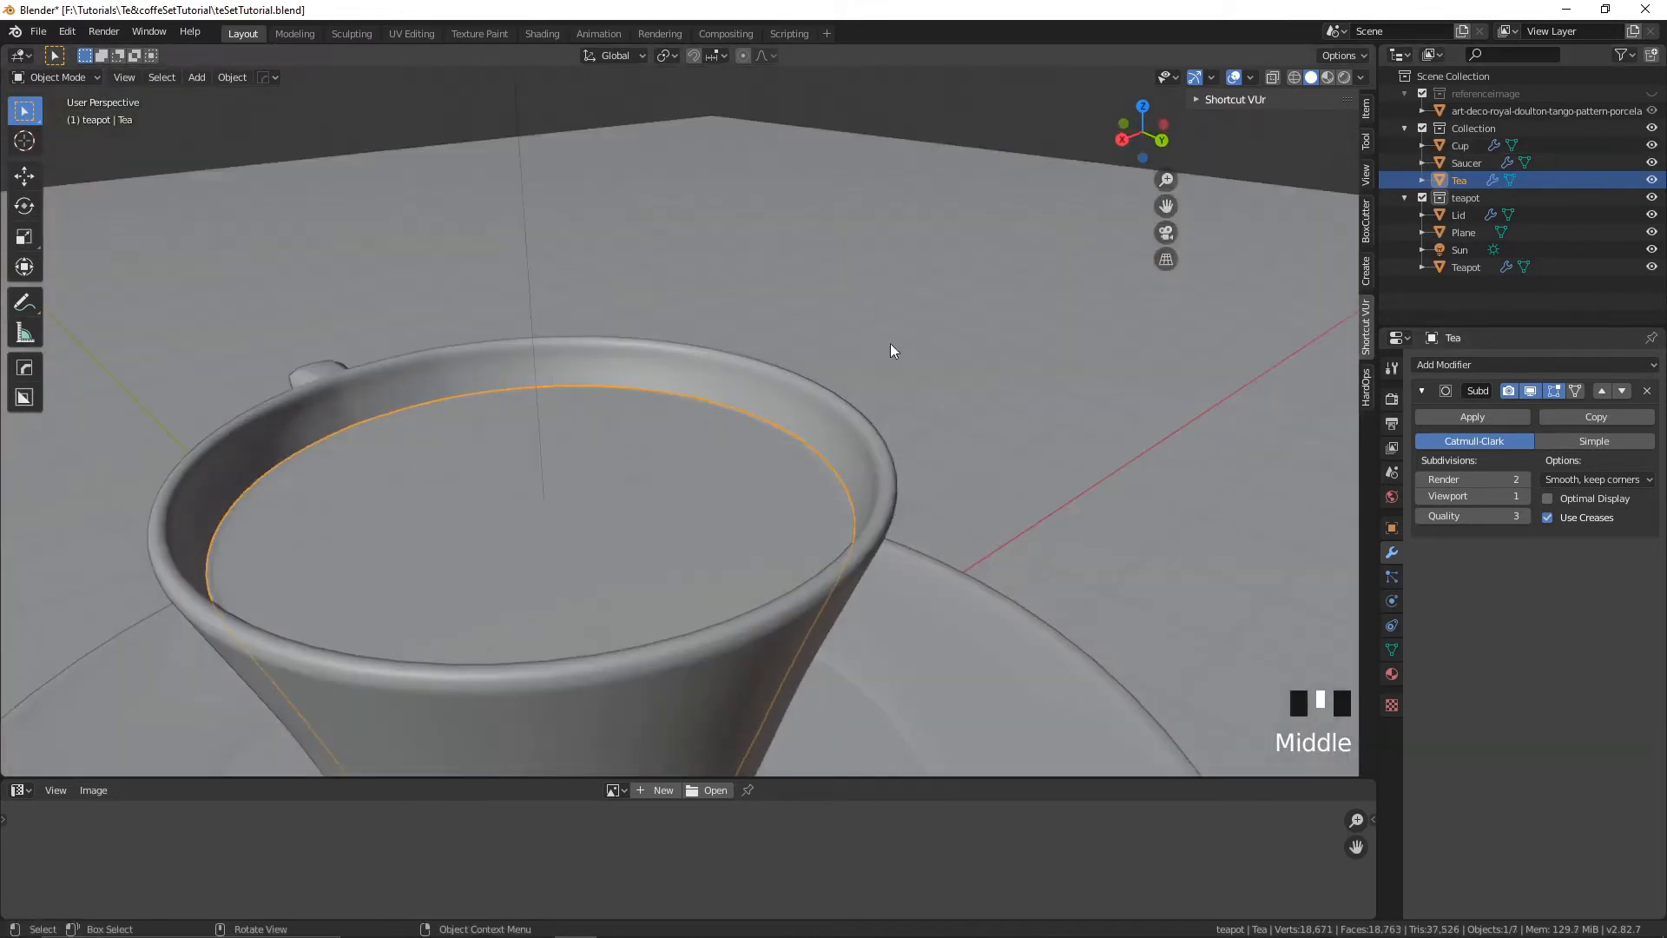
scroll(956, 454, up, 5)
middle_drag(956, 454, 982, 417)
shift+middle_drag(1074, 448, 1166, 526)
scroll(1197, 471, up, 1)
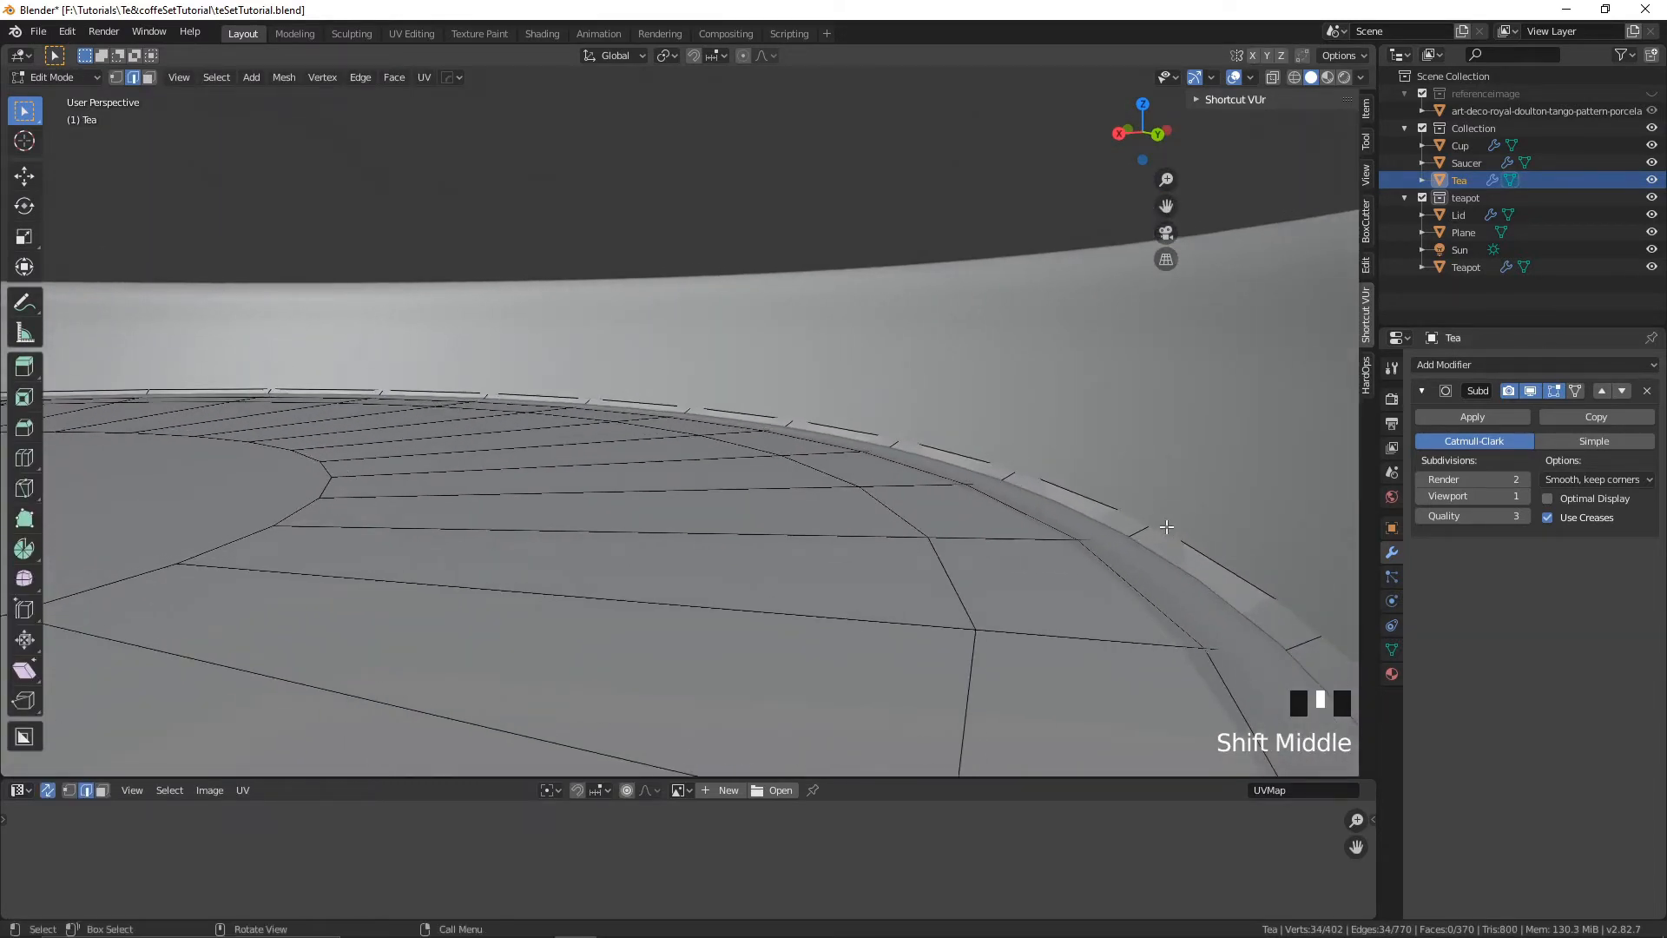
- Select the Tea's outermost rim edge loop, raise it about 0.0176 m along Z and return to Object Mode
click(1040, 481)
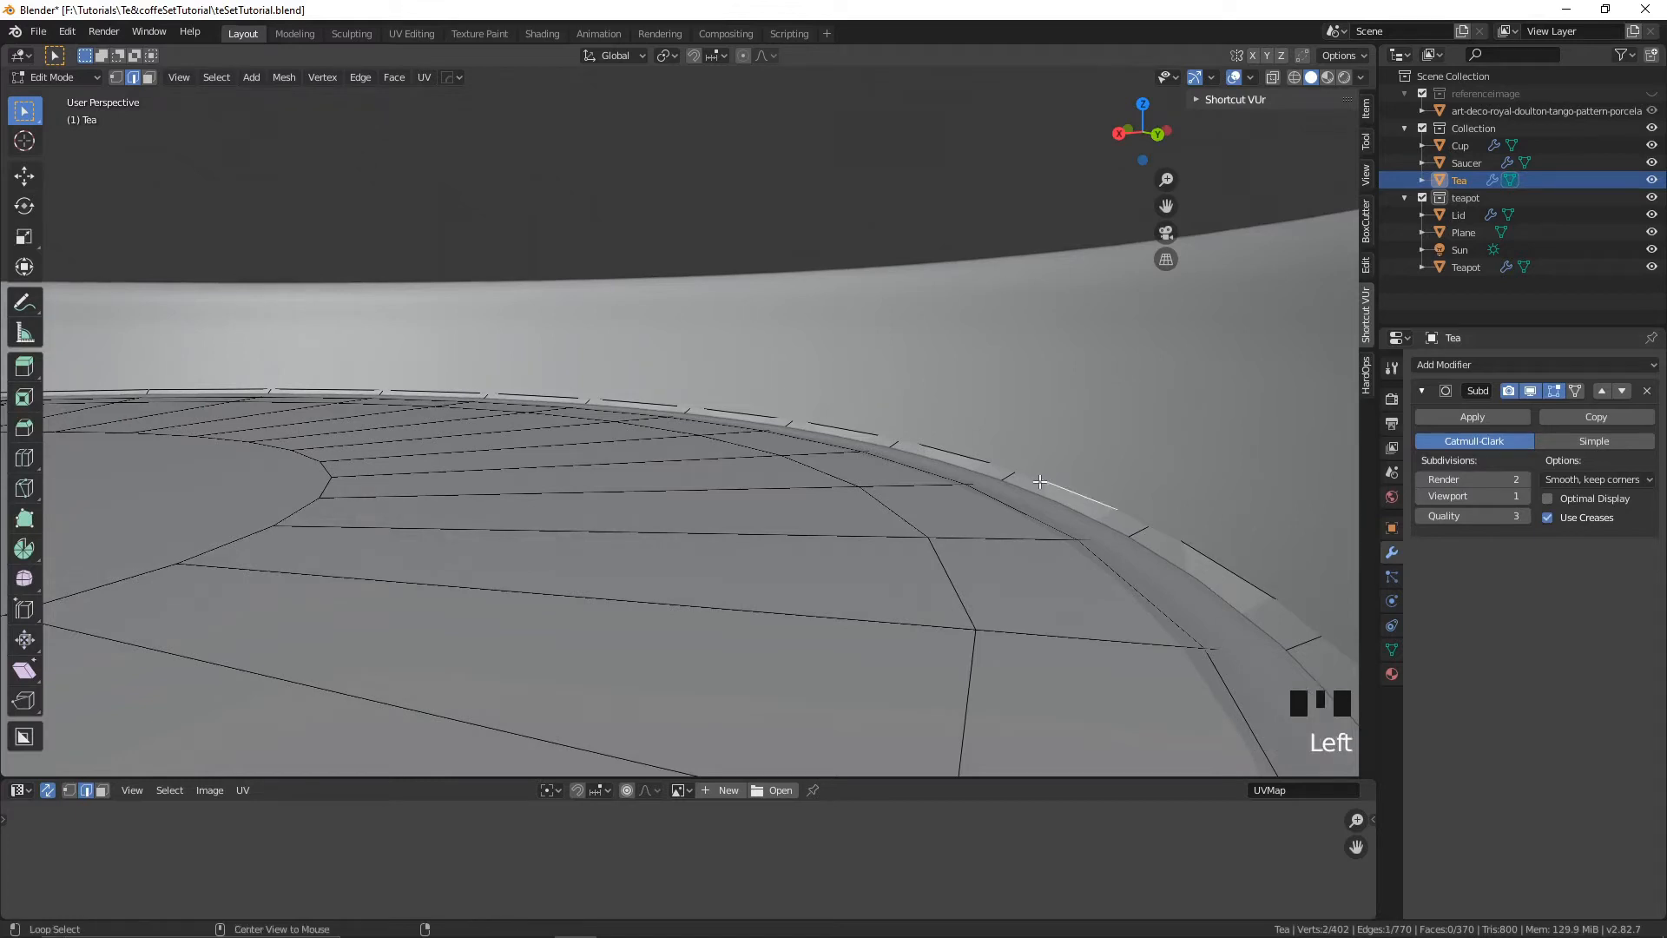
alt+shift+click(990, 466)
key(g)
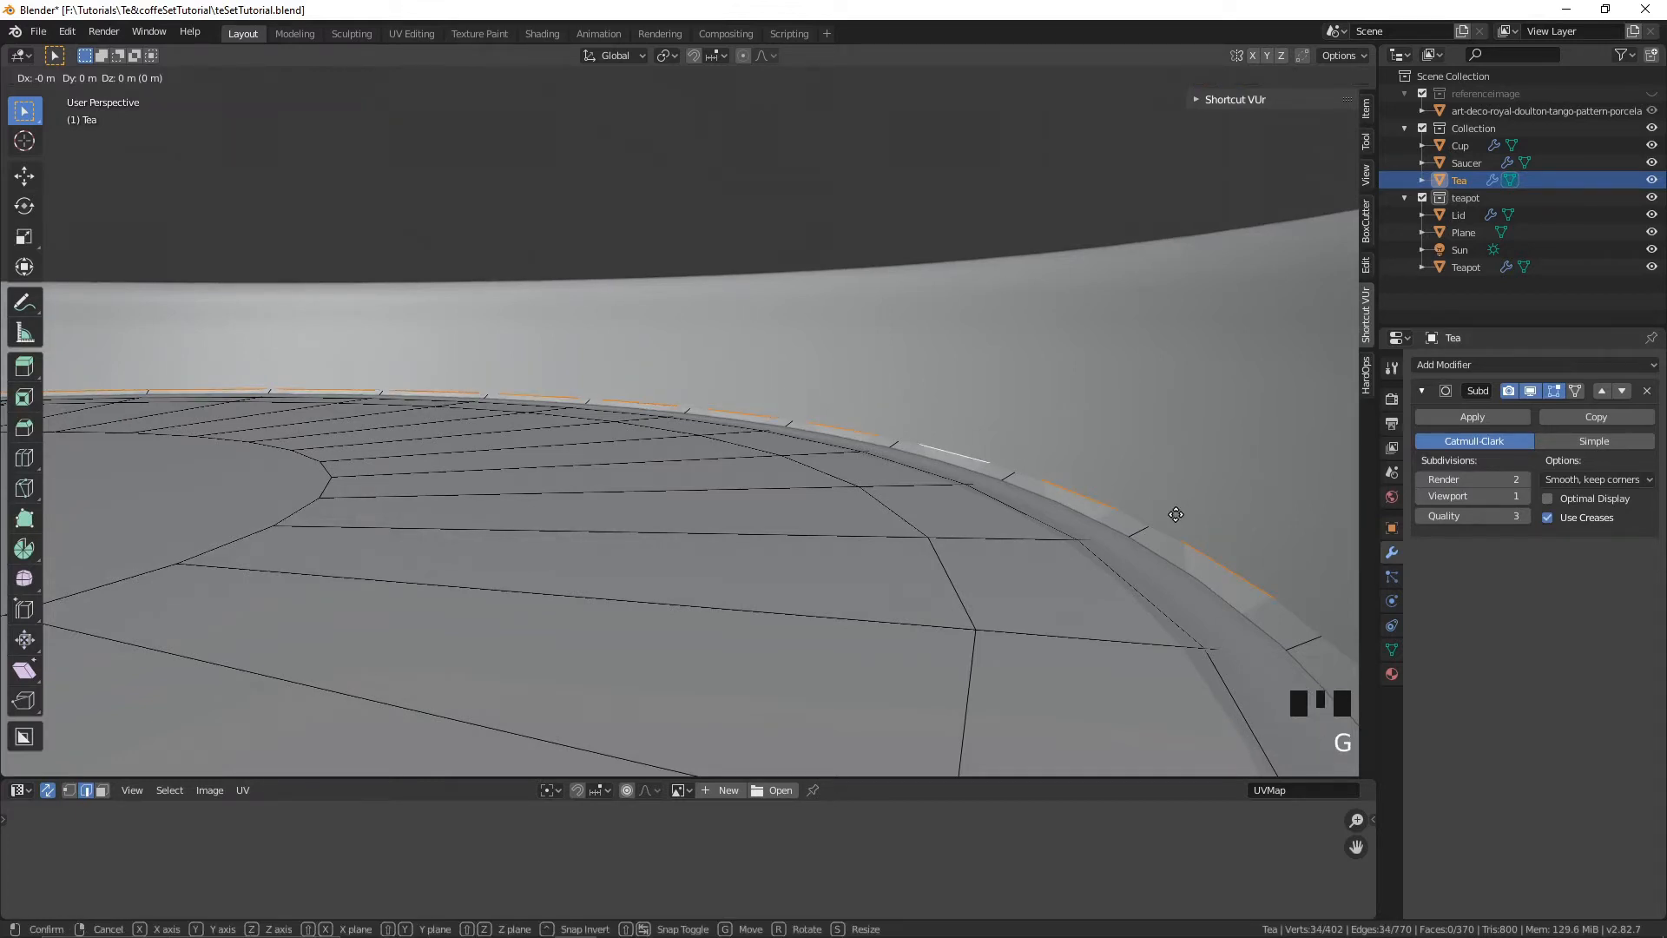
key(z)
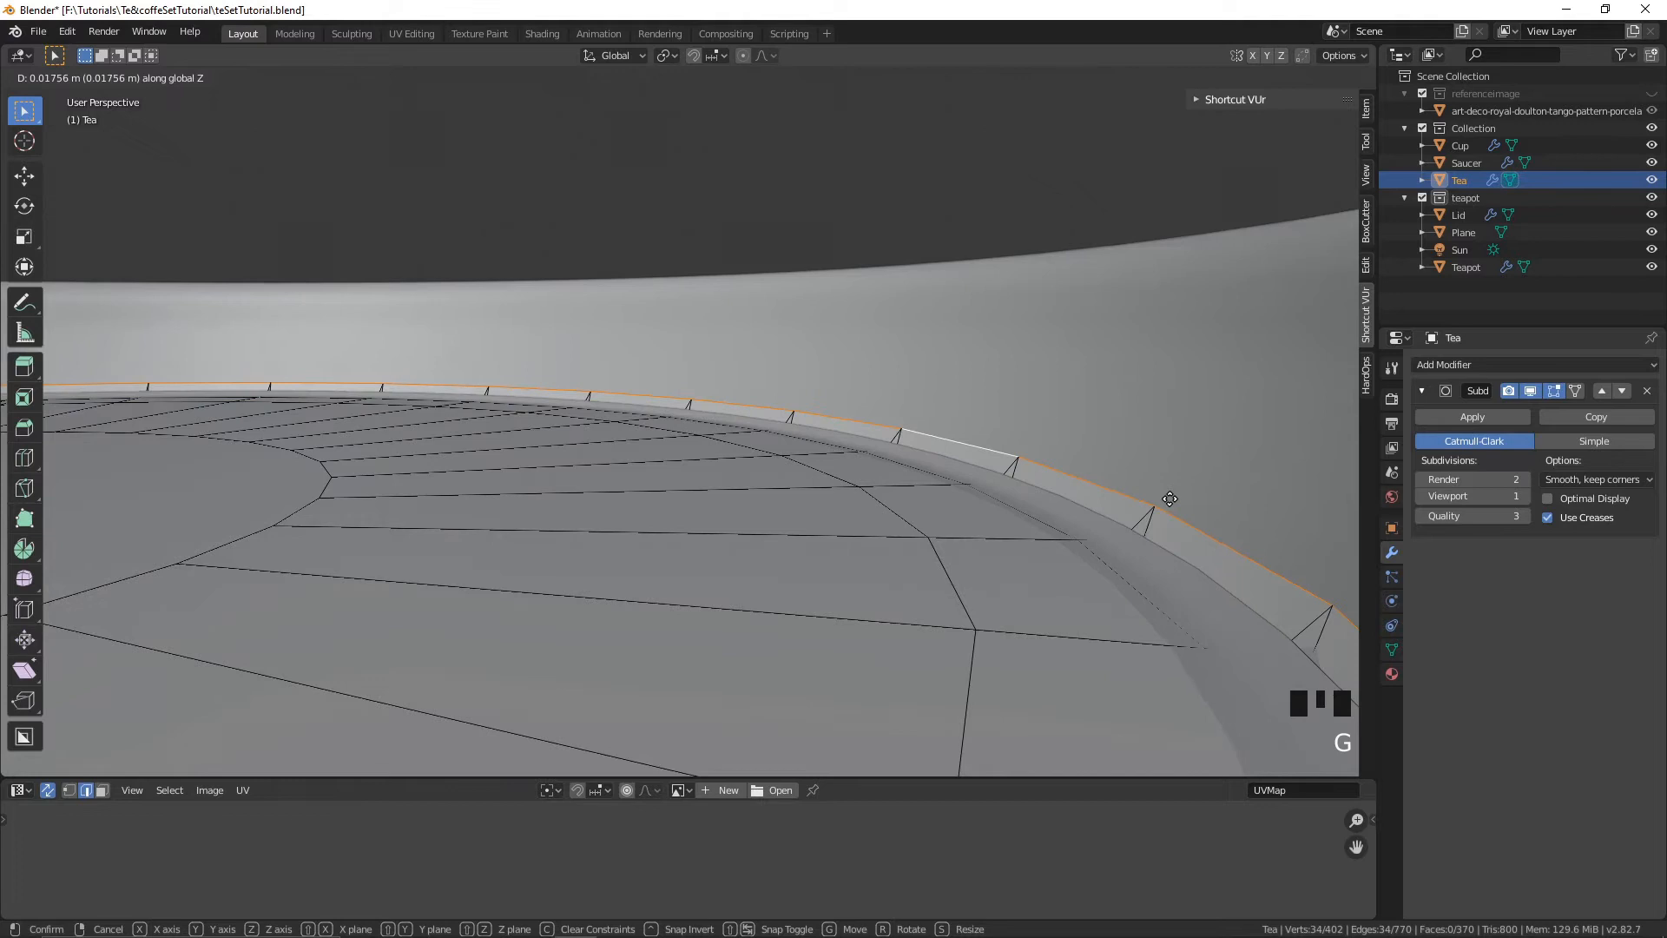
click(1170, 499)
middle_drag(1164, 499, 773, 373)
scroll(763, 449, down, 2)
key(Tab)
middle_drag(924, 424, 903, 407)
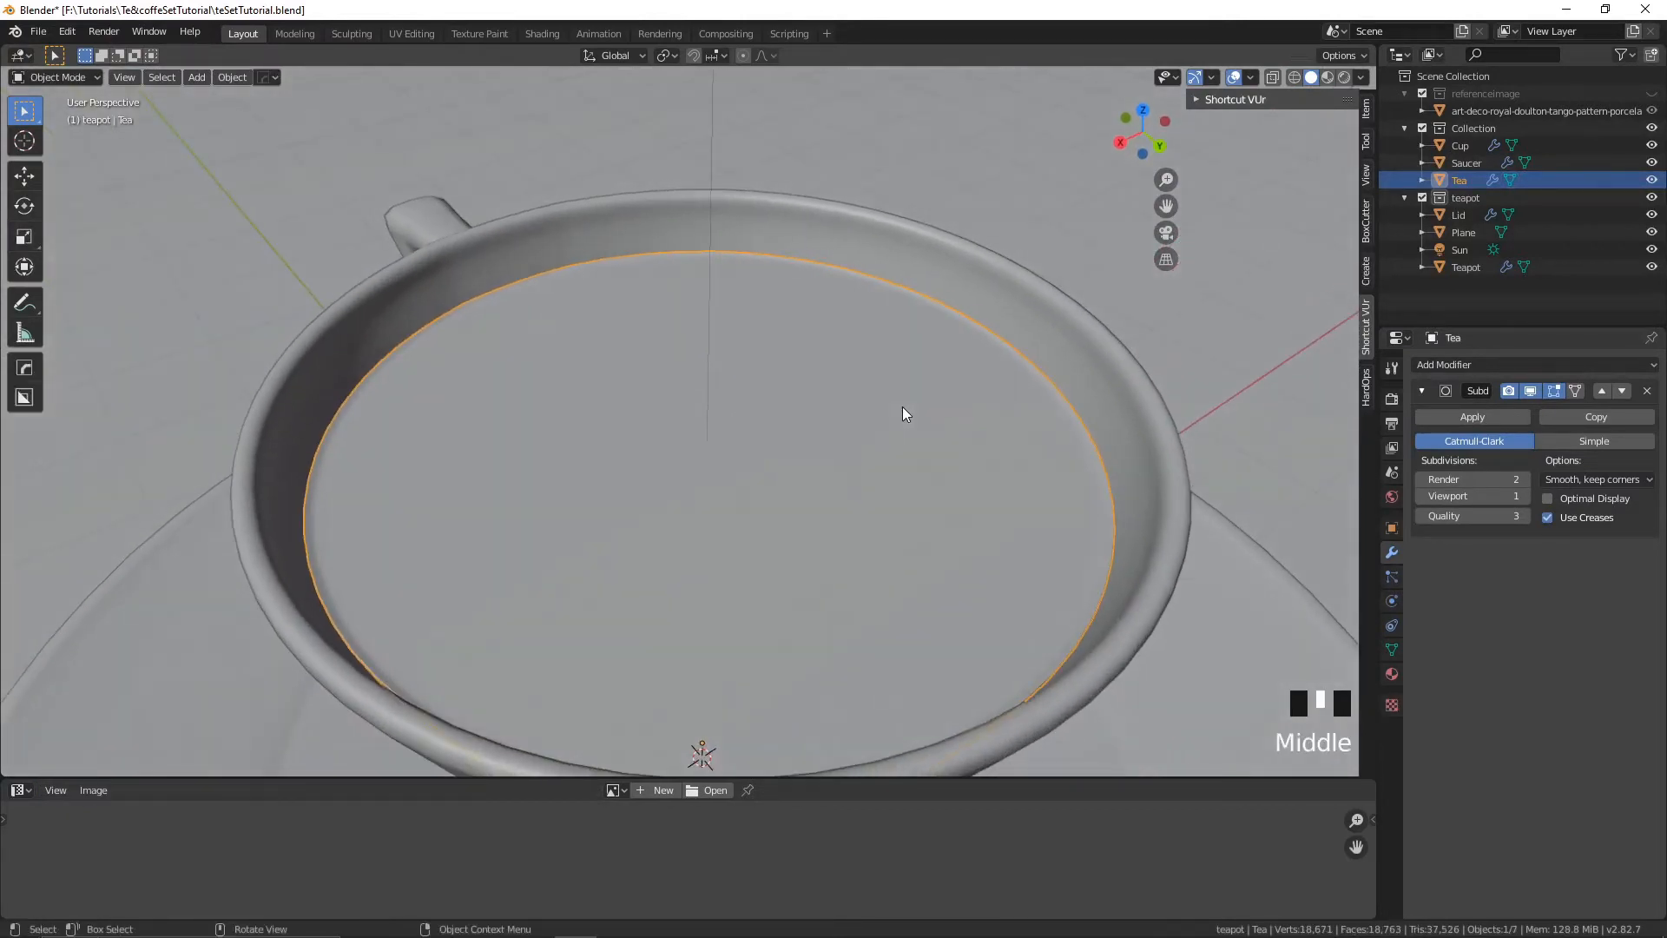
- Switch to rendered shading and scale the Tea object to about 0.999 in X and Y, leaving Z locked
click(1346, 77)
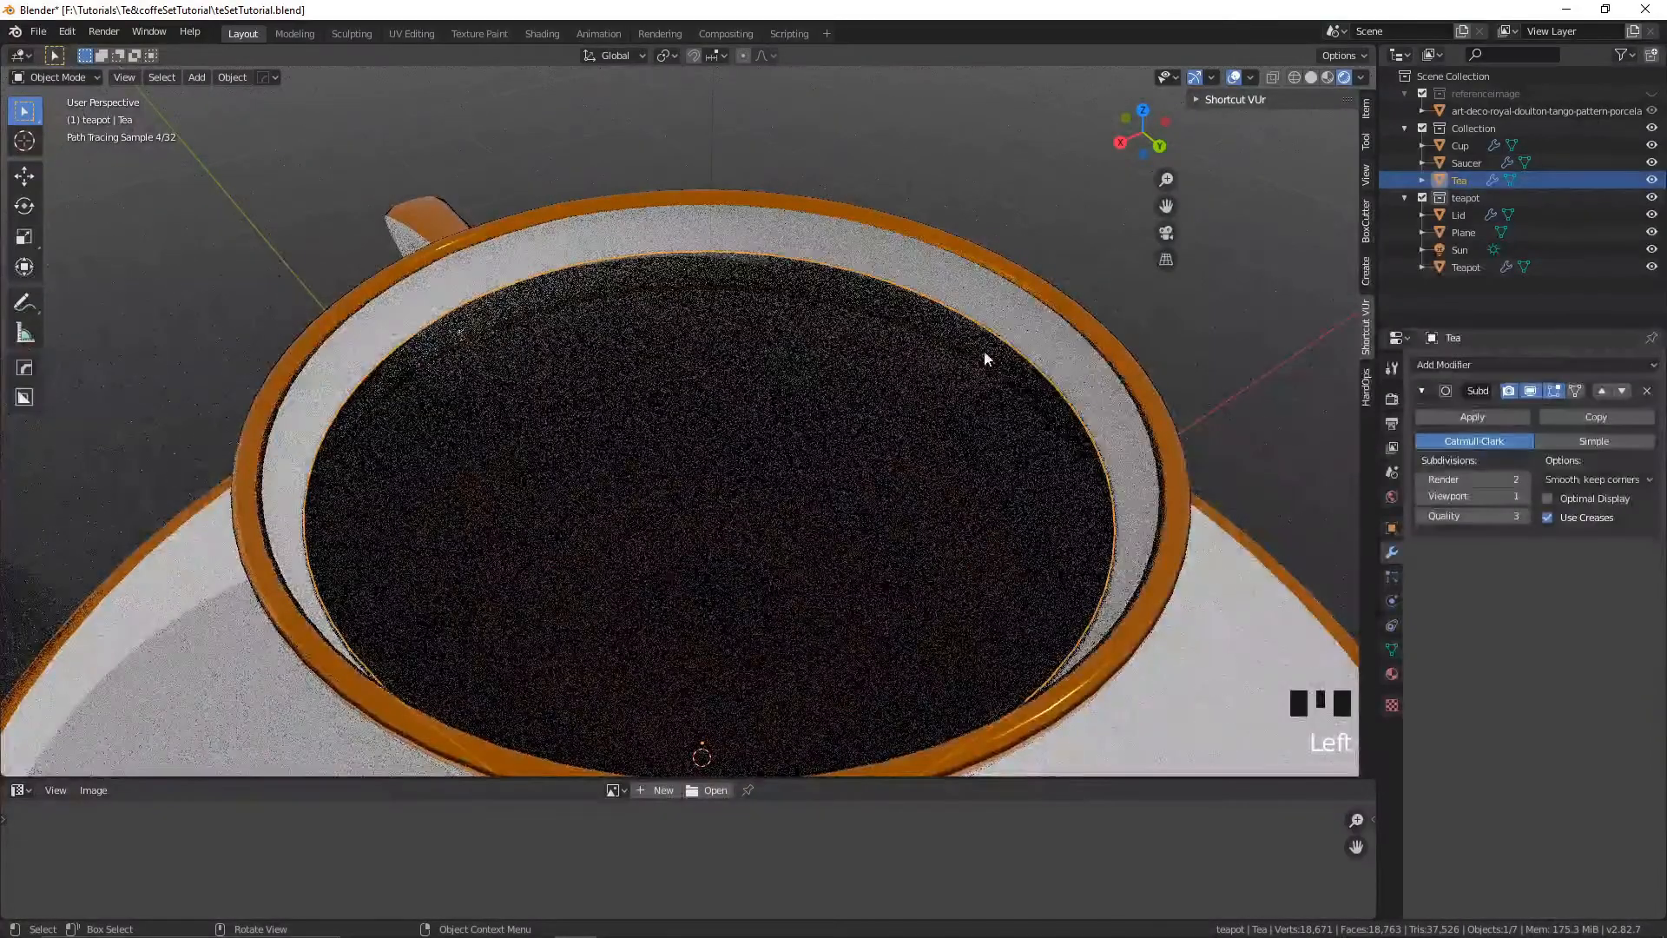
mouse_move(987, 361)
middle_down()
mouse_move(987, 446)
mouse_move(1007, 459)
middle_up()
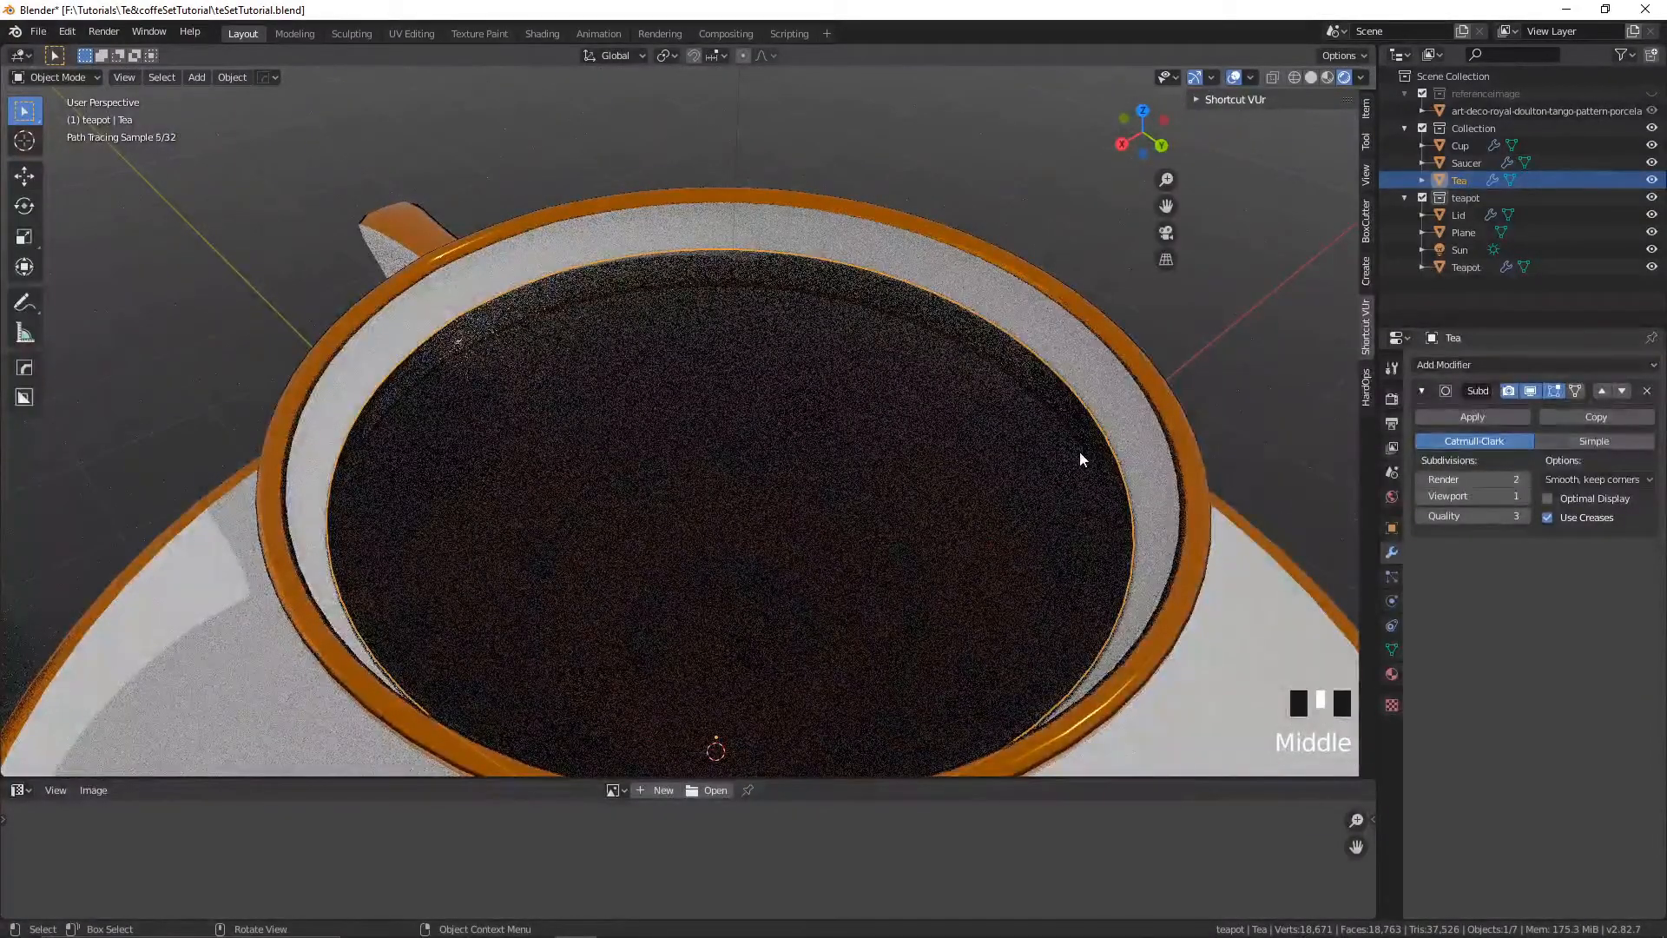
key(s)
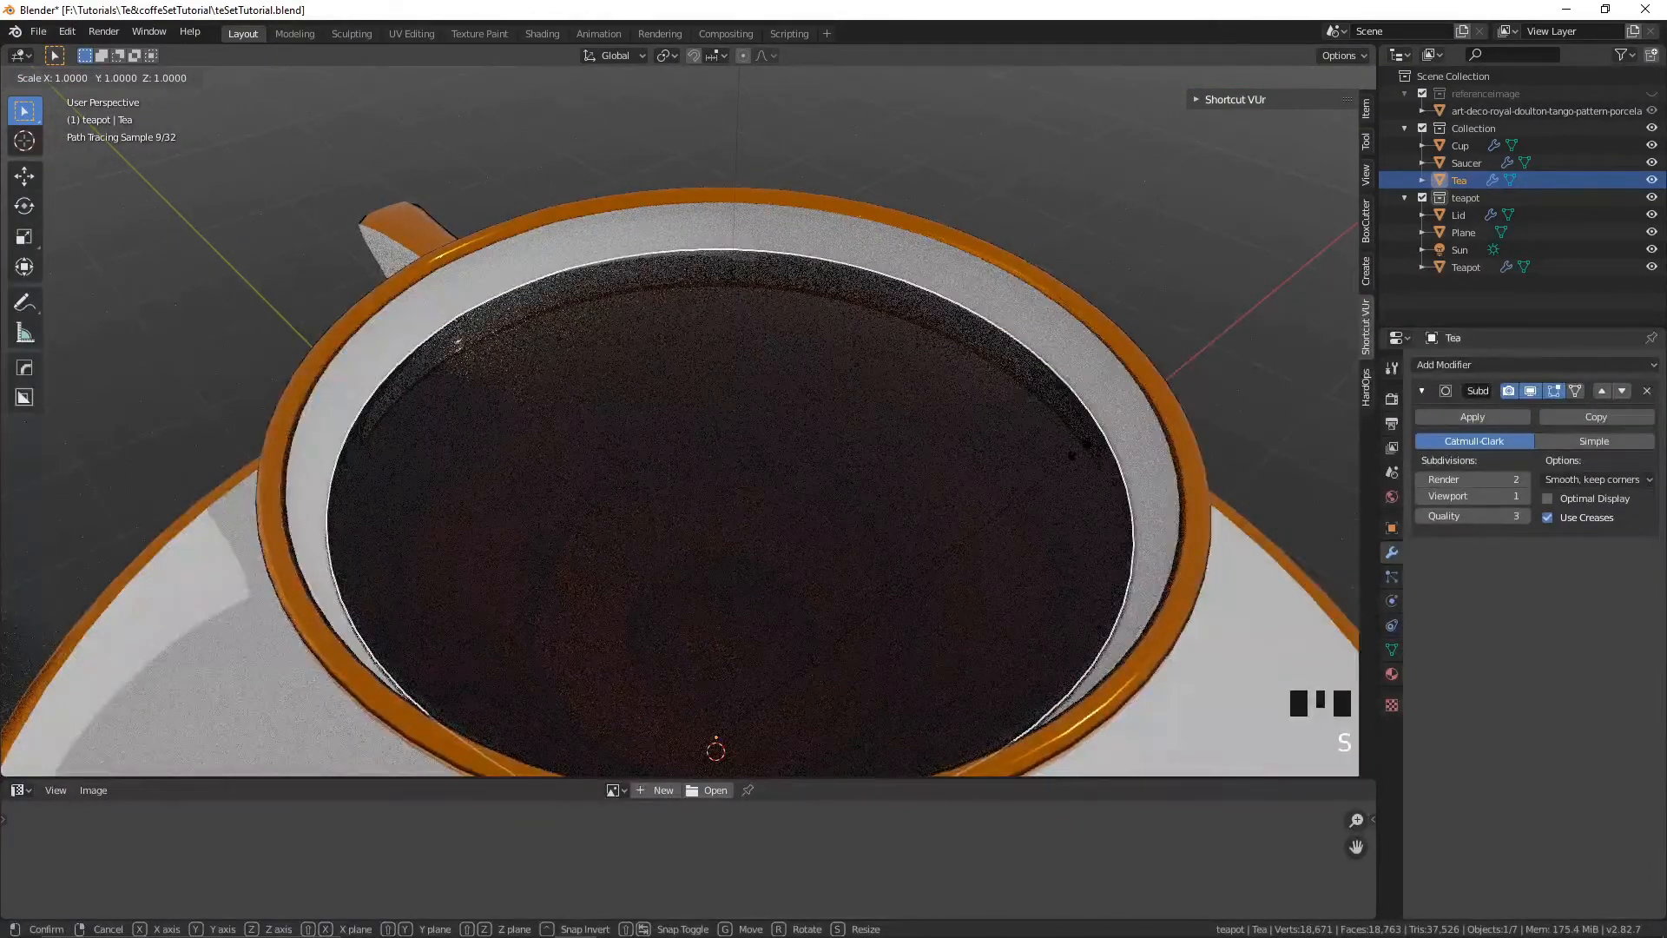
right_click(1081, 450)
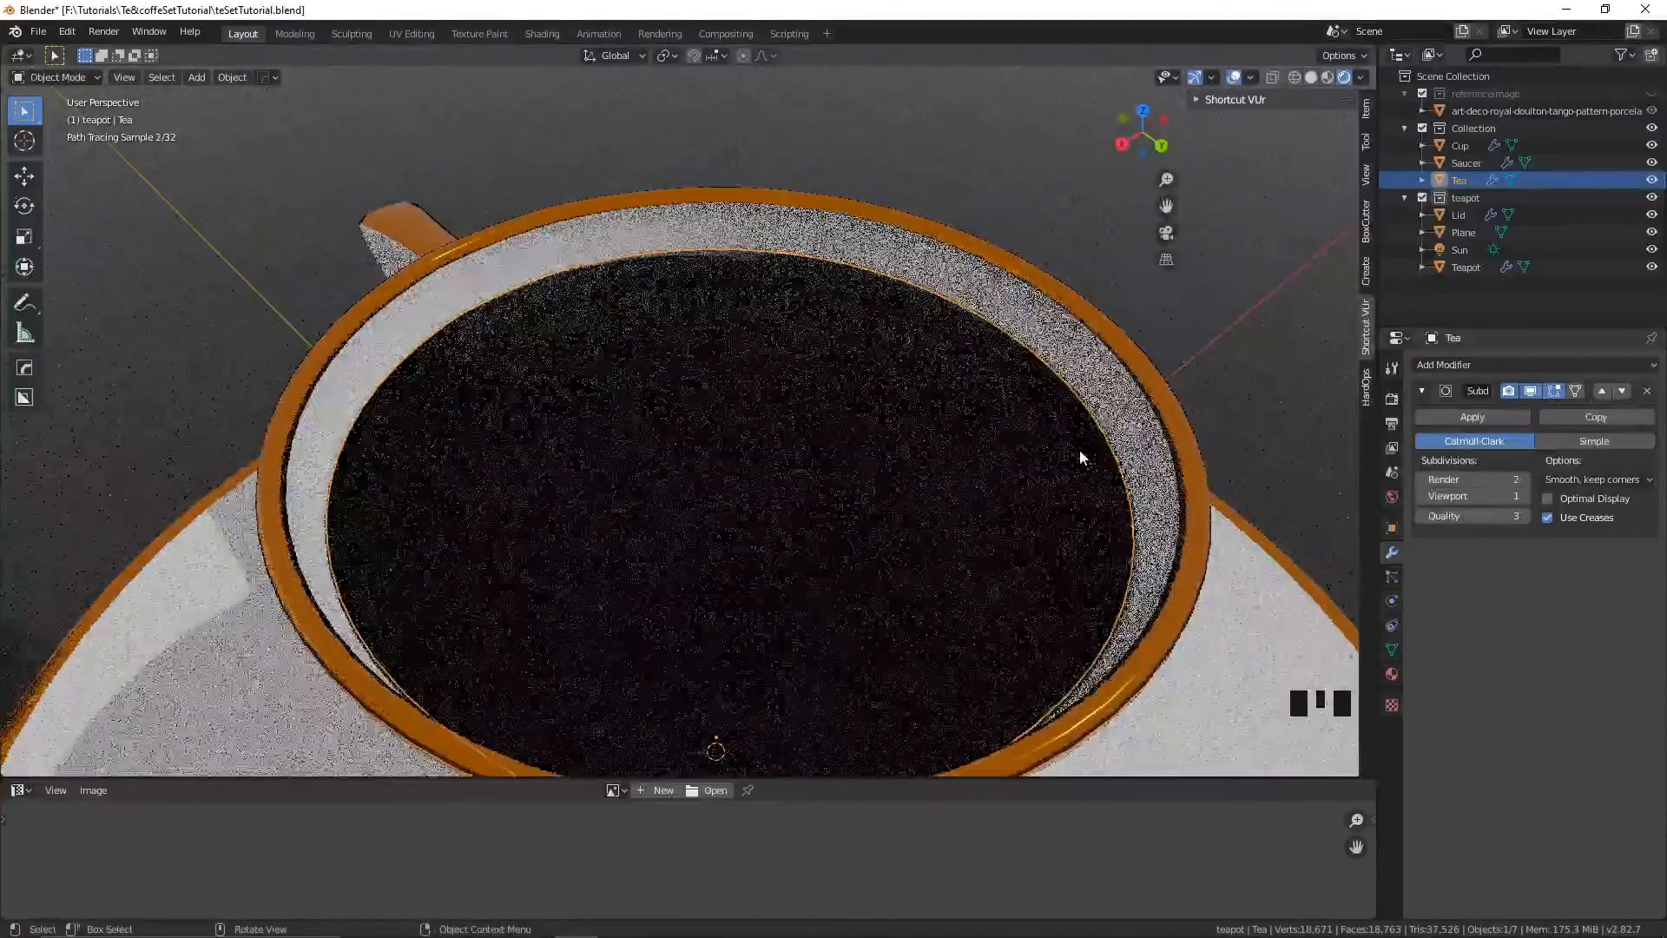
key(s)
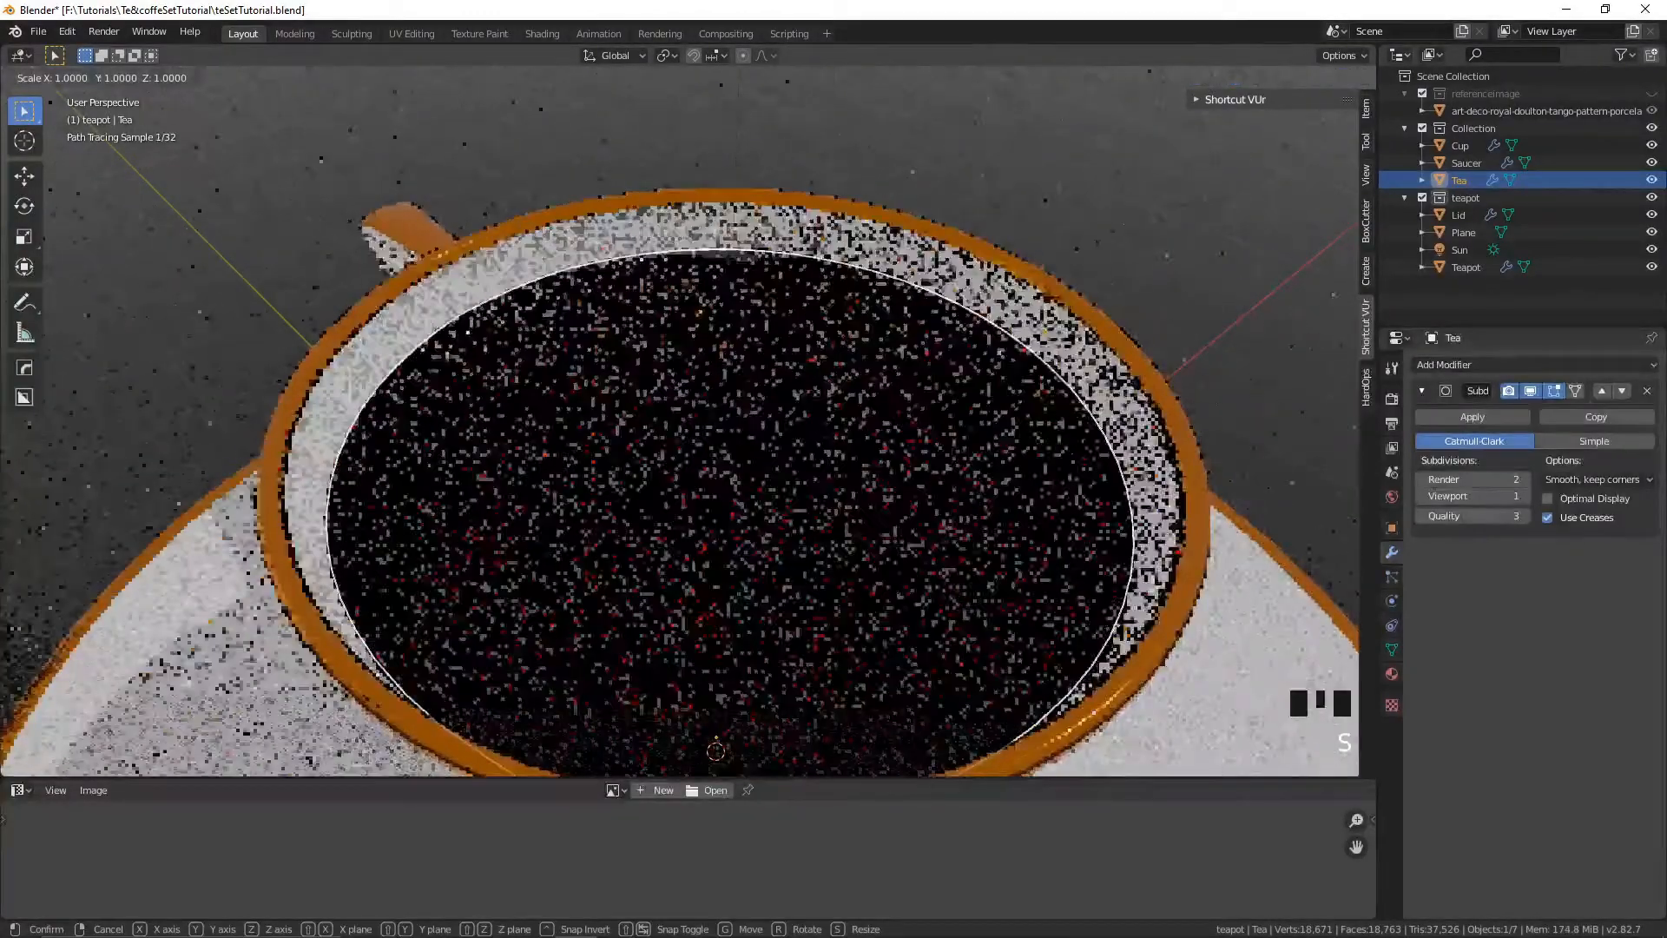
key(shift+z)
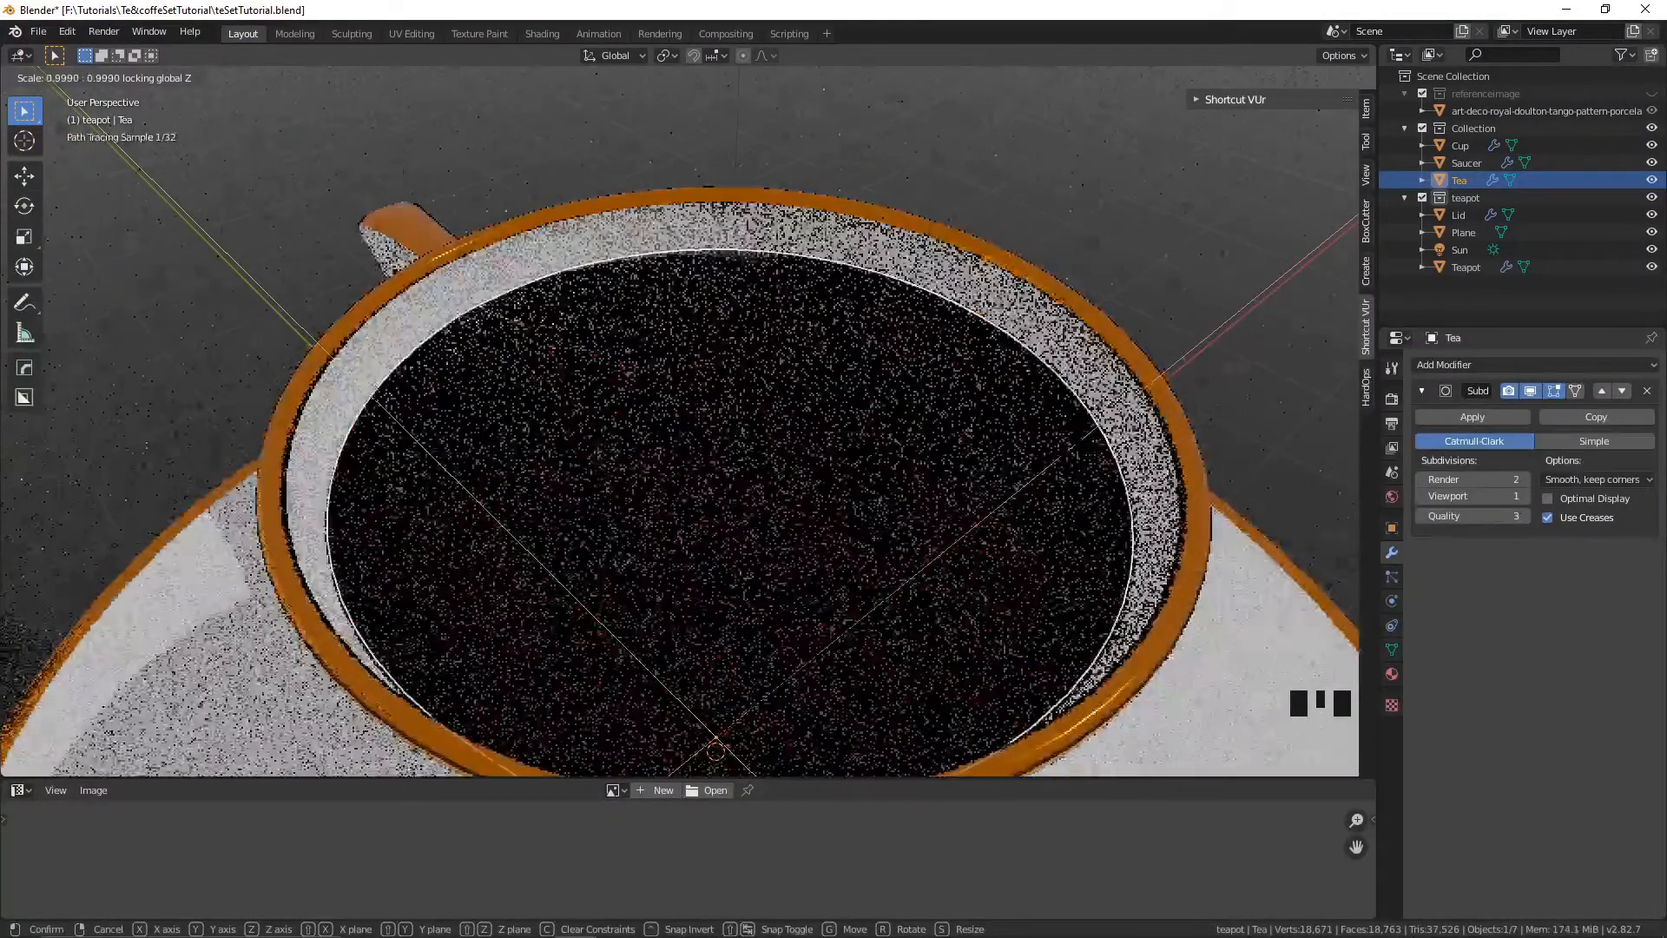
click(962, 393)
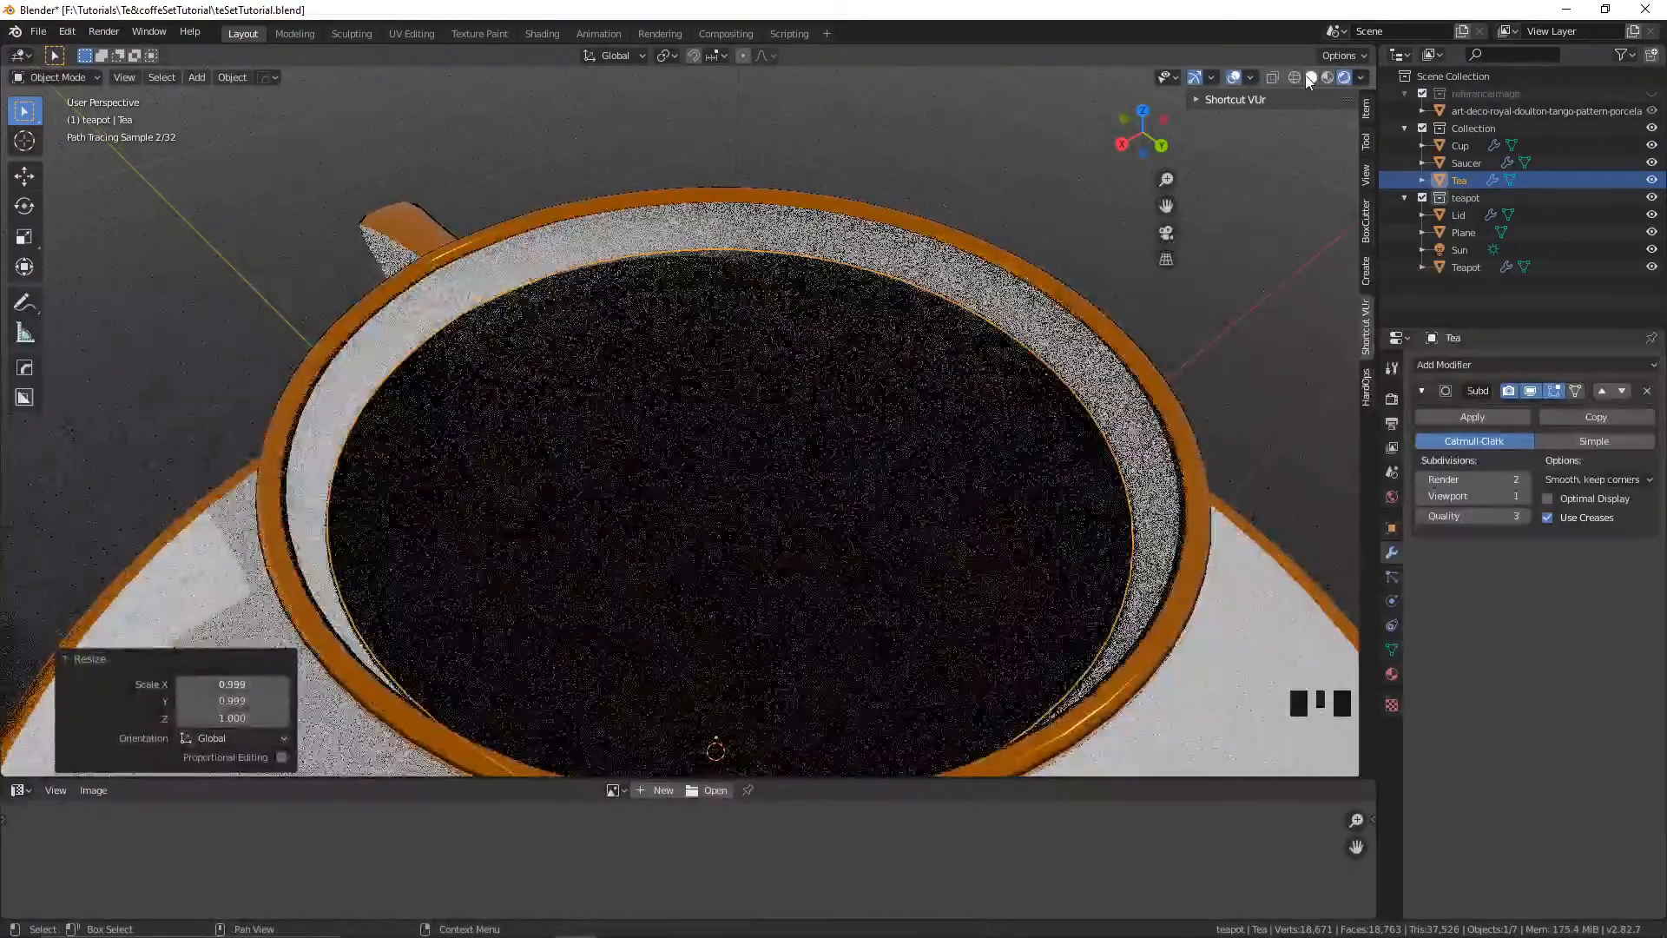
- Return to solid shading, enter Edit Mode on the Tea and turn off its Subdivision modifier's viewport display
click(1311, 77)
mouse_move(793, 318)
middle_down()
mouse_move(990, 342)
mouse_move(799, 379)
mouse_move(811, 417)
mouse_move(864, 379)
middle_up()
scroll(576, 354, up, 3)
shift+middle_drag(576, 353, 802, 431)
middle_drag(904, 525, 1018, 415)
scroll(829, 345, down, 2)
middle_drag(829, 345, 610, 311)
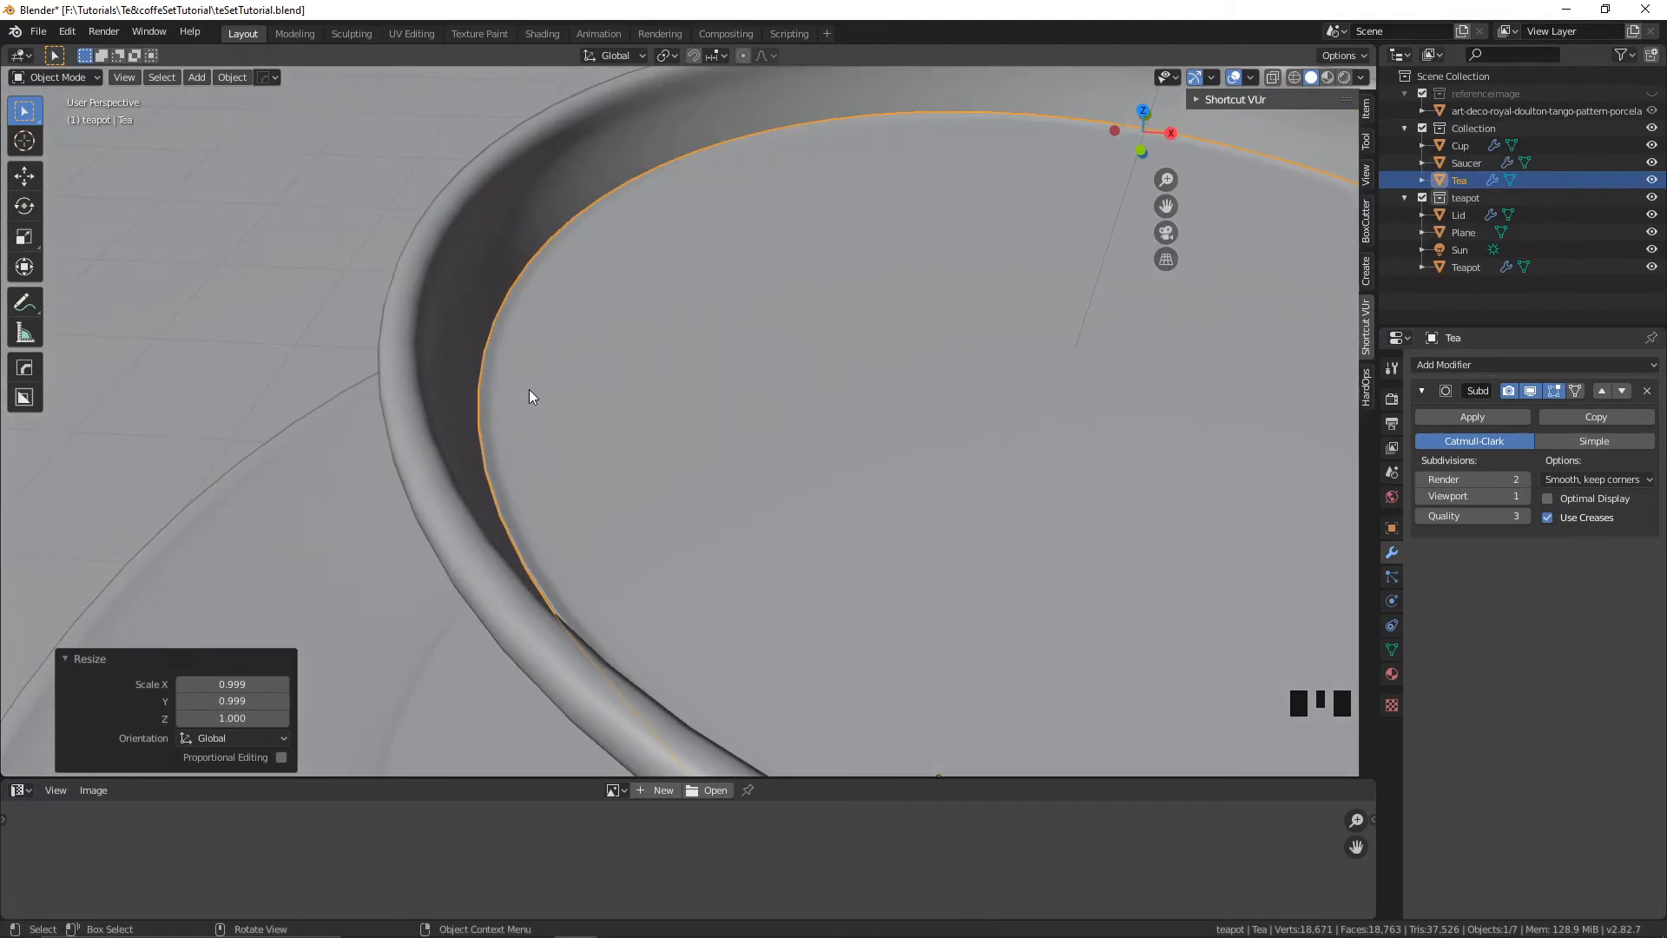
key(Tab)
middle_drag(529, 396, 454, 284)
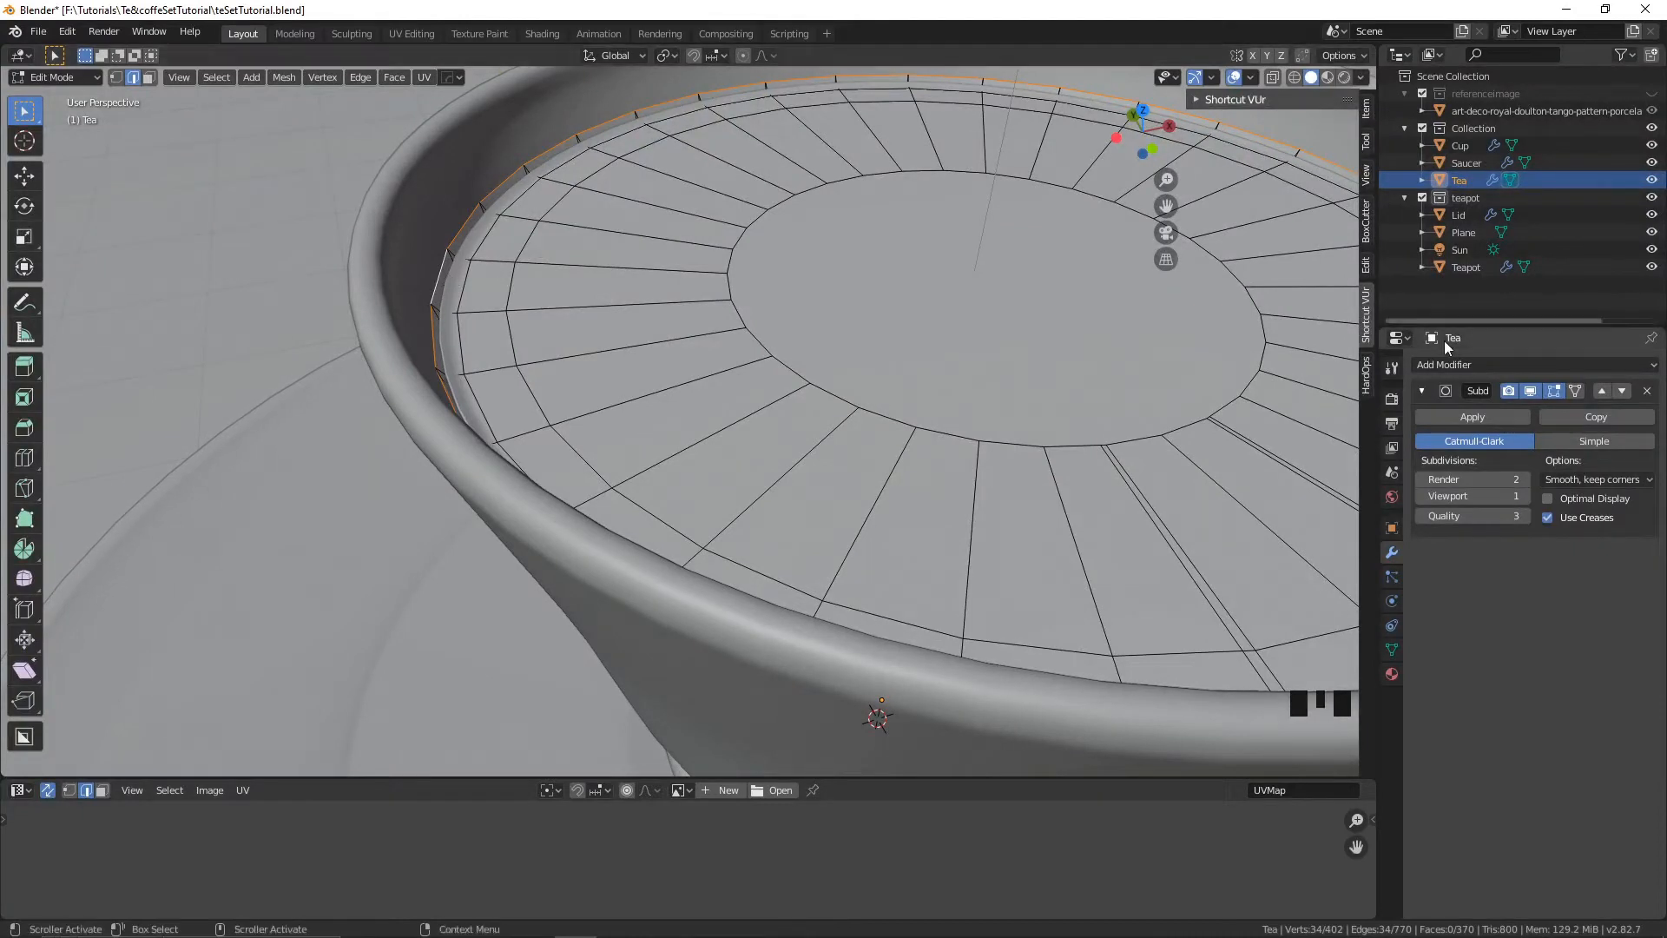
click(1532, 390)
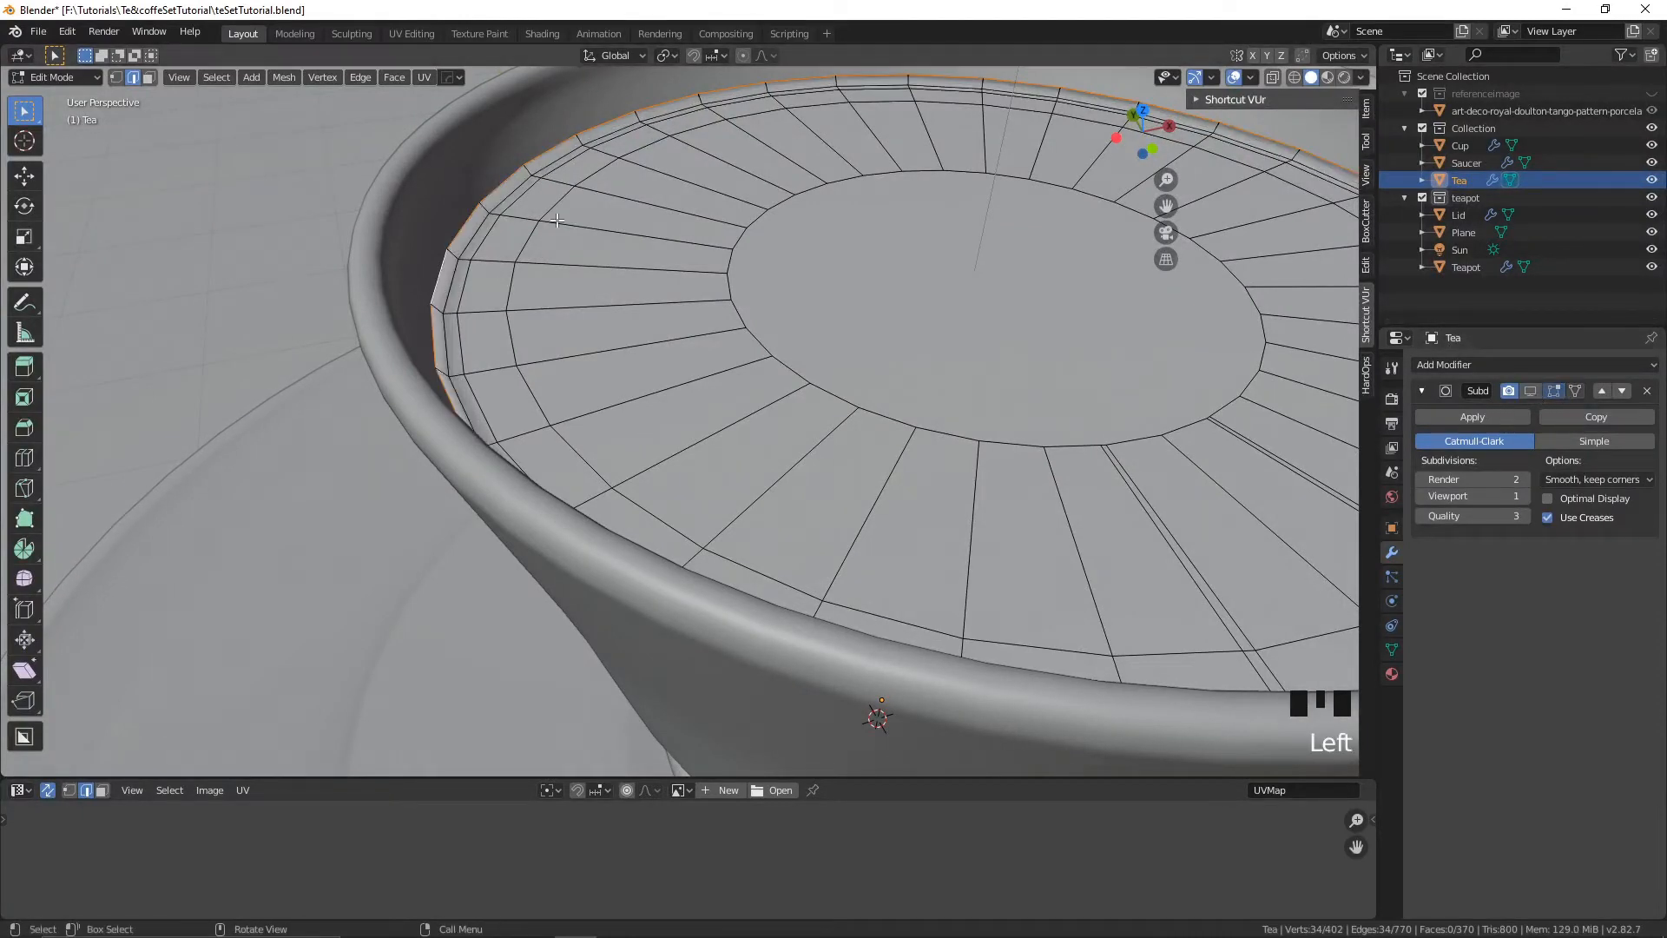
- Add the two loops inside the outermost rim loop to the selection and scale all three to about 1.0035 in X and Y
alt+shift+click(453, 280)
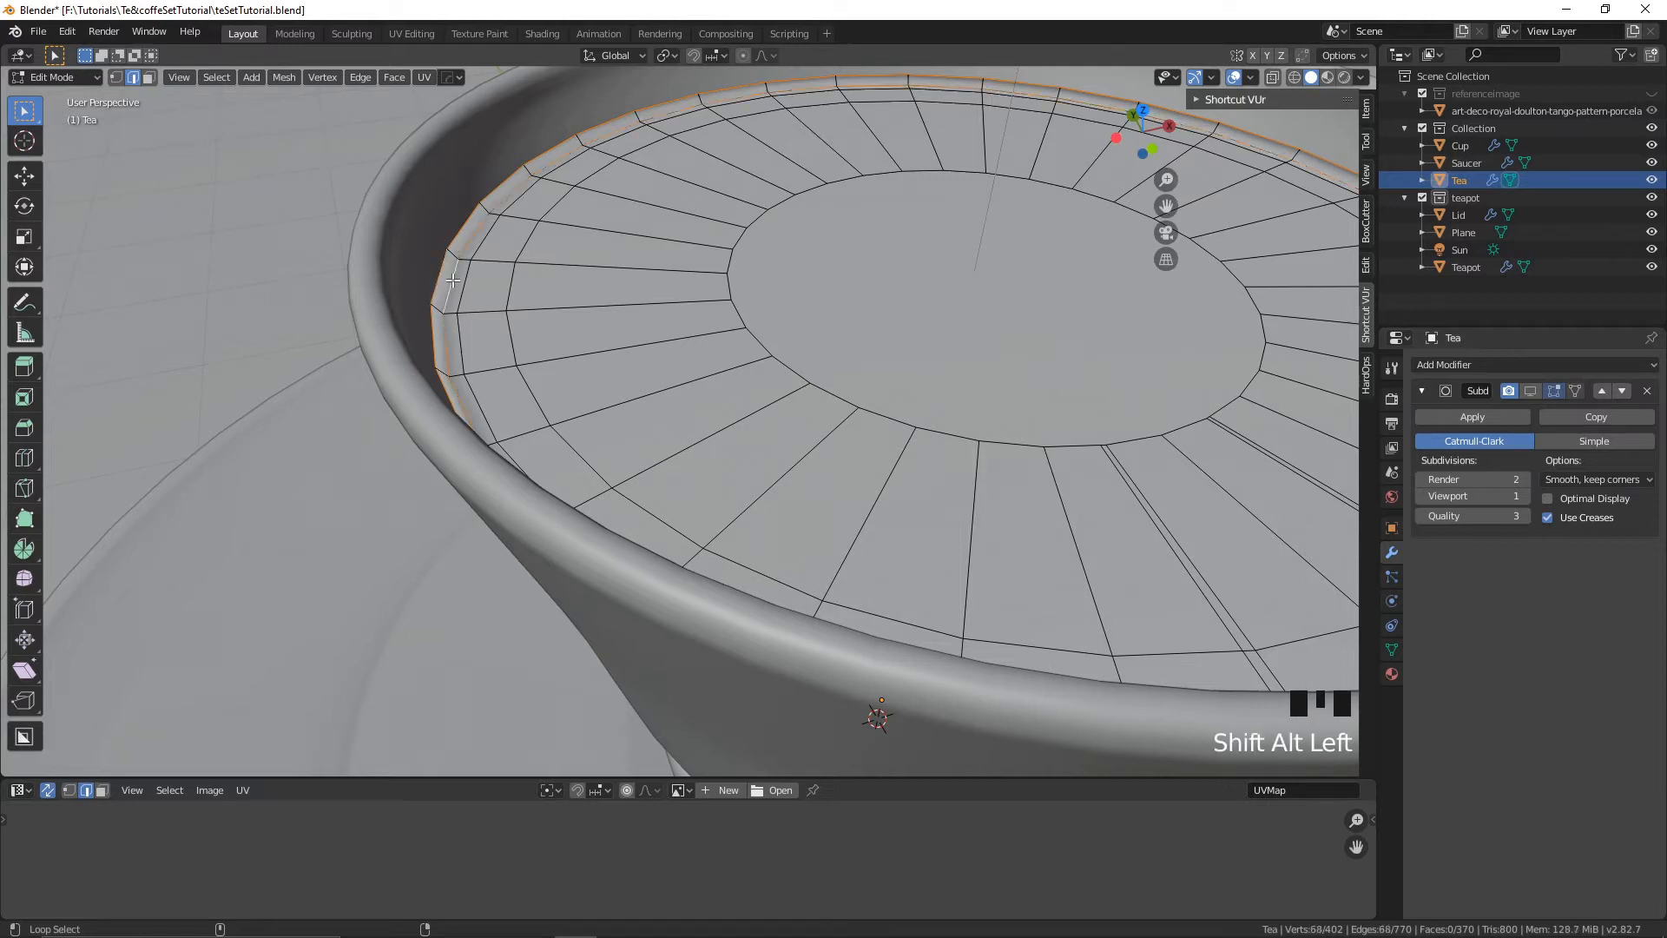
alt+shift+click(463, 283)
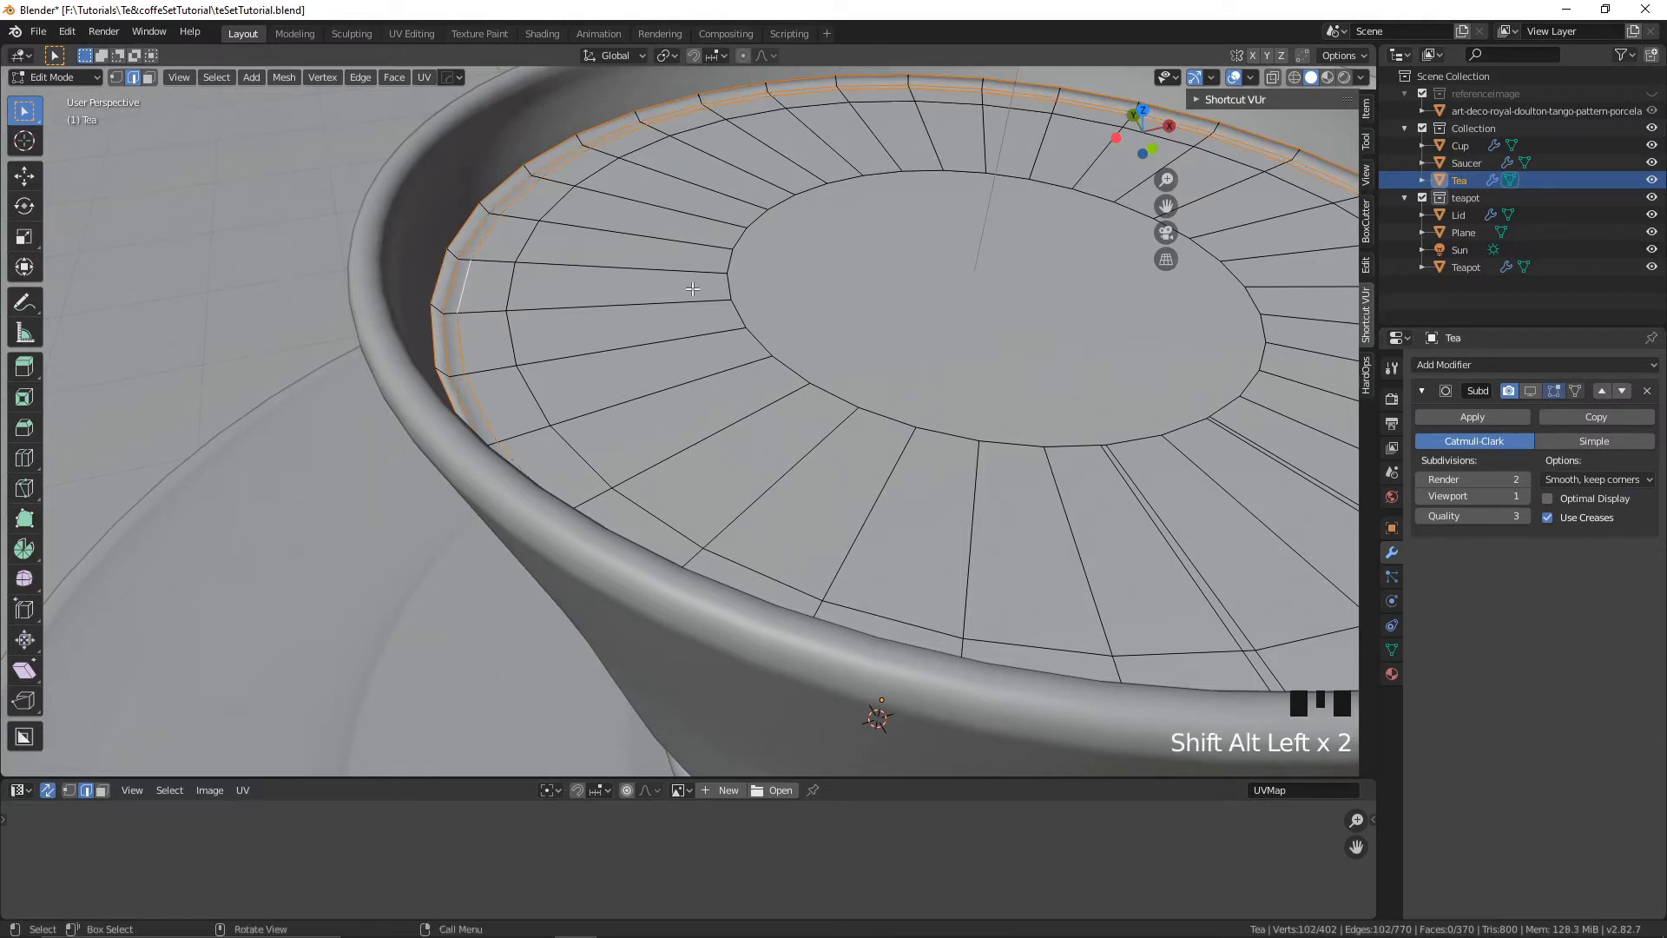
key(s)
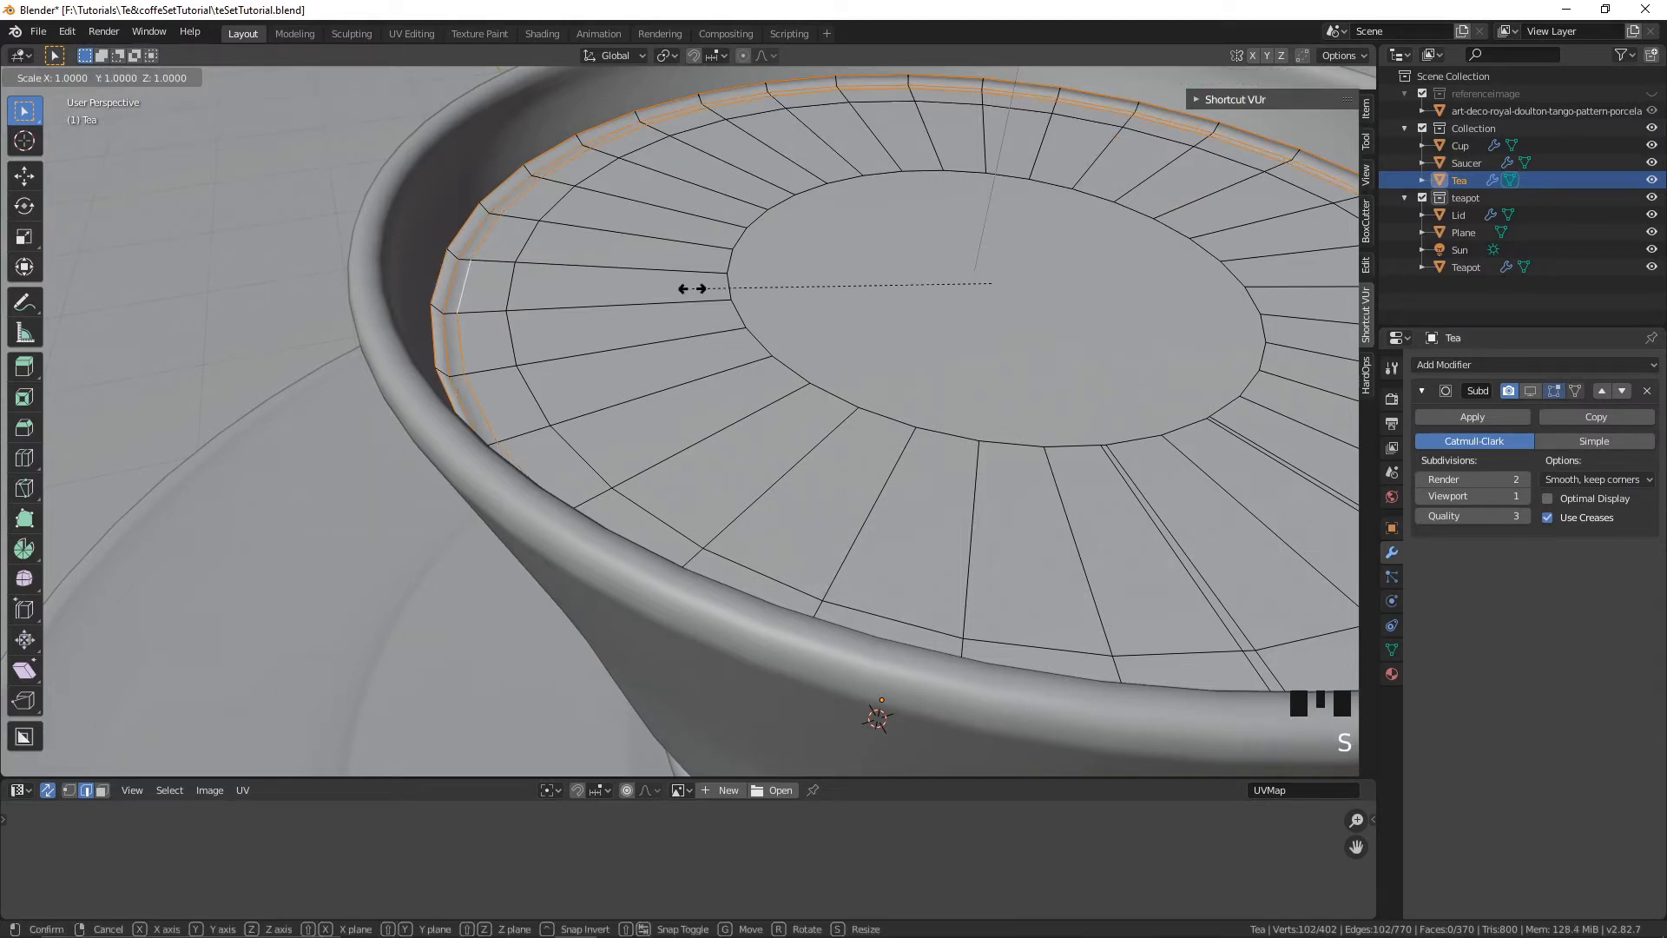
key(shift+z)
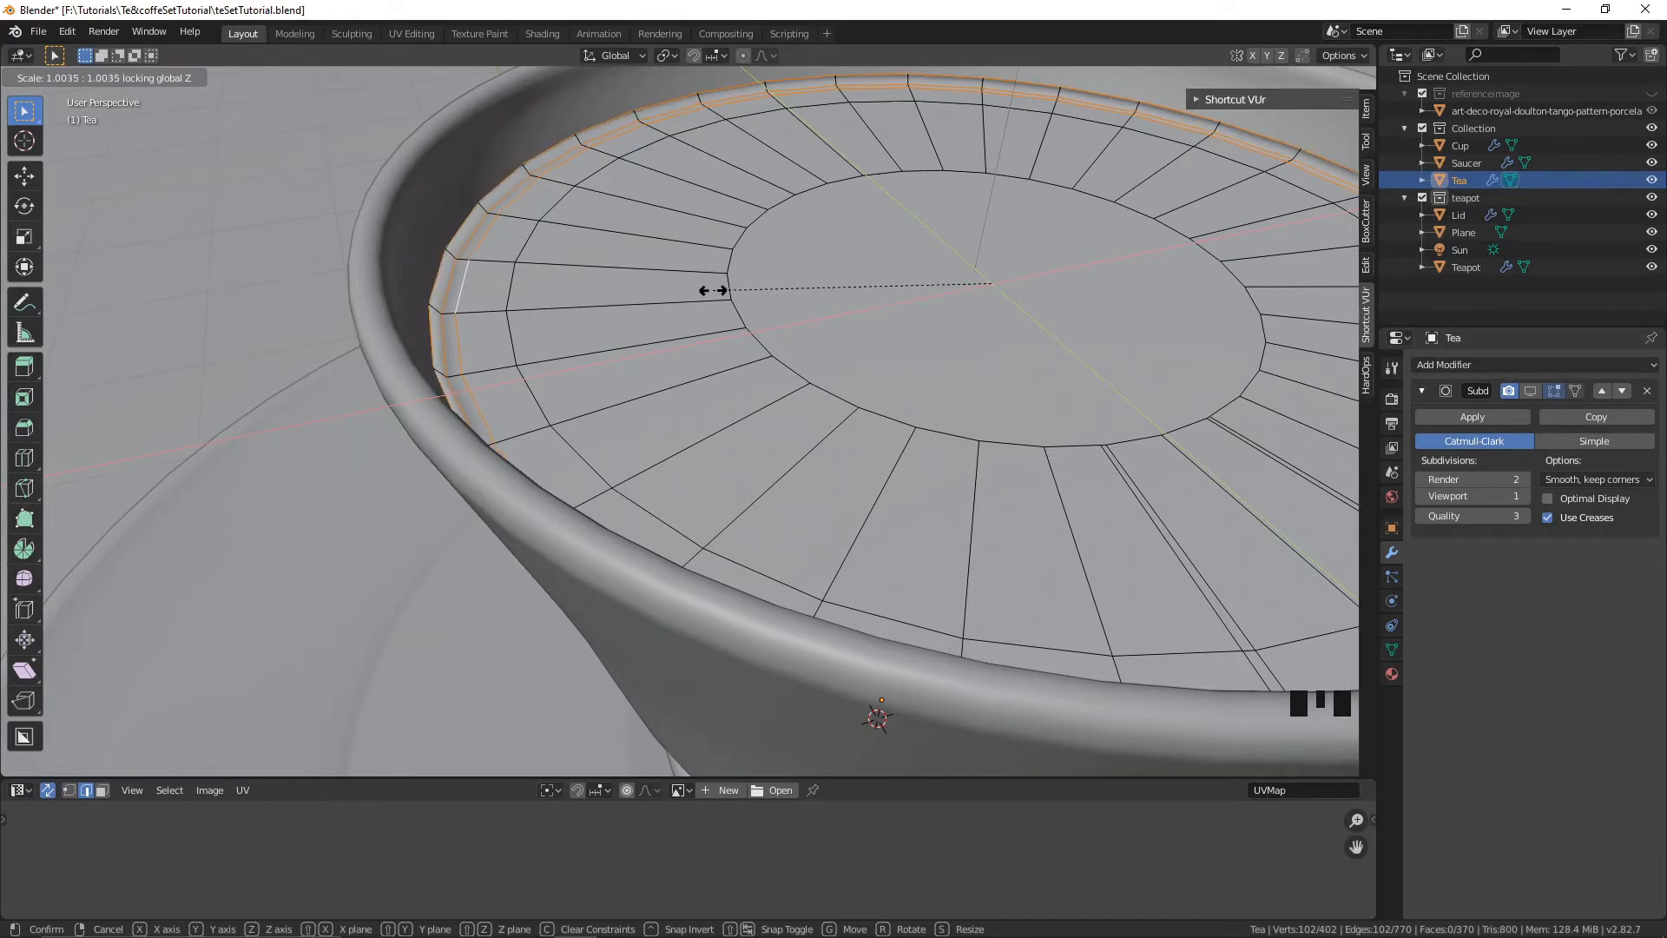
click(713, 290)
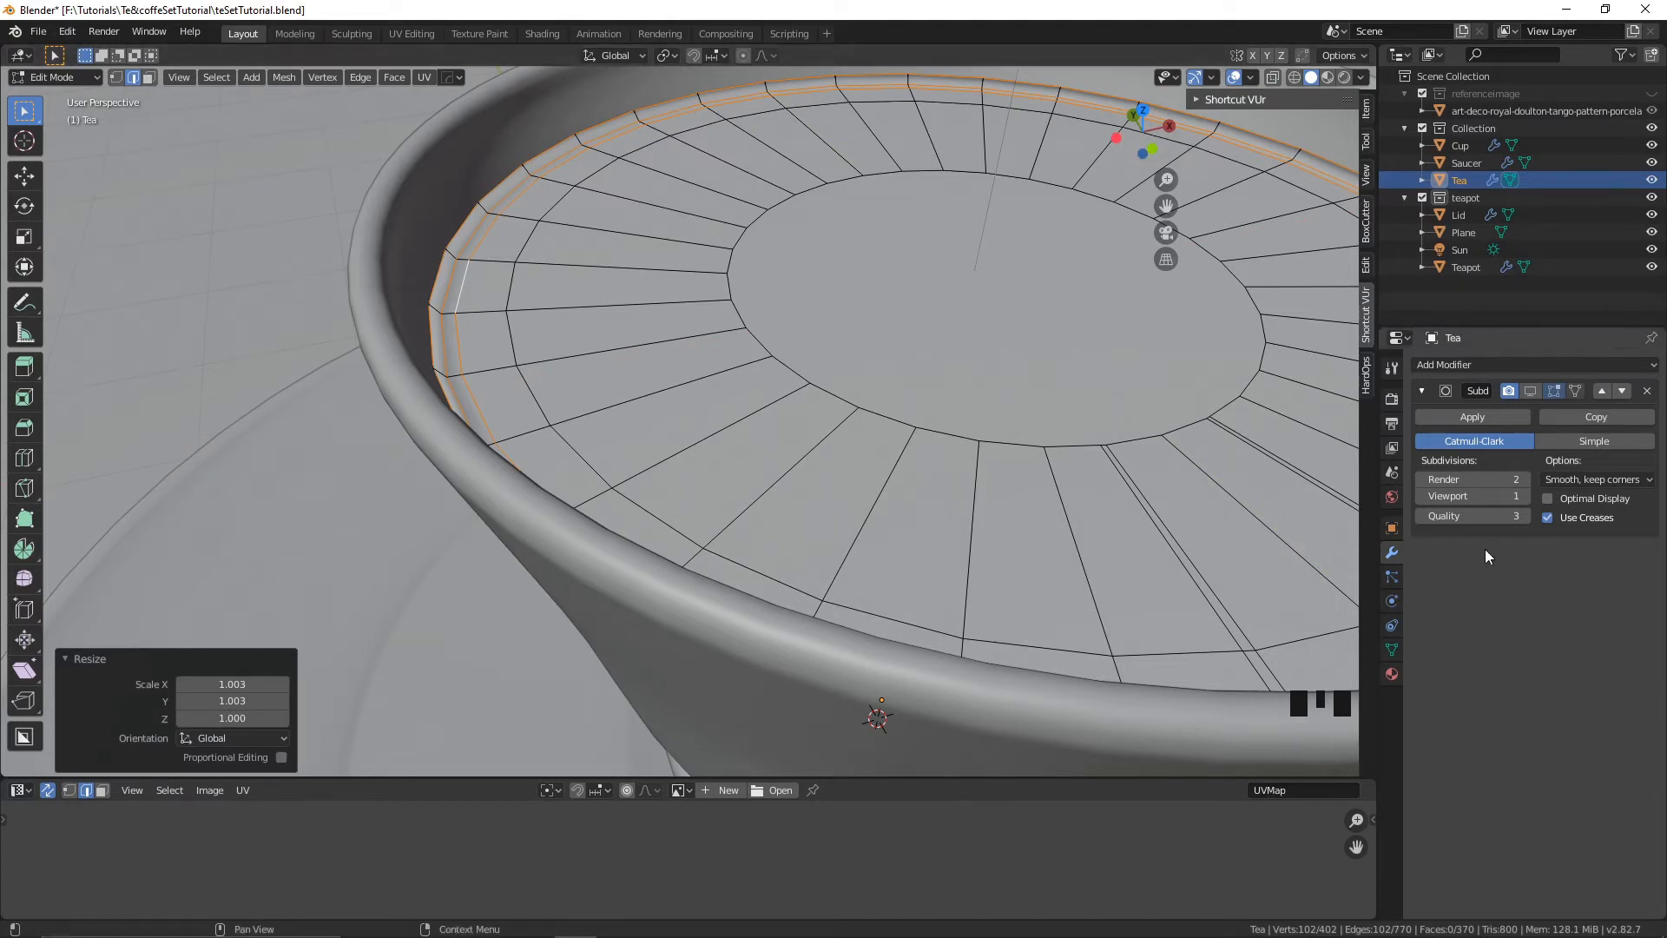
- Re-enable the Tea's Subdivision modifier in the viewport and return to Object Mode
click(1531, 391)
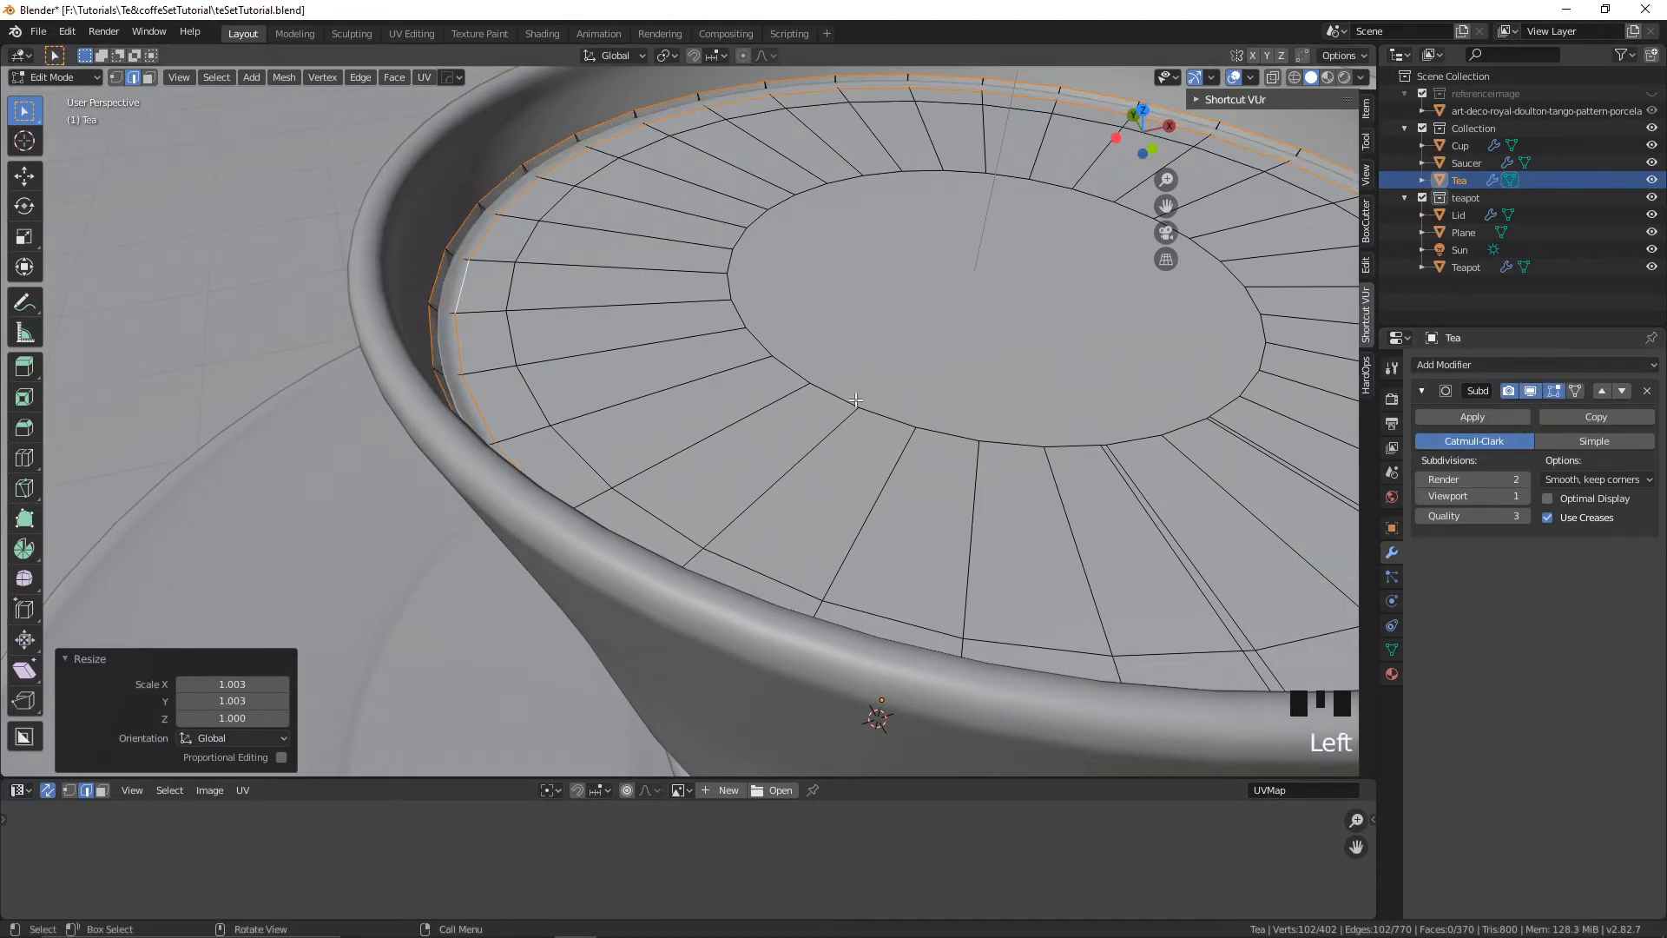
scroll(838, 386, down, 3)
key(Tab)
mouse_move(934, 316)
middle_down()
mouse_move(1034, 368)
mouse_move(1314, 102)
middle_up()
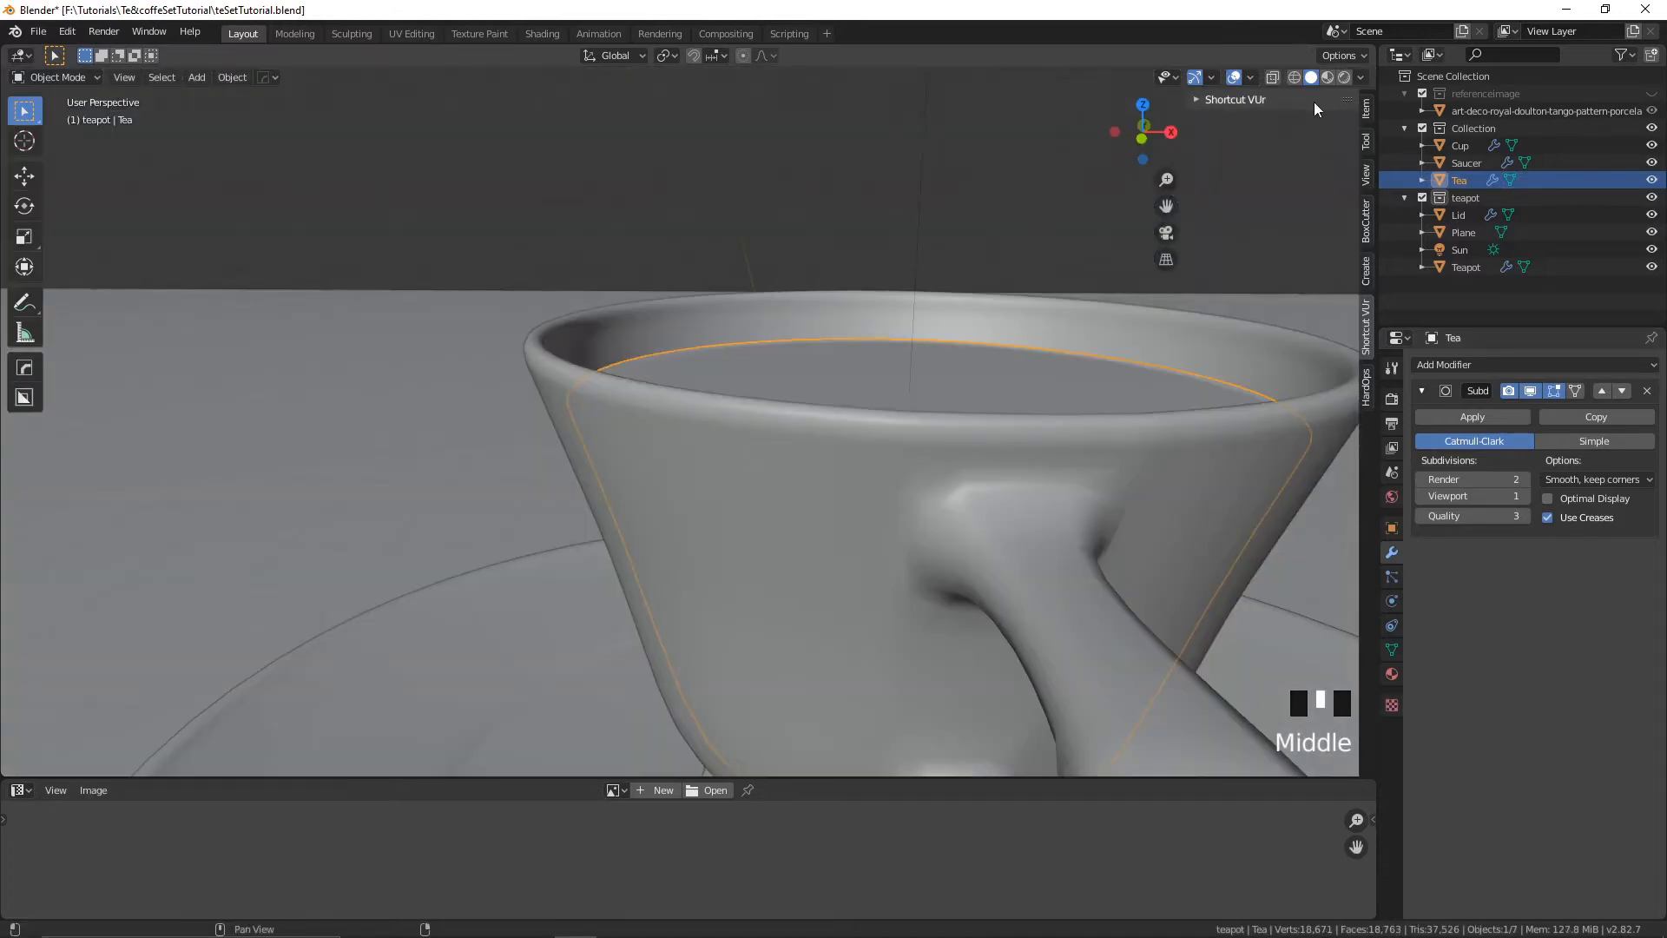
- Switch to rendered shading and inspect the cup, saucer and teapot together from several angles
click(1345, 76)
scroll(1075, 308, down, 3)
mouse_move(1074, 307)
middle_down()
mouse_move(960, 354)
mouse_move(960, 398)
mouse_move(928, 358)
mouse_move(997, 347)
mouse_move(979, 350)
mouse_move(981, 395)
mouse_move(936, 426)
mouse_move(975, 409)
mouse_move(901, 422)
middle_up()
scroll(1028, 365, down, 5)
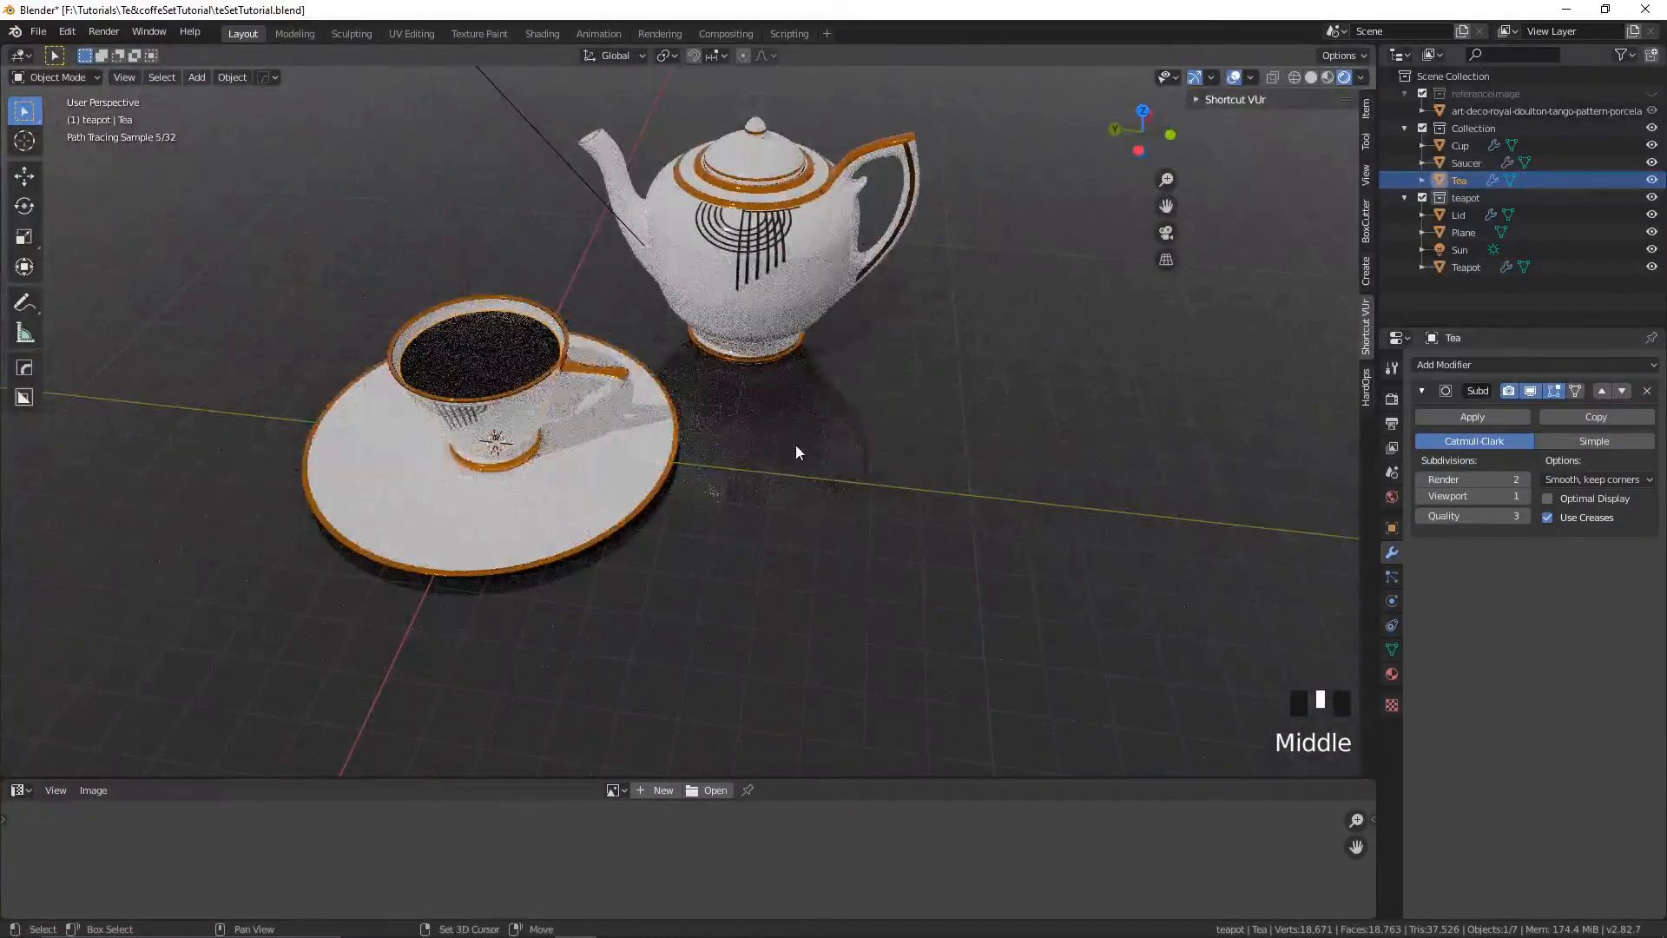
shift+middle_drag(795, 444, 940, 374)
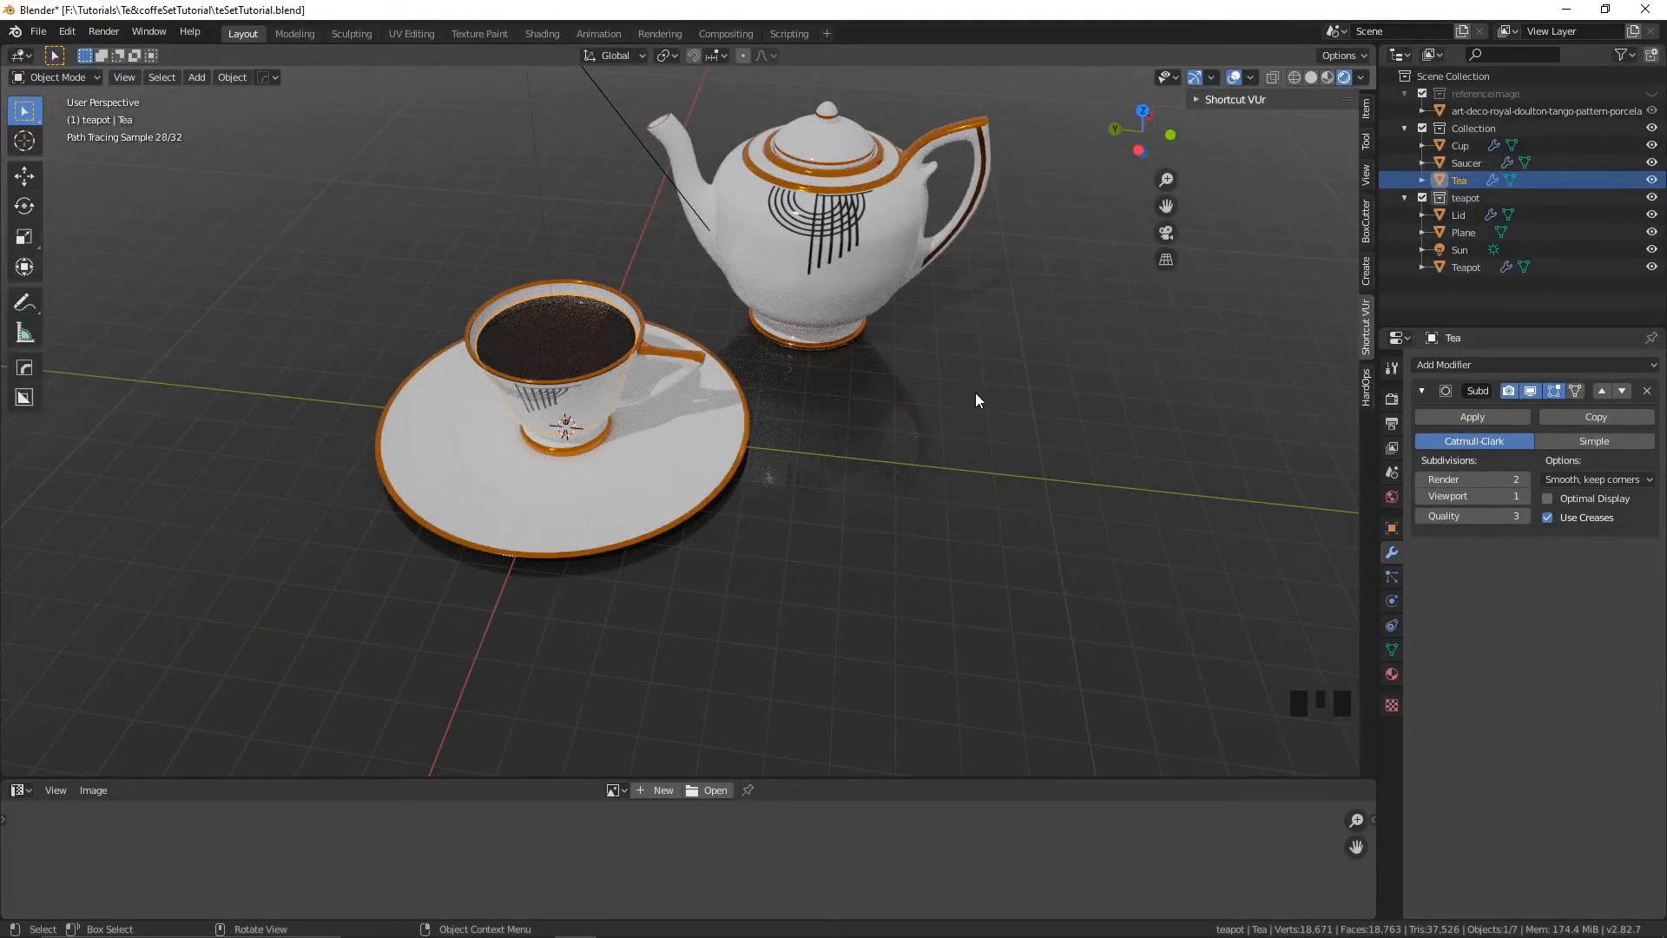
middle_drag(976, 392, 987, 336)
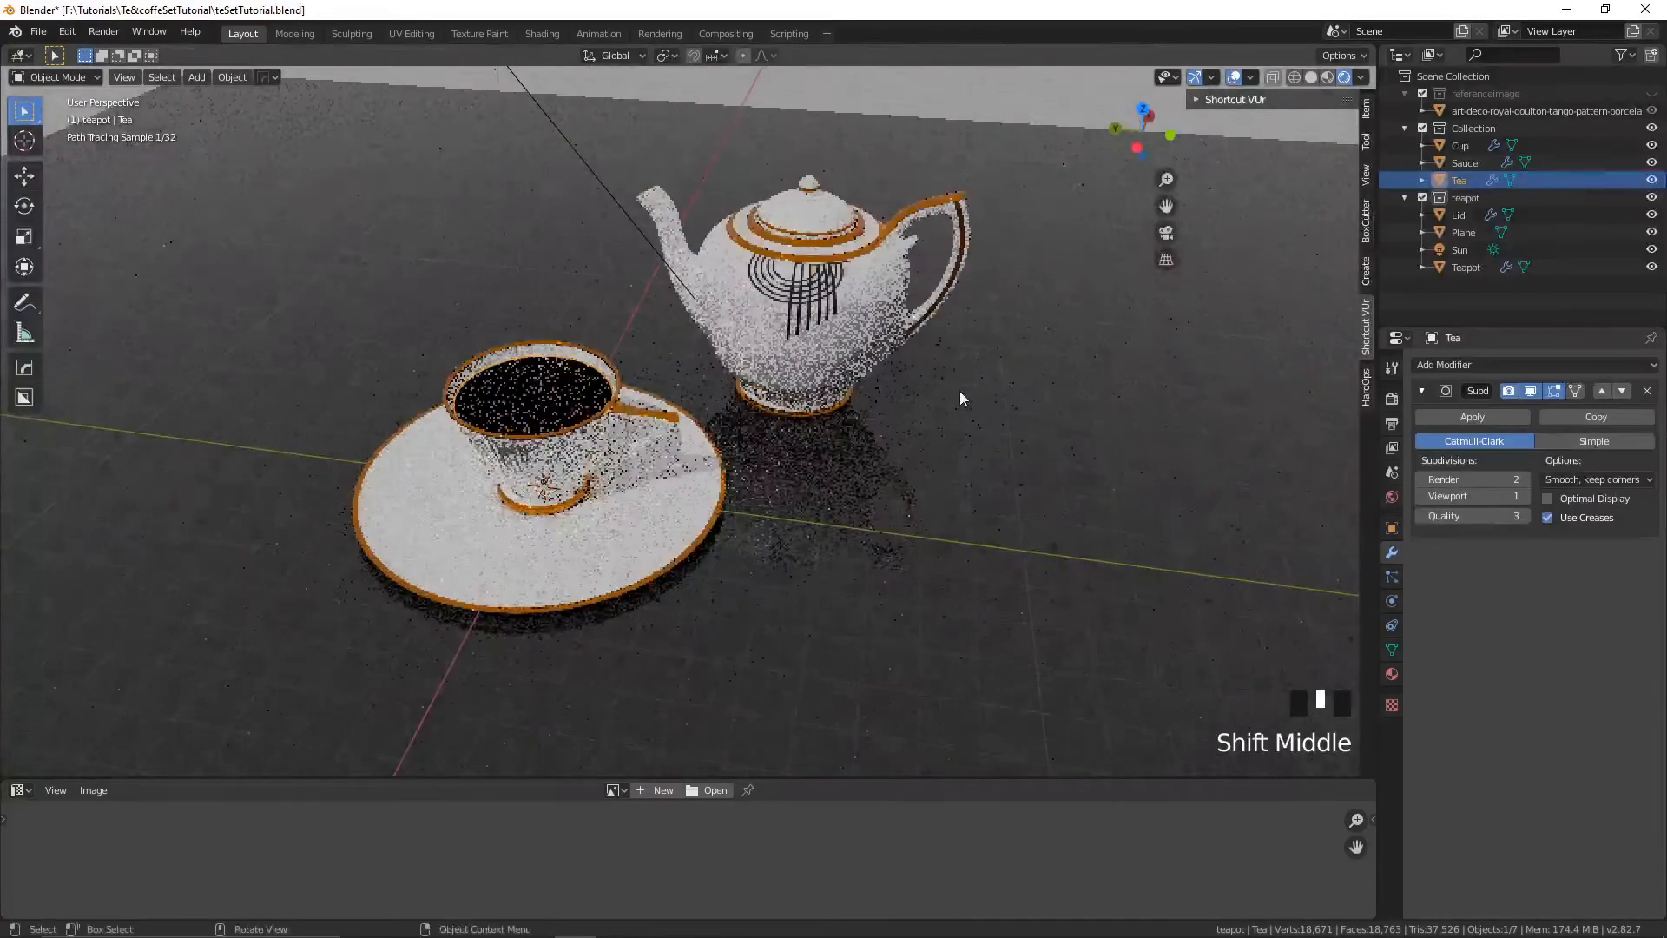
mouse_move(960, 391)
middle_down()
mouse_move(873, 375)
mouse_move(924, 539)
mouse_move(894, 474)
middle_up()
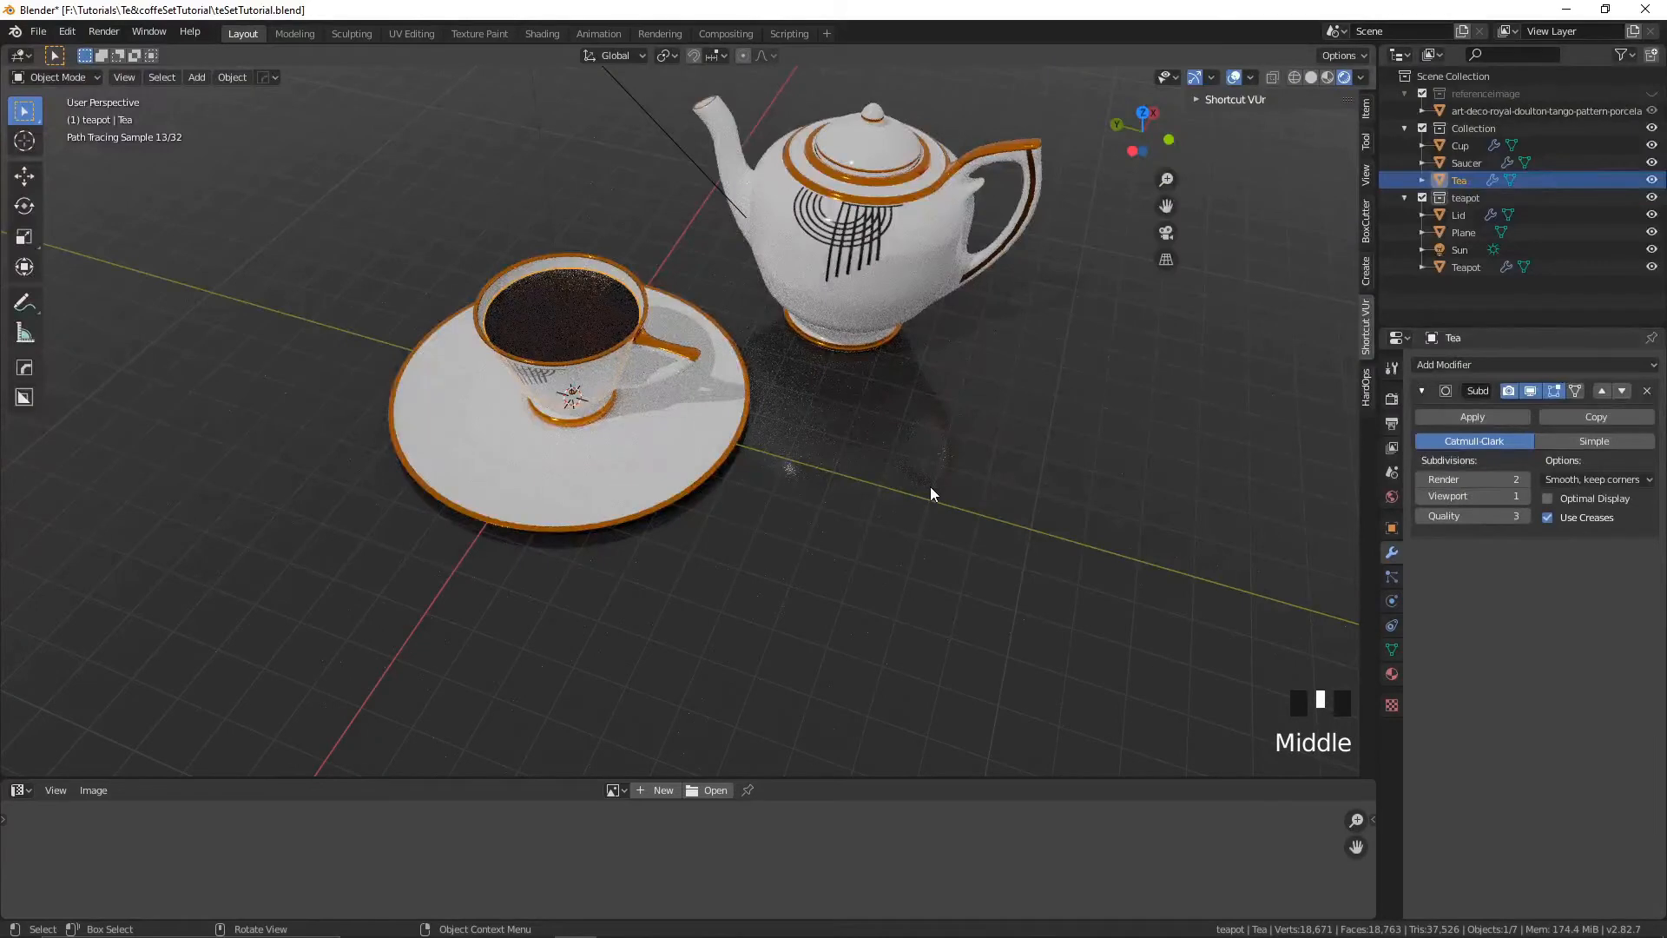
- Add a camera and align it to a slightly raised view of the cup, saucer and teapot
key(shift+a)
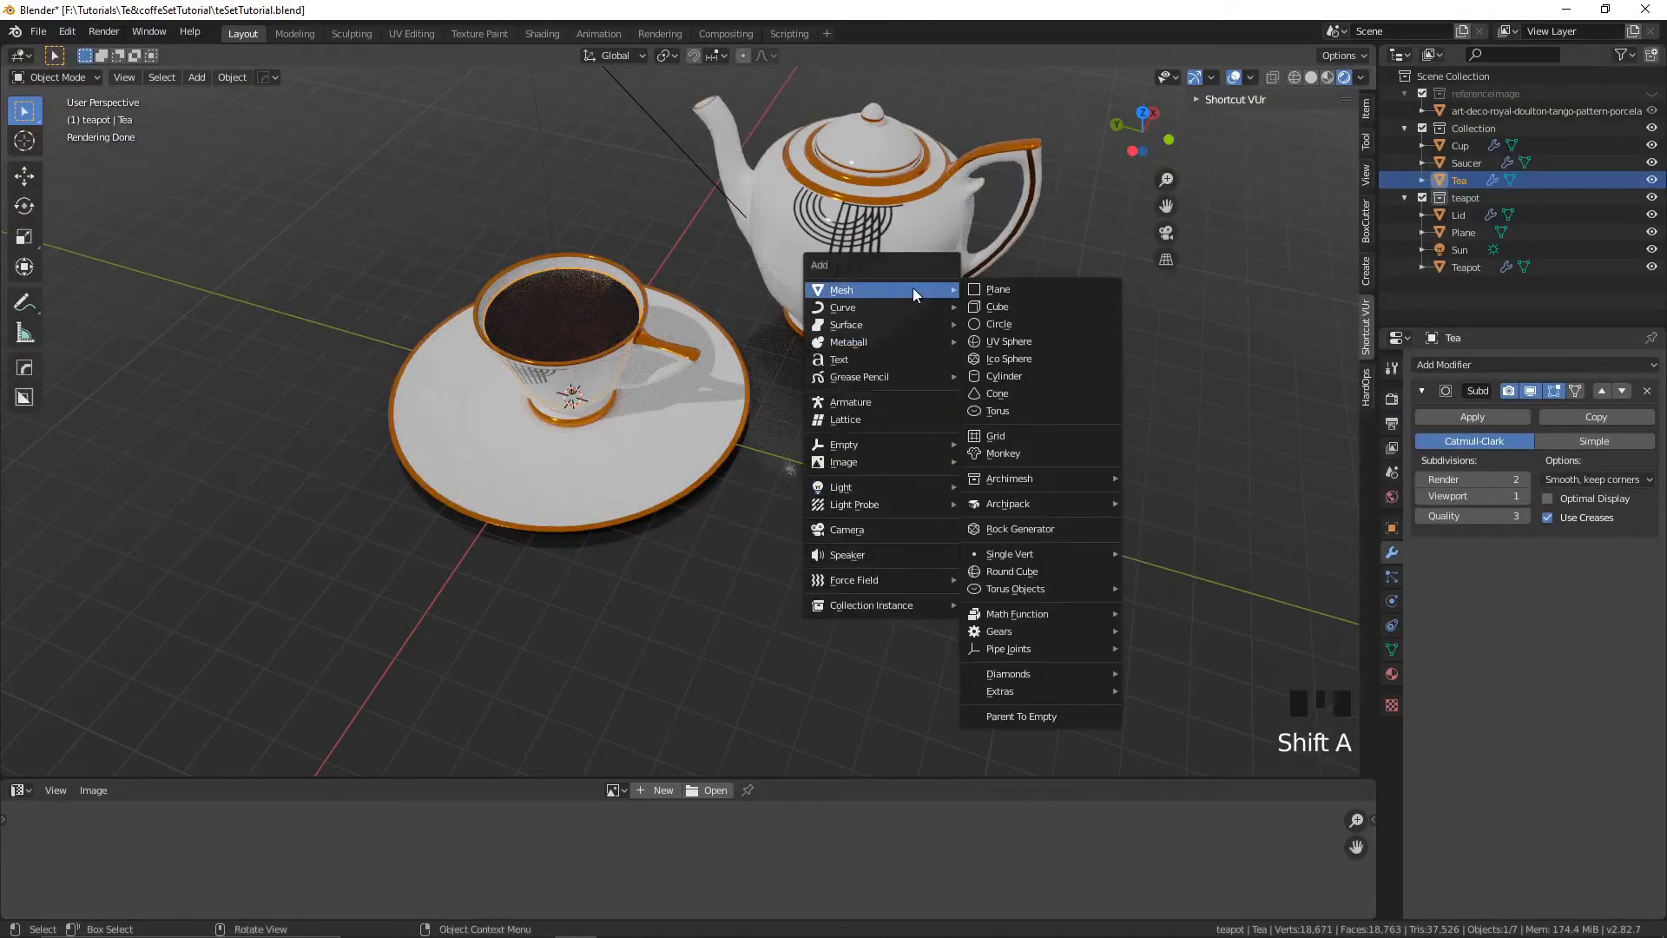
click(886, 530)
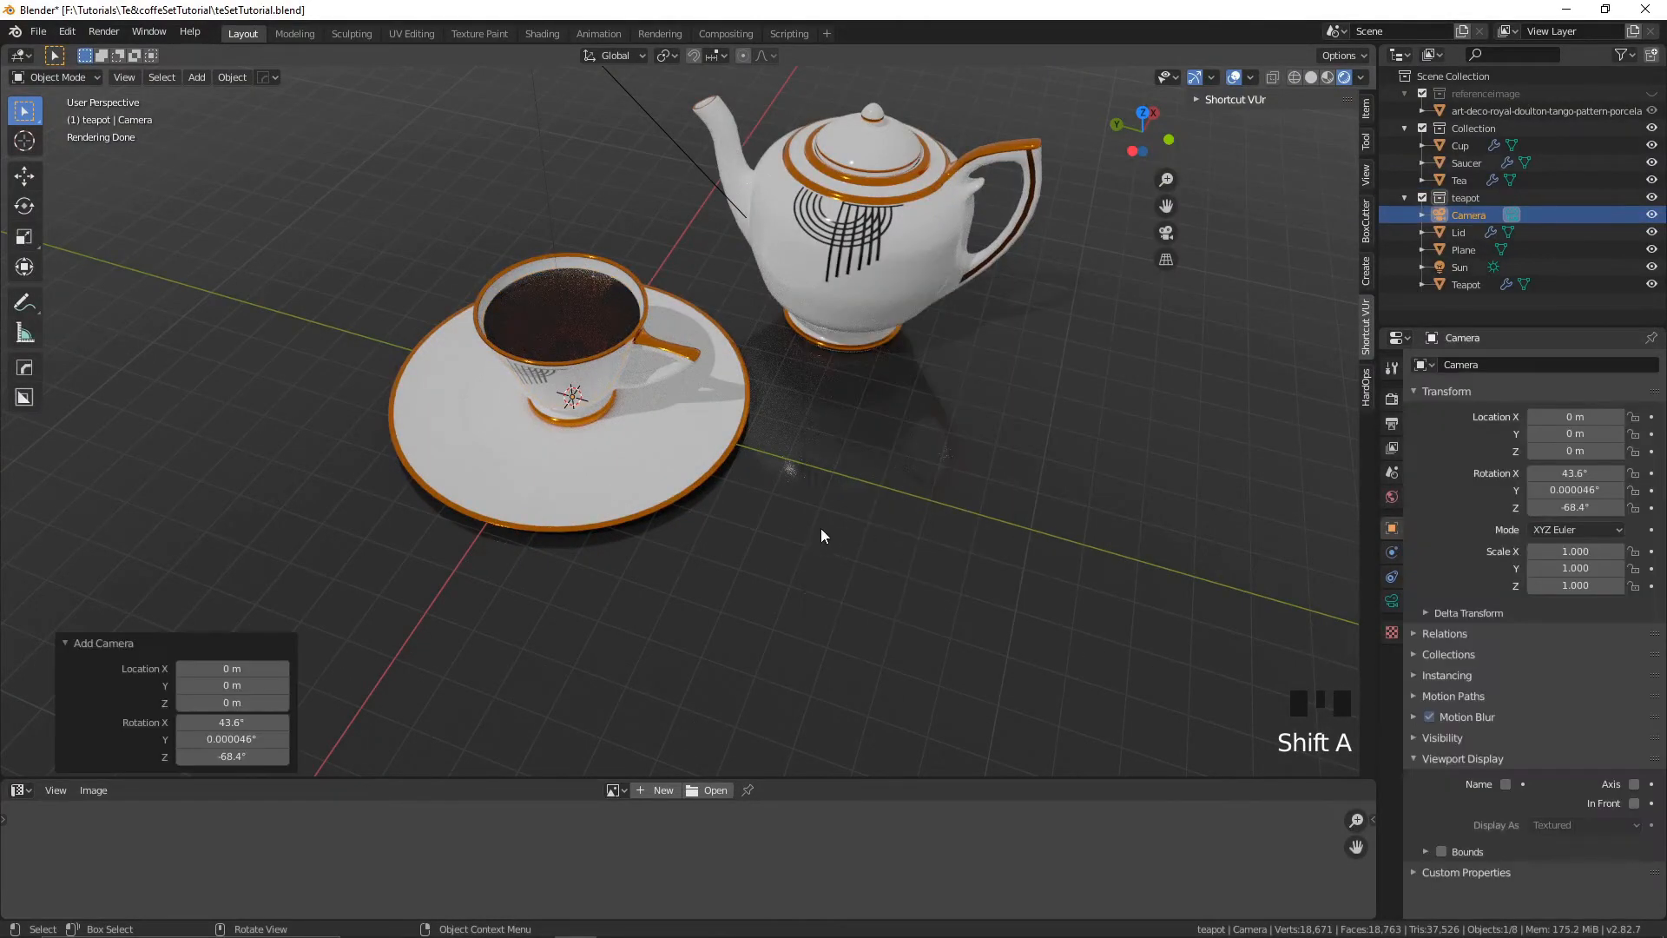
scroll(821, 524, down, 10)
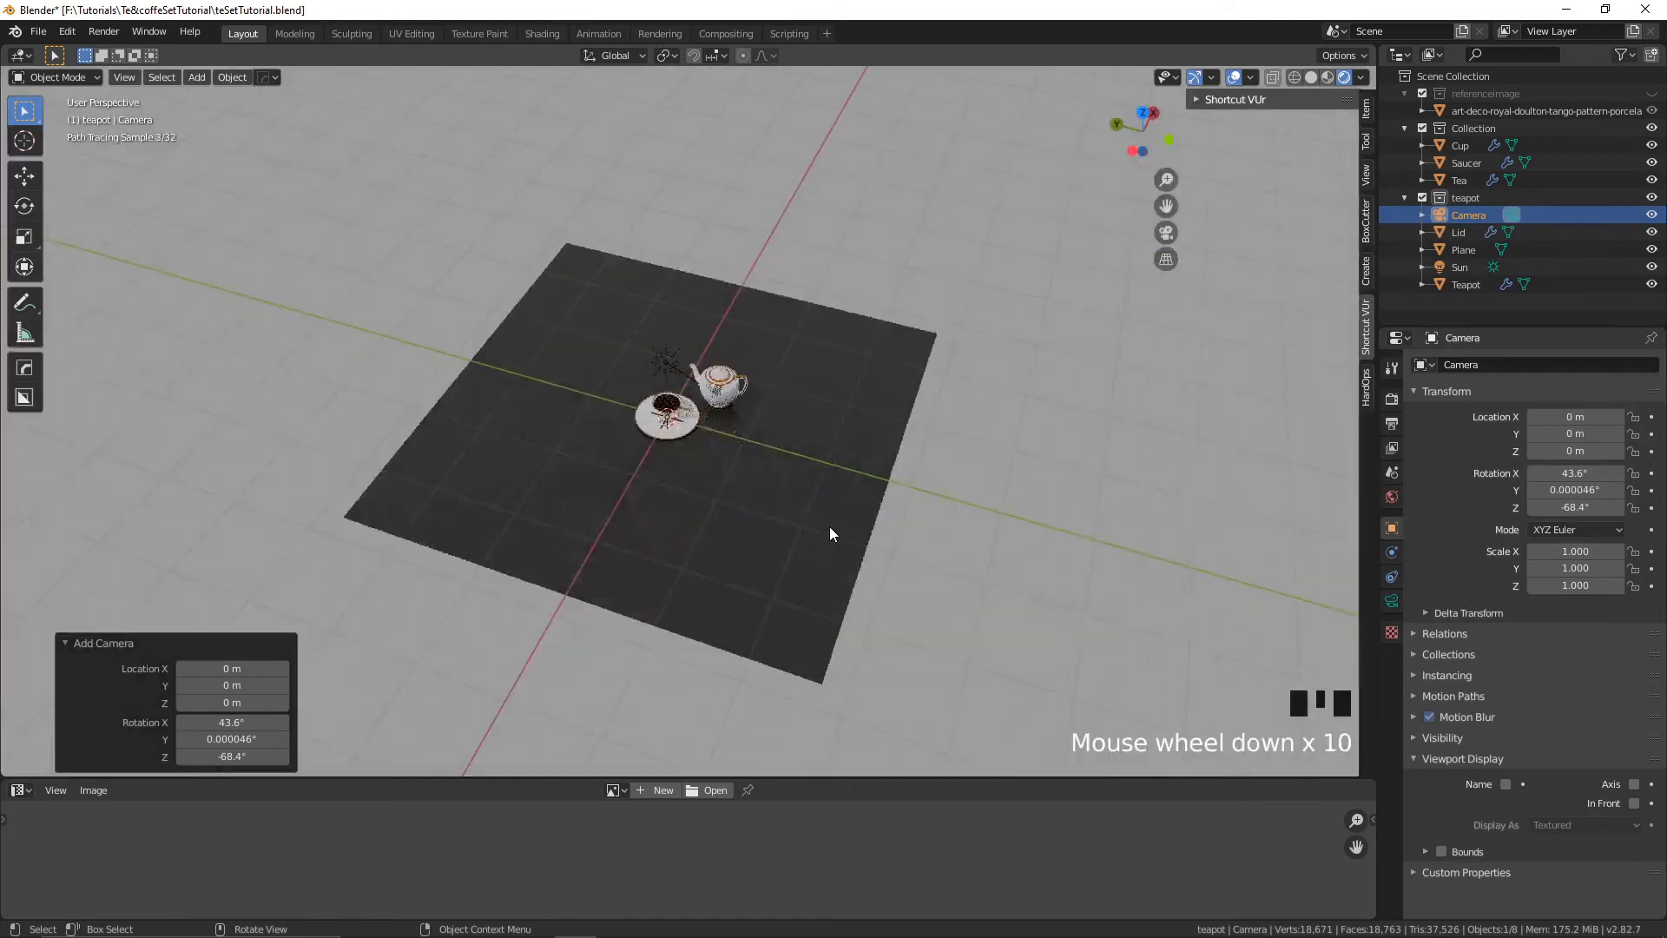
middle_drag(831, 532, 658, 458)
scroll(743, 498, up, 7)
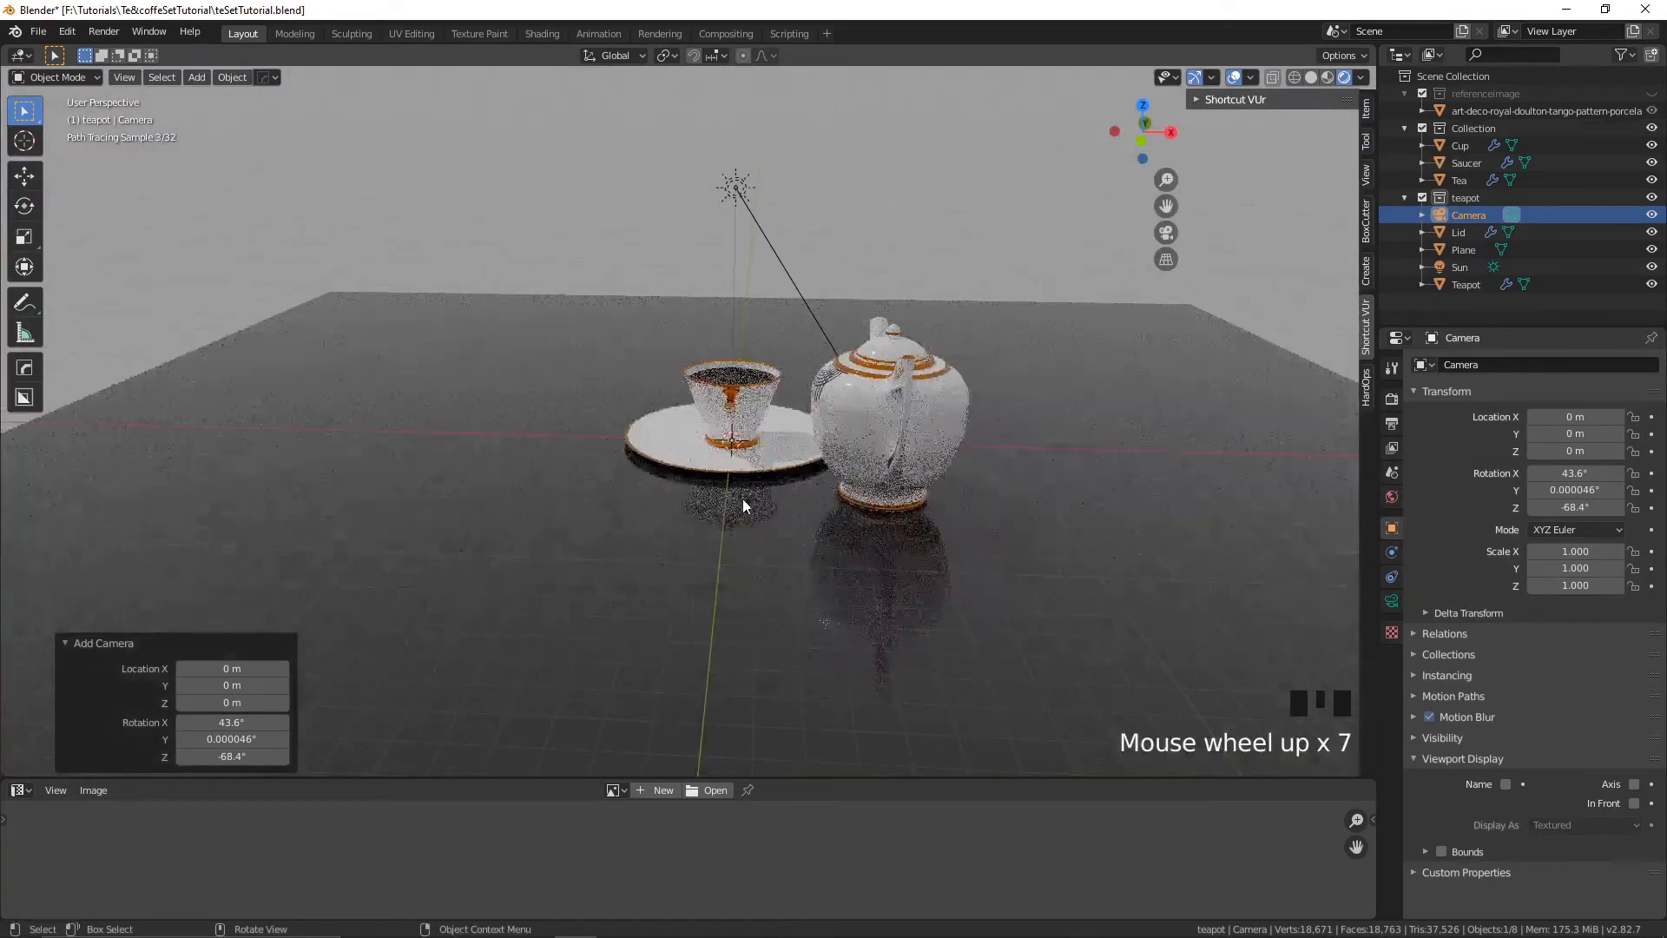
mouse_move(806, 512)
middle_down()
mouse_move(831, 431)
mouse_move(767, 517)
mouse_move(886, 472)
mouse_move(1012, 472)
mouse_move(936, 492)
mouse_move(937, 425)
mouse_move(895, 435)
mouse_move(1016, 484)
mouse_move(990, 477)
mouse_move(930, 510)
mouse_move(944, 533)
mouse_move(963, 499)
mouse_move(983, 493)
mouse_move(977, 505)
middle_up()
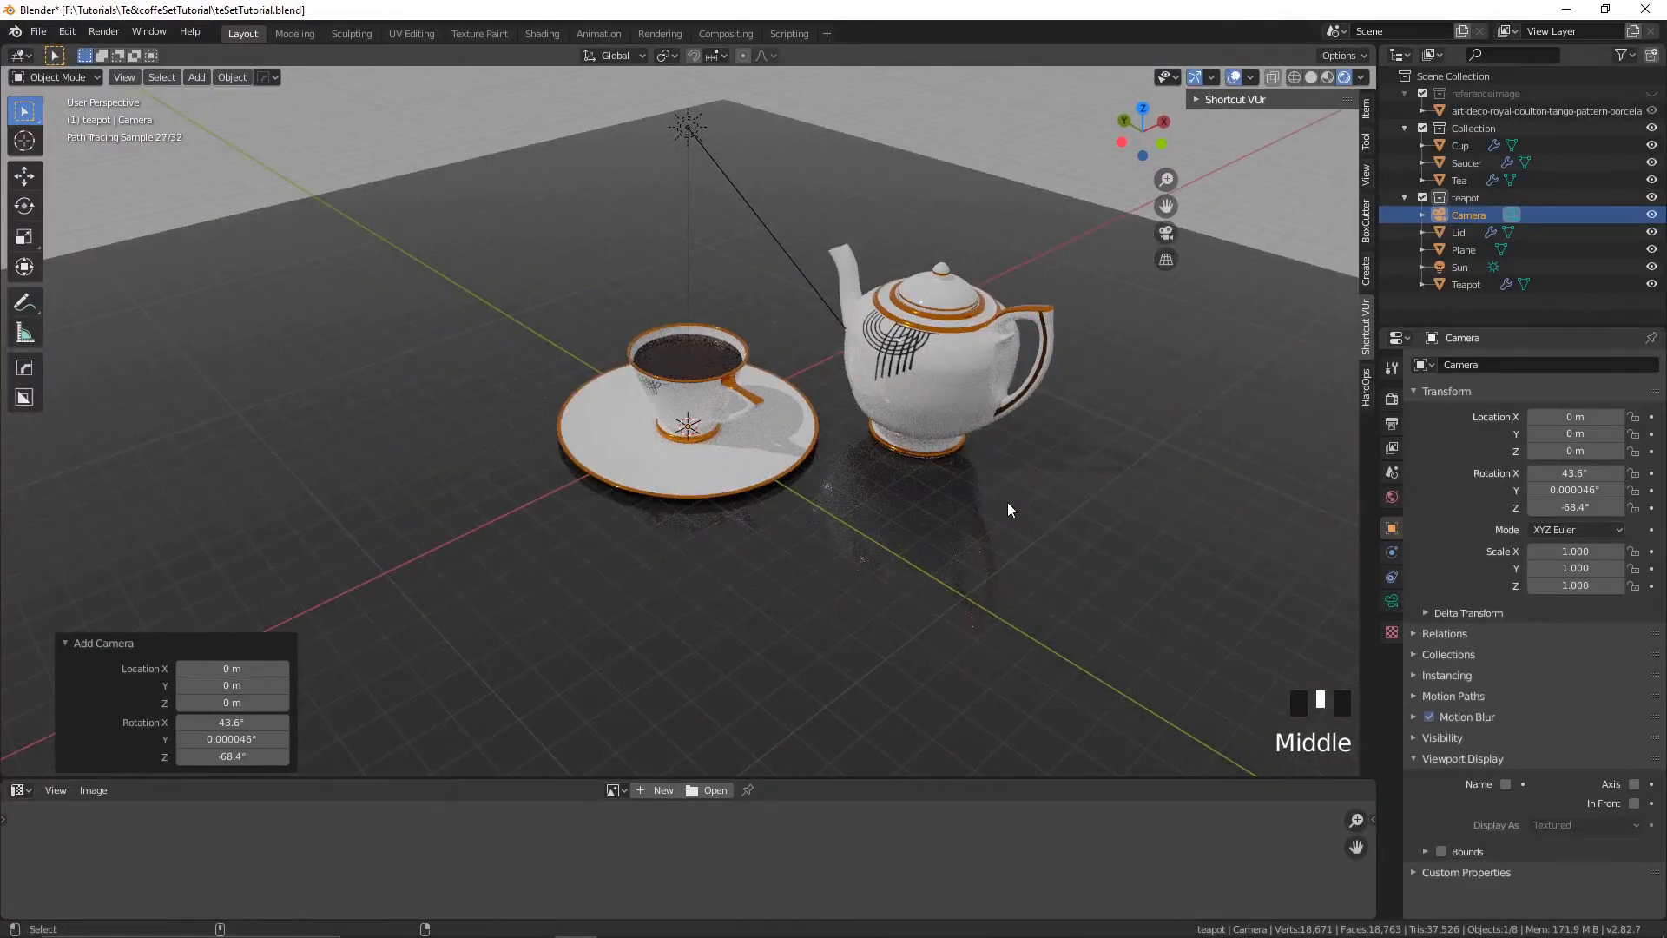
key(ctrl+alt+KP_0)
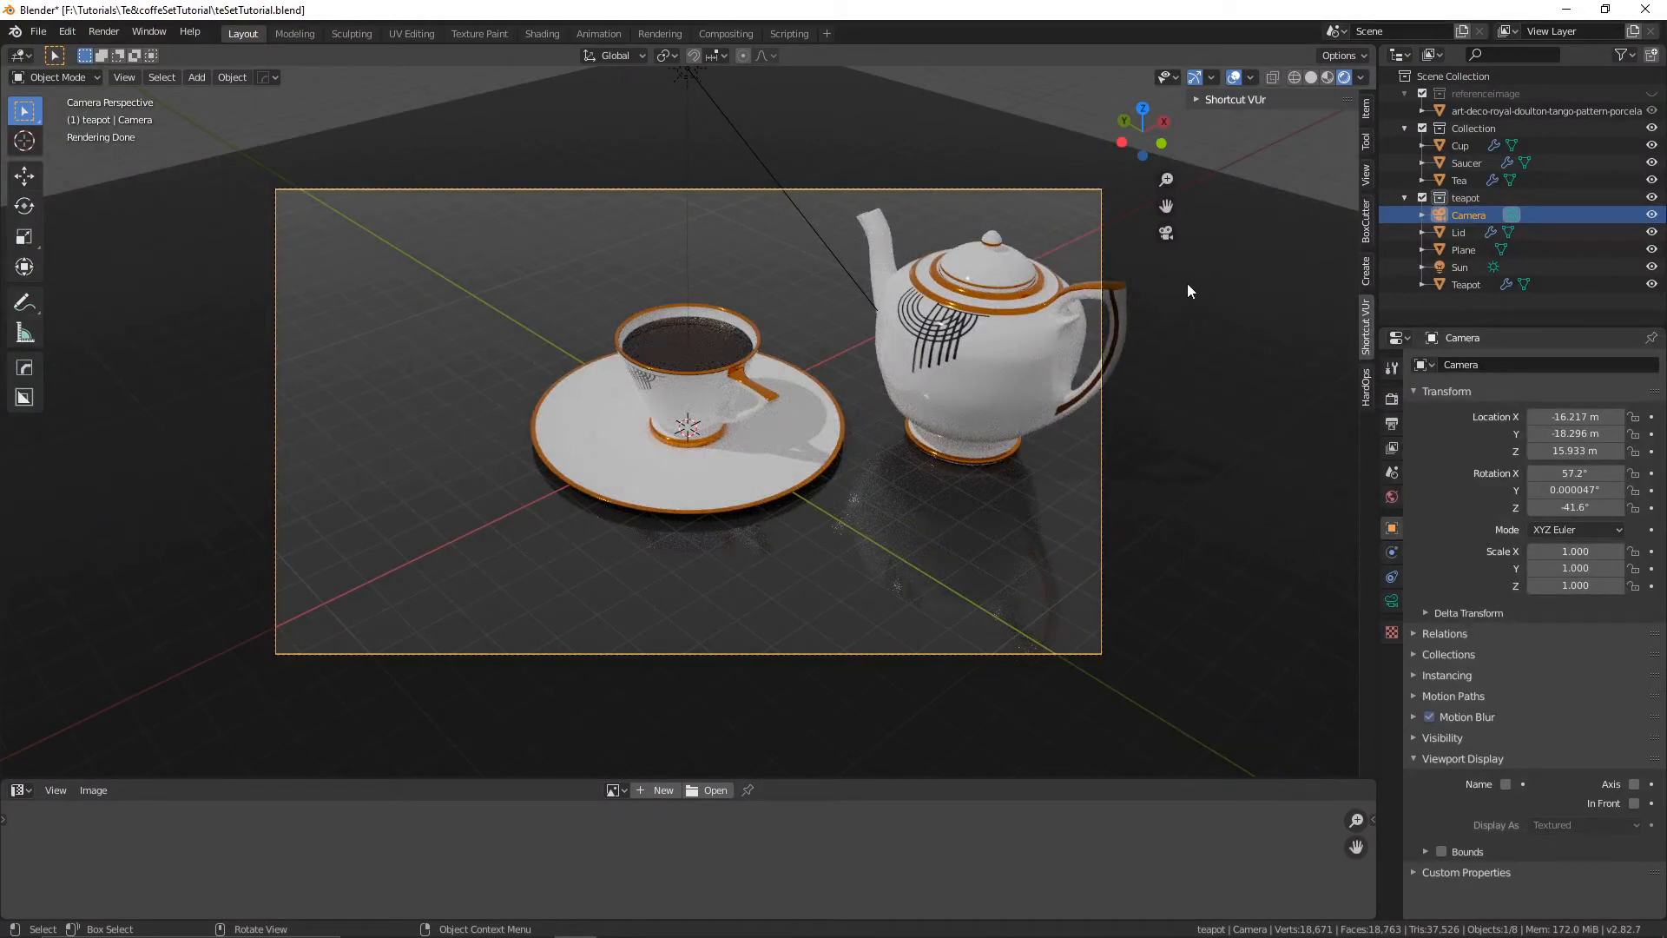
- Lock the camera to the view and orbit it until the whole teapot, cup and saucer fit inside the frame
click(1366, 174)
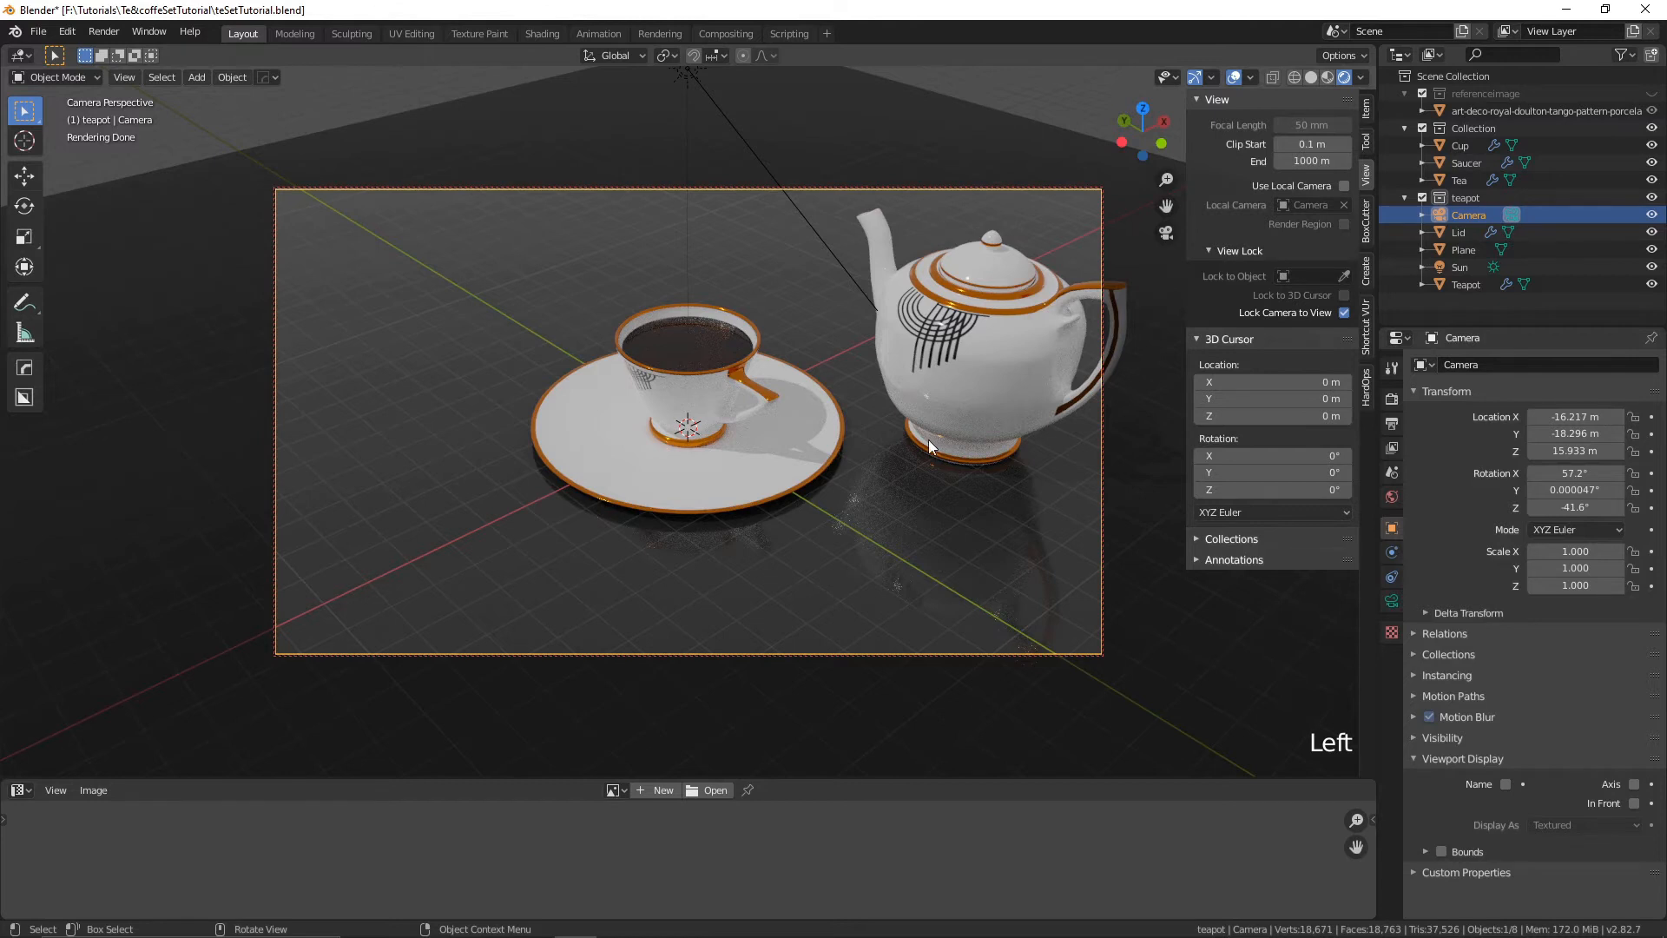
middle_drag(929, 439, 821, 439)
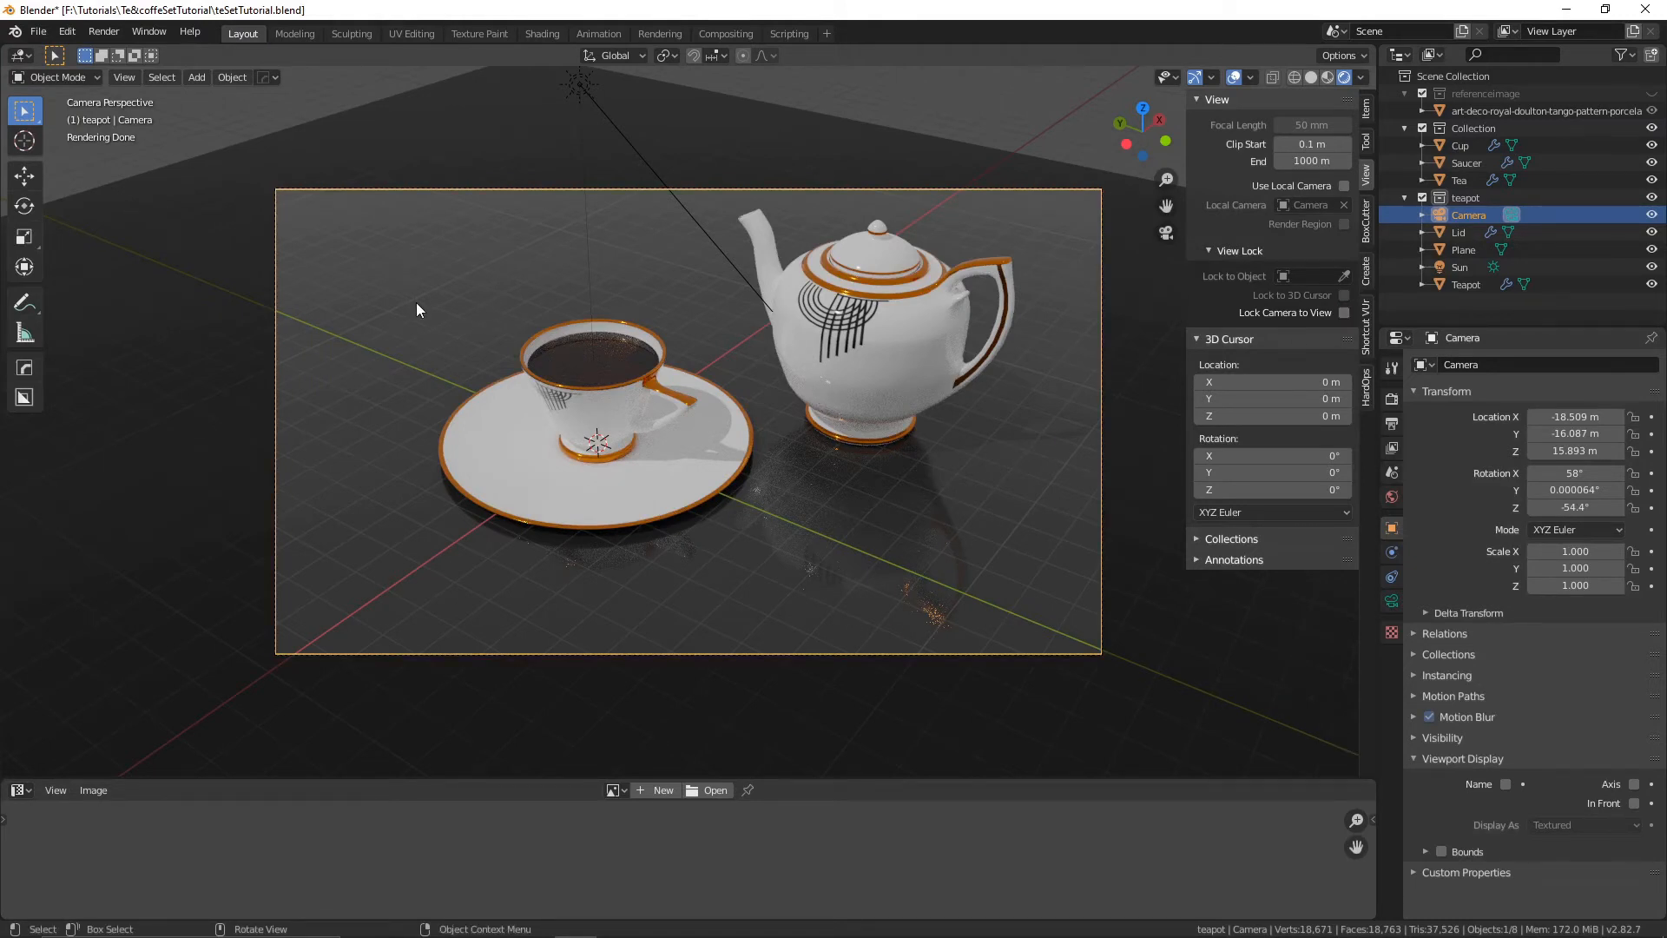
- Set the World background colour to a pale blue
middle_drag(417, 310, 422, 109)
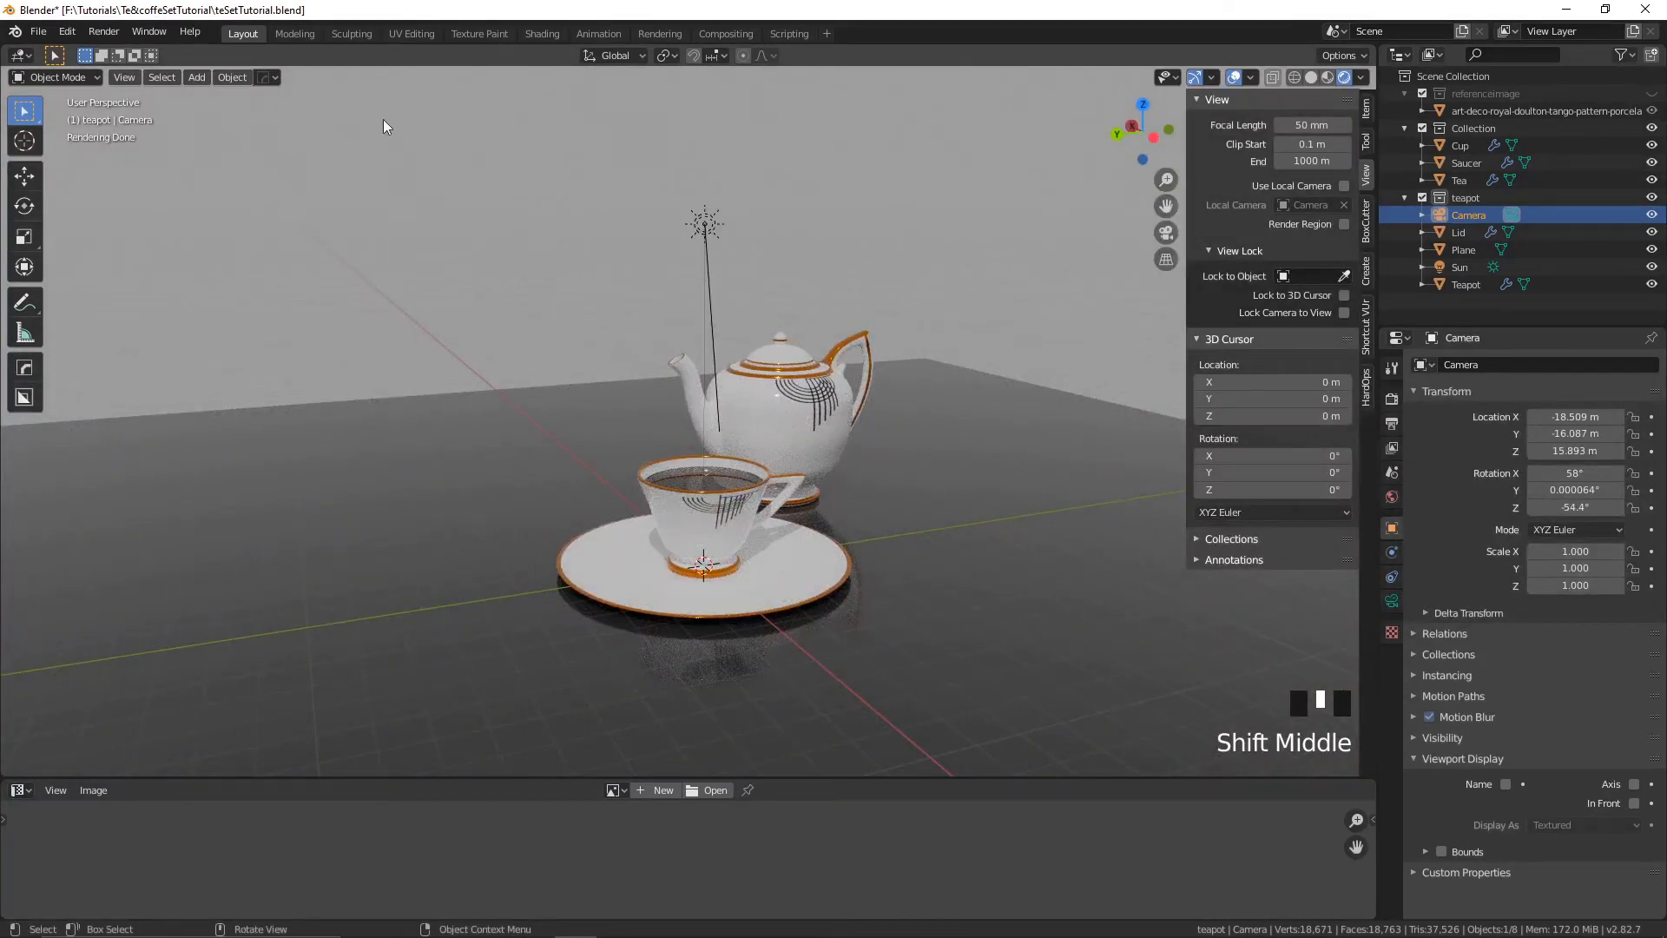
middle_drag(487, 182, 549, 210)
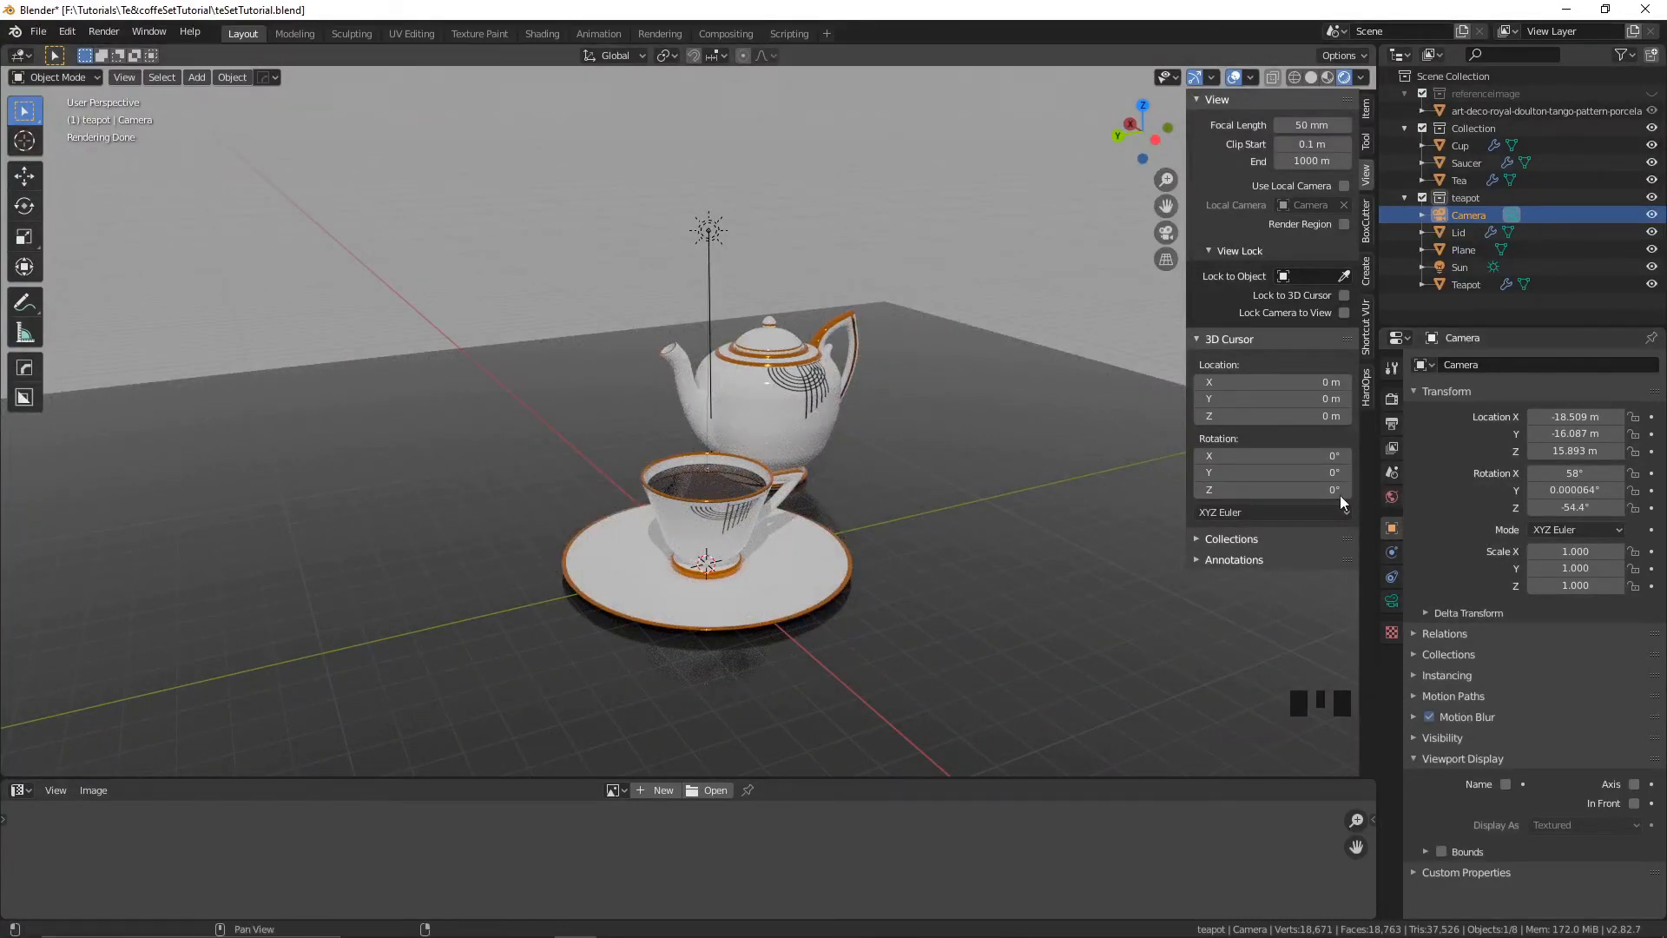
click(1393, 498)
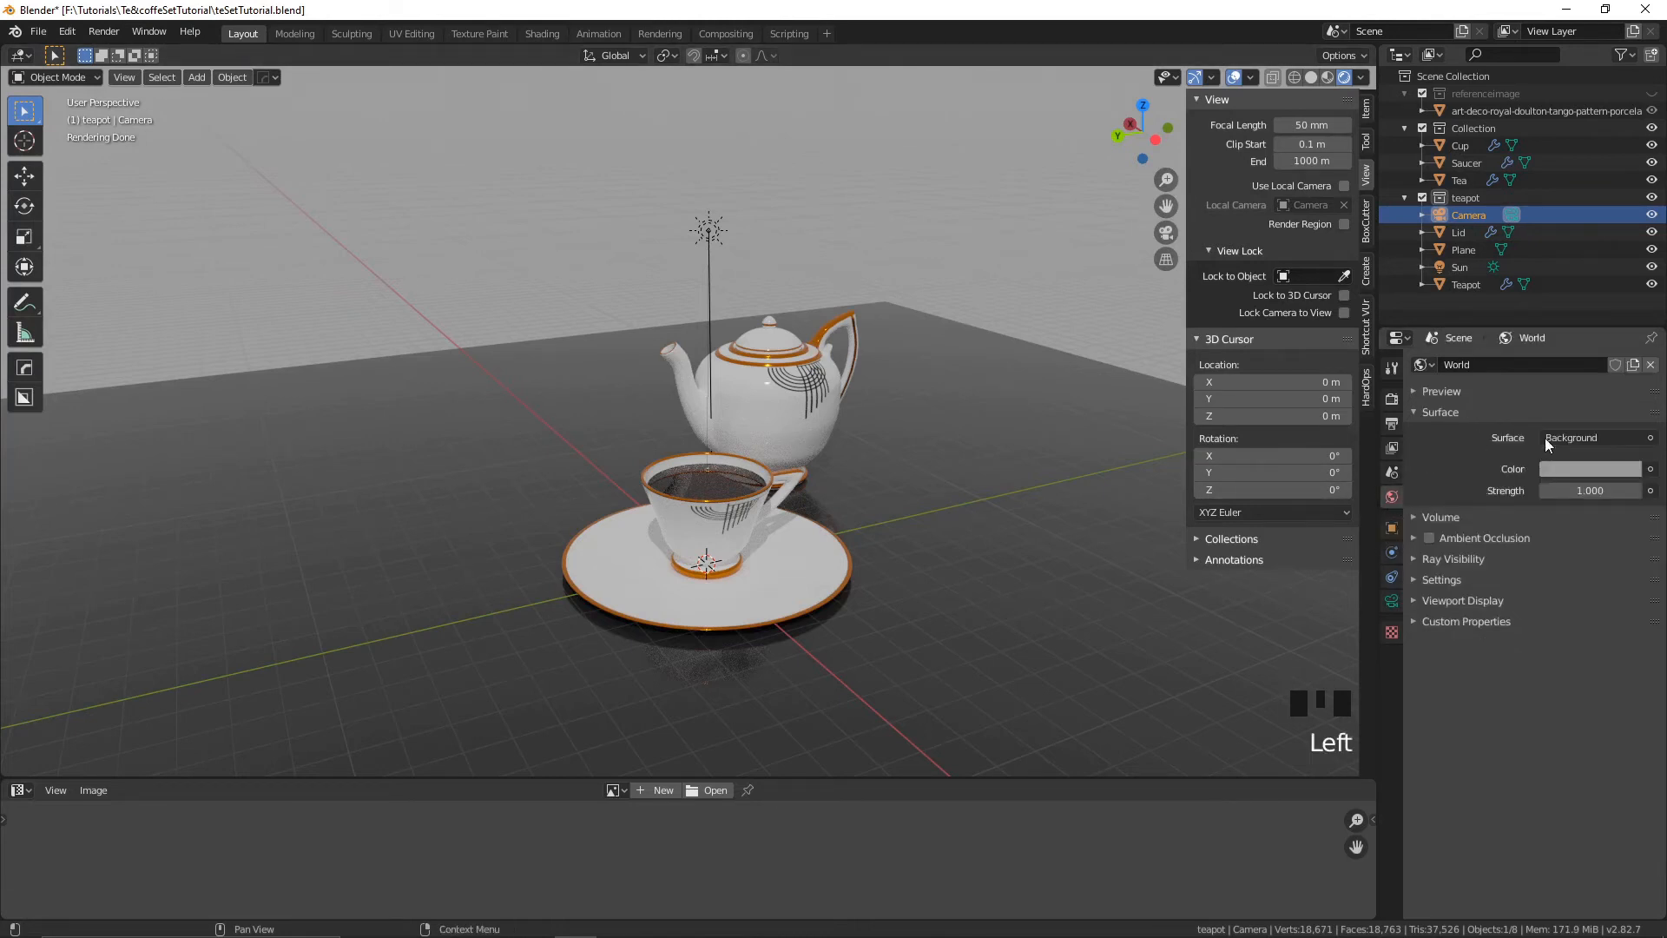
click(1606, 469)
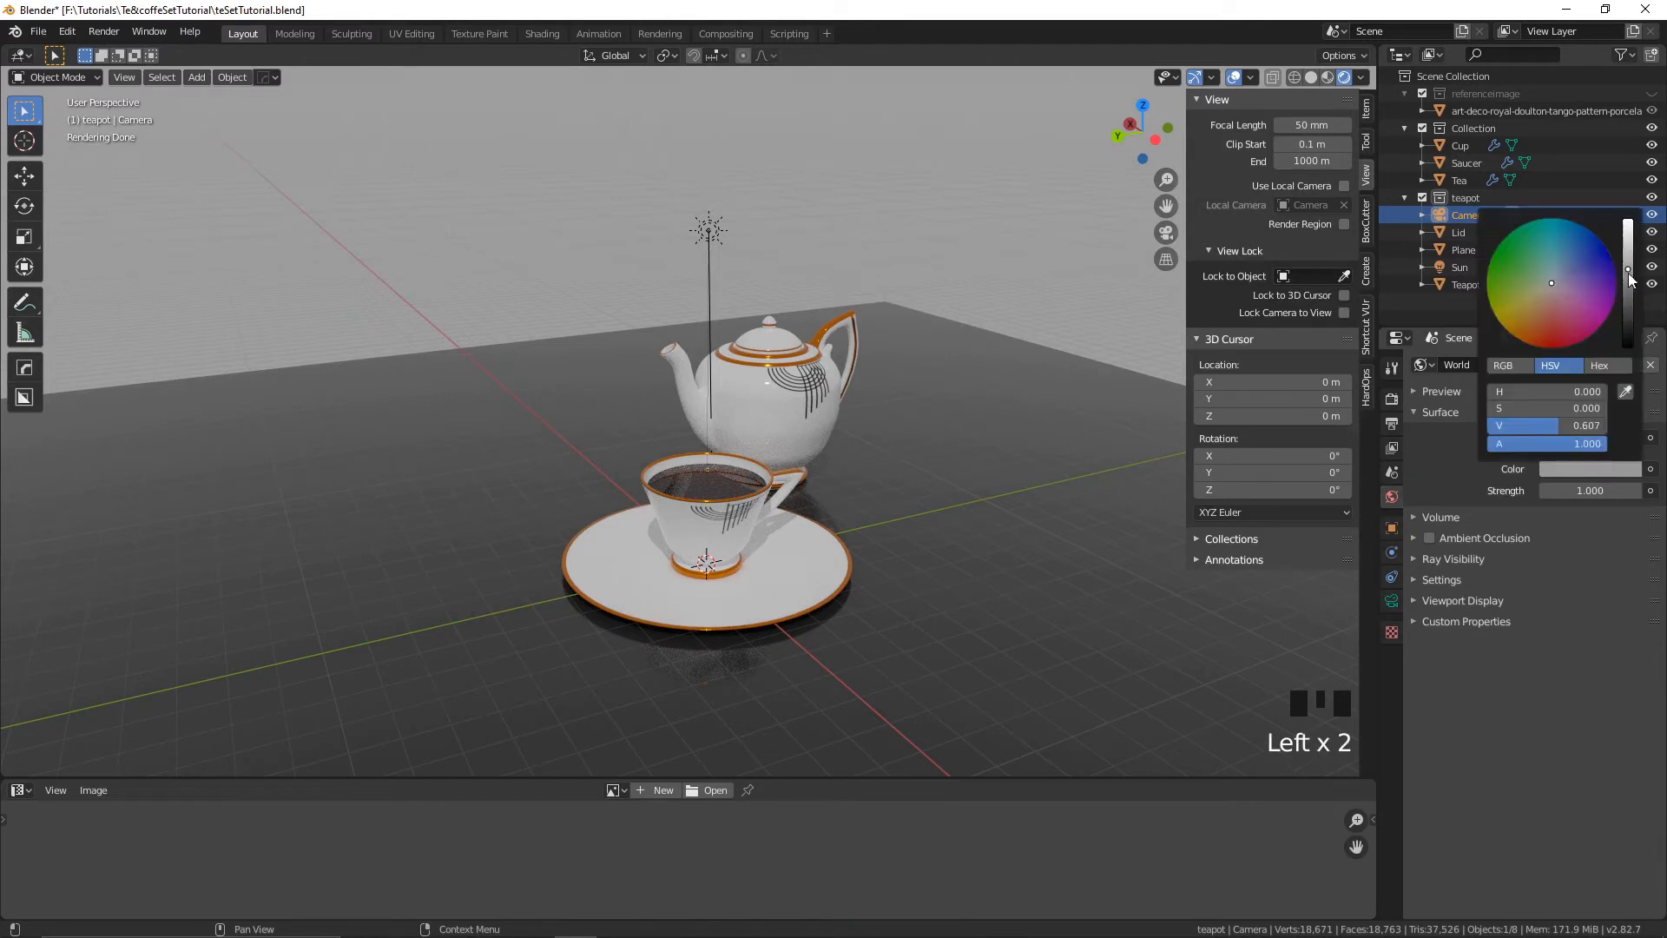
drag(1629, 269, 1554, 267)
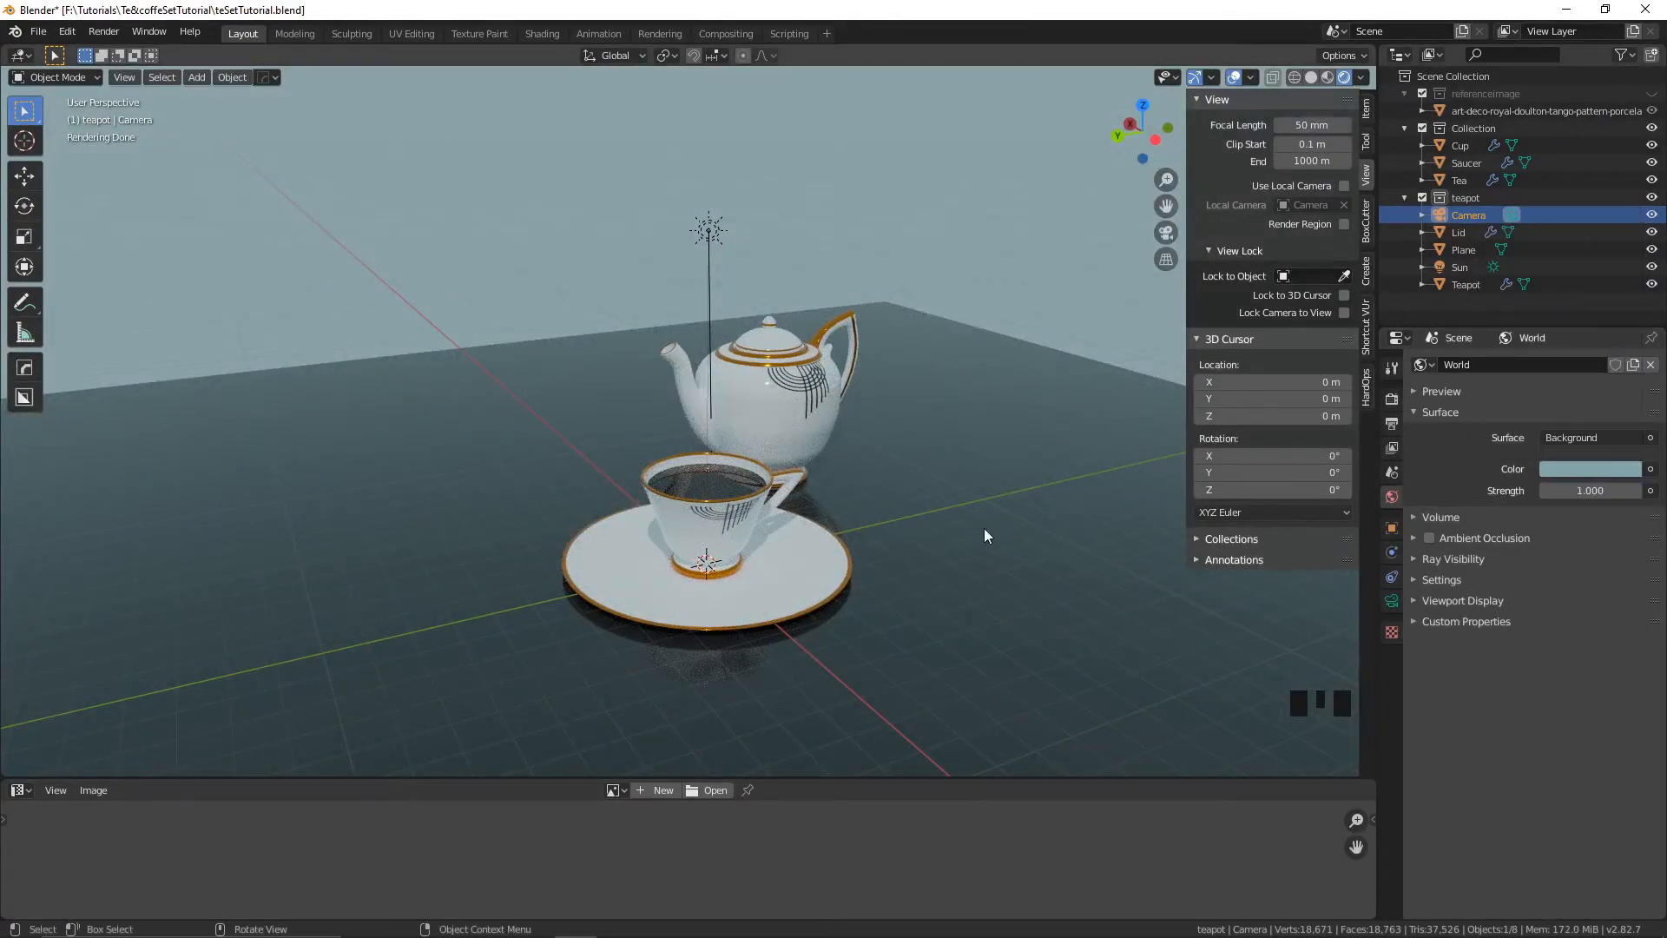
- Select the Sun light above the tea set and tint its colour pale yellow
middle_drag(983, 528, 878, 549)
middle_drag(951, 460, 987, 509)
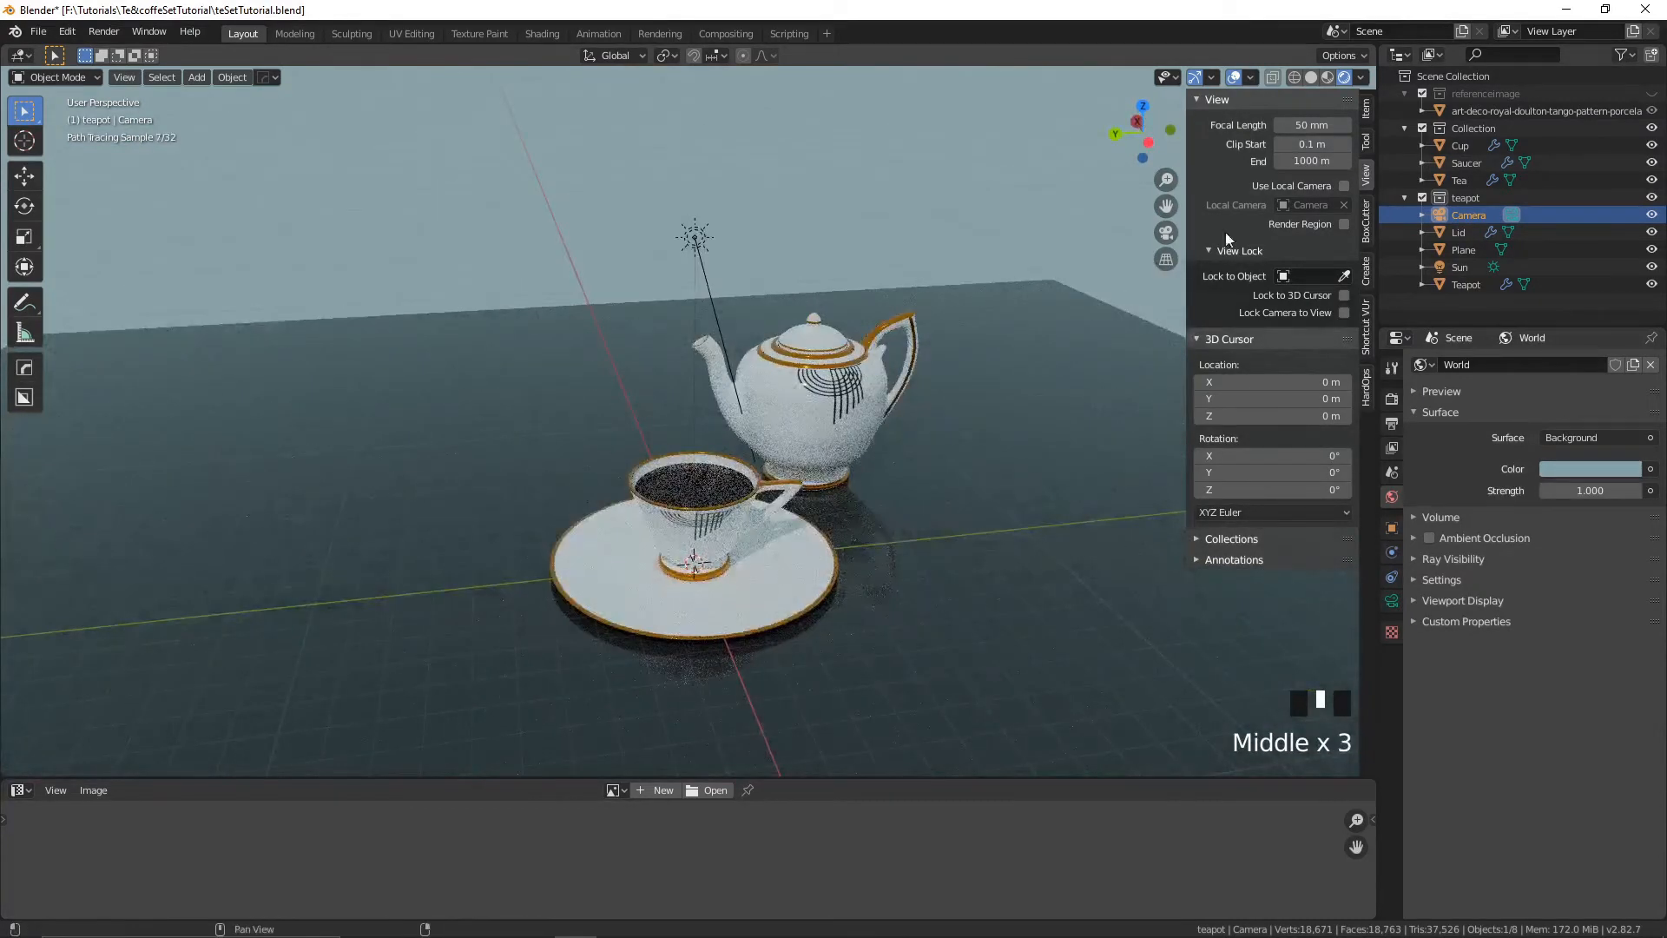
click(697, 239)
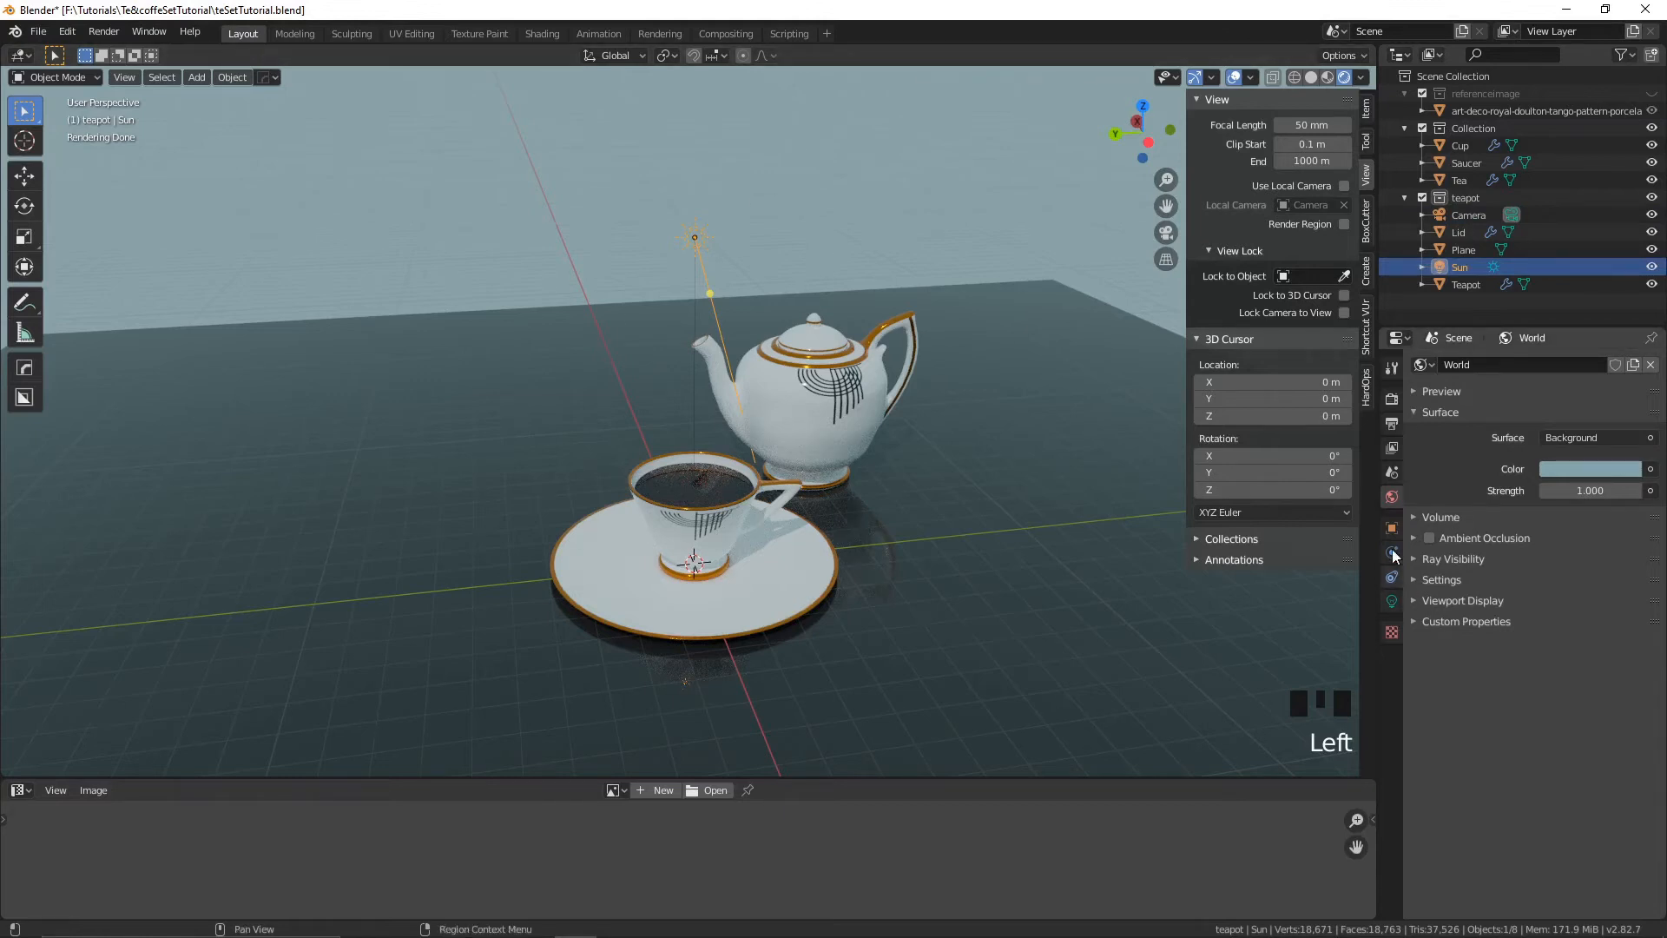
drag(650, 188, 748, 250)
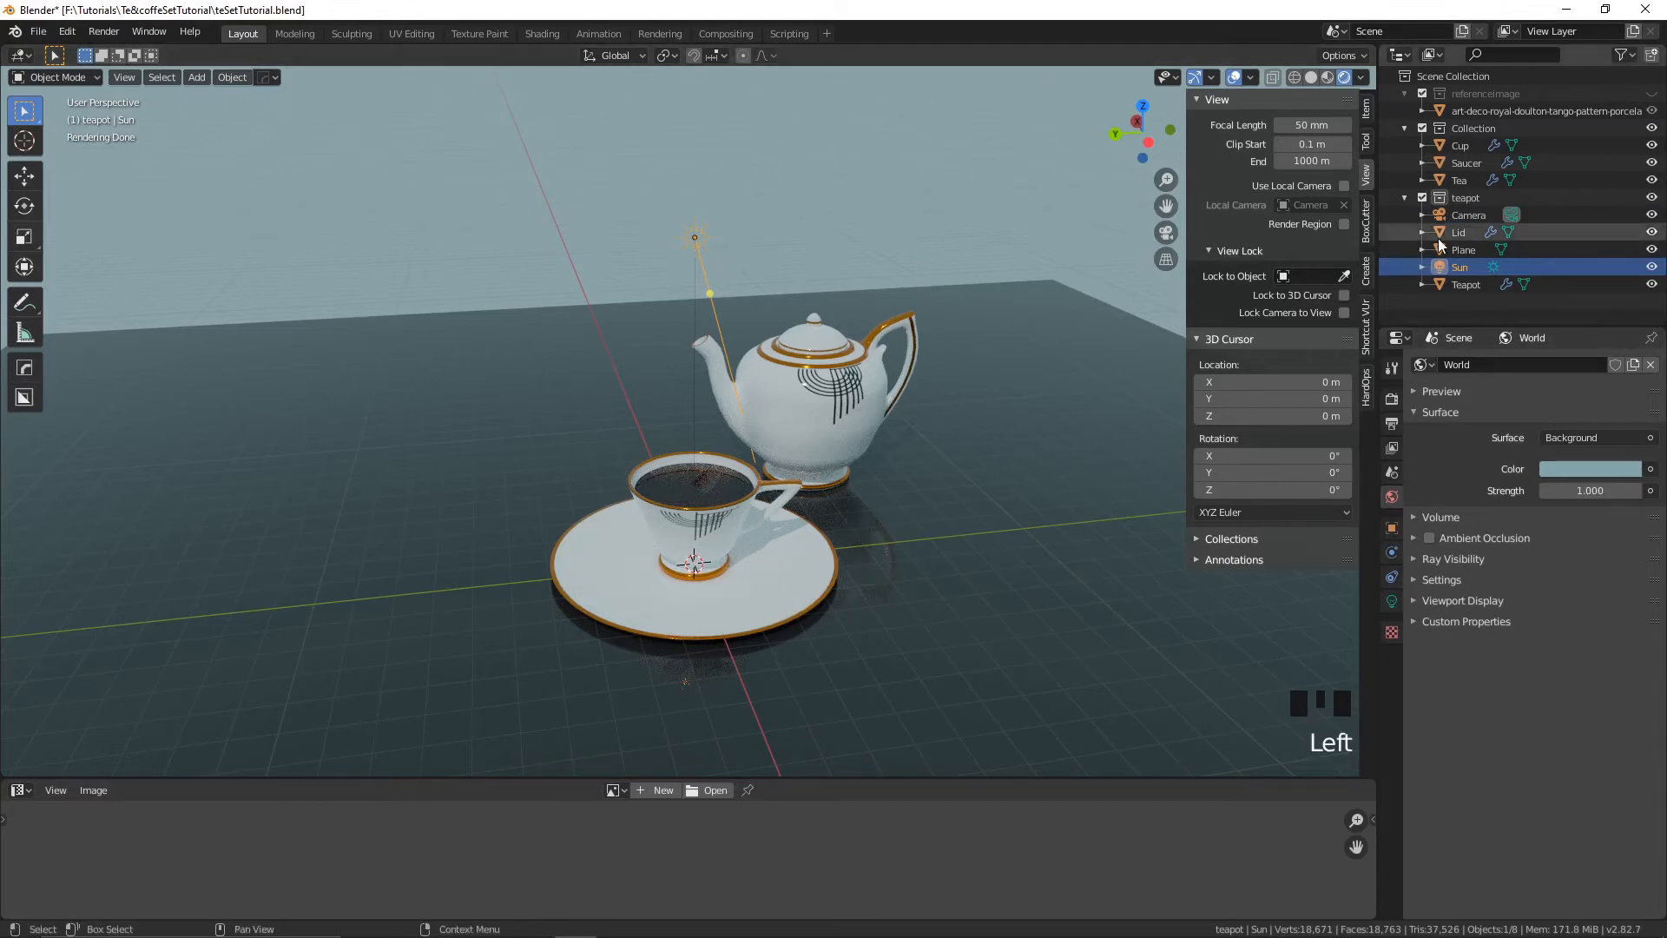
drag(660, 201, 832, 266)
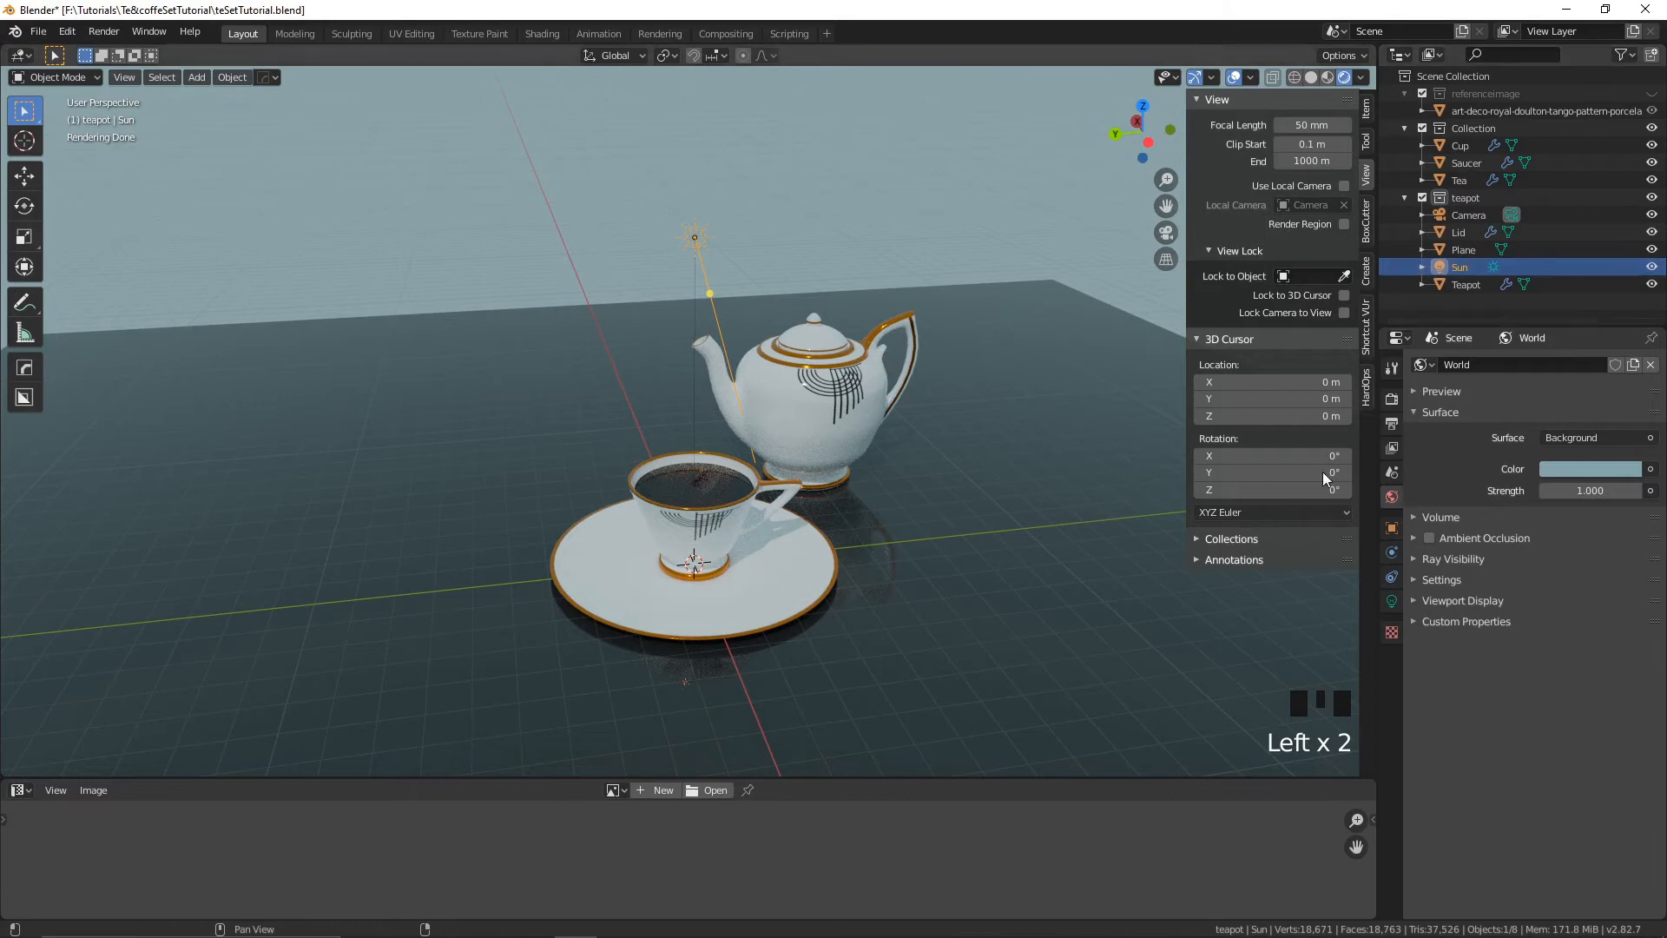
click(1393, 602)
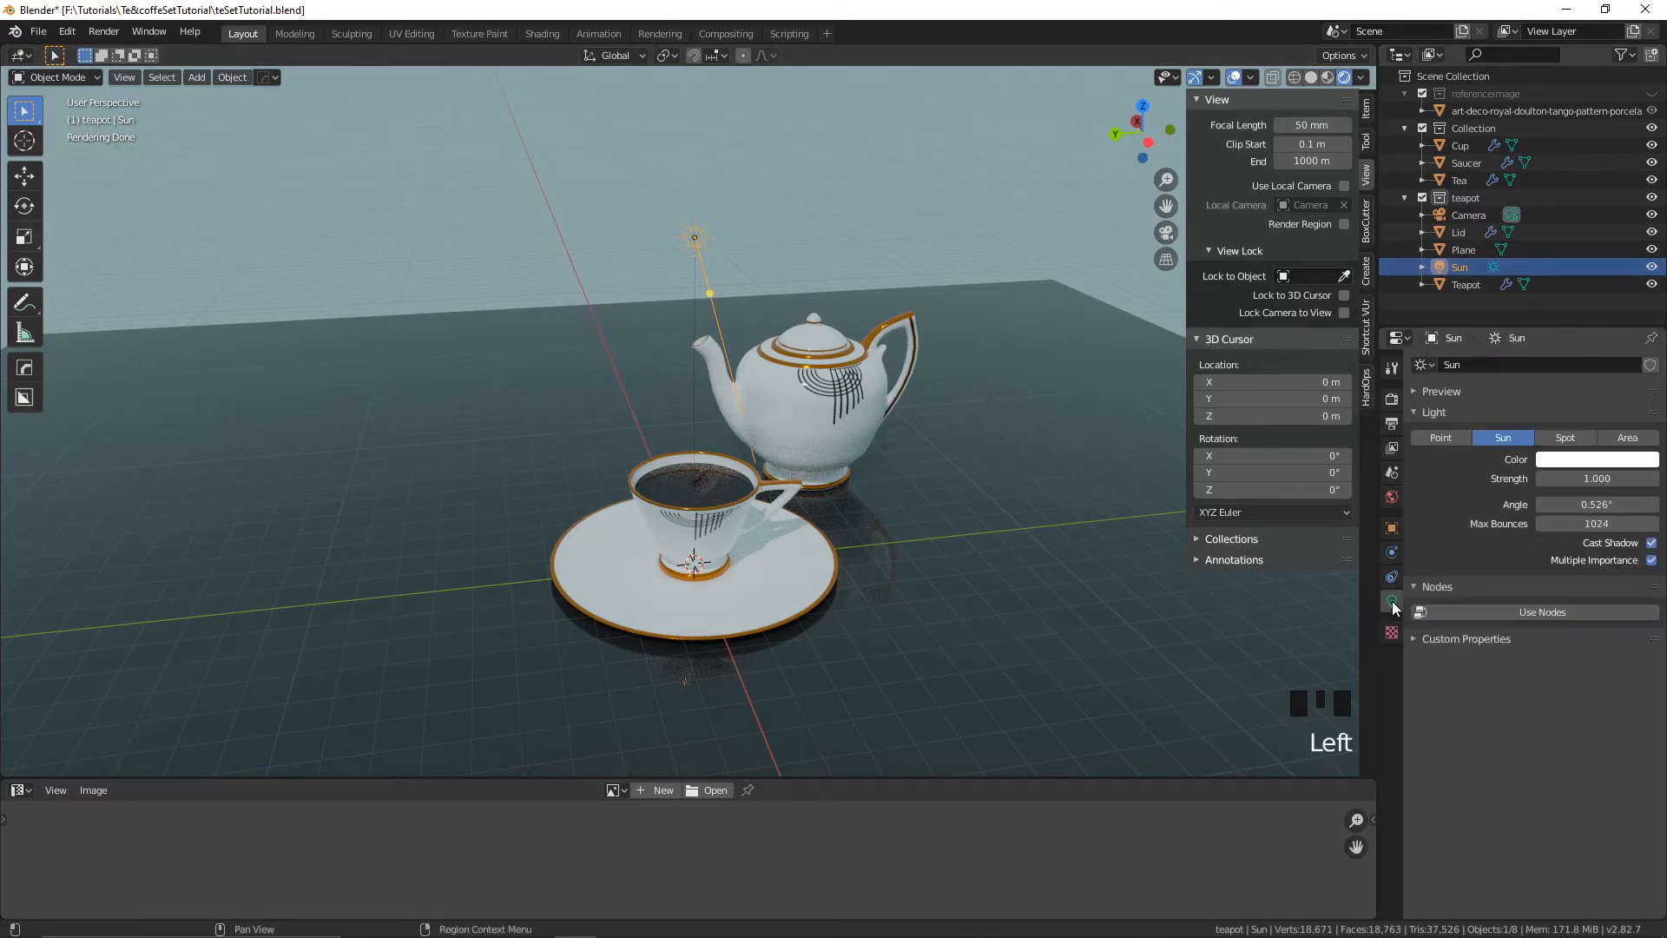
click(1584, 459)
click(1554, 302)
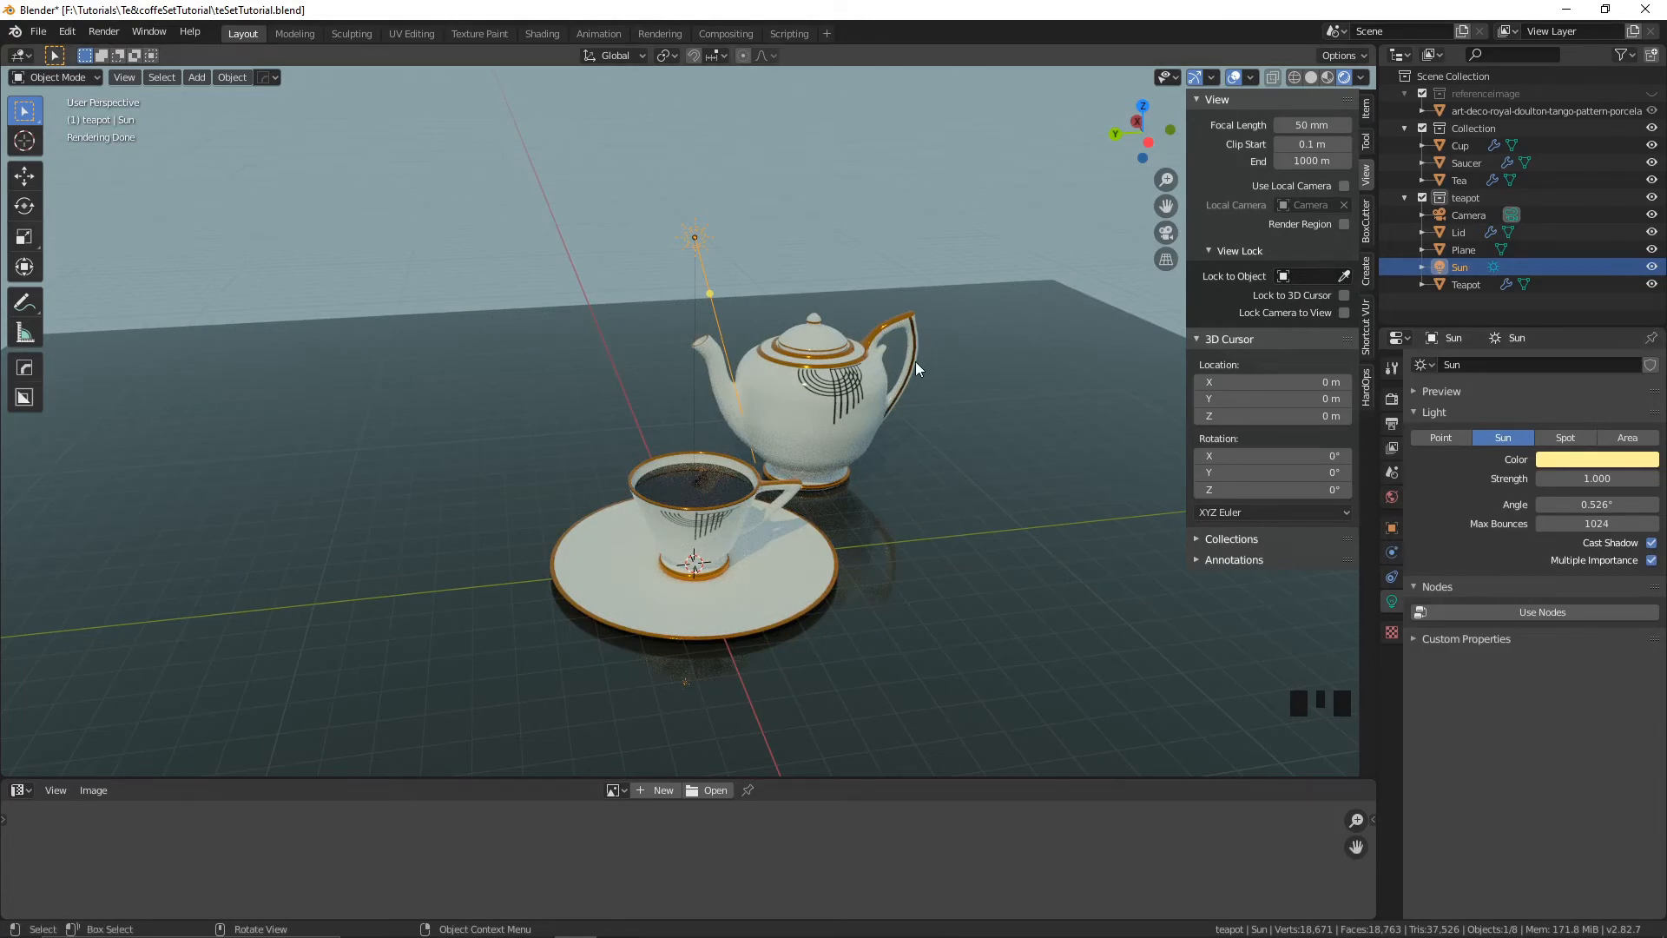
- Return to the camera view, start a test render of the scene, and close the render window
mouse_move(924, 404)
middle_down()
mouse_move(956, 438)
mouse_move(925, 426)
middle_up()
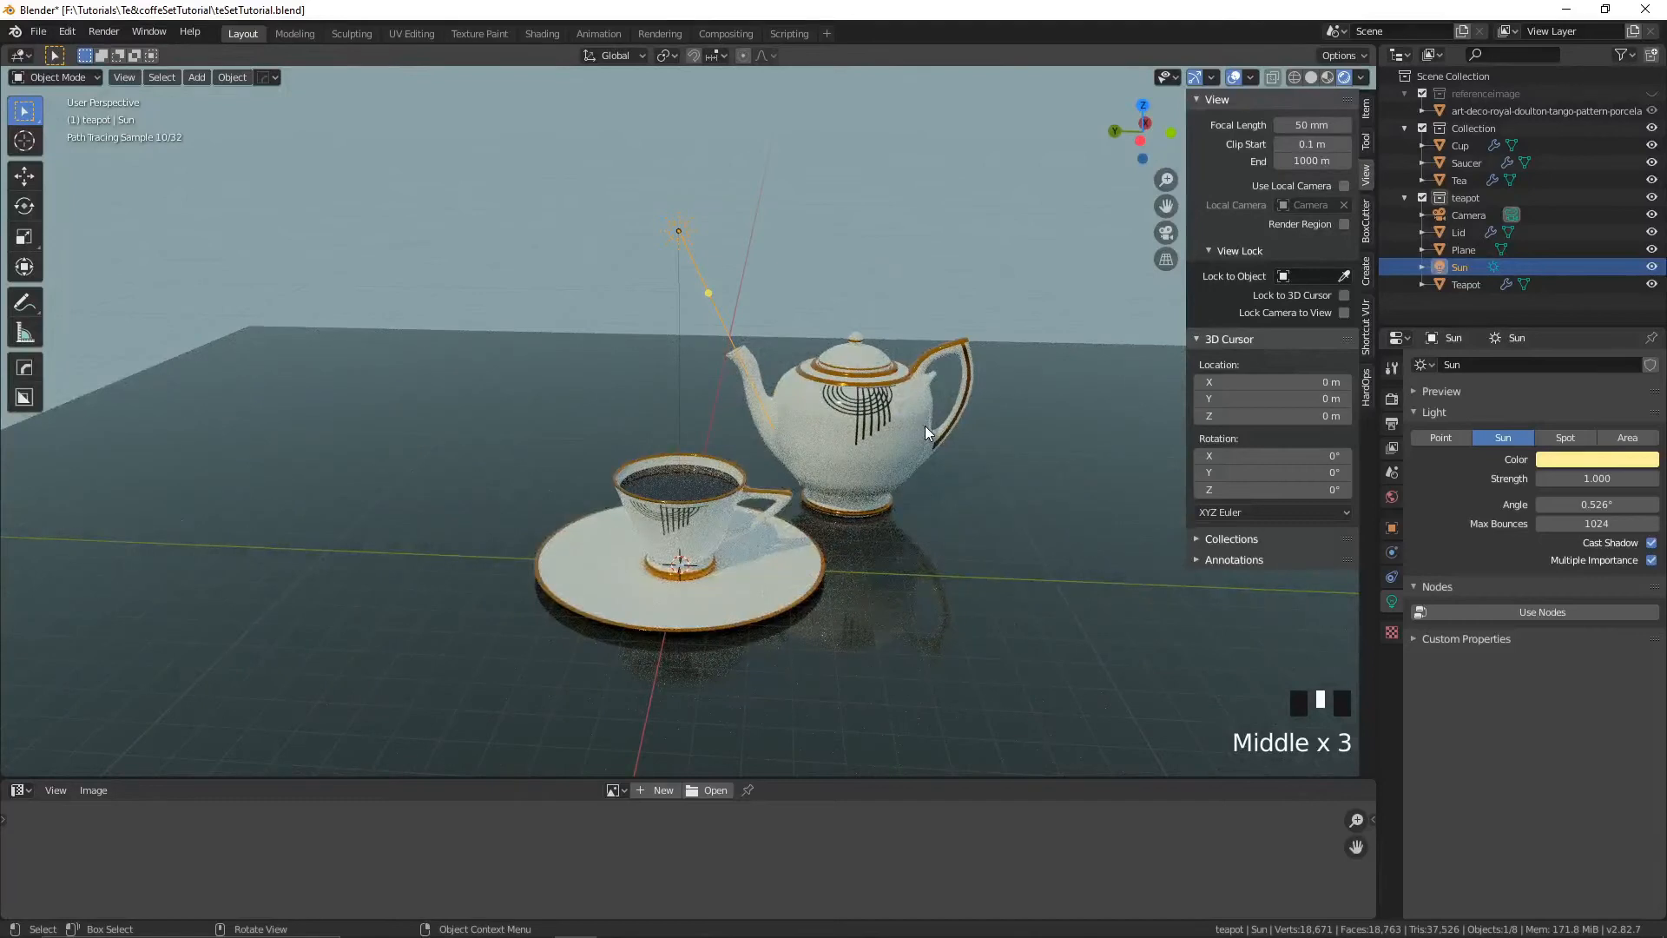
key(KP_0)
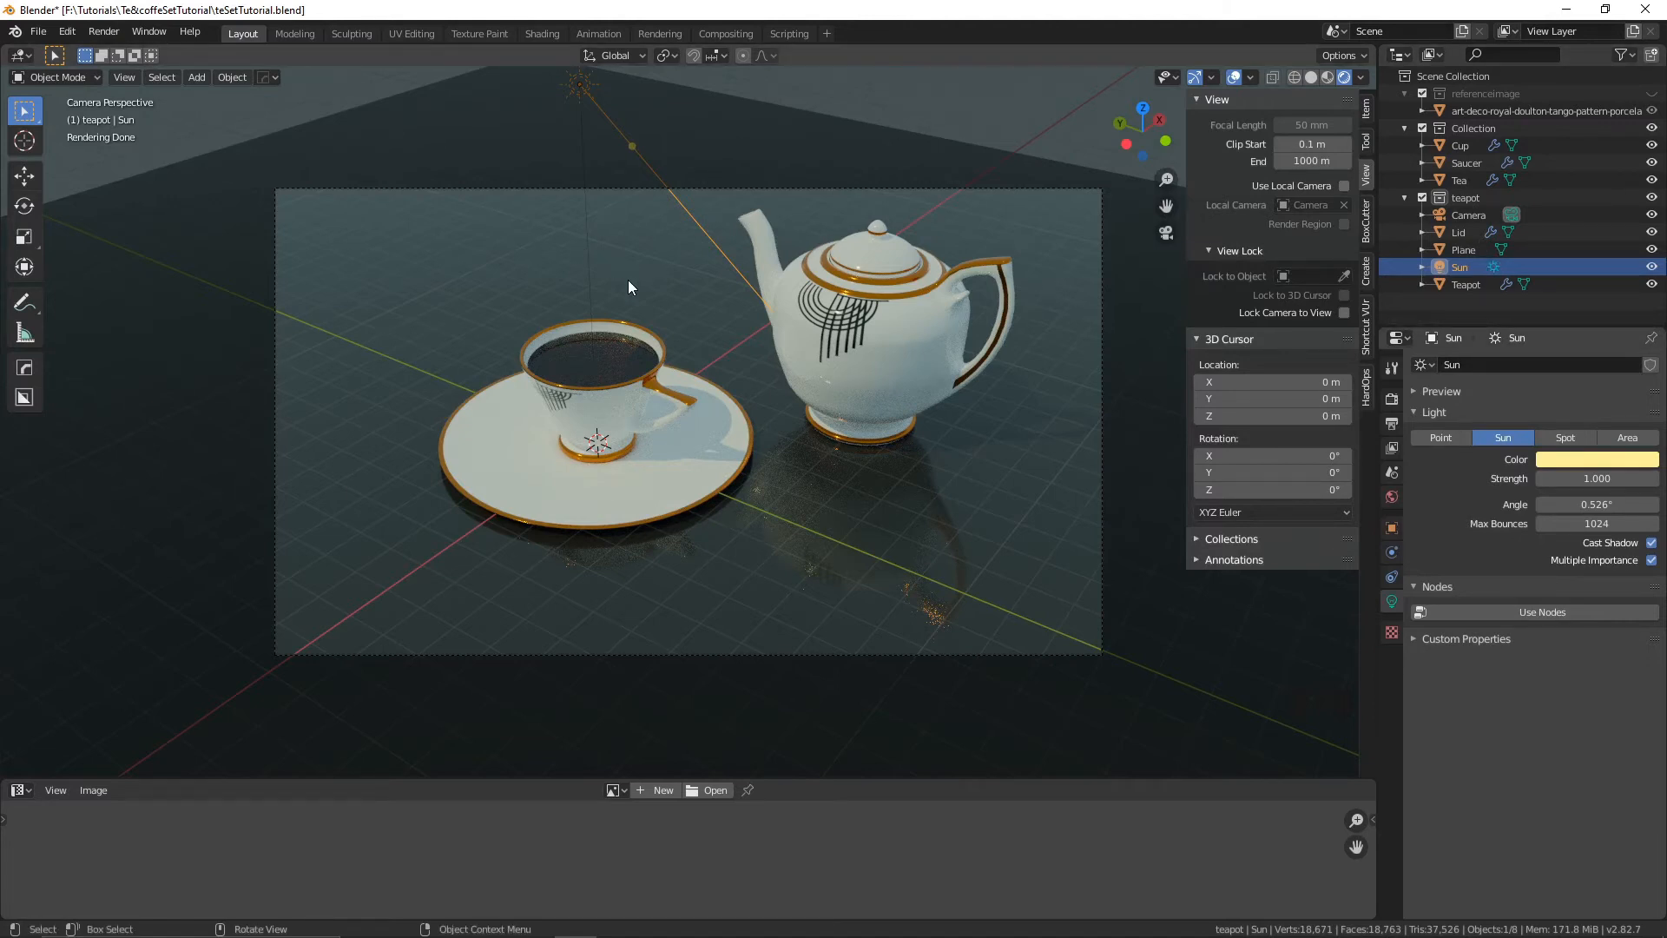
click(96, 32)
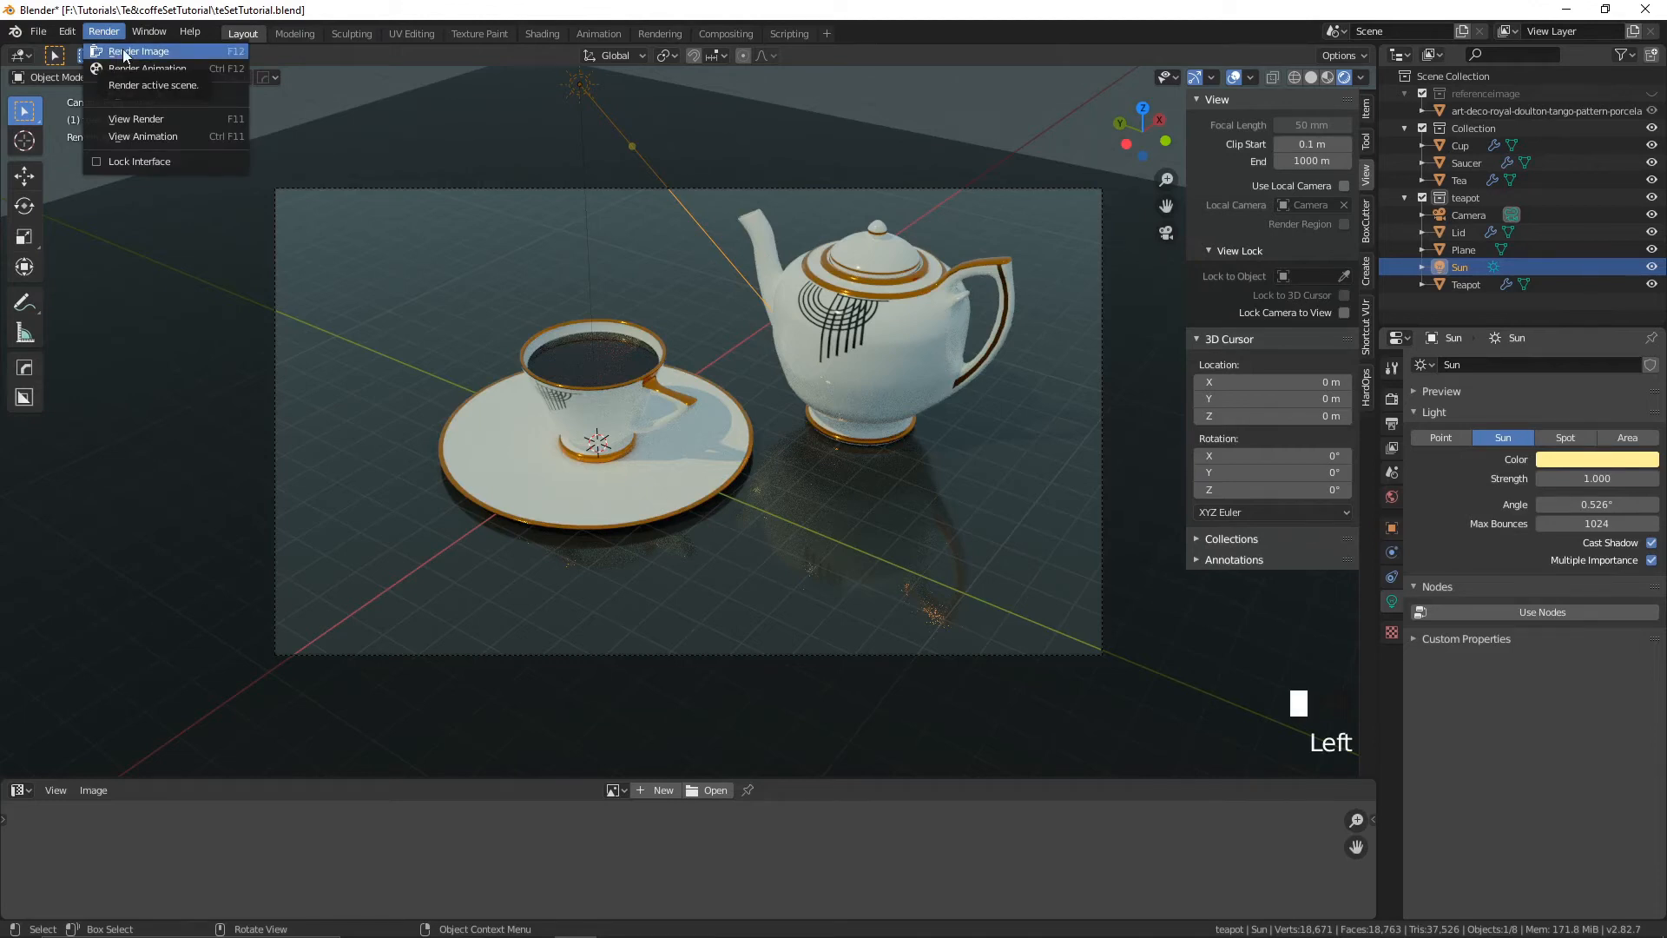
click(123, 50)
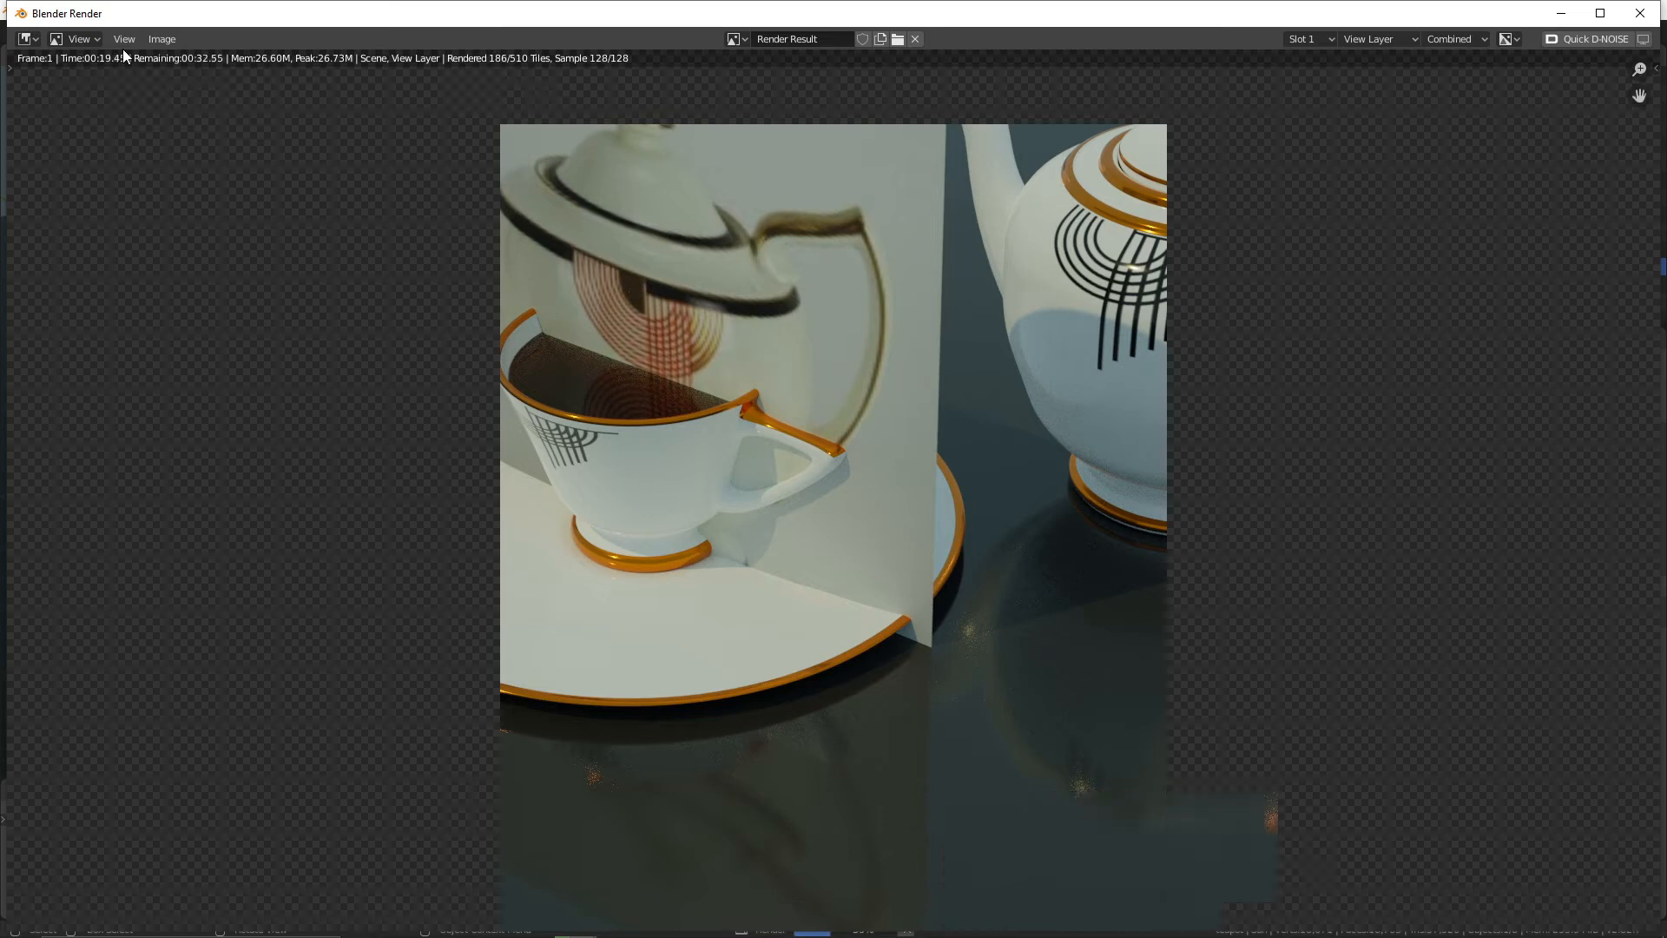
click(1640, 14)
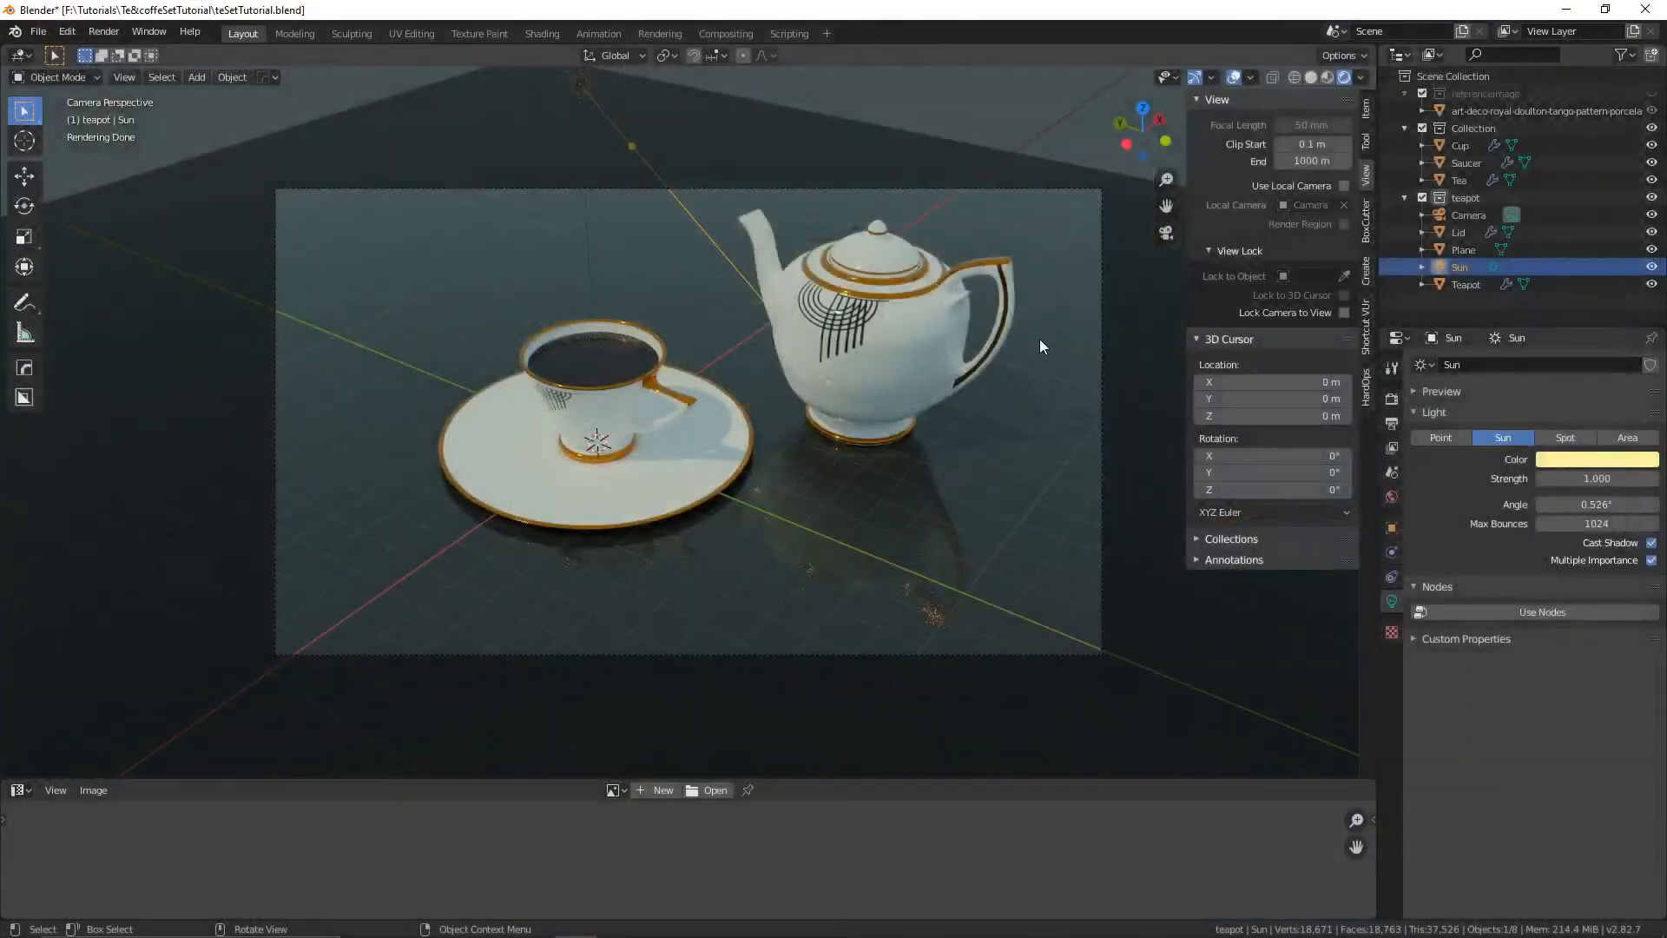
- Show the render visibility toggles in the outliner and disable the art deco reference image in renders
click(1622, 56)
click(1624, 55)
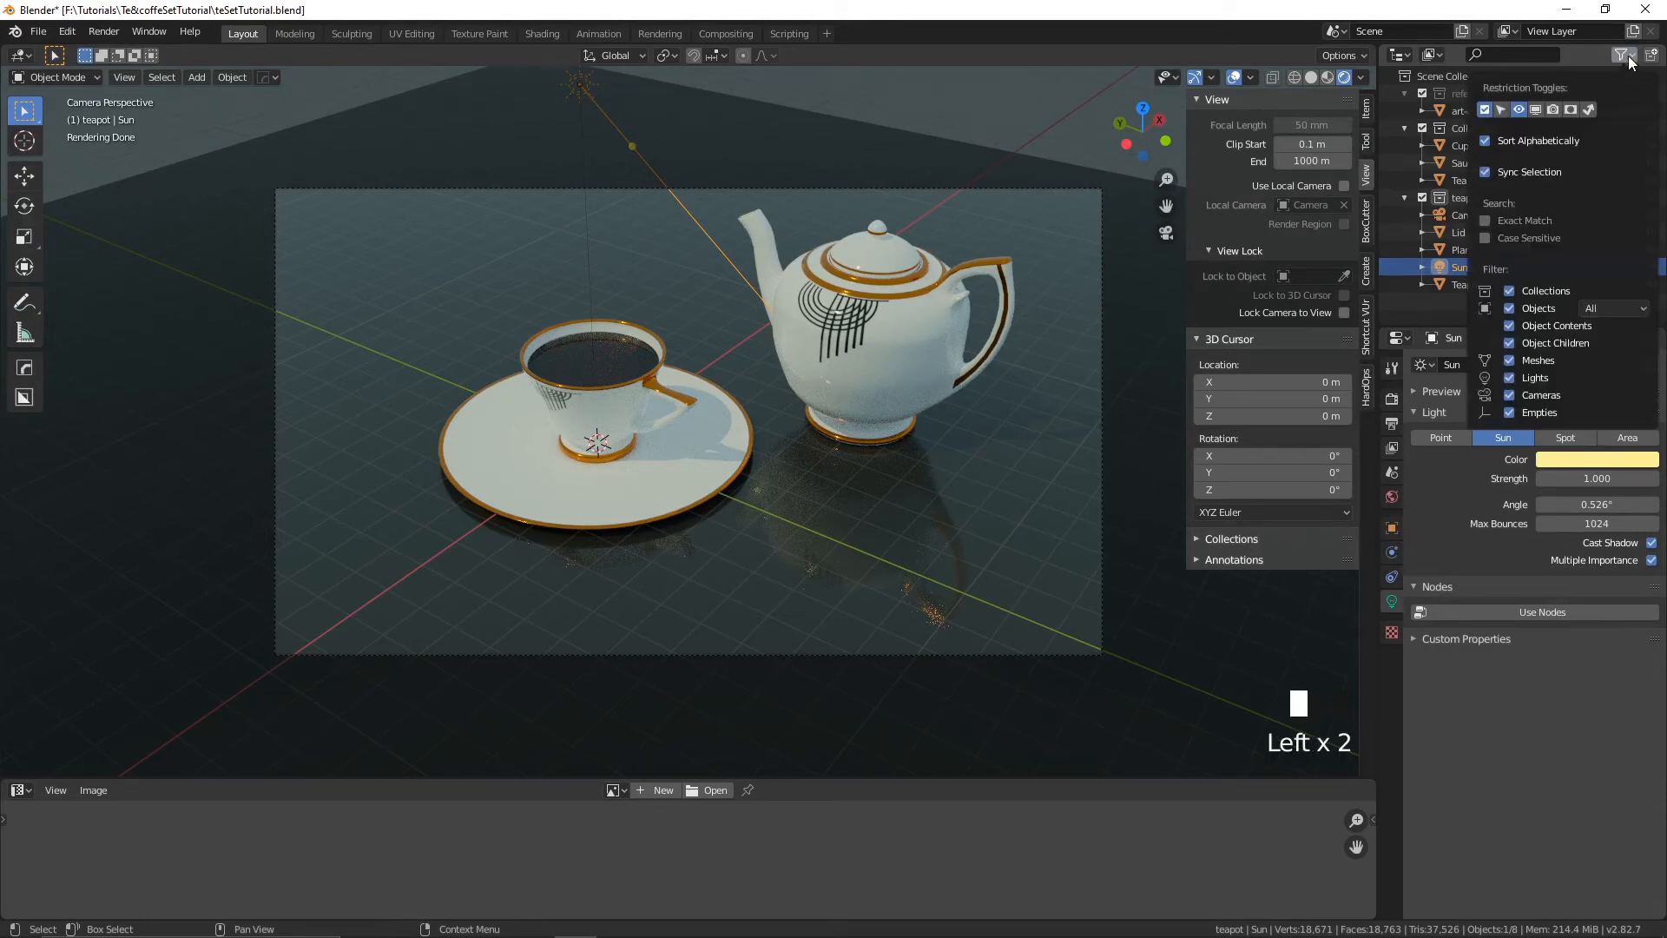
click(1554, 108)
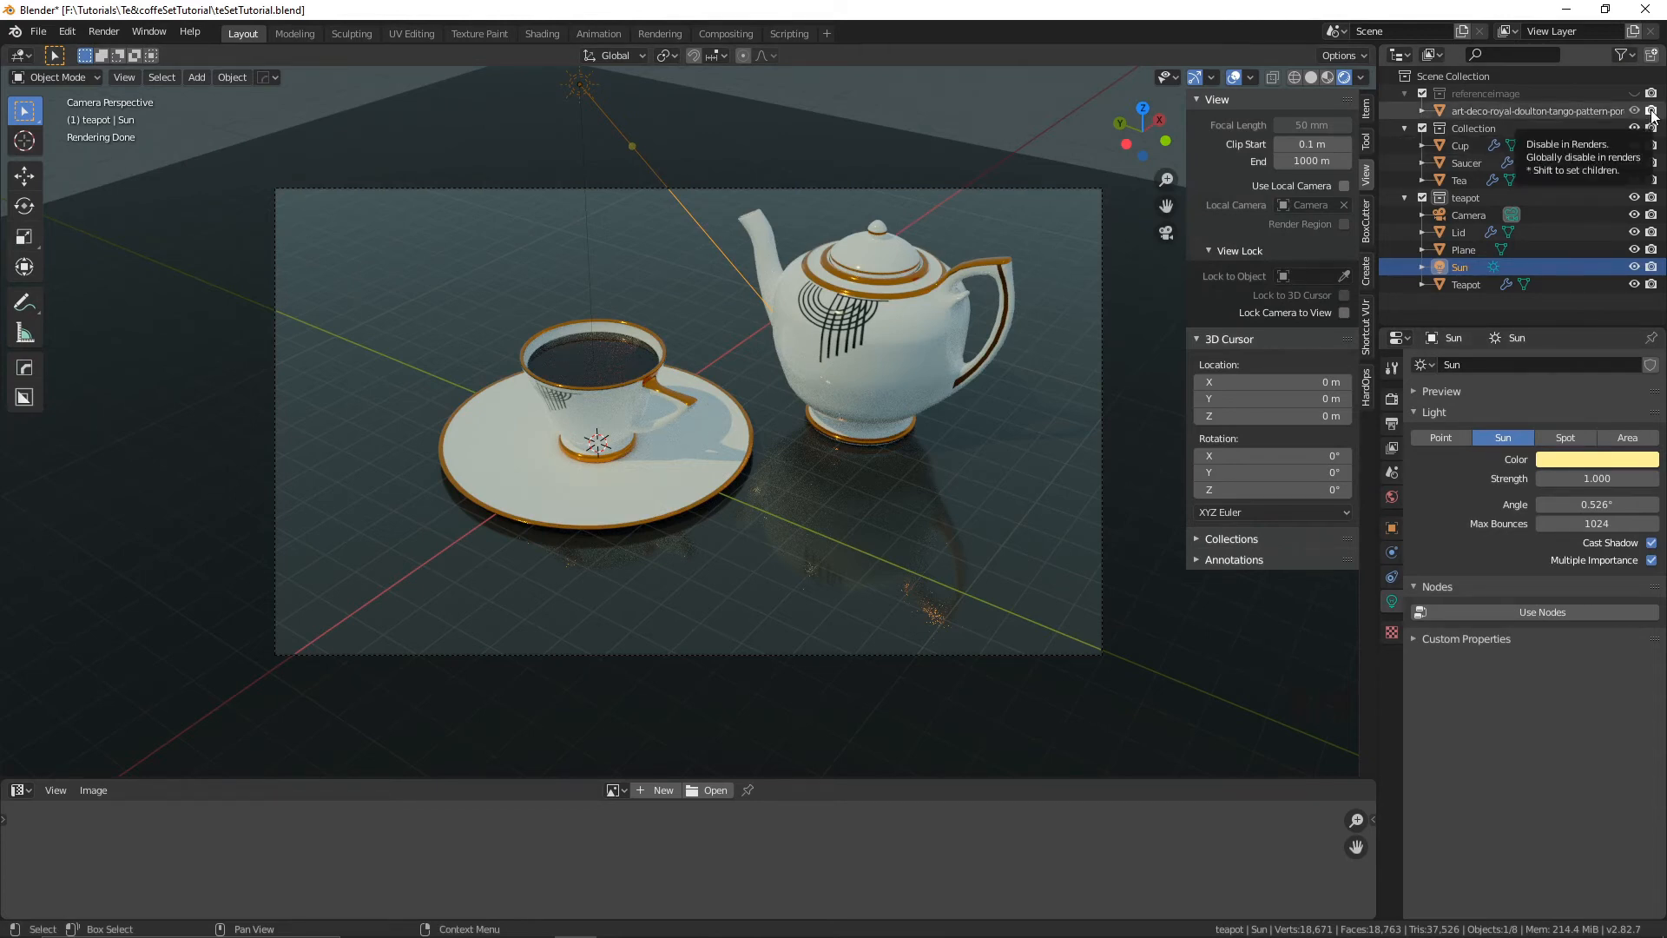
click(1652, 111)
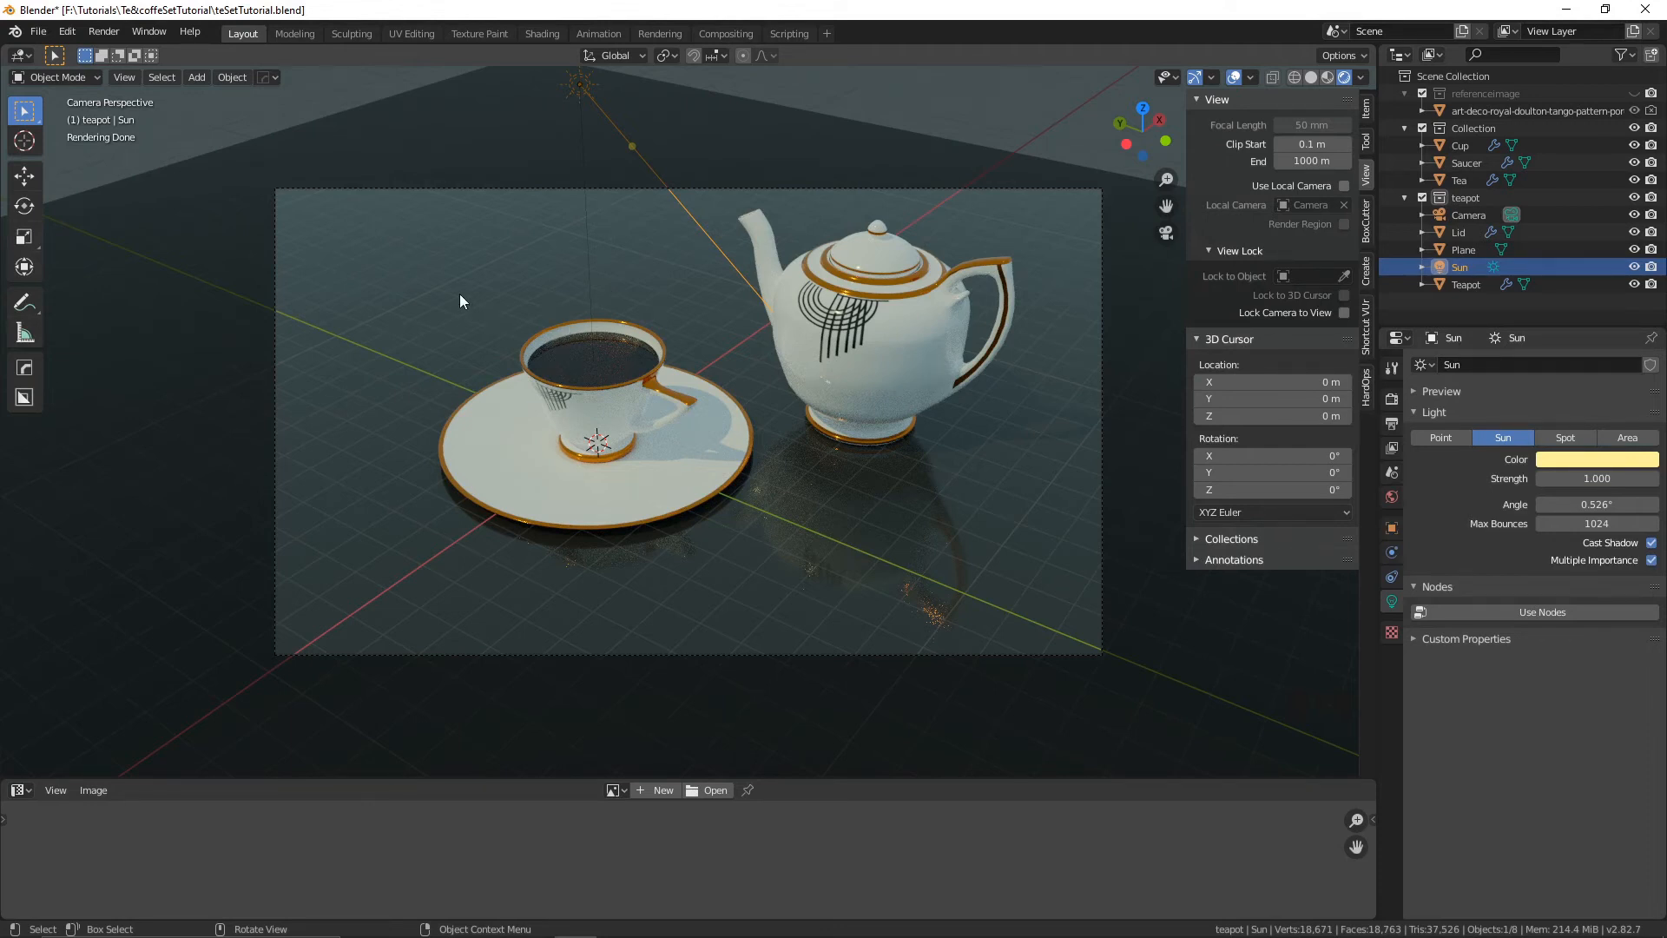
- Render the scene image, denoise the result with Quick D-NOISE, and close the render window
click(103, 31)
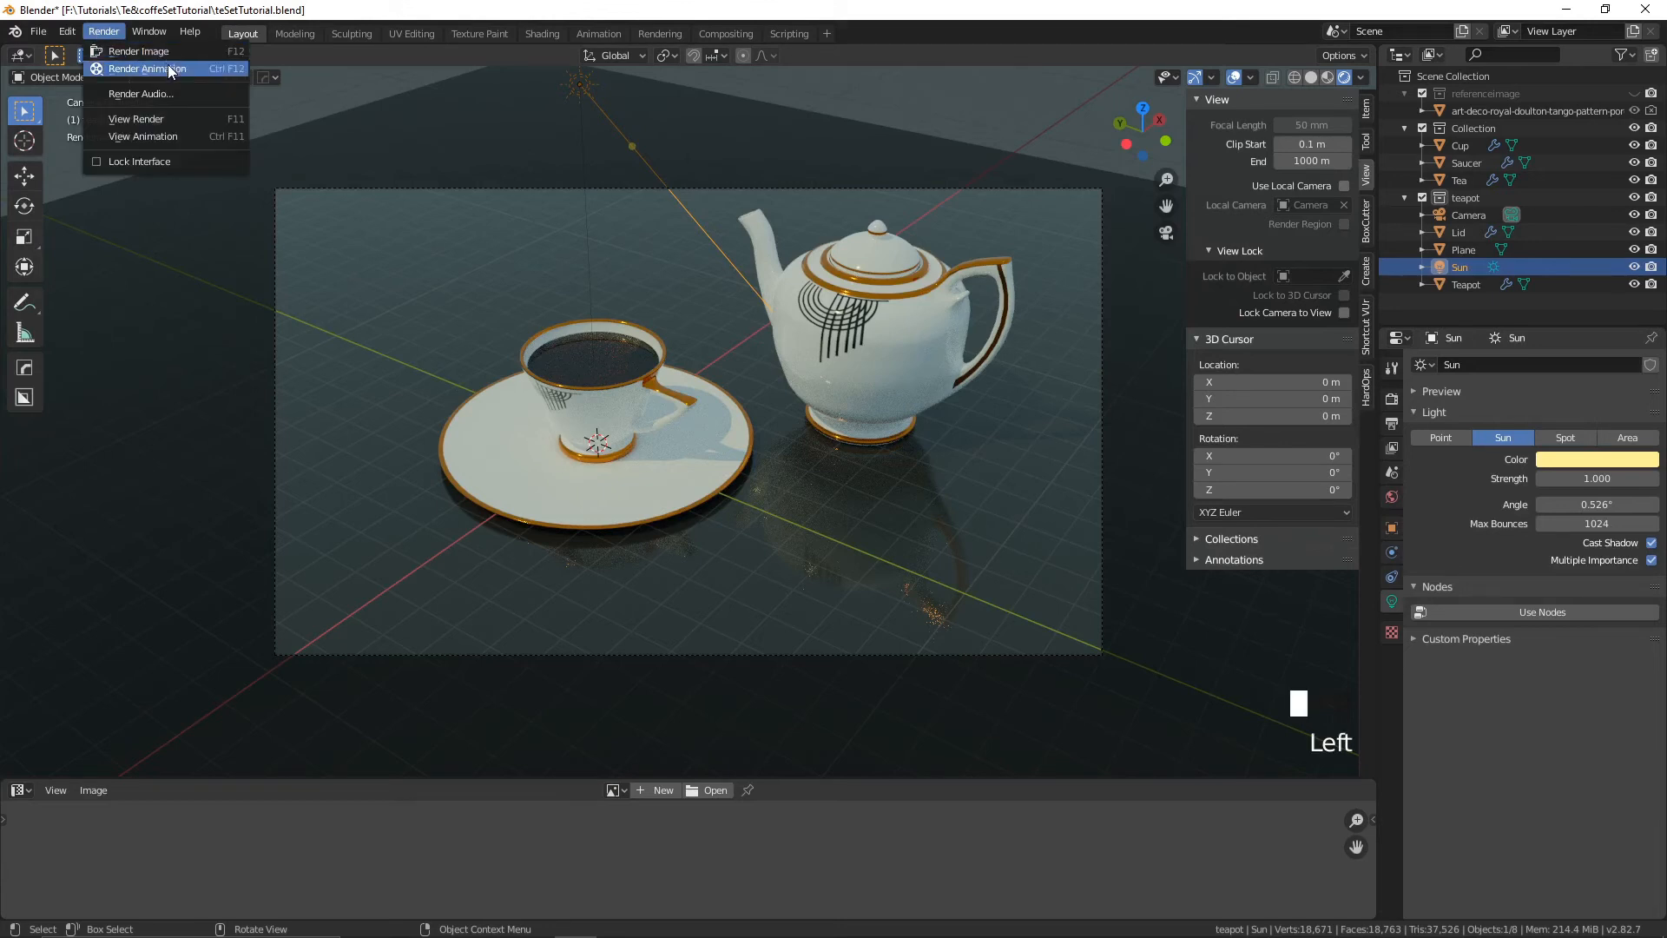
click(174, 52)
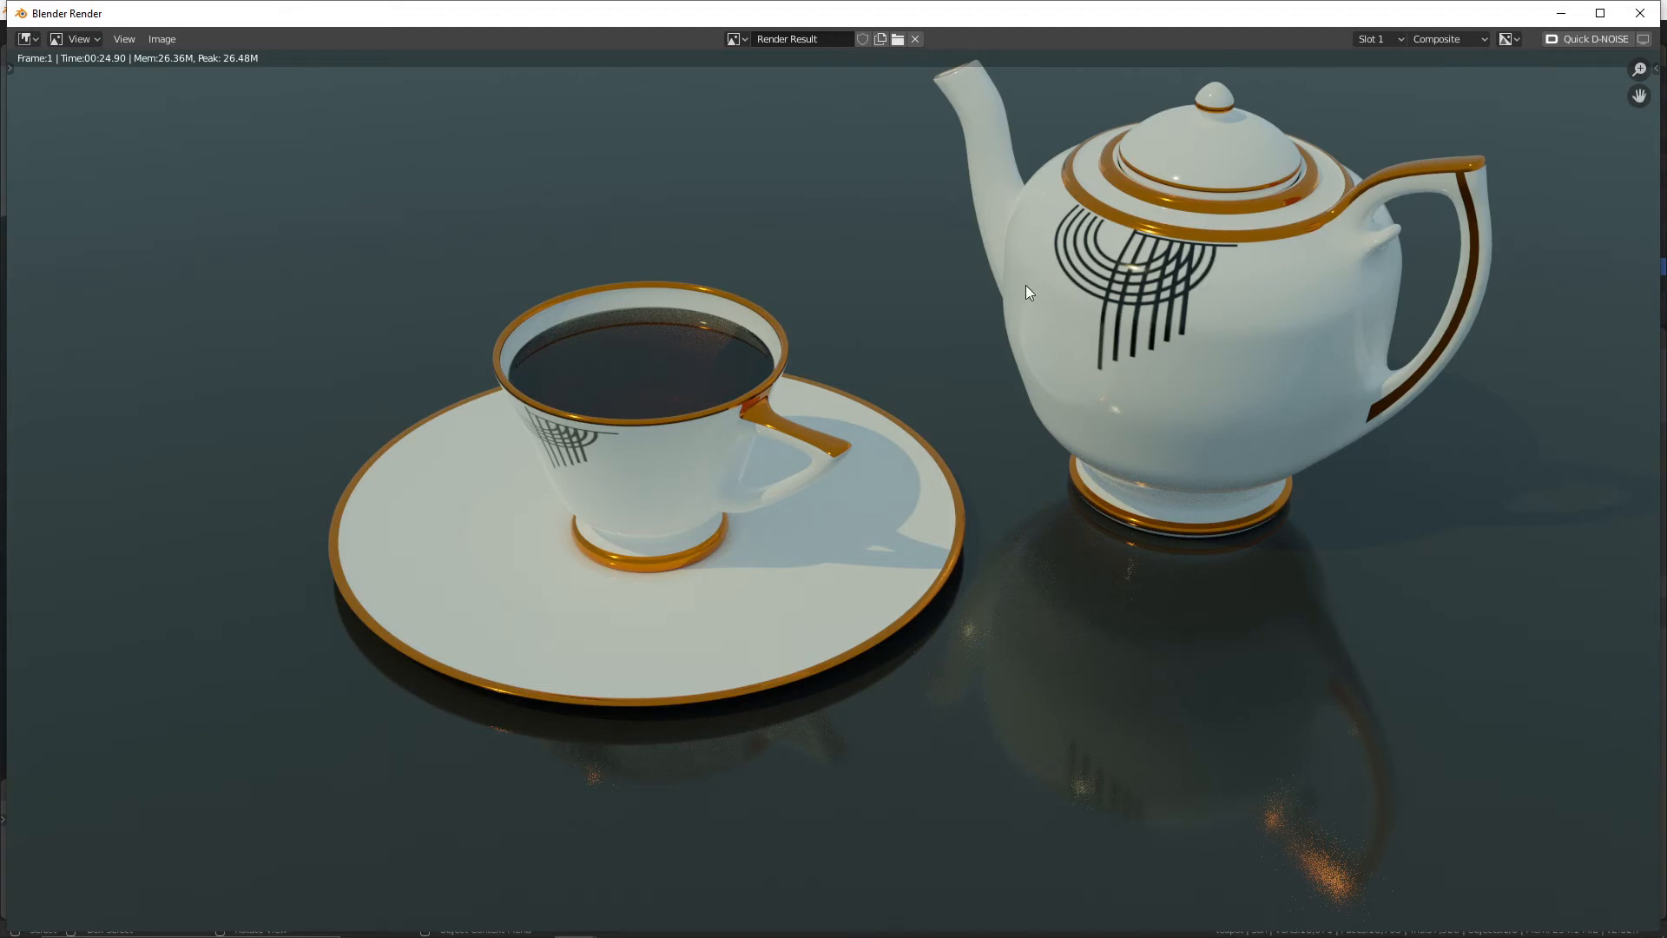
click(1585, 39)
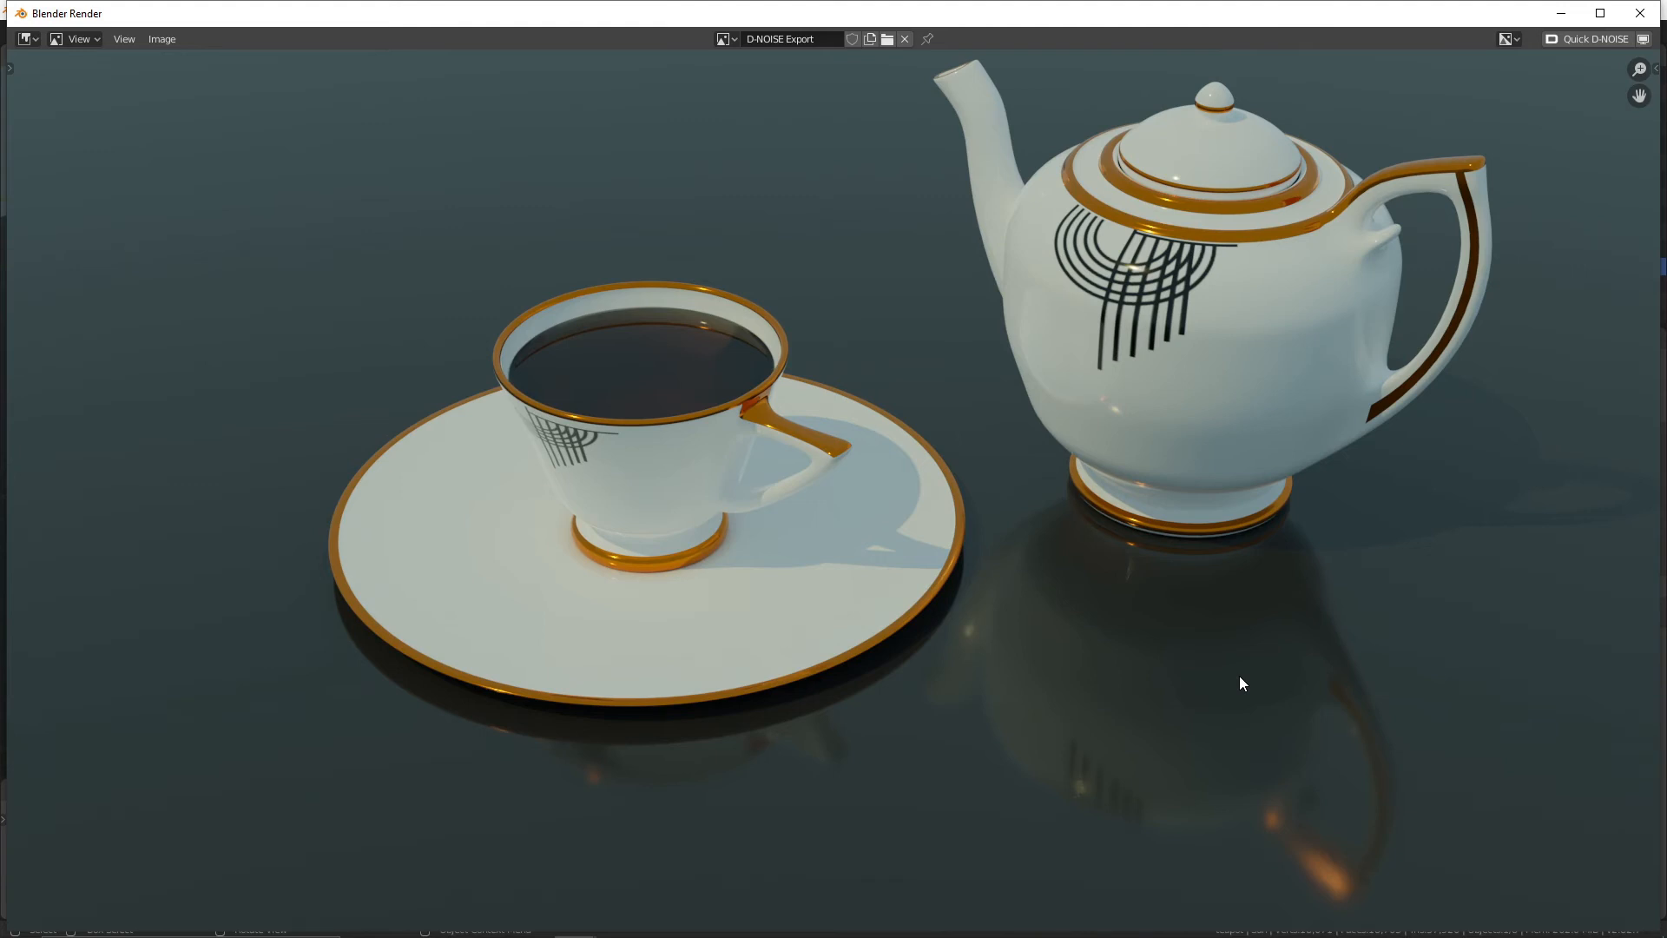
click(1649, 22)
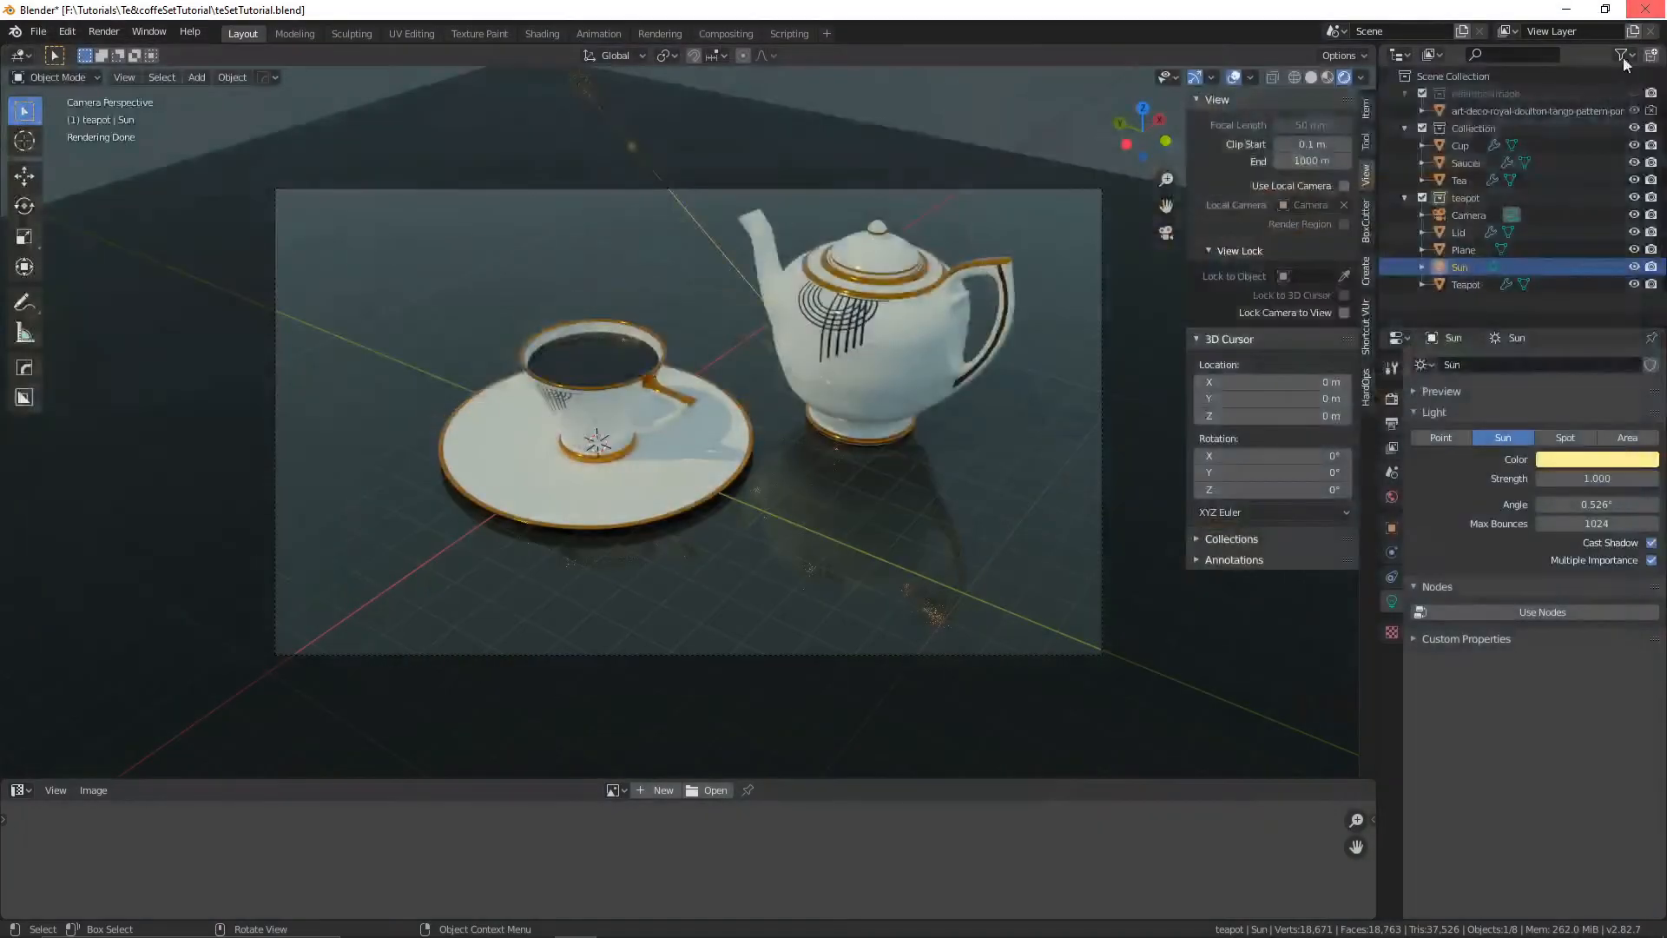
- Set the Cycles render samples to 512
click(1392, 399)
click(1600, 481)
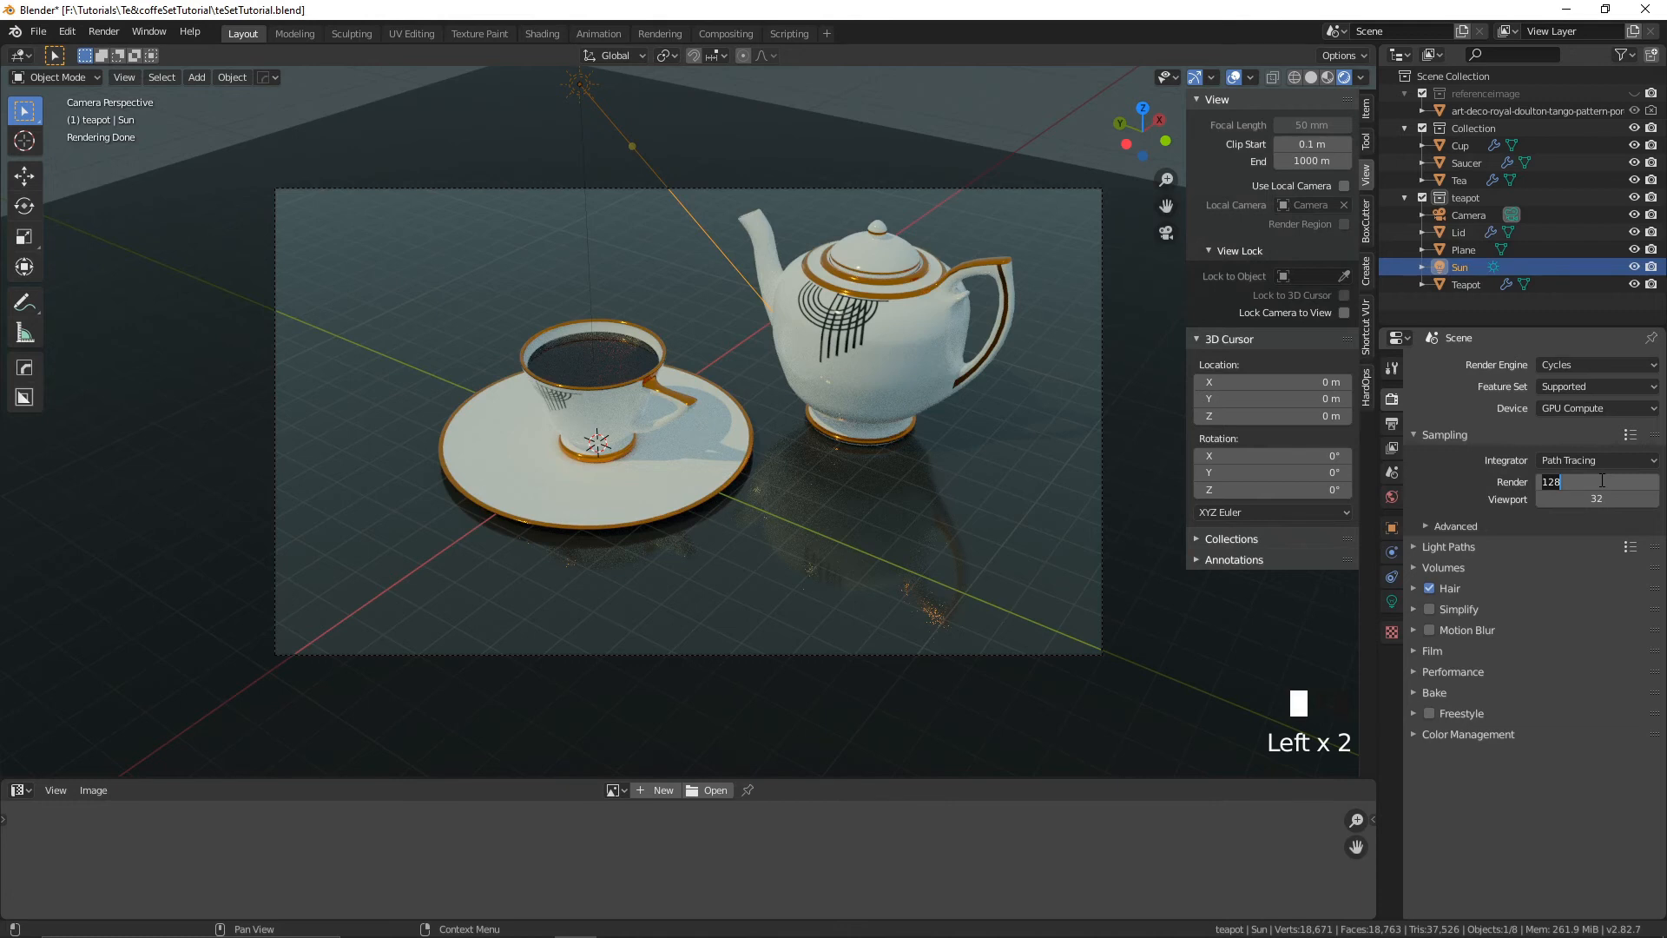
text(5)
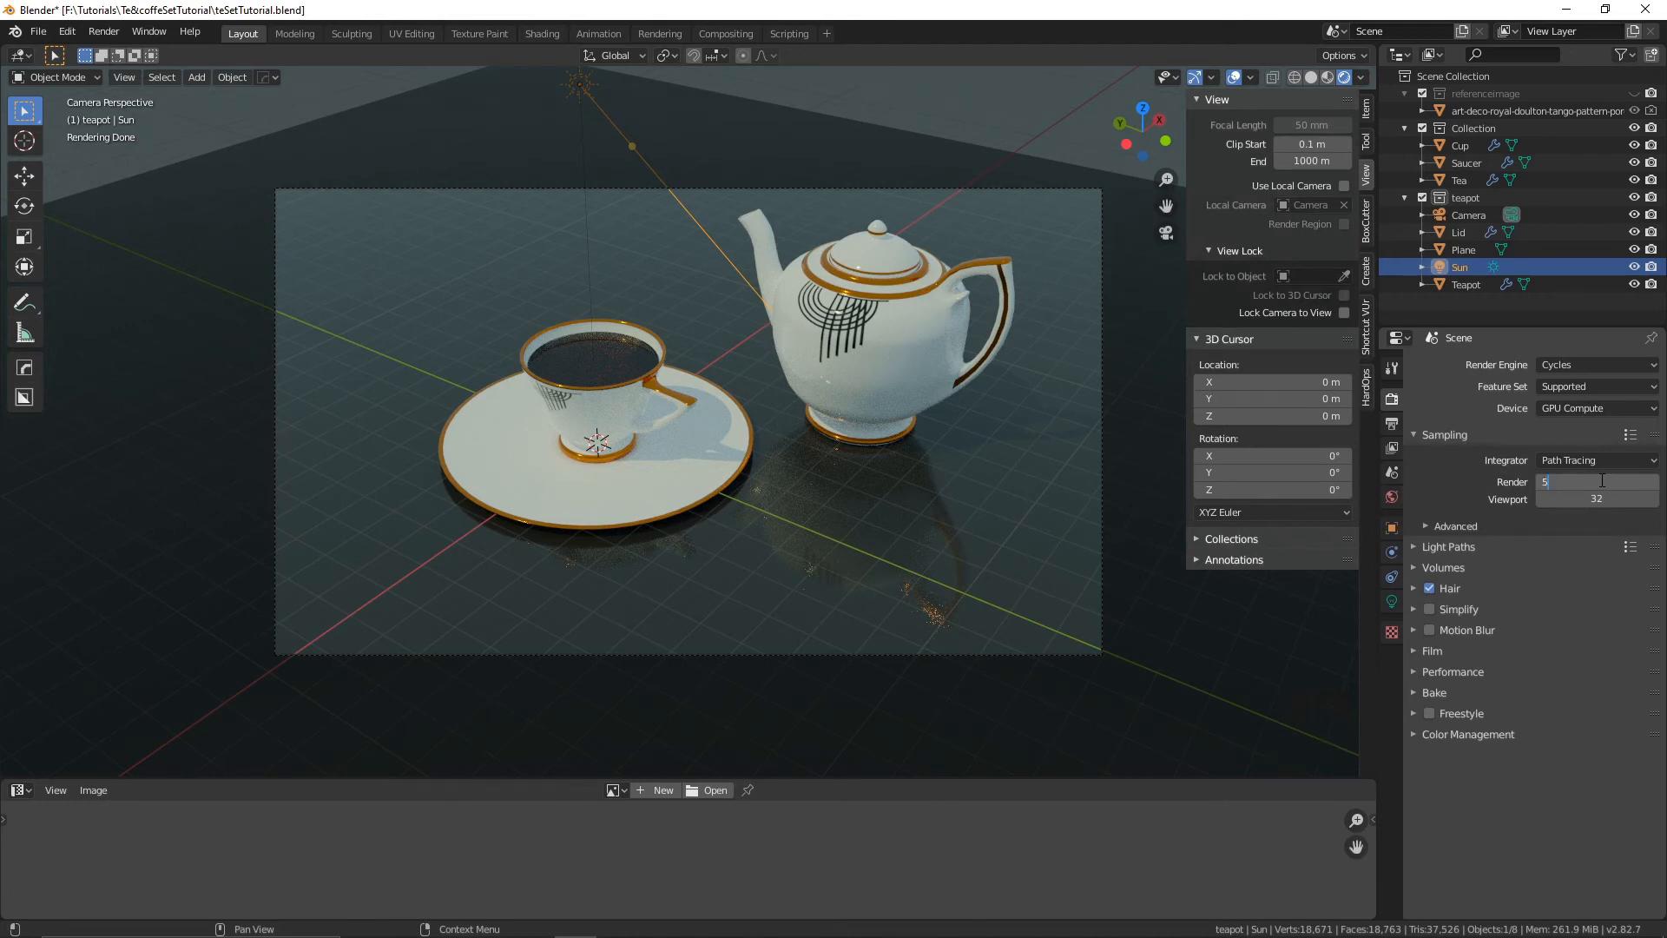
key(Return)
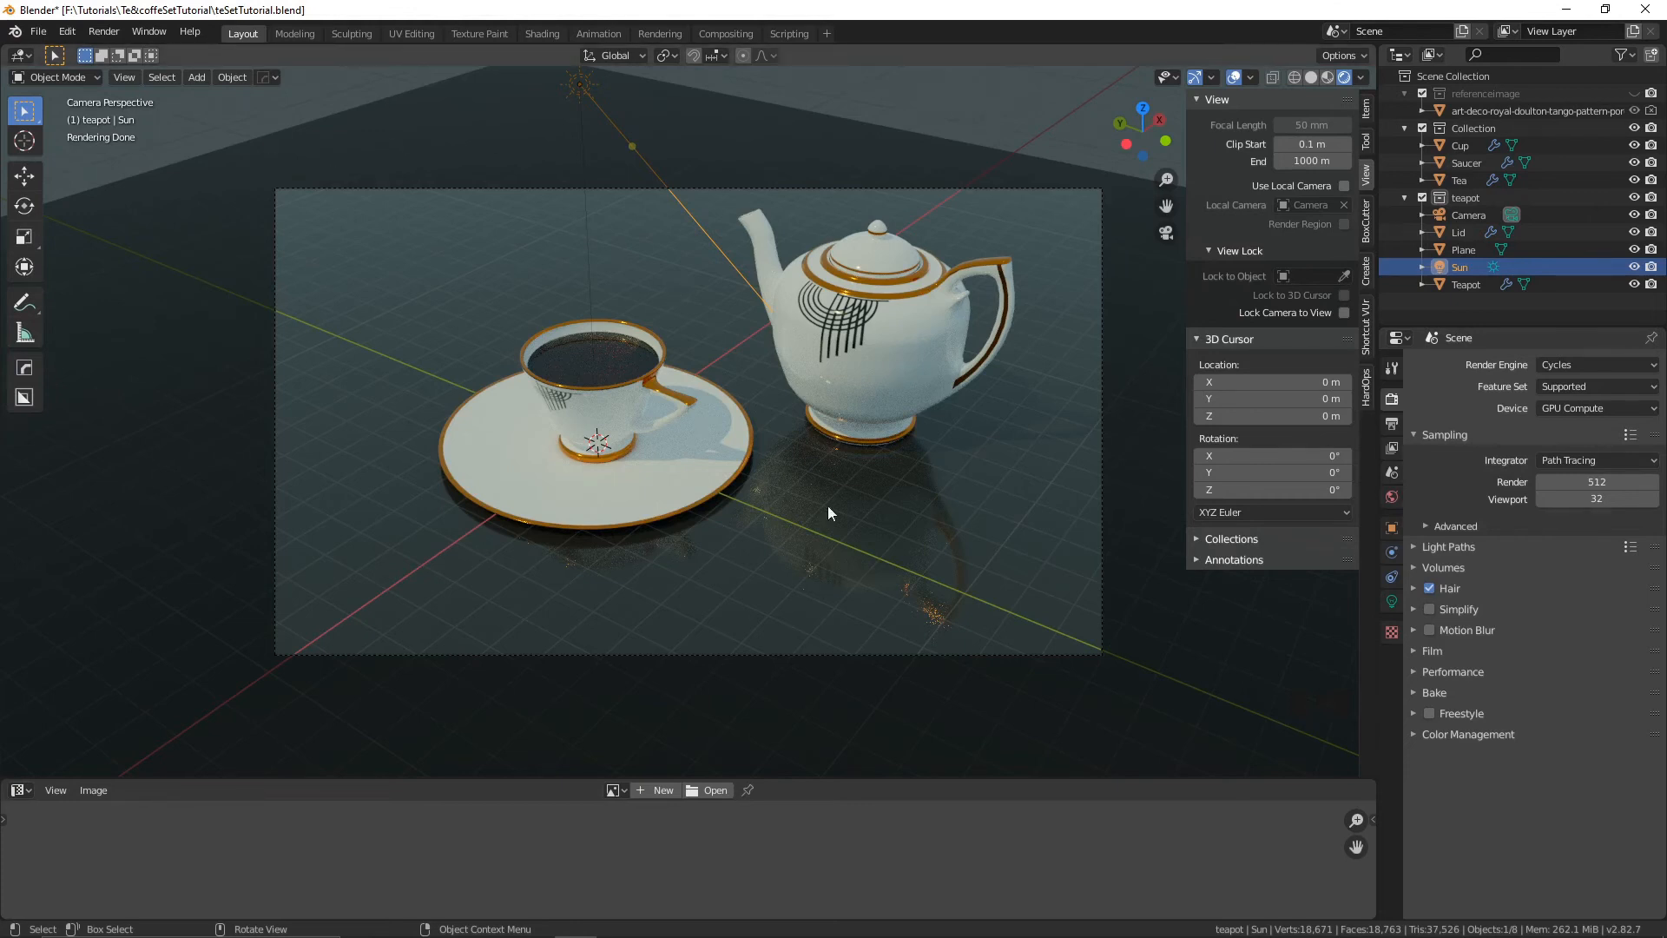
- Render the camera shot again at the higher sample count, check the image saving options, and close the render window
click(107, 32)
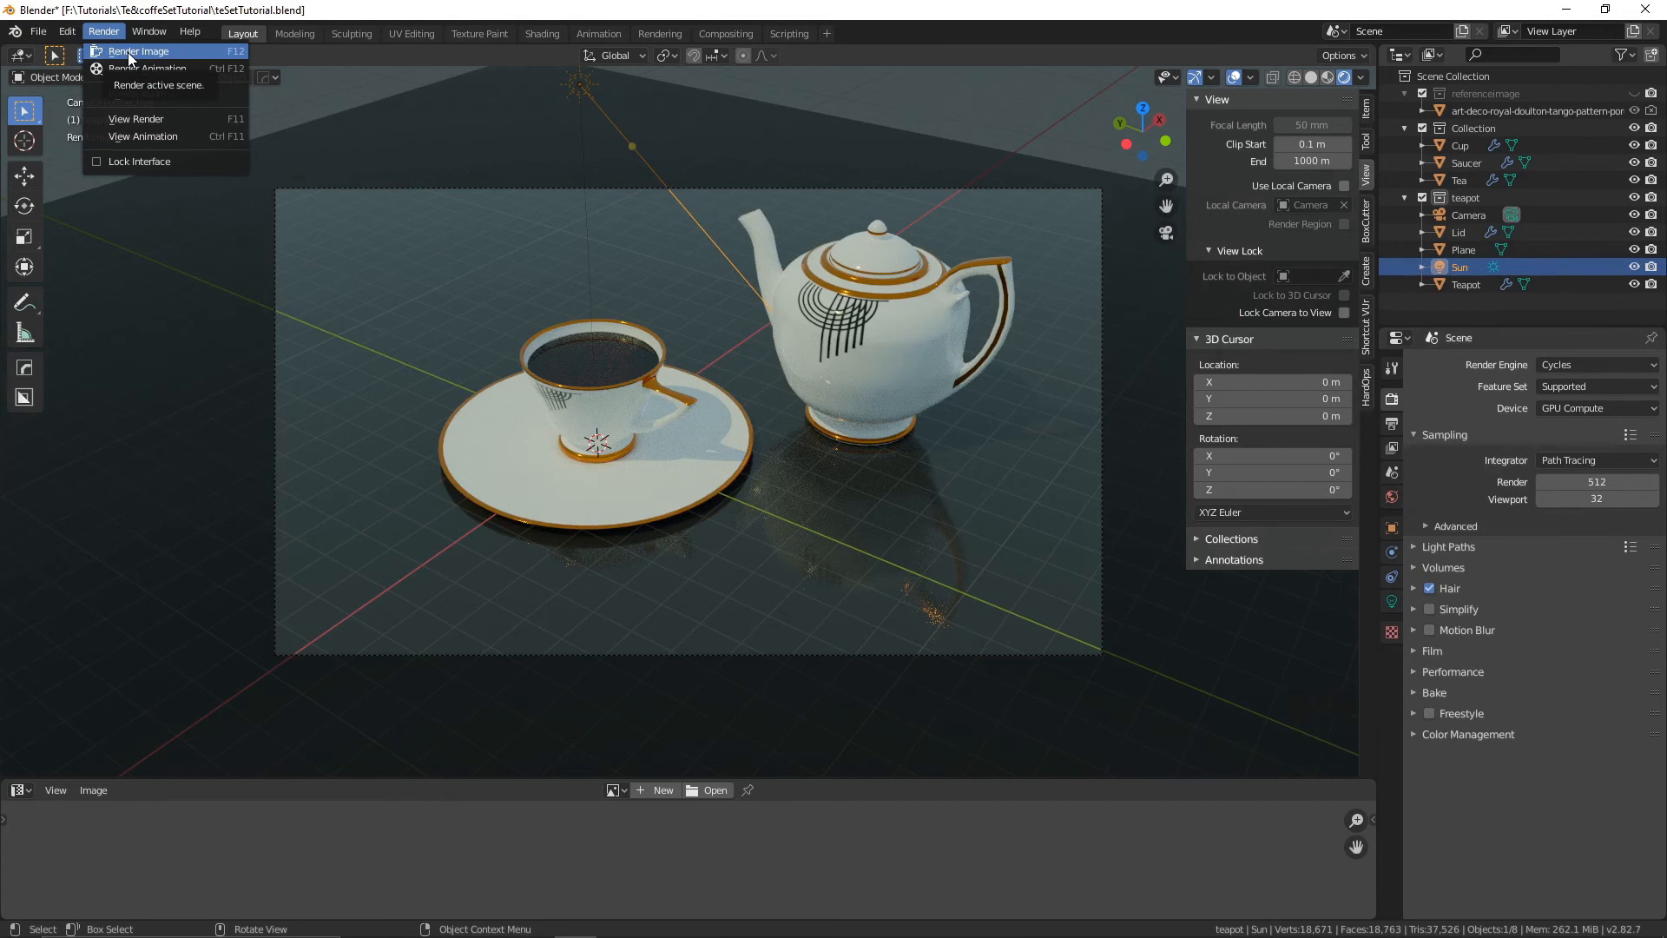
click(128, 53)
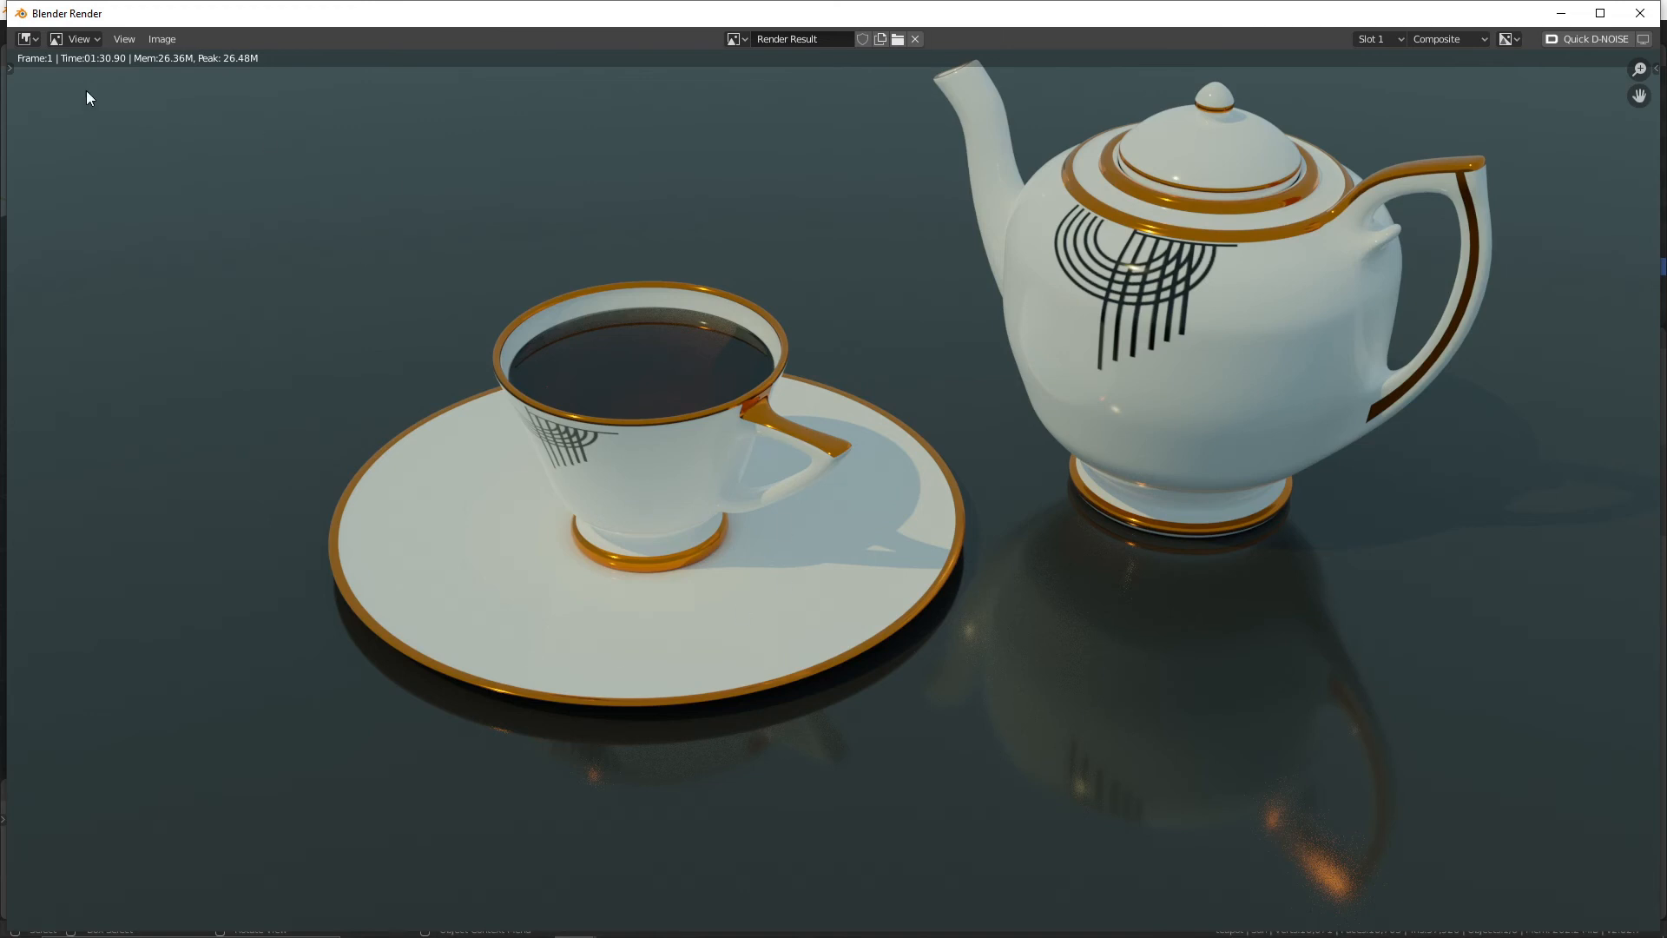
click(164, 40)
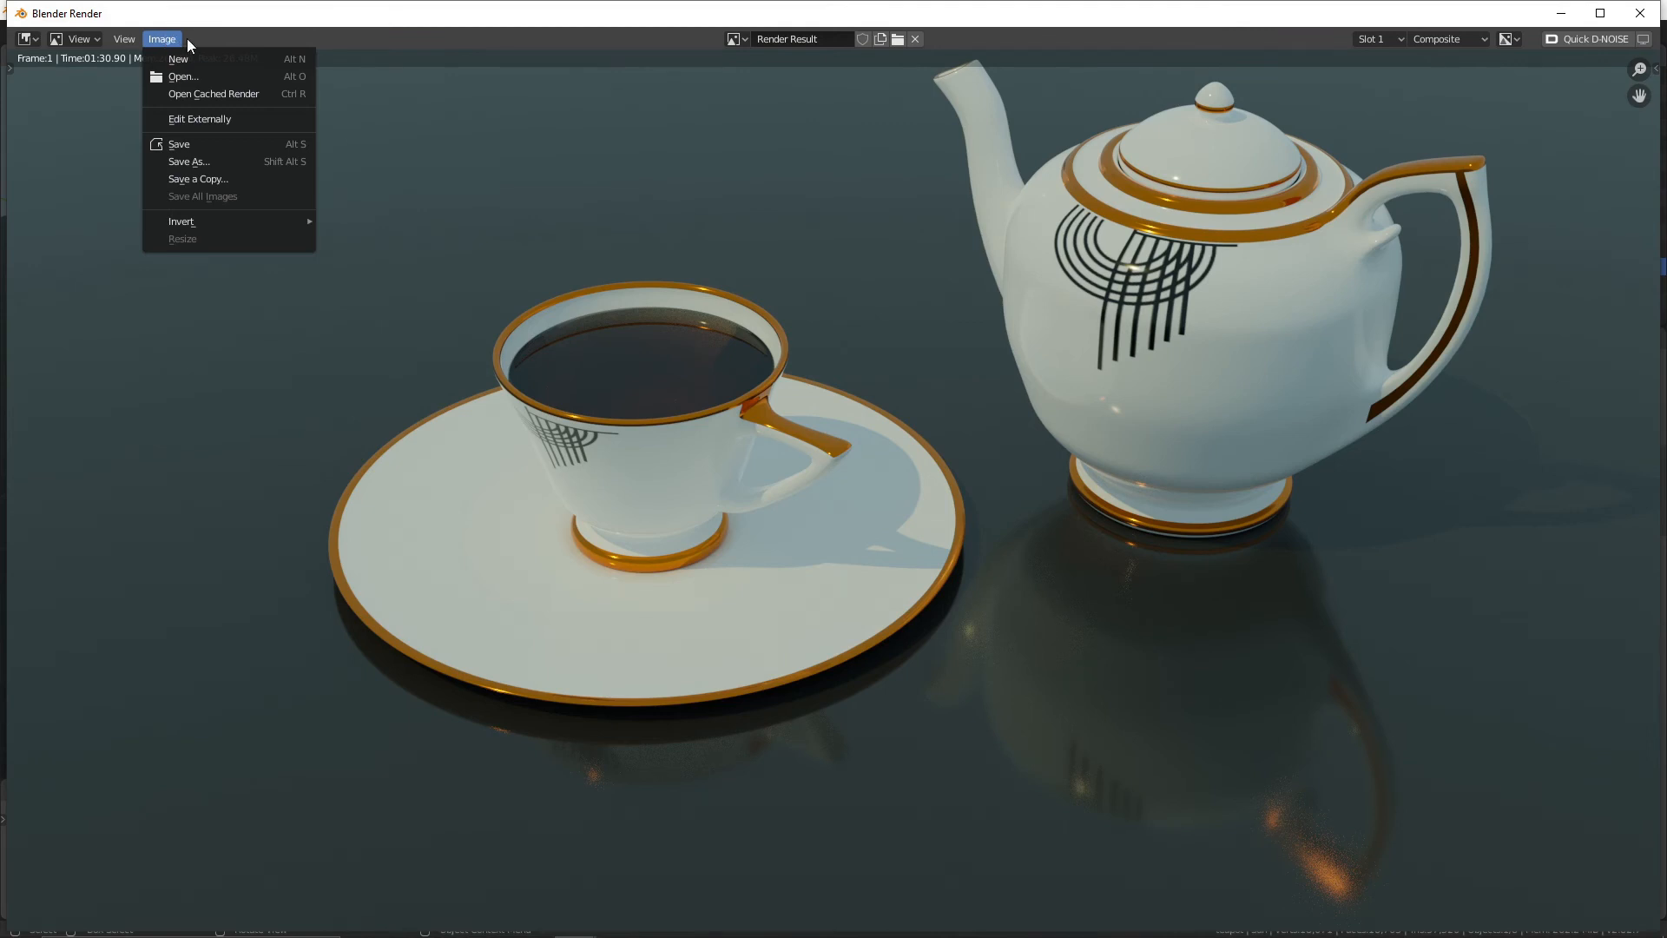
click(164, 39)
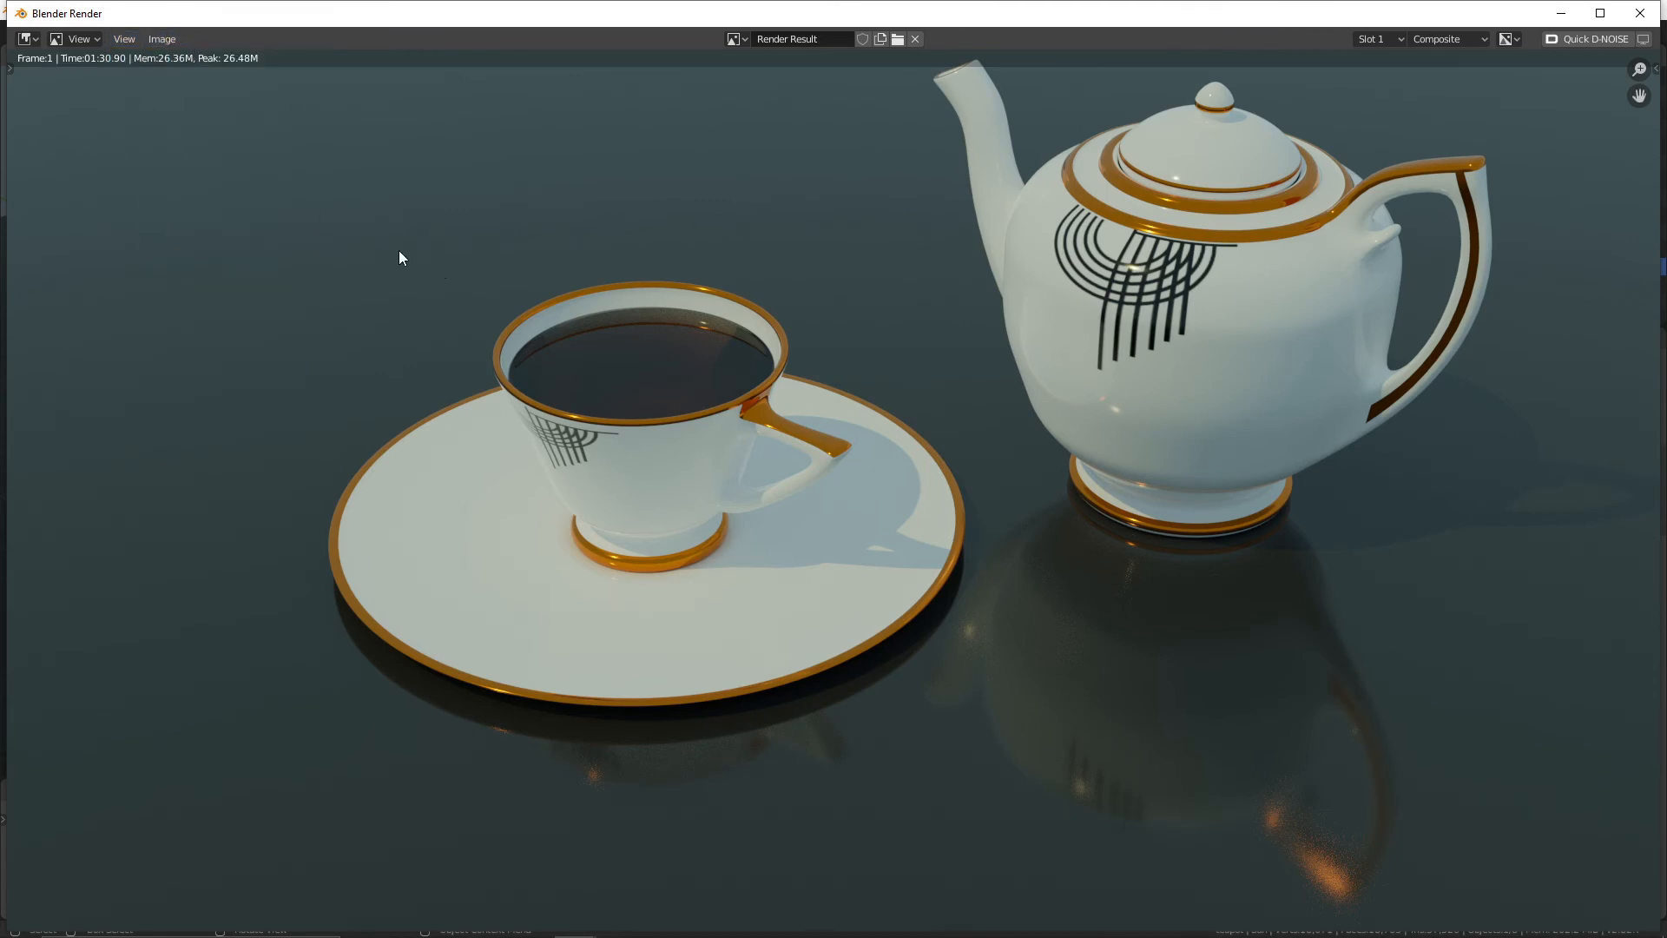
click(1630, 16)
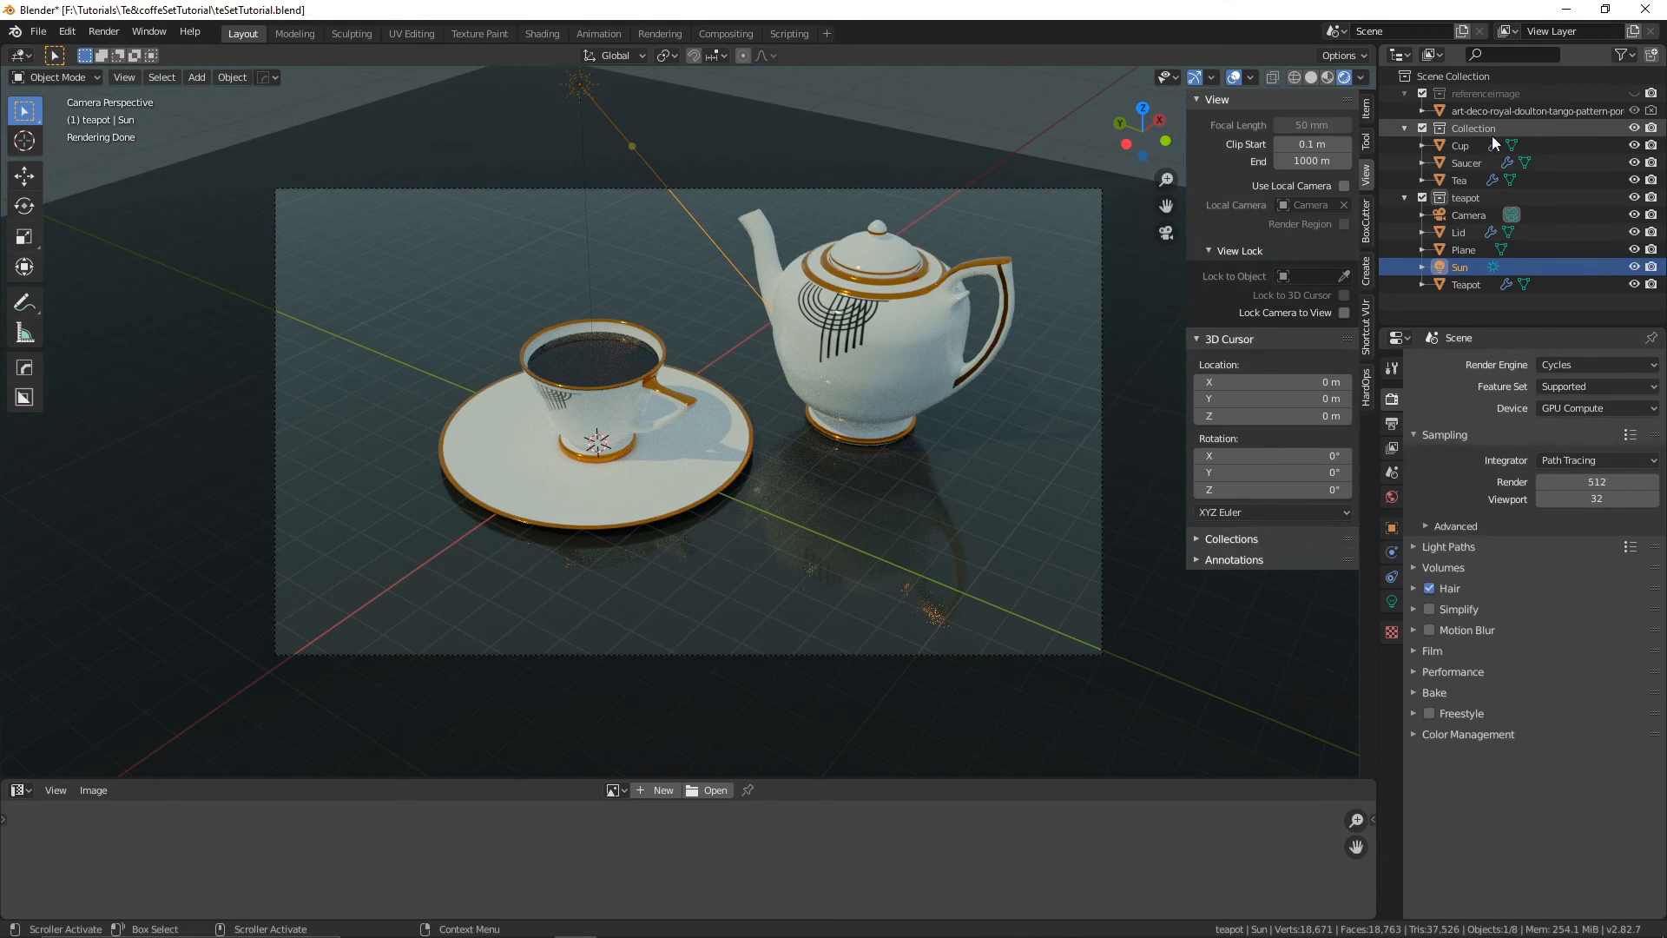
- Duplicate the cup, saucer and tea together and move the copies 7.59 m in X and 3.33 m in Y, behind the originals
click(1461, 148)
shift+click(1467, 177)
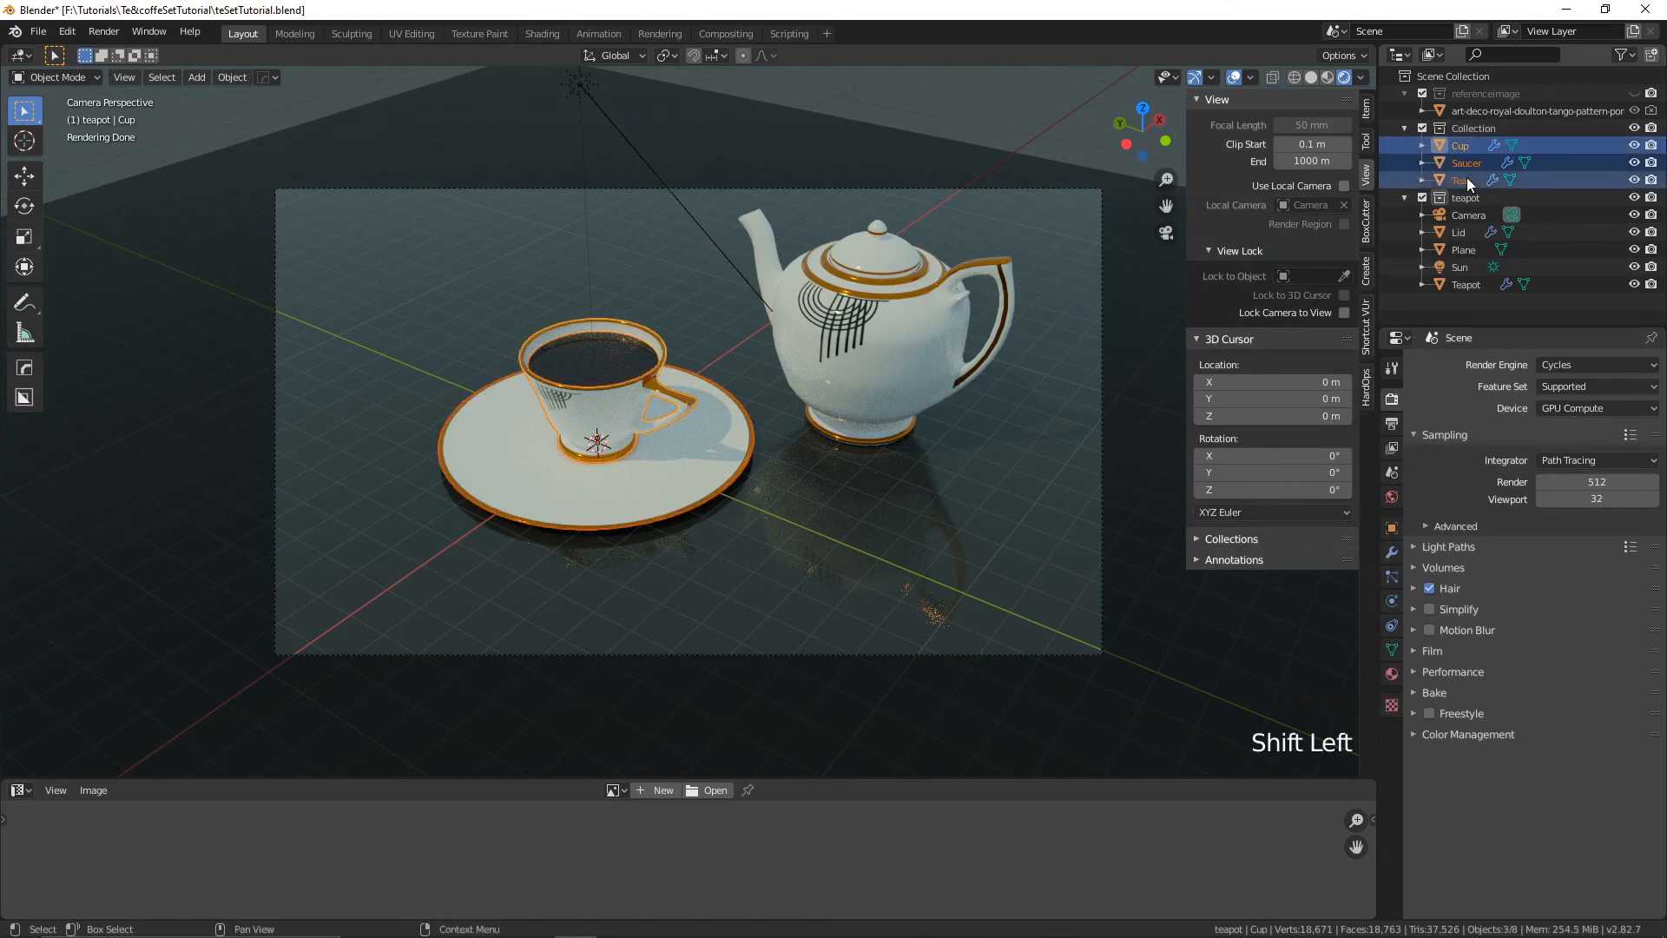
key(shift+d)
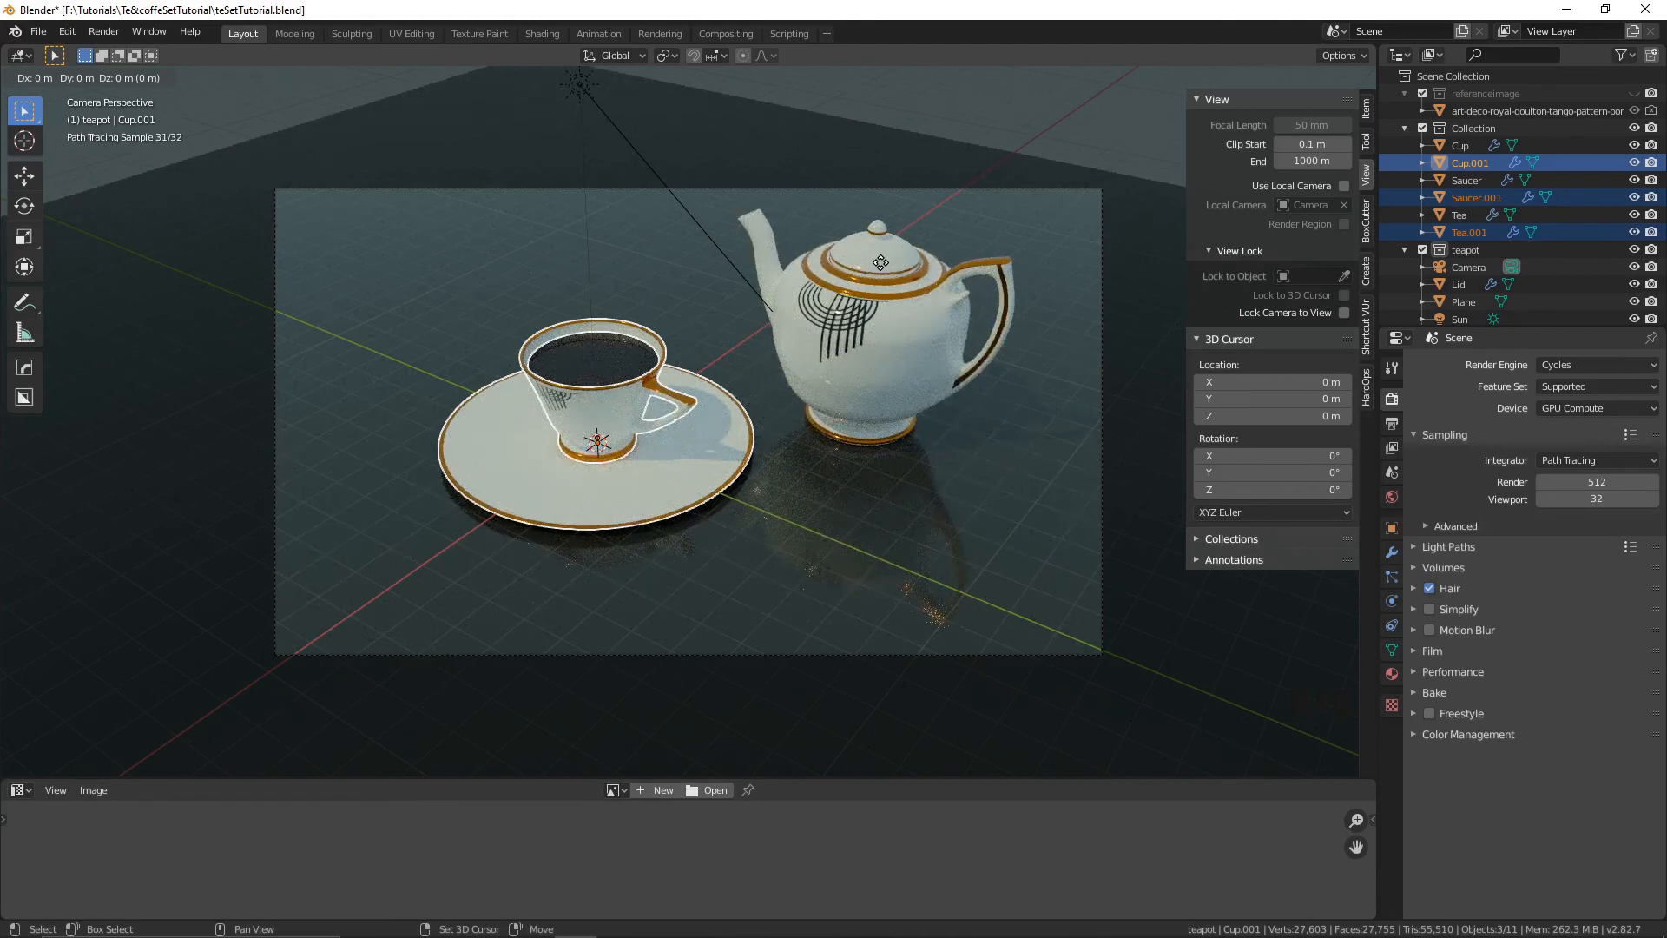
key(shift+z)
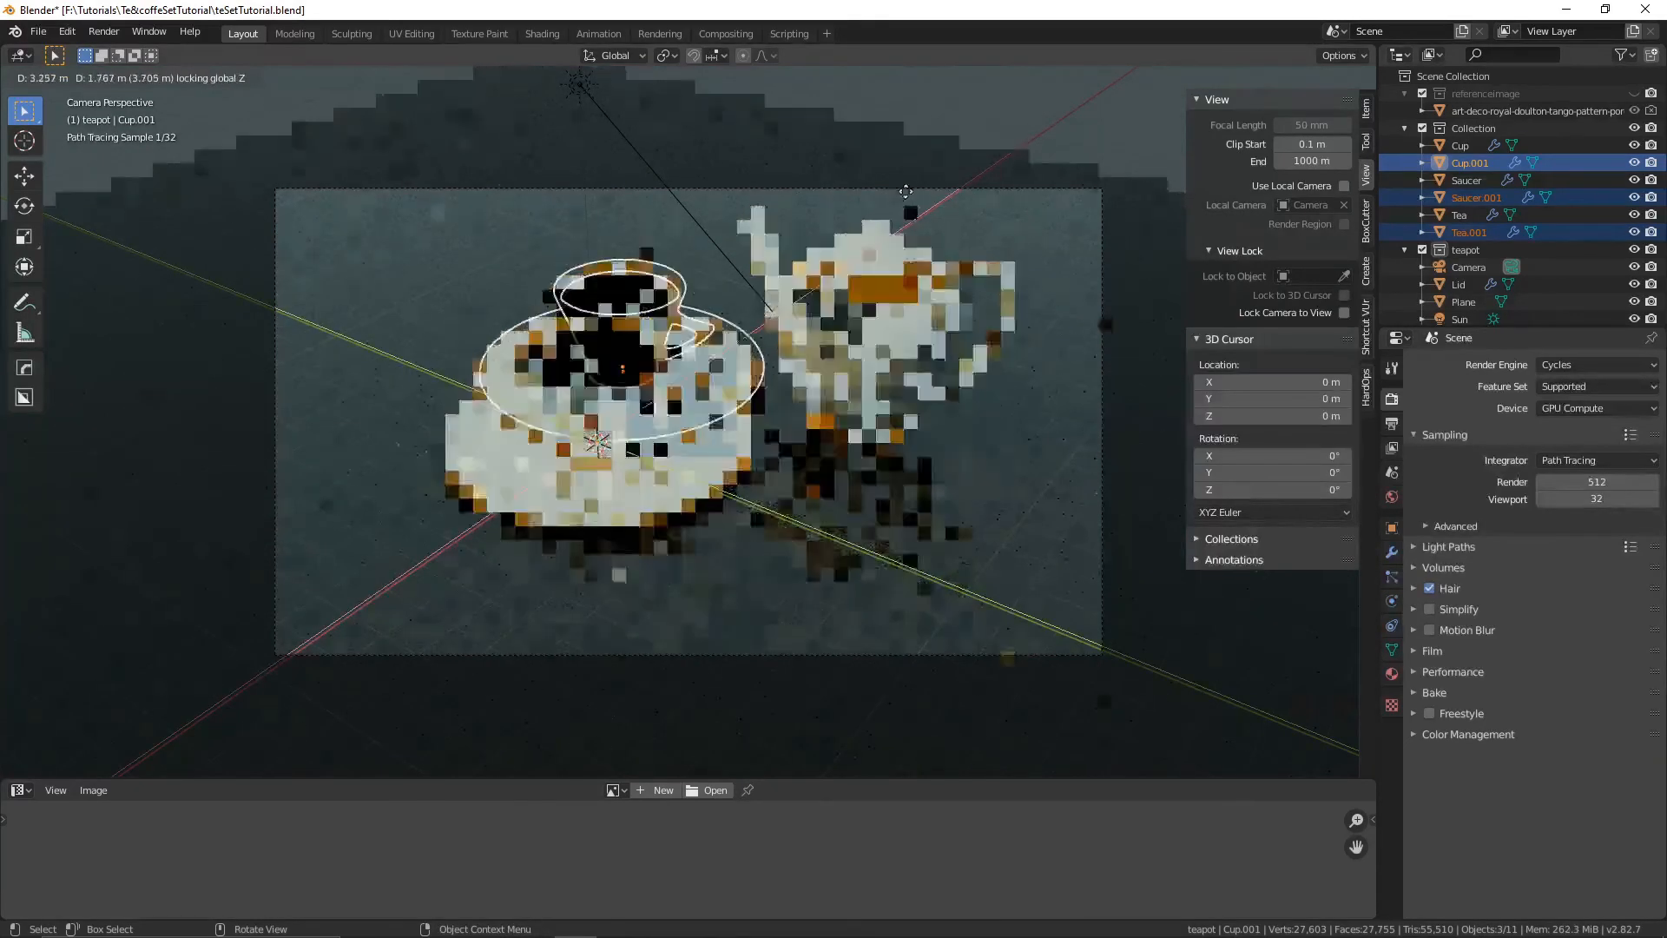
click(952, 122)
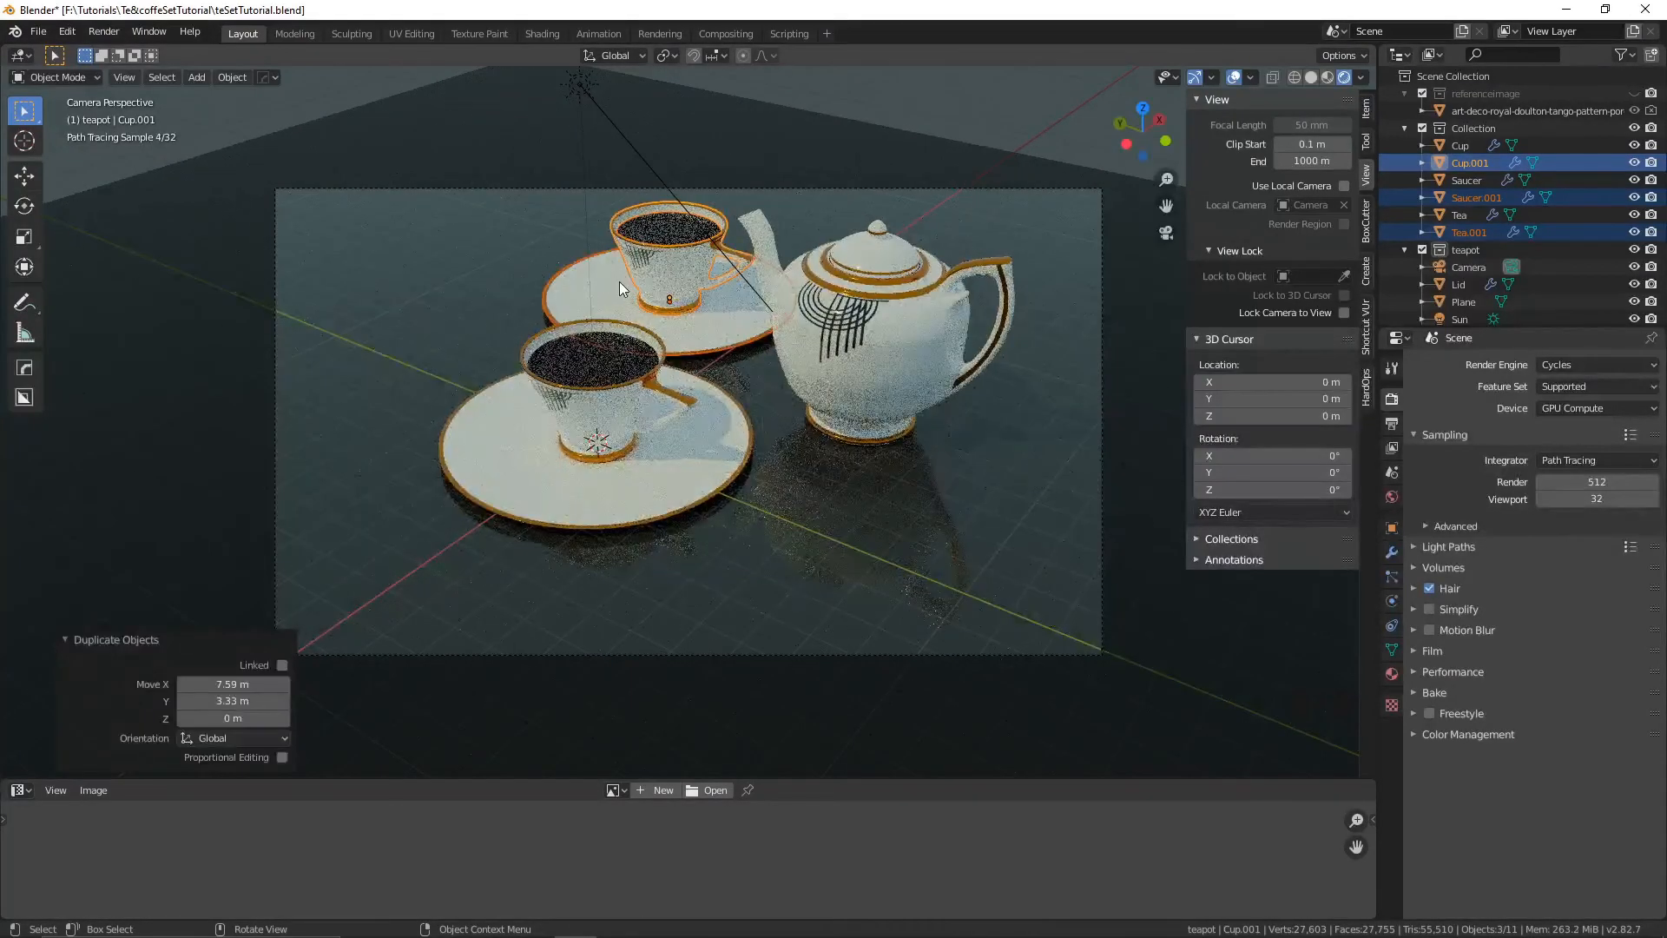
- Rotate the duplicated cup, saucer and tea 43.4° about the global Z axis
middle_drag(633, 318, 703, 412)
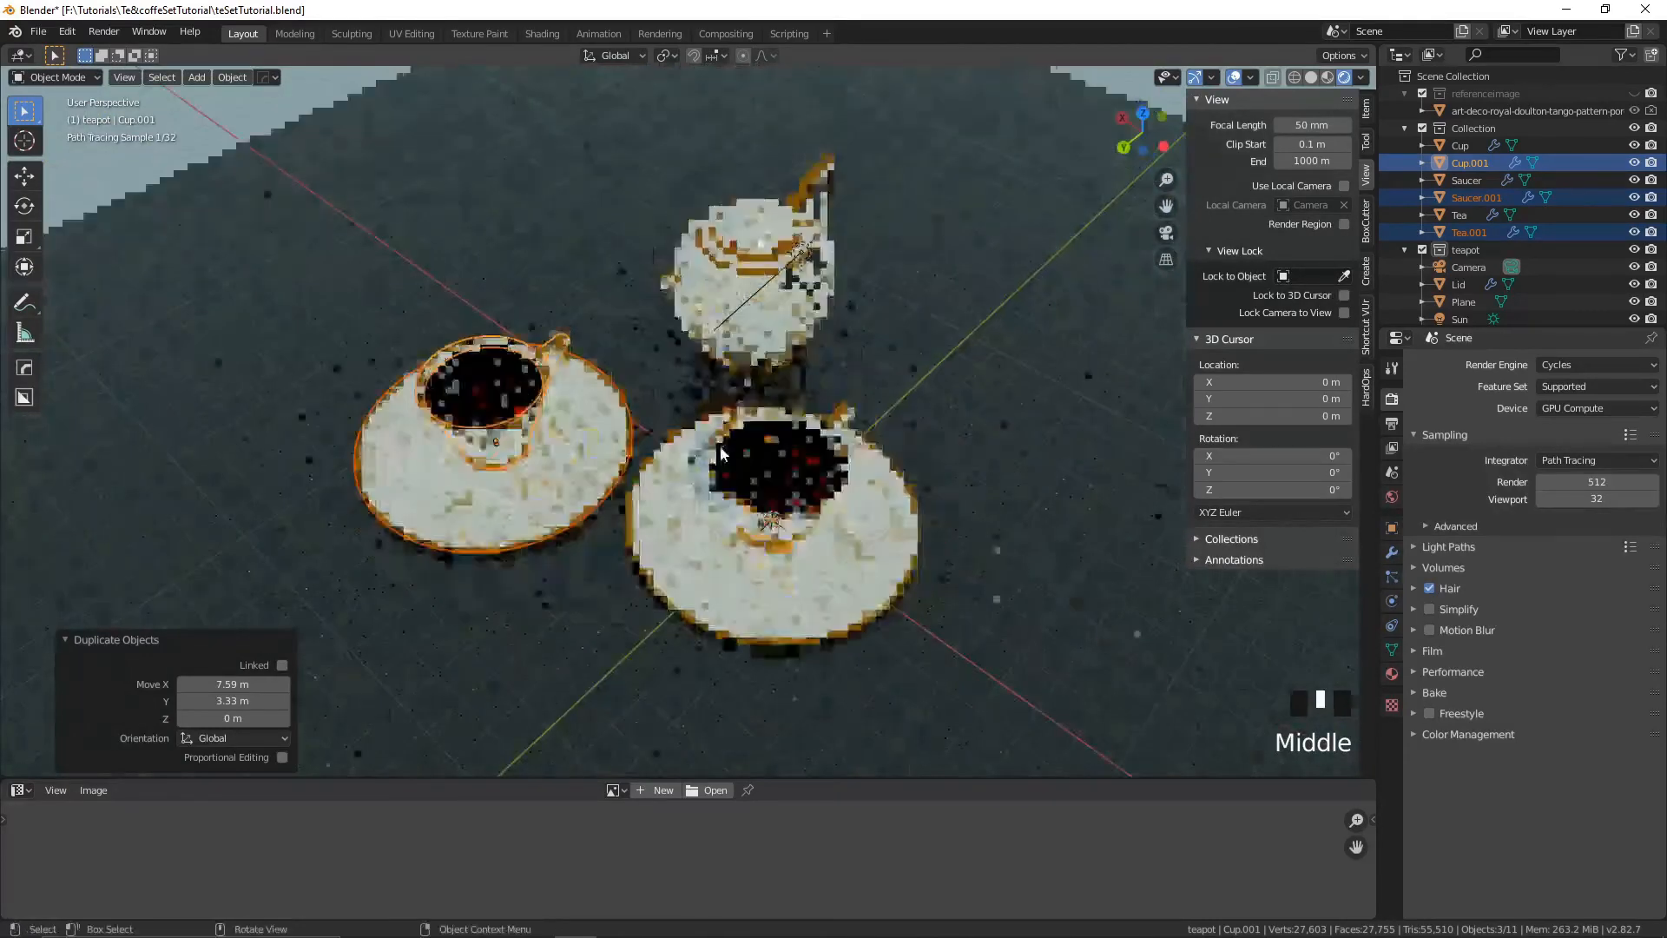
middle_drag(717, 303, 628, 313)
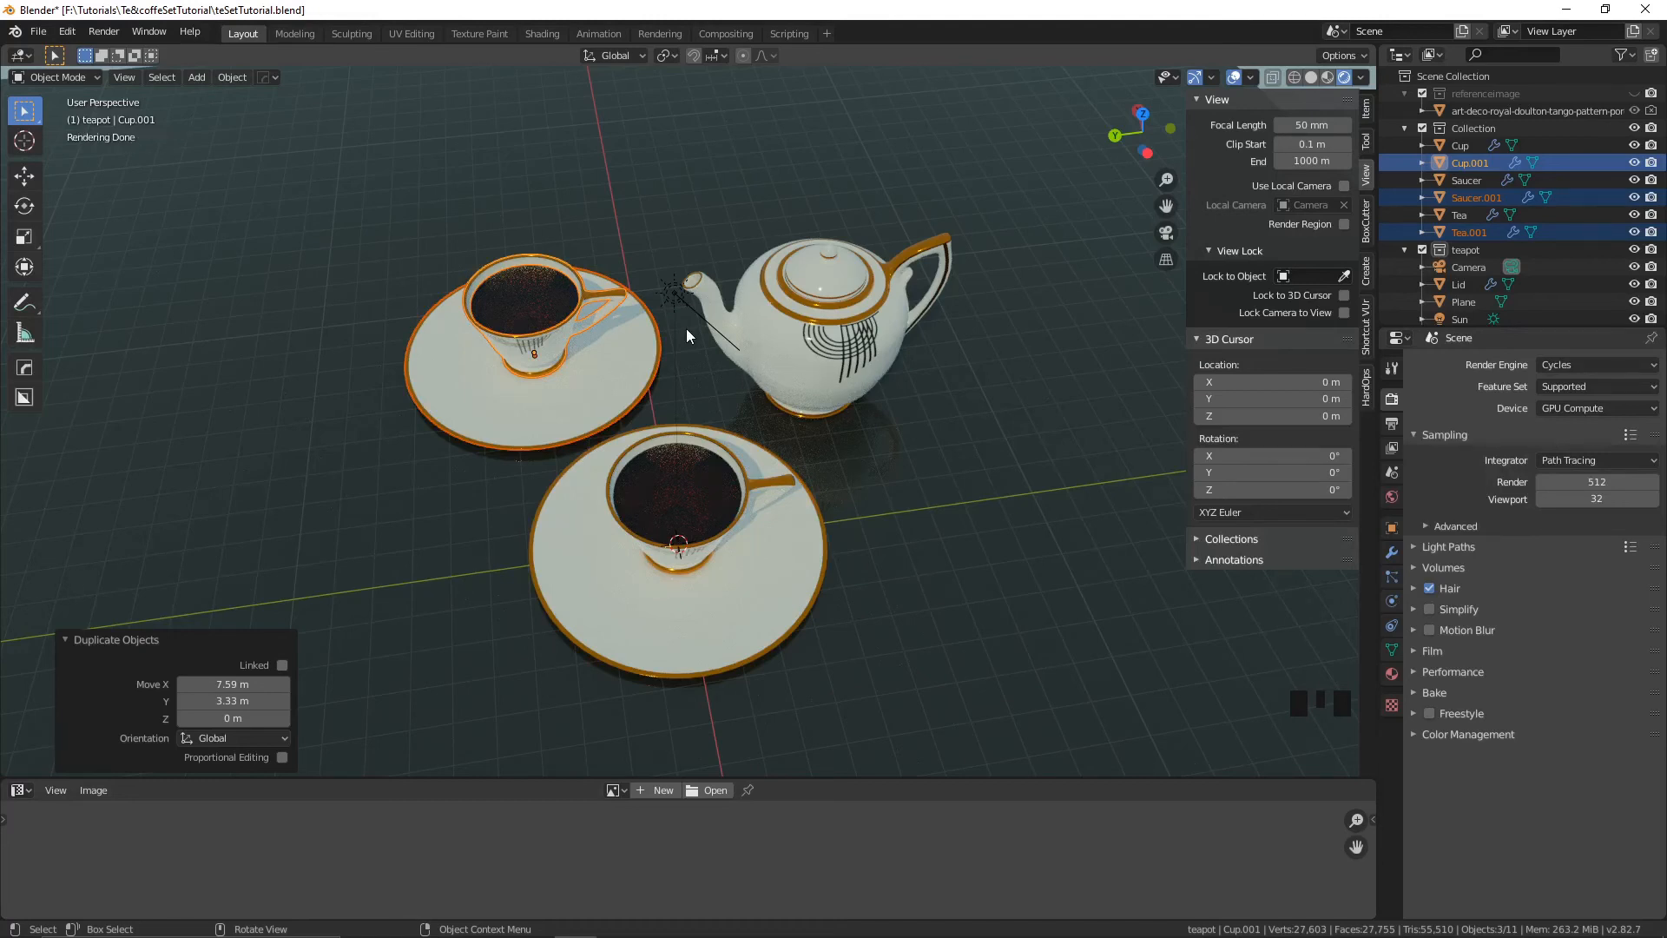
key(r)
key(z)
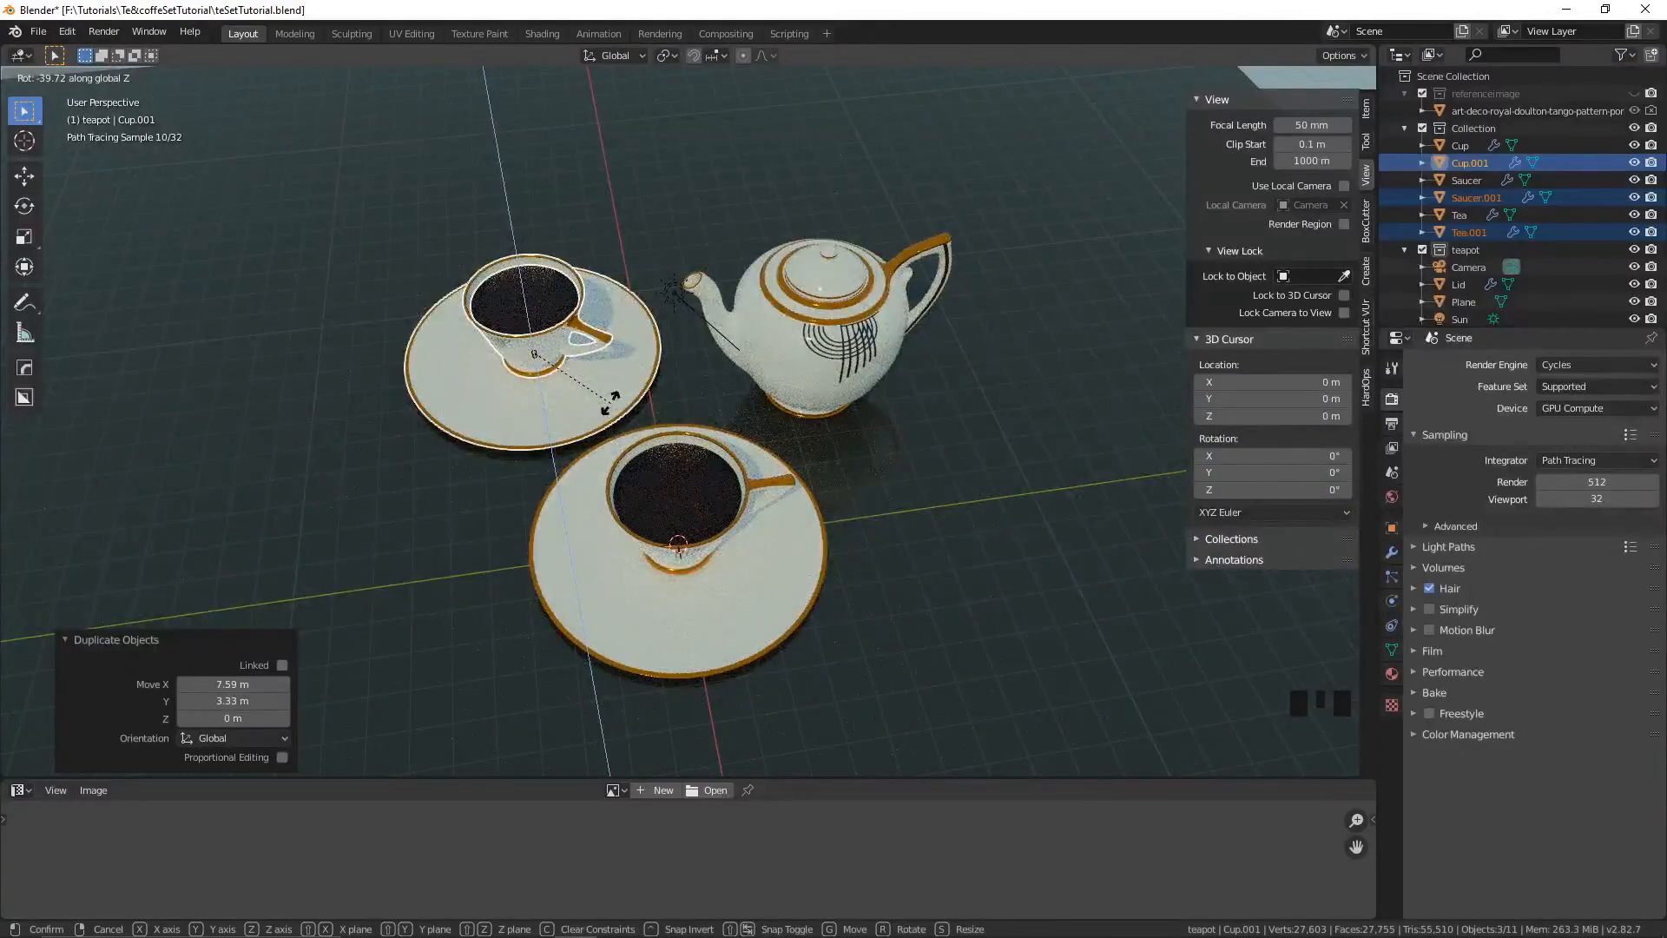
click(654, 214)
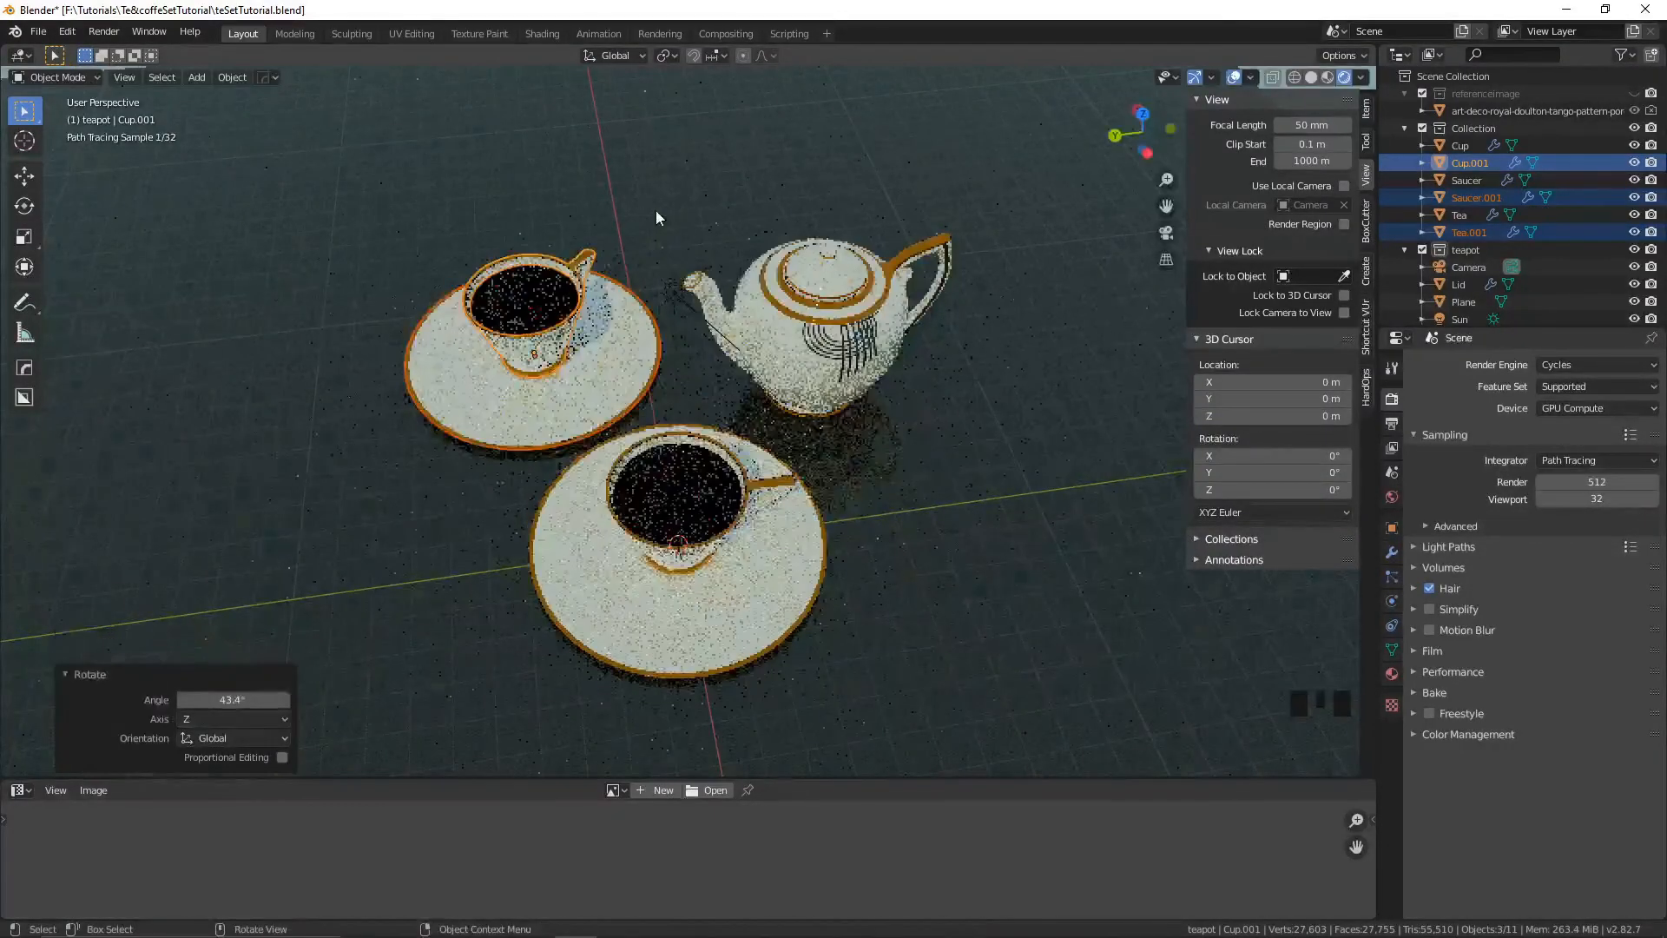
- In the camera view, move the duplicated cup, saucer and tea -0.44 m in X and 0.828 m in Y, keeping their height
key(KP_0)
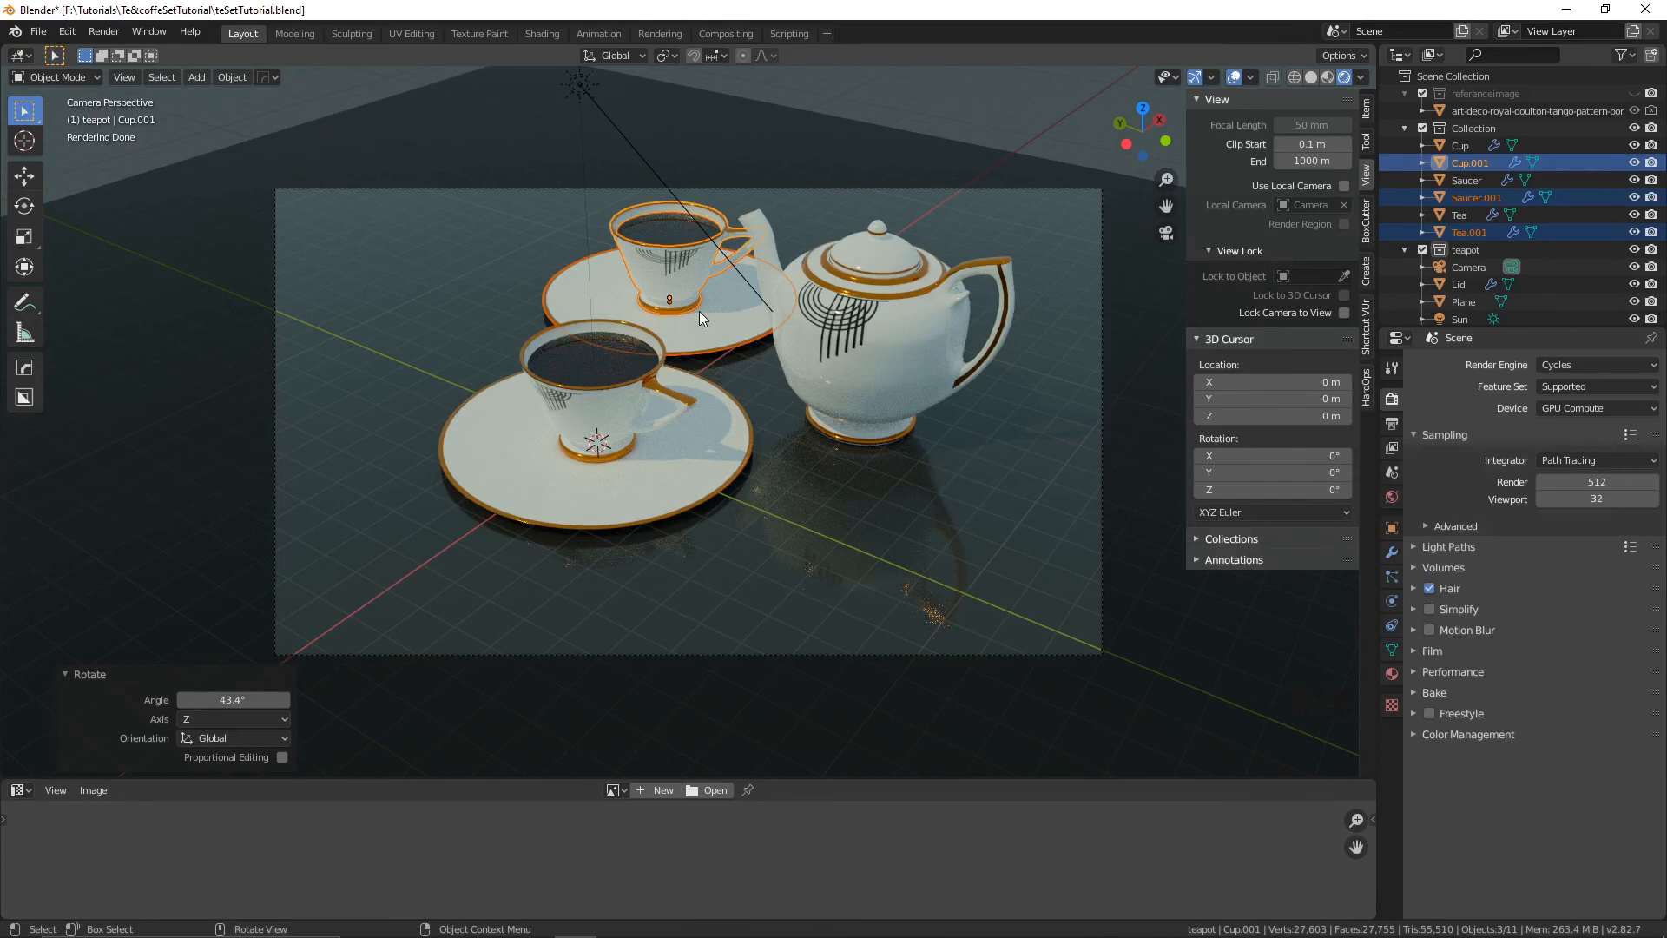
key(g)
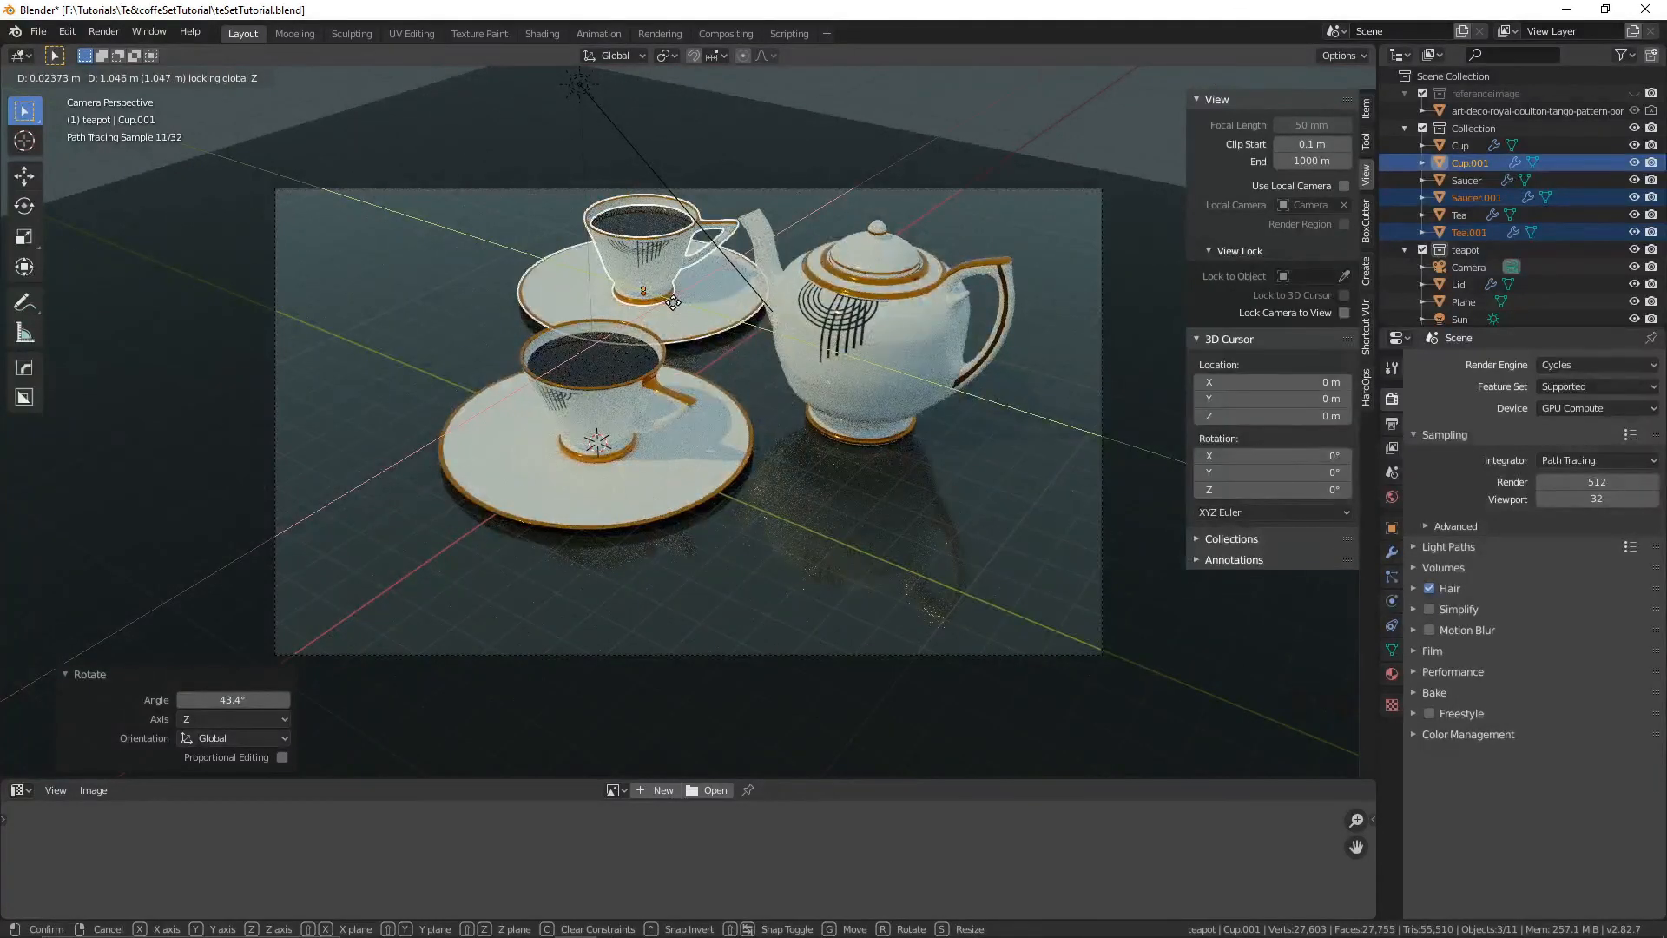
click(670, 308)
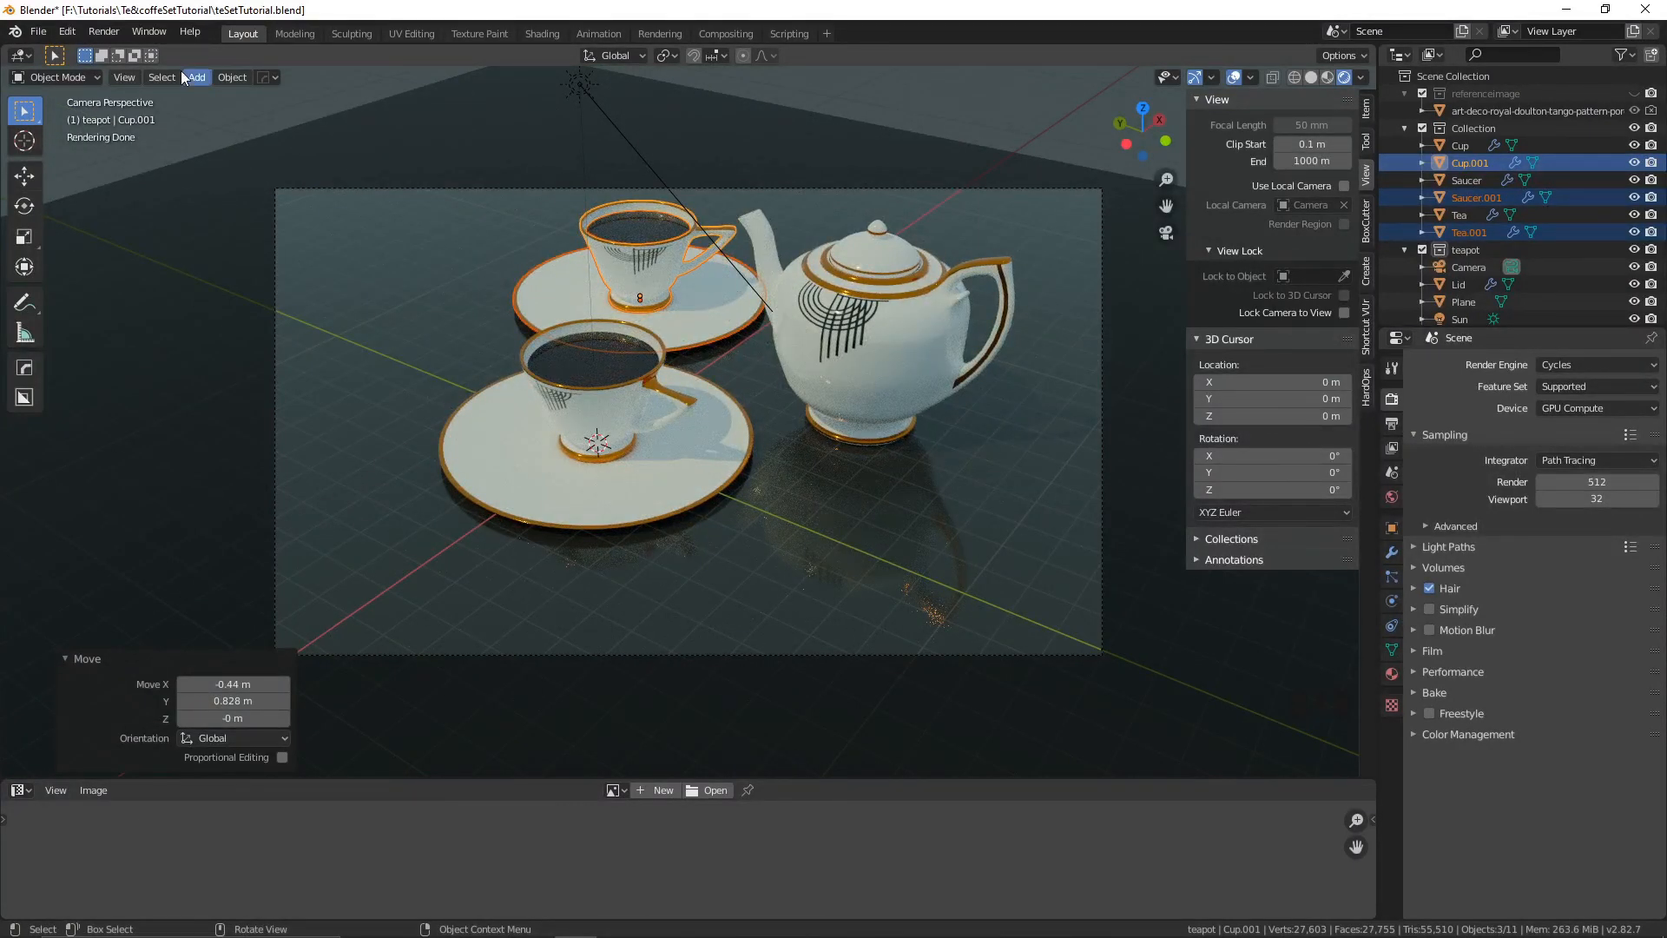
- Render the camera image of the teapot with both cups and saucers
click(102, 31)
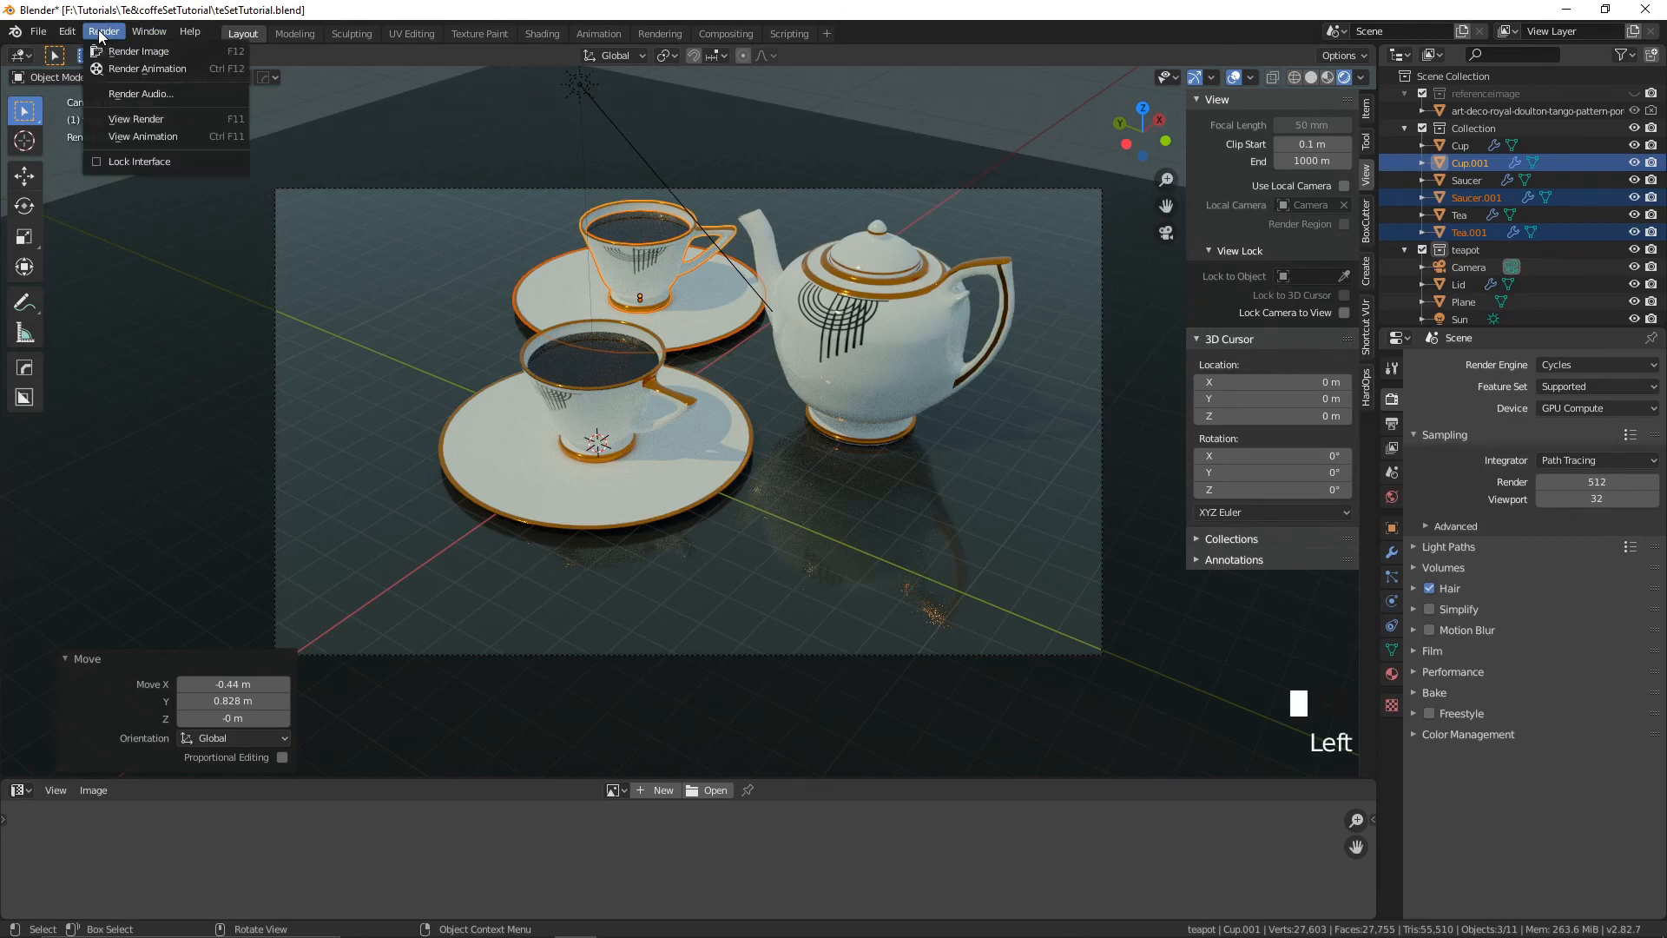
click(143, 52)
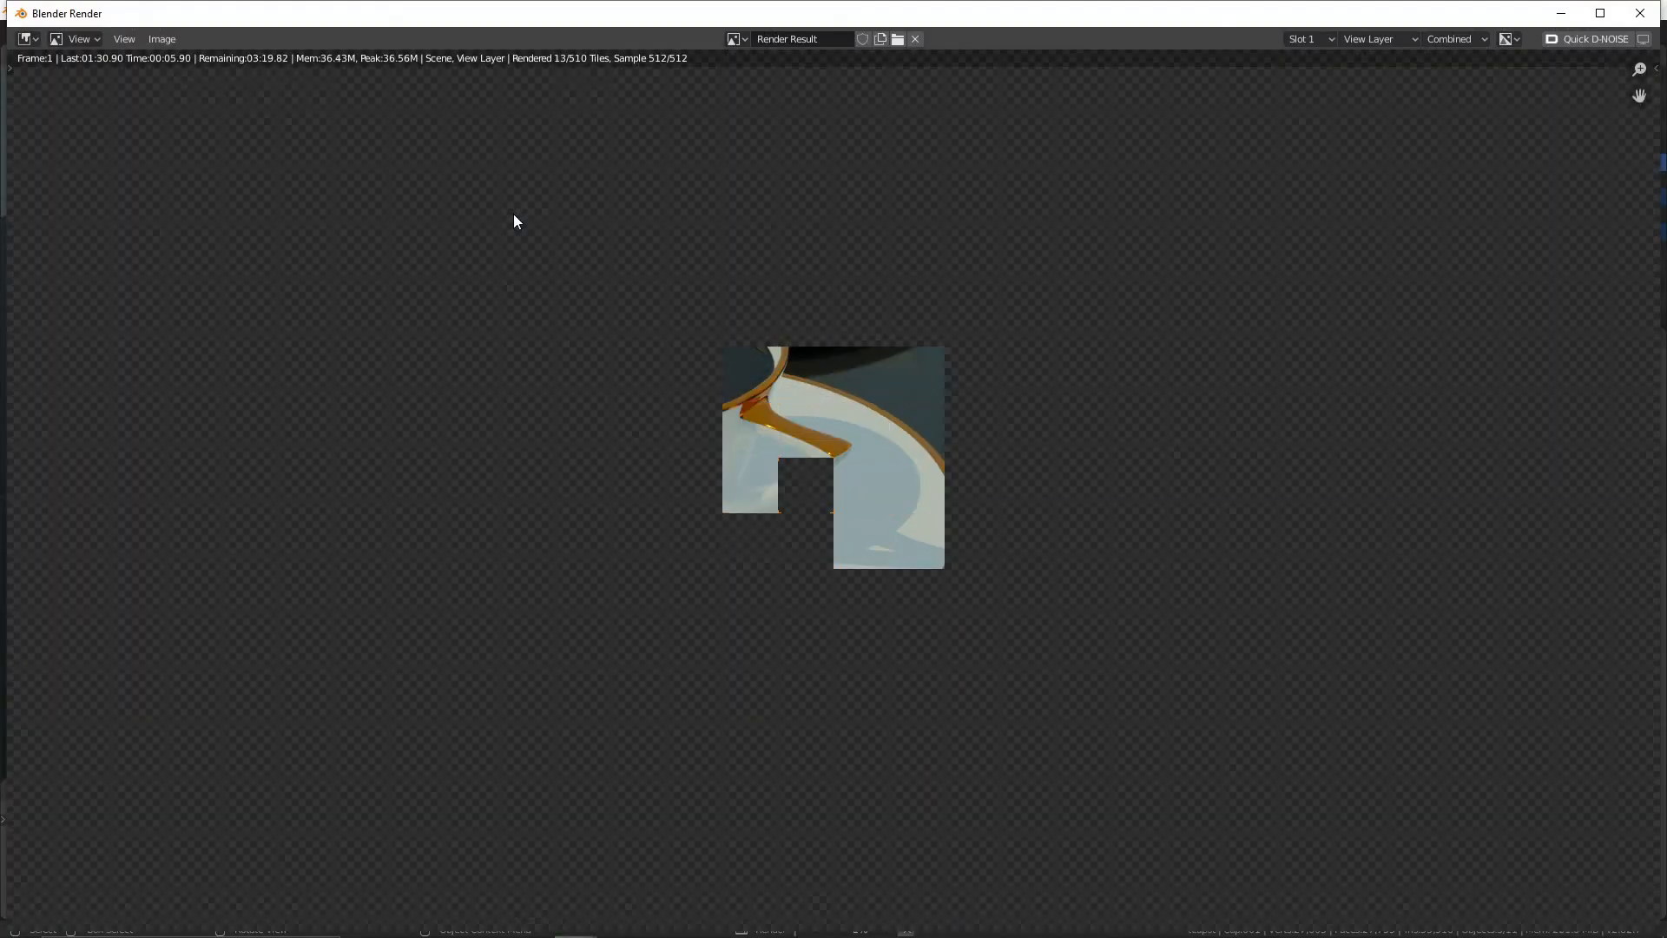